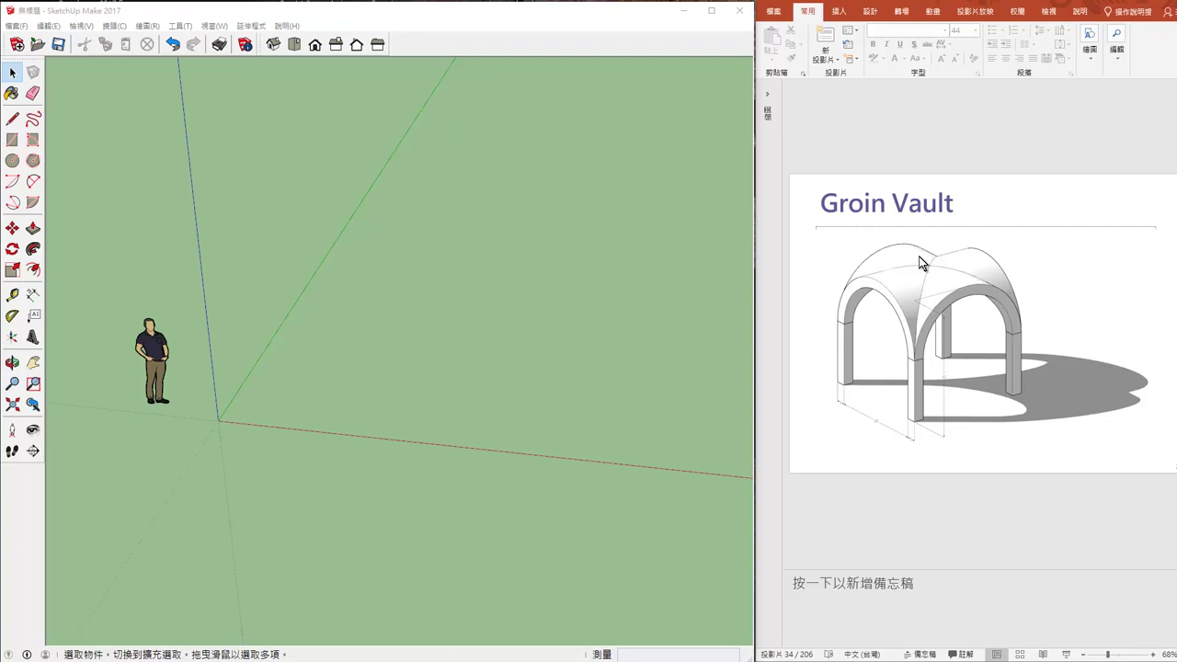
- Scroll the PowerPoint slides back from slide 34 to slide 28, 'Vault types'
{"action": "scroll", "coordinate": [923, 263], "scroll_direction": "up", "scroll_amount": 1}
{"action": "scroll", "coordinate": [929, 263], "scroll_direction": "up", "scroll_amount": 1}
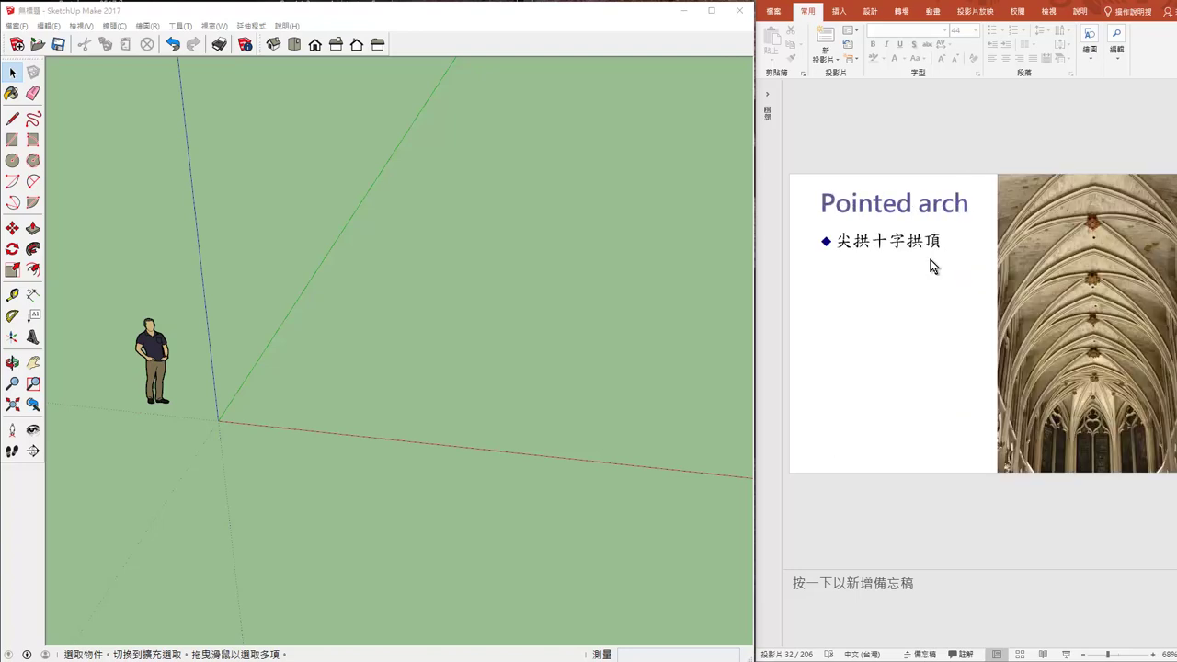
{"action": "scroll", "coordinate": [931, 265], "scroll_direction": "up", "scroll_amount": 1}
{"action": "scroll", "coordinate": [931, 265], "scroll_direction": "up", "scroll_amount": 2}
{"action": "scroll", "coordinate": [930, 261], "scroll_direction": "up", "scroll_amount": 1}
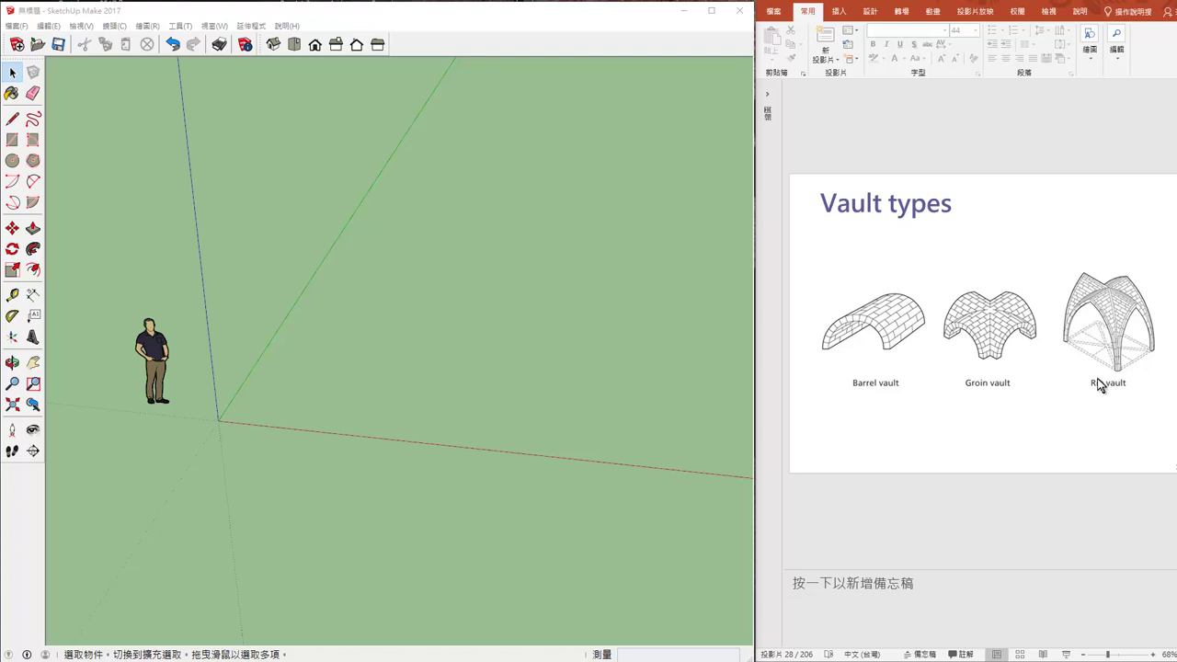
- Scroll forward through slides 29–31 to slide 32, 'Pointed arch'
{"action": "scroll", "coordinate": [1084, 398], "scroll_direction": "down", "scroll_amount": 1}
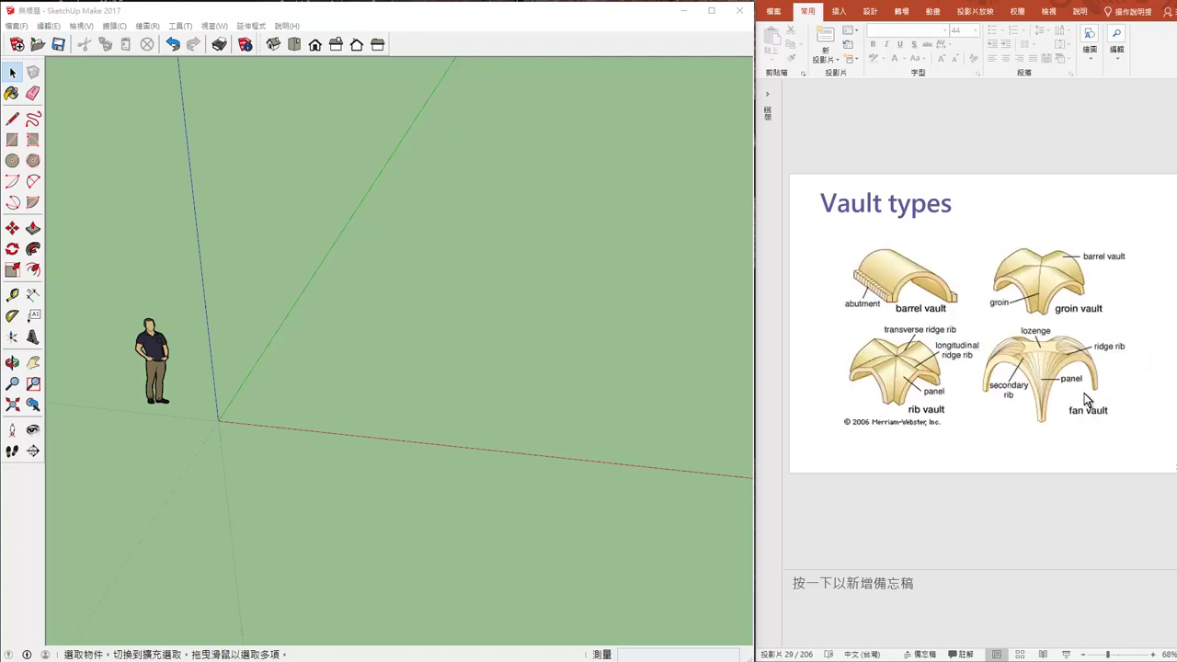
{"action": "scroll", "coordinate": [1085, 398], "scroll_direction": "down", "scroll_amount": 1}
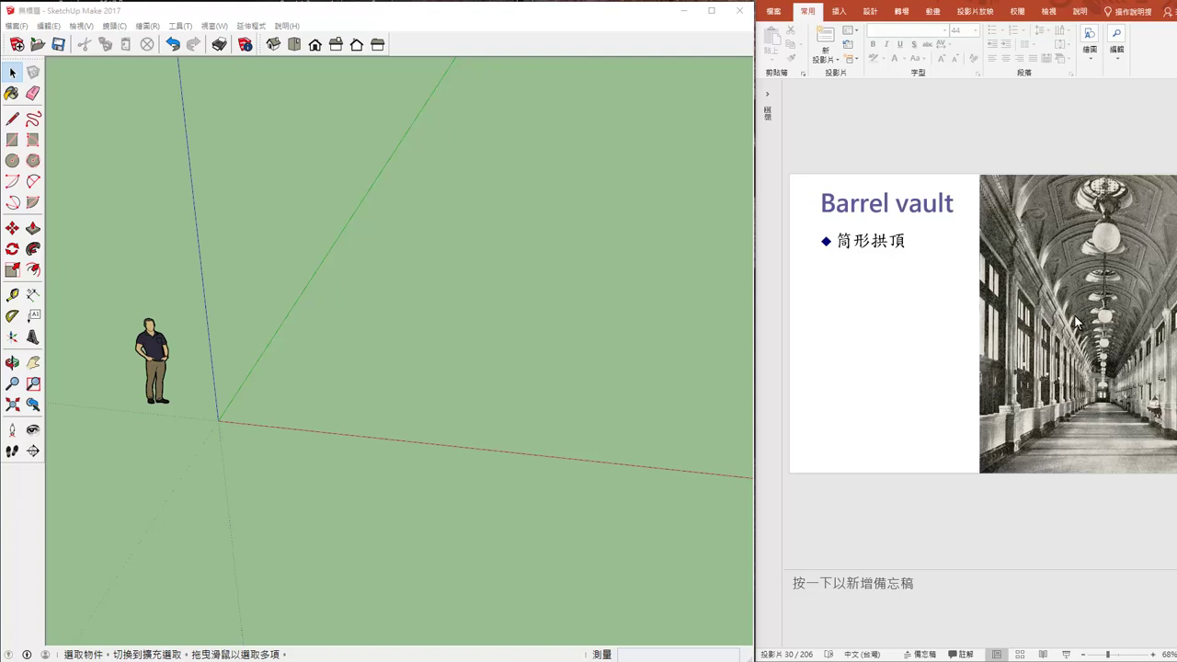
{"action": "scroll", "coordinate": [1074, 315], "scroll_direction": "down", "scroll_amount": 1}
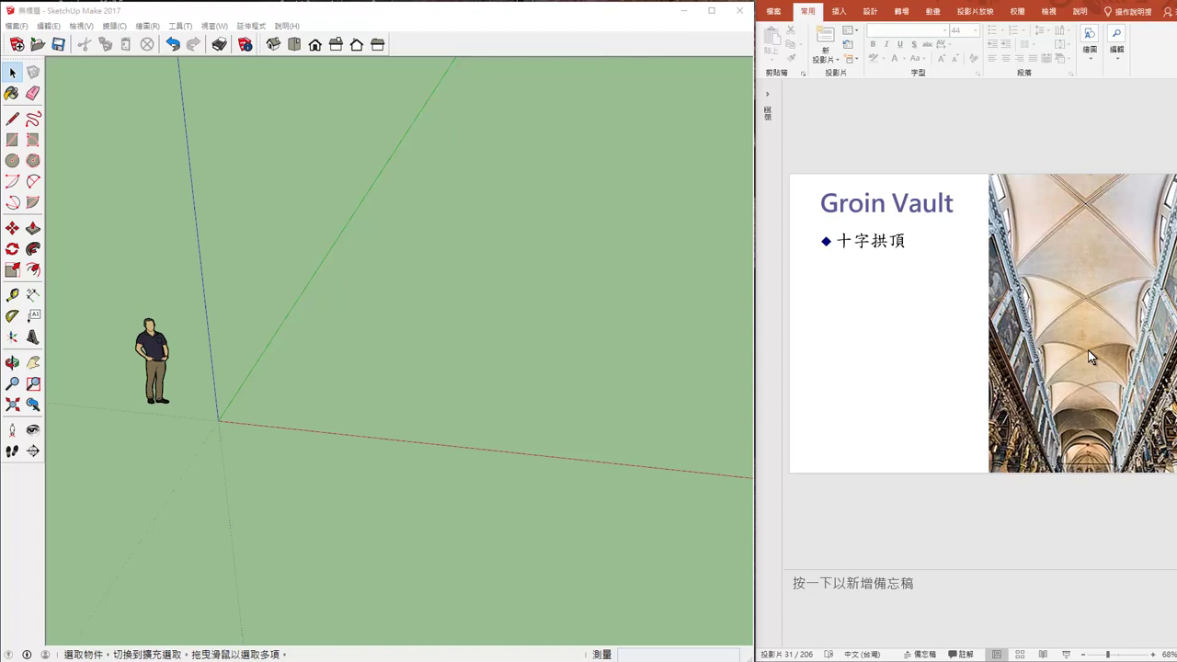
{"action": "scroll", "coordinate": [1088, 350], "scroll_direction": "down", "scroll_amount": 1}
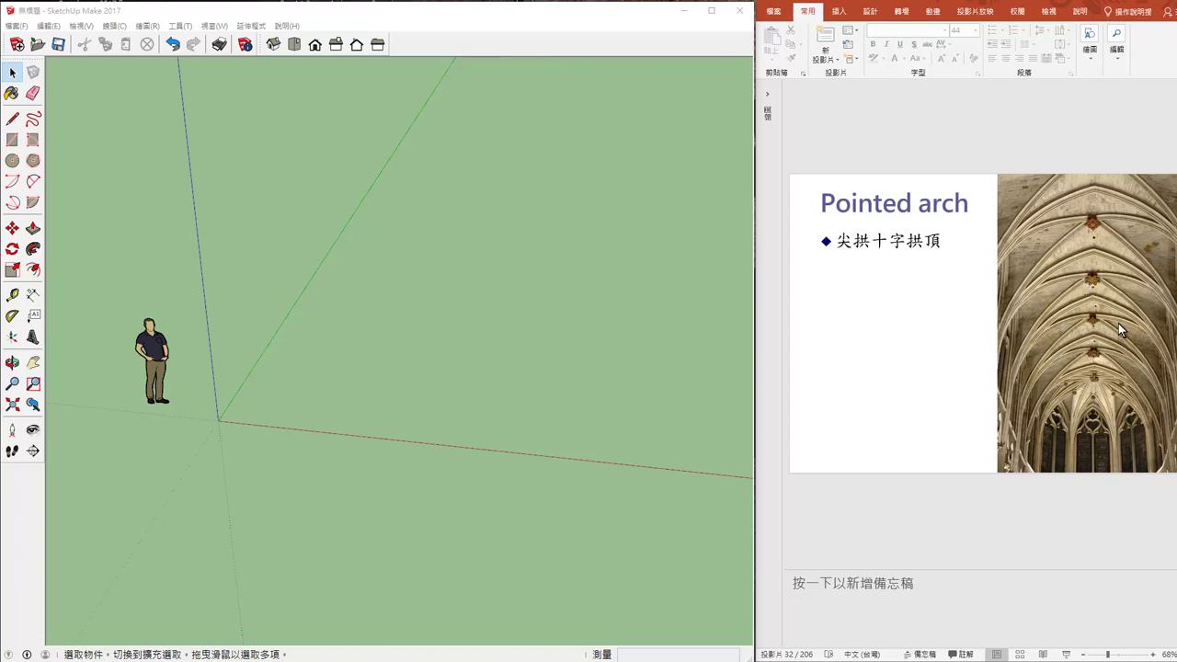
- Scroll past slide 33, 'Pendentive', to slide 34, 'Groin Vault'
{"action": "scroll", "coordinate": [1118, 323], "scroll_direction": "down", "scroll_amount": 1}
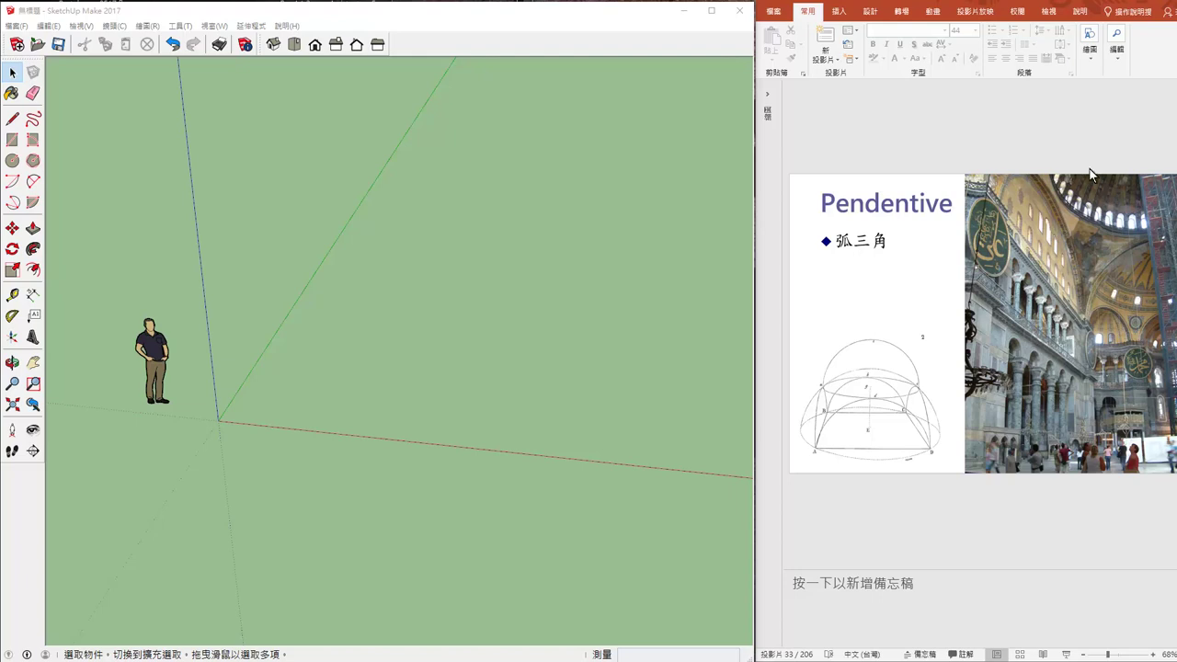
{"action": "scroll", "coordinate": [1020, 255], "scroll_direction": "down", "scroll_amount": 1}
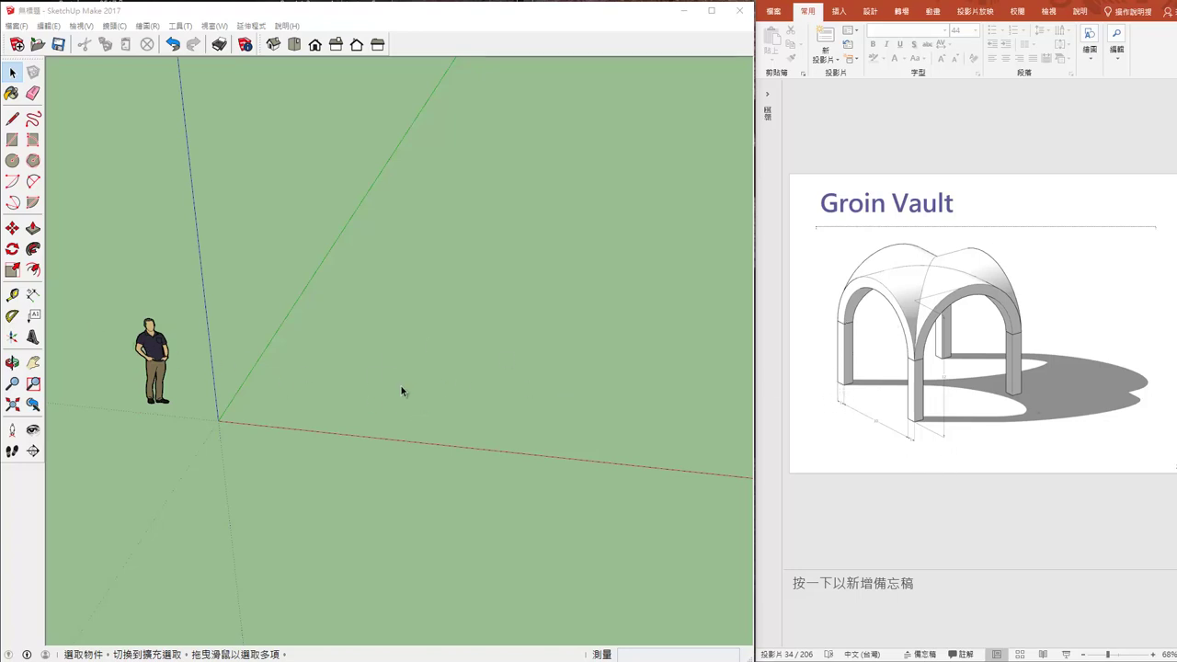
- Draw a 12,12 rectangle on the ground with one corner at the axis origin
{"action": "left_click", "coordinate": [12, 142]}
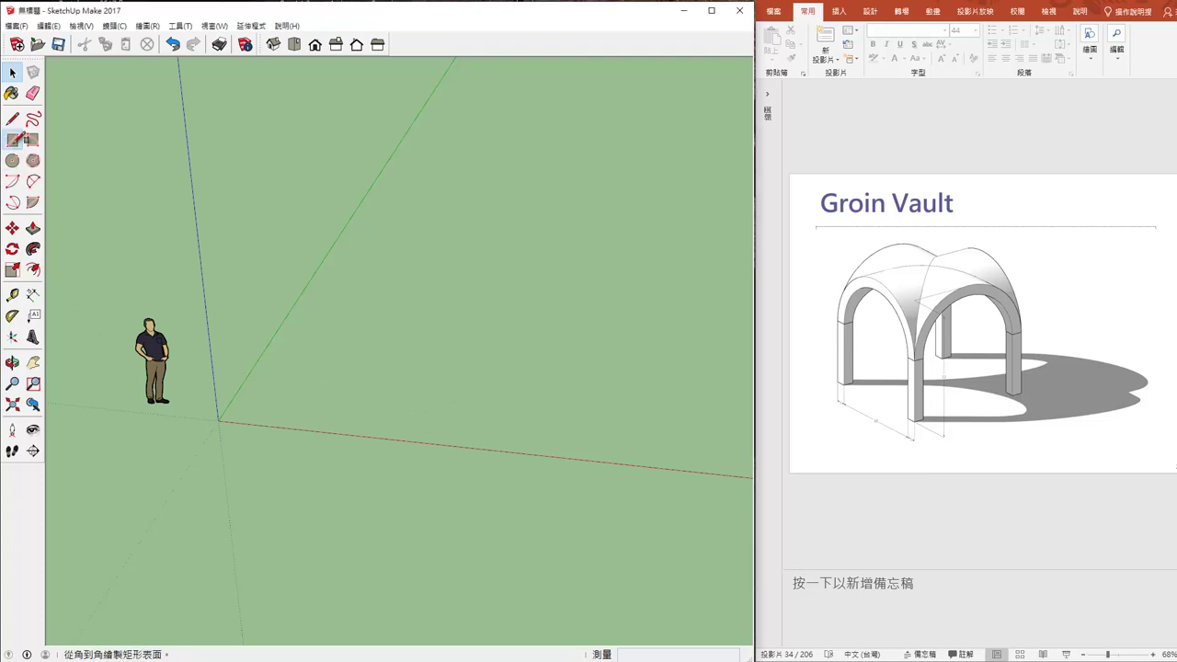
{"action": "left_click", "coordinate": [218, 421]}
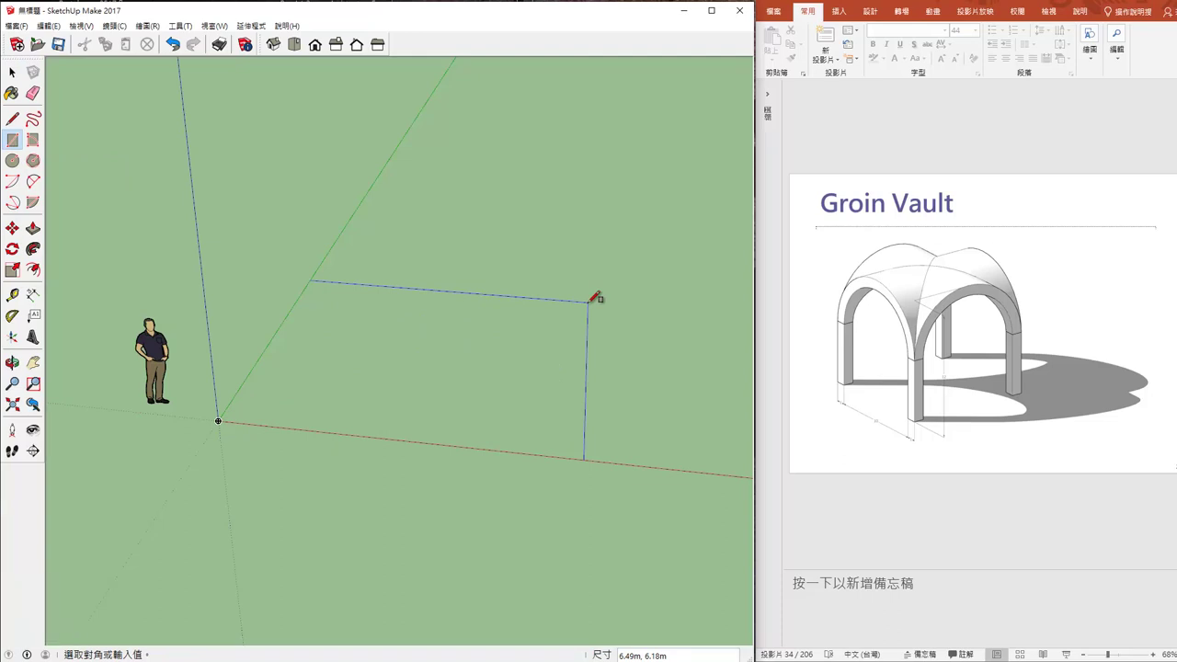
{"action": "key", "text": "Num_Lock"}
{"action": "type", "text": "12"}
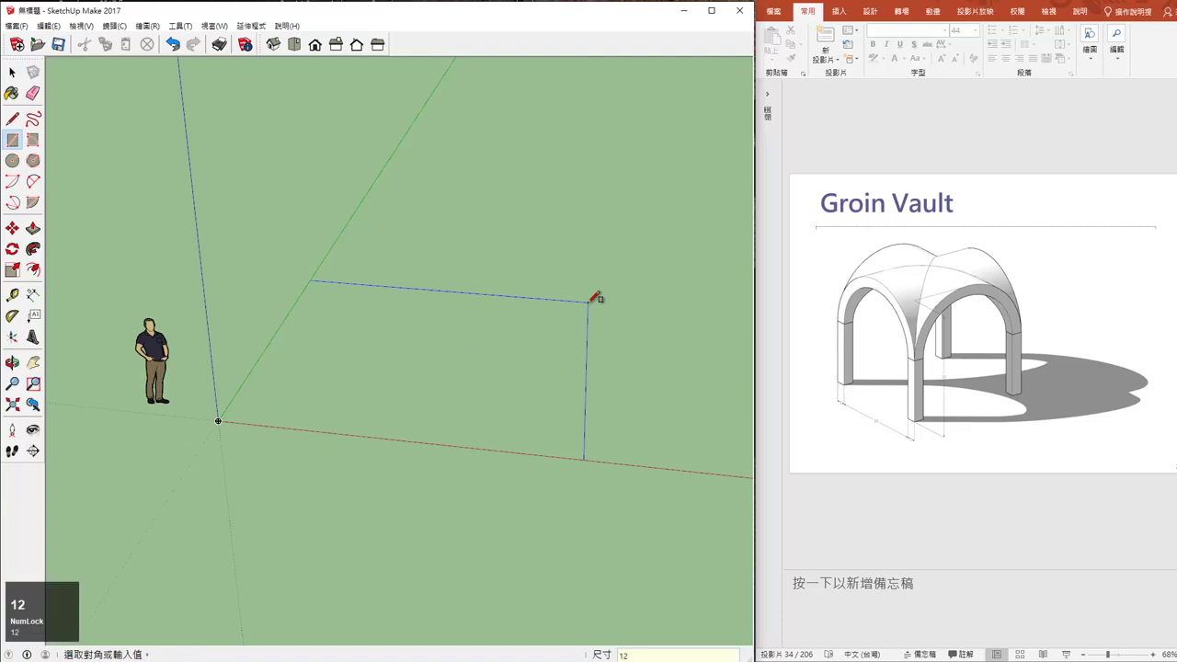
{"action": "type", "text": ",12"}
{"action": "key", "text": "Return"}
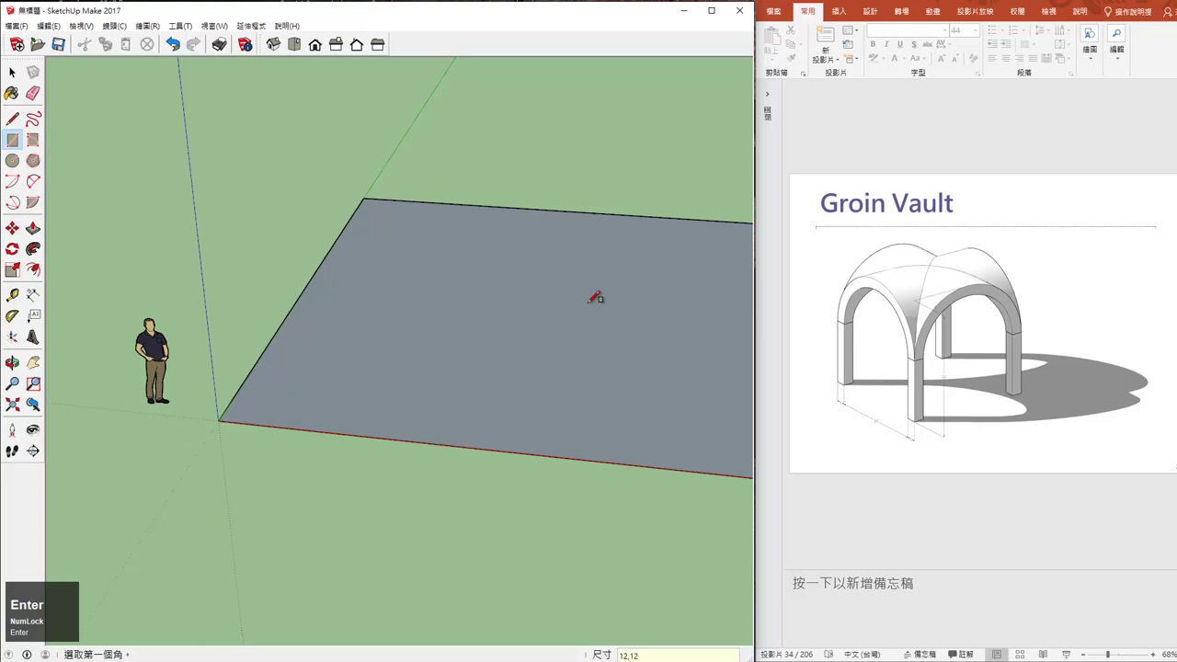
{"action": "scroll", "coordinate": [588, 298], "scroll_direction": "down", "scroll_amount": 2}
{"action": "mouse_move", "coordinate": [583, 297]}
{"action": "middle_mouse_down"}
{"action": "mouse_move", "coordinate": [318, 359]}
{"action": "mouse_move", "coordinate": [288, 389]}
{"action": "mouse_move", "coordinate": [338, 343]}
{"action": "middle_mouse_up"}
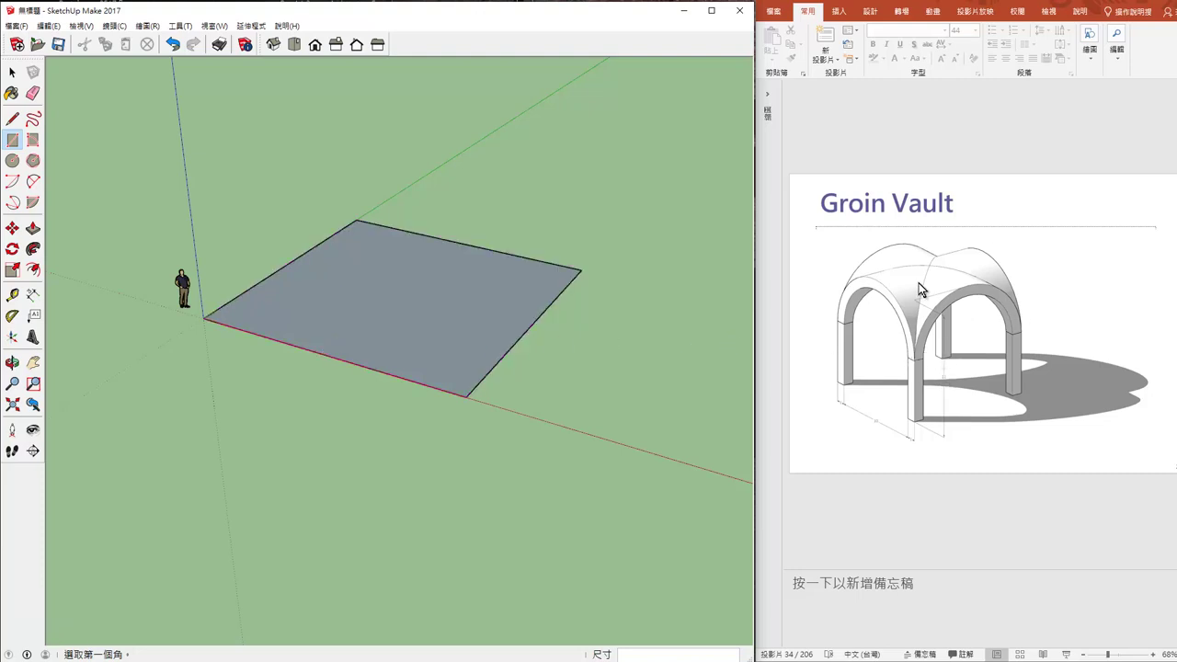
- Push/Pull the 12 × 12 square face up 6 m into a box
{"action": "left_click", "coordinate": [32, 228]}
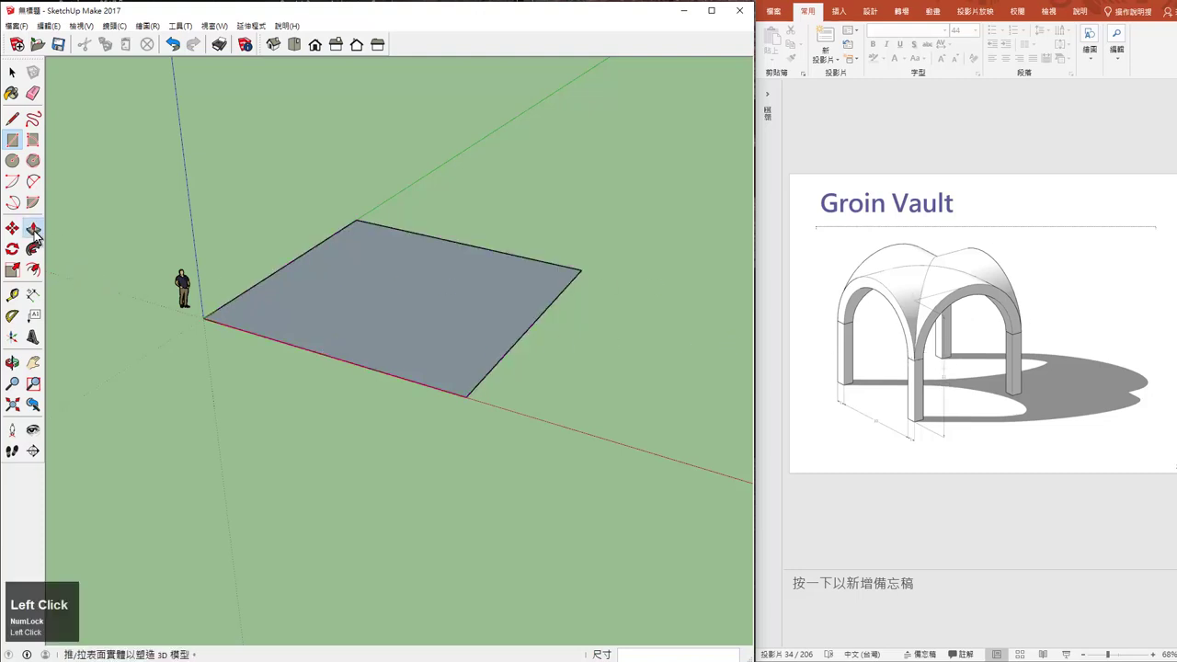
{"action": "left_click", "coordinate": [332, 290]}
{"action": "type", "text": "6"}
{"action": "key", "text": "Return"}
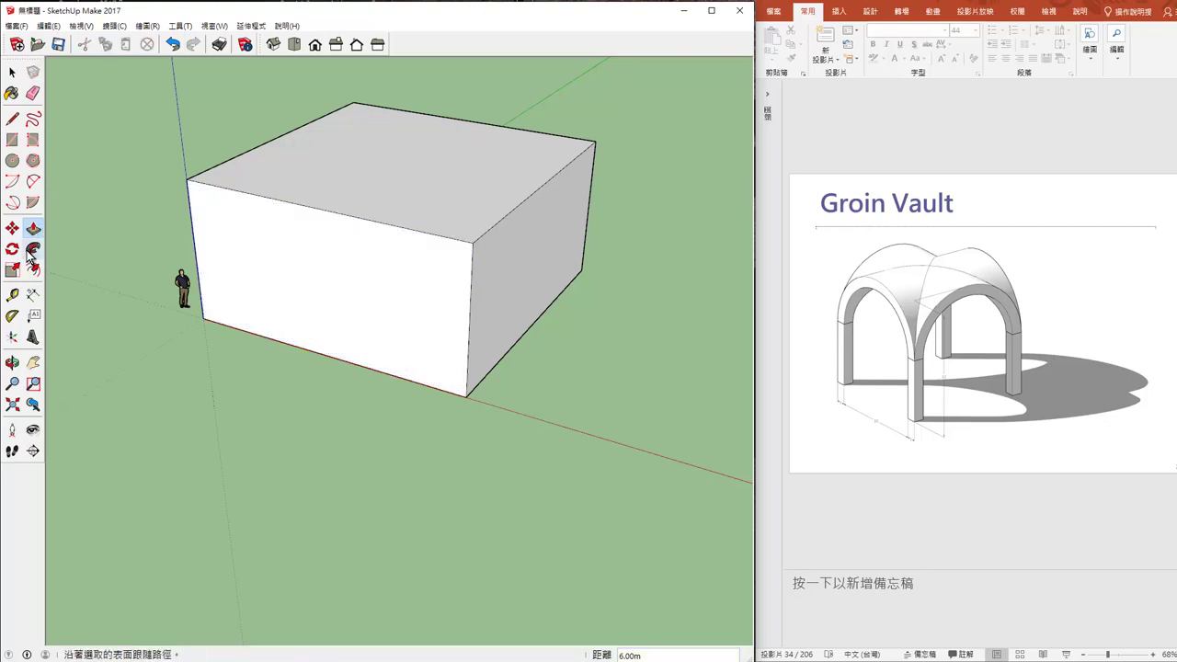
{"action": "left_click", "coordinate": [12, 161]}
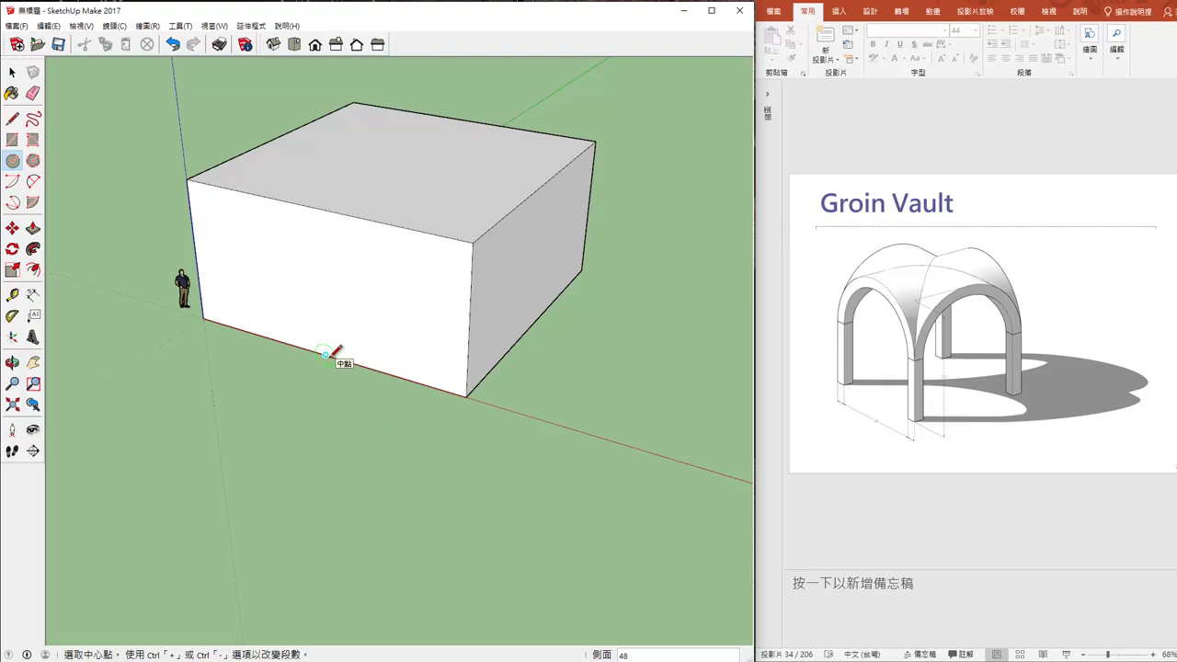
- Draw a 6 m radius circle centred on the front bottom edge midpoint, undoing a stray offset
{"action": "left_click", "coordinate": [326, 354]}
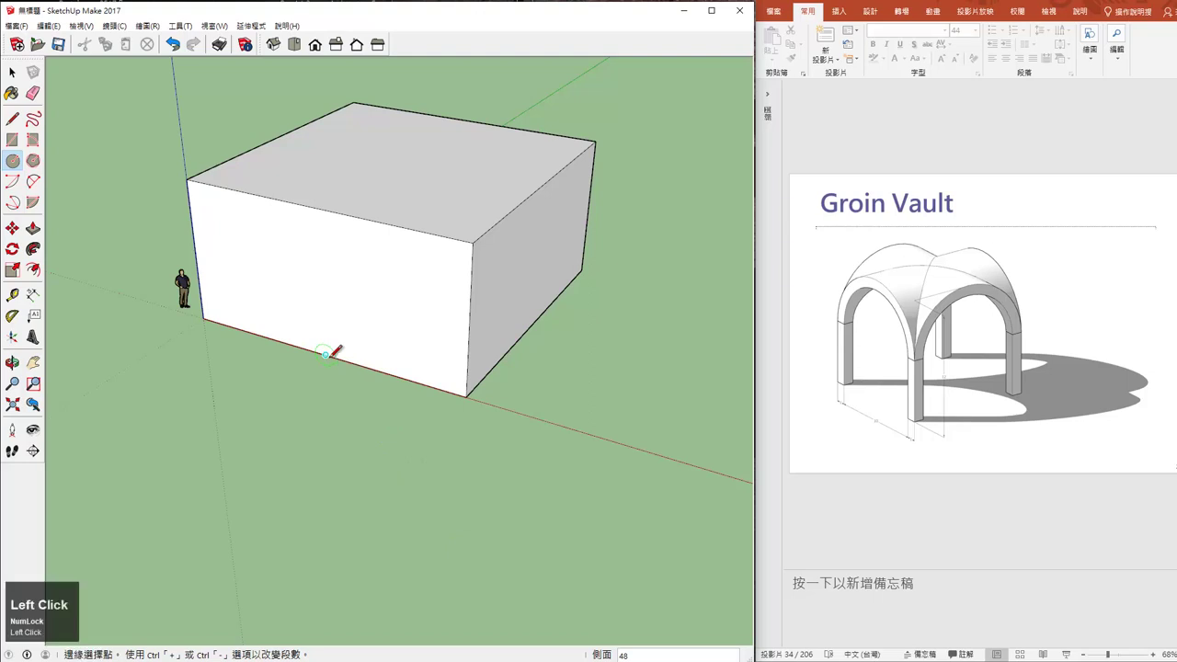
{"action": "left_click", "coordinate": [327, 206]}
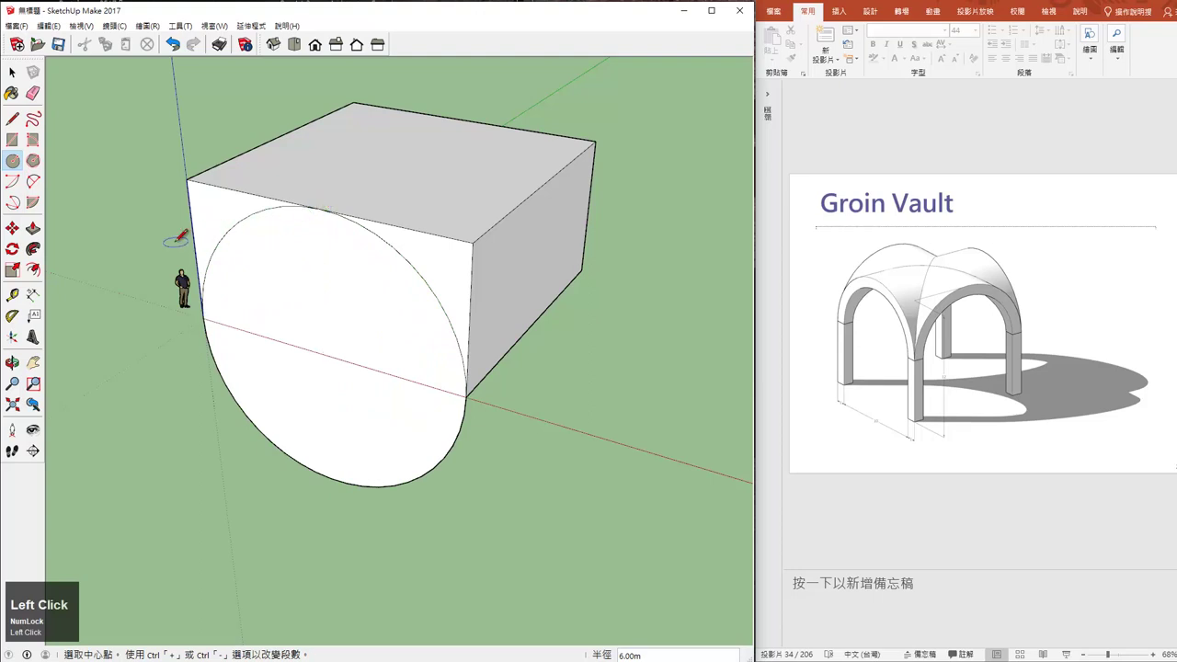
{"action": "left_click", "coordinate": [34, 270]}
{"action": "left_click", "coordinate": [244, 248]}
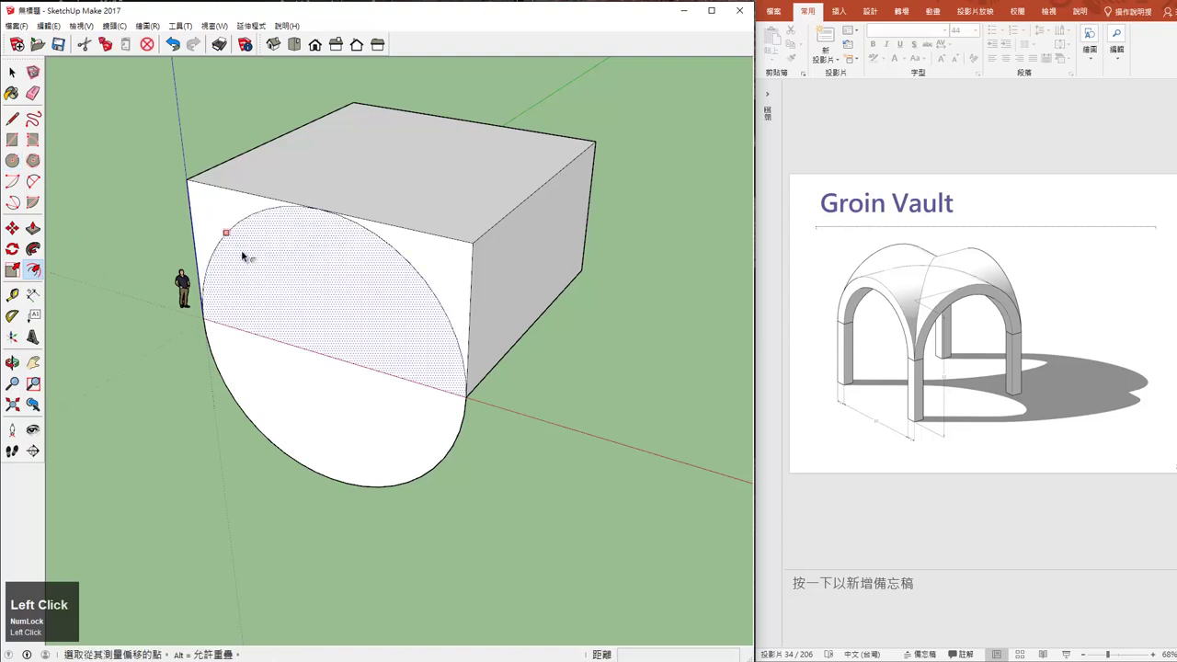
{"action": "left_click", "coordinate": [244, 248]}
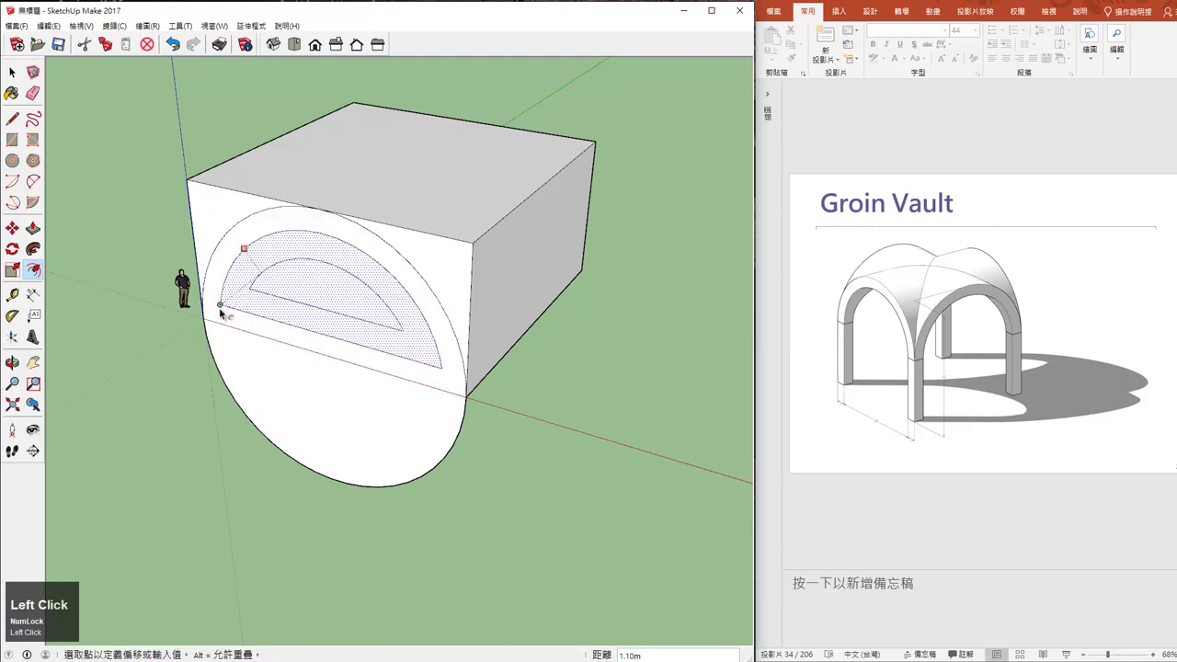
{"action": "key", "text": "Escape"}
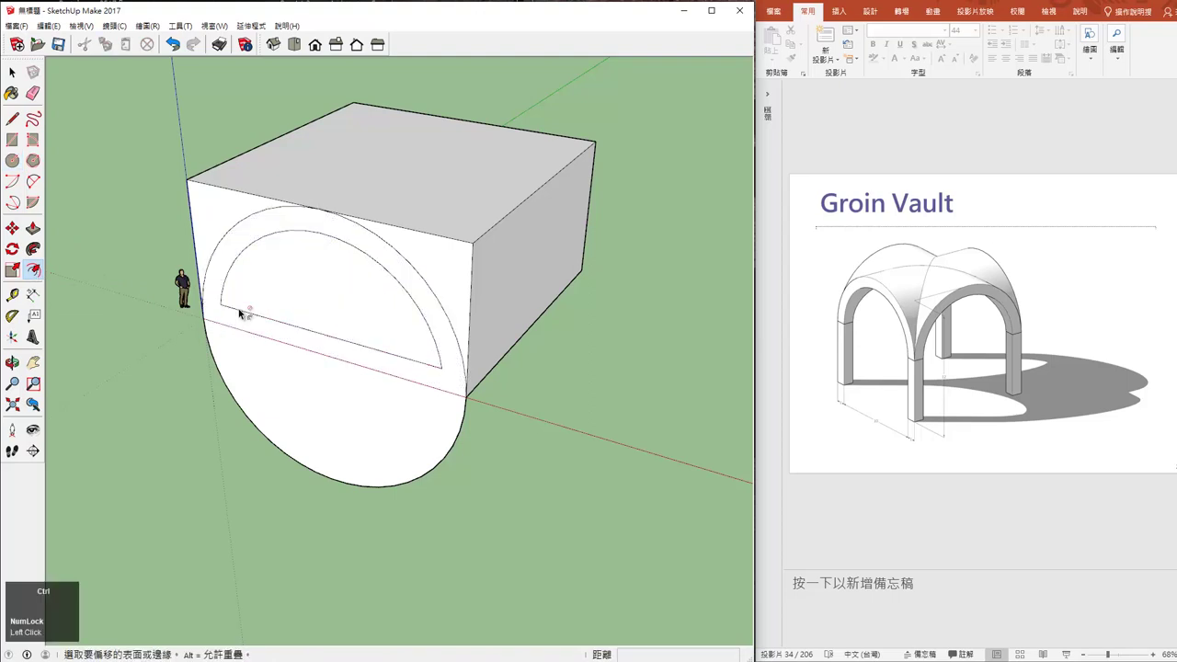
{"action": "key", "text": "ctrl+z"}
- Draw a concentric 5 m radius inner circle from the same centre point
{"action": "left_click", "coordinate": [12, 160]}
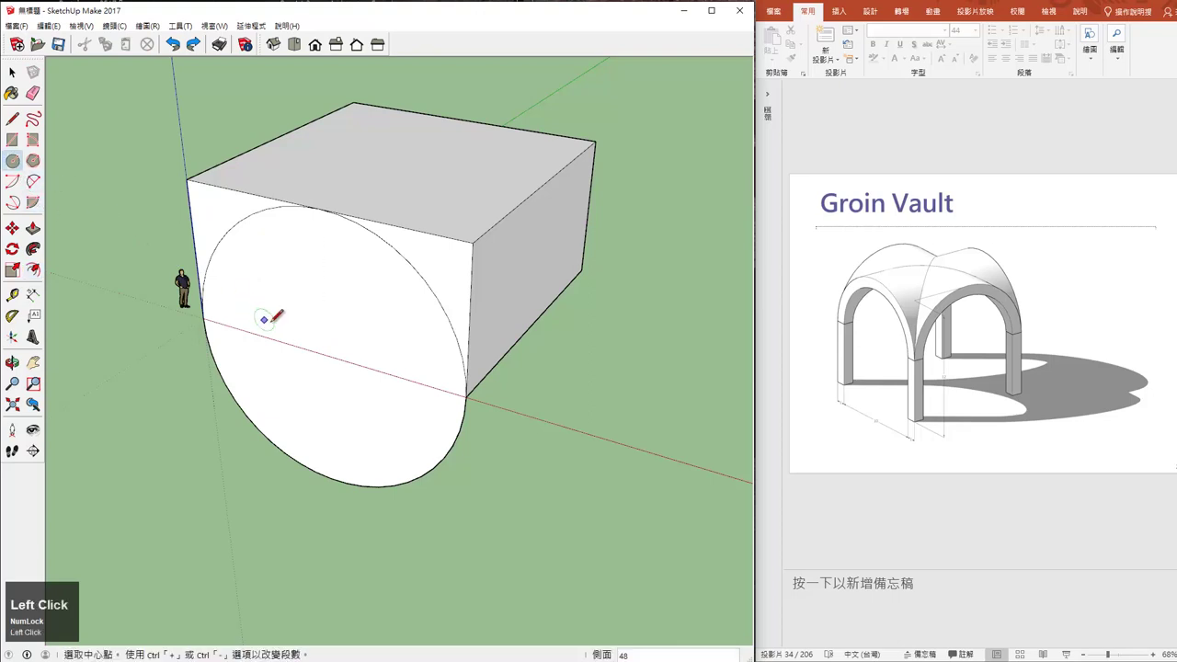
{"action": "left_click", "coordinate": [324, 354]}
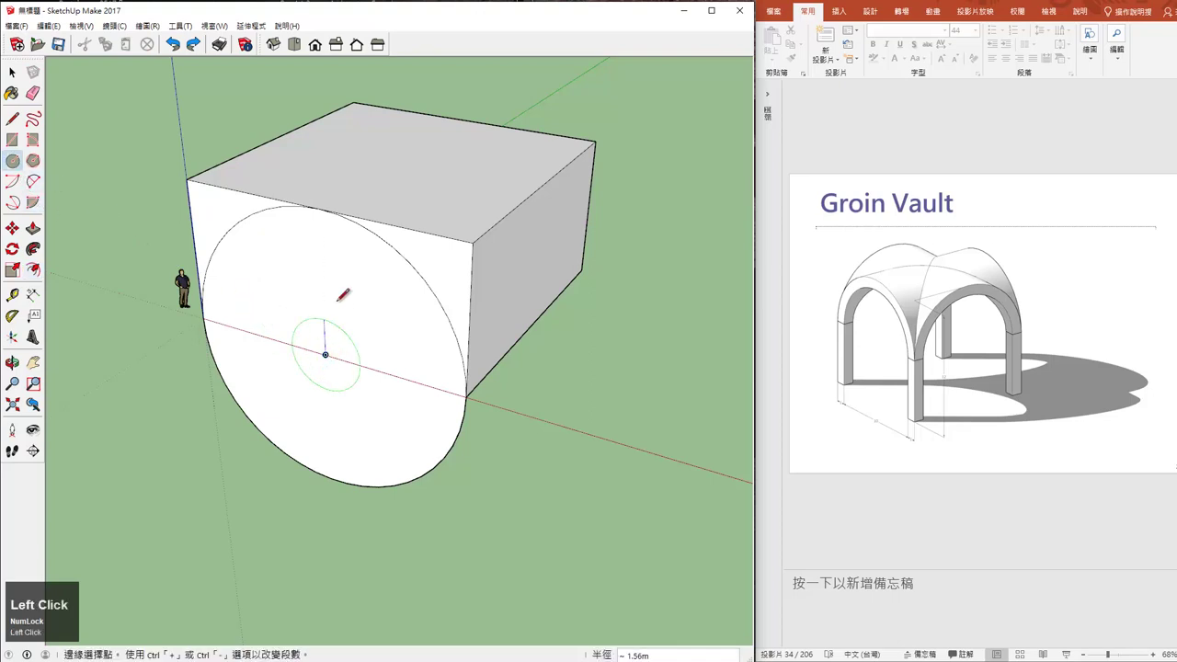
{"action": "left_click", "coordinate": [340, 240]}
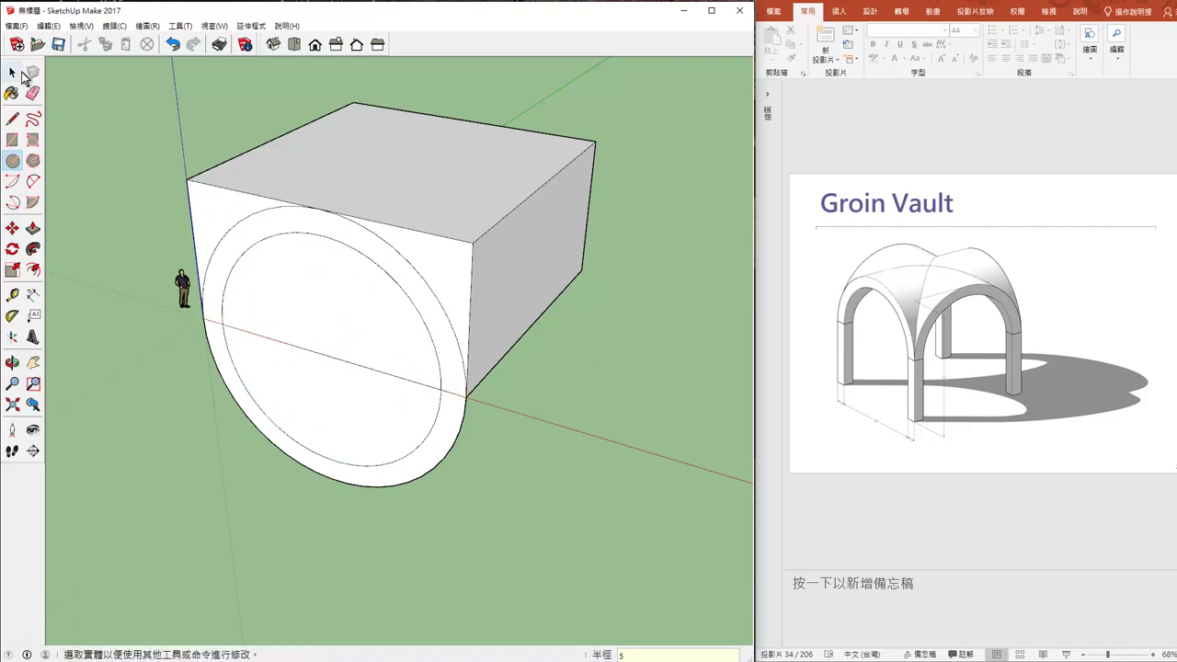
{"action": "left_click", "coordinate": [34, 93]}
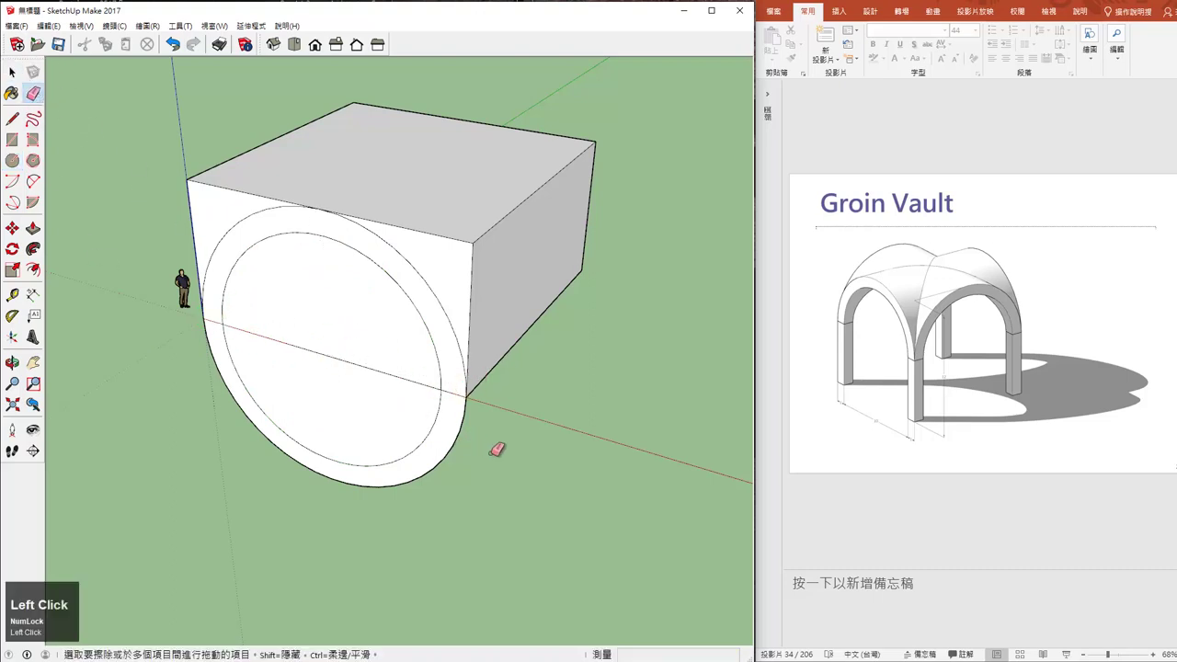
- Erase the disc below ground, the box's top and right faces, and leftover edges around the arch
{"action": "left_click_drag", "start_coordinate": [497, 447], "coordinate": [408, 419]}
{"action": "left_click", "coordinate": [424, 428]}
{"action": "middle_click_drag", "start_coordinate": [470, 440], "coordinate": [389, 344]}
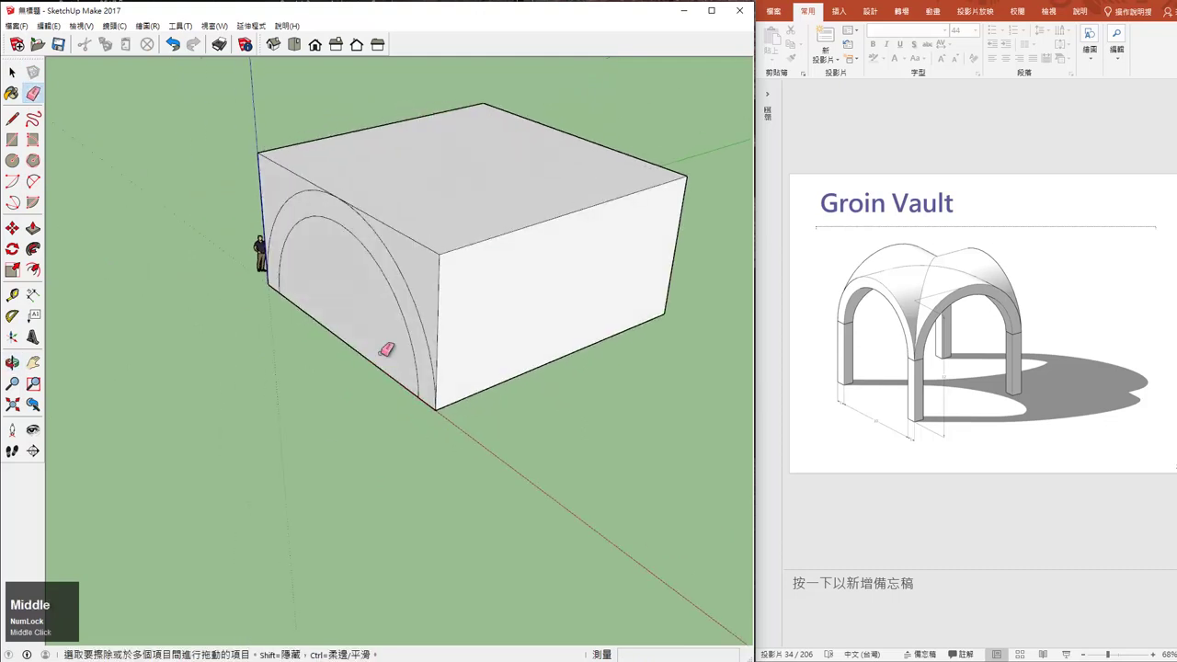
{"action": "middle_click_drag", "start_coordinate": [105, 109], "coordinate": [262, 184]}
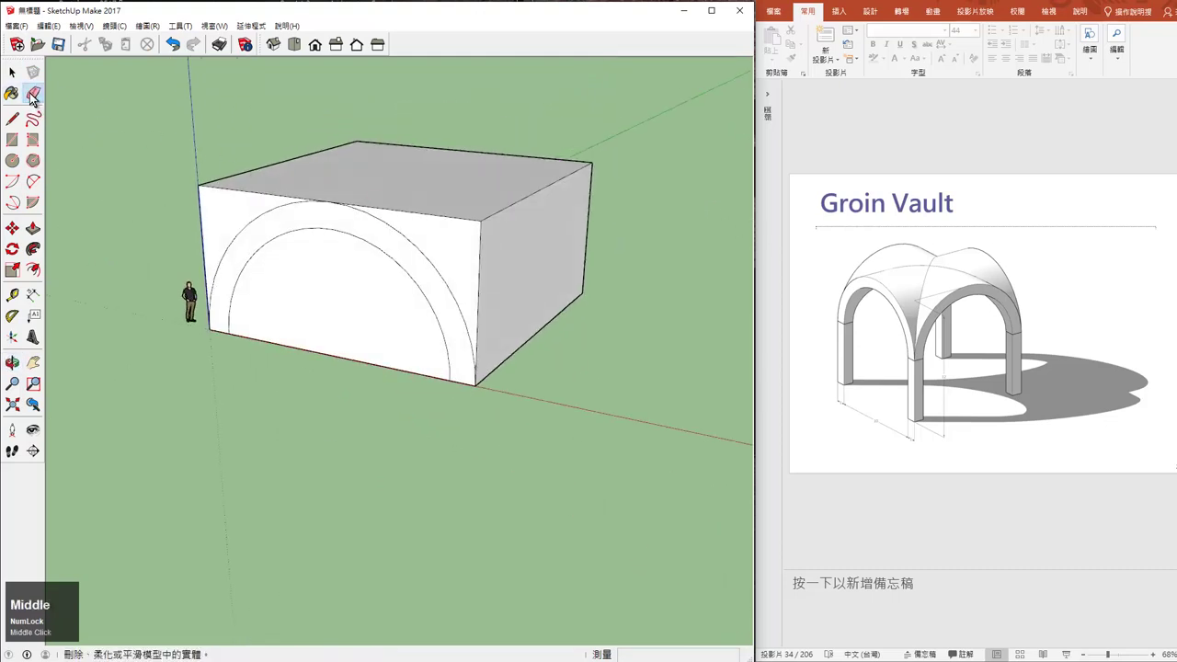
{"action": "mouse_move", "coordinate": [224, 164]}
{"action": "left_mouse_down"}
{"action": "mouse_move", "coordinate": [322, 139]}
{"action": "mouse_move", "coordinate": [505, 173]}
{"action": "left_mouse_up"}
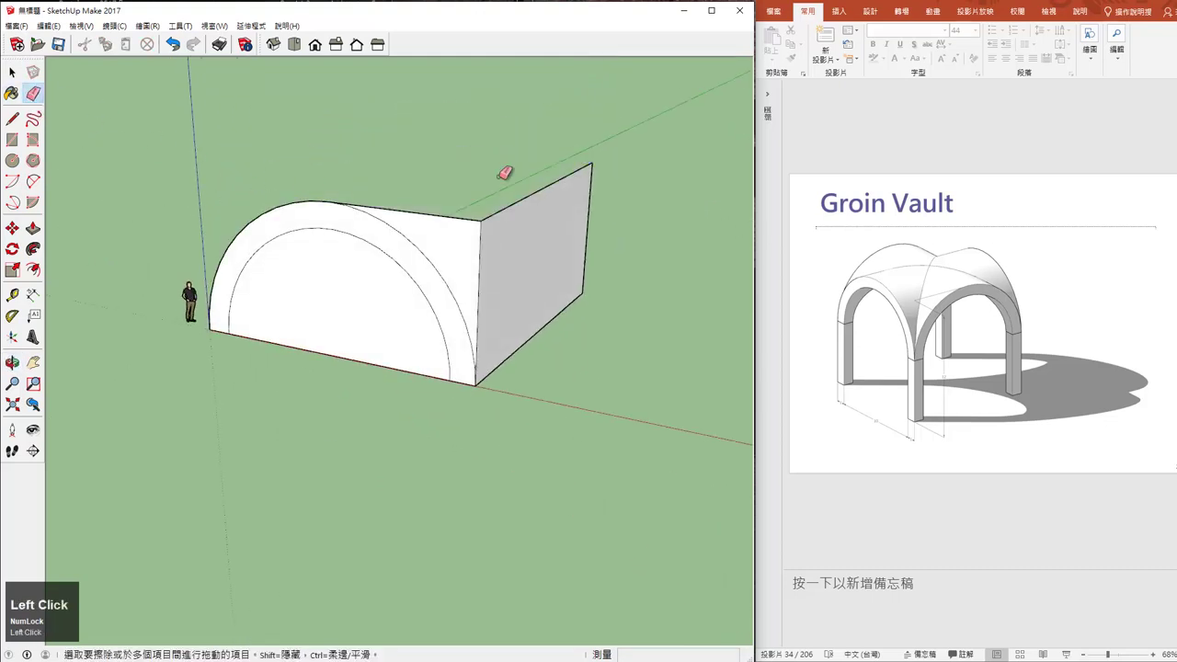
{"action": "left_click", "coordinate": [574, 168]}
{"action": "left_click", "coordinate": [483, 228]}
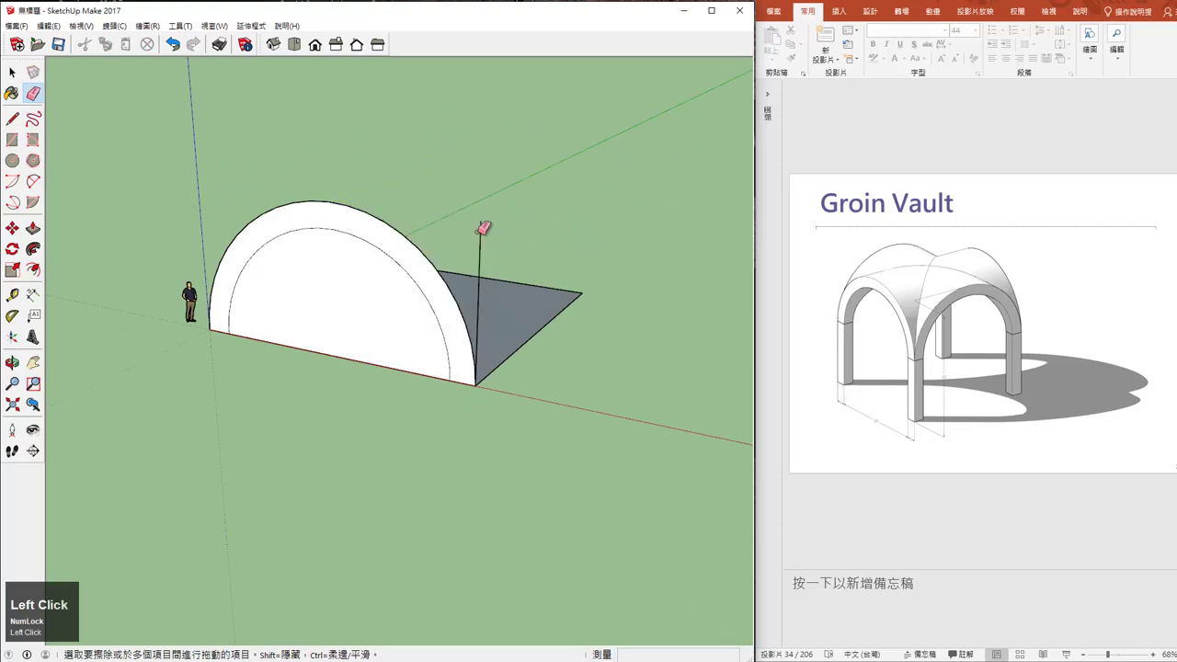
{"action": "left_click", "coordinate": [479, 233]}
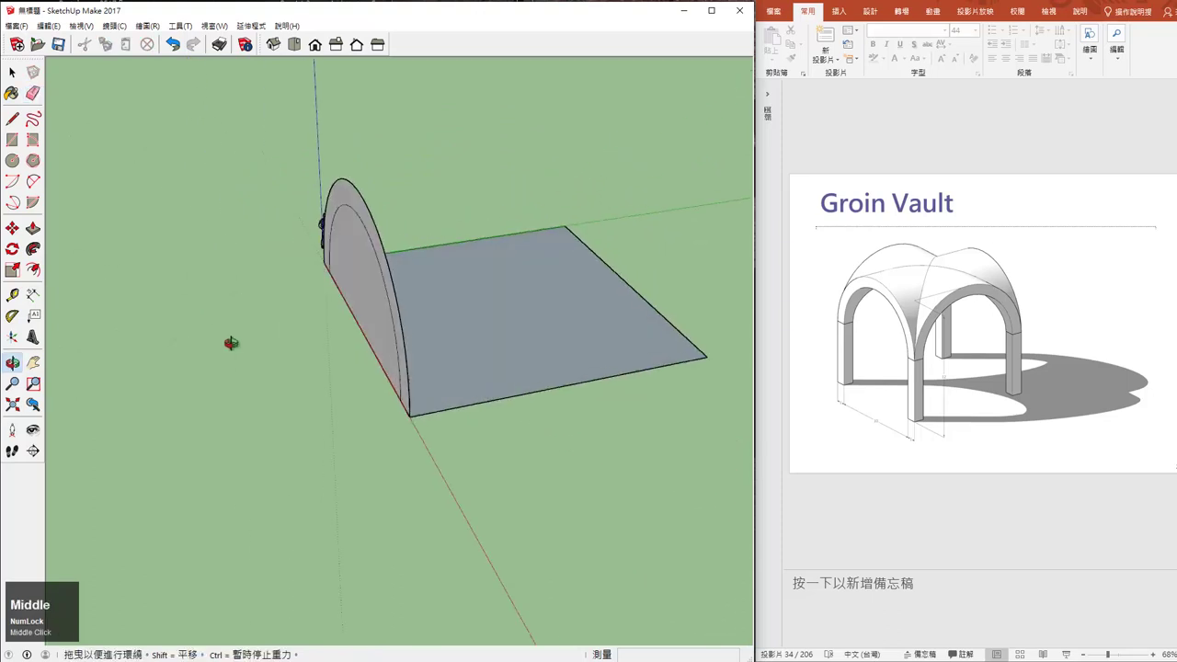
{"action": "mouse_move", "coordinate": [552, 257]}
{"action": "middle_mouse_down"}
{"action": "mouse_move", "coordinate": [231, 341]}
{"action": "mouse_move", "coordinate": [415, 325]}
{"action": "mouse_move", "coordinate": [419, 304]}
{"action": "middle_mouse_up"}
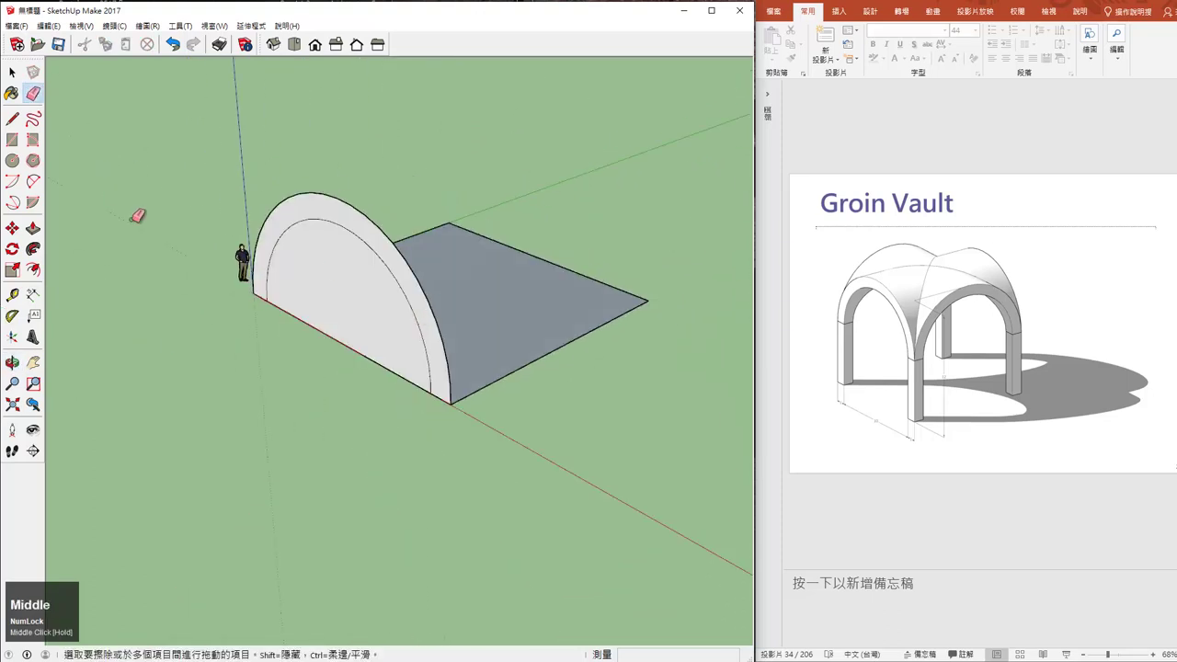
{"action": "left_click", "coordinate": [33, 228]}
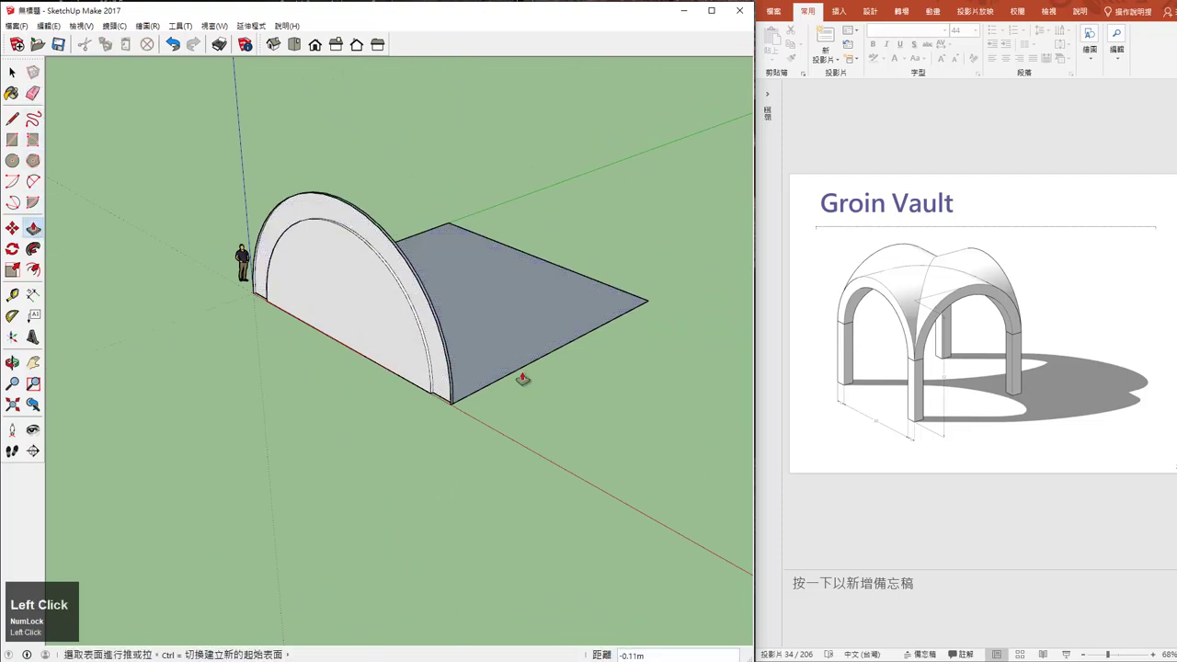
- Push/Pull the arch face back about 12 m into a barrel vault
{"action": "middle_click_drag", "start_coordinate": [524, 376], "coordinate": [394, 399]}
{"action": "key", "text": "ctrl+z"}
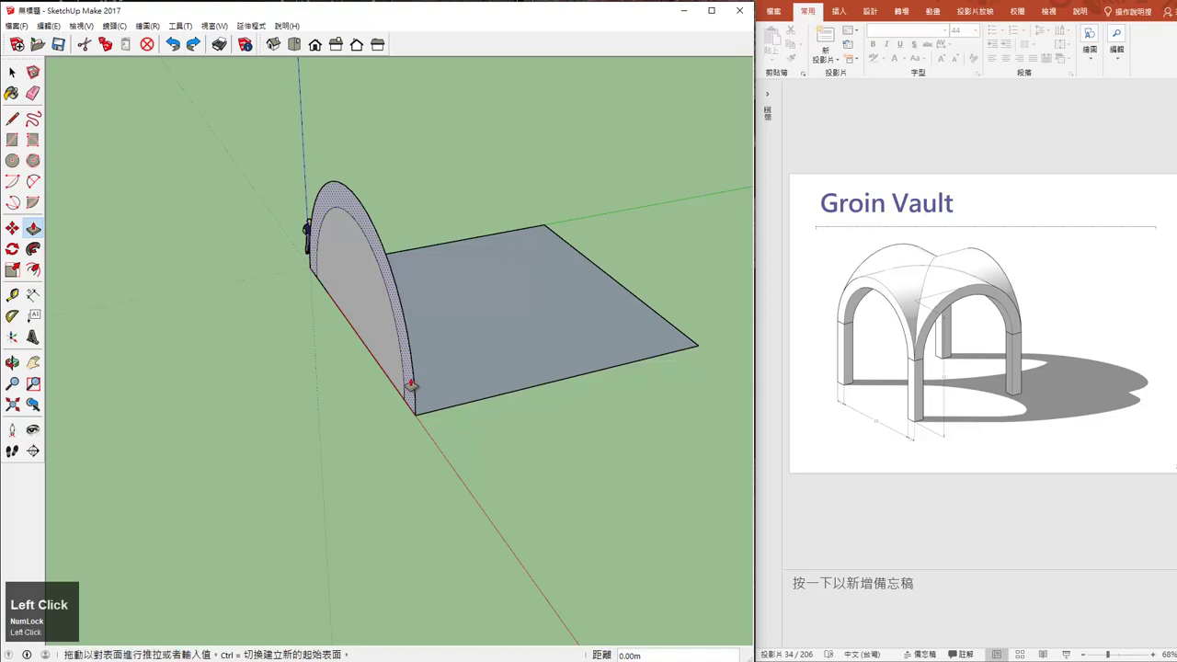
{"action": "left_click", "coordinate": [410, 393]}
{"action": "left_click", "coordinate": [697, 351]}
{"action": "middle_click_drag", "start_coordinate": [396, 397], "coordinate": [297, 263]}
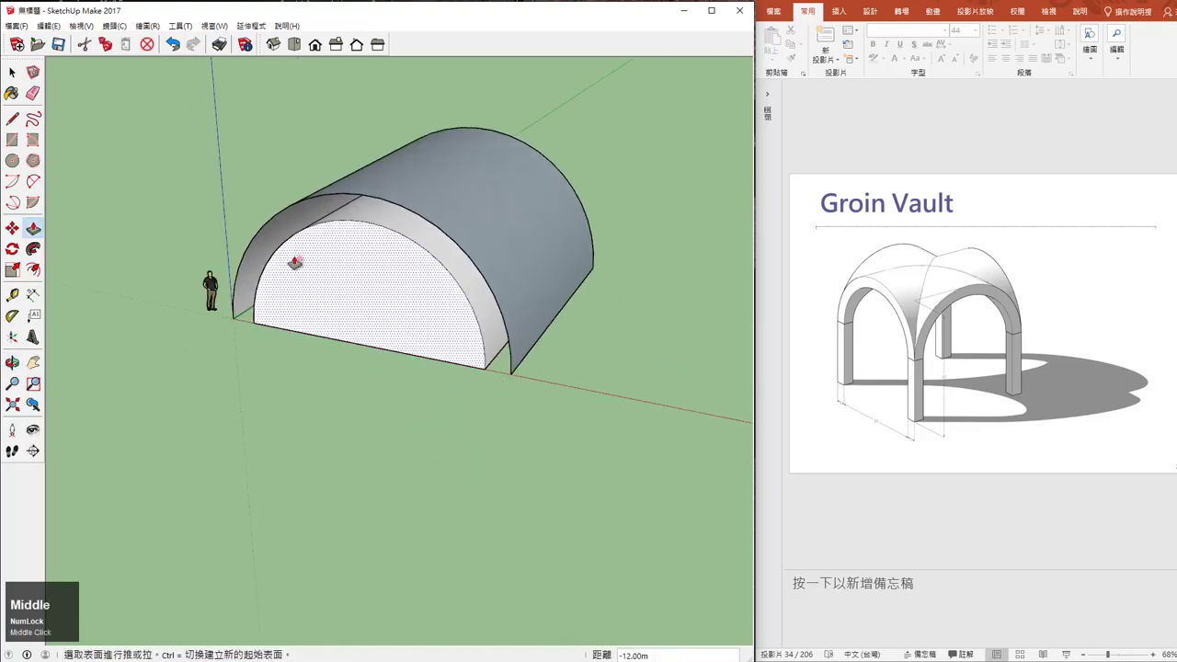
- Draw a base line from the outer to inner corner, closing the arch ring face
{"action": "key", "text": "l"}
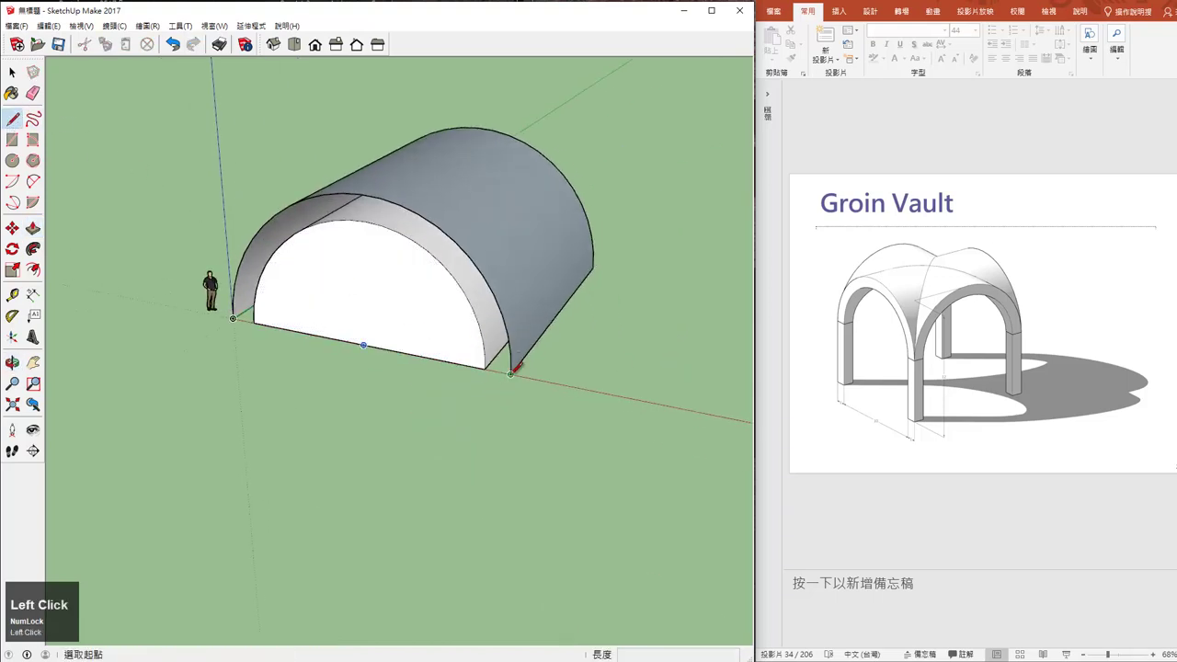
{"action": "left_click", "coordinate": [511, 373]}
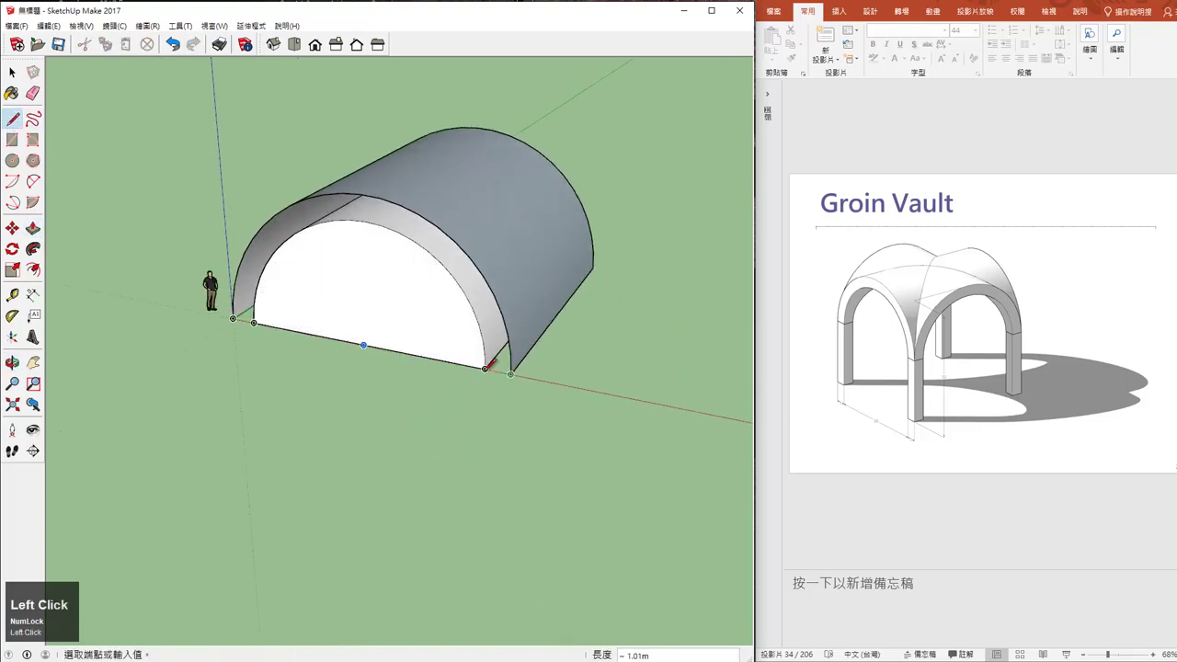
{"action": "left_click", "coordinate": [234, 317]}
{"action": "mouse_move", "coordinate": [315, 328]}
{"action": "middle_mouse_down"}
{"action": "mouse_move", "coordinate": [460, 171]}
{"action": "mouse_move", "coordinate": [481, 97]}
{"action": "mouse_move", "coordinate": [463, 361]}
{"action": "mouse_move", "coordinate": [476, 386]}
{"action": "mouse_move", "coordinate": [395, 434]}
{"action": "mouse_move", "coordinate": [480, 349]}
{"action": "mouse_move", "coordinate": [481, 415]}
{"action": "mouse_move", "coordinate": [525, 426]}
{"action": "mouse_move", "coordinate": [715, 396]}
{"action": "middle_mouse_up"}
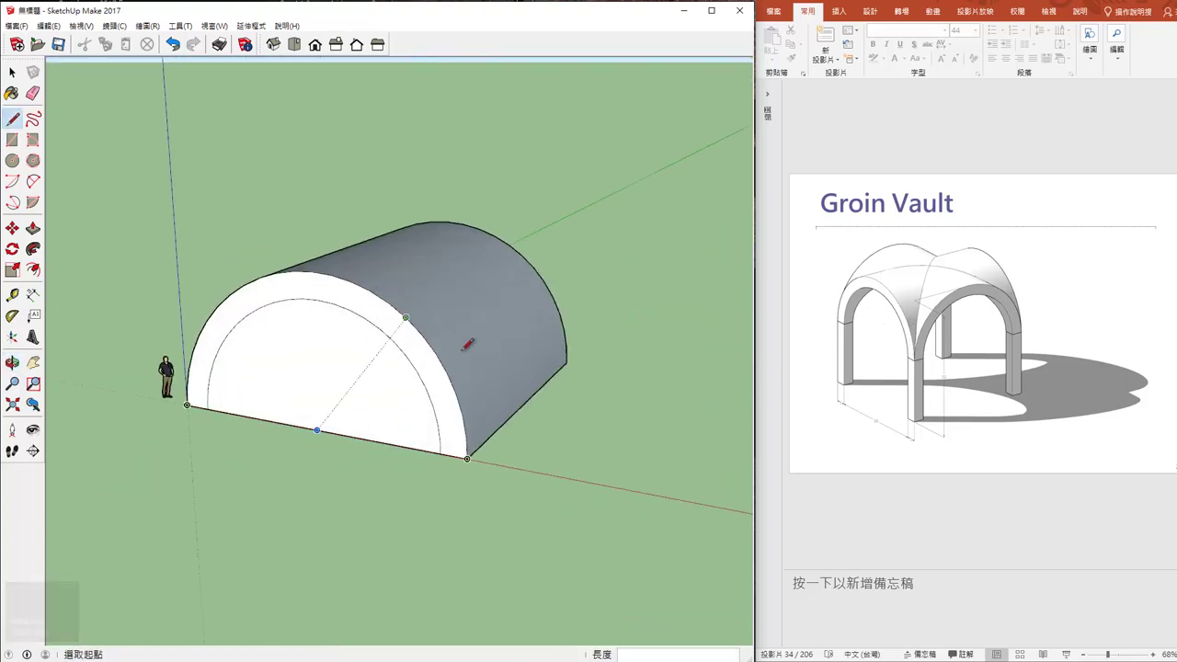
- Triple-click to select all barrel vault geometry and make it a group
{"action": "left_click", "coordinate": [13, 79]}
{"action": "mouse_move", "coordinate": [276, 350]}
{"action": "middle_mouse_down"}
{"action": "mouse_move", "coordinate": [386, 359]}
{"action": "mouse_move", "coordinate": [129, 167]}
{"action": "middle_mouse_up"}
{"action": "left_click", "coordinate": [384, 286]}
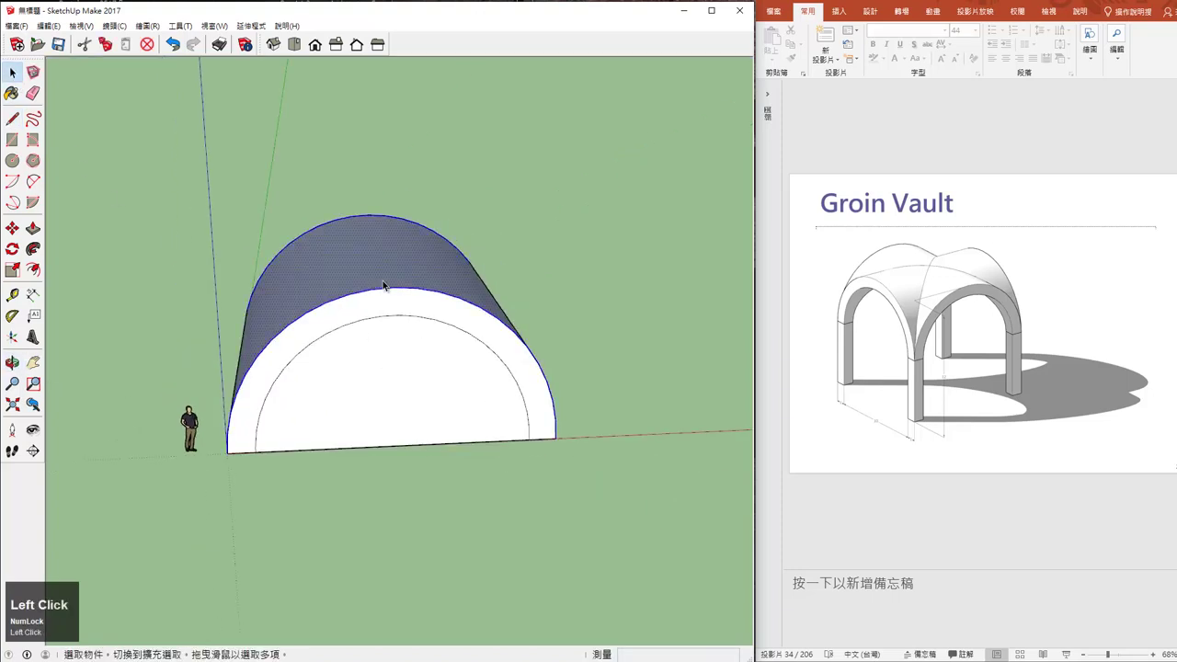
{"action": "triple_click", "coordinate": [384, 286]}
{"action": "right_click", "coordinate": [383, 279]}
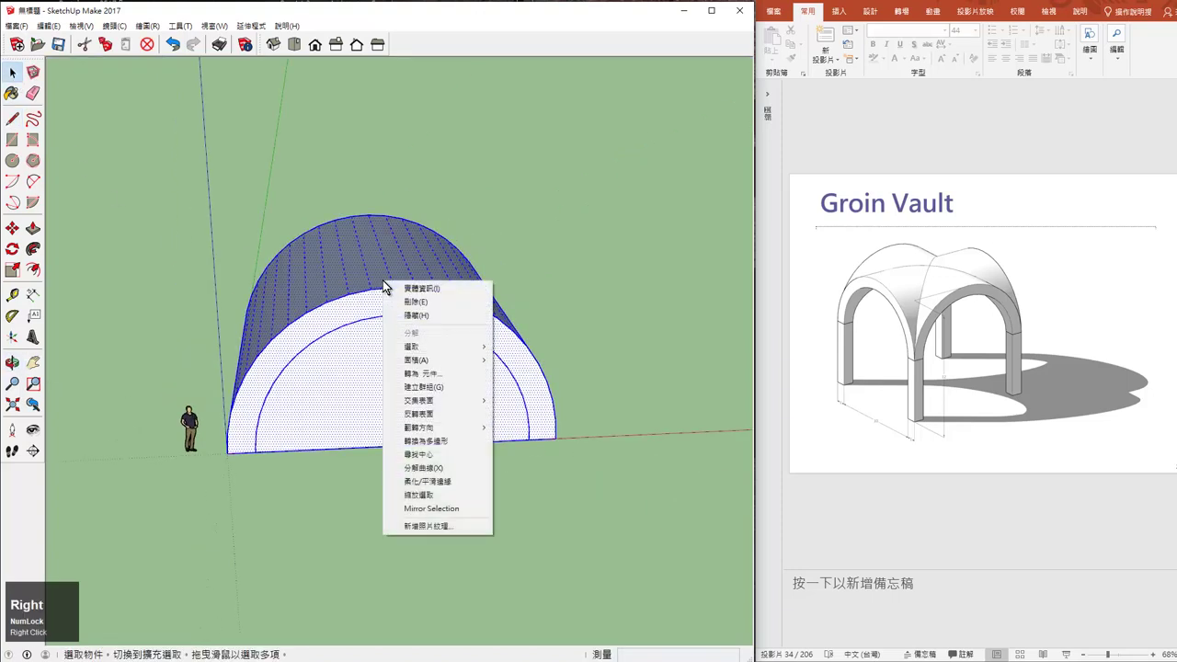
{"action": "left_click", "coordinate": [437, 390]}
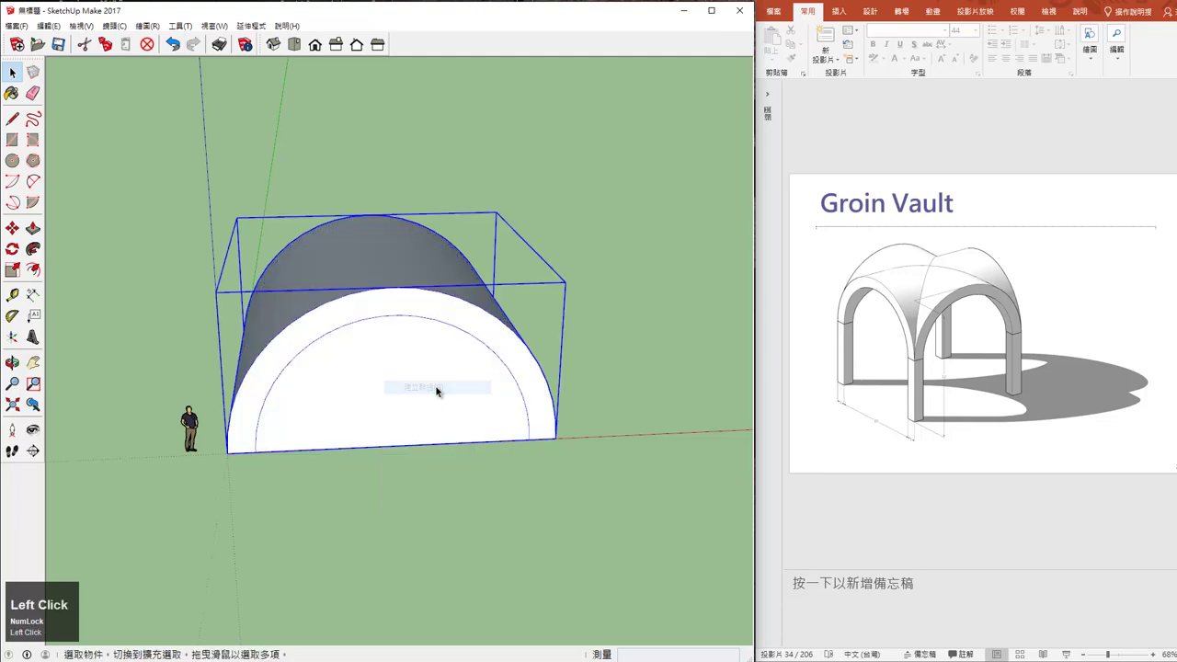
{"action": "scroll", "coordinate": [437, 391], "scroll_direction": "down", "scroll_amount": 1}
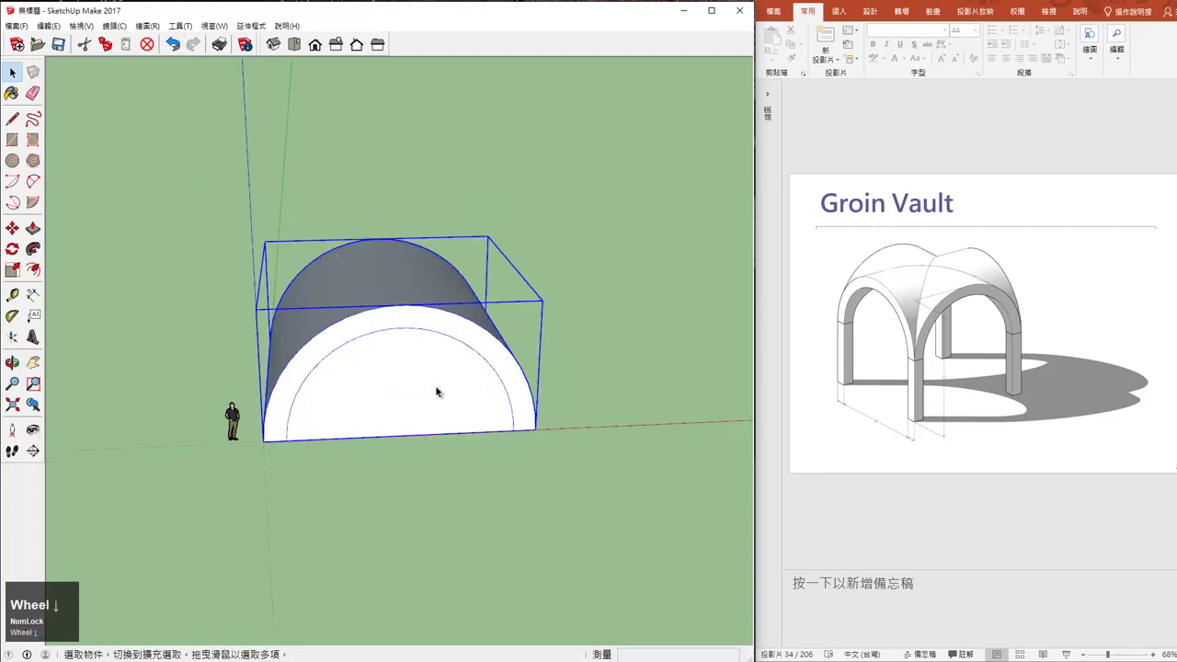
{"action": "left_click", "coordinate": [12, 227]}
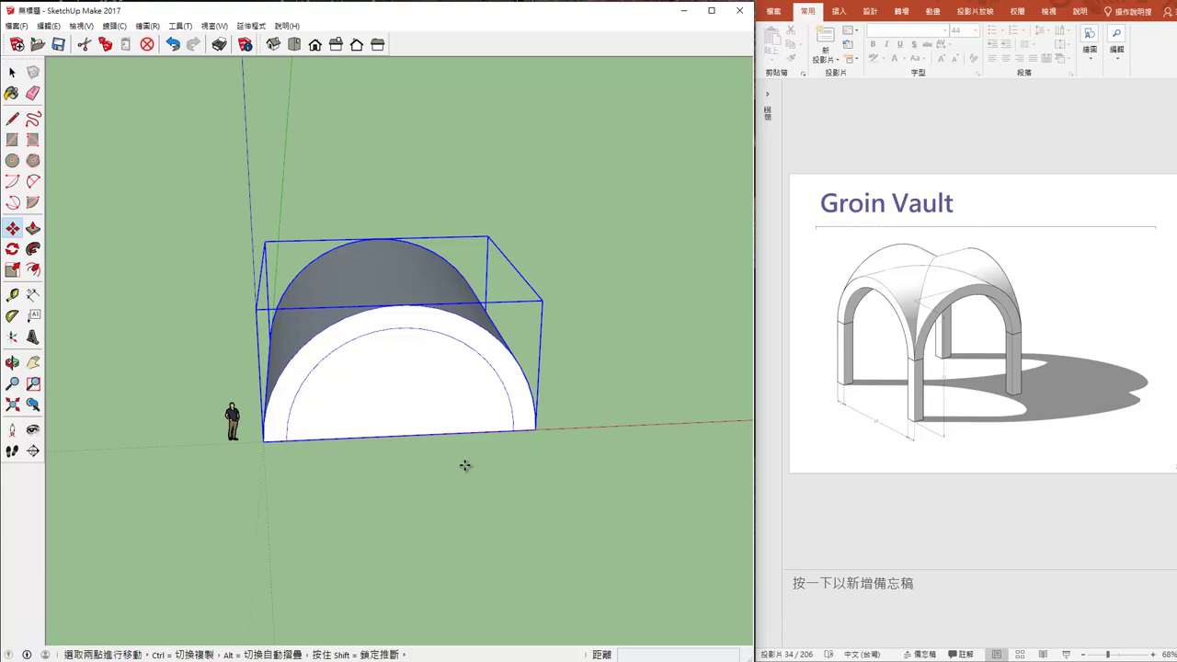
- Copy the vault group about 13.52 m to the right using Move with Ctrl
{"action": "key", "text": "ctrl"}
{"action": "left_click", "coordinate": [465, 465]}
{"action": "left_click", "coordinate": [312, 471]}
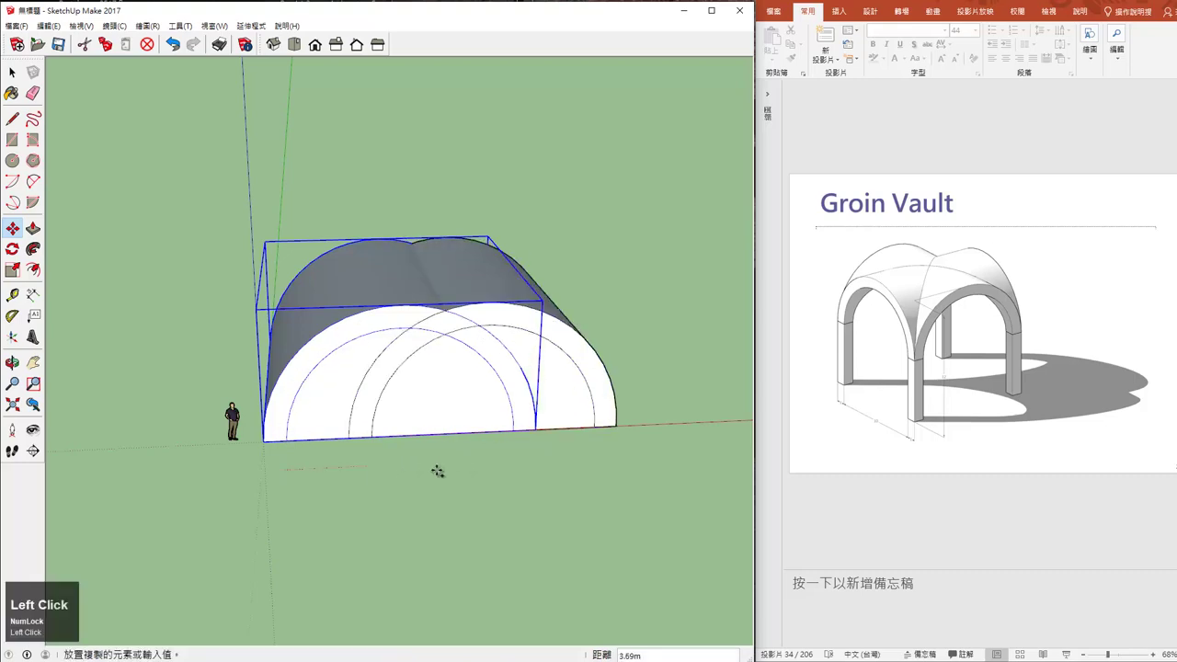
{"action": "left_click", "coordinate": [606, 455]}
{"action": "mouse_move", "coordinate": [607, 455]}
{"action": "middle_mouse_down"}
{"action": "mouse_move", "coordinate": [489, 276]}
{"action": "mouse_move", "coordinate": [360, 344]}
{"action": "mouse_move", "coordinate": [468, 343]}
{"action": "mouse_move", "coordinate": [491, 331]}
{"action": "mouse_move", "coordinate": [411, 266]}
{"action": "middle_mouse_up"}
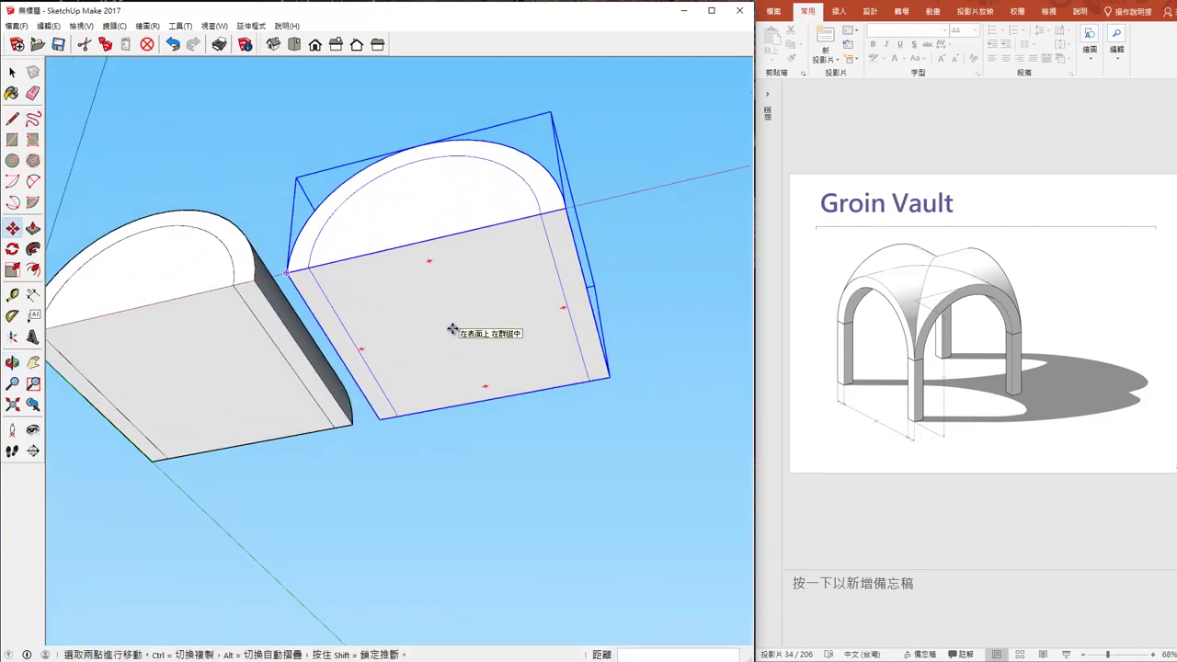
- Draw a diagonal line corner to corner across the copied vault's base face
{"action": "left_click", "coordinate": [12, 118]}
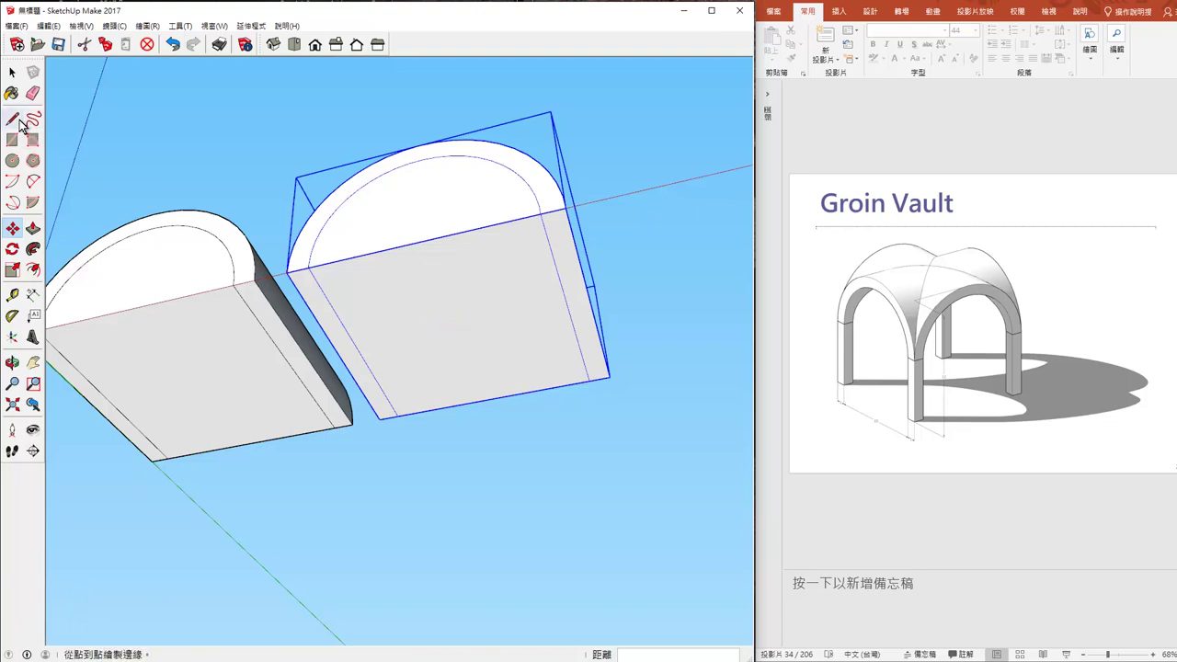
{"action": "left_click", "coordinate": [307, 268]}
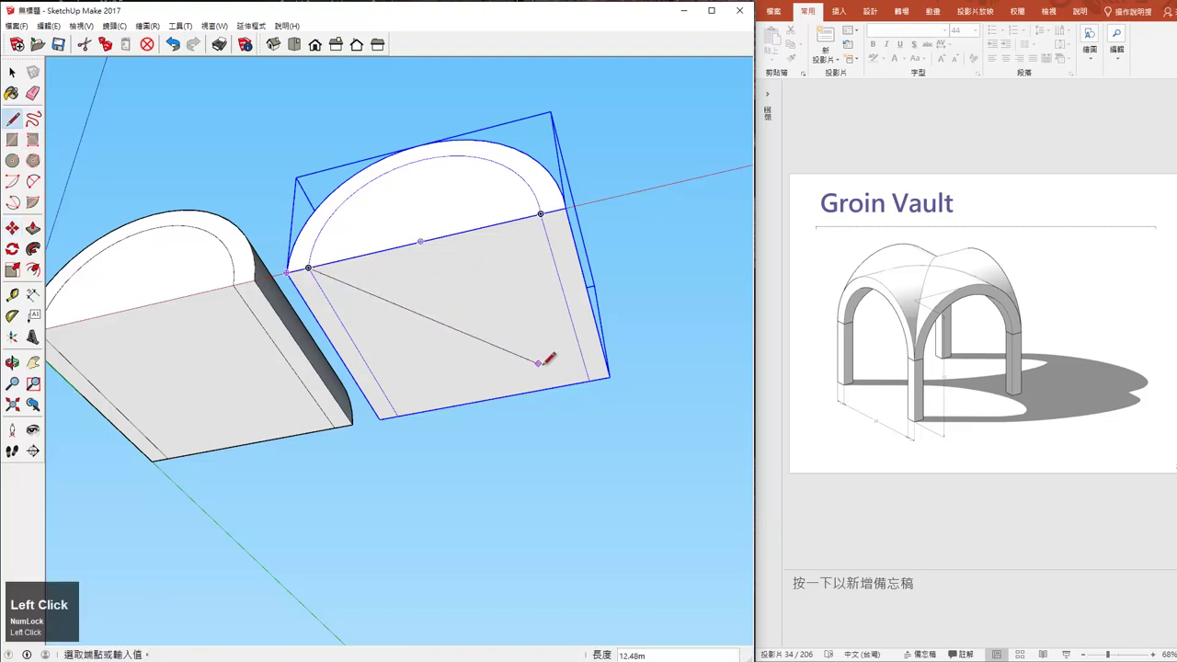
{"action": "left_click", "coordinate": [589, 380]}
- Rotate the copied vault 90° about the diagonal's midpoint and erase the diagonal guide line
{"action": "middle_click_drag", "start_coordinate": [568, 416], "coordinate": [551, 367]}
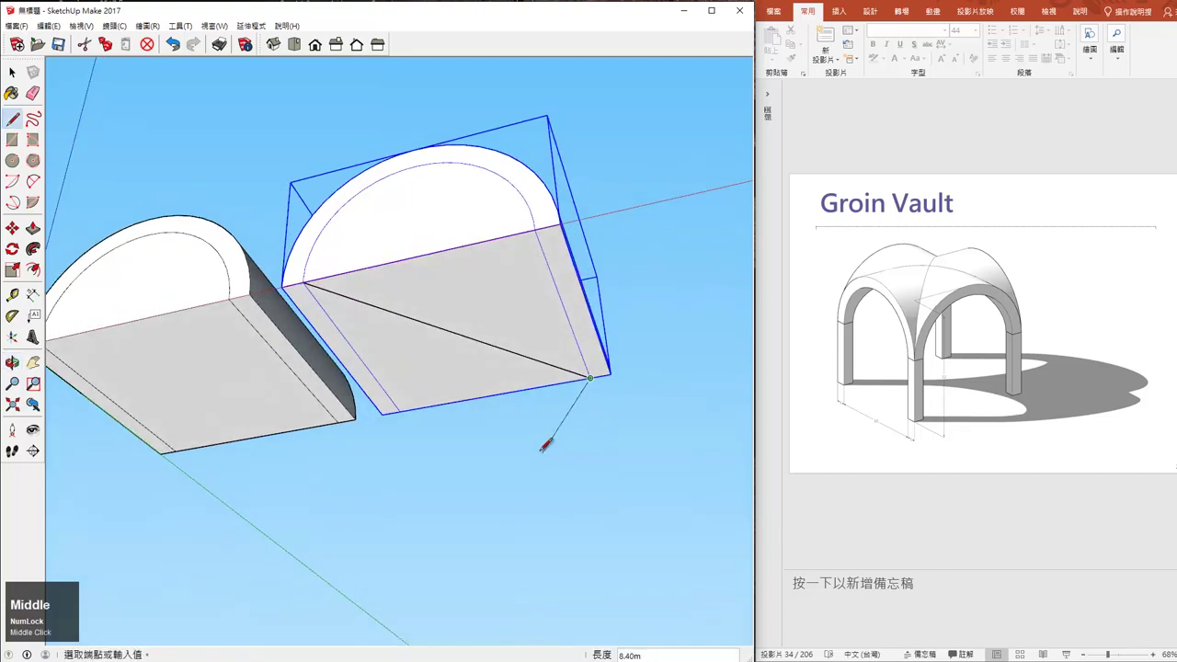
{"action": "left_click", "coordinate": [12, 71]}
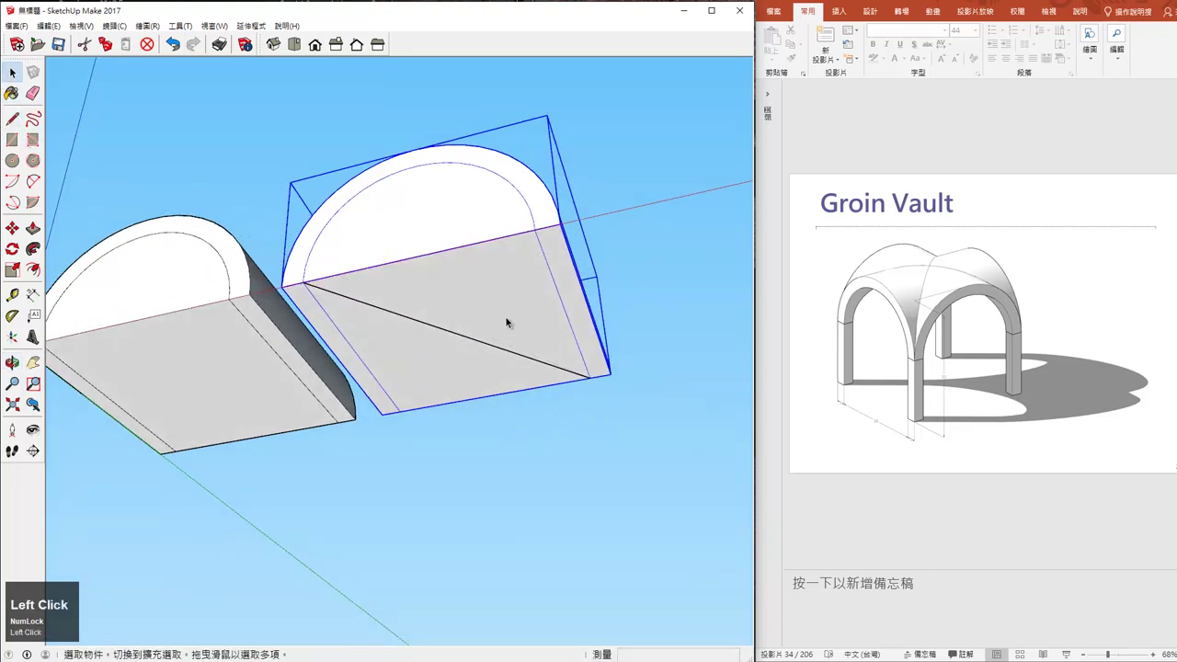
{"action": "left_click", "coordinate": [12, 248]}
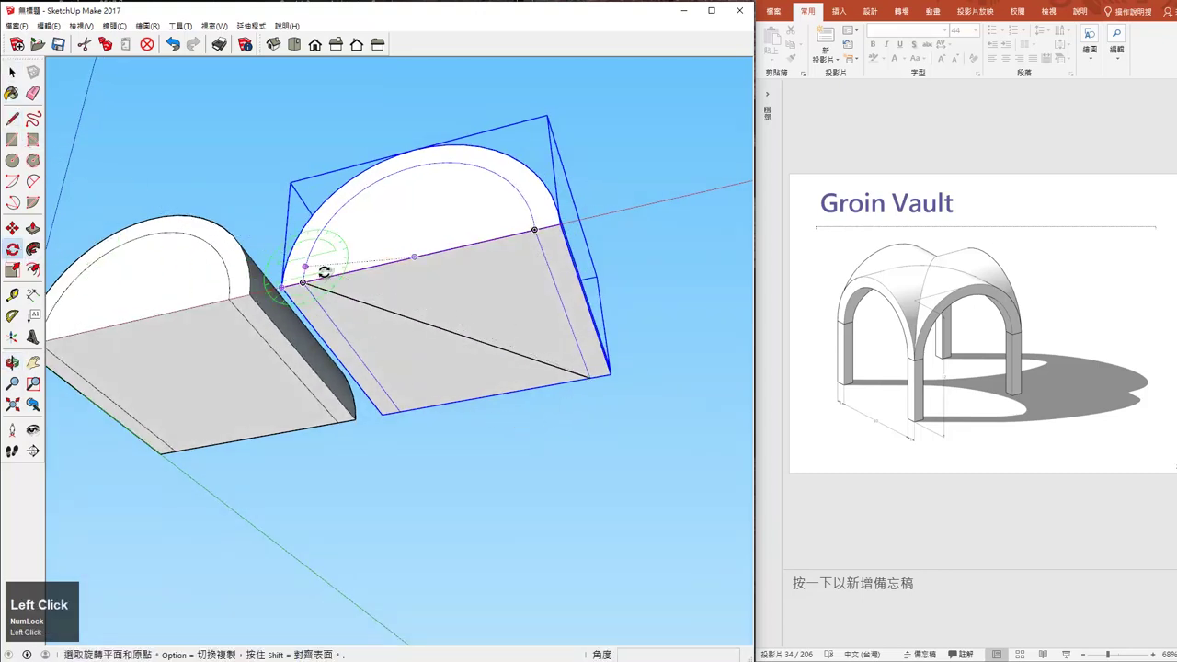
{"action": "left_click", "coordinate": [455, 336]}
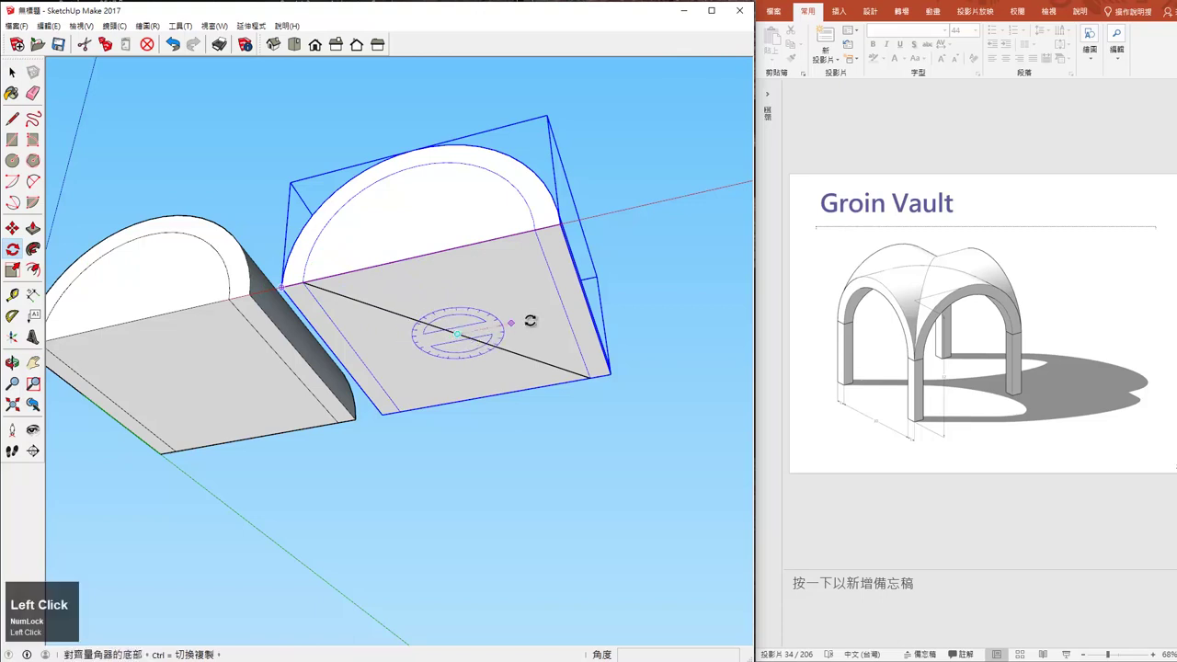
{"action": "left_click", "coordinate": [678, 301]}
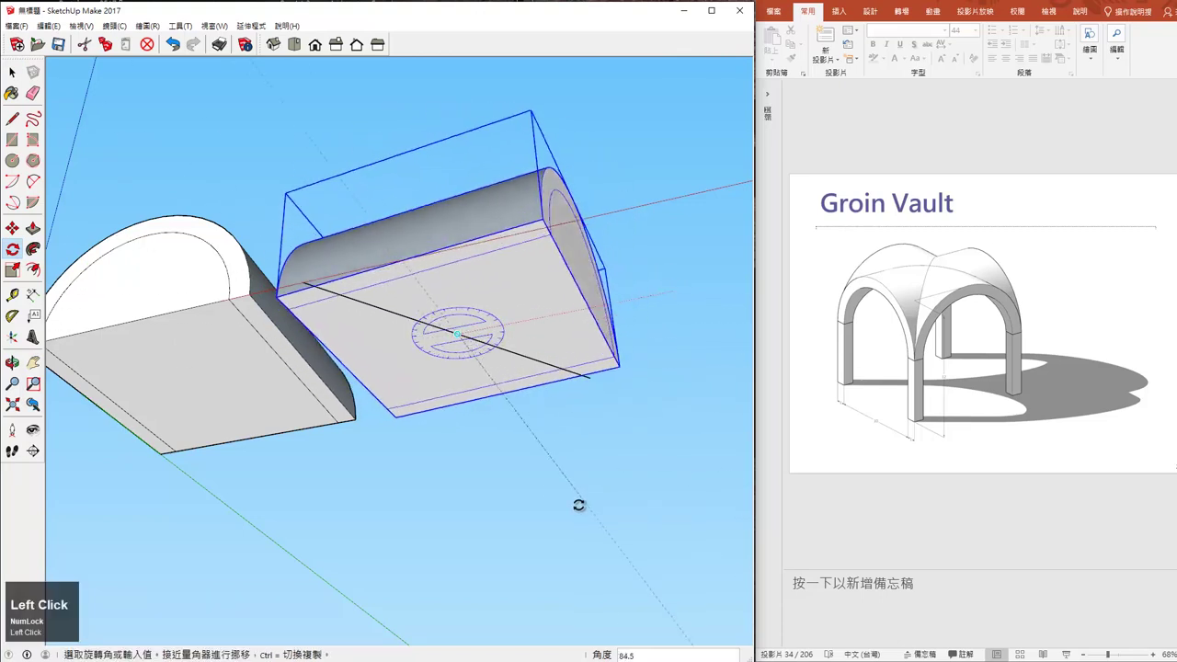
{"action": "left_click", "coordinate": [553, 518]}
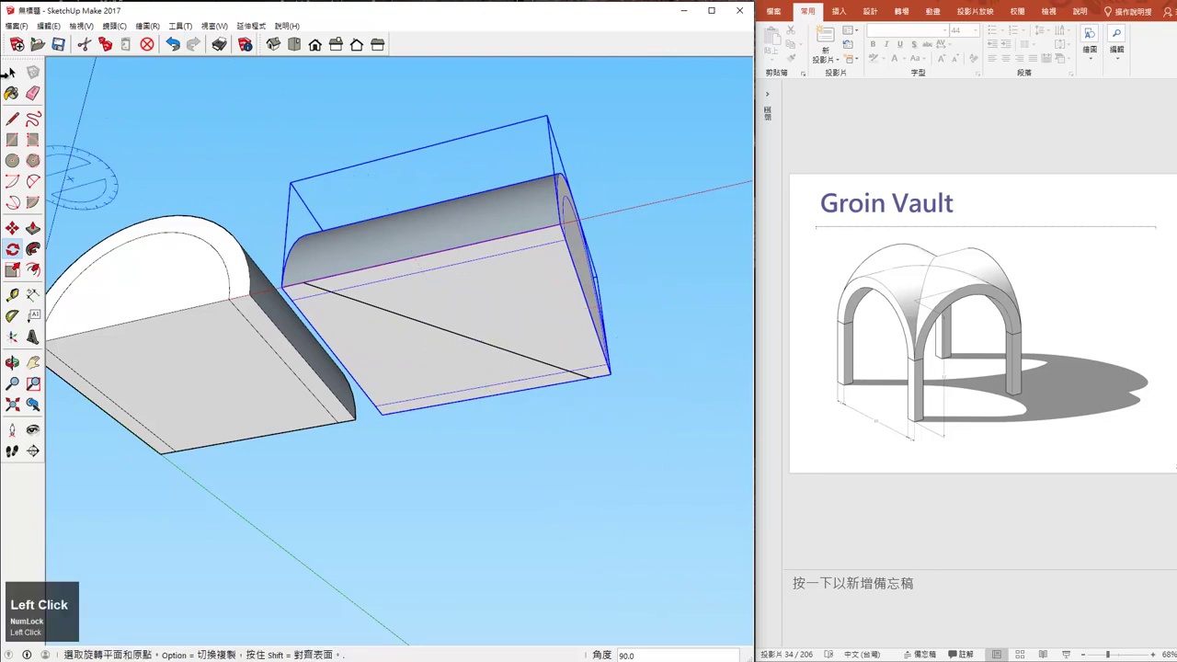
{"action": "left_click", "coordinate": [33, 95]}
{"action": "left_click", "coordinate": [414, 323]}
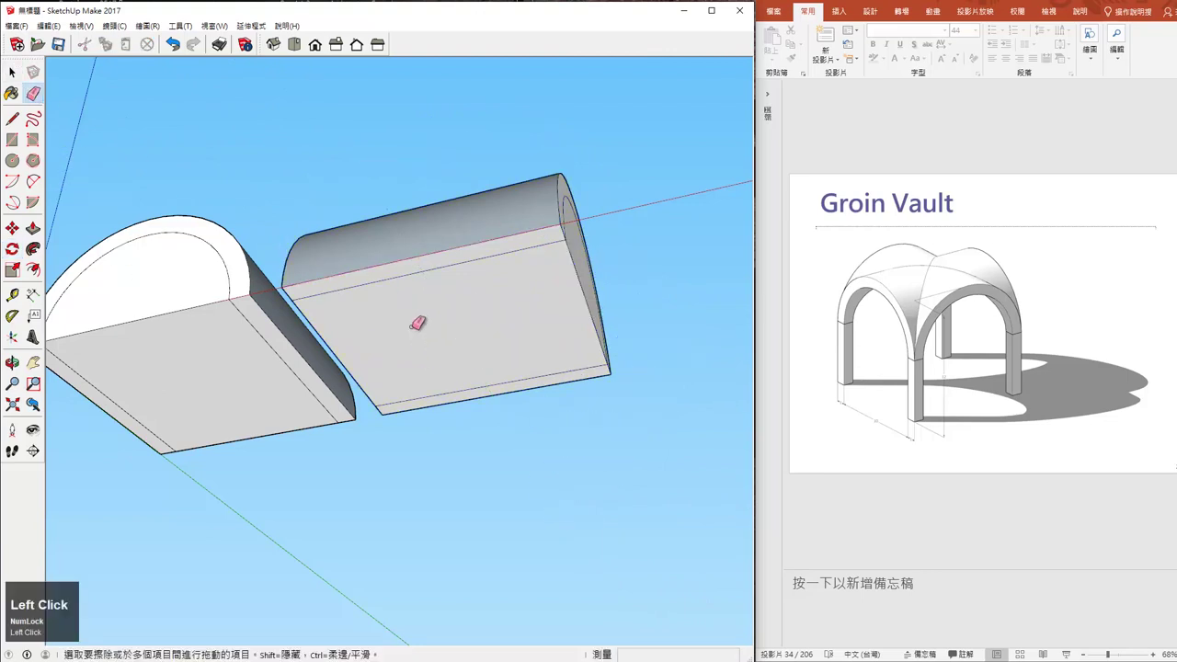
- Move the rotated vault copy across the original so both barrels cross over the square base
{"action": "mouse_move", "coordinate": [417, 323]}
{"action": "middle_mouse_down"}
{"action": "mouse_move", "coordinate": [441, 425]}
{"action": "mouse_move", "coordinate": [426, 457]}
{"action": "mouse_move", "coordinate": [462, 404]}
{"action": "mouse_move", "coordinate": [532, 517]}
{"action": "mouse_move", "coordinate": [460, 451]}
{"action": "mouse_move", "coordinate": [486, 428]}
{"action": "mouse_move", "coordinate": [499, 387]}
{"action": "middle_mouse_up"}
{"action": "left_click", "coordinate": [12, 72]}
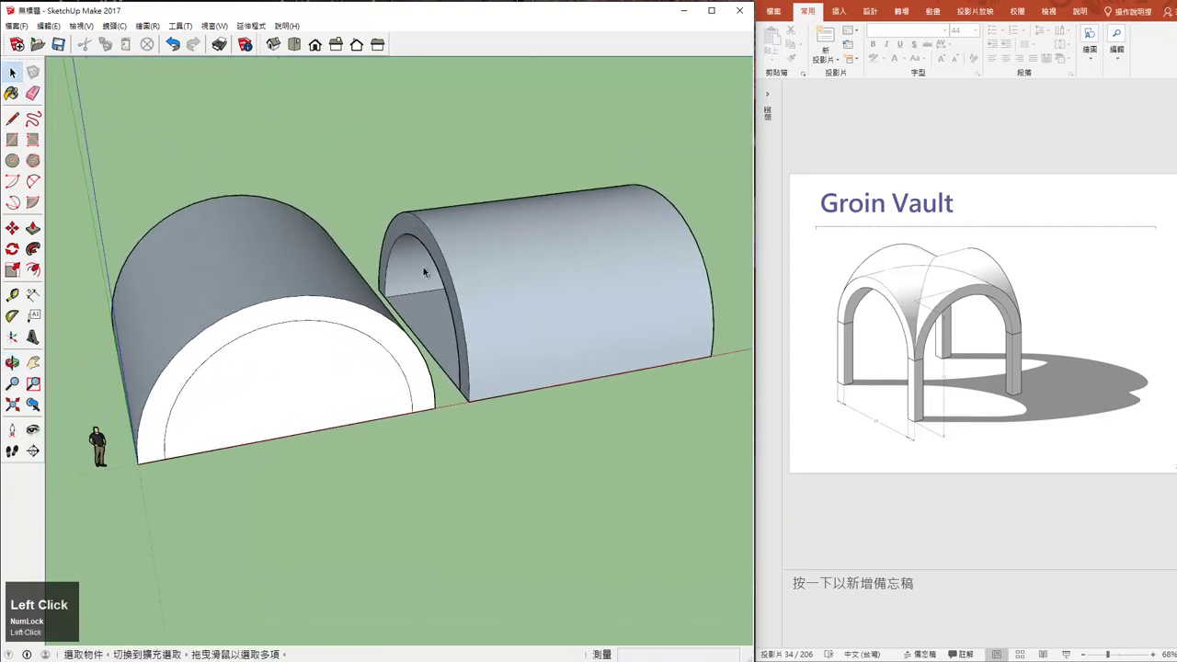
{"action": "left_click", "coordinate": [551, 322]}
{"action": "key", "text": "m"}
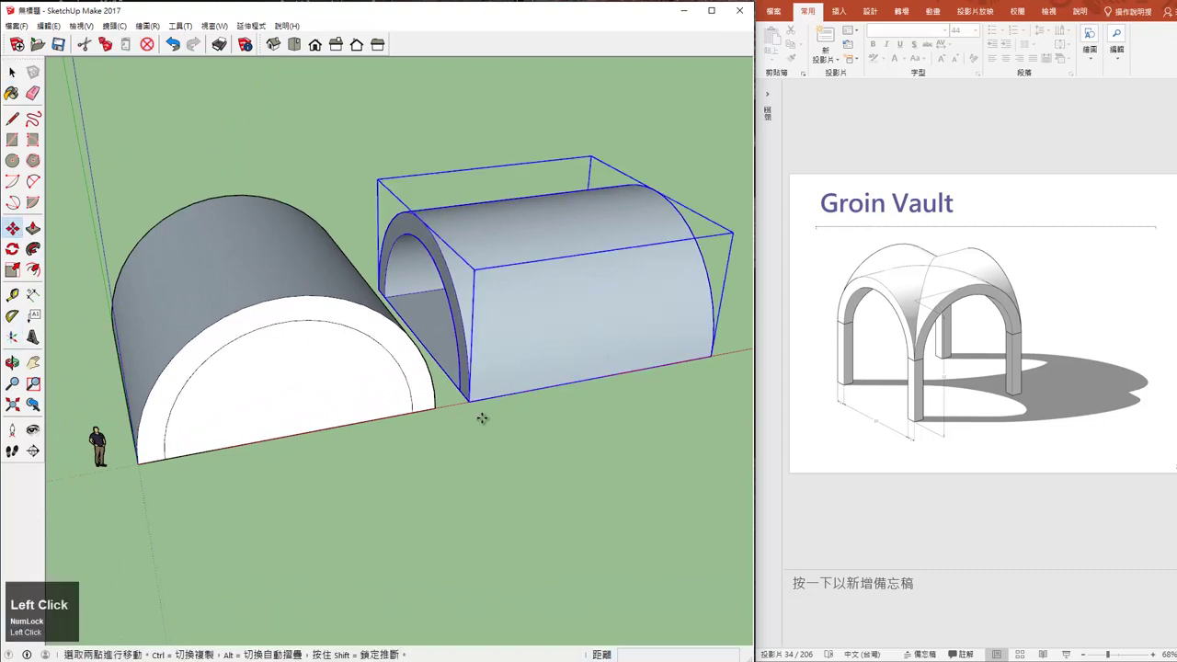
{"action": "left_click", "coordinate": [138, 462]}
{"action": "mouse_move", "coordinate": [184, 469]}
{"action": "middle_mouse_down"}
{"action": "mouse_move", "coordinate": [372, 453]}
{"action": "mouse_move", "coordinate": [420, 475]}
{"action": "mouse_move", "coordinate": [360, 488]}
{"action": "mouse_move", "coordinate": [460, 493]}
{"action": "mouse_move", "coordinate": [559, 475]}
{"action": "mouse_move", "coordinate": [445, 462]}
{"action": "middle_mouse_up"}
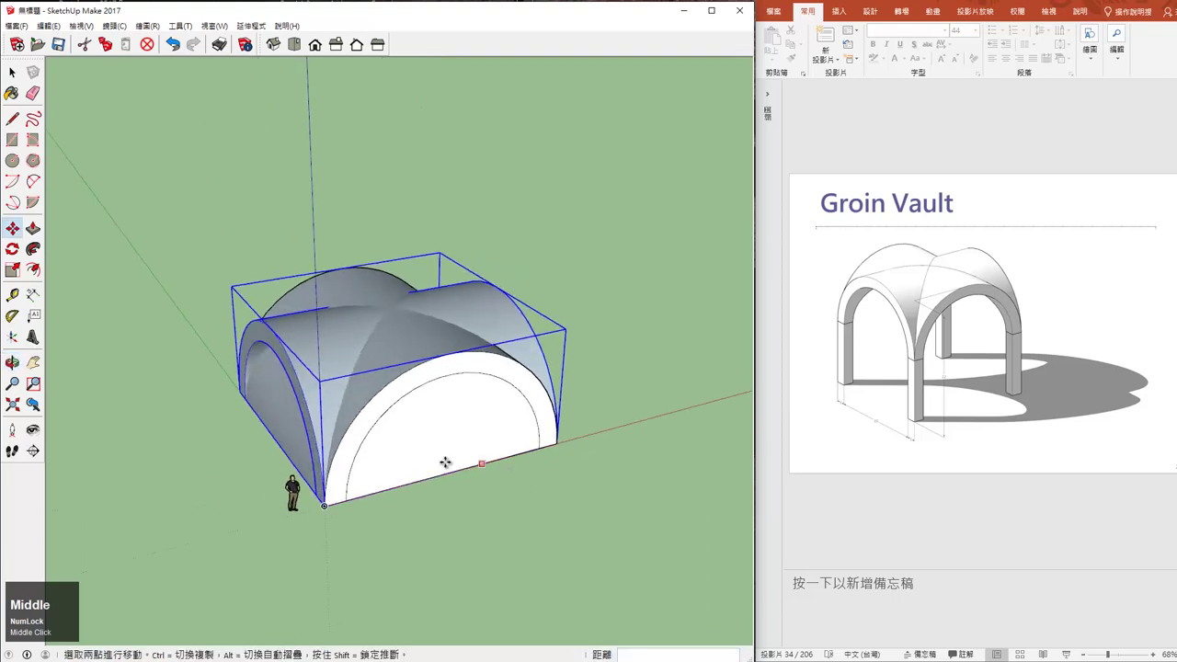
{"action": "middle_click_drag", "start_coordinate": [427, 421], "coordinate": [455, 395]}
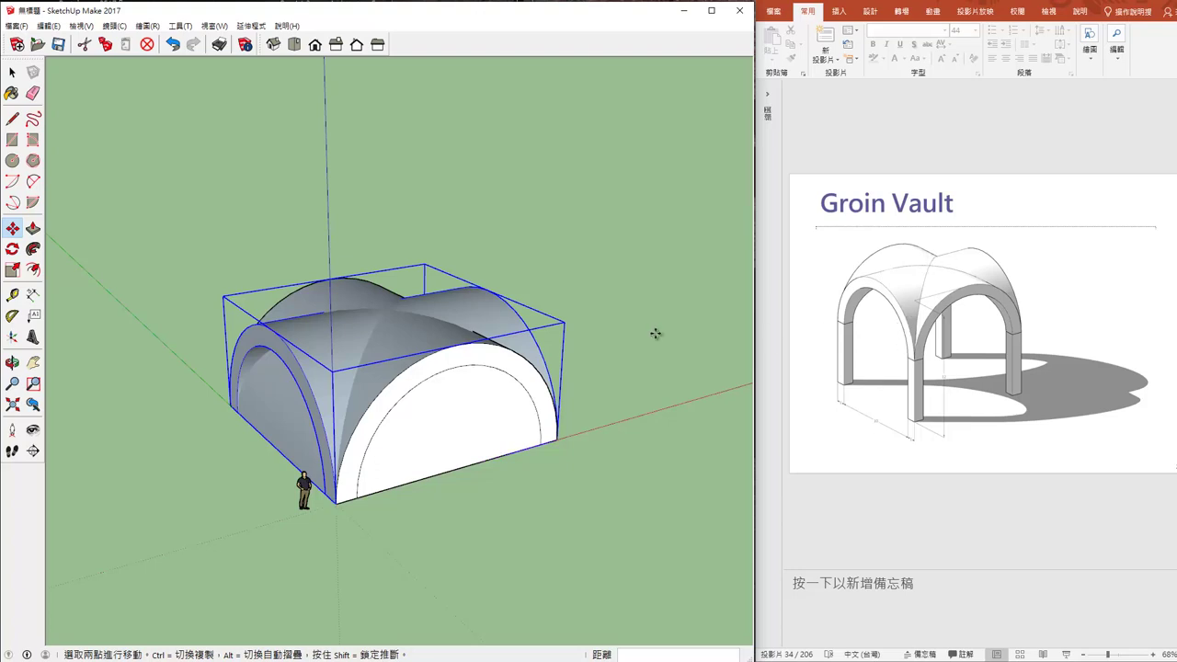
{"action": "left_click", "coordinate": [555, 423]}
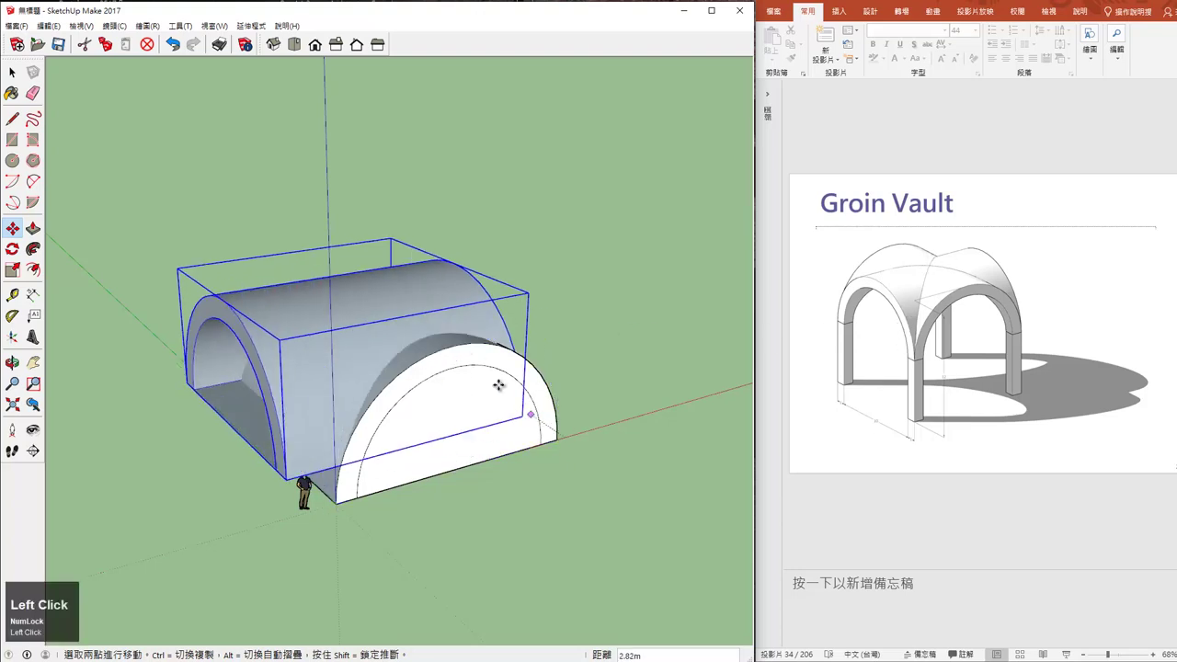
{"action": "left_click", "coordinate": [12, 93]}
{"action": "left_click", "coordinate": [12, 72]}
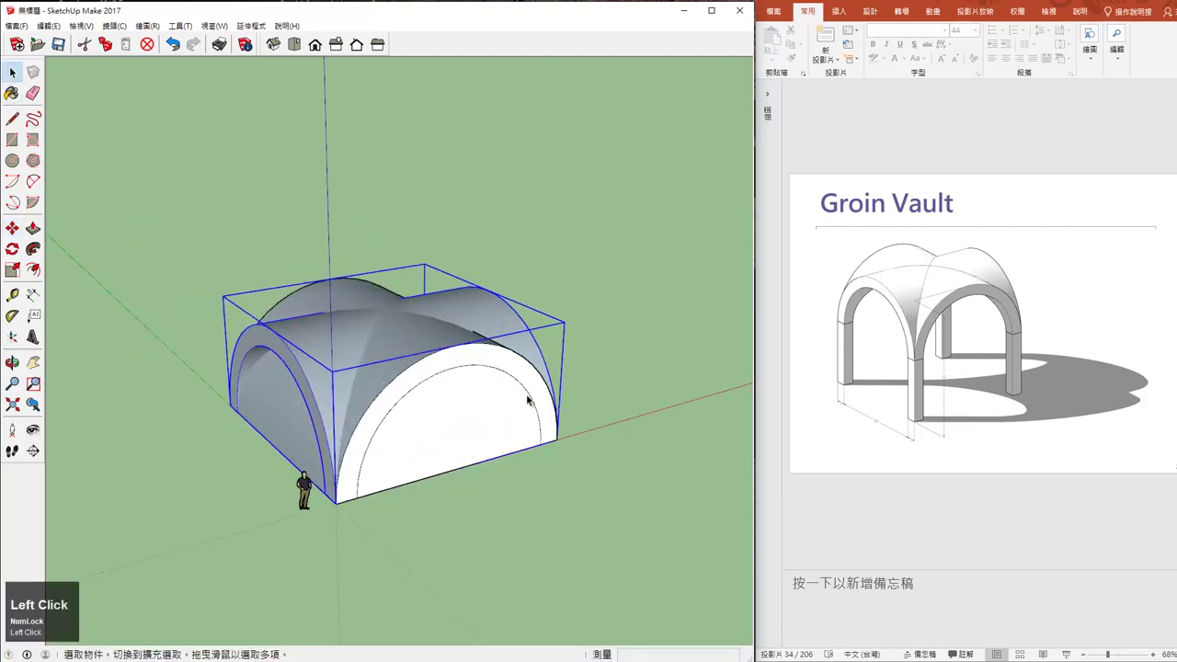
- Intersect the crossed vaults' faces with the model to create the diagonal groin edges
{"action": "right_click", "coordinate": [444, 368]}
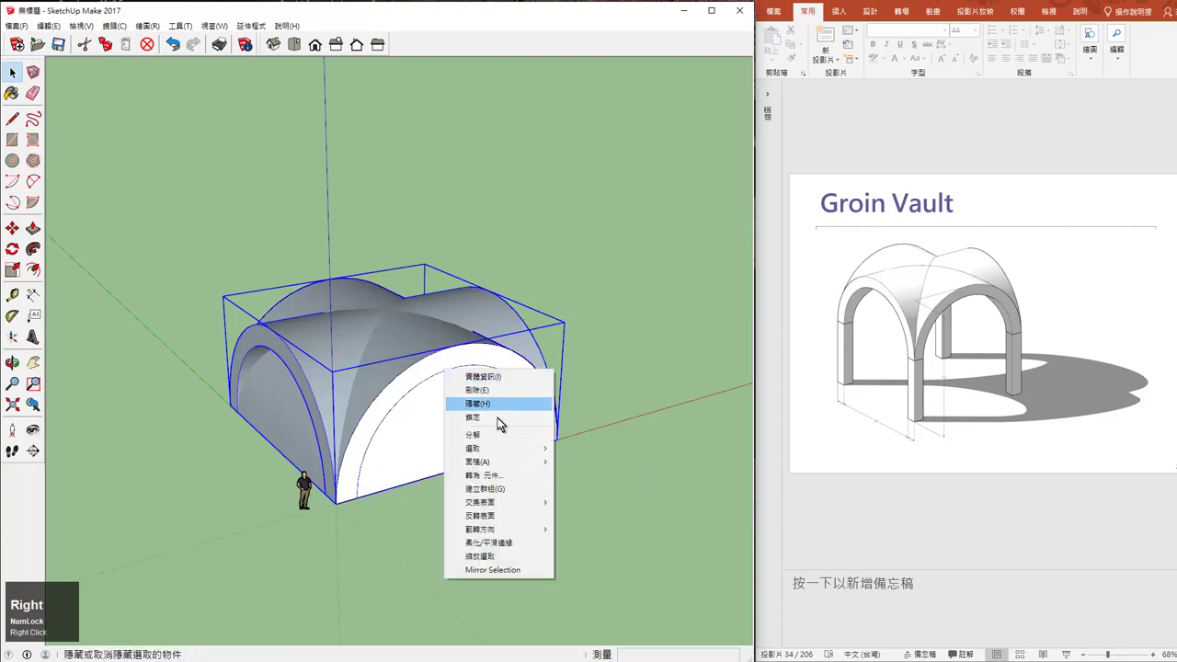
{"action": "mouse_move", "coordinate": [479, 502]}
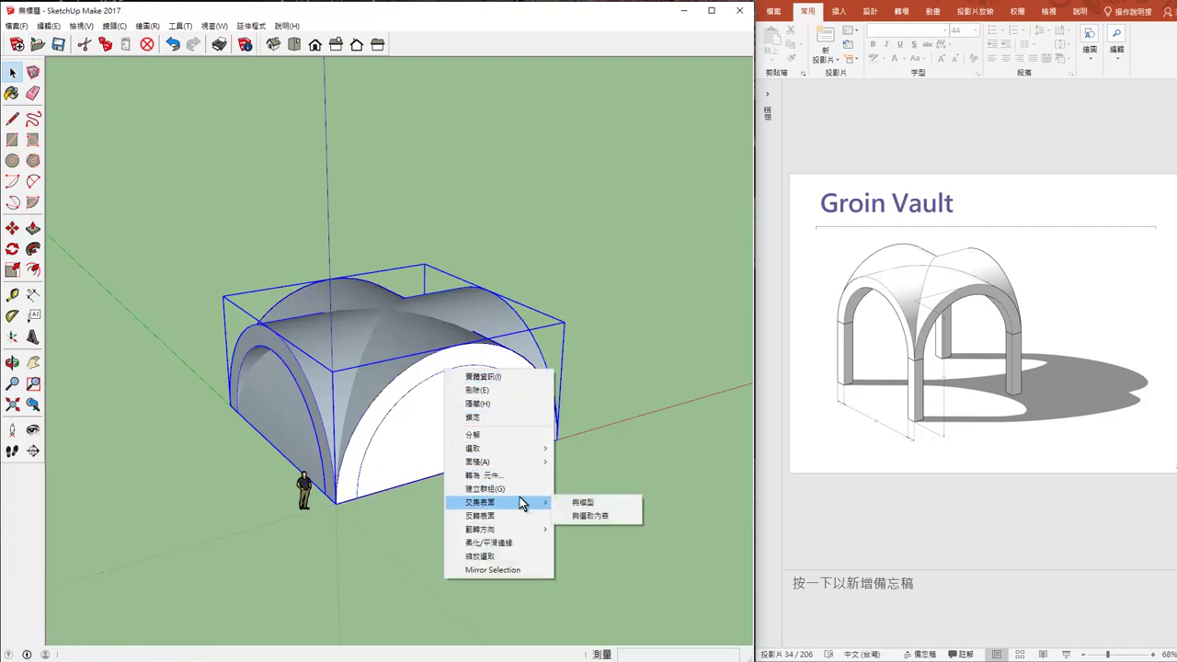
{"action": "left_click", "coordinate": [606, 501]}
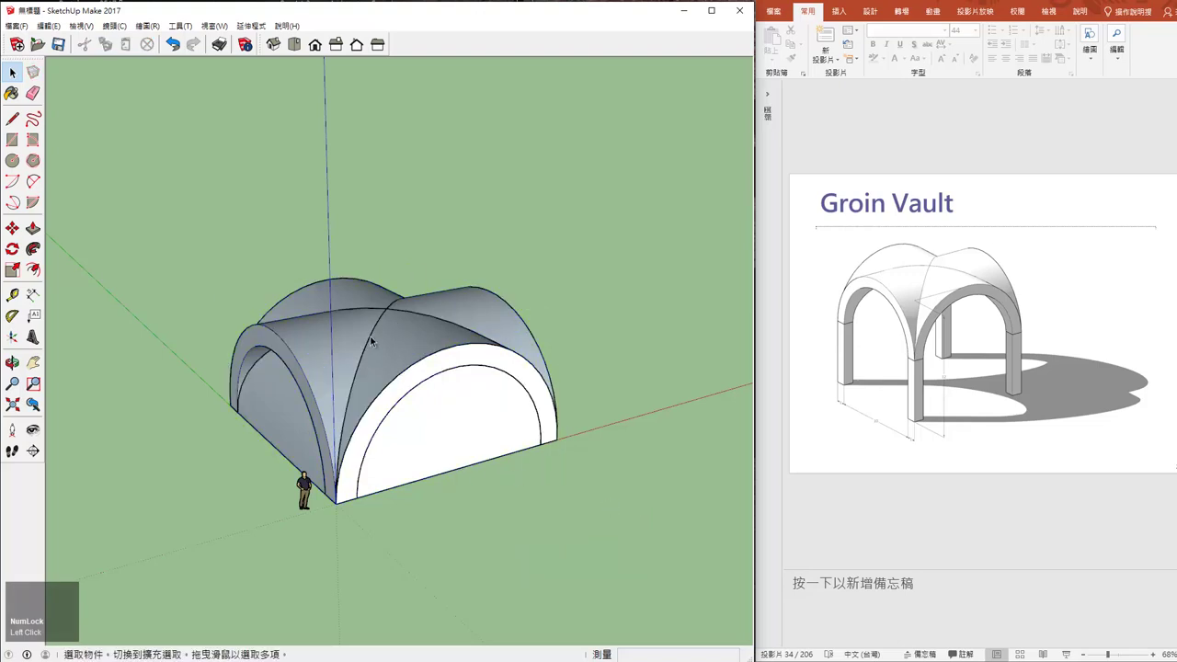
{"action": "mouse_move", "coordinate": [355, 396]}
{"action": "middle_mouse_down"}
{"action": "mouse_move", "coordinate": [377, 345]}
{"action": "mouse_move", "coordinate": [171, 346]}
{"action": "middle_mouse_up"}
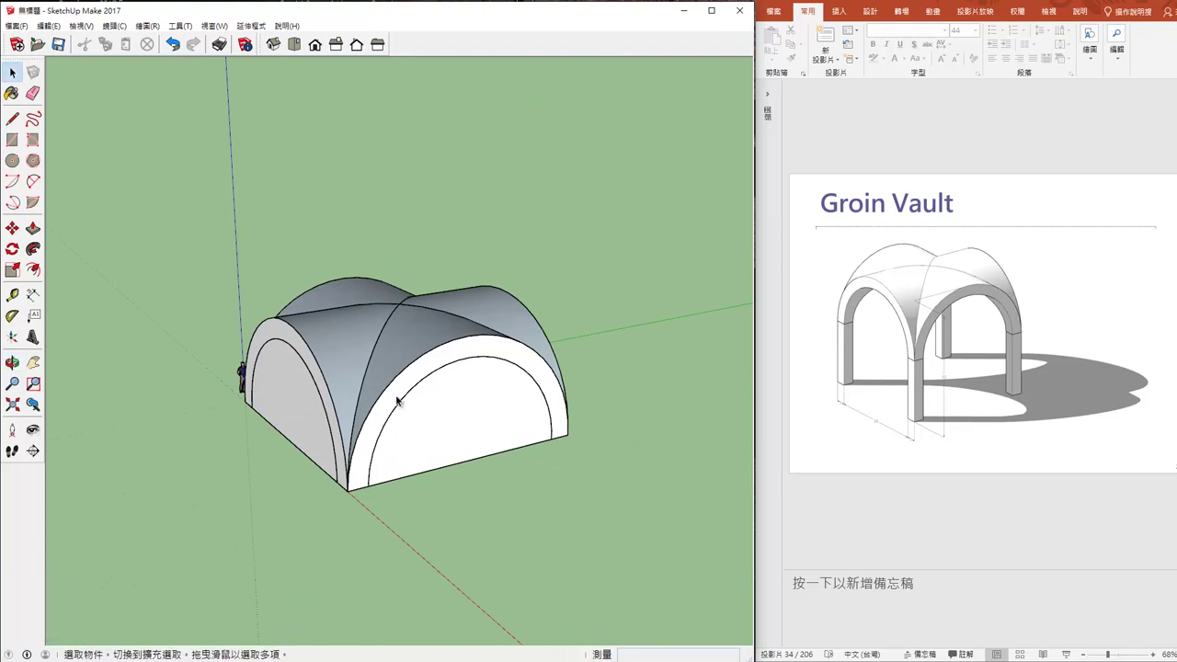
{"action": "middle_click_drag", "start_coordinate": [328, 454], "coordinate": [441, 441]}
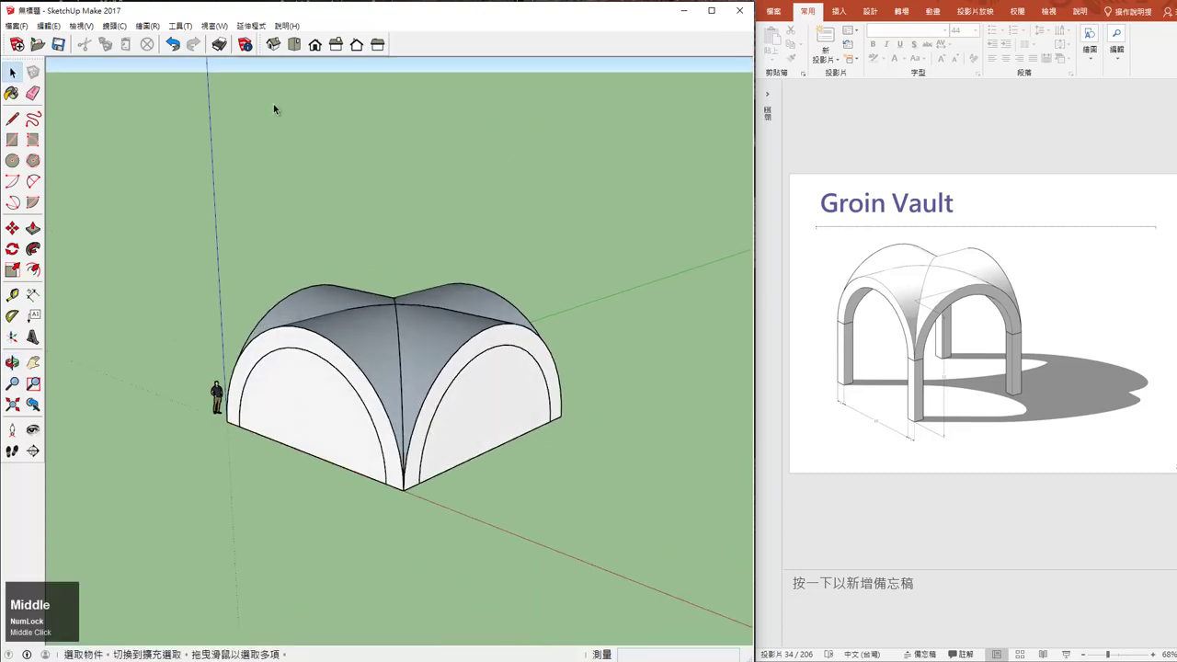
- Switch the camera to parallel projection and check the vault from the top and front views
{"action": "left_click", "coordinate": [114, 26]}
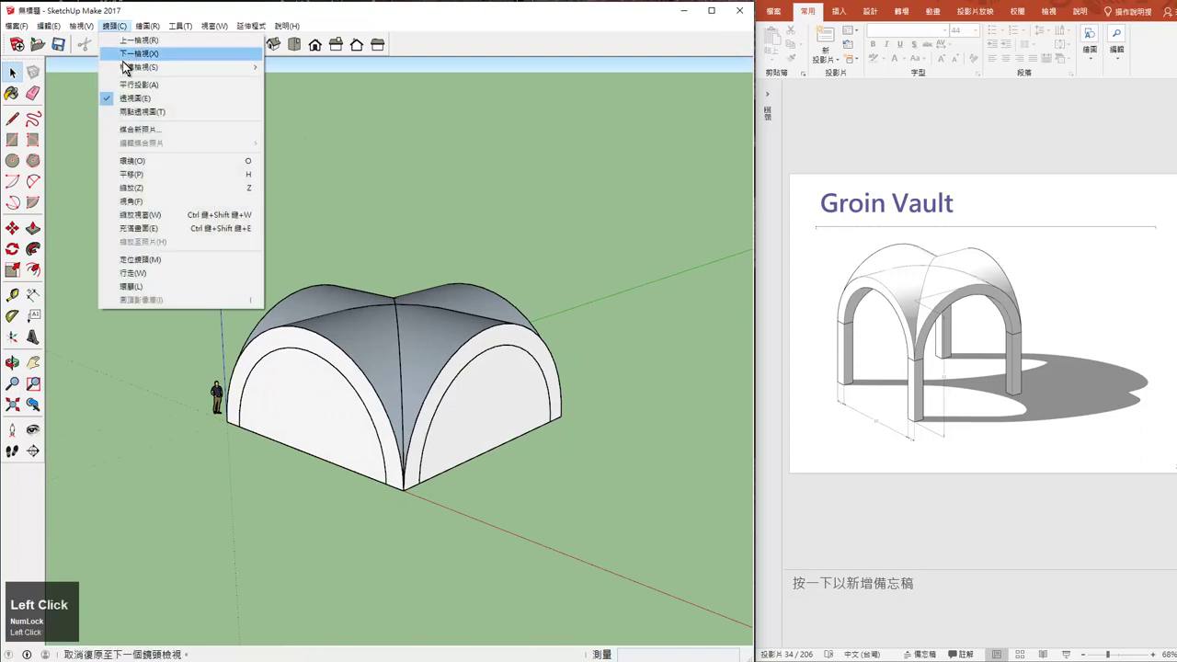
{"action": "left_click", "coordinate": [134, 85]}
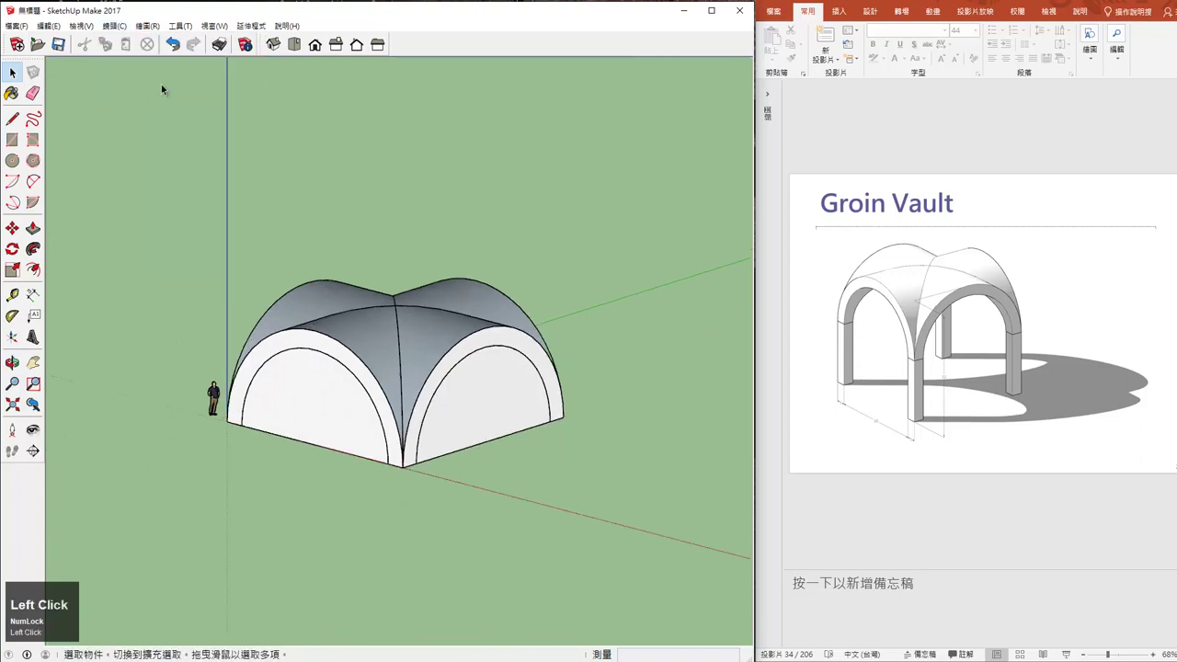
{"action": "left_click", "coordinate": [296, 46]}
{"action": "left_click", "coordinate": [316, 46]}
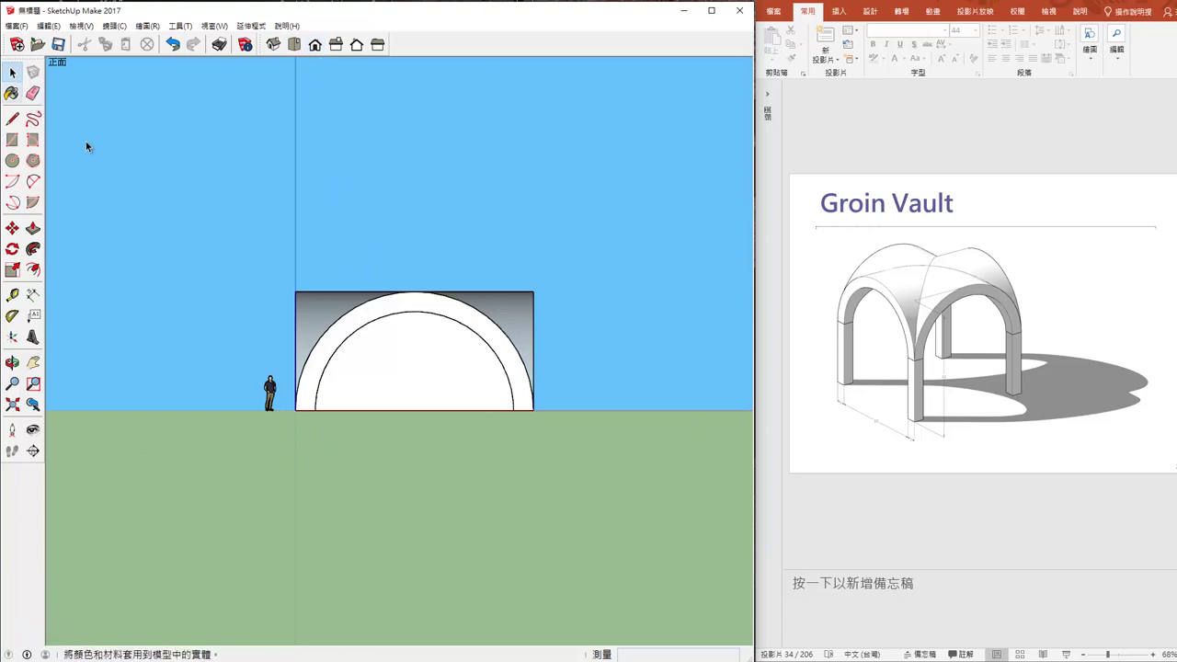
- Explode the vault group into loose faces, after undoing an accidental deletion of vault faces
{"action": "left_click_drag", "start_coordinate": [448, 460], "coordinate": [393, 368]}
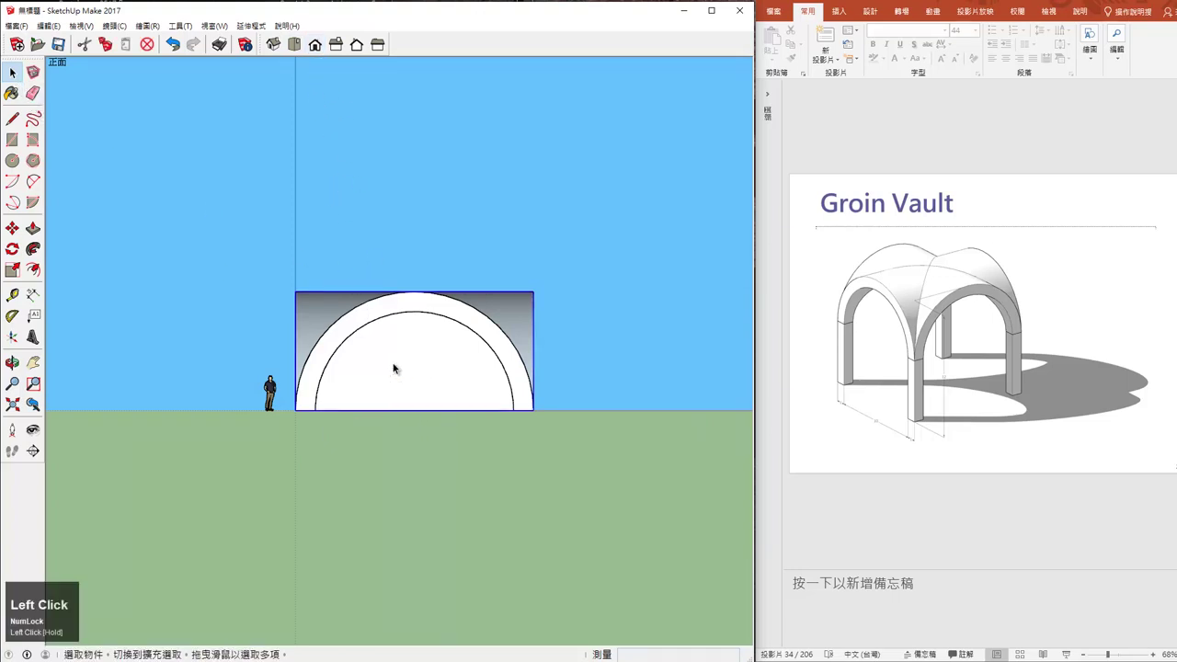
{"action": "key", "text": "Delete"}
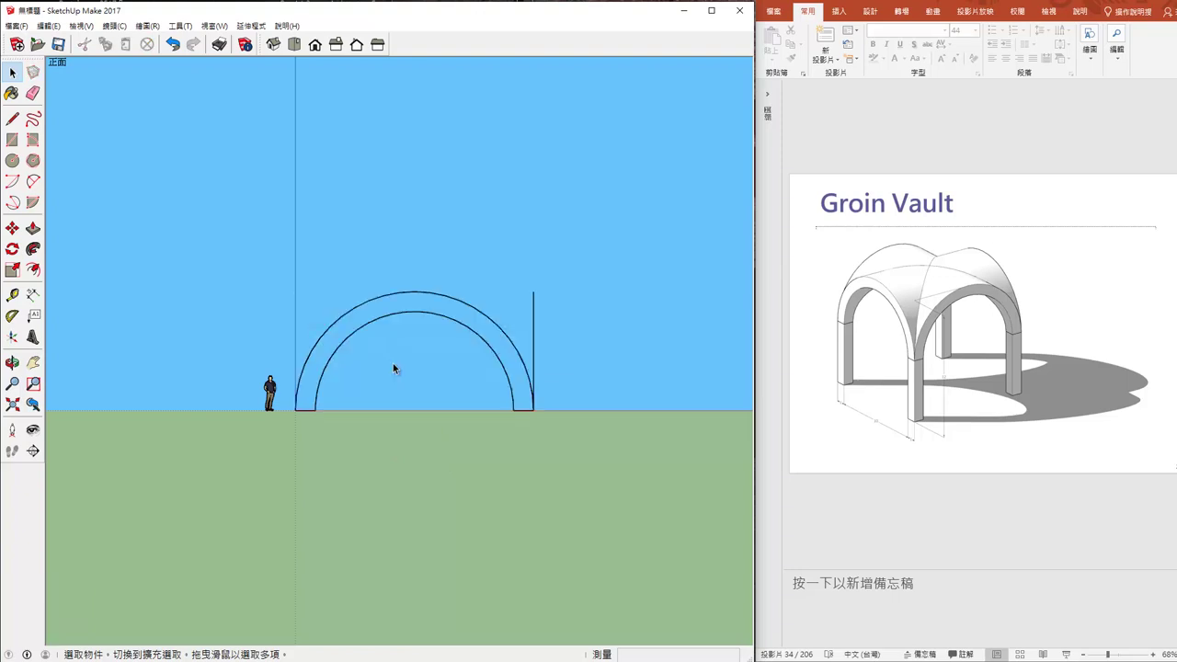
{"action": "key", "text": "ctrl+z"}
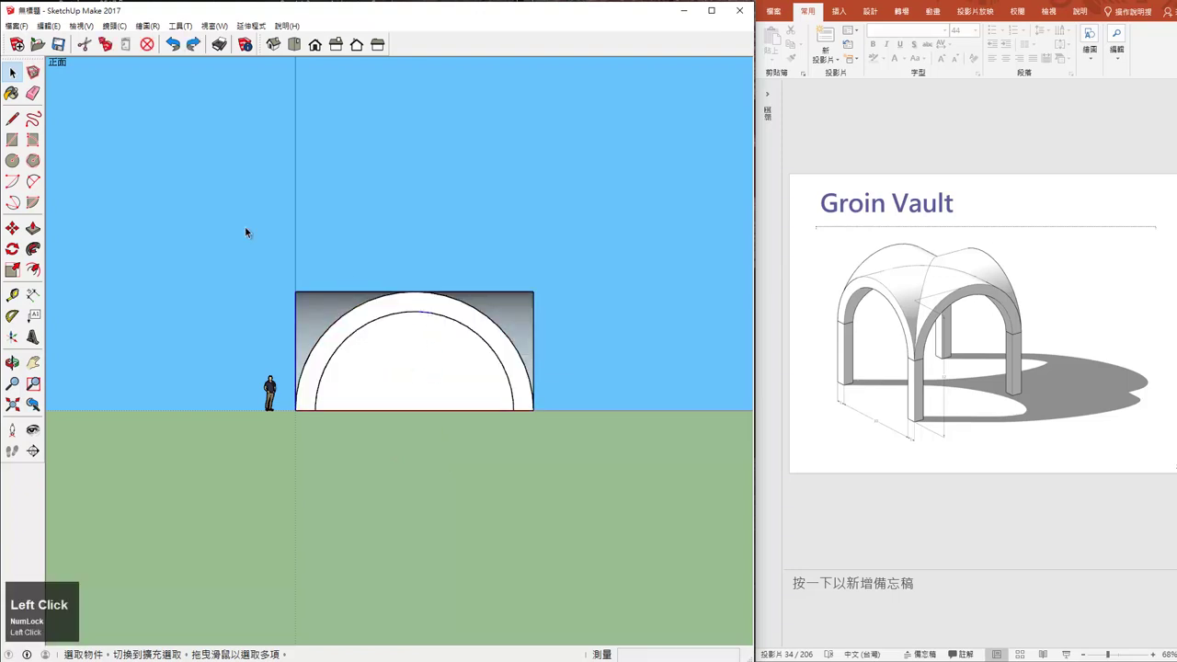
{"action": "middle_click_drag", "start_coordinate": [543, 416], "coordinate": [447, 323]}
{"action": "left_click", "coordinate": [448, 323]}
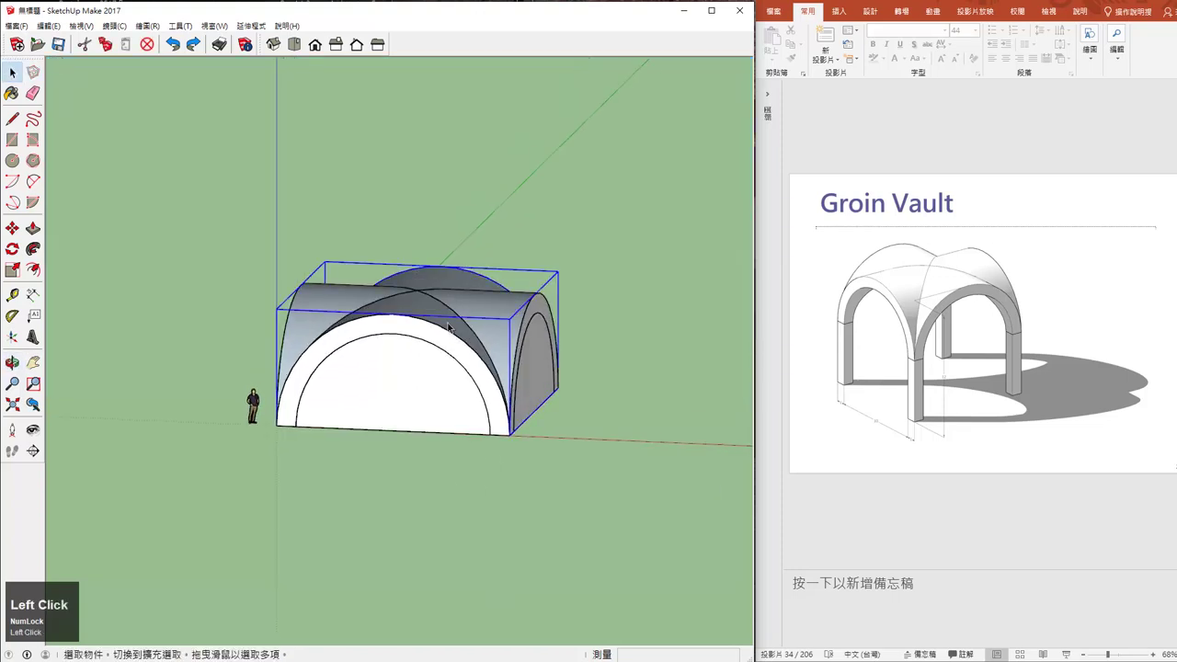
{"action": "right_click", "coordinate": [448, 324]}
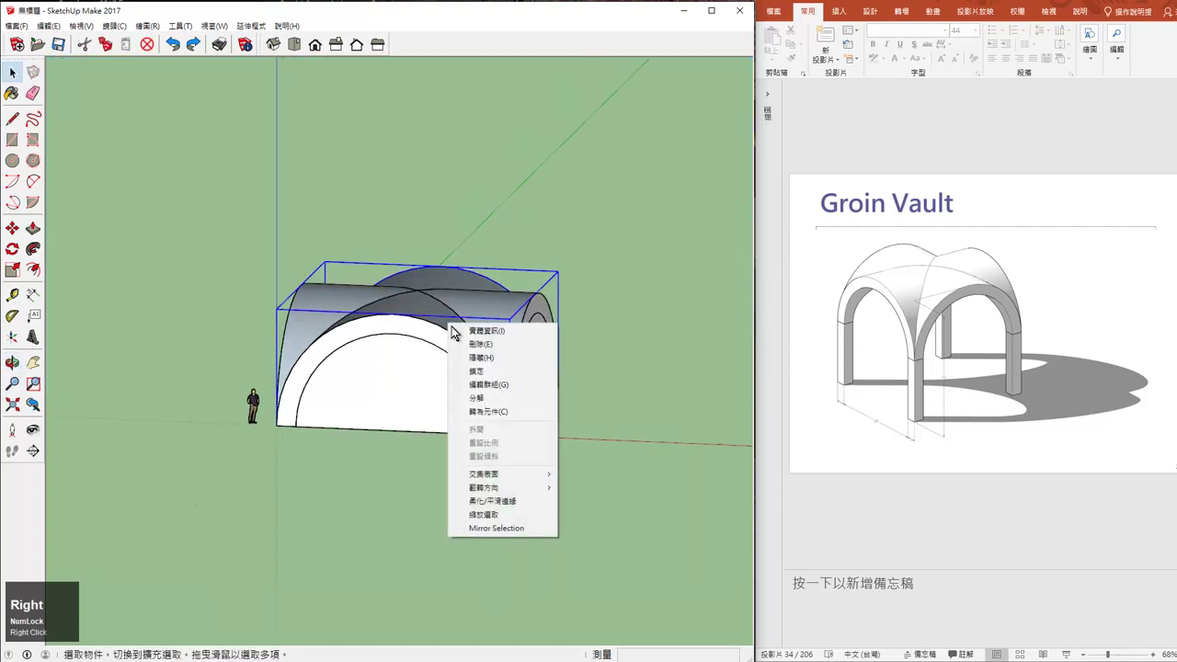
{"action": "left_click", "coordinate": [507, 410]}
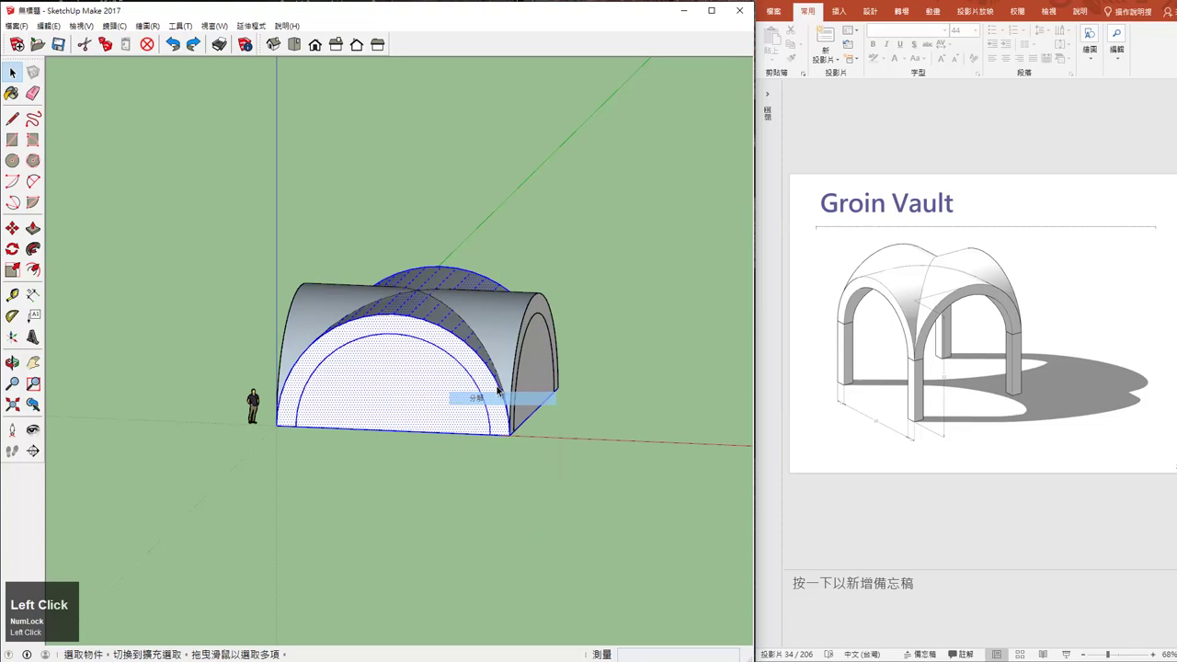
{"action": "right_click", "coordinate": [513, 321]}
{"action": "left_click", "coordinate": [533, 396]}
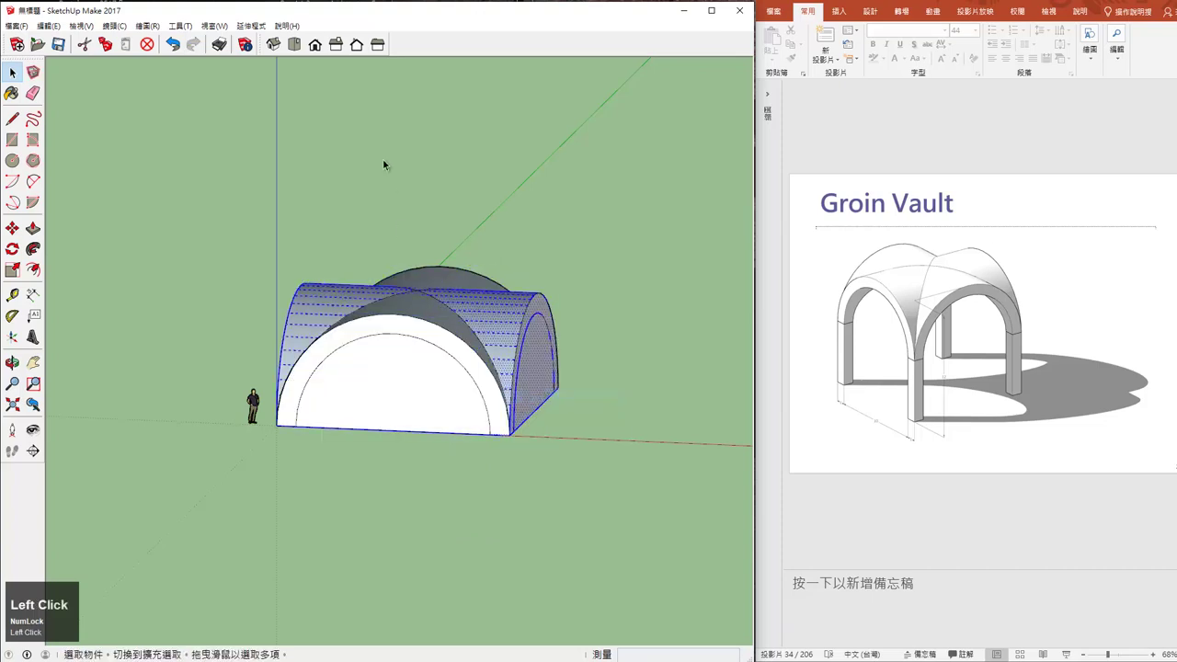
- Delete the front and right inner half-disc faces to open the arches
{"action": "left_click", "coordinate": [323, 52]}
{"action": "left_click", "coordinate": [398, 468]}
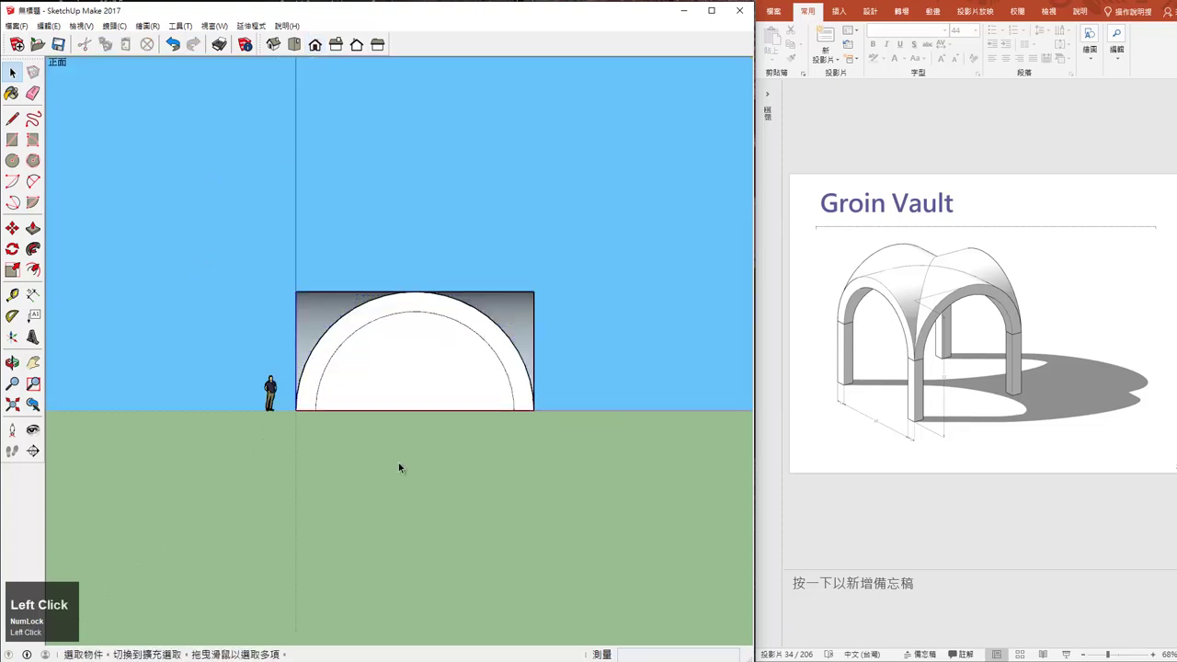
{"action": "left_click", "coordinate": [398, 386]}
{"action": "key", "text": "Delete"}
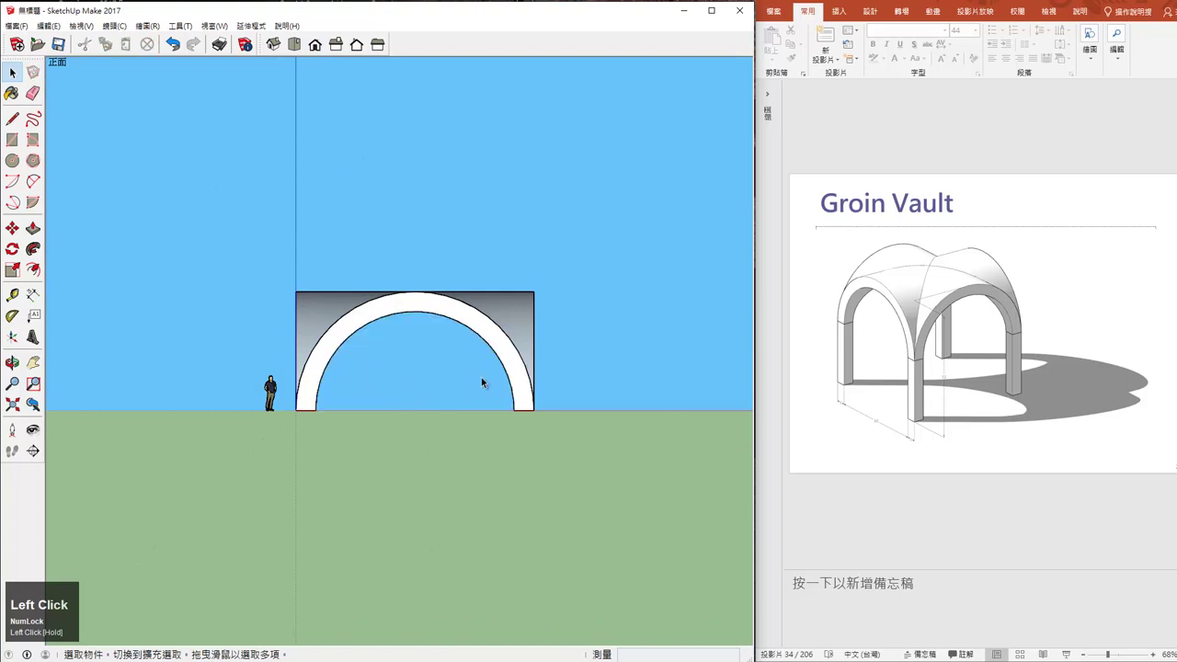
{"action": "left_click", "coordinate": [333, 48]}
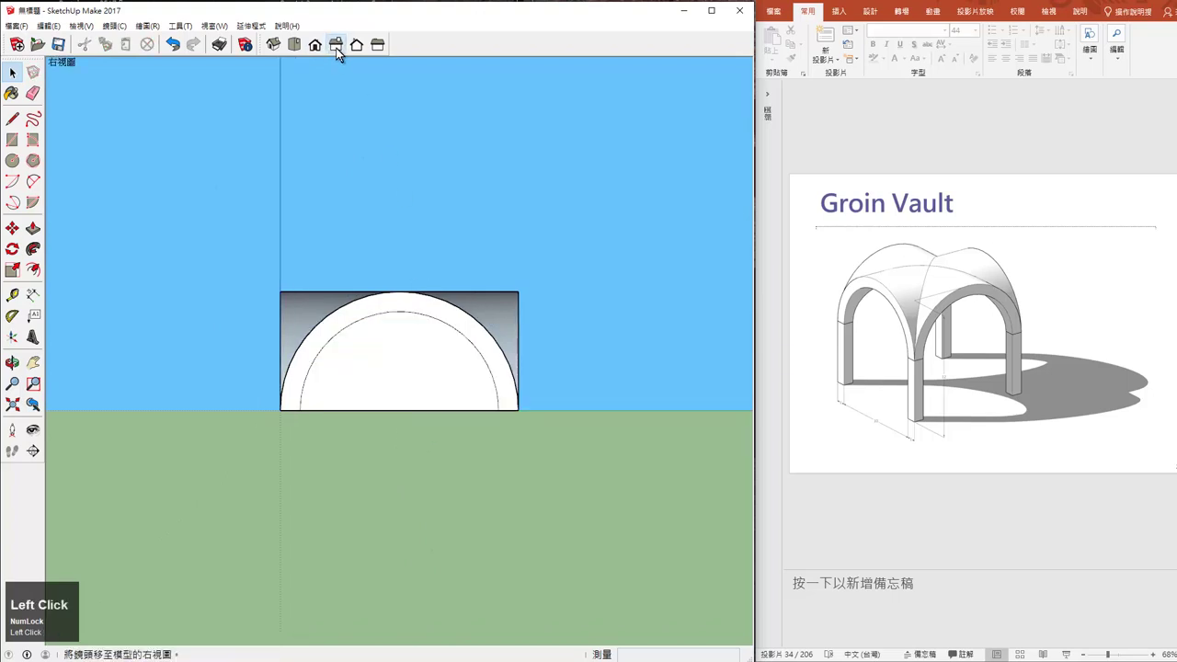
{"action": "left_click", "coordinate": [381, 386]}
{"action": "key", "text": "Delete"}
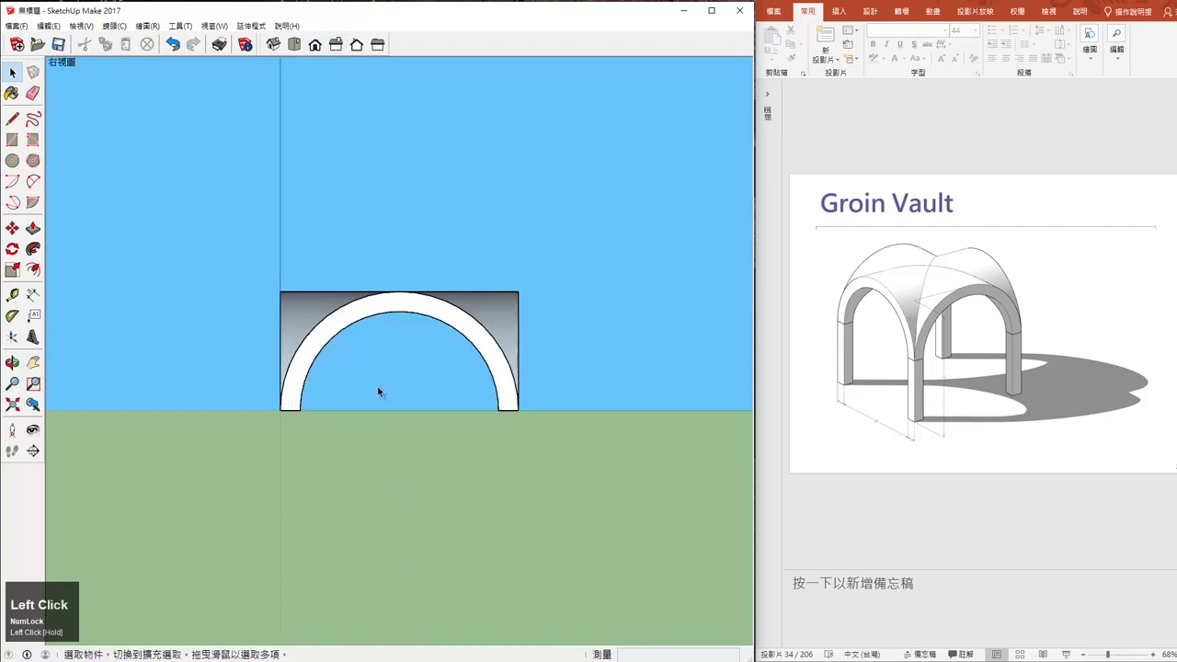
{"action": "mouse_move", "coordinate": [377, 385]}
{"action": "middle_mouse_down"}
{"action": "mouse_move", "coordinate": [402, 428]}
{"action": "mouse_move", "coordinate": [483, 411]}
{"action": "mouse_move", "coordinate": [520, 306]}
{"action": "mouse_move", "coordinate": [518, 267]}
{"action": "middle_mouse_up"}
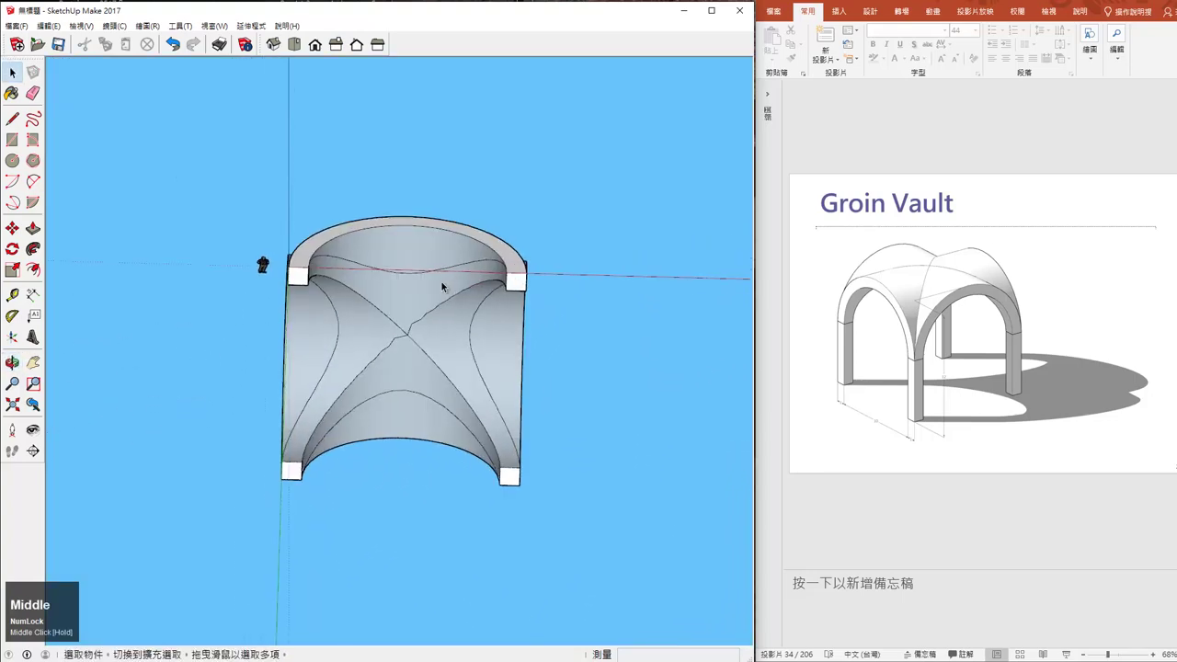
{"action": "mouse_move", "coordinate": [444, 284]}
{"action": "middle_mouse_down"}
{"action": "mouse_move", "coordinate": [438, 351]}
{"action": "mouse_move", "coordinate": [339, 462]}
{"action": "mouse_move", "coordinate": [289, 468]}
{"action": "mouse_move", "coordinate": [215, 442]}
{"action": "mouse_move", "coordinate": [379, 474]}
{"action": "mouse_move", "coordinate": [288, 431]}
{"action": "middle_mouse_up"}
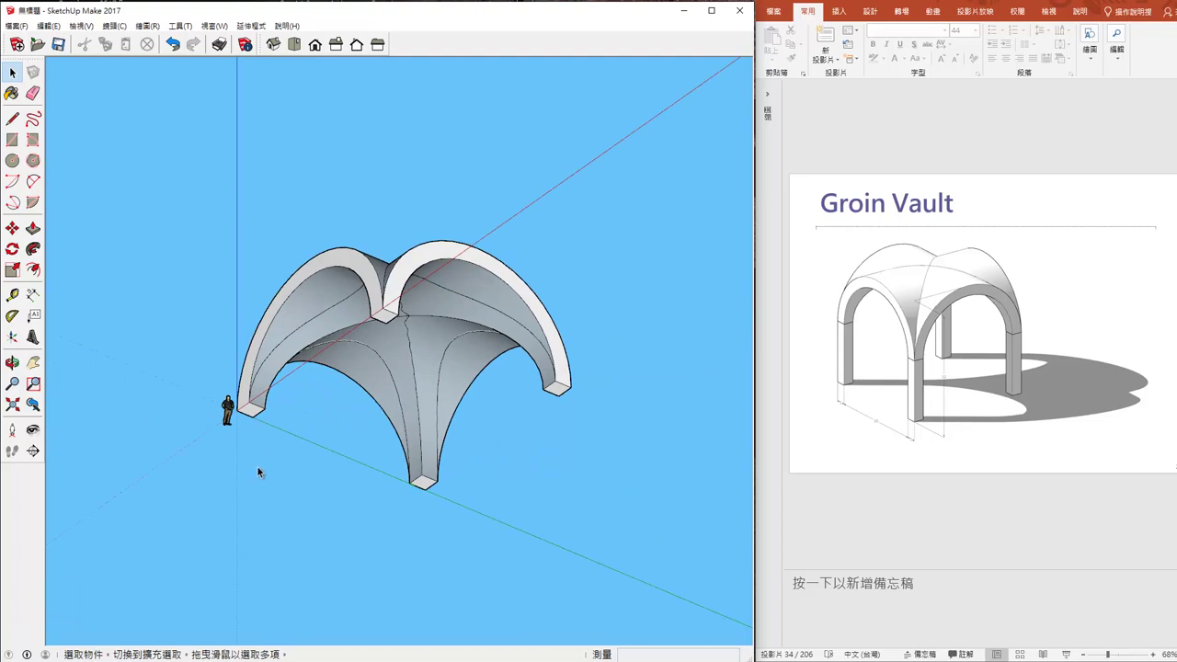
{"action": "scroll", "coordinate": [397, 461], "scroll_direction": "down", "scroll_amount": 2}
{"action": "mouse_move", "coordinate": [412, 477]}
{"action": "middle_mouse_down"}
{"action": "mouse_move", "coordinate": [429, 551]}
{"action": "mouse_move", "coordinate": [412, 497]}
{"action": "mouse_move", "coordinate": [420, 465]}
{"action": "middle_mouse_up"}
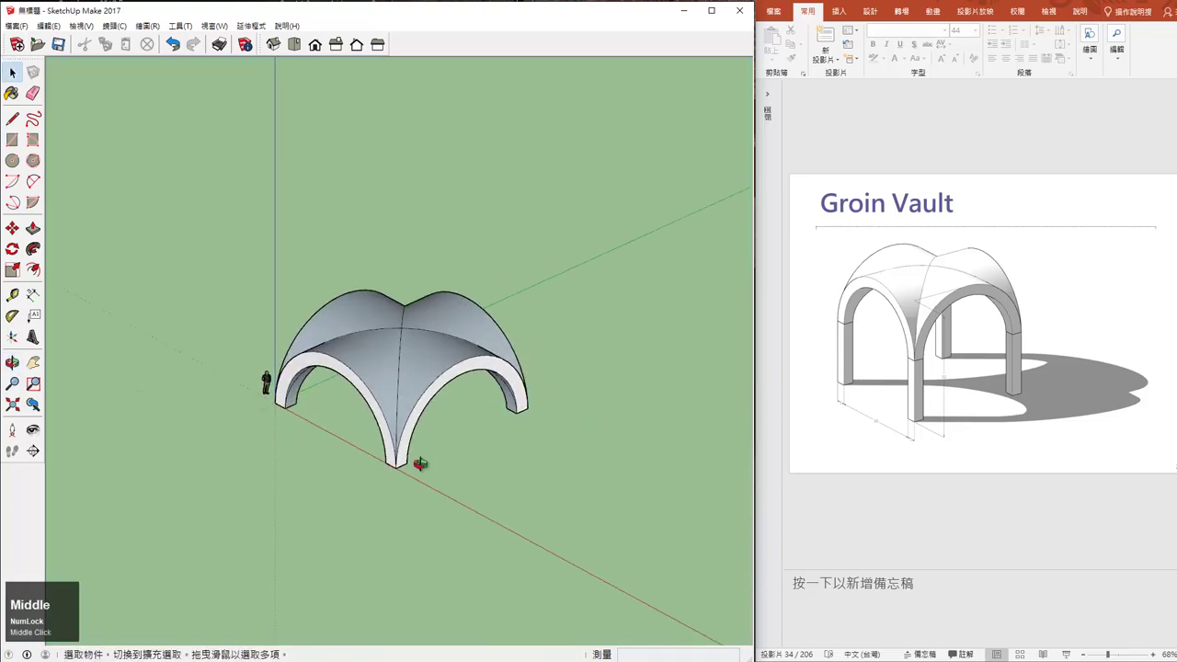
{"action": "middle_click_drag", "start_coordinate": [322, 426], "coordinate": [541, 415]}
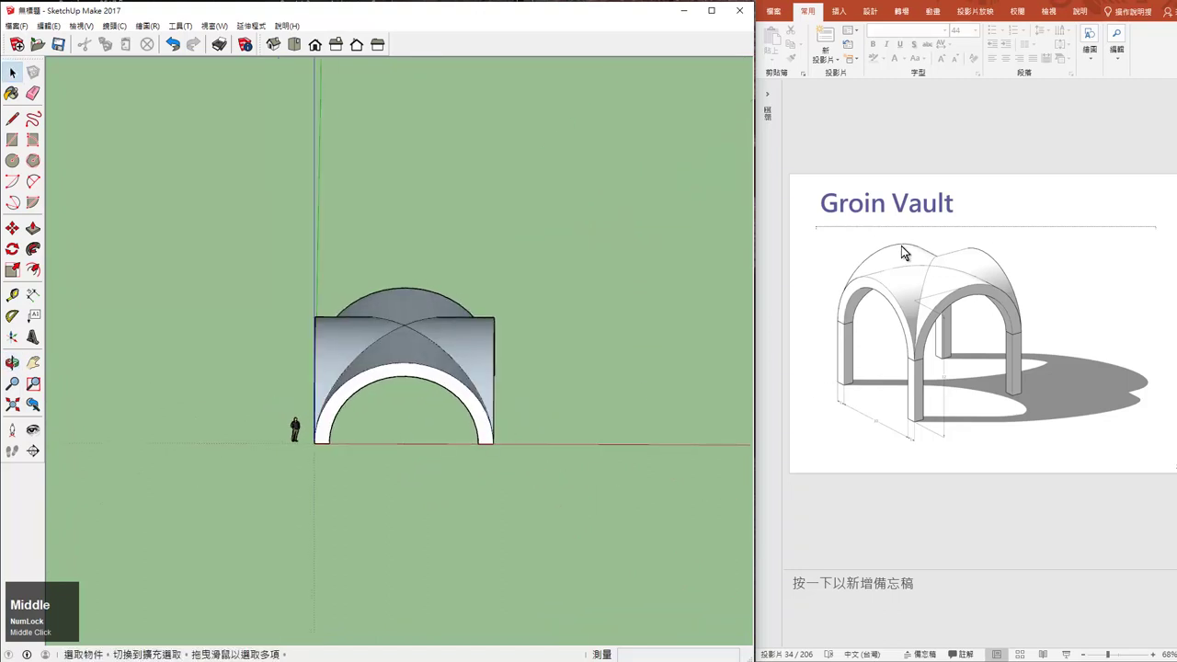
{"action": "middle_click_drag", "start_coordinate": [582, 362], "coordinate": [662, 340]}
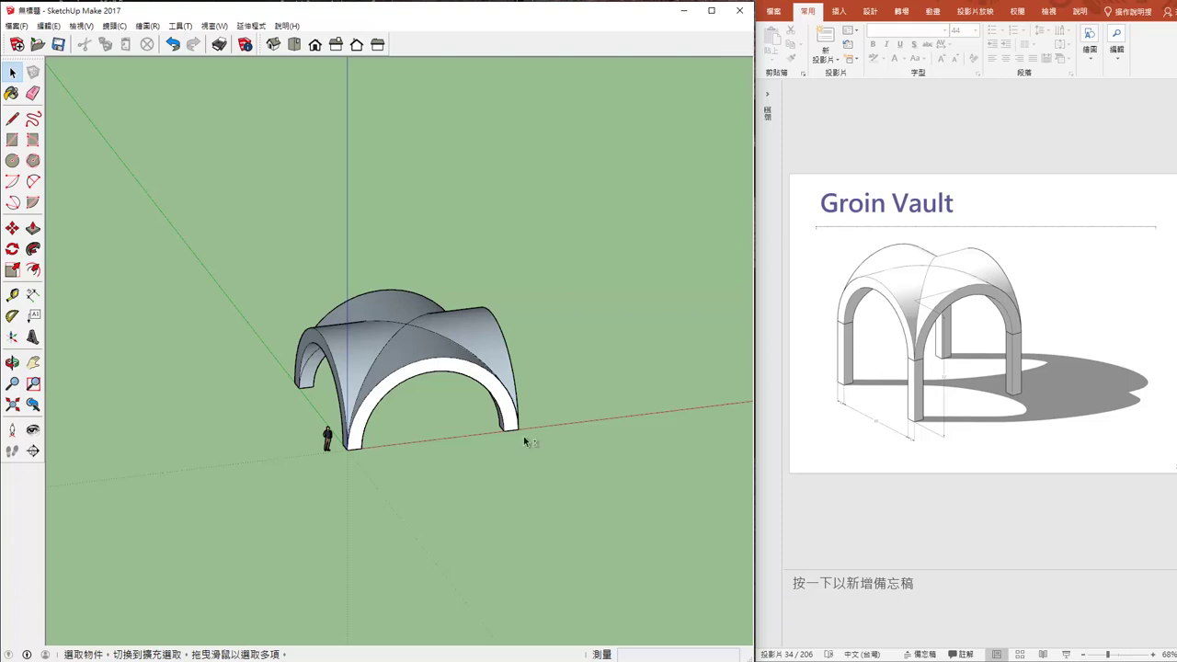
{"action": "middle_click_drag", "start_coordinate": [547, 422], "coordinate": [455, 379]}
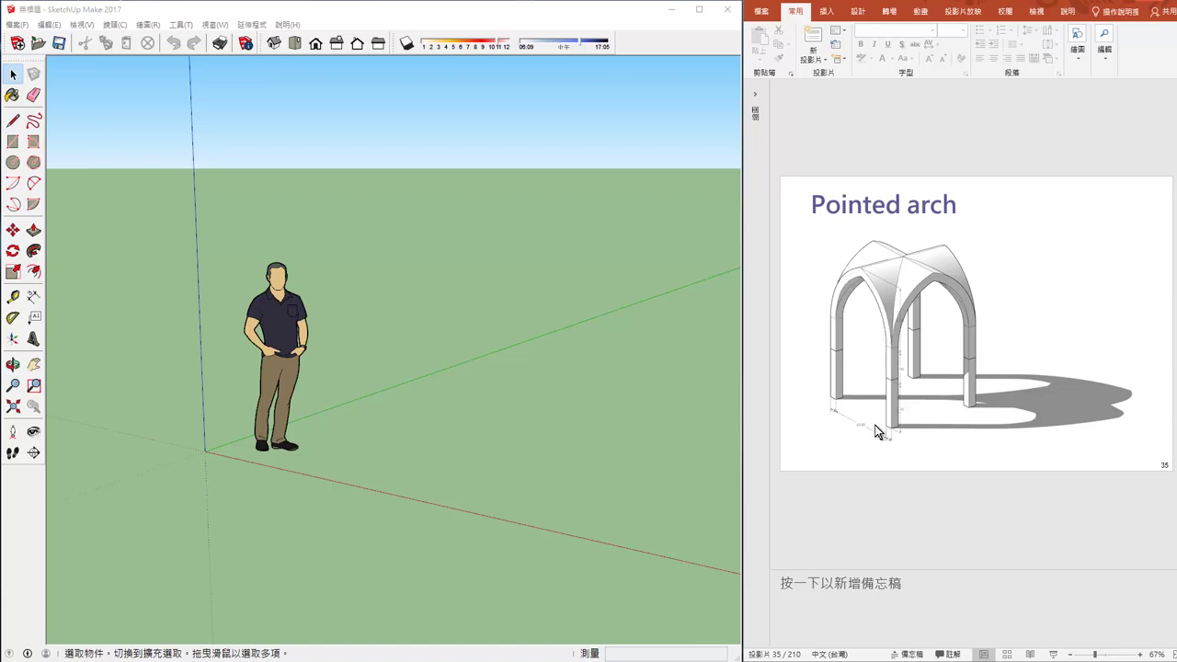
- Scroll the slide pane down to slide 36, '數學?', with its pointed-arch diagram
{"action": "scroll", "coordinate": [937, 448], "scroll_direction": "down", "scroll_amount": 1}
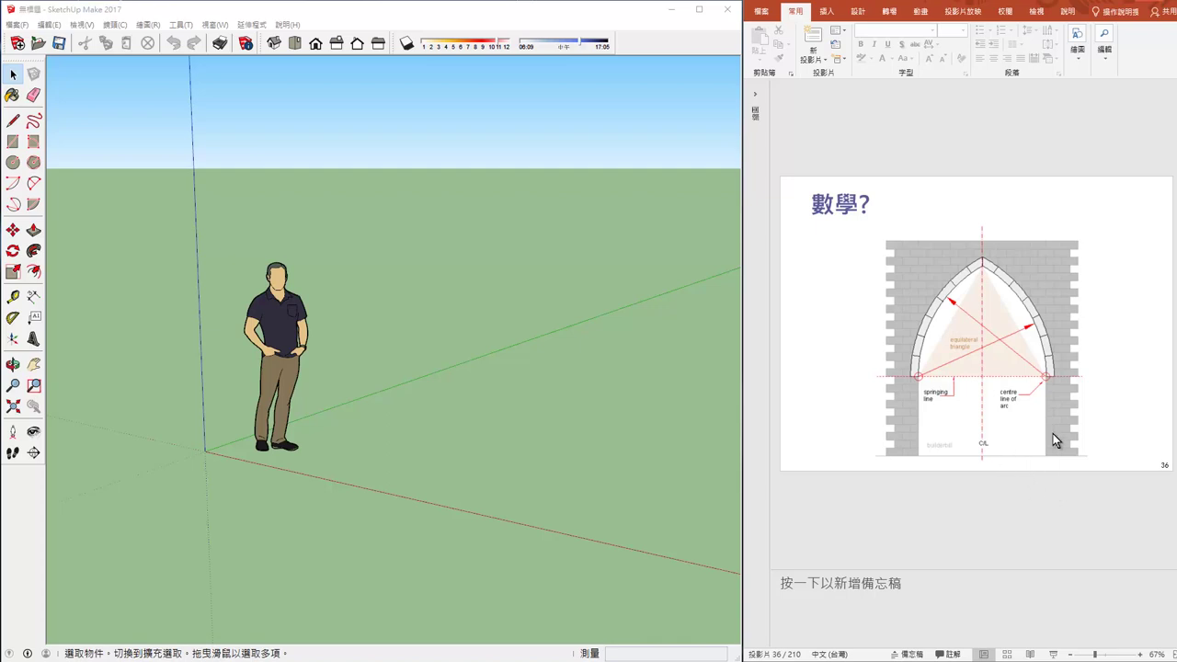
- Browse to slide 37 'Villard de Honnecourt', back up to slide 35, then down again
{"action": "scroll", "coordinate": [1053, 434], "scroll_direction": "down", "scroll_amount": 1}
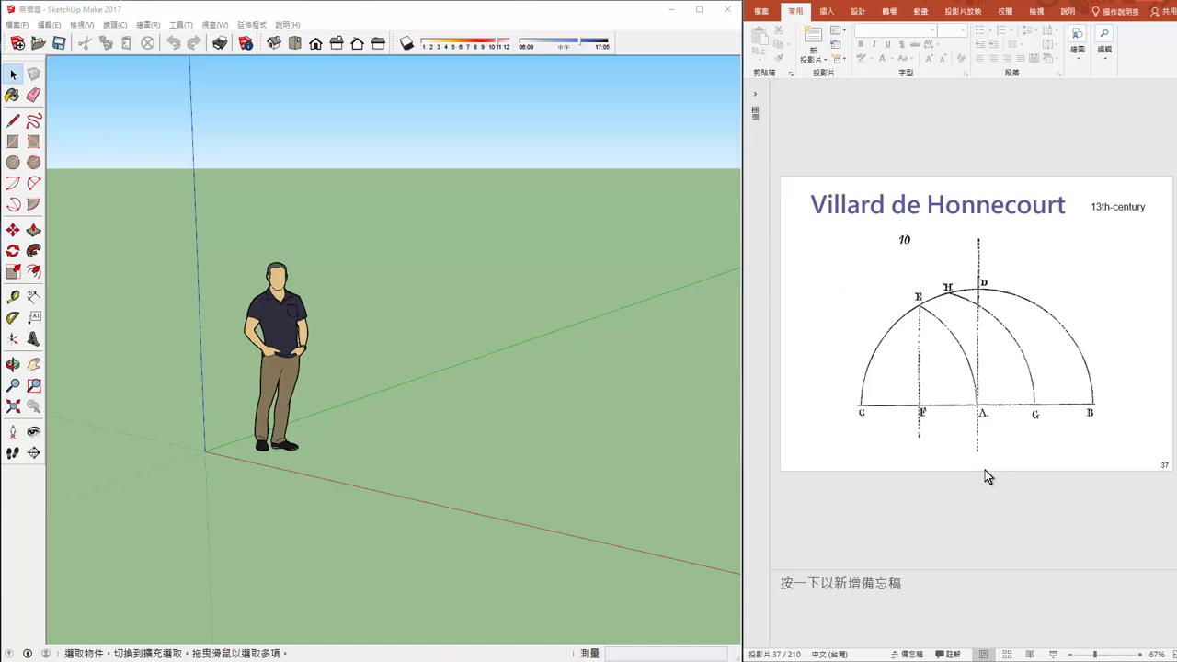
{"action": "scroll", "coordinate": [984, 476], "scroll_direction": "up", "scroll_amount": 1}
{"action": "scroll", "coordinate": [984, 476], "scroll_direction": "up", "scroll_amount": 1}
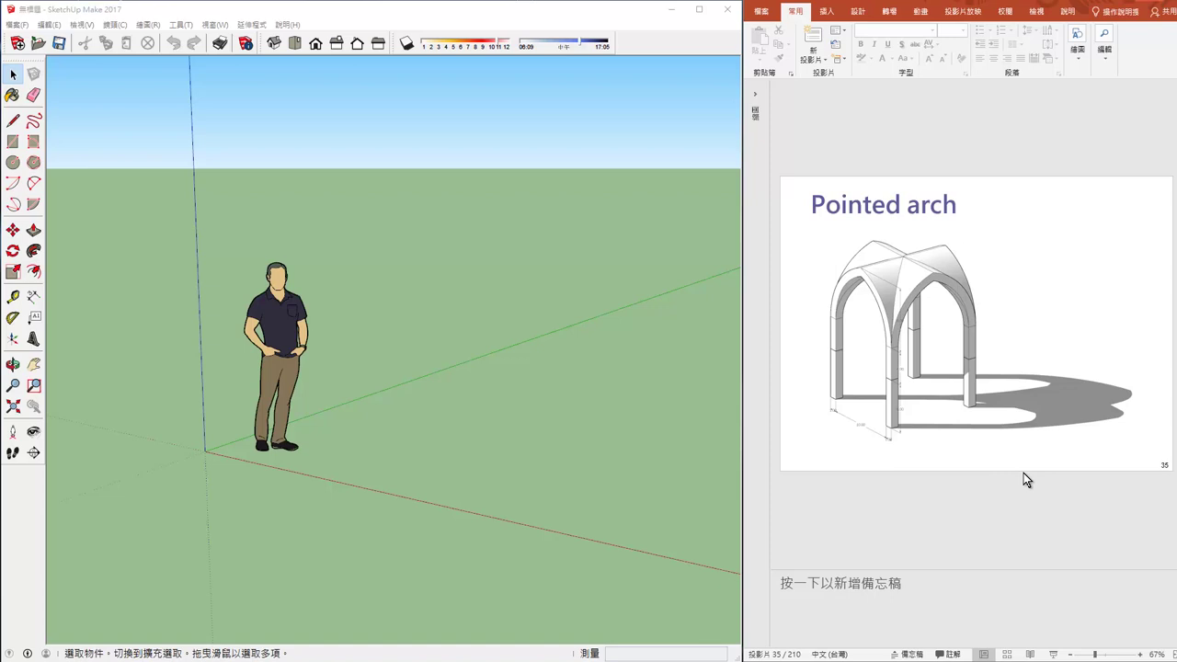
{"action": "scroll", "coordinate": [1023, 473], "scroll_direction": "down", "scroll_amount": 1}
- Scroll through slide 38 to slide 39, 'Sketchup', showing the 12.00 m pointed-arch drawing
{"action": "scroll", "coordinate": [1023, 472], "scroll_direction": "down", "scroll_amount": 1}
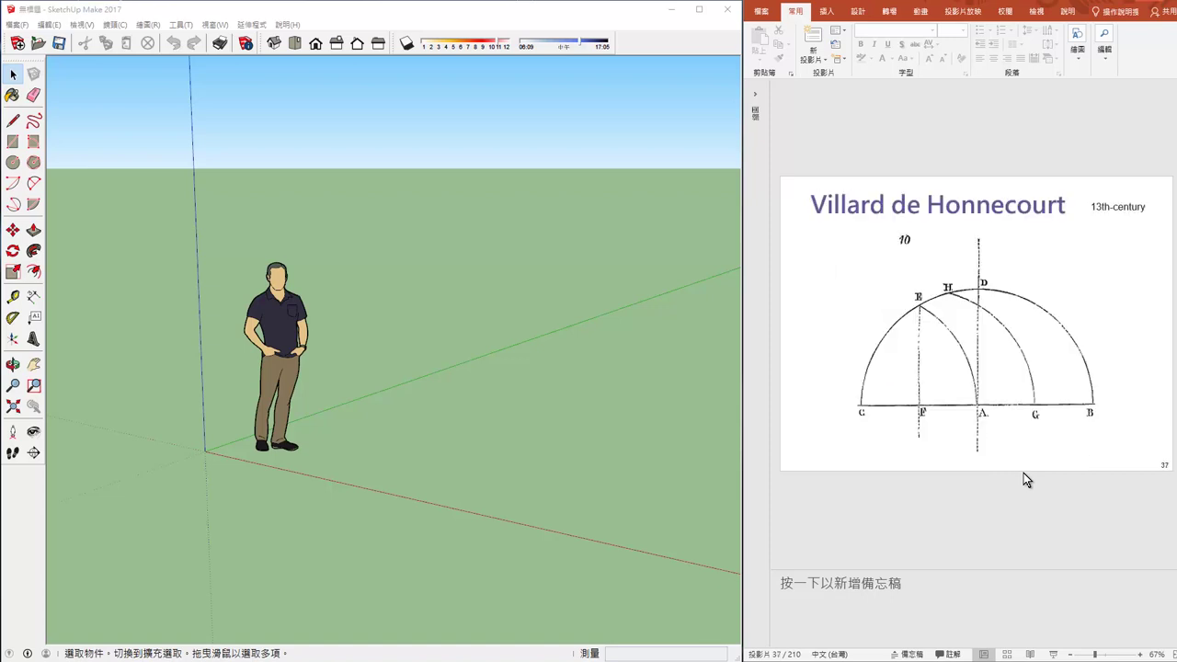
{"action": "scroll", "coordinate": [1023, 472], "scroll_direction": "down", "scroll_amount": 1}
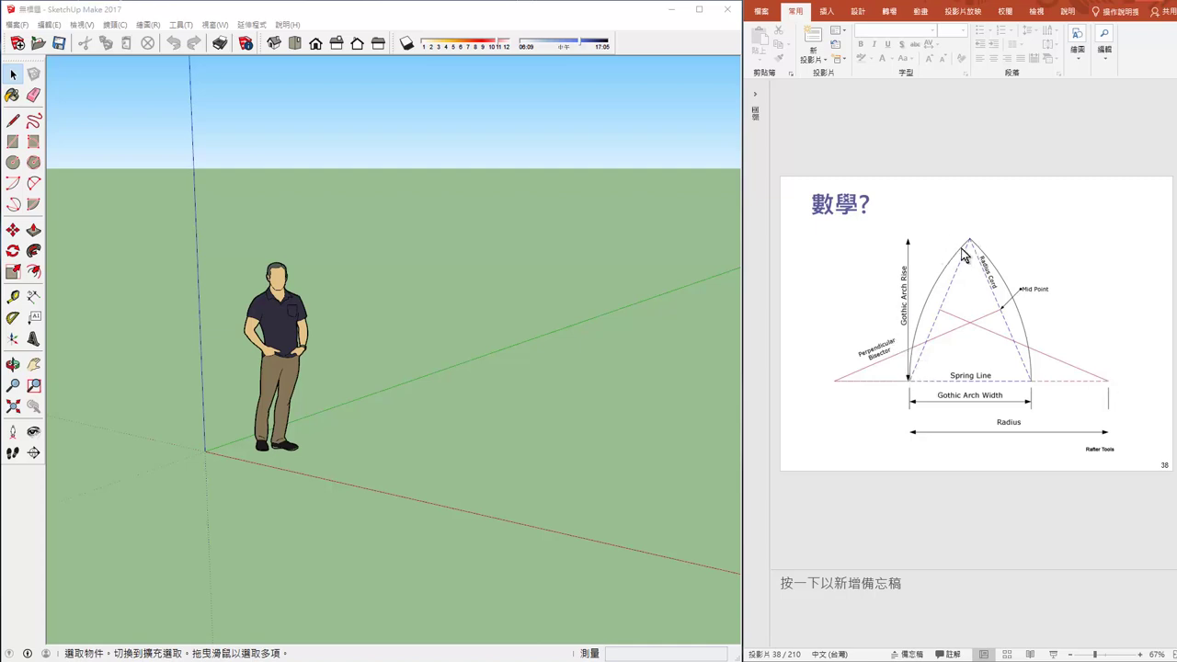
{"action": "scroll", "coordinate": [1002, 303], "scroll_direction": "down", "scroll_amount": 1}
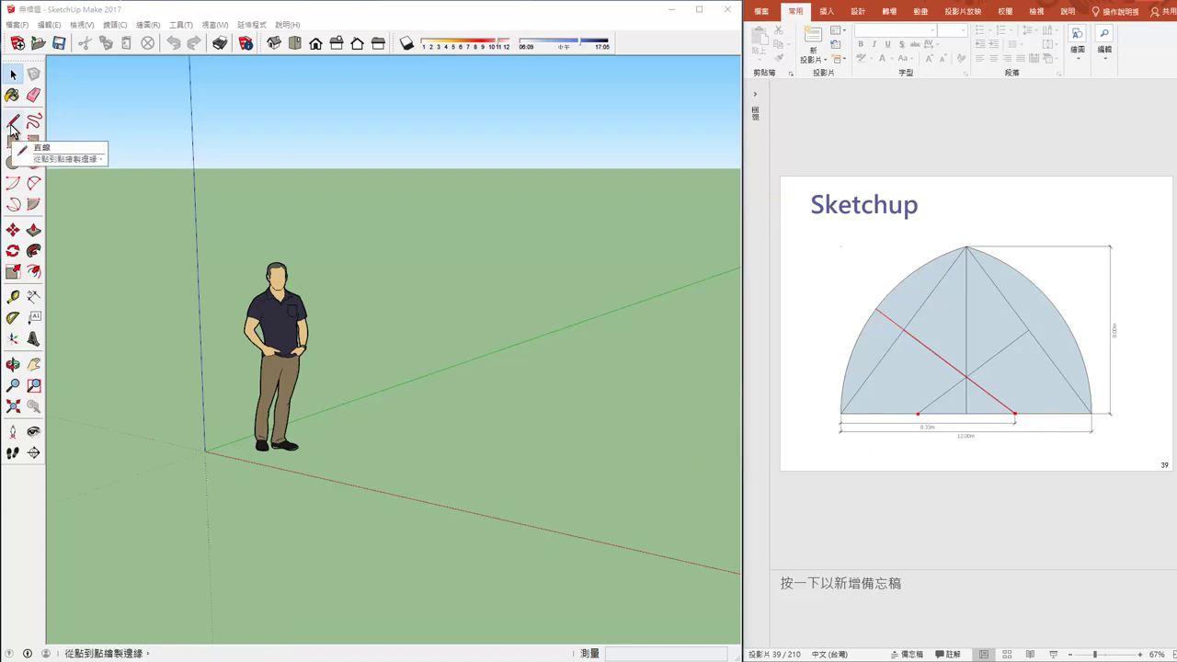
- Move the human figure further to the left
{"action": "left_click", "coordinate": [12, 230]}
{"action": "left_click", "coordinate": [276, 432]}
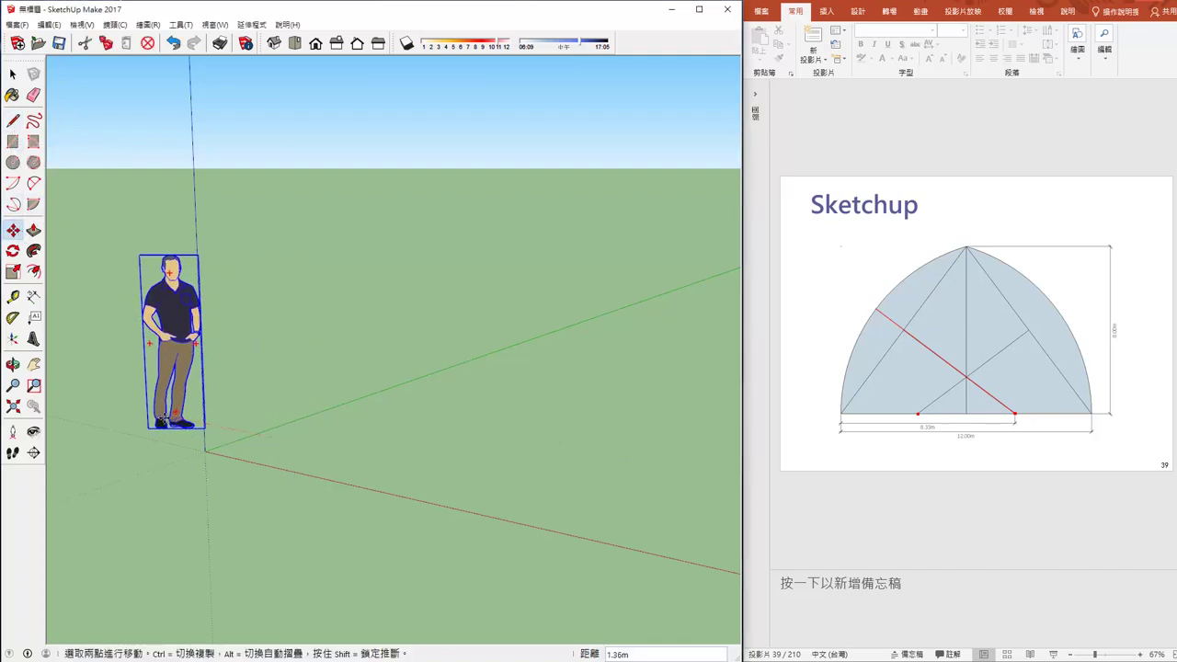
{"action": "left_click", "coordinate": [158, 407]}
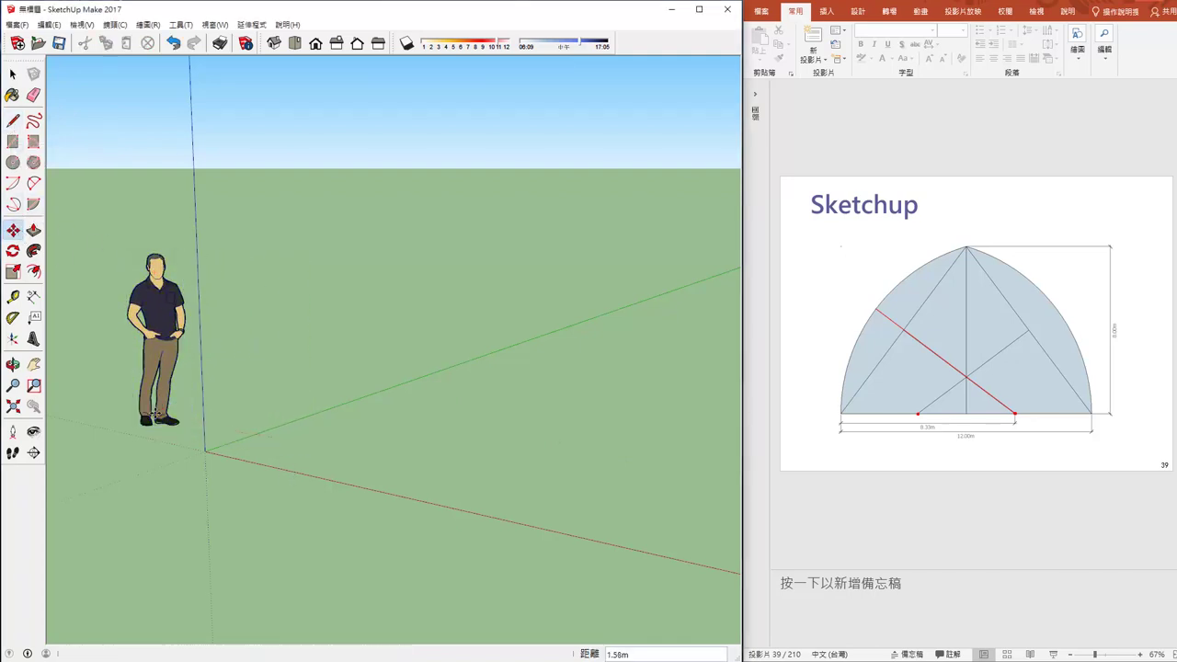
- Draw a flat ground rectangle starting at the axis origin
{"action": "left_click", "coordinate": [10, 143]}
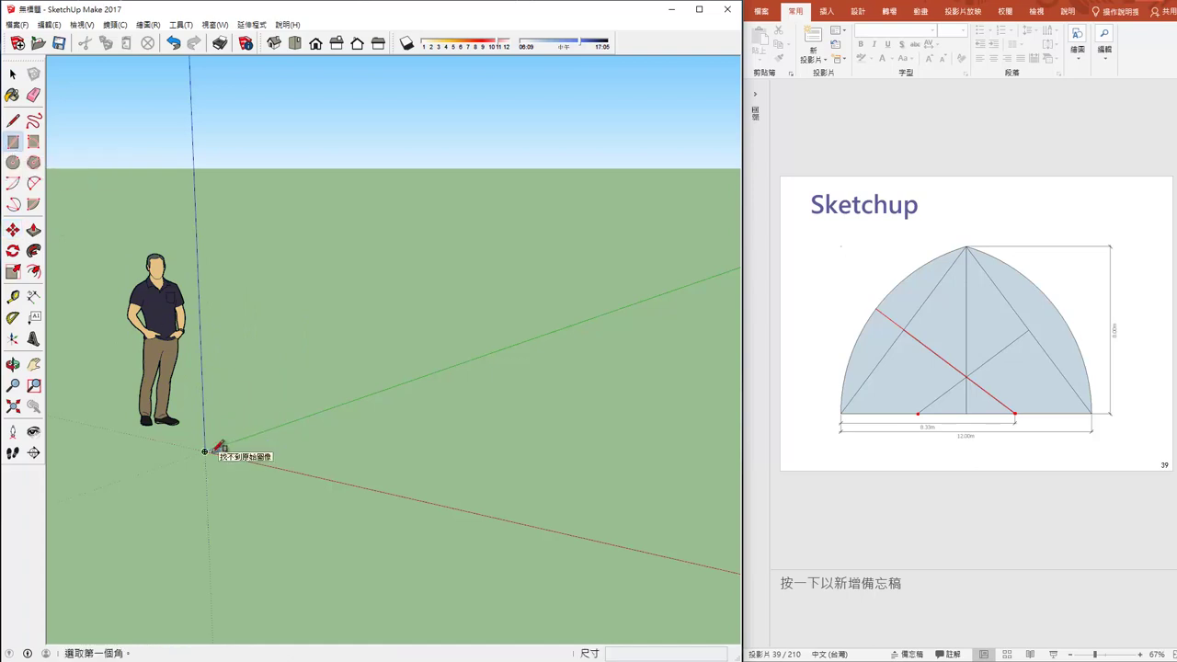
{"action": "left_click", "coordinate": [204, 452]}
{"action": "left_click", "coordinate": [482, 428]}
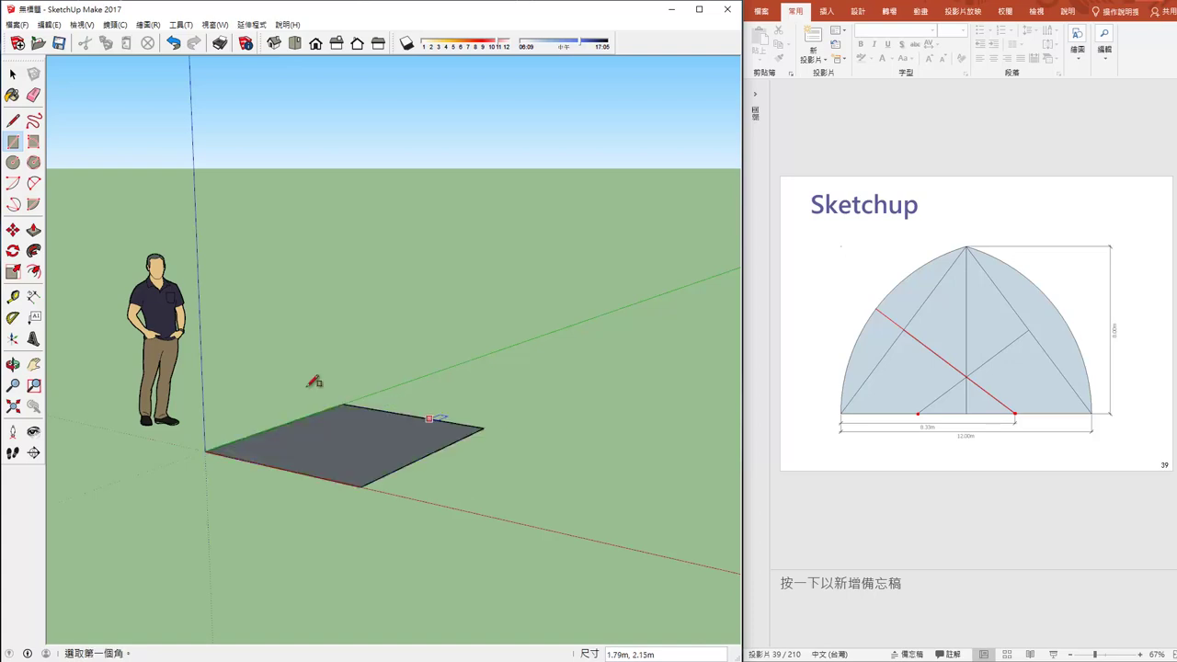
{"action": "left_click", "coordinate": [33, 230]}
- Push/pull the ground rectangle upward into a solid box beside the figure
{"action": "mouse_move", "coordinate": [341, 457]}
{"action": "left_mouse_down"}
{"action": "mouse_move", "coordinate": [341, 345]}
{"action": "mouse_move", "coordinate": [247, 295]}
{"action": "left_mouse_up"}
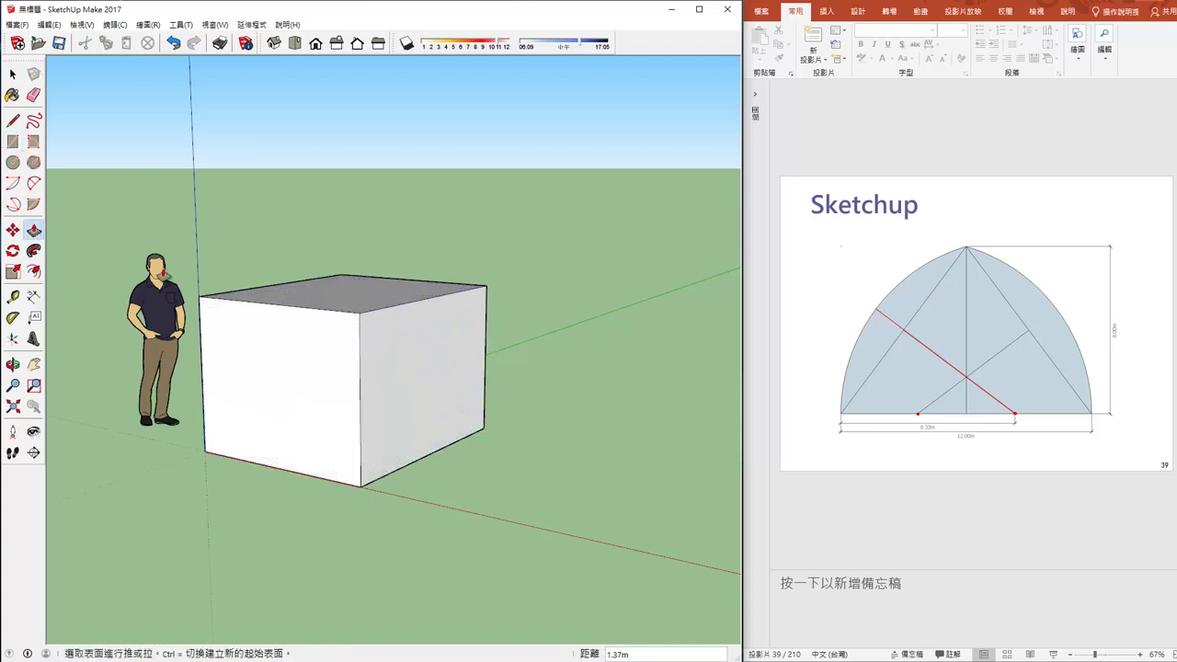
{"action": "left_click", "coordinate": [13, 162]}
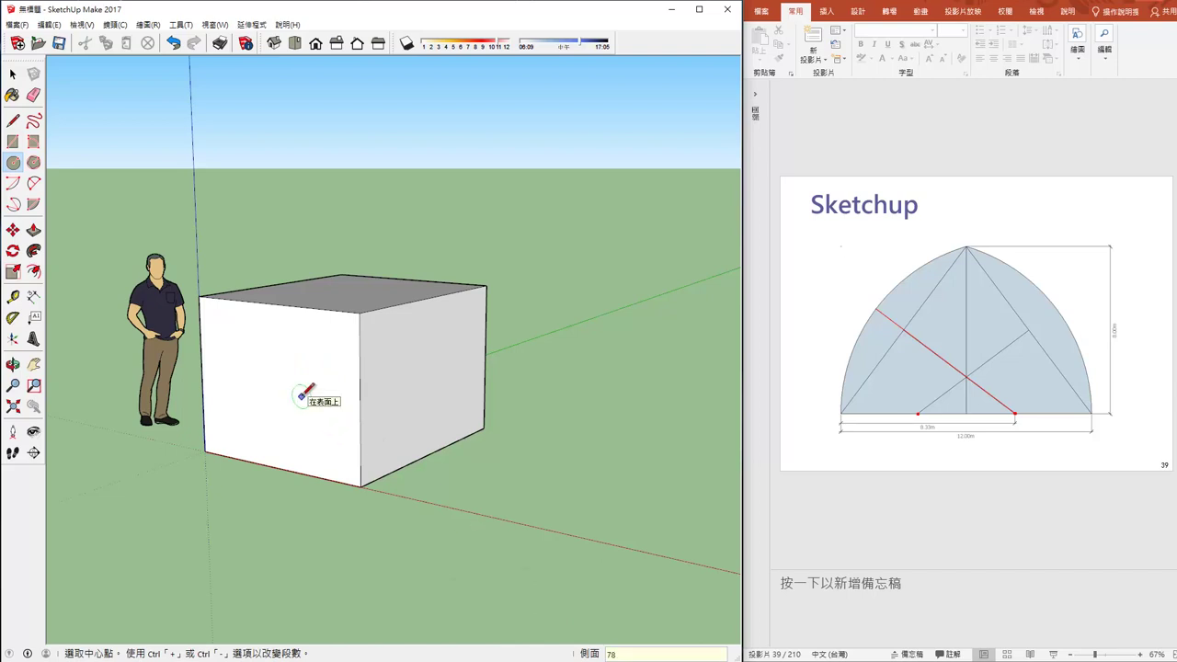
- Clear the mistyped circle side count, lock its orientation, and pan to make room beside the box
{"action": "key", "text": "BackSpace"}
{"action": "type", "text": "48"}
{"action": "key", "text": "shift"}
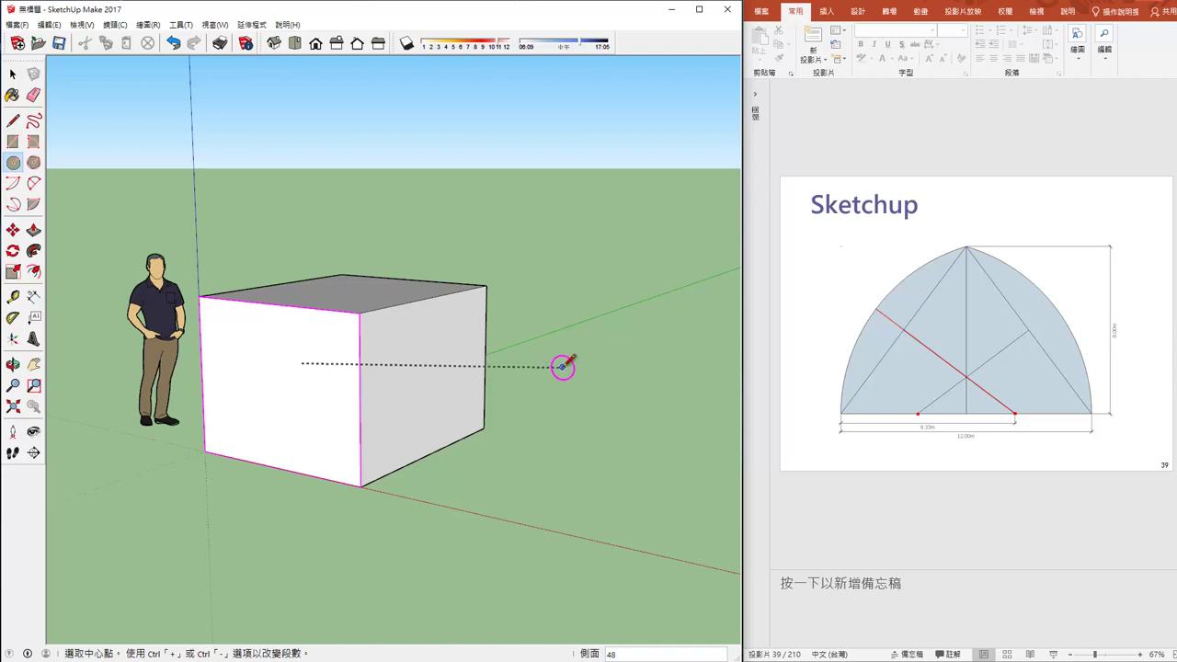
{"action": "scroll", "coordinate": [590, 397], "scroll_direction": "down", "scroll_amount": 1}
{"action": "scroll", "coordinate": [667, 389], "scroll_direction": "down", "scroll_amount": 1}
{"action": "scroll", "coordinate": [670, 389], "scroll_direction": "down", "scroll_amount": 1}
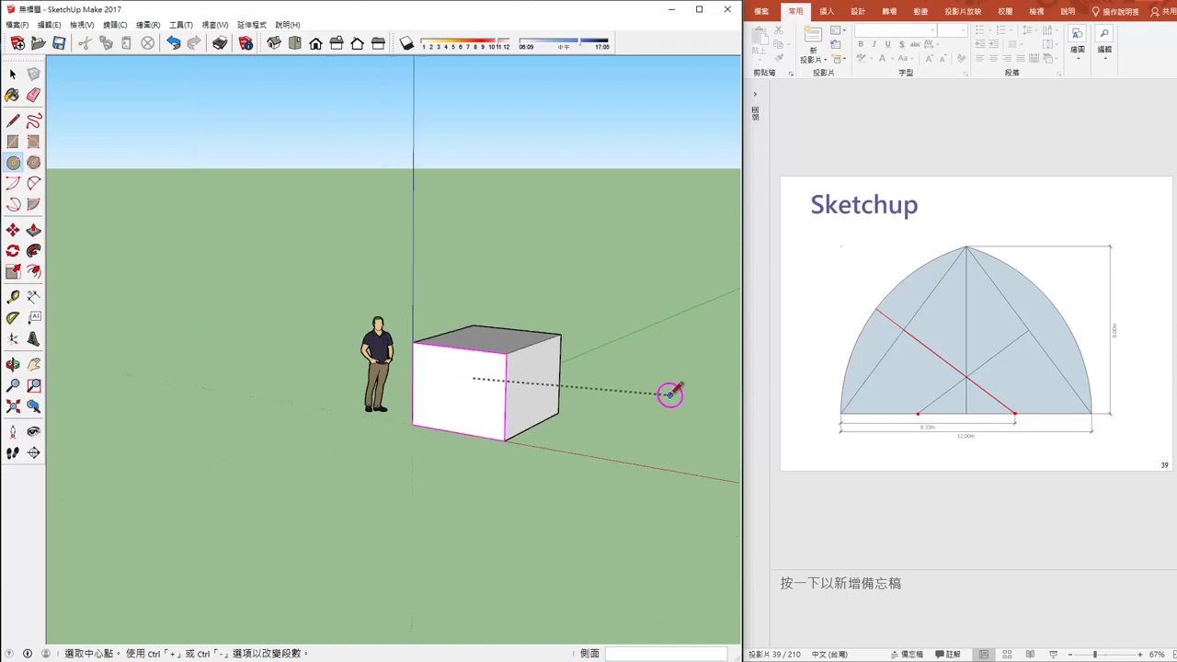
{"action": "left_click", "coordinate": [33, 364]}
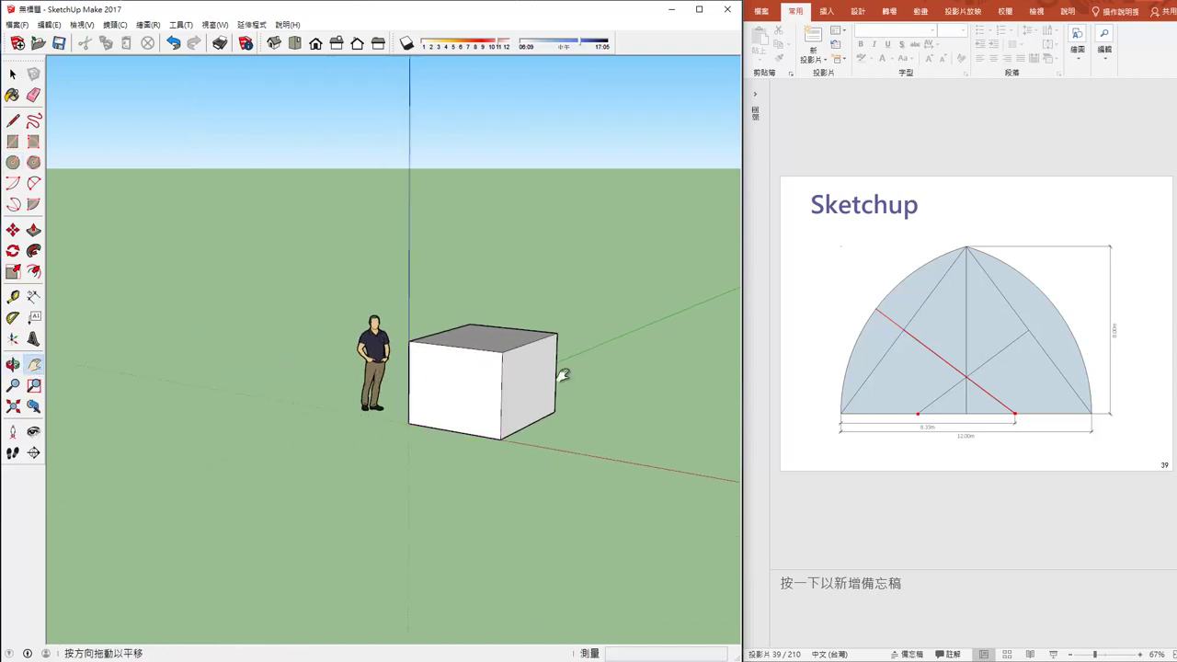
{"action": "left_click_drag", "start_coordinate": [559, 373], "coordinate": [407, 341]}
{"action": "right_click", "coordinate": [421, 342]}
{"action": "left_click", "coordinate": [421, 341]}
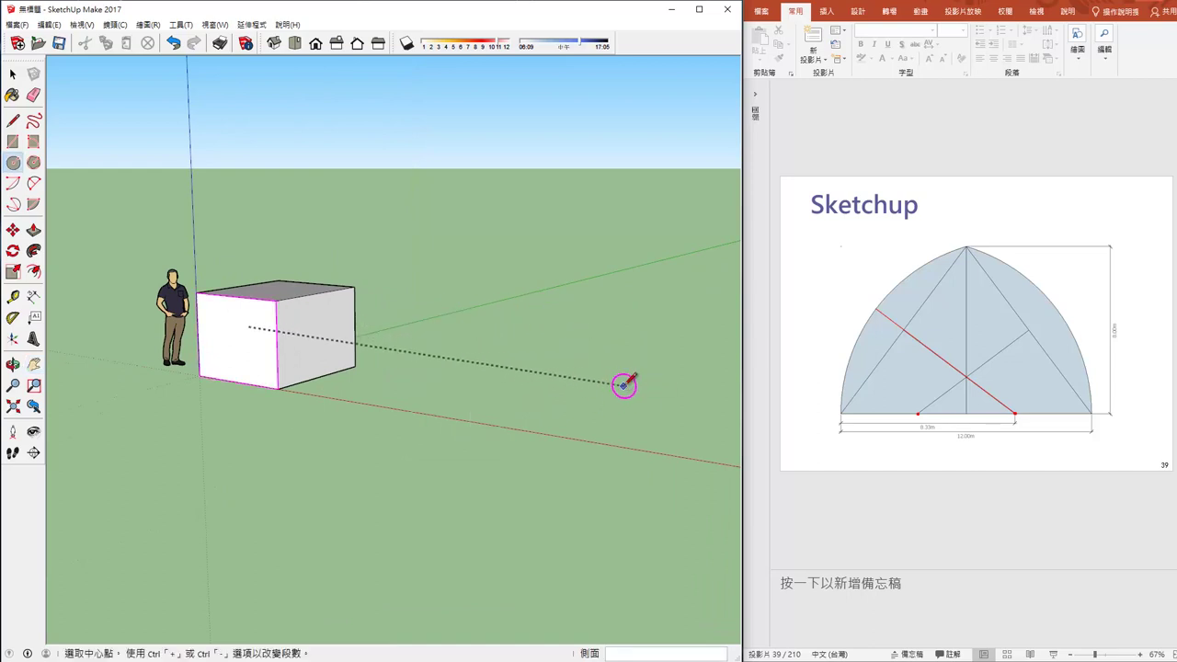
- Draw an upright circle of radius 6 centred near the green axis beside the box
{"action": "left_click", "coordinate": [685, 244]}
{"action": "scroll", "coordinate": [691, 267], "scroll_direction": "down", "scroll_amount": 1}
{"action": "middle_click_drag", "start_coordinate": [681, 257], "coordinate": [473, 258]}
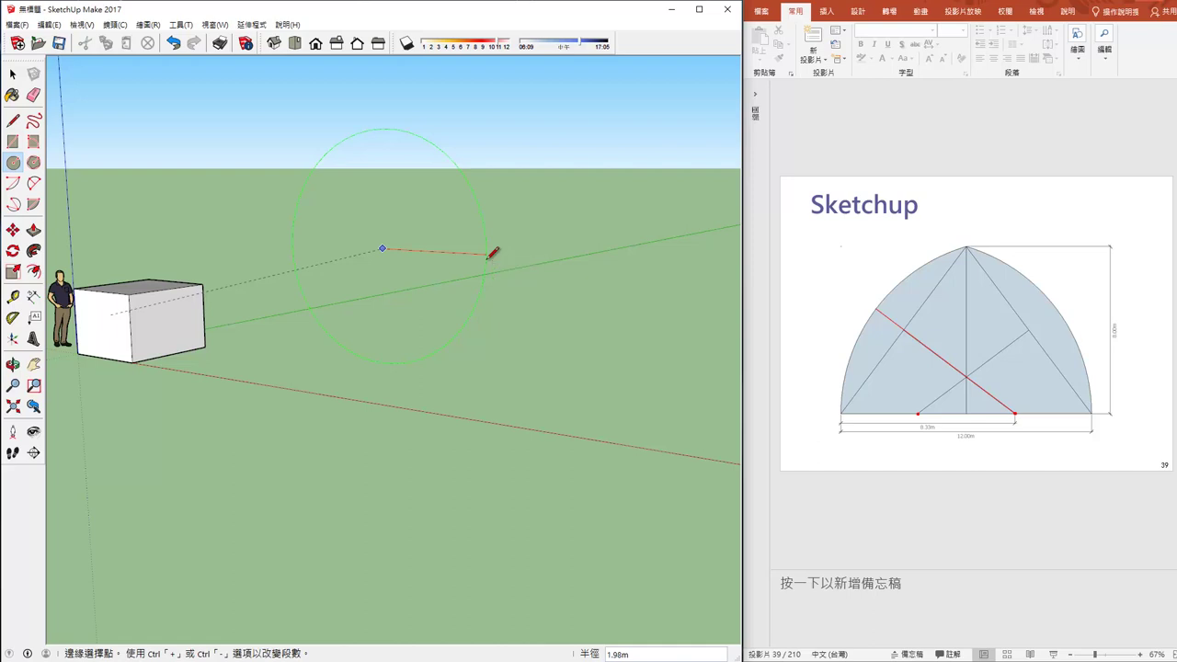
{"action": "type", "text": "6"}
{"action": "key", "text": "Return"}
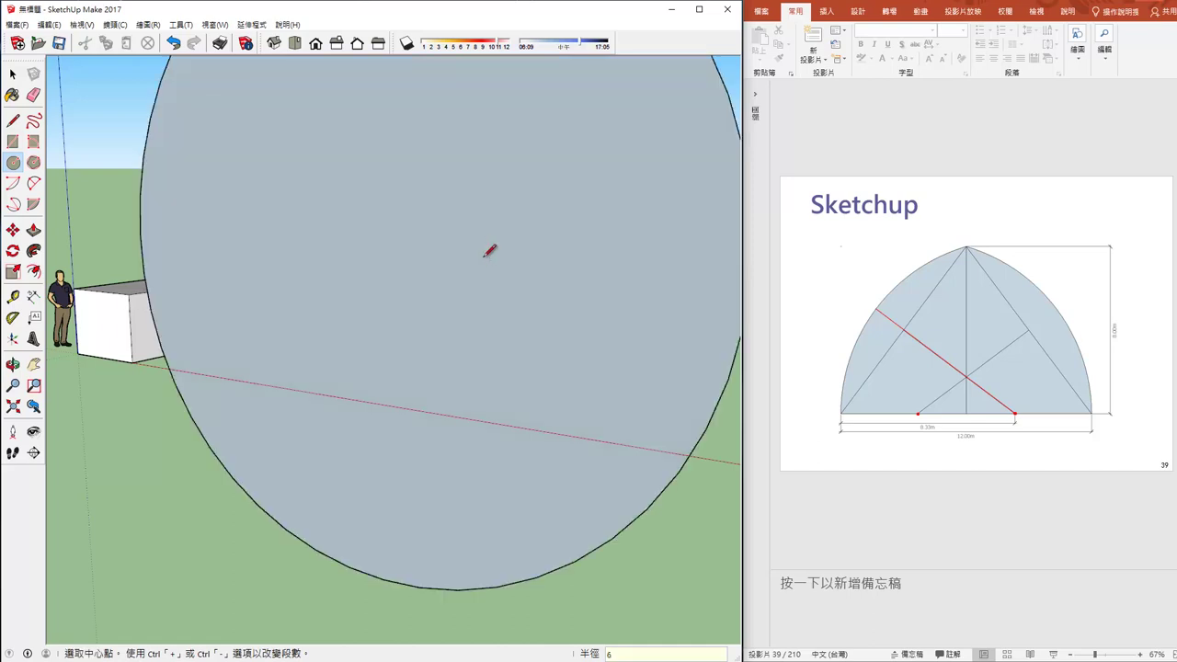
{"action": "scroll", "coordinate": [490, 250], "scroll_direction": "down", "scroll_amount": 5}
{"action": "middle_click_drag", "start_coordinate": [315, 337], "coordinate": [282, 356]}
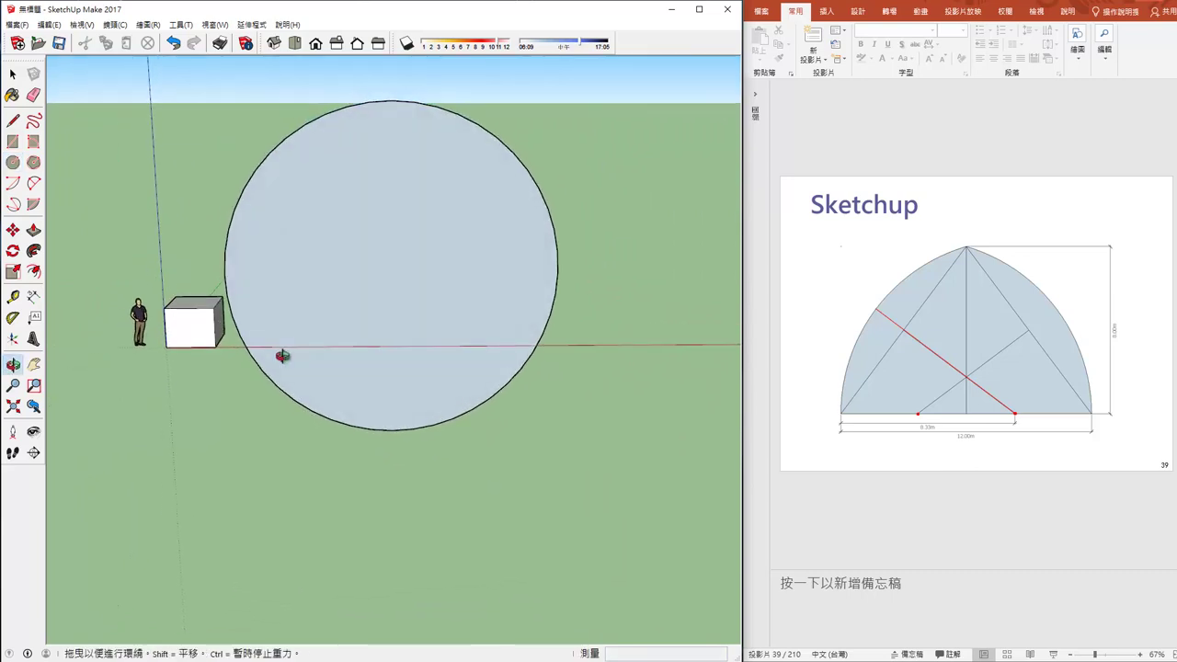
- Draw the 12 m horizontal diameter from the circle's centre to its right and left edges
{"action": "left_click", "coordinate": [13, 120]}
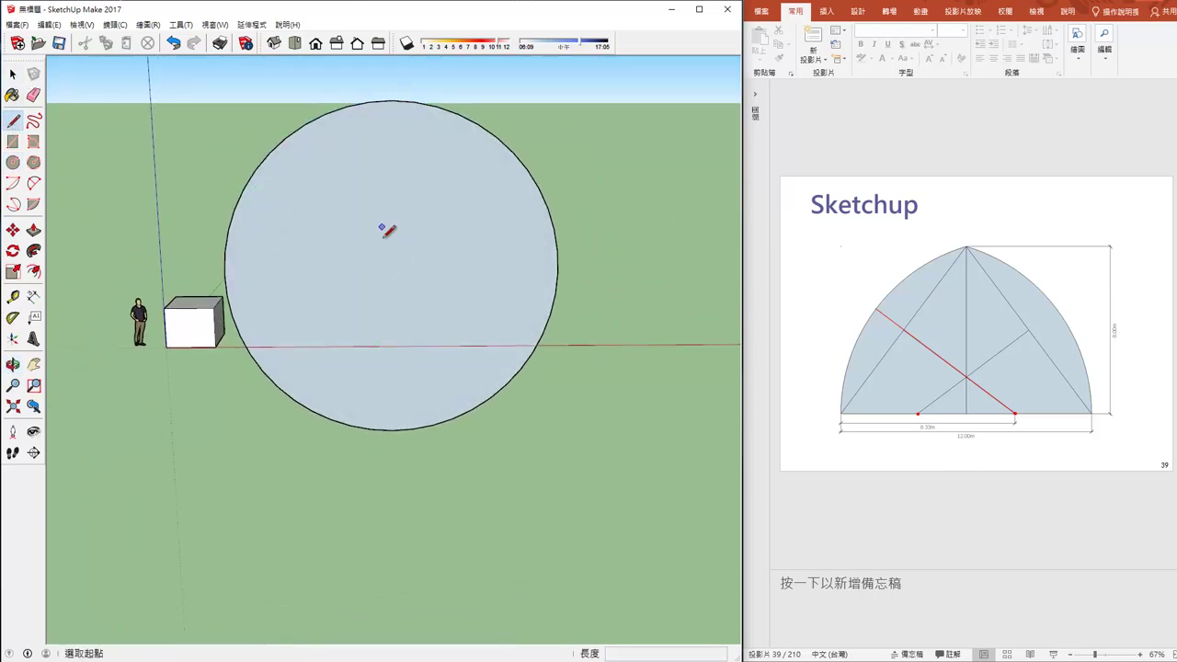
{"action": "left_click", "coordinate": [224, 263]}
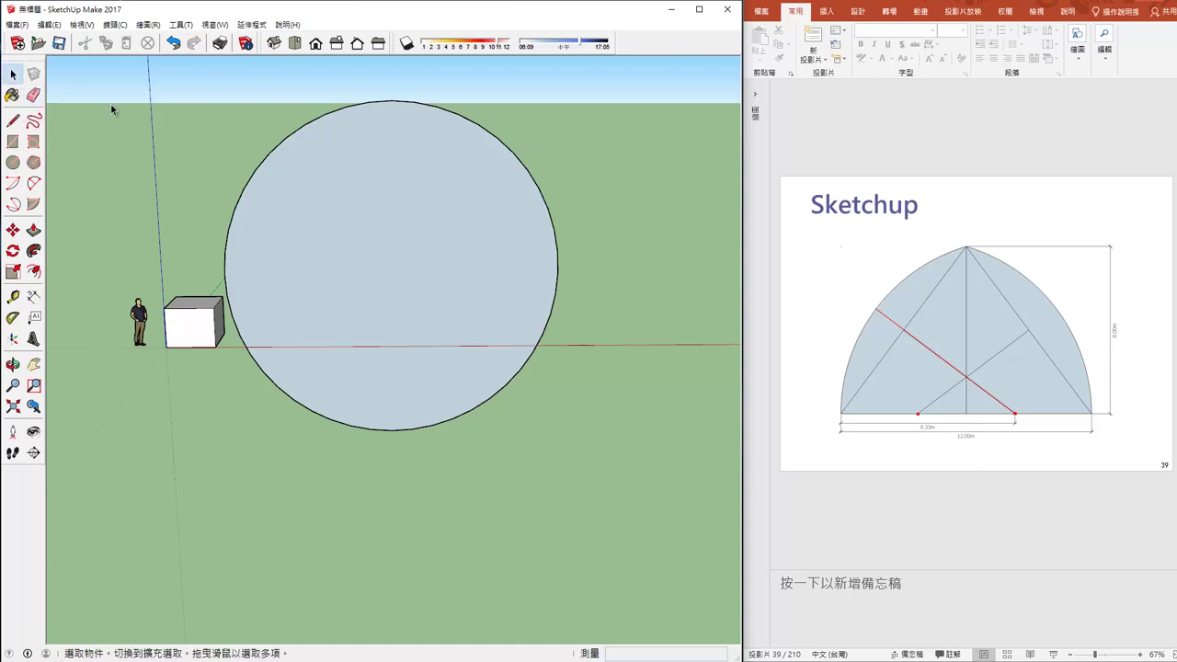
{"action": "left_click", "coordinate": [12, 120]}
{"action": "middle_click_drag", "start_coordinate": [368, 211], "coordinate": [386, 163]}
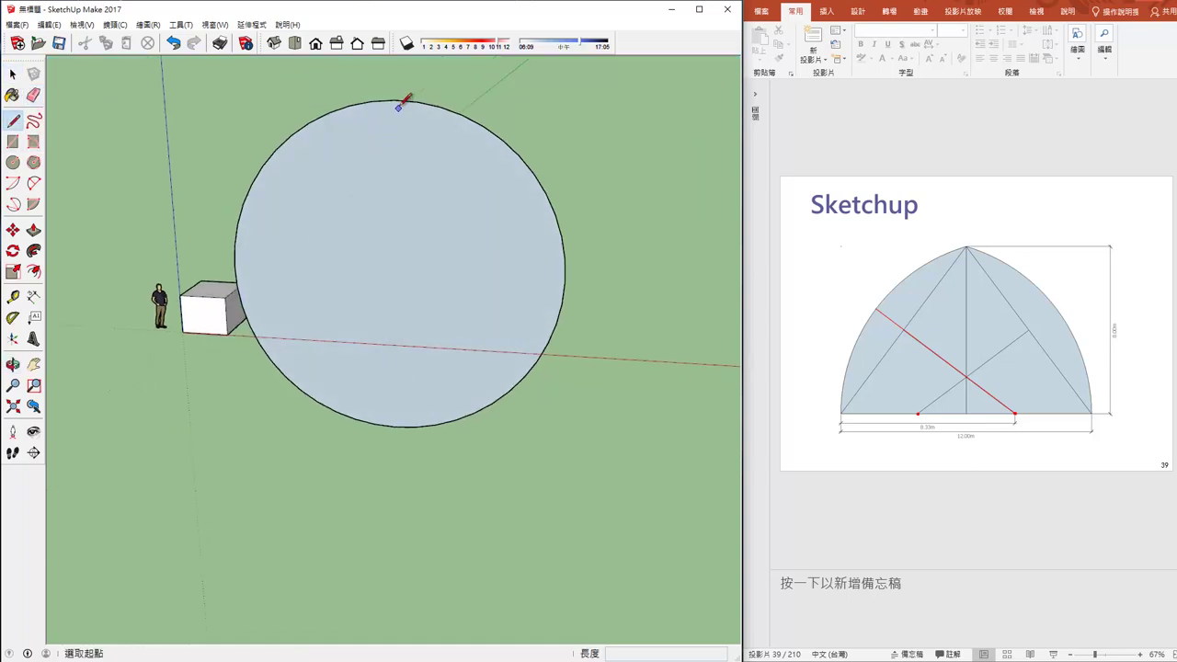
{"action": "left_click", "coordinate": [396, 273]}
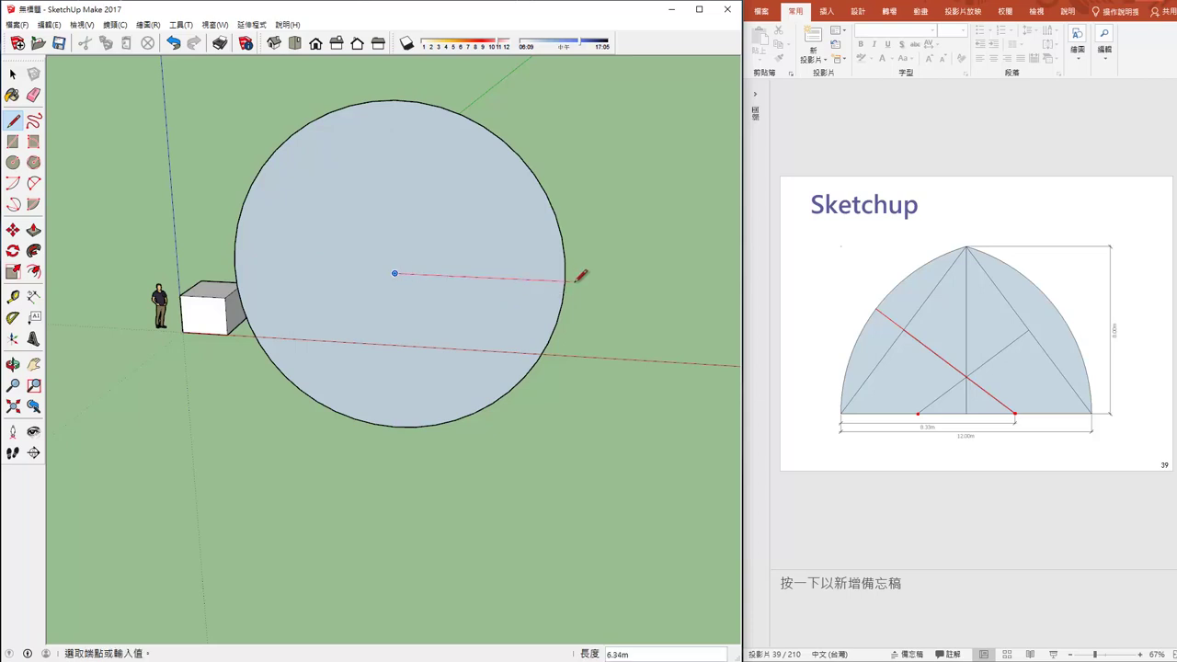
{"action": "left_click", "coordinate": [565, 280]}
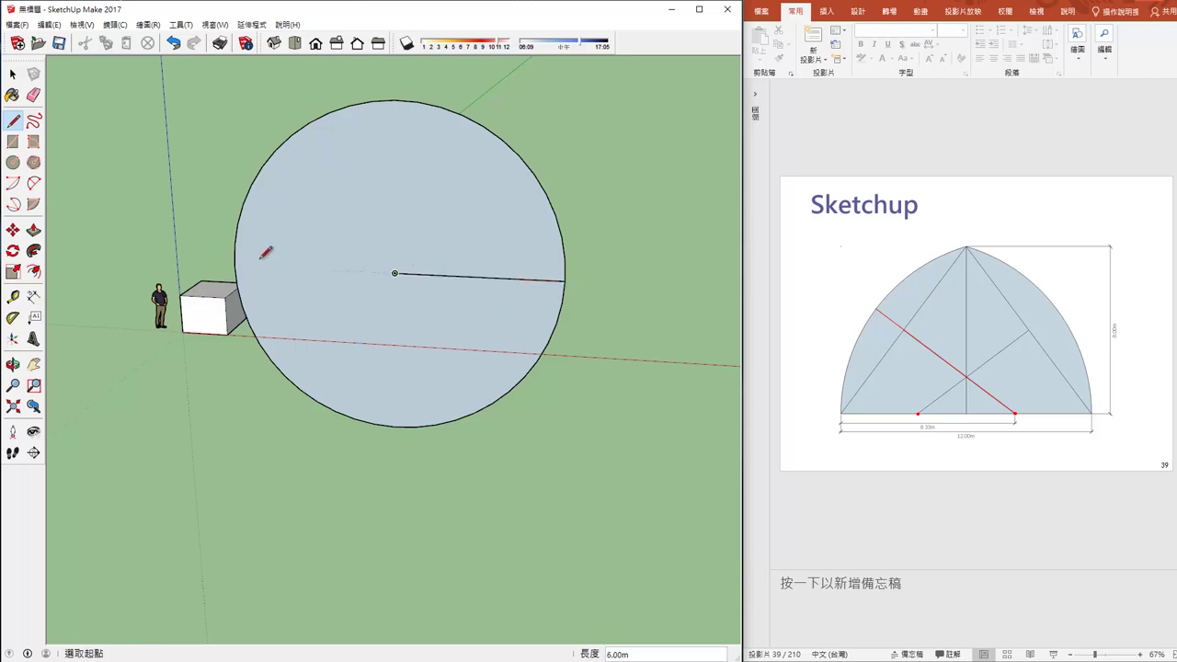
{"action": "left_click", "coordinate": [235, 265]}
{"action": "left_click", "coordinate": [13, 74]}
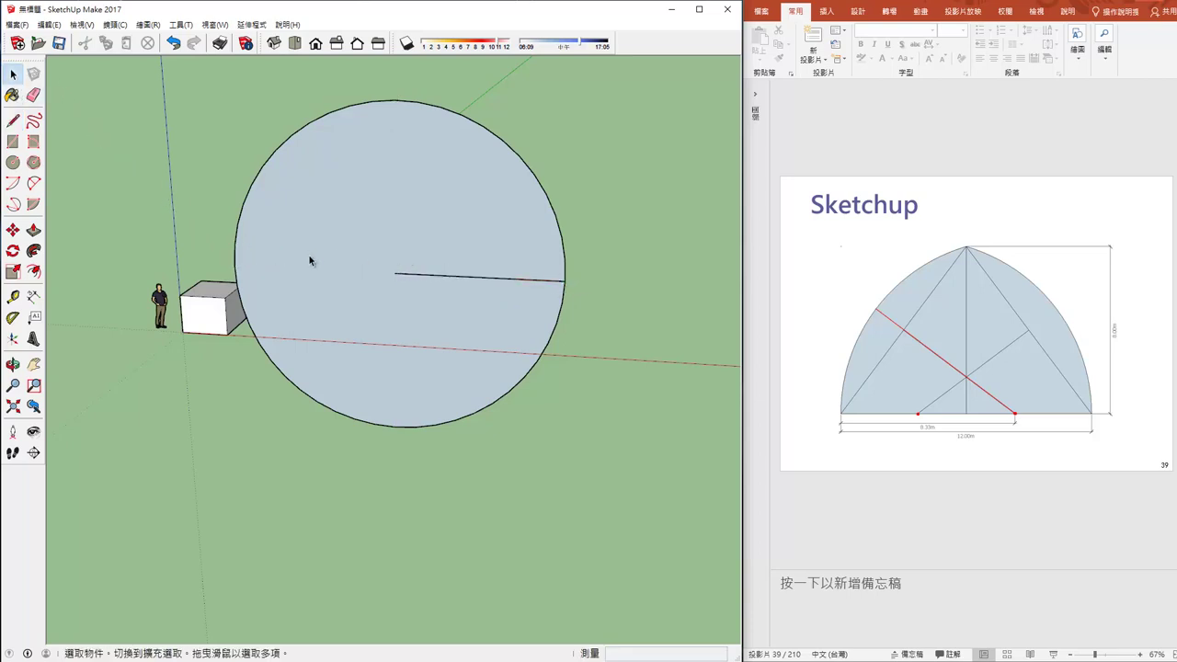
{"action": "key", "text": "l"}
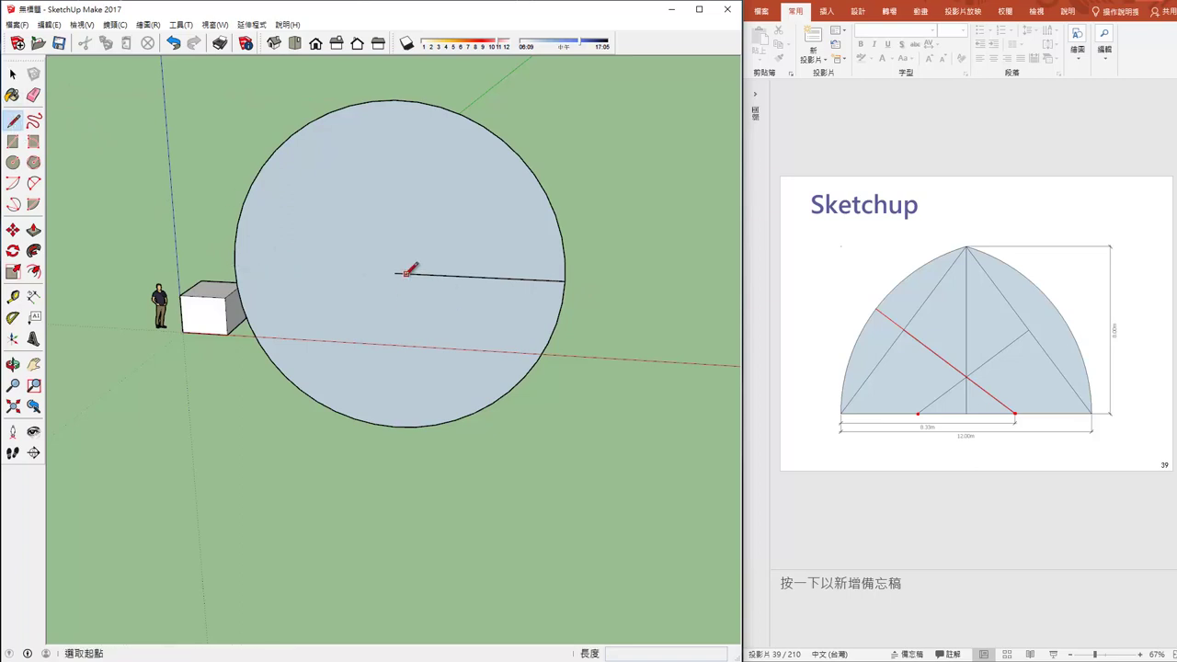
{"action": "left_click", "coordinate": [395, 272]}
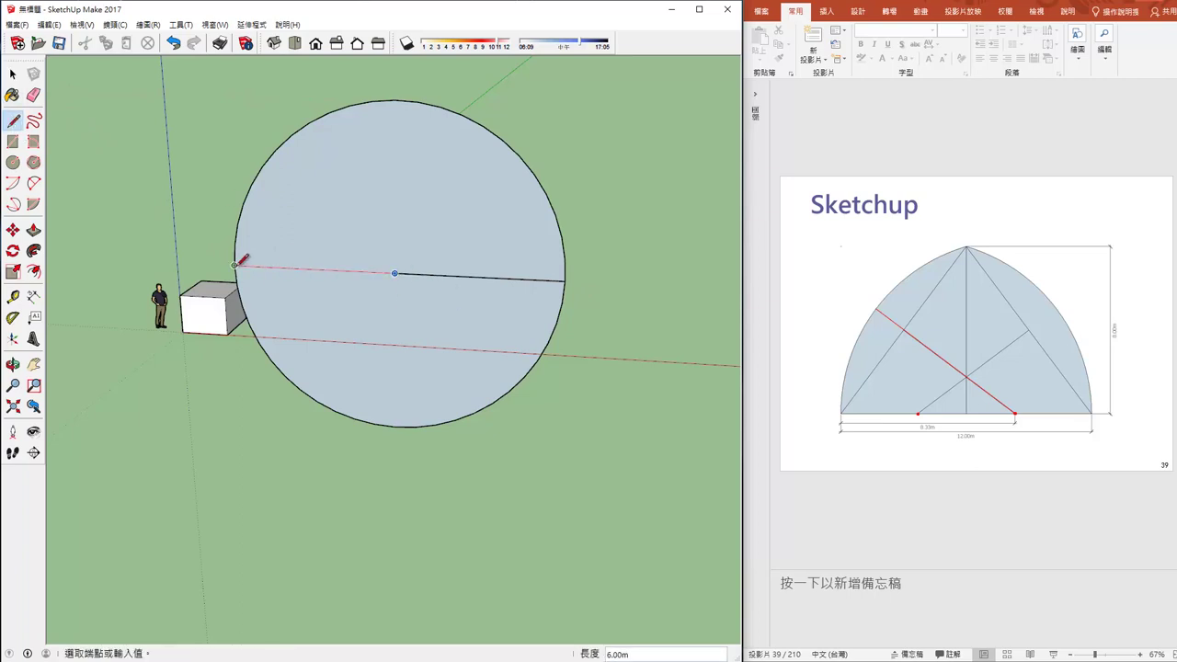
{"action": "left_click", "coordinate": [236, 264]}
{"action": "left_click", "coordinate": [13, 74]}
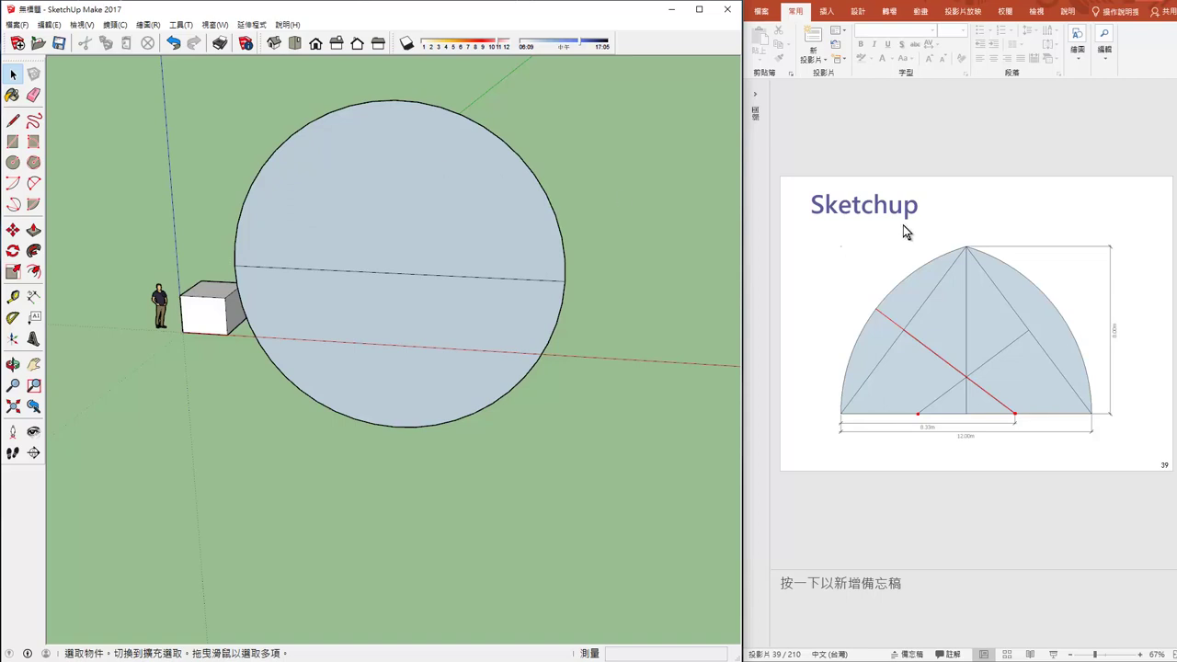
- Draw a vertical line upward from the circle's centre
{"action": "left_click", "coordinate": [13, 120]}
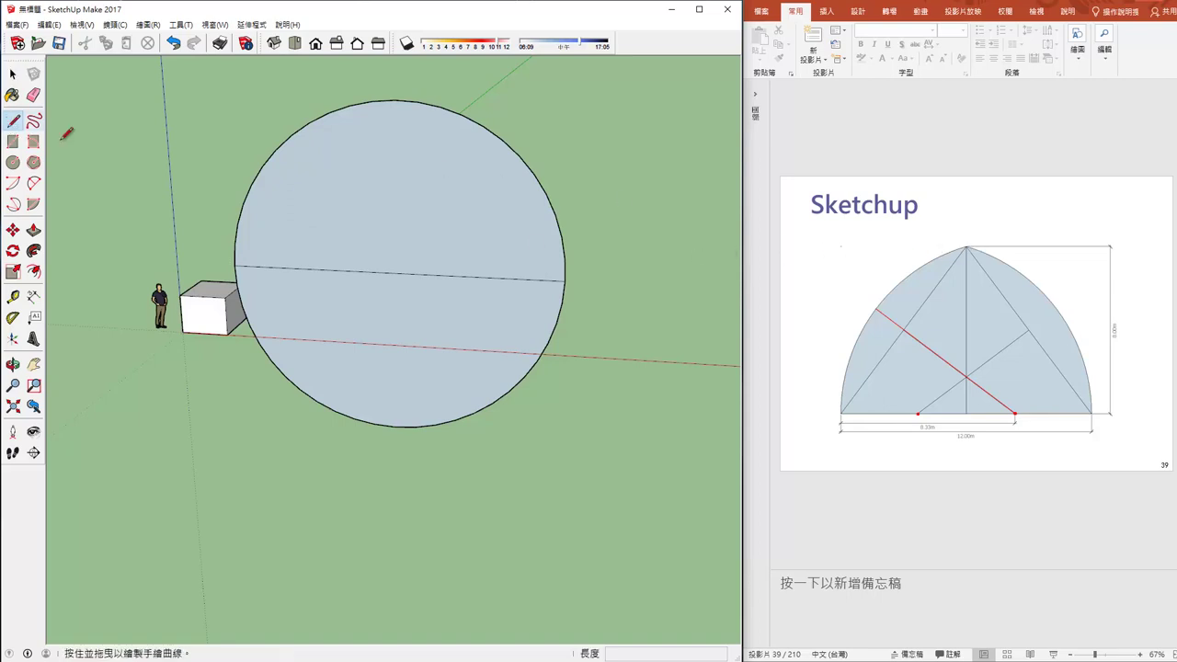
{"action": "left_click", "coordinate": [395, 272]}
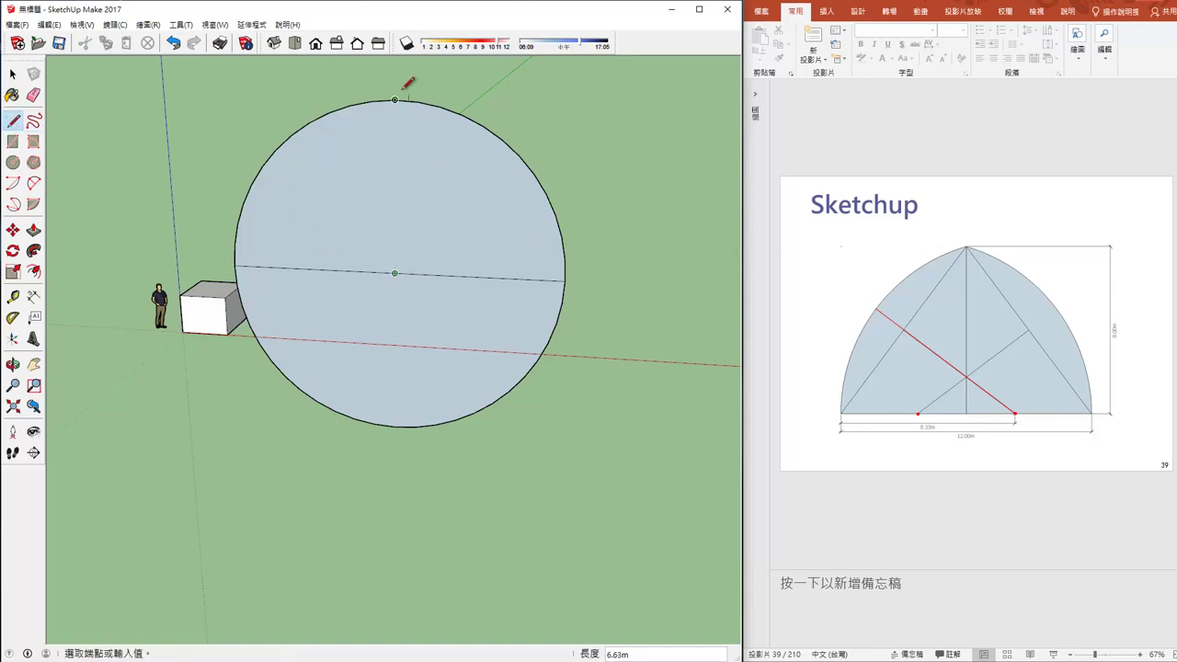
{"action": "middle_click_drag", "start_coordinate": [408, 86], "coordinate": [394, 239]}
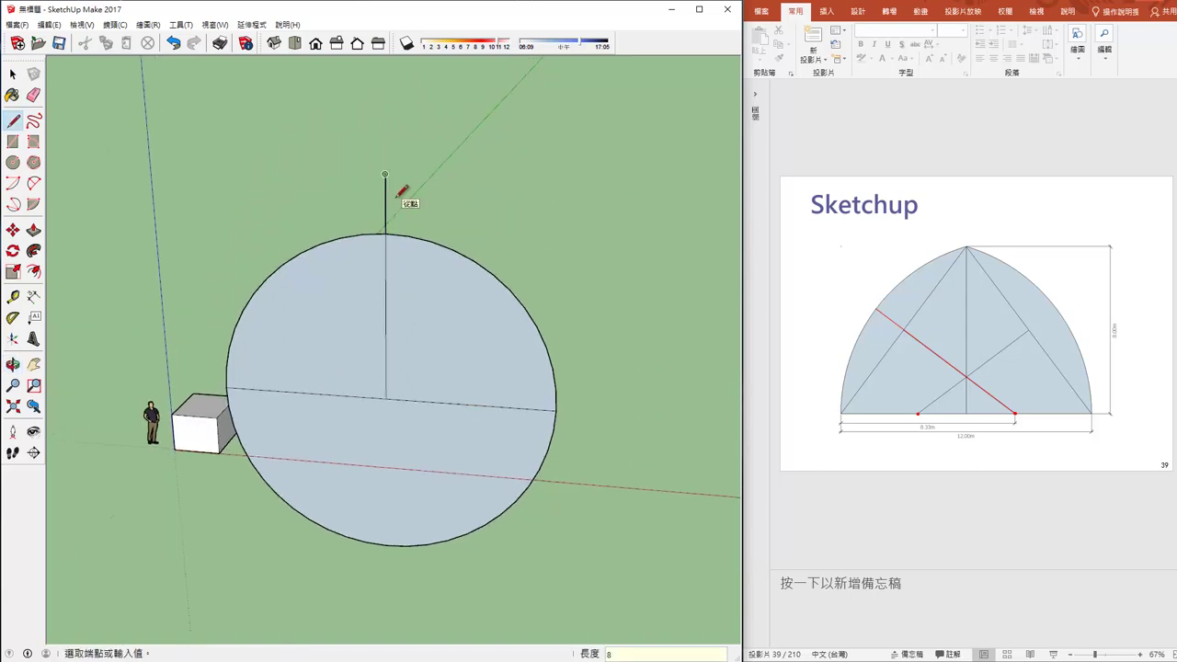
{"action": "left_click", "coordinate": [13, 73]}
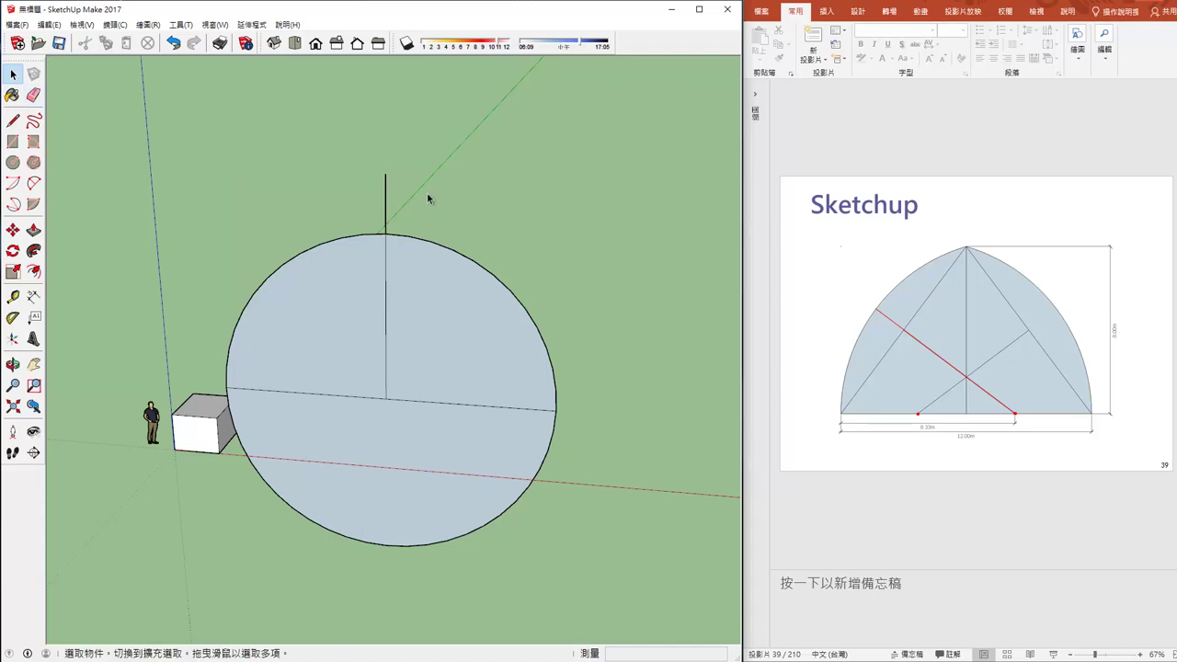
- Erase the box beside the circle, including its leftover vertical and origin edges
{"action": "left_click", "coordinate": [33, 95]}
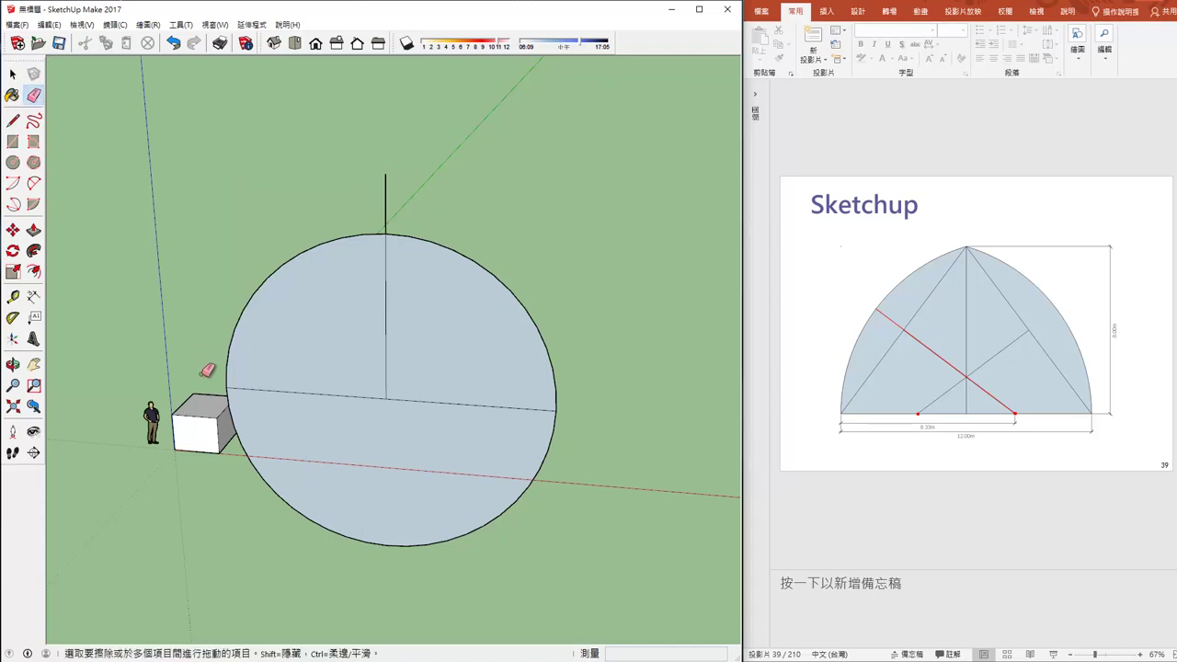
{"action": "middle_click_drag", "start_coordinate": [276, 427], "coordinate": [276, 448]}
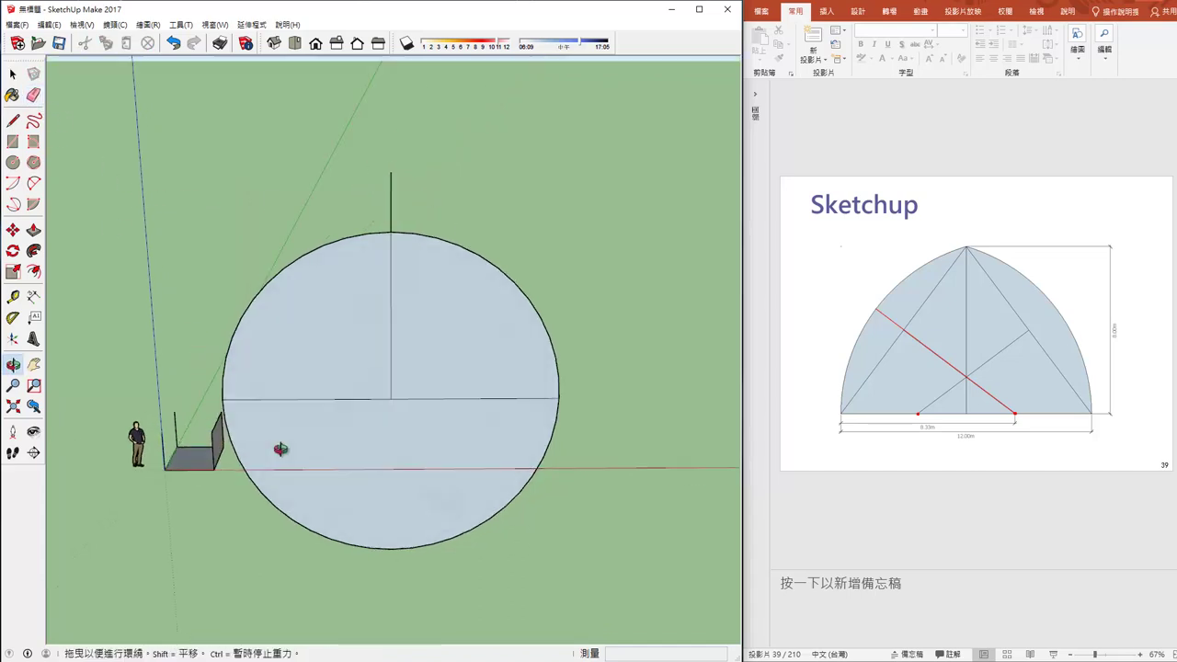
{"action": "left_click_drag", "start_coordinate": [175, 432], "coordinate": [212, 430]}
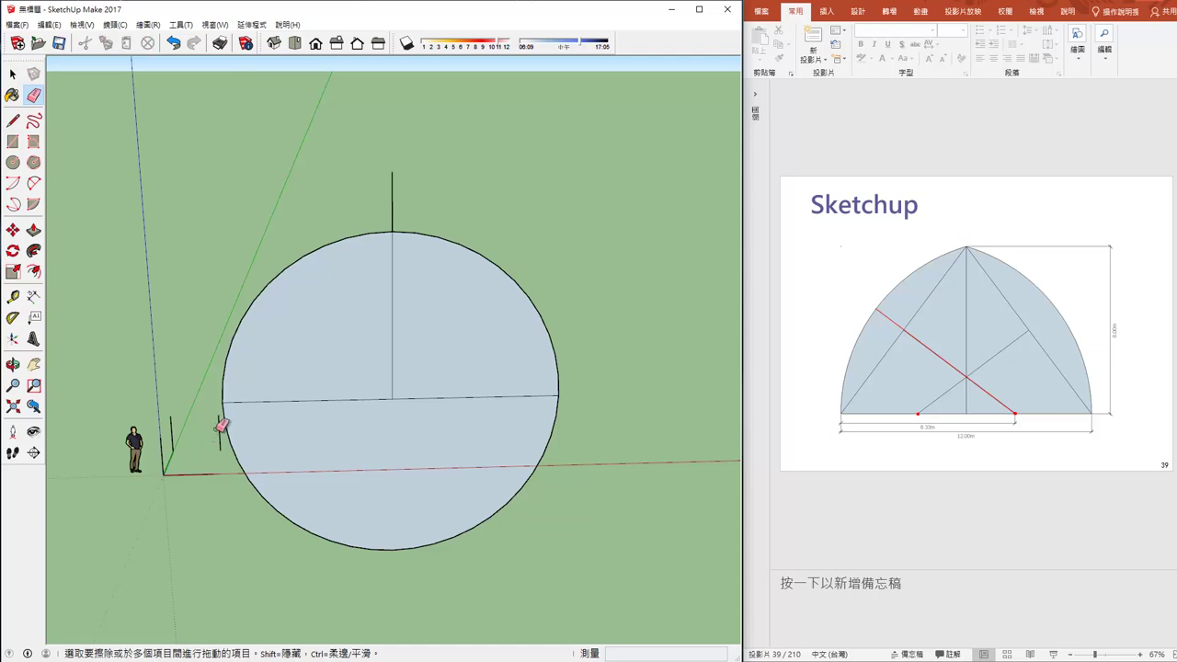
{"action": "left_click", "coordinate": [221, 432]}
{"action": "left_click", "coordinate": [165, 450]}
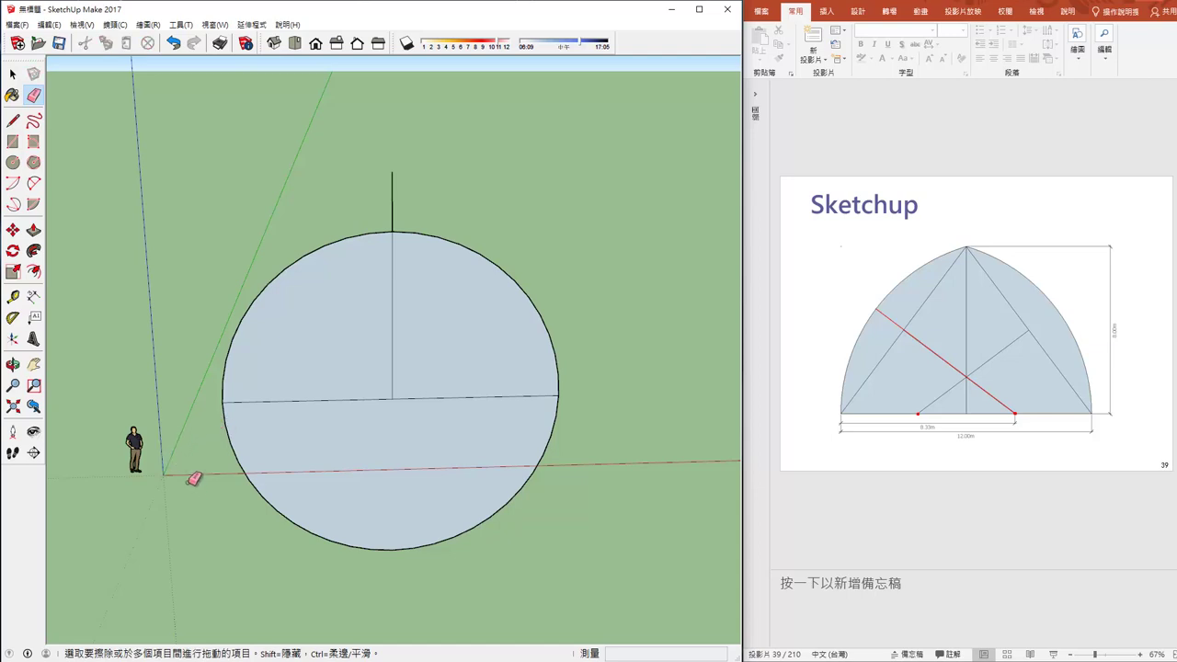
{"action": "left_click", "coordinate": [13, 120]}
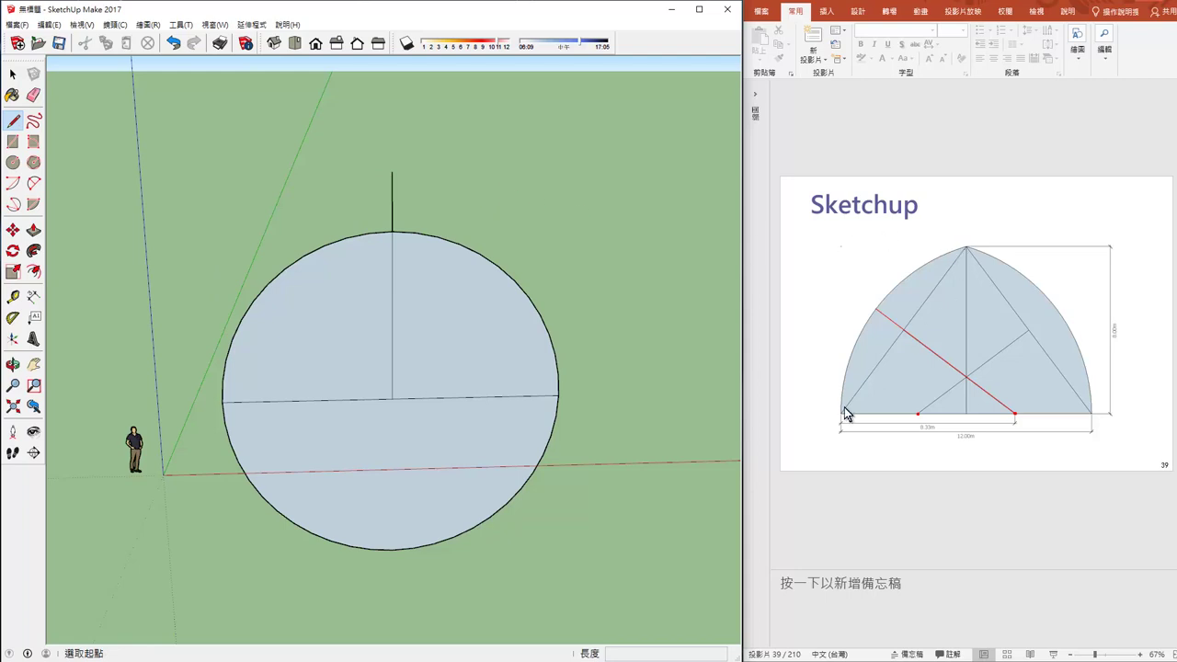
- Draw lines from the vertical line's top to both diameter ends and erase the upper arc and chord
{"action": "left_click", "coordinate": [392, 171]}
{"action": "left_click", "coordinate": [226, 398]}
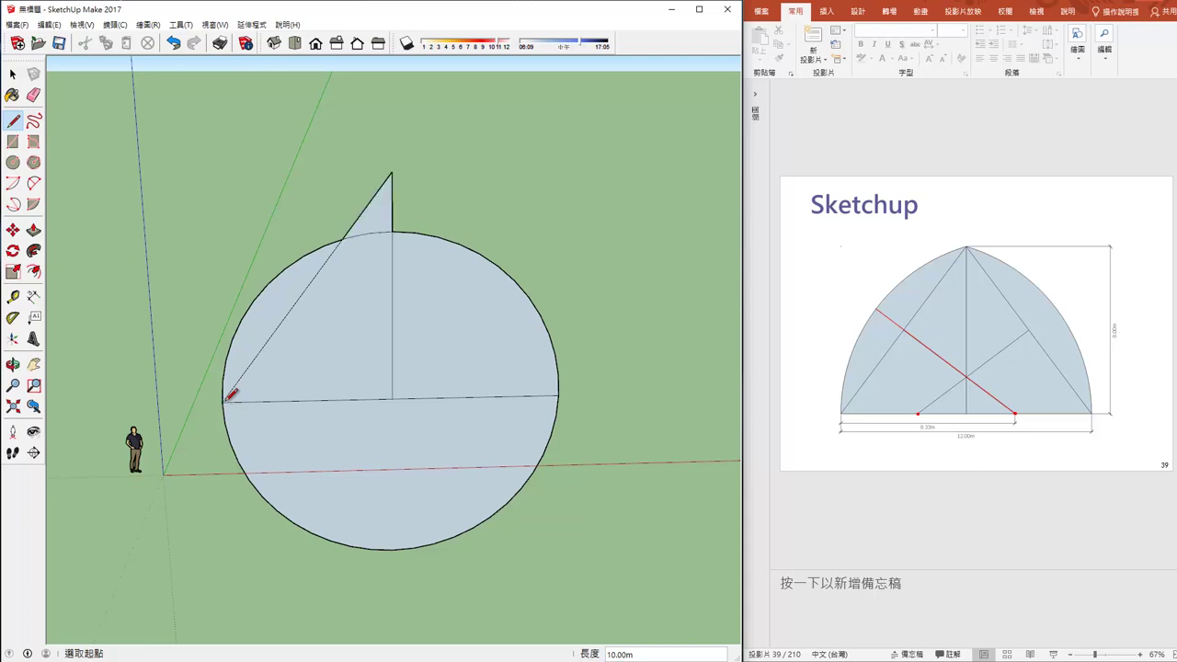
{"action": "left_click", "coordinate": [33, 94]}
{"action": "left_click", "coordinate": [315, 245]}
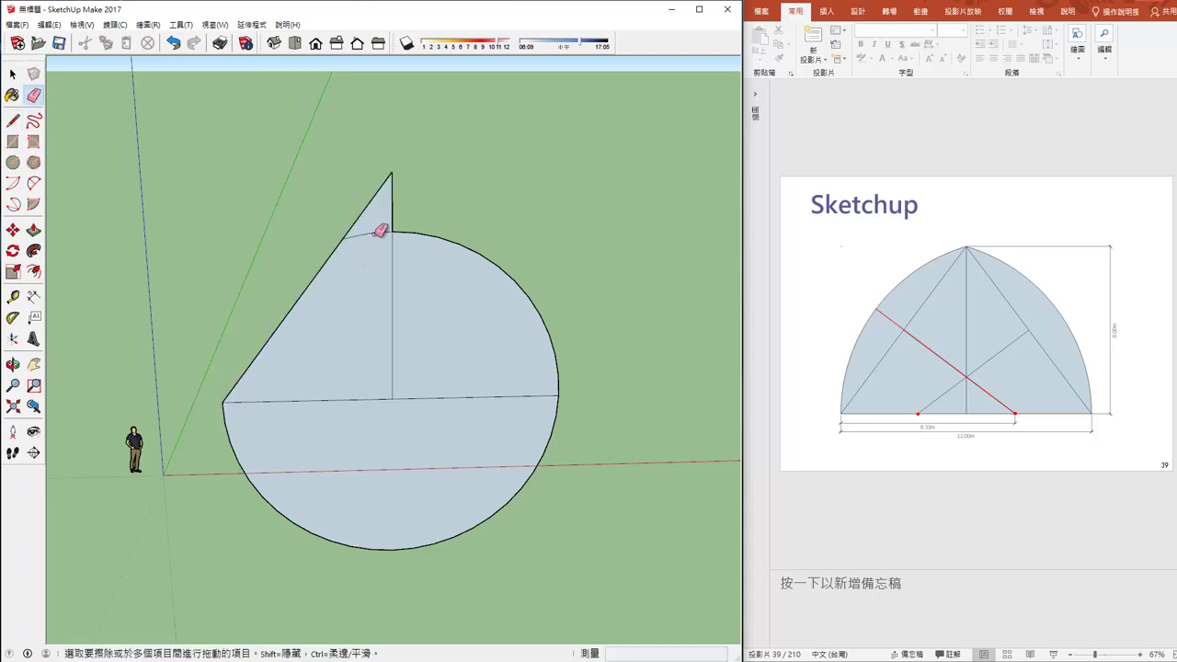
{"action": "left_click_drag", "start_coordinate": [378, 227], "coordinate": [429, 231]}
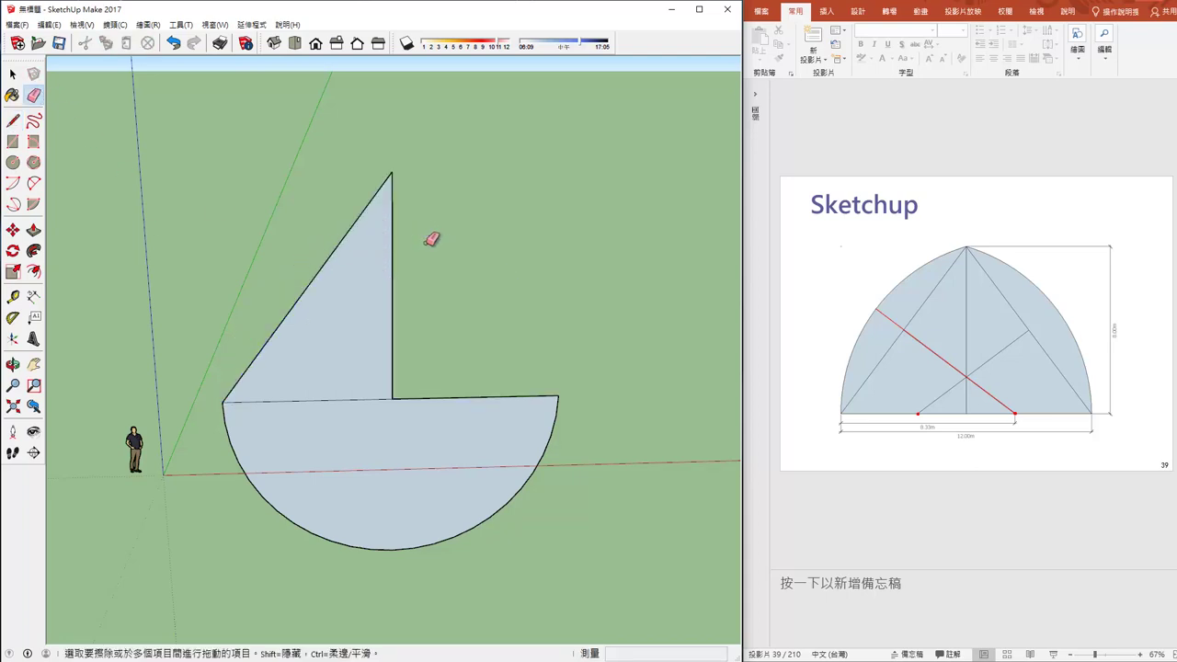
{"action": "key", "text": "l"}
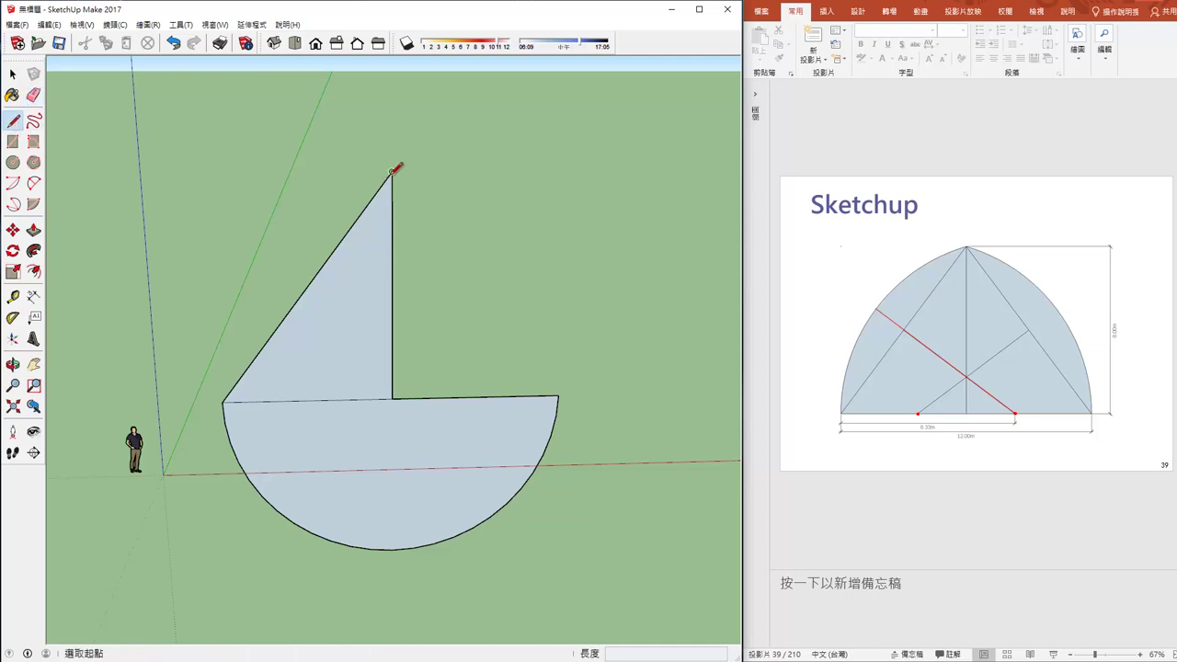
{"action": "left_click", "coordinate": [392, 172]}
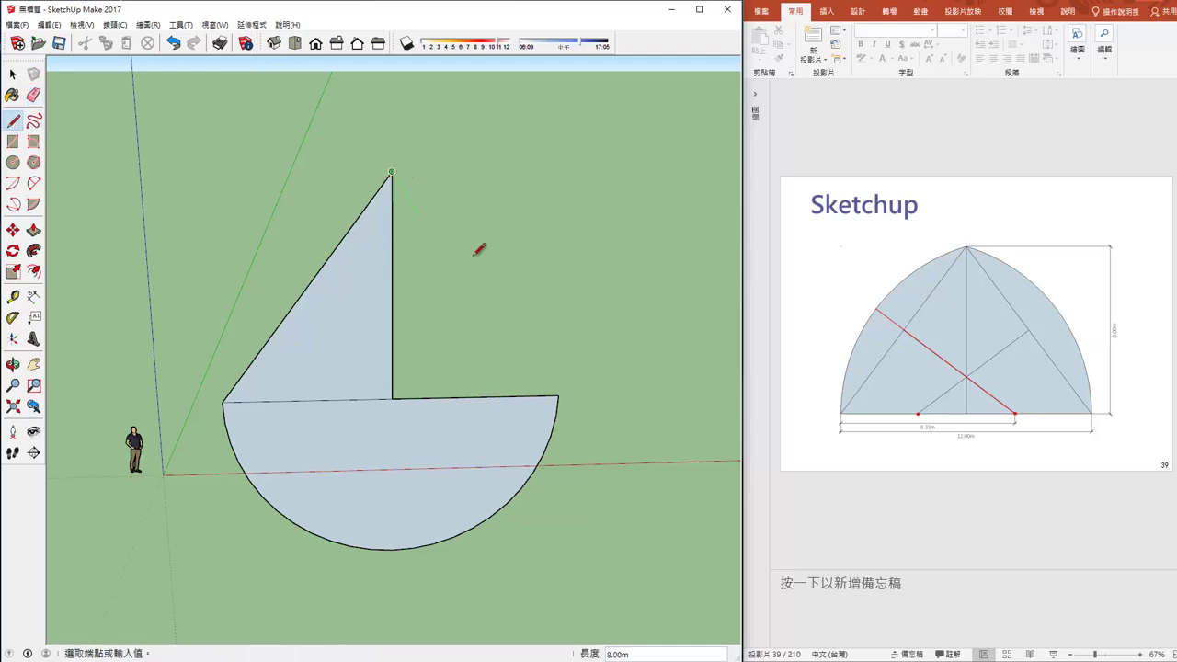
{"action": "left_click", "coordinate": [558, 396]}
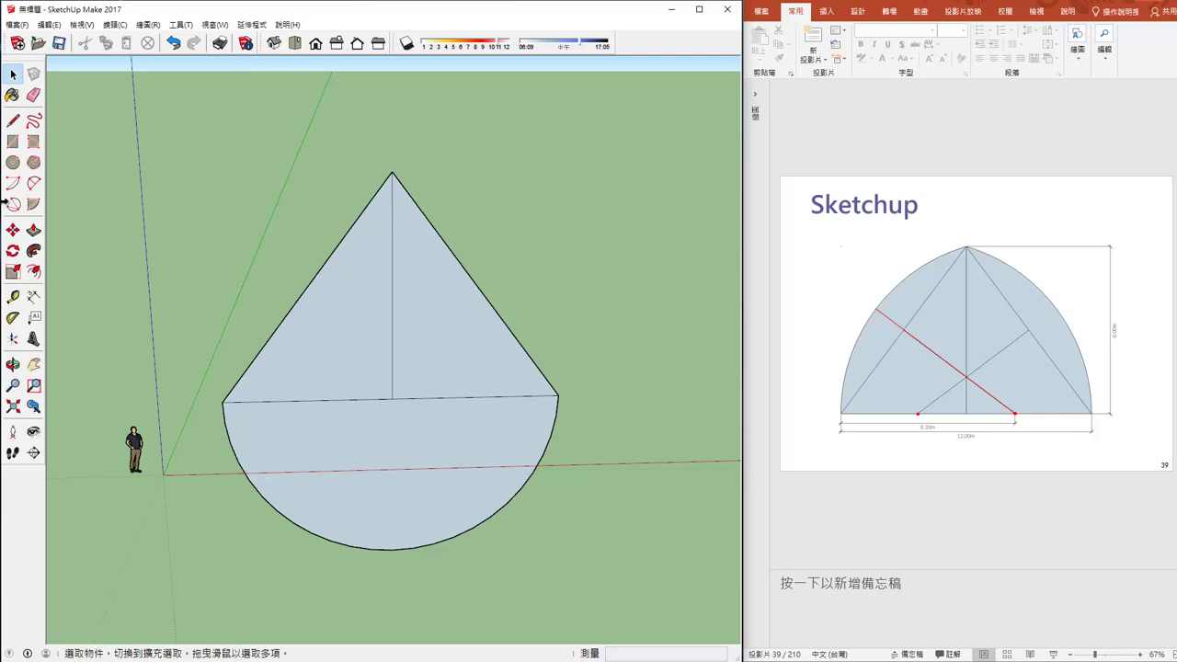
- Try starting lines on the left slanted edge, cancel them, and adjust the zoom
{"action": "left_click", "coordinate": [13, 121]}
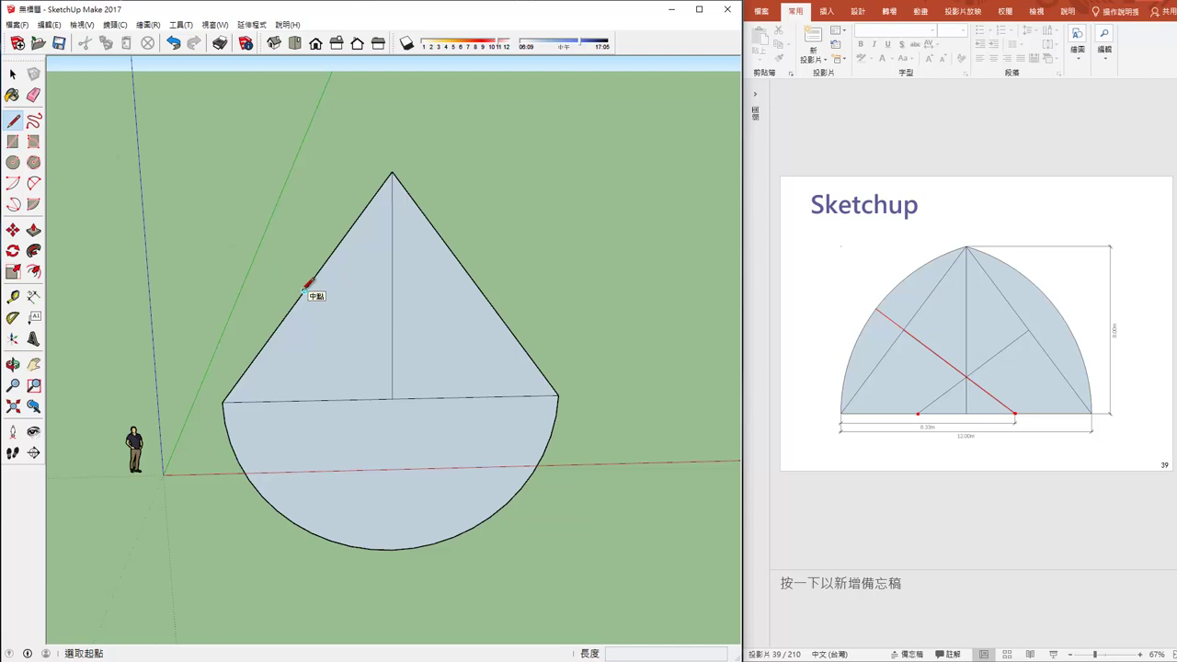
{"action": "left_click", "coordinate": [303, 290]}
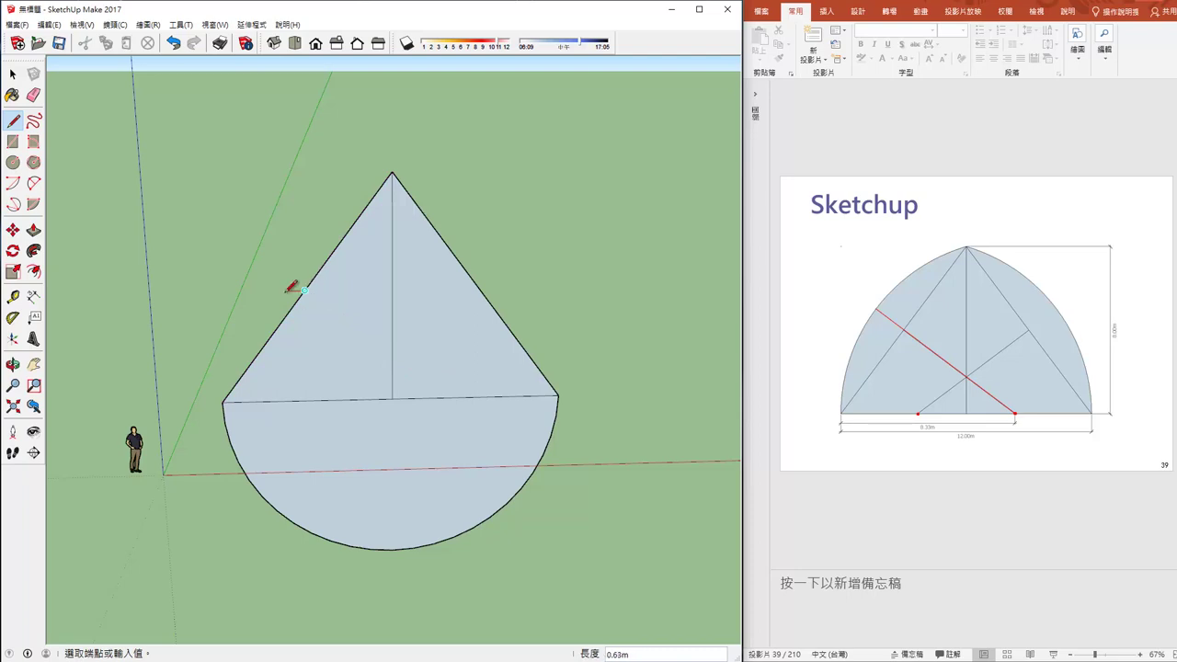
{"action": "key", "text": "Escape"}
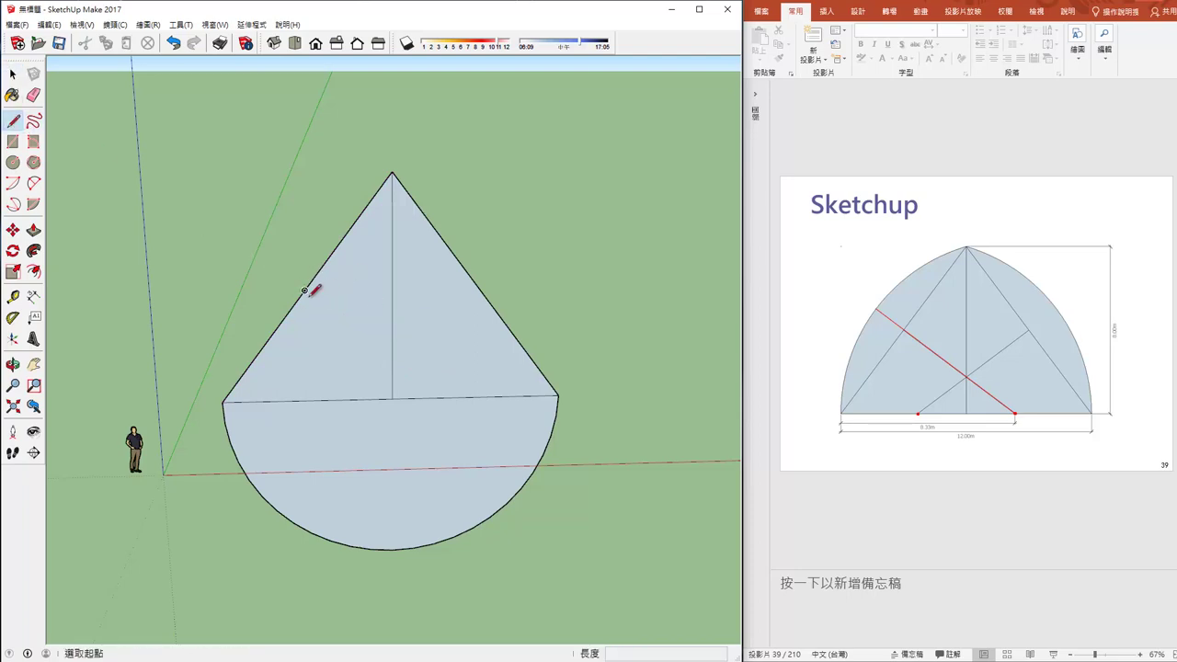
{"action": "left_click", "coordinate": [305, 290]}
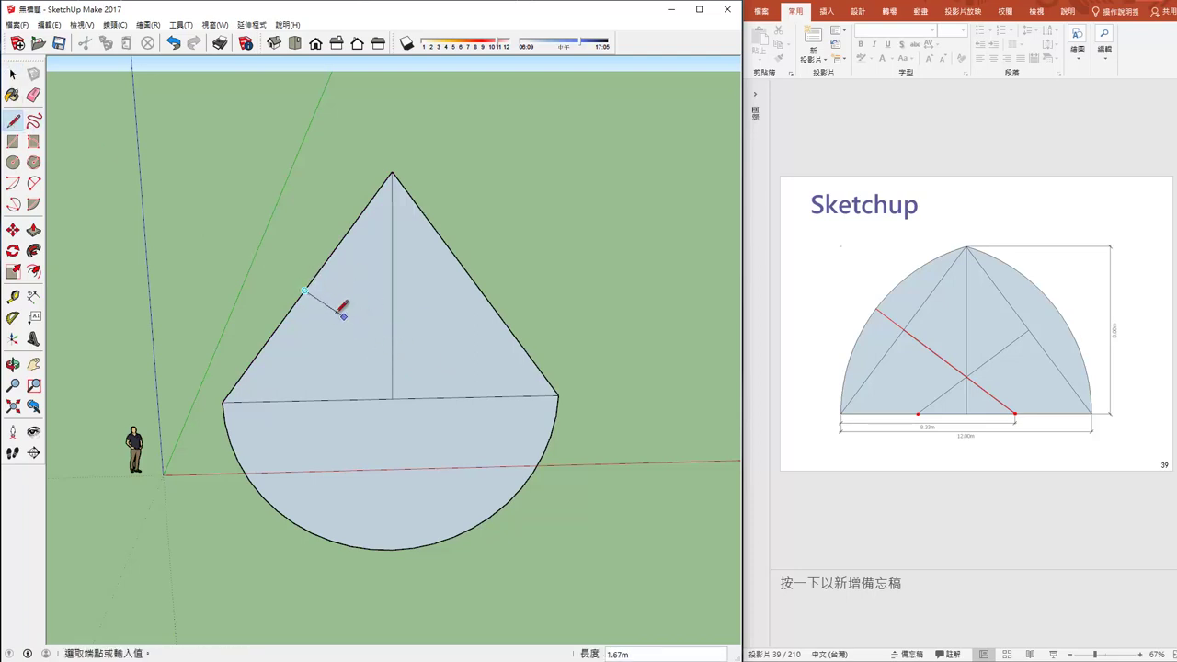
{"action": "key", "text": "Escape"}
{"action": "scroll", "coordinate": [338, 335], "scroll_direction": "up", "scroll_amount": 2}
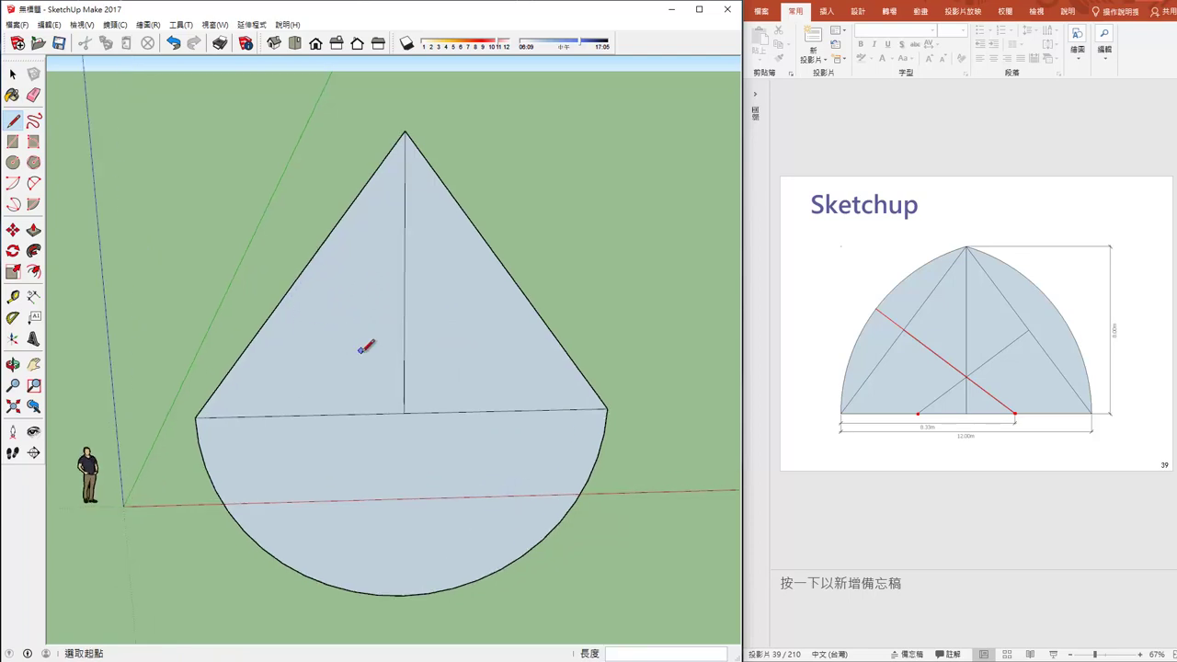
{"action": "scroll", "coordinate": [365, 347], "scroll_direction": "down", "scroll_amount": 2}
{"action": "scroll", "coordinate": [328, 362], "scroll_direction": "down", "scroll_amount": 1}
- Switch to the Front view with parallel projection
{"action": "left_click", "coordinate": [317, 43]}
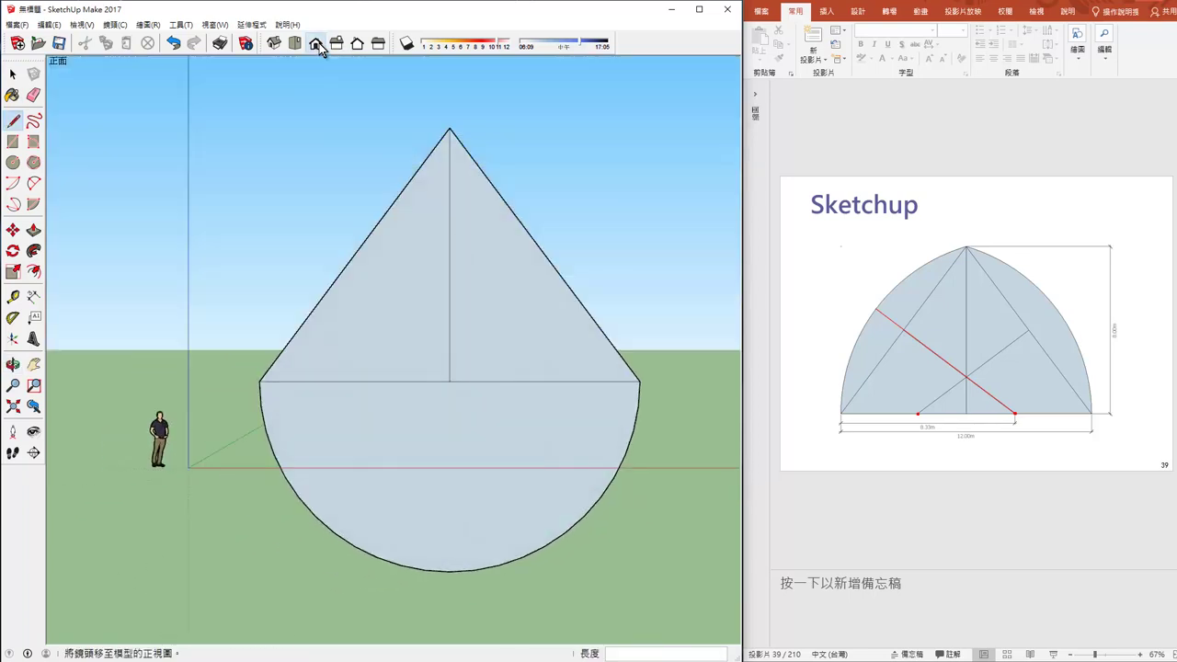
{"action": "left_click", "coordinate": [113, 25]}
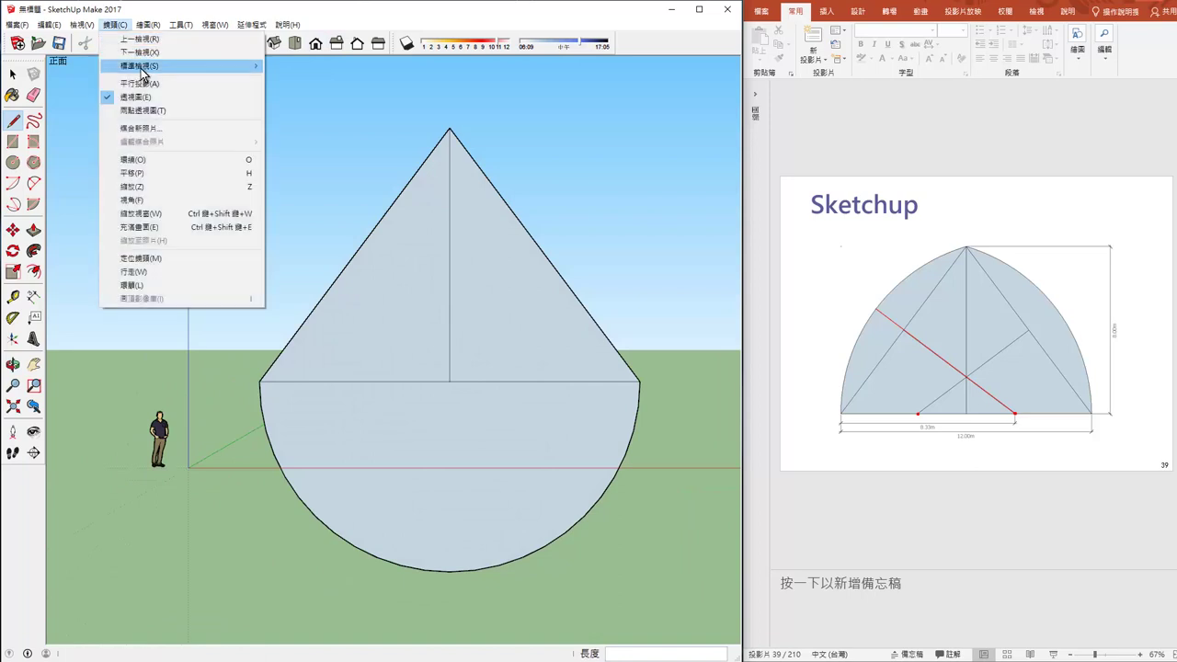
{"action": "left_click", "coordinate": [139, 82]}
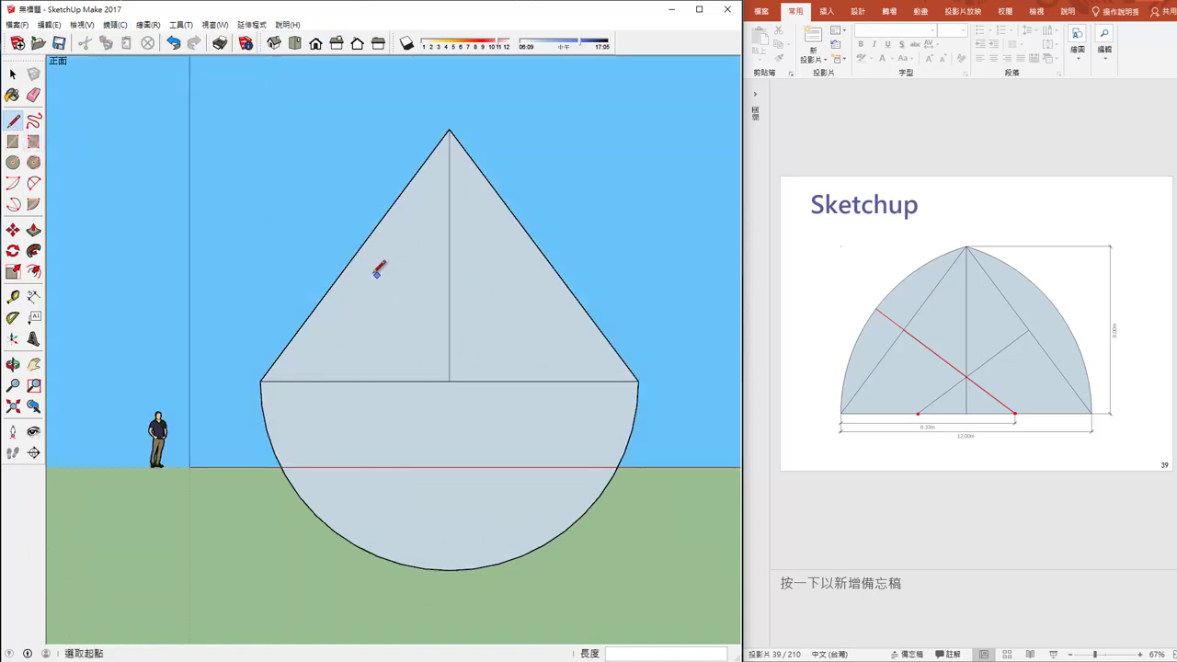
- Draw an 8 m line from the right slanted edge after cancelling earlier attempts
{"action": "left_click", "coordinate": [354, 254]}
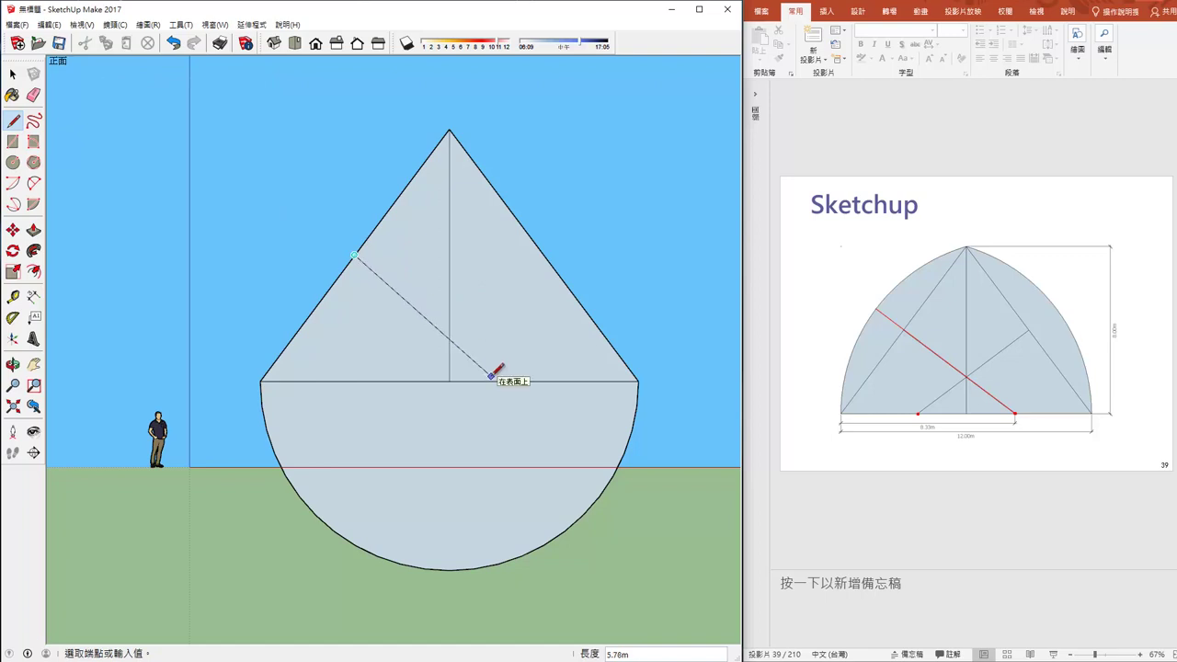
{"action": "key", "text": "Escape"}
{"action": "left_click", "coordinate": [544, 253]}
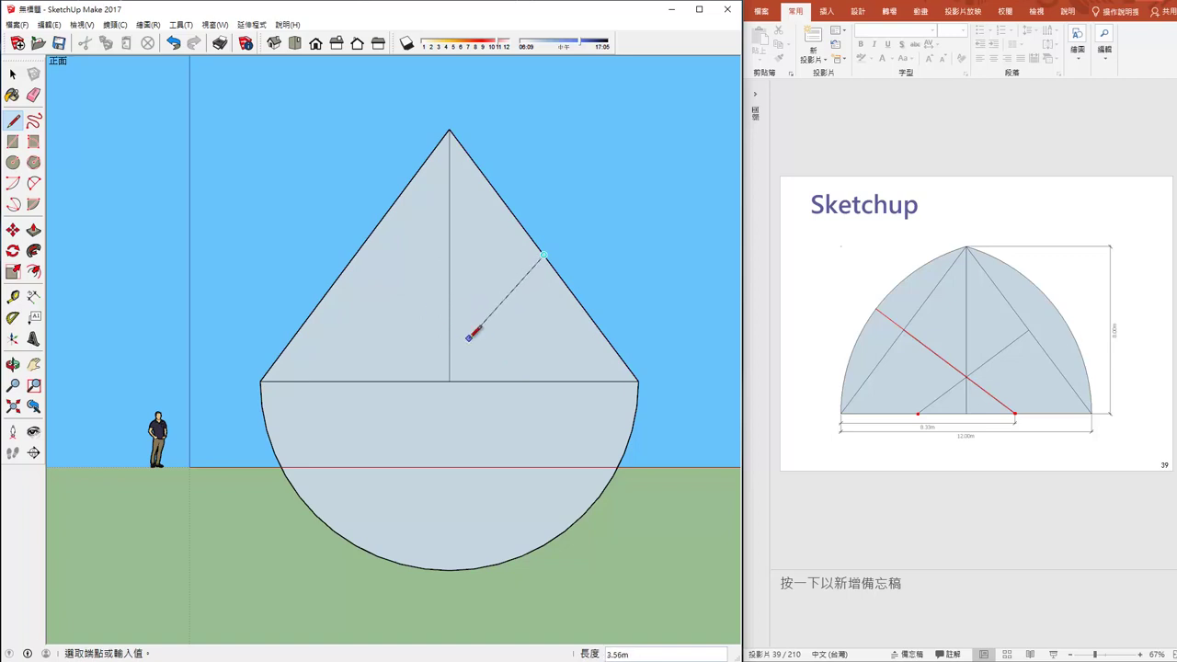
{"action": "key", "text": "Escape"}
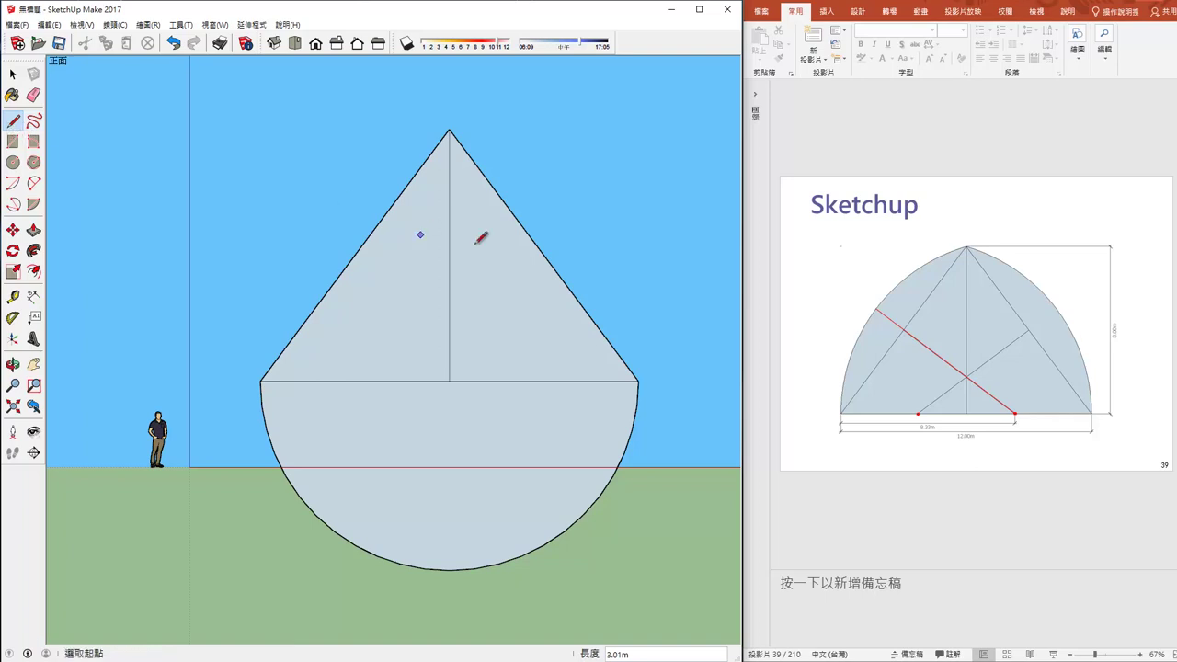
{"action": "left_click", "coordinate": [543, 252]}
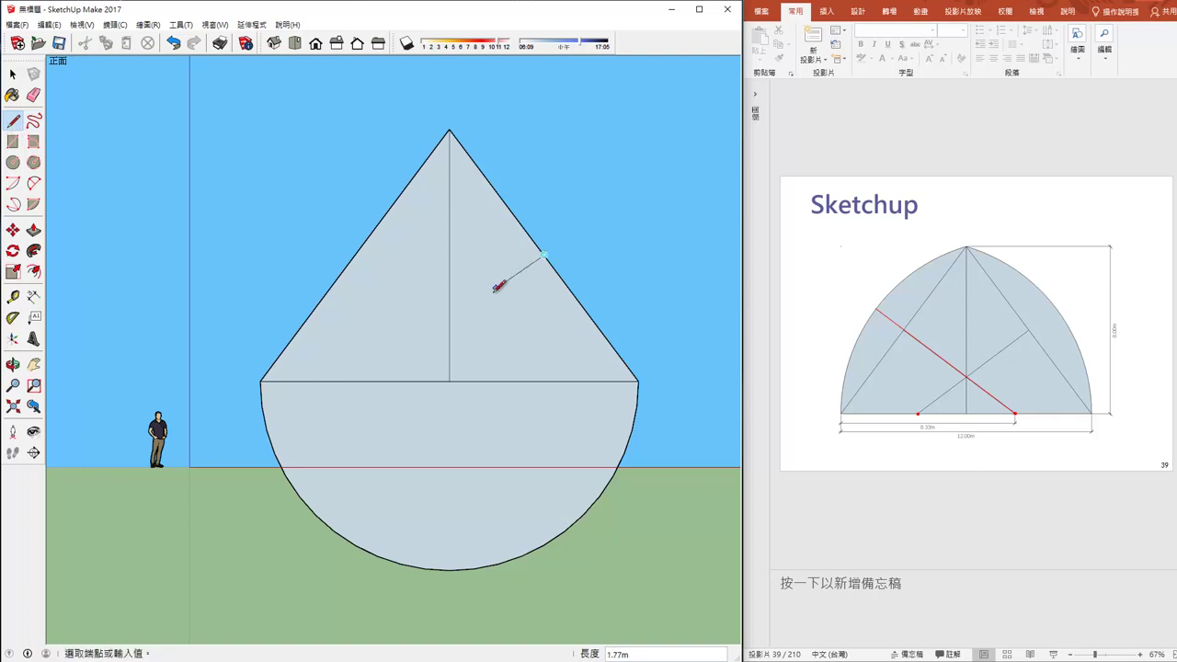
{"action": "mouse_move", "coordinate": [481, 310]}
{"action": "middle_mouse_down"}
{"action": "mouse_move", "coordinate": [391, 397]}
{"action": "mouse_move", "coordinate": [402, 346]}
{"action": "middle_mouse_up"}
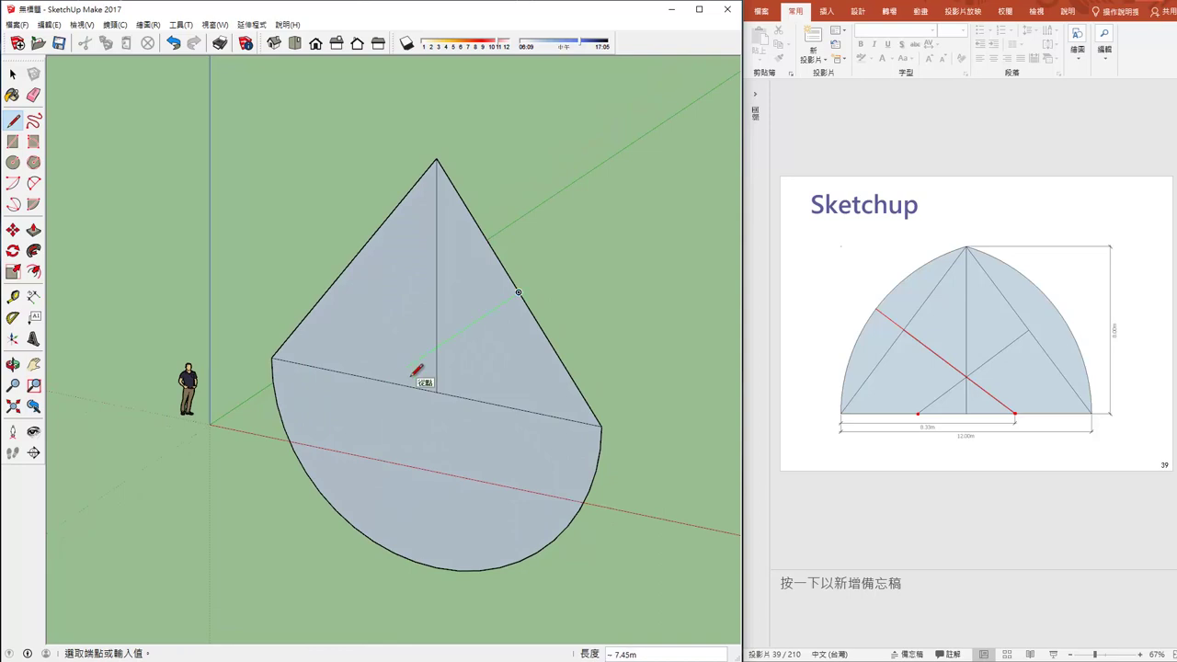
{"action": "type", "text": "8"}
{"action": "key", "text": "Return"}
{"action": "middle_click_drag", "start_coordinate": [433, 362], "coordinate": [395, 384]}
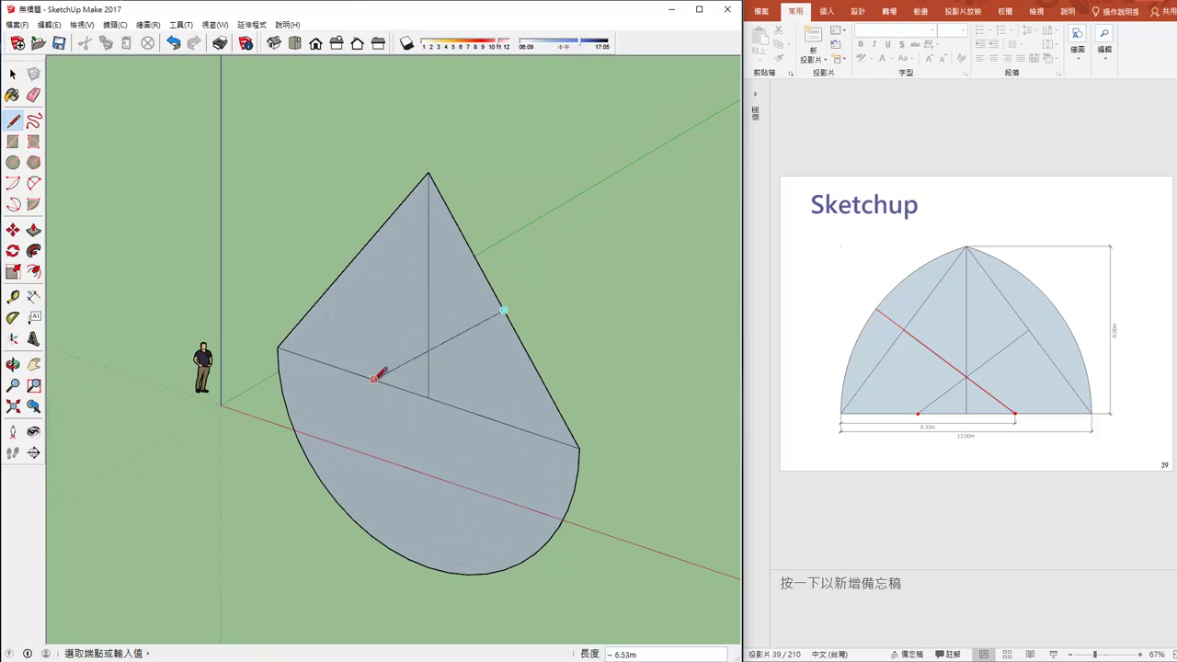
{"action": "middle_click_drag", "start_coordinate": [390, 383], "coordinate": [480, 318]}
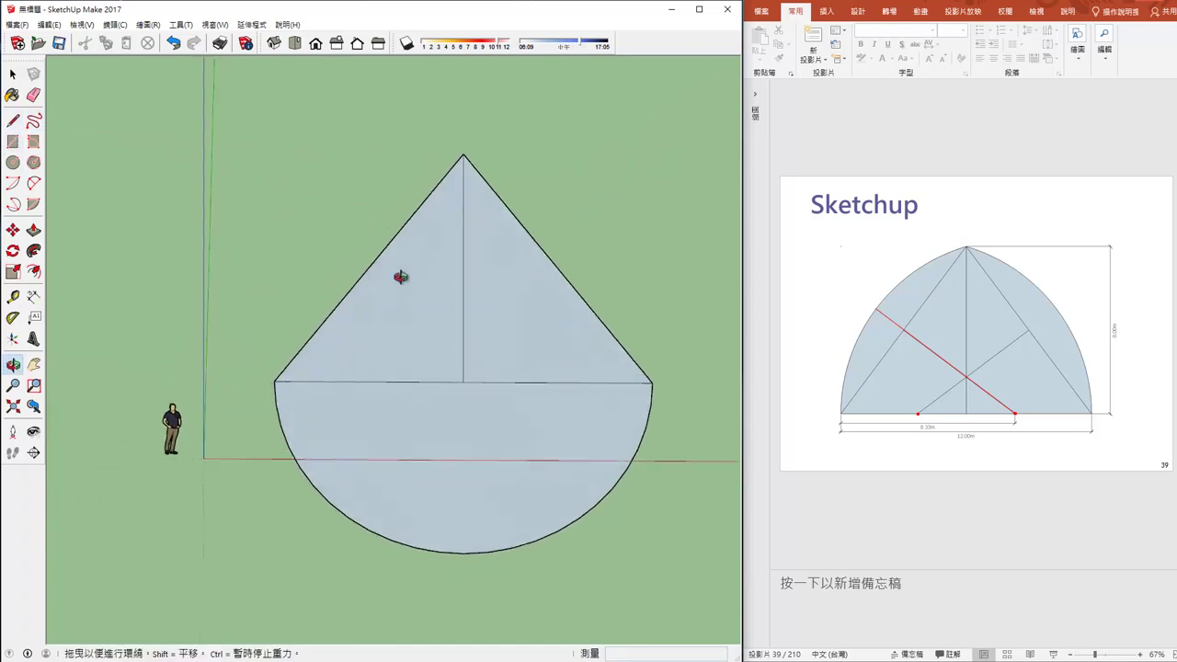
{"action": "mouse_move", "coordinate": [402, 276]}
{"action": "middle_mouse_down"}
{"action": "mouse_move", "coordinate": [438, 295]}
{"action": "mouse_move", "coordinate": [316, 255]}
{"action": "mouse_move", "coordinate": [381, 310]}
{"action": "middle_mouse_up"}
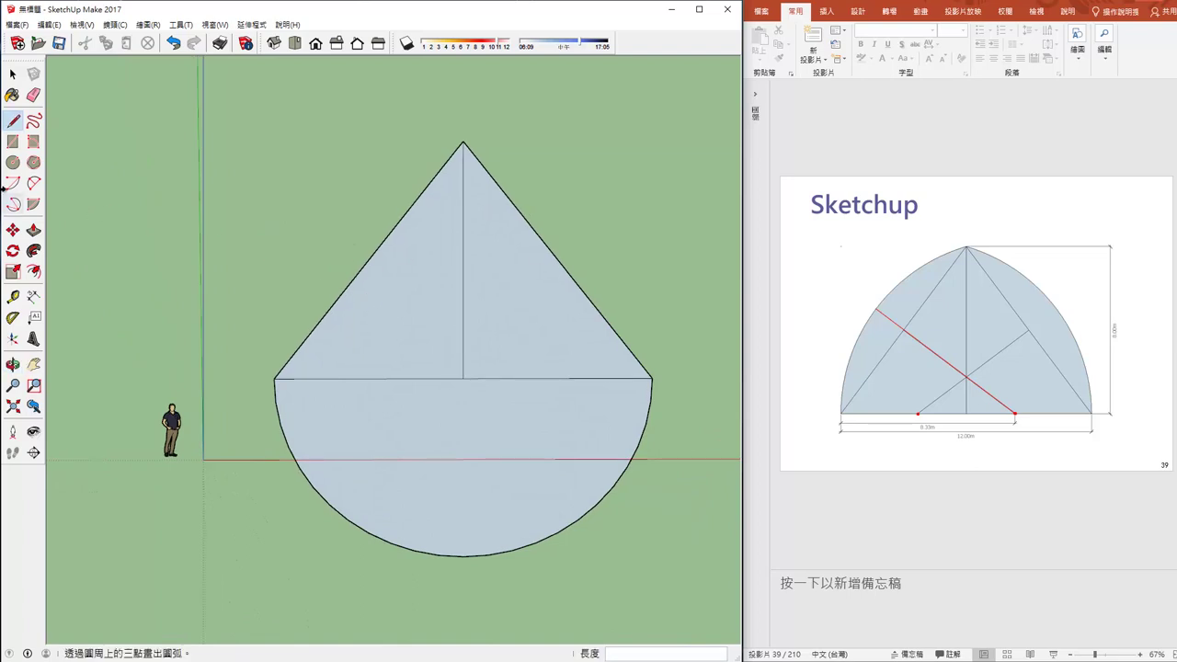
- Draw a line from the left slanted edge to the centre line, continuing it to the base
{"action": "left_click", "coordinate": [368, 260]}
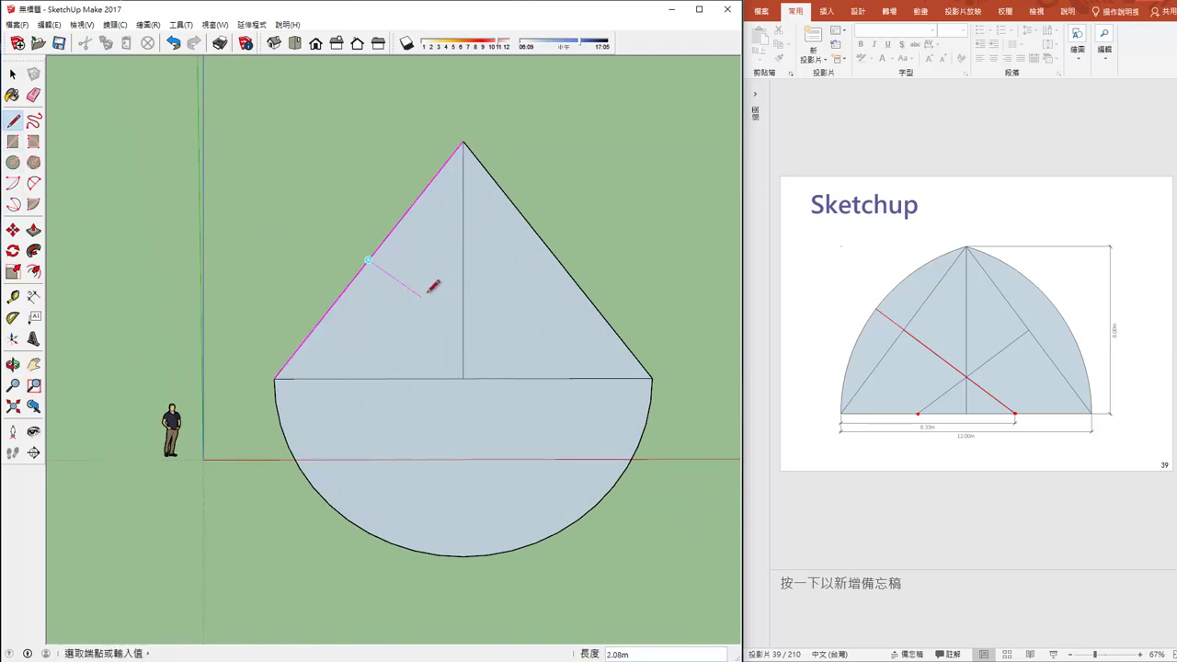
{"action": "left_click", "coordinate": [462, 327]}
{"action": "left_click", "coordinate": [462, 326]}
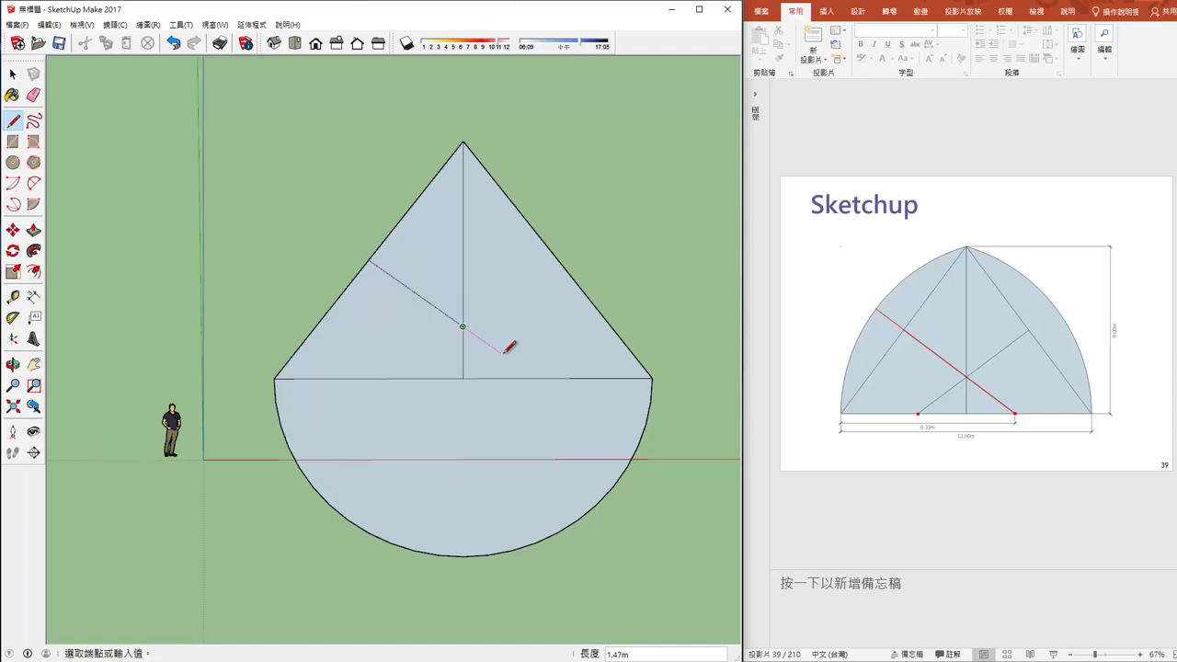
{"action": "left_click", "coordinate": [535, 376]}
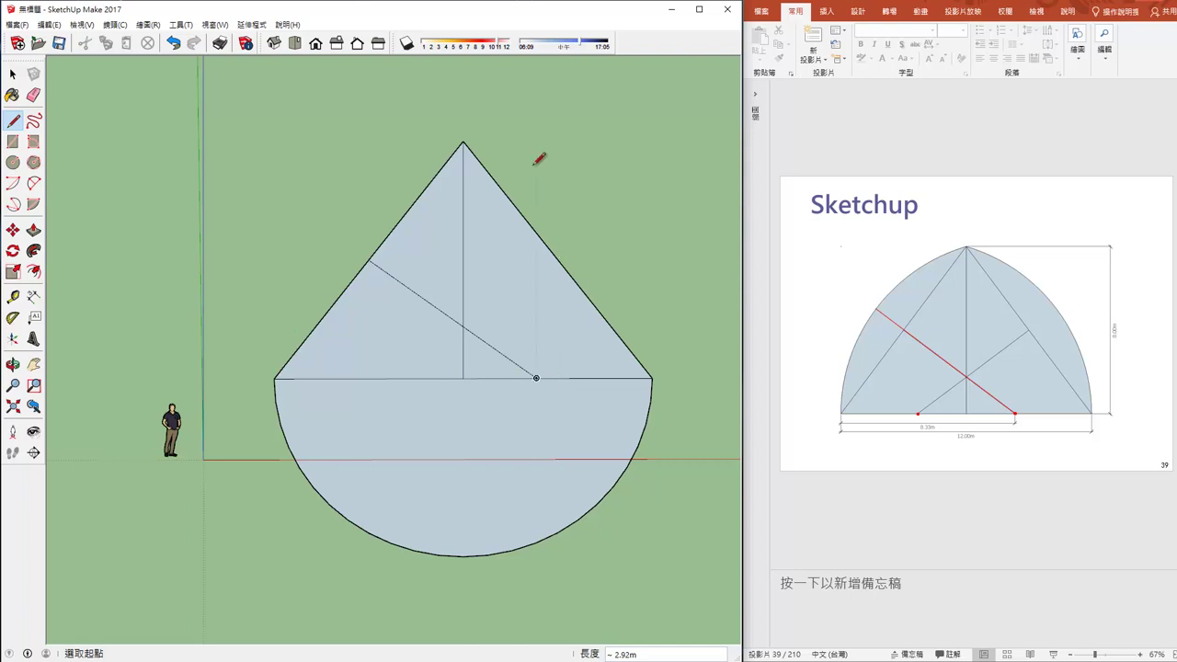
- Draw a perpendicular from the right side to the centre line and extend it to the base
{"action": "left_click", "coordinate": [557, 259]}
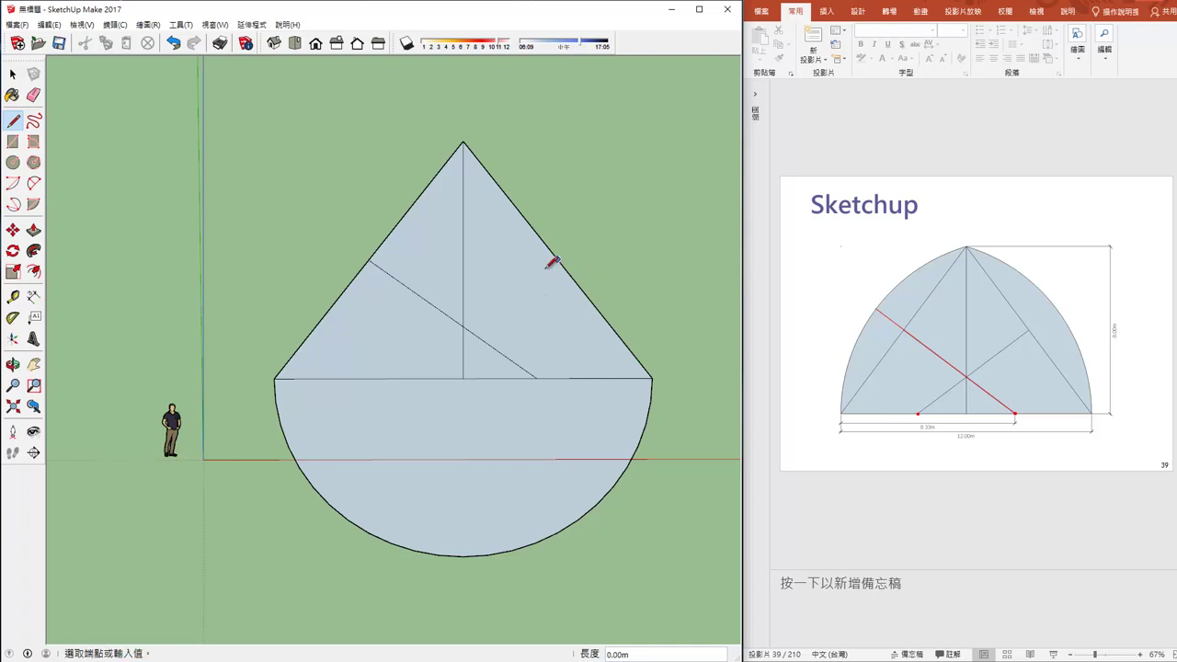
{"action": "left_click", "coordinate": [463, 326]}
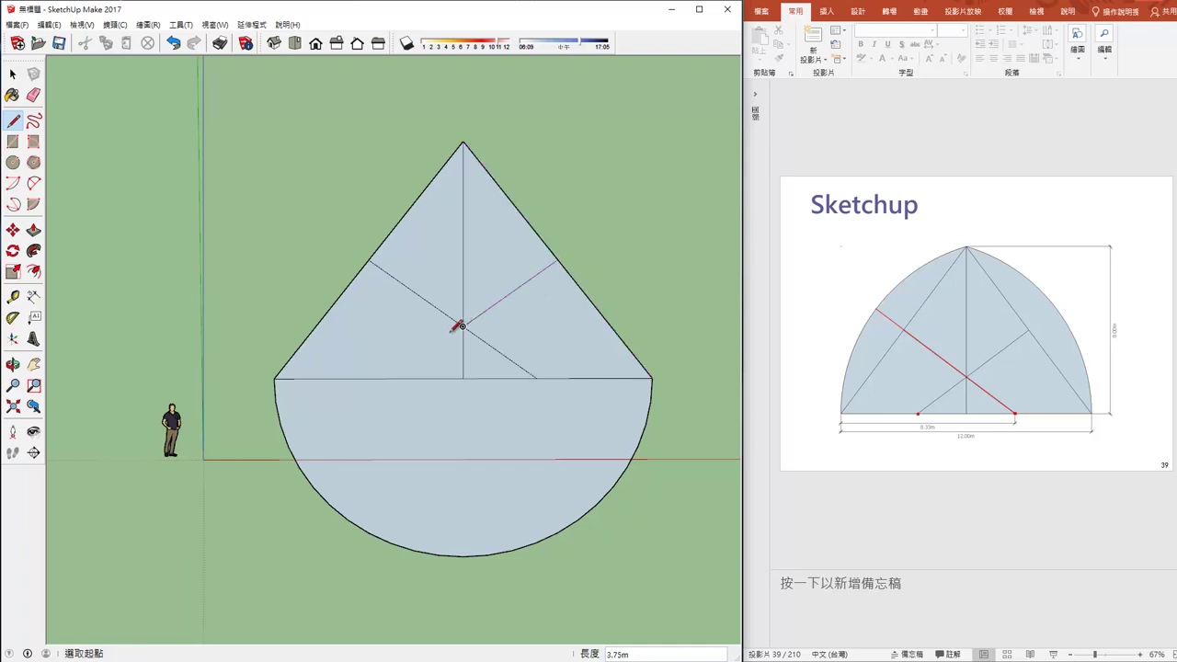
{"action": "left_click", "coordinate": [463, 326]}
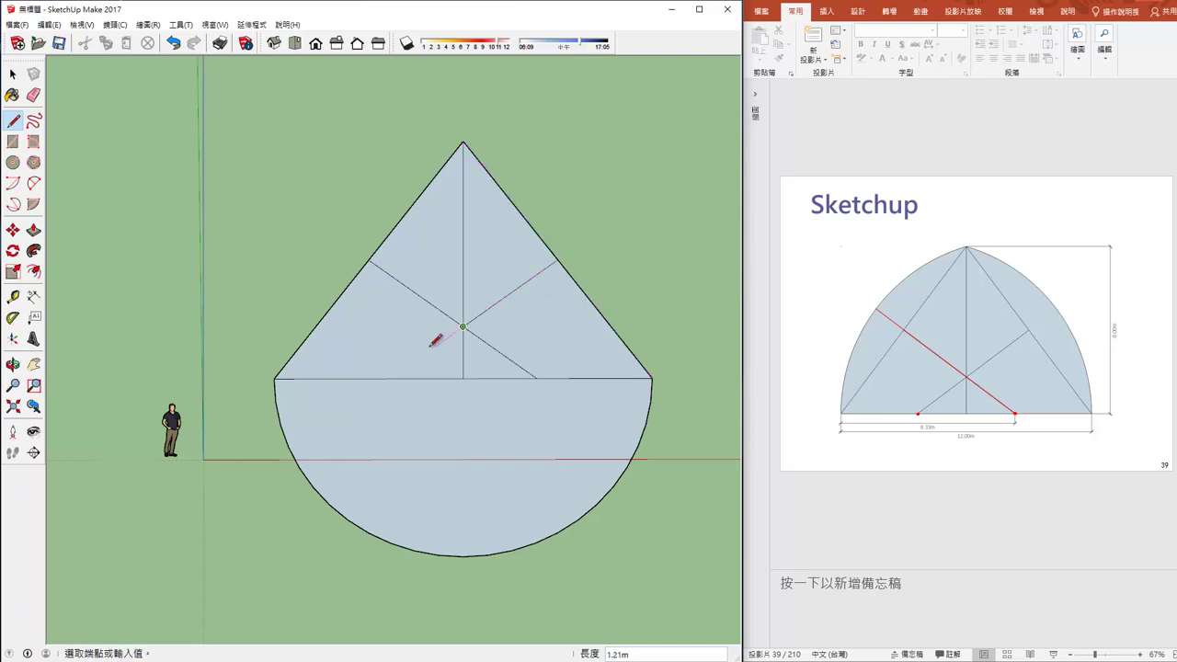
{"action": "left_click", "coordinate": [390, 378]}
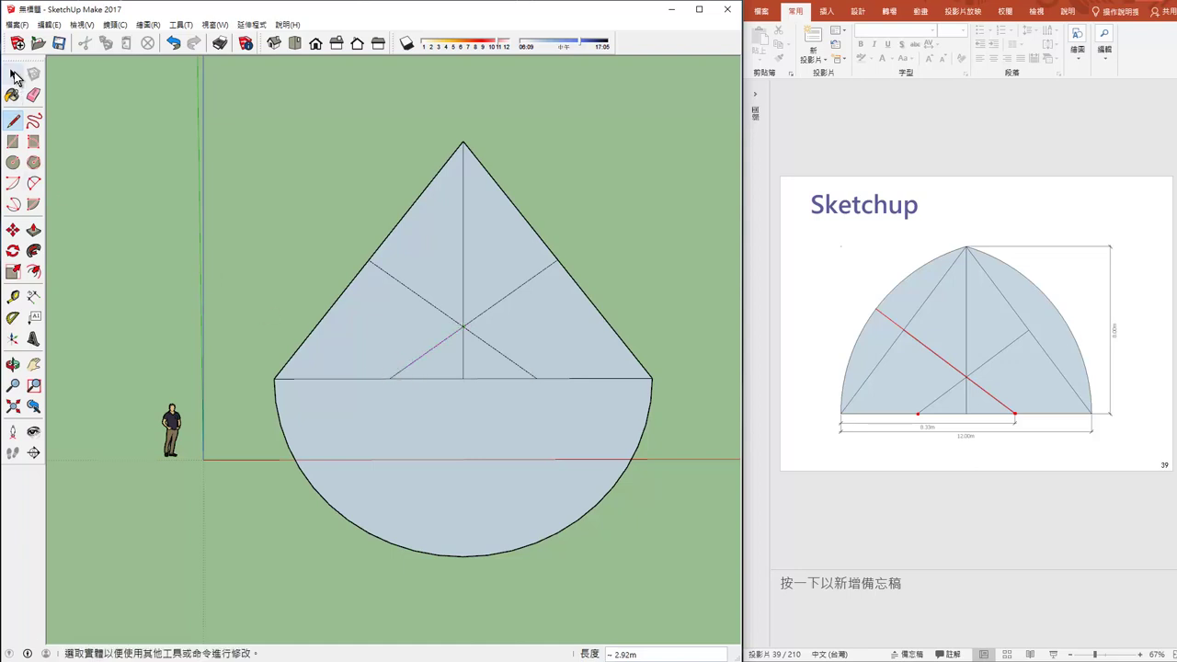
{"action": "left_click", "coordinate": [13, 73]}
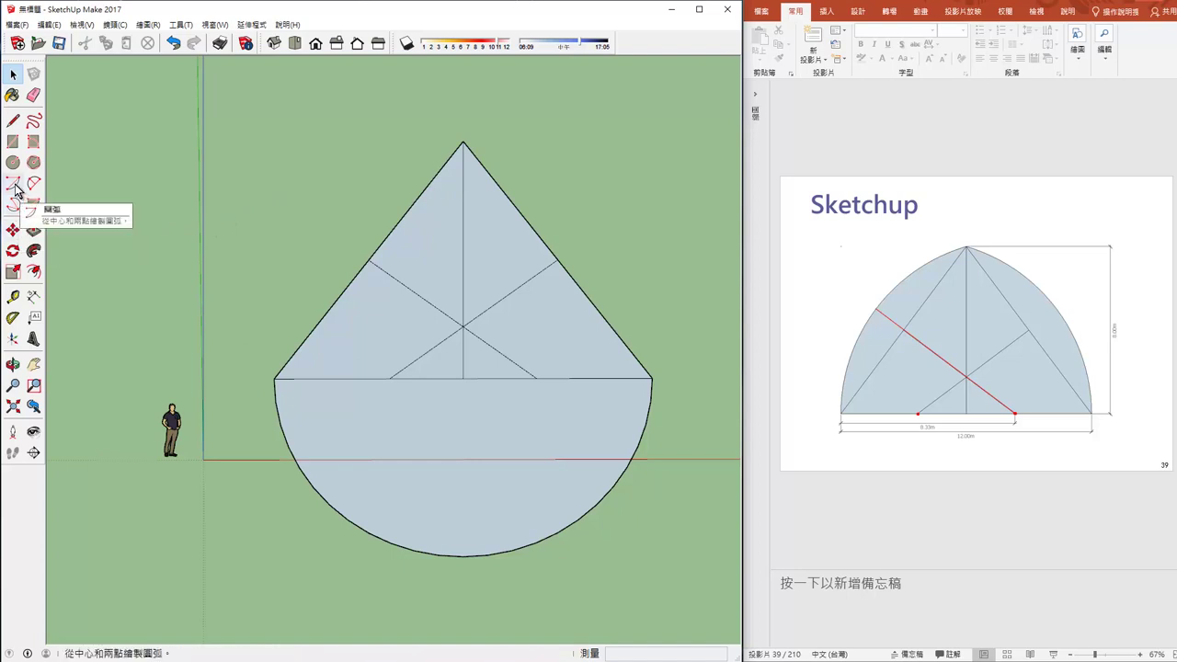
- Draw two arcs centred on the base construction points, joining the apex to the left and right base corners
{"action": "left_click", "coordinate": [13, 185]}
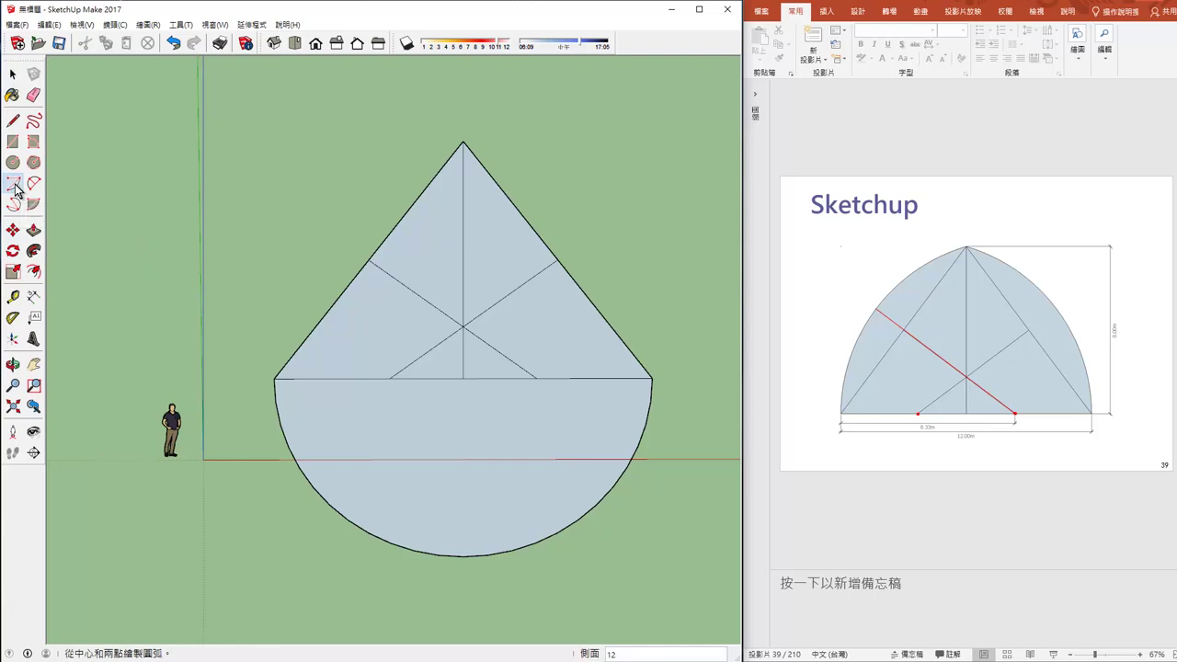
{"action": "left_click", "coordinate": [537, 377]}
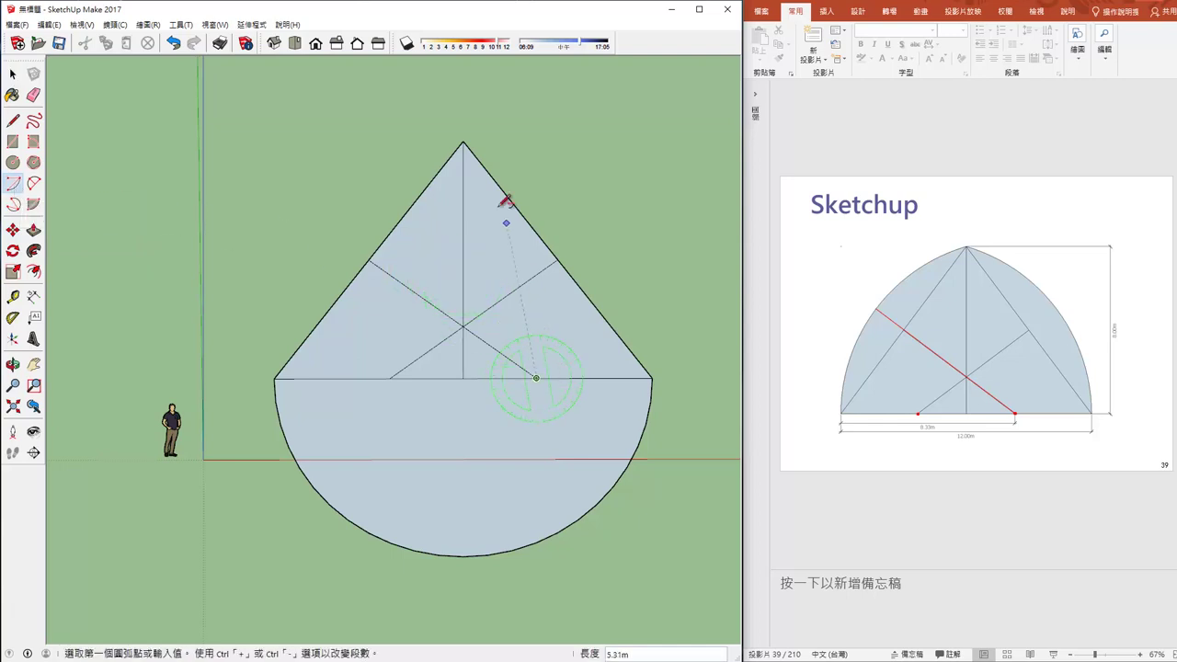
{"action": "left_click", "coordinate": [462, 141]}
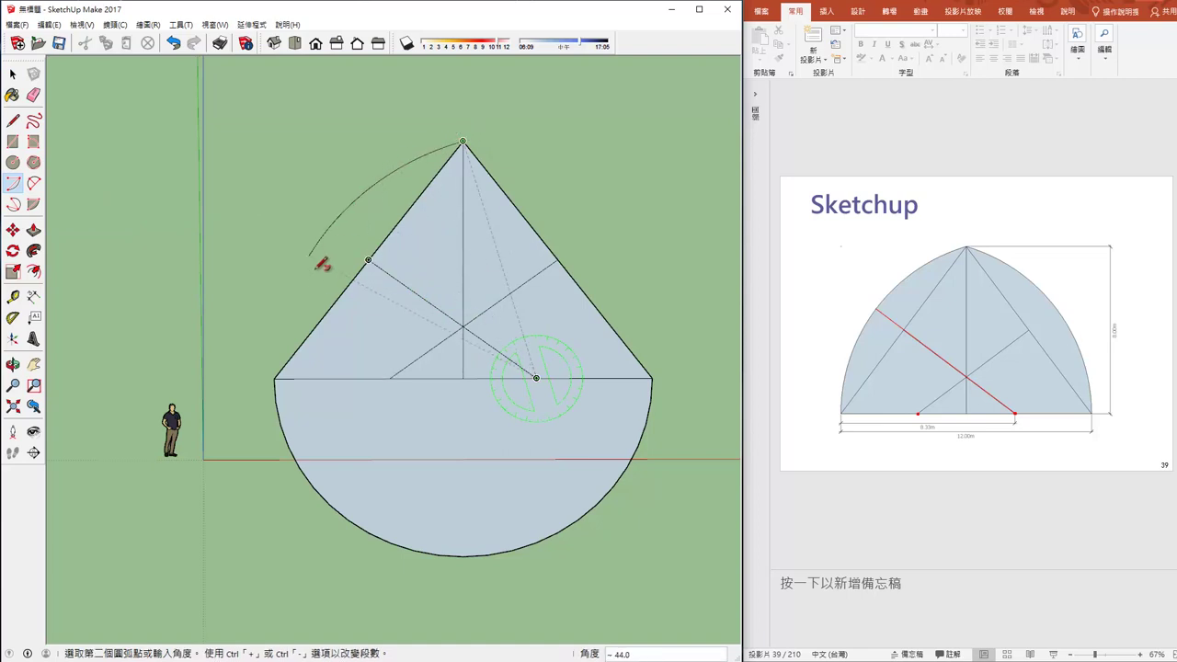
{"action": "left_click", "coordinate": [275, 376]}
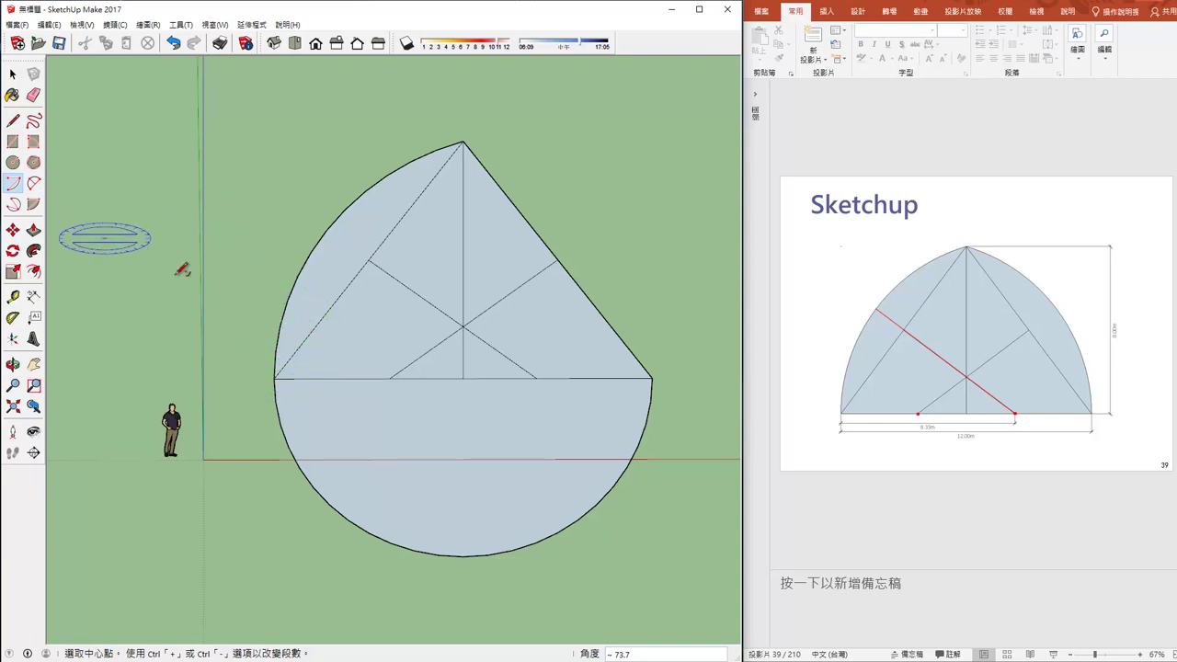
{"action": "left_click", "coordinate": [388, 378]}
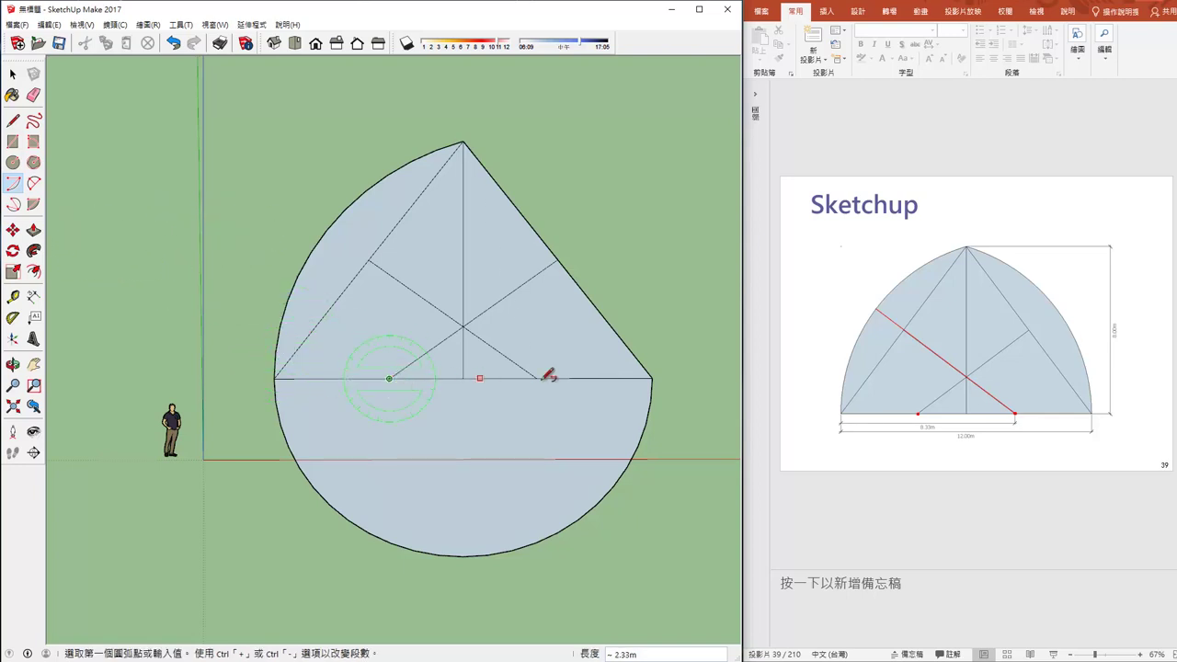
{"action": "left_click", "coordinate": [652, 378]}
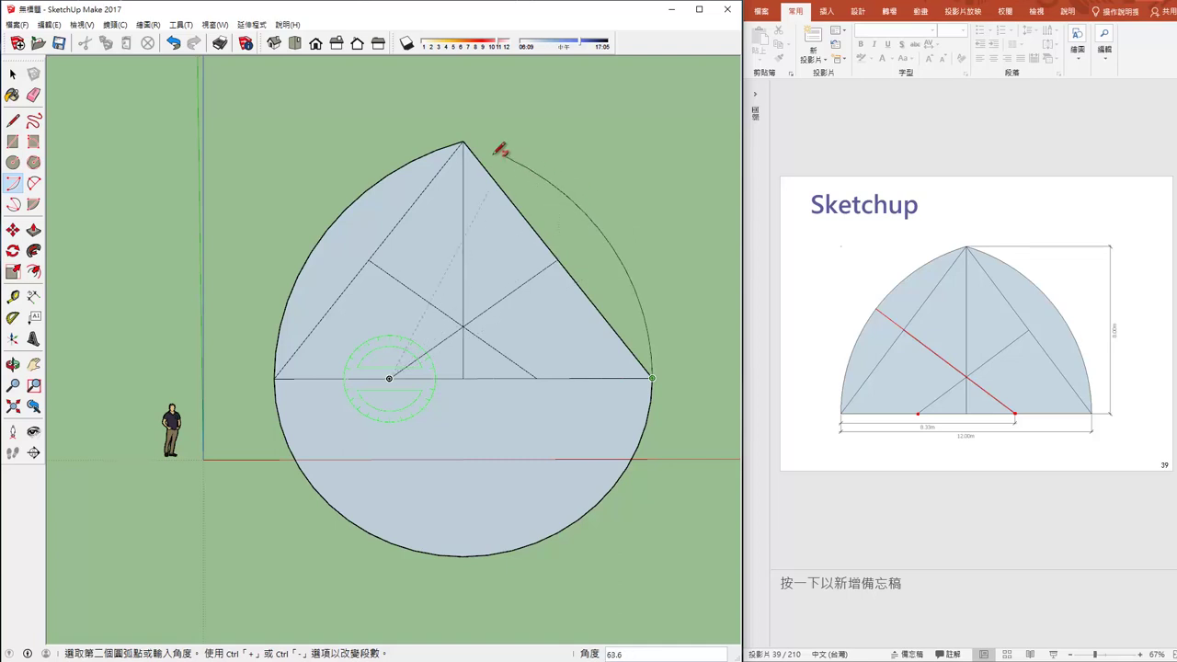
{"action": "left_click", "coordinate": [463, 143]}
{"action": "key", "text": "space"}
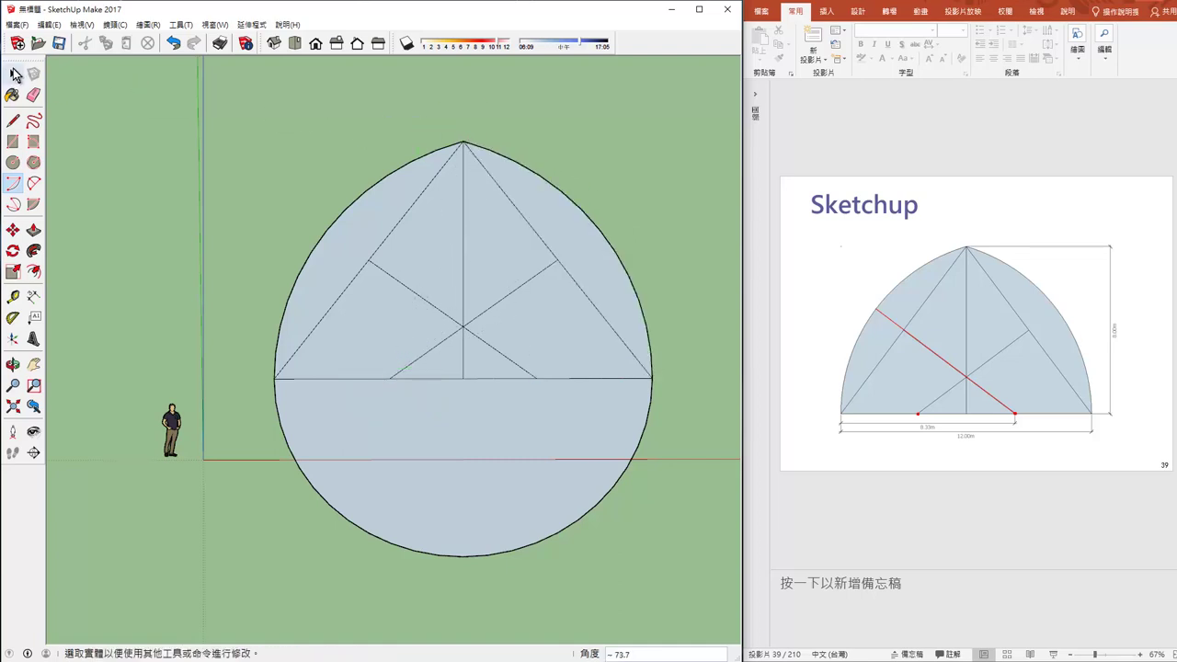
{"action": "left_click", "coordinate": [33, 95]}
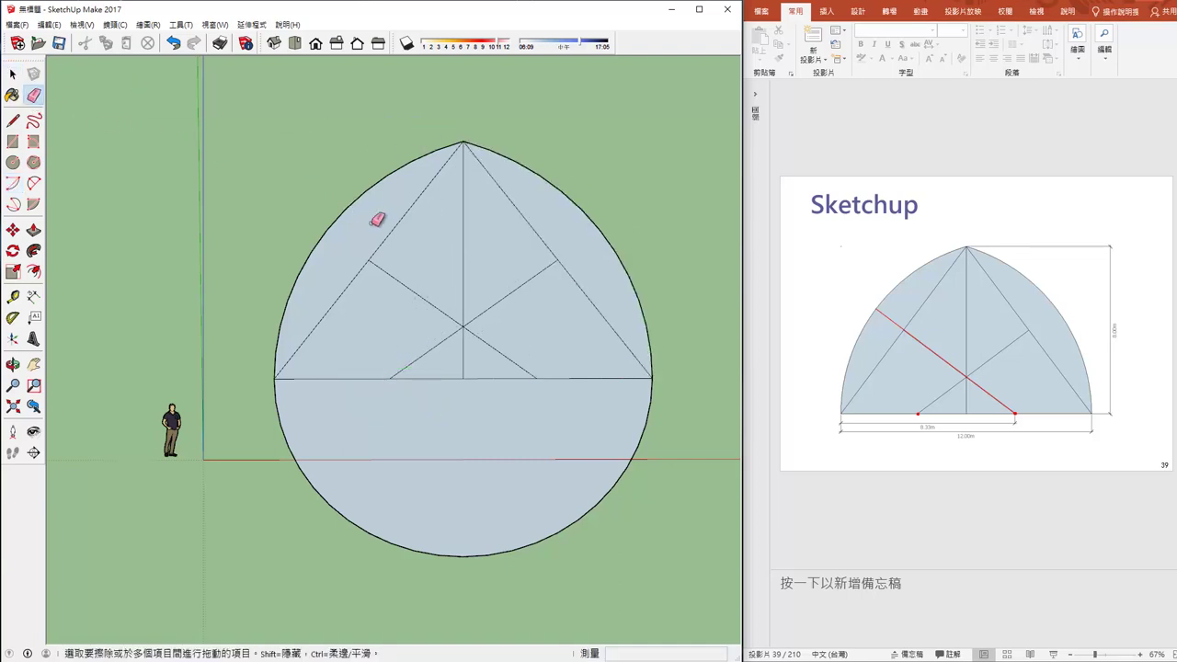
- Erase the construction lines, diagonals, centre line and lower half-circle, leaving the pointed-arch face
{"action": "mouse_move", "coordinate": [382, 217]}
{"action": "left_mouse_down"}
{"action": "mouse_move", "coordinate": [392, 290]}
{"action": "mouse_move", "coordinate": [375, 277]}
{"action": "left_mouse_up"}
{"action": "left_click", "coordinate": [434, 351]}
{"action": "mouse_move", "coordinate": [416, 346]}
{"action": "left_mouse_down"}
{"action": "mouse_move", "coordinate": [491, 338]}
{"action": "mouse_move", "coordinate": [499, 315]}
{"action": "left_mouse_up"}
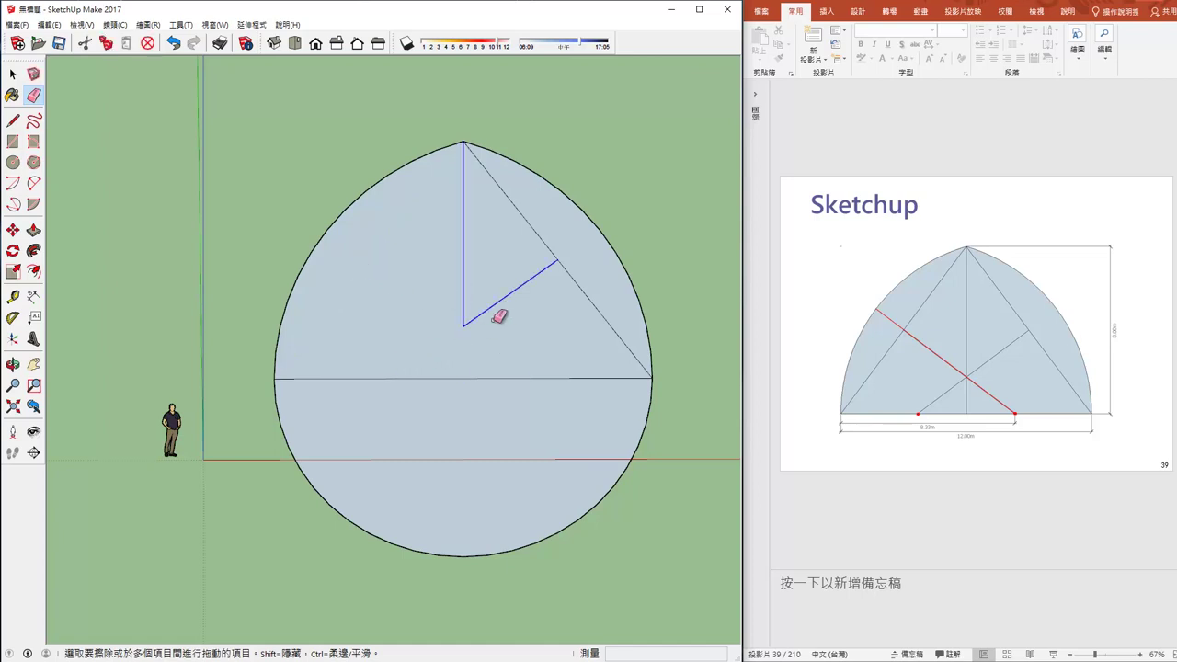
{"action": "left_click", "coordinate": [560, 264]}
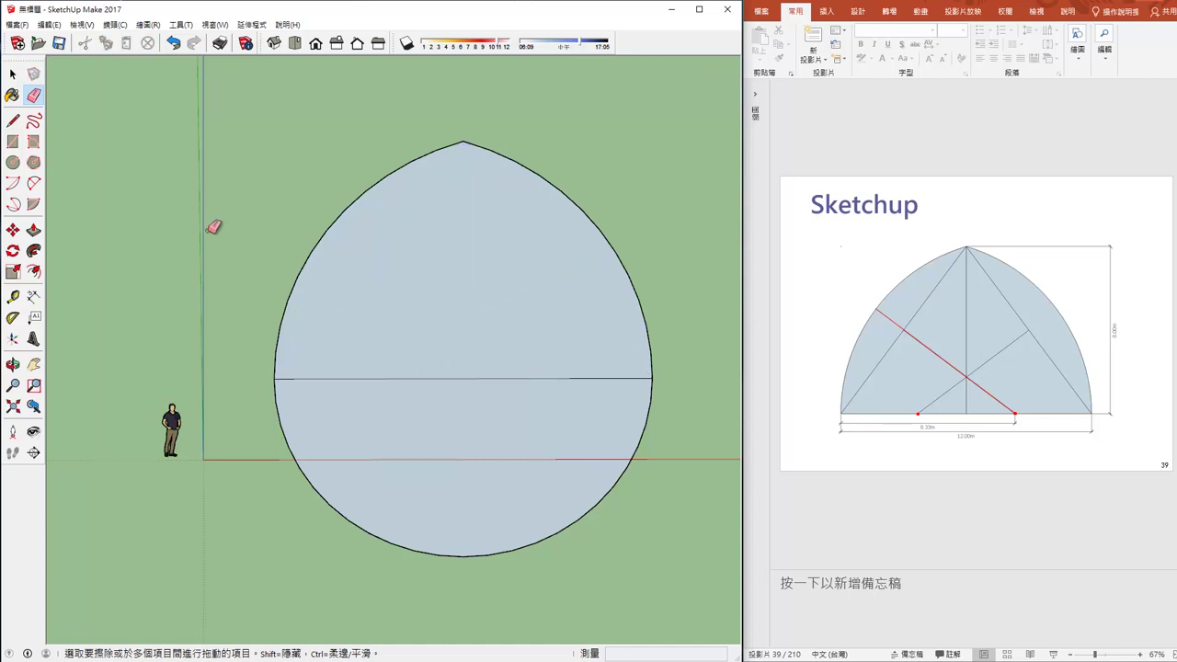
{"action": "left_click", "coordinate": [364, 529]}
{"action": "mouse_move", "coordinate": [396, 533]}
{"action": "middle_mouse_down"}
{"action": "mouse_move", "coordinate": [512, 525]}
{"action": "mouse_move", "coordinate": [360, 539]}
{"action": "mouse_move", "coordinate": [317, 525]}
{"action": "middle_mouse_up"}
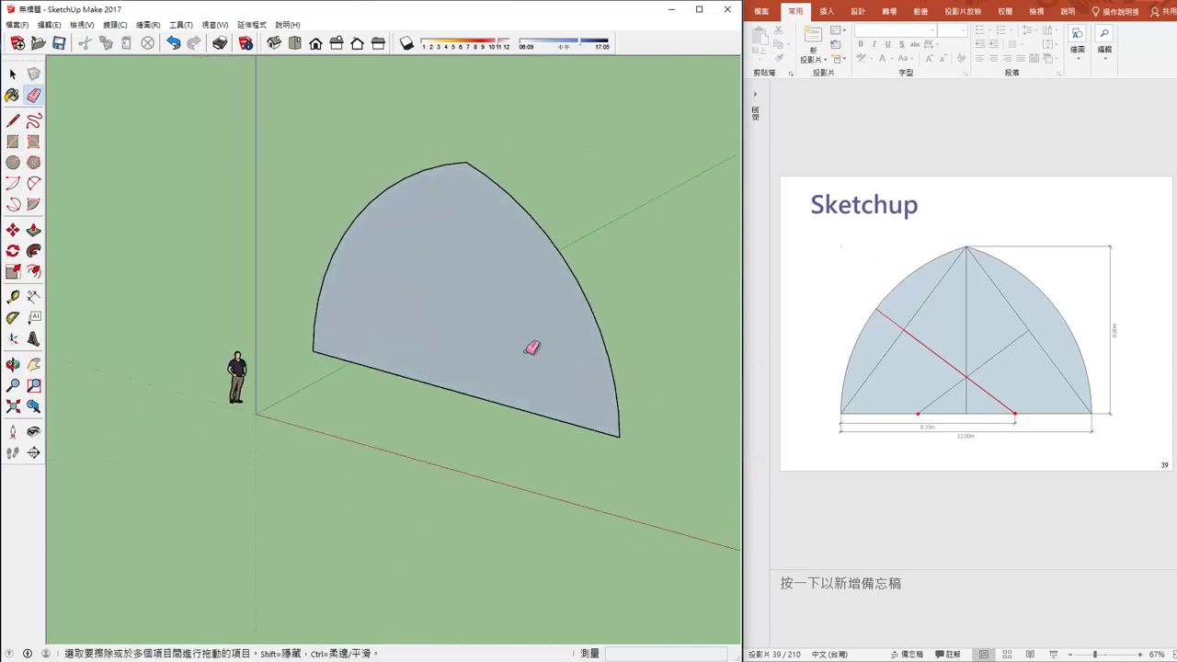
{"action": "left_click", "coordinate": [33, 271]}
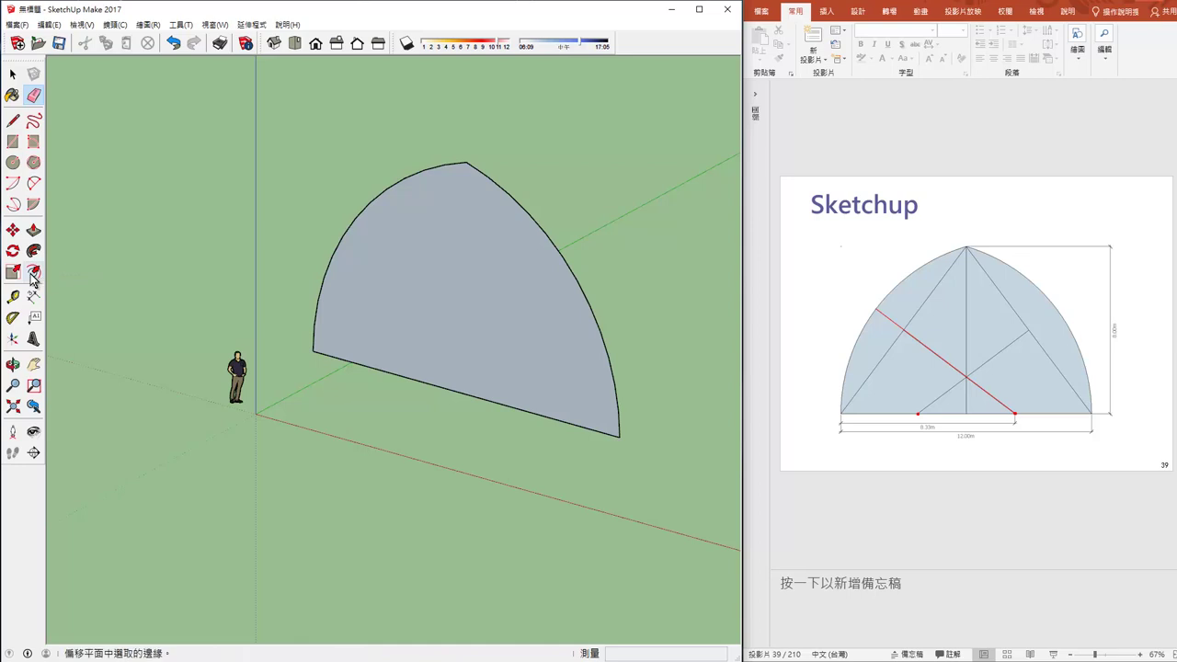
{"action": "left_click", "coordinate": [463, 193]}
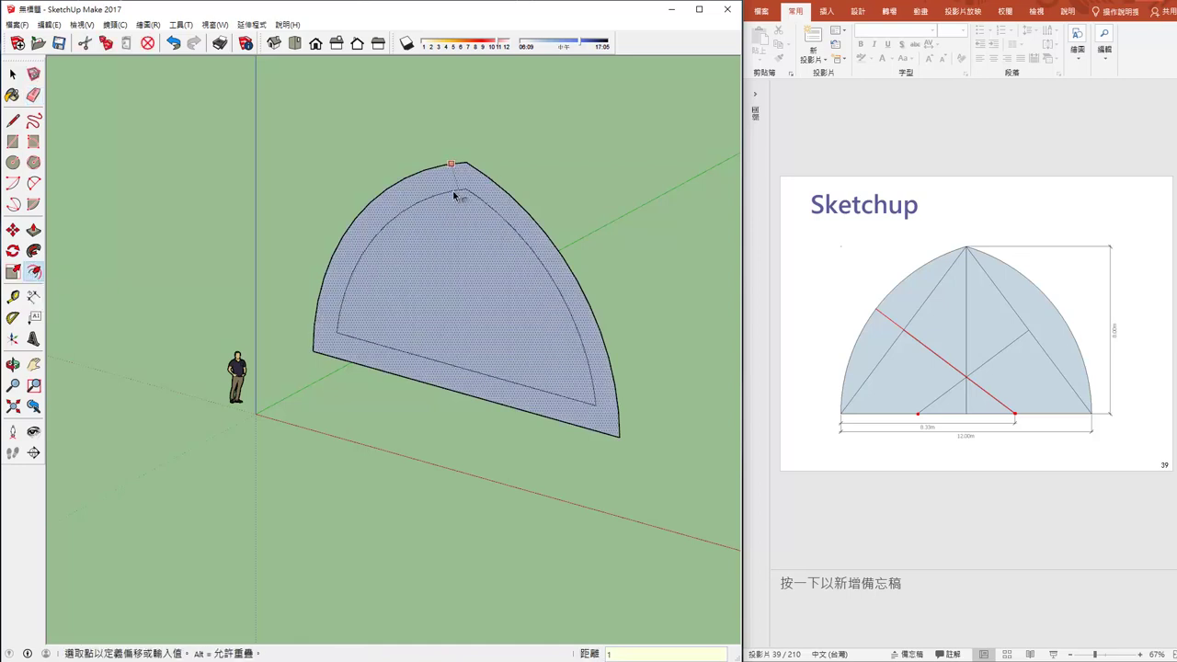
{"action": "left_click", "coordinate": [455, 195]}
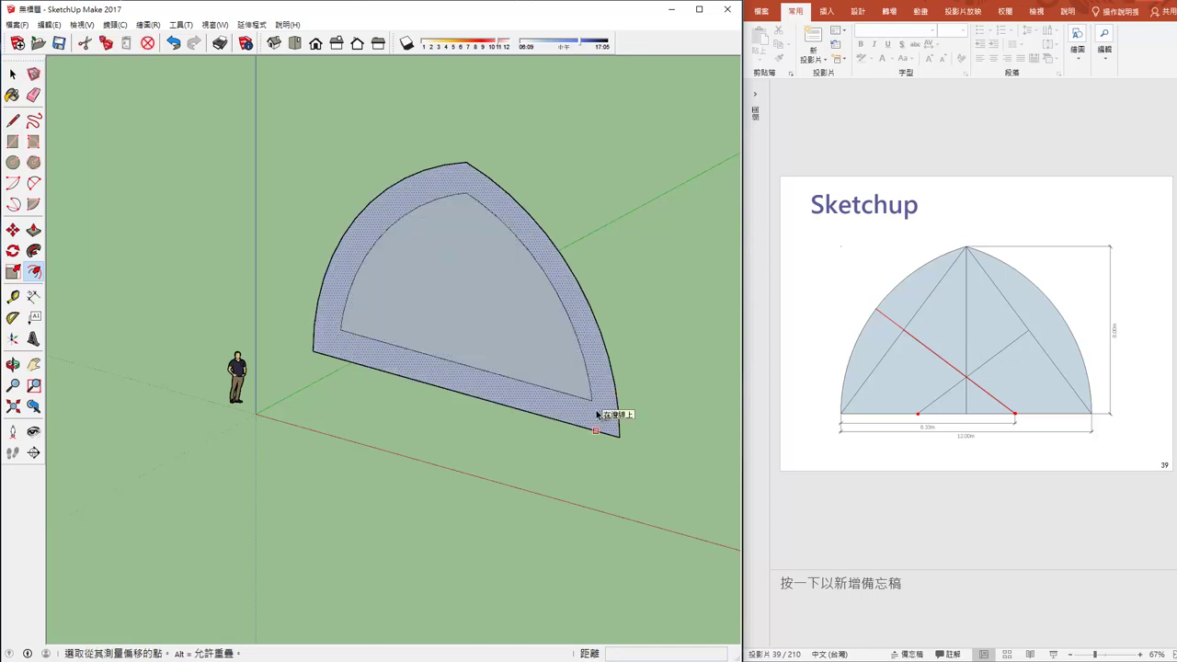
{"action": "scroll", "coordinate": [598, 419], "scroll_direction": "up", "scroll_amount": 2}
{"action": "scroll", "coordinate": [607, 395], "scroll_direction": "up", "scroll_amount": 2}
{"action": "scroll", "coordinate": [597, 375], "scroll_direction": "up", "scroll_amount": 2}
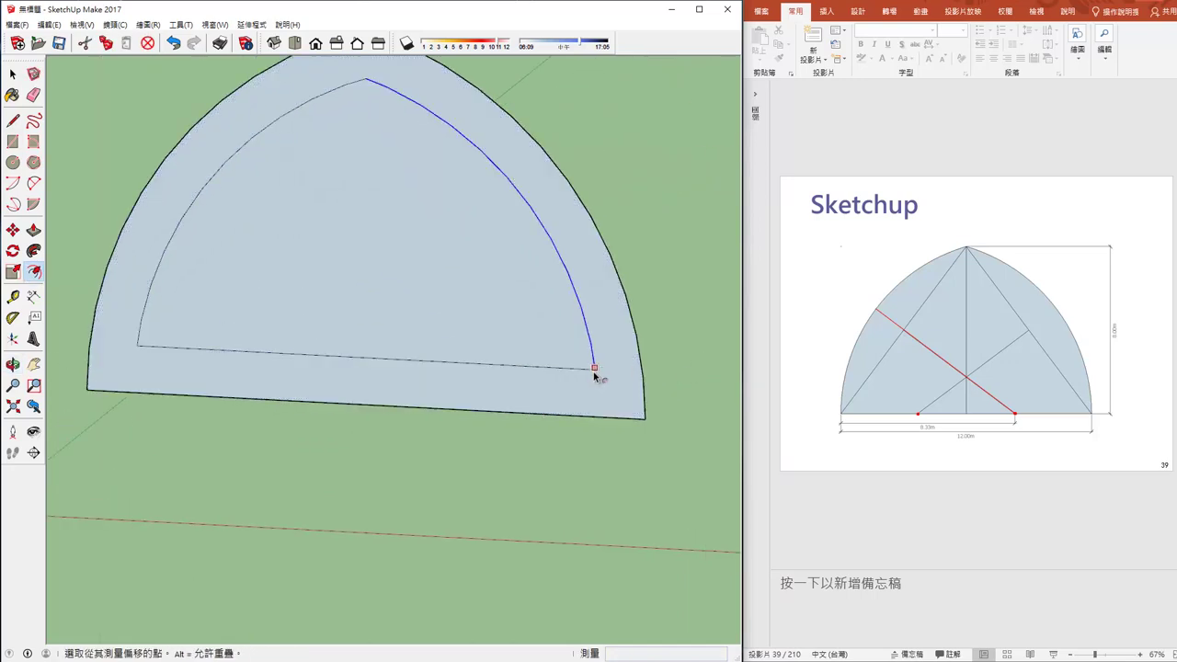
{"action": "left_click", "coordinate": [596, 385]}
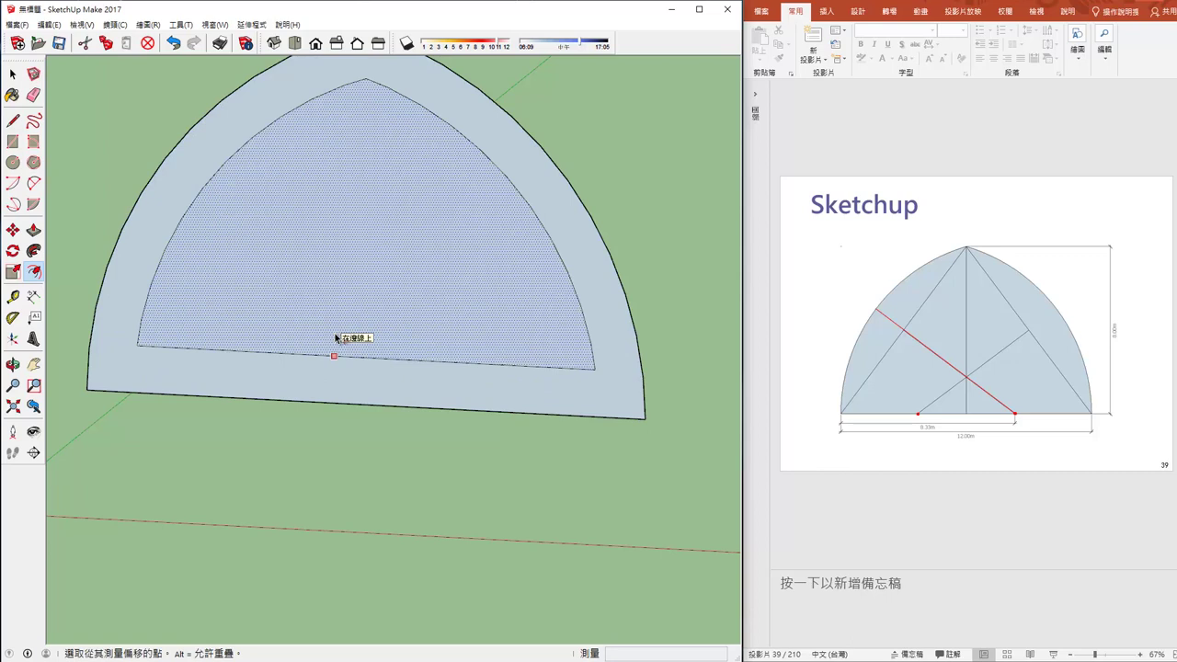
{"action": "key", "text": "Escape"}
{"action": "scroll", "coordinate": [336, 338], "scroll_direction": "down", "scroll_amount": 2}
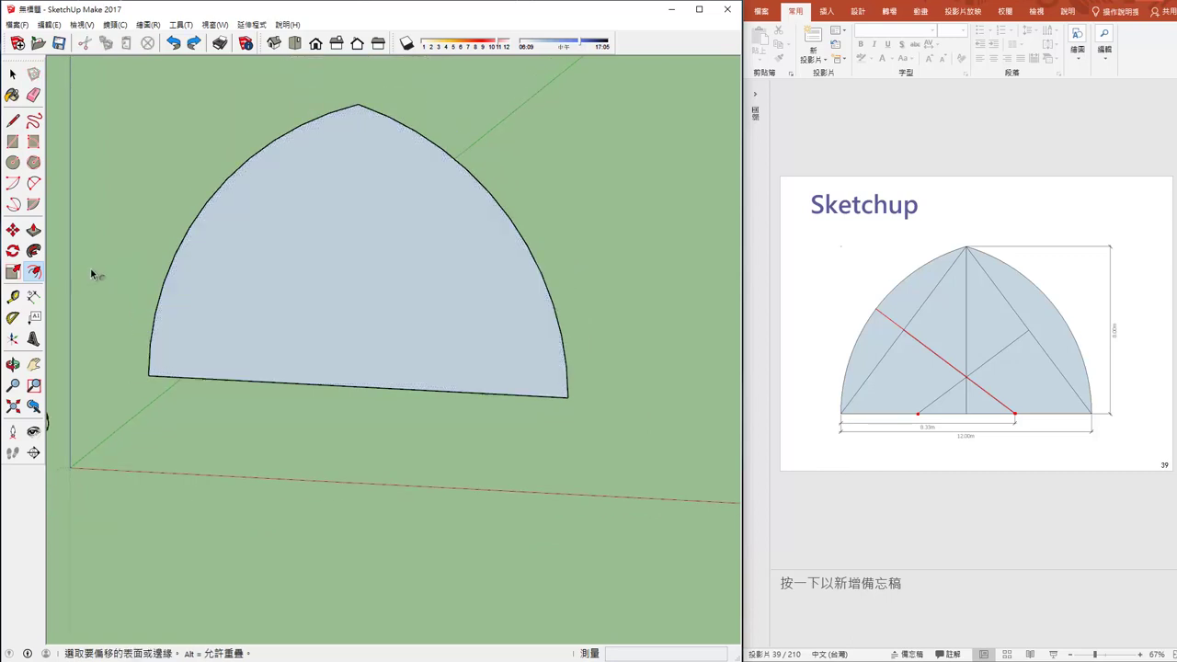
{"action": "left_click", "coordinate": [13, 120]}
- Add a section with 4 m vertical sides under the arch and erase the dividing edge
{"action": "left_click", "coordinate": [148, 374]}
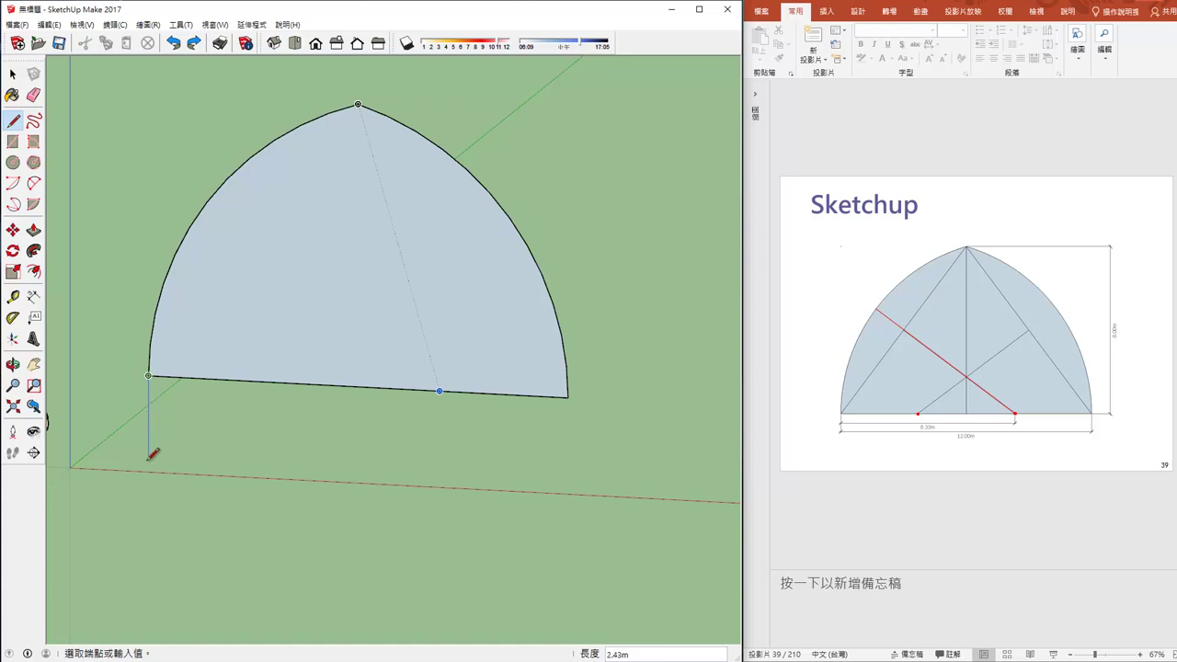
{"action": "type", "text": "4"}
{"action": "key", "text": "Return"}
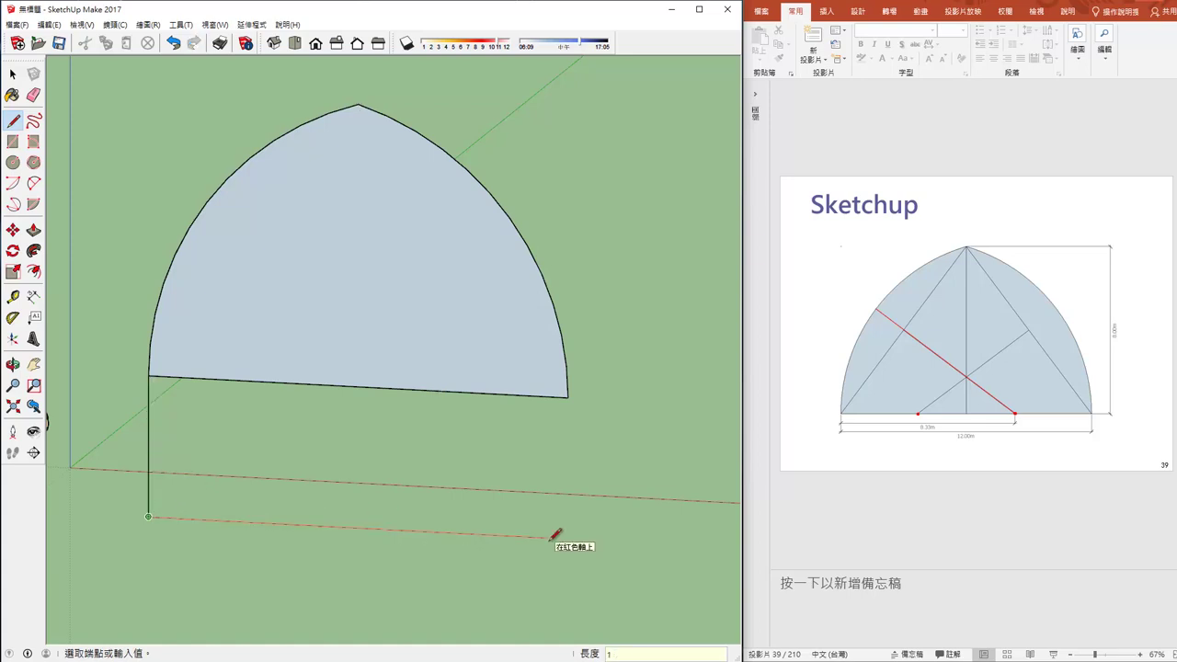
{"action": "type", "text": "2"}
{"action": "key", "text": "Return"}
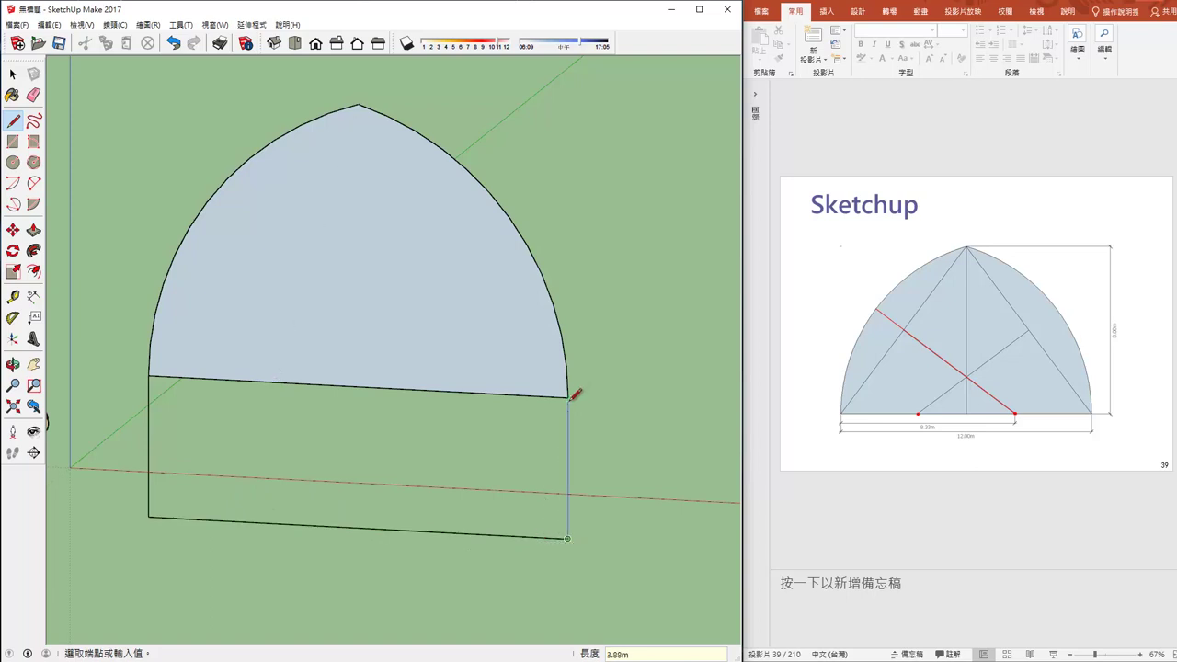
{"action": "type", "text": "4.00m"}
{"action": "key", "text": "Return"}
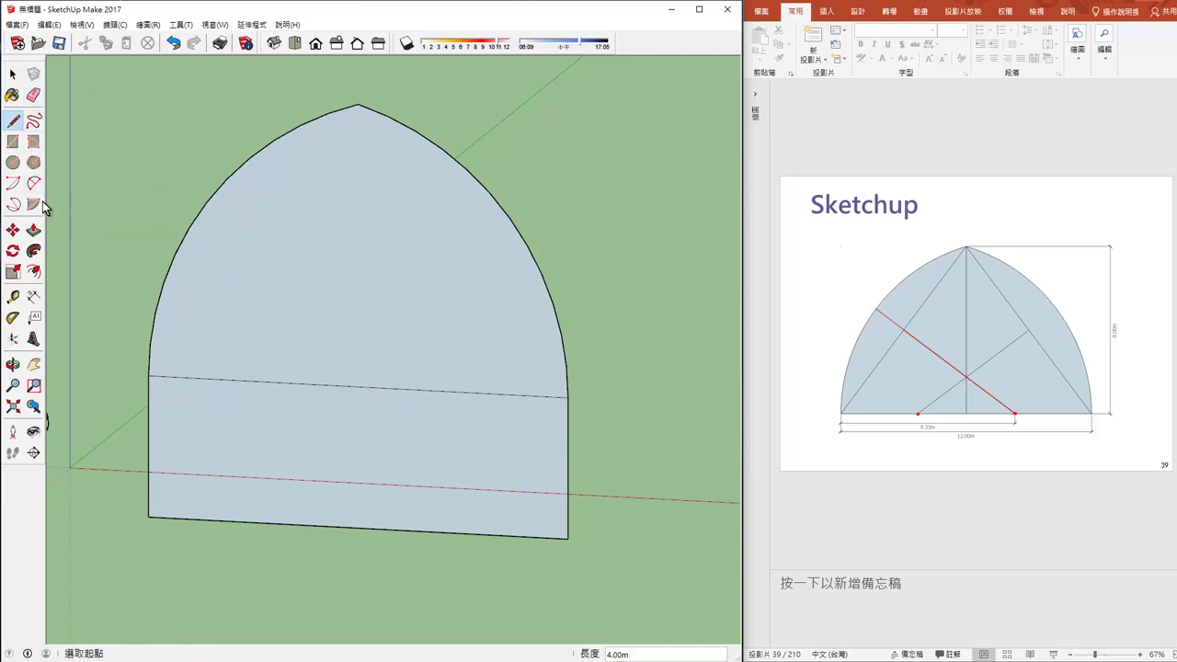
{"action": "left_click", "coordinate": [33, 95]}
{"action": "left_click", "coordinate": [184, 375]}
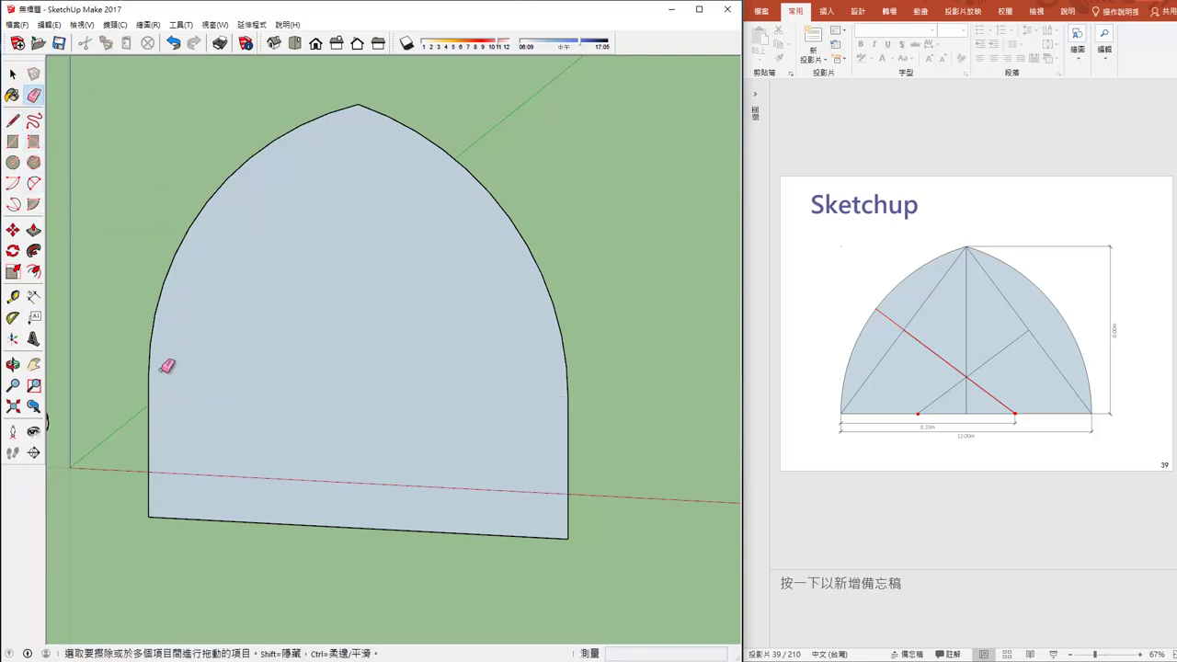
{"action": "middle_click_drag", "start_coordinate": [365, 367], "coordinate": [300, 383]}
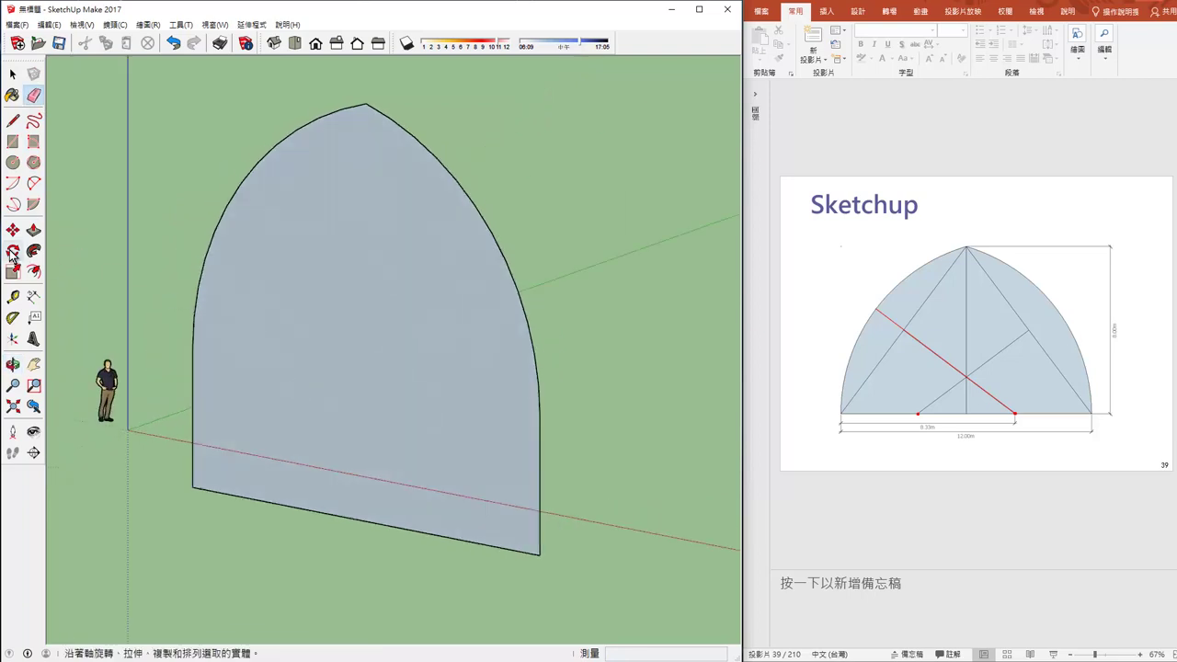
- Offset the tall arch face's outline inward by 1 m to form a border band
{"action": "left_click", "coordinate": [34, 271]}
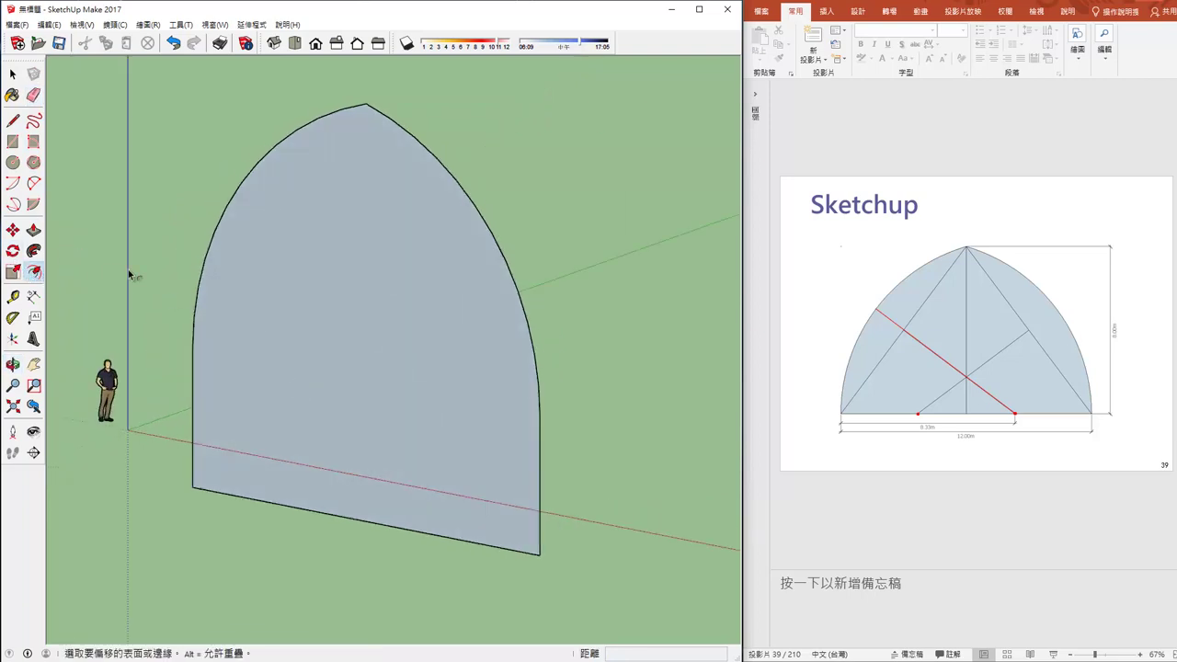
{"action": "left_click", "coordinate": [250, 195]}
{"action": "left_click", "coordinate": [232, 197]}
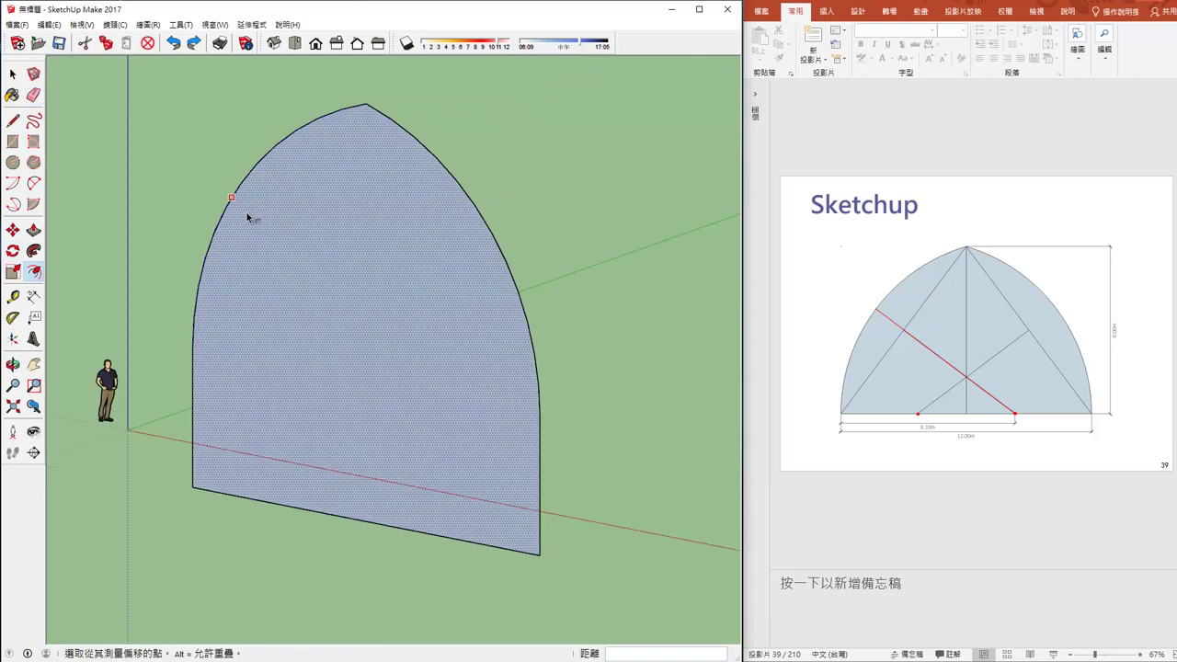
{"action": "left_click", "coordinate": [258, 223]}
{"action": "type", "text": "1"}
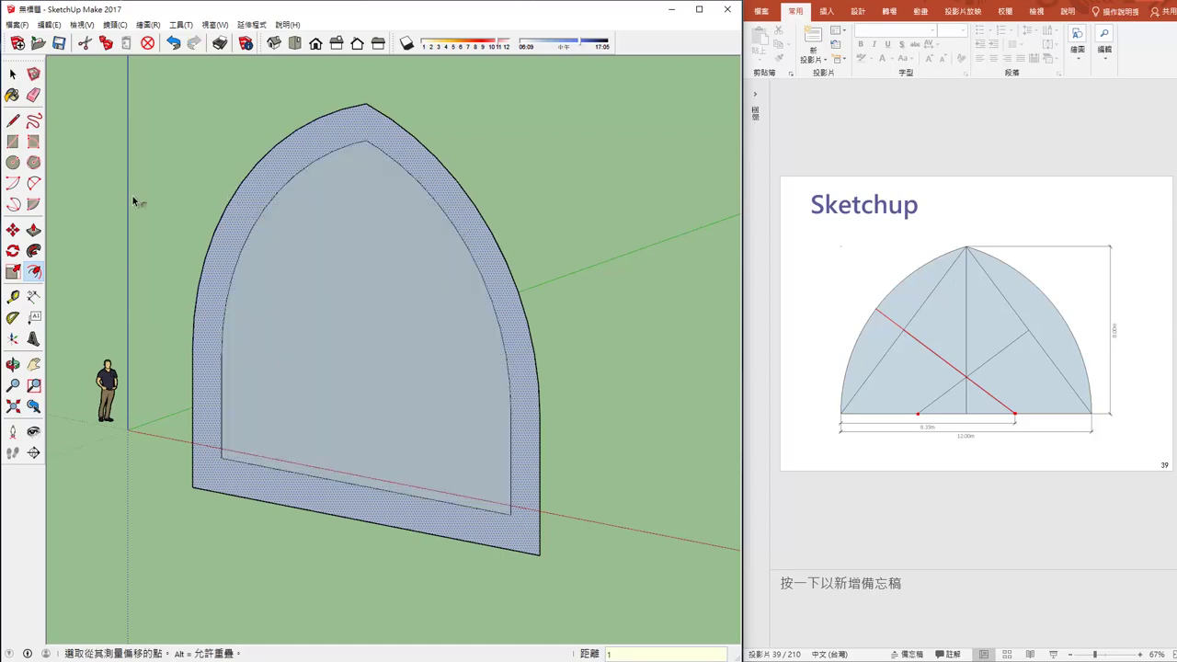
{"action": "key", "text": "space"}
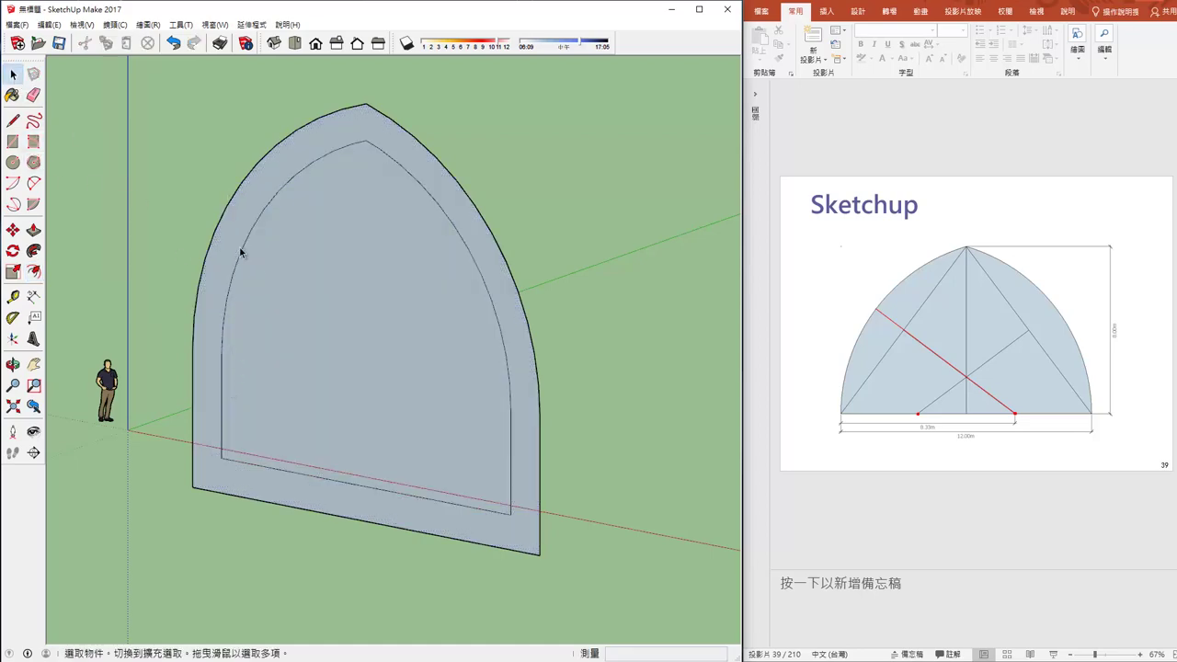
{"action": "left_click", "coordinate": [13, 120]}
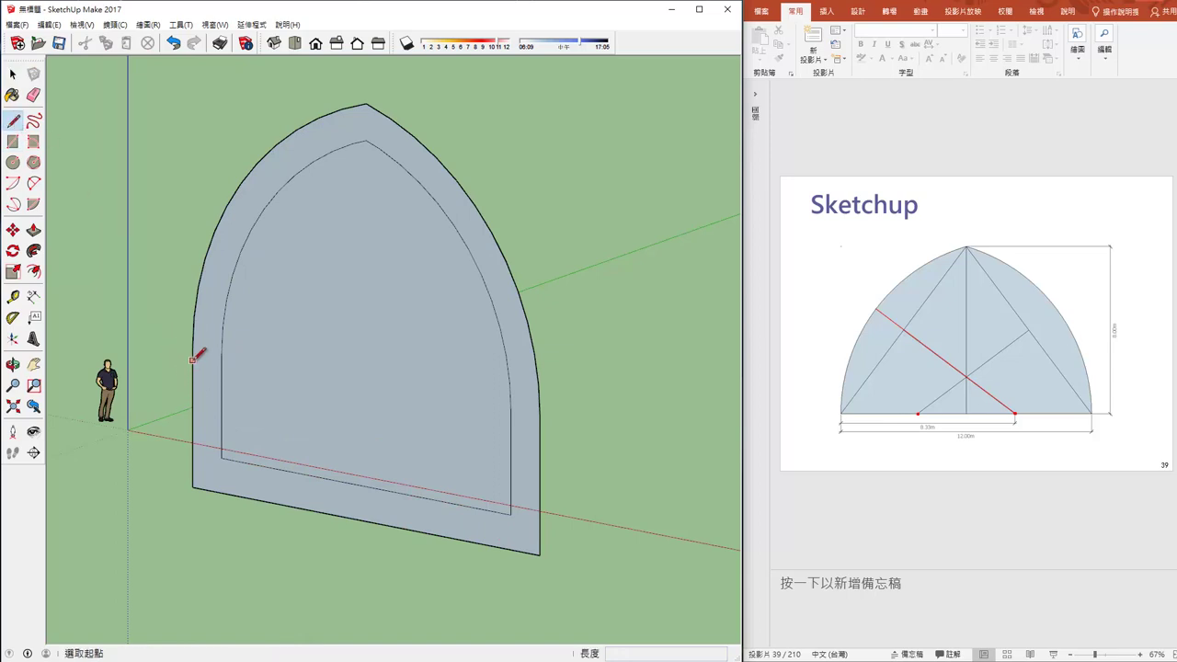
- Draw a horizontal line across the arch and check the 4.00 m height below it with Dimension
{"action": "left_click", "coordinate": [192, 349]}
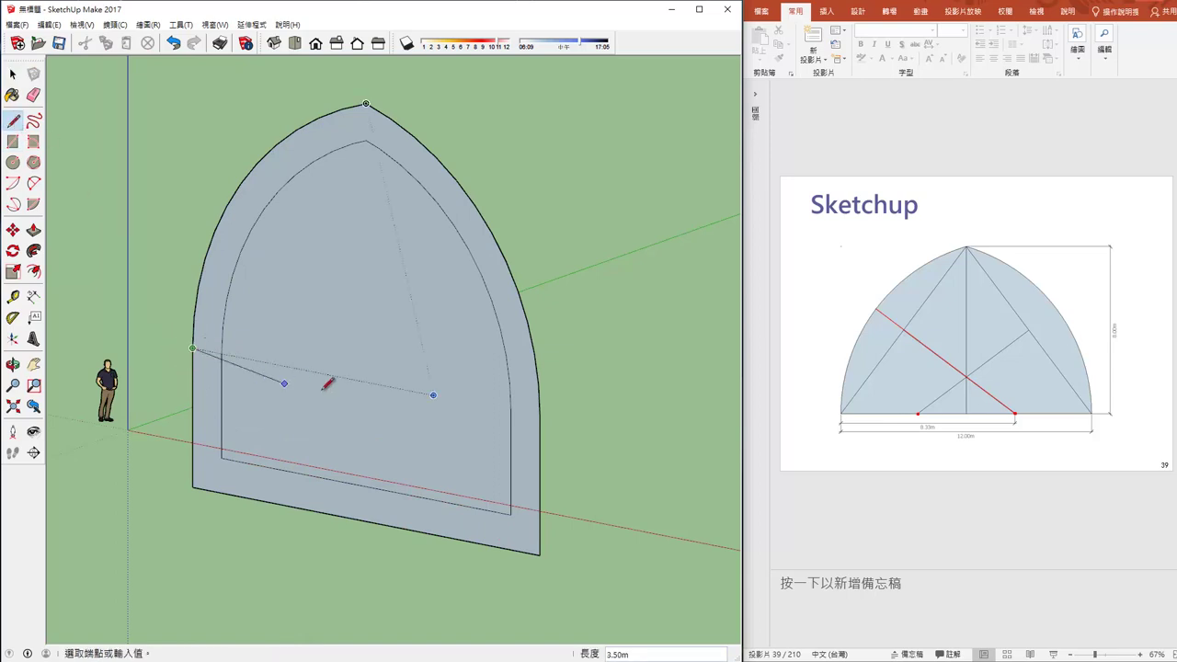
{"action": "left_click", "coordinate": [539, 416]}
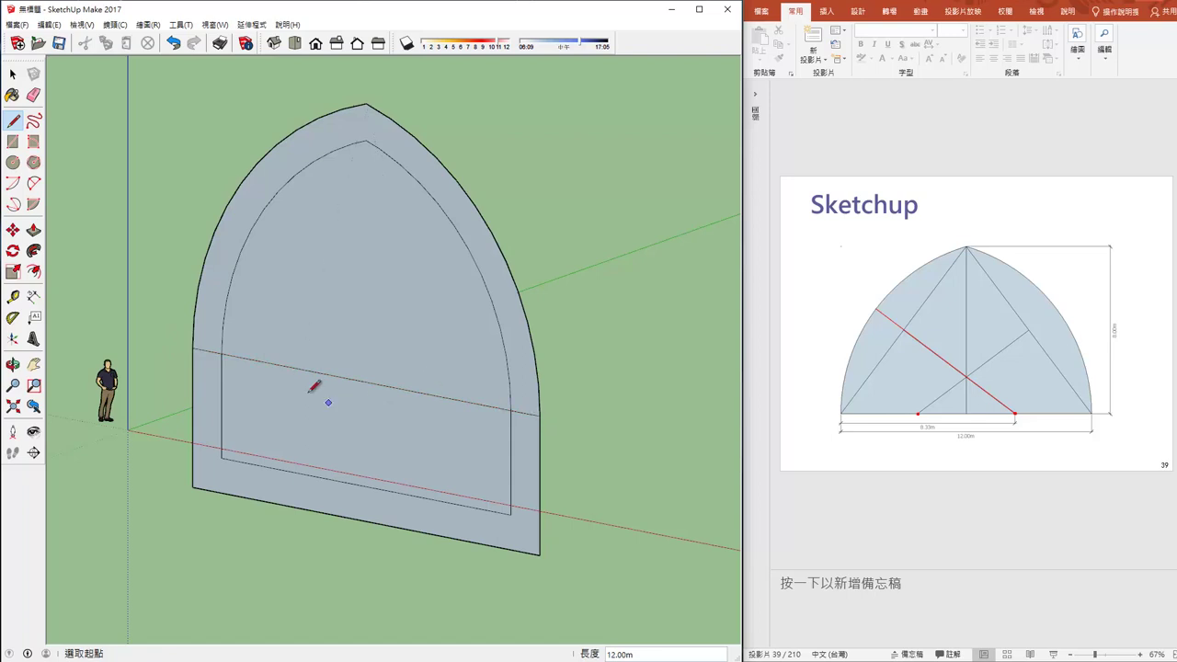
{"action": "left_click", "coordinate": [33, 296]}
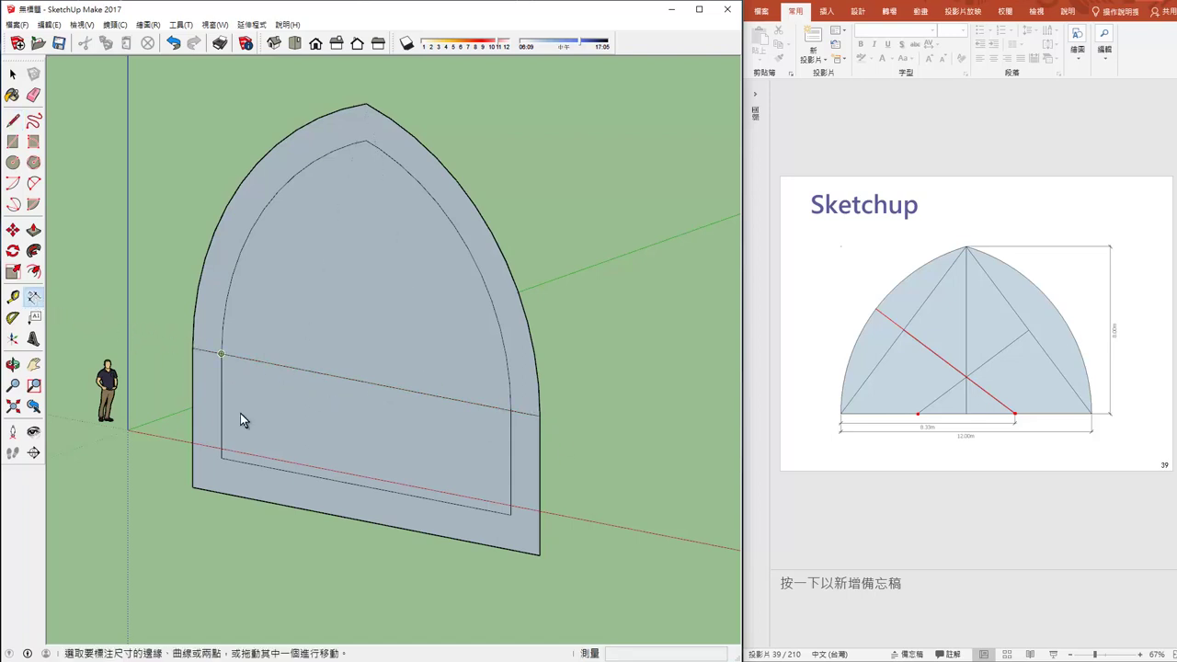
{"action": "scroll", "coordinate": [190, 382], "scroll_direction": "up", "scroll_amount": 2}
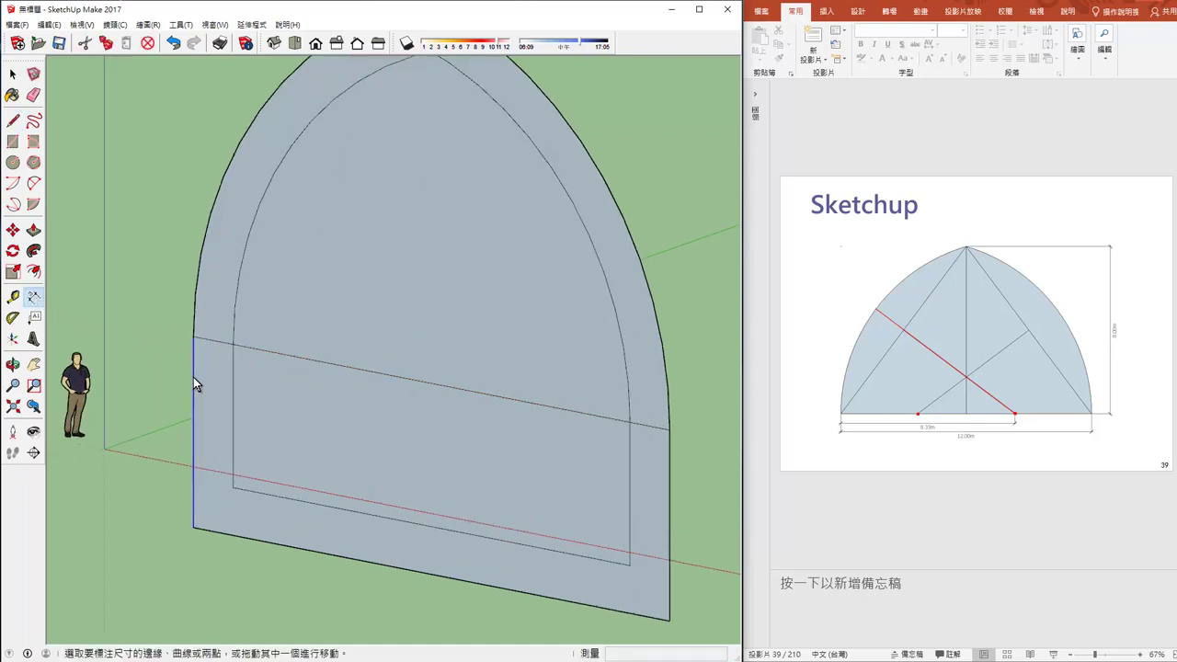
{"action": "left_click", "coordinate": [193, 377]}
{"action": "key", "text": "Escape"}
{"action": "scroll", "coordinate": [221, 474], "scroll_direction": "down", "scroll_amount": 3}
- Erase the vertical, bottom and side edges of the lower rectangular panel
{"action": "left_click", "coordinate": [33, 94]}
{"action": "left_click_drag", "start_coordinate": [196, 386], "coordinate": [237, 413]}
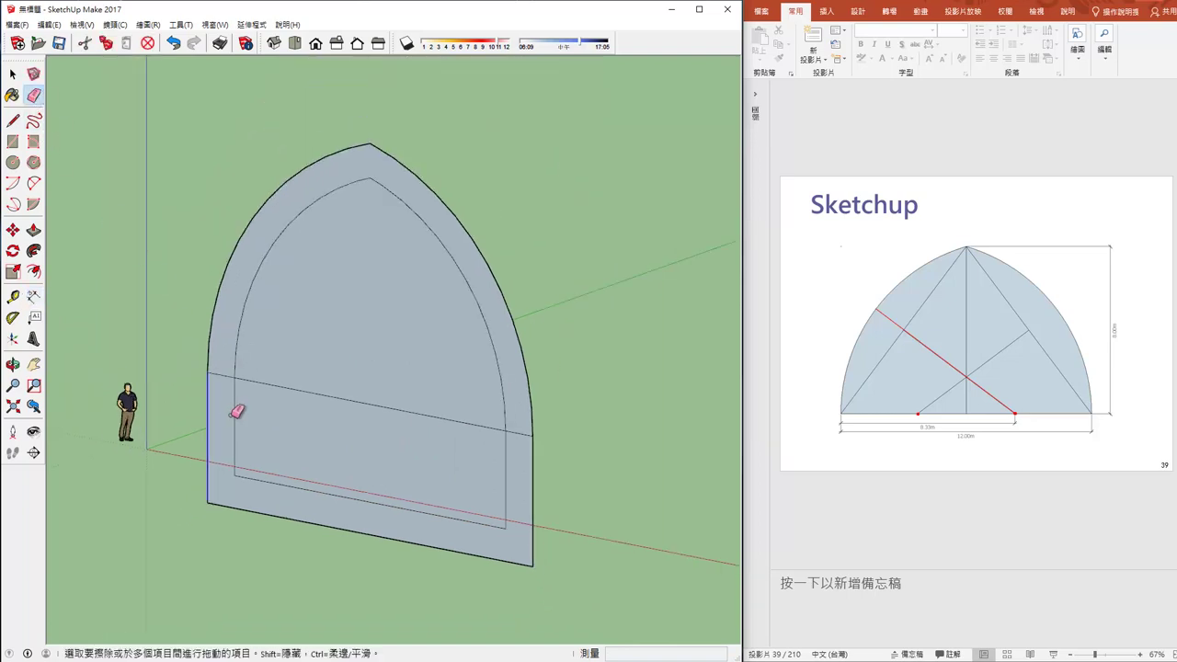
{"action": "left_click_drag", "start_coordinate": [340, 468], "coordinate": [388, 548]}
{"action": "mouse_move", "coordinate": [512, 488]}
{"action": "left_mouse_down"}
{"action": "mouse_move", "coordinate": [548, 503]}
{"action": "mouse_move", "coordinate": [488, 557]}
{"action": "mouse_move", "coordinate": [515, 499]}
{"action": "left_mouse_up"}
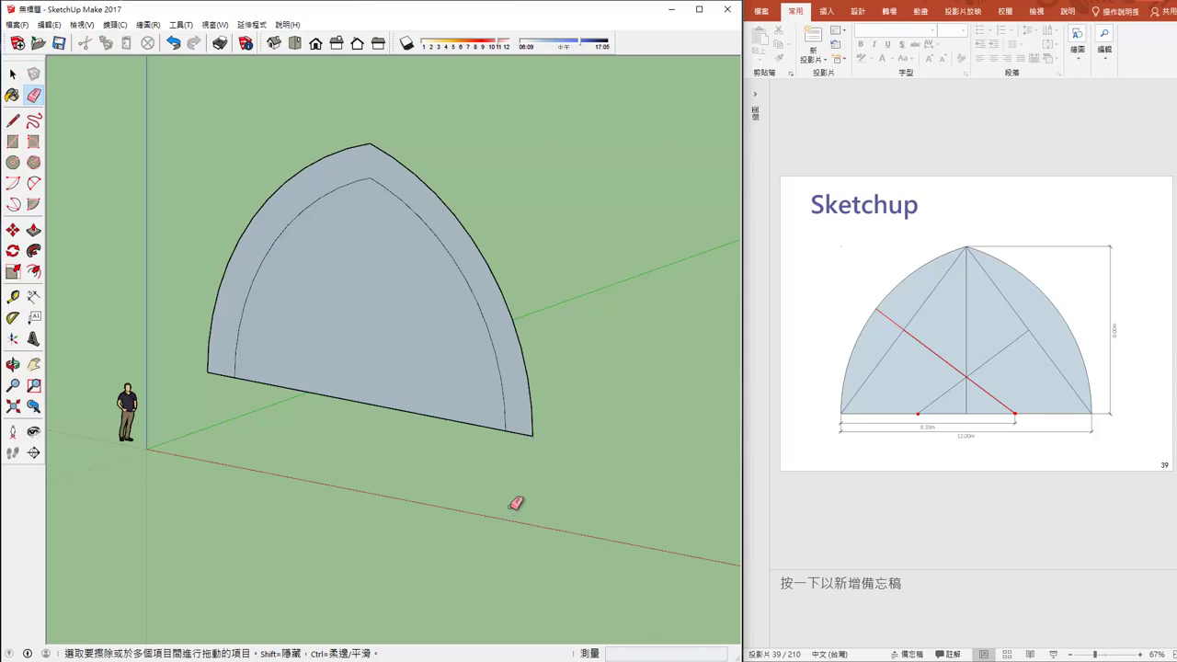
{"action": "mouse_move", "coordinate": [515, 500]}
{"action": "middle_mouse_down"}
{"action": "mouse_move", "coordinate": [423, 523]}
{"action": "mouse_move", "coordinate": [444, 533]}
{"action": "middle_mouse_up"}
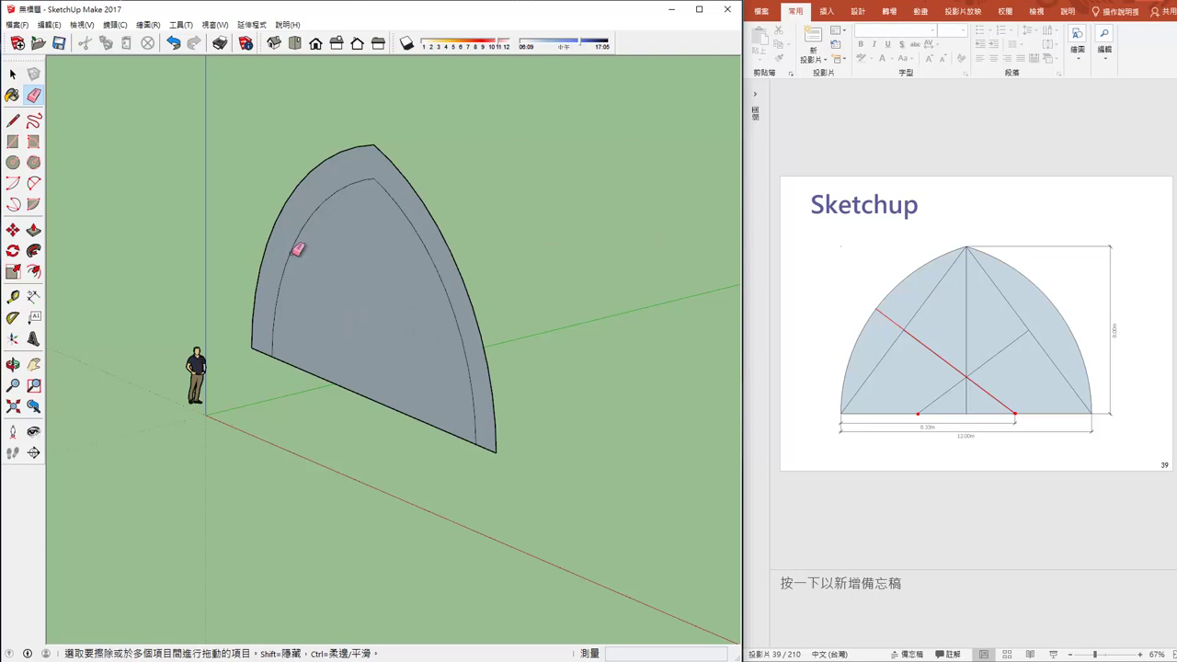
- Push/Pull the pointed-arch band 12 m deep into a hollow barrel vault
{"action": "left_click", "coordinate": [33, 234]}
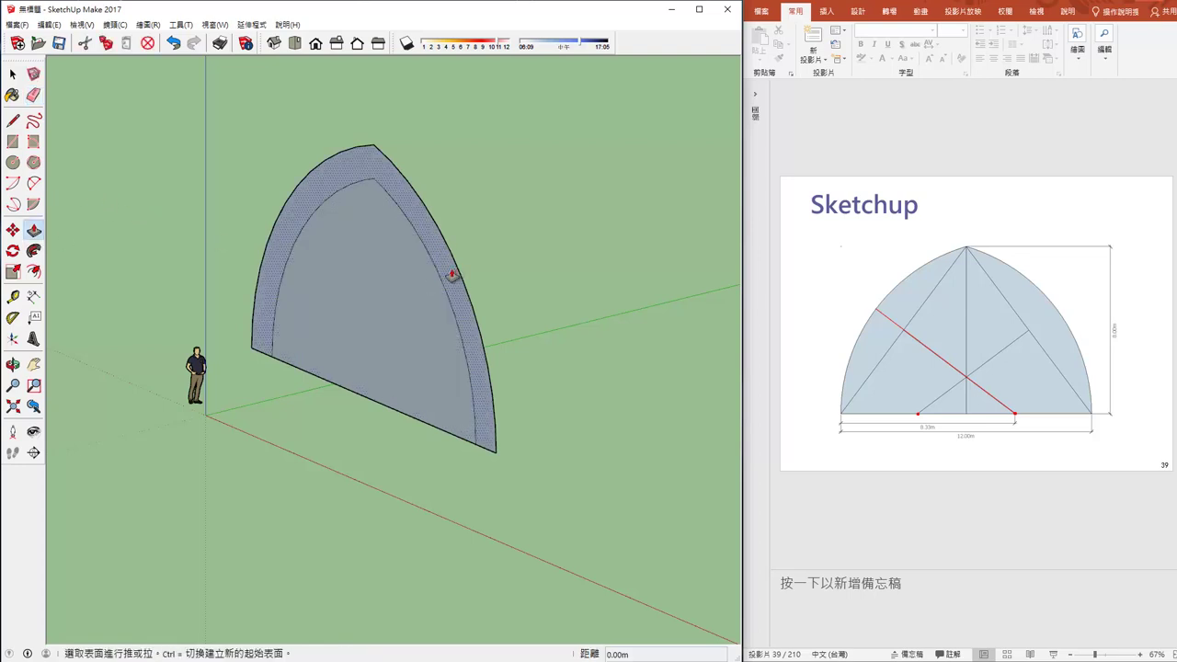
{"action": "left_click", "coordinate": [452, 276]}
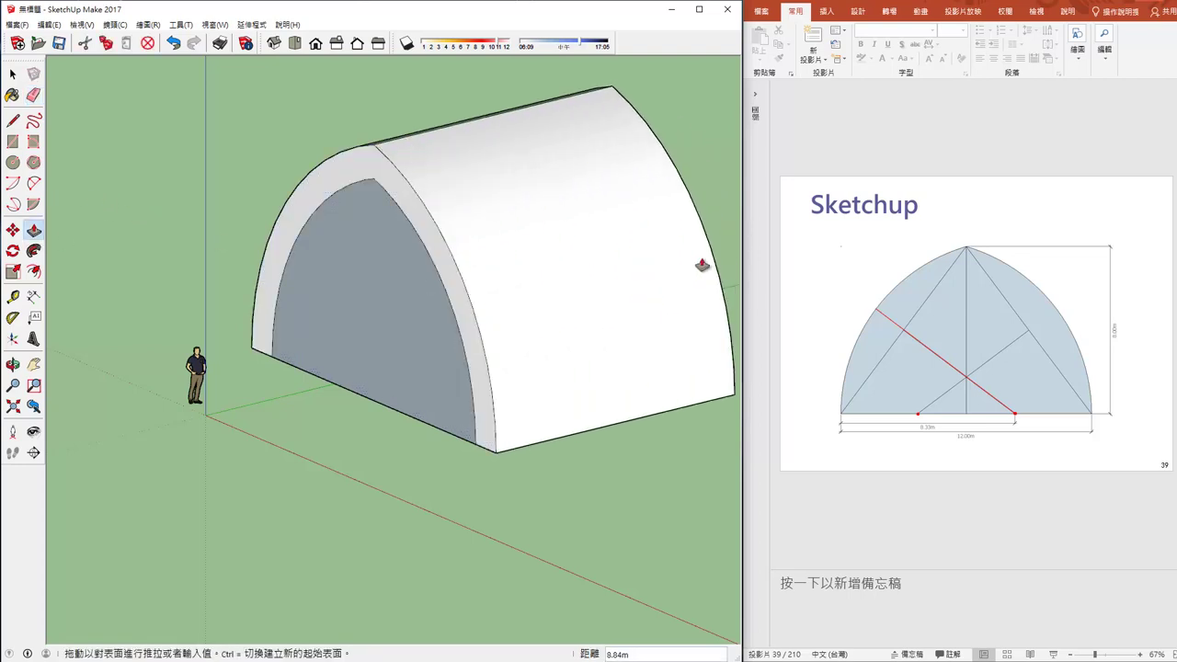
{"action": "type", "text": "12"}
{"action": "key", "text": "Return"}
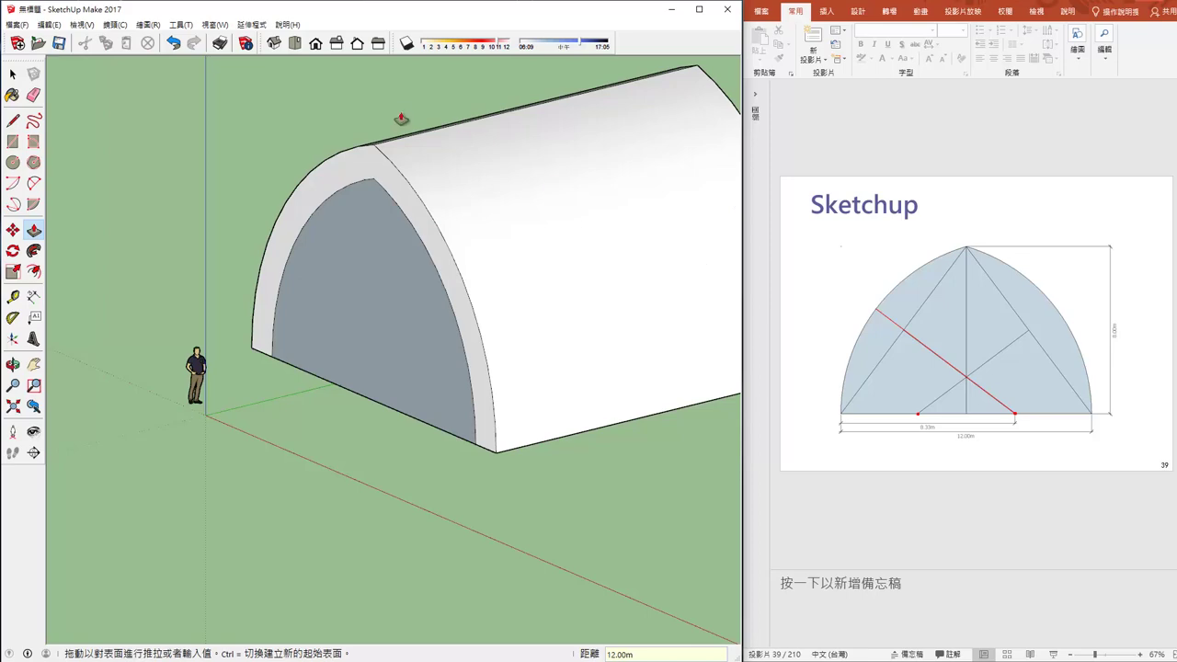
- Look beneath the vault and start a line at its lower corner
{"action": "scroll", "coordinate": [565, 303], "scroll_direction": "down", "scroll_amount": 3}
{"action": "mouse_move", "coordinate": [564, 302]}
{"action": "middle_mouse_down"}
{"action": "mouse_move", "coordinate": [273, 341]}
{"action": "mouse_move", "coordinate": [101, 254]}
{"action": "mouse_move", "coordinate": [499, 364]}
{"action": "mouse_move", "coordinate": [441, 362]}
{"action": "mouse_move", "coordinate": [506, 270]}
{"action": "mouse_move", "coordinate": [469, 363]}
{"action": "mouse_move", "coordinate": [472, 271]}
{"action": "middle_mouse_up"}
{"action": "left_click", "coordinate": [13, 121]}
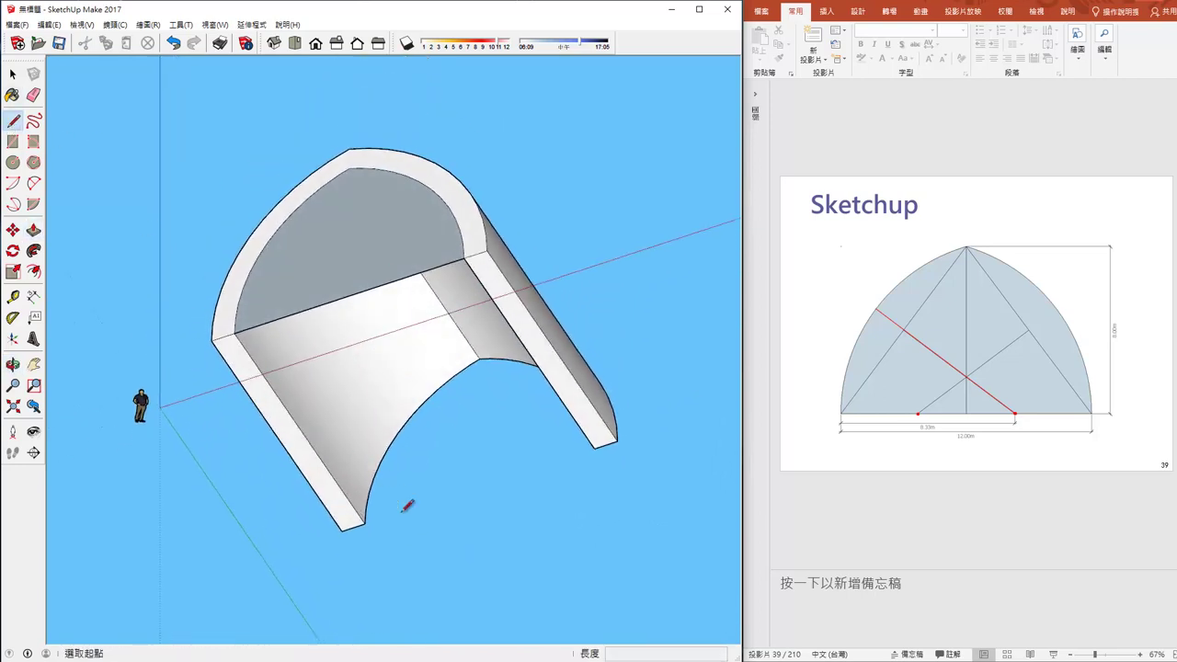
{"action": "left_click", "coordinate": [364, 522]}
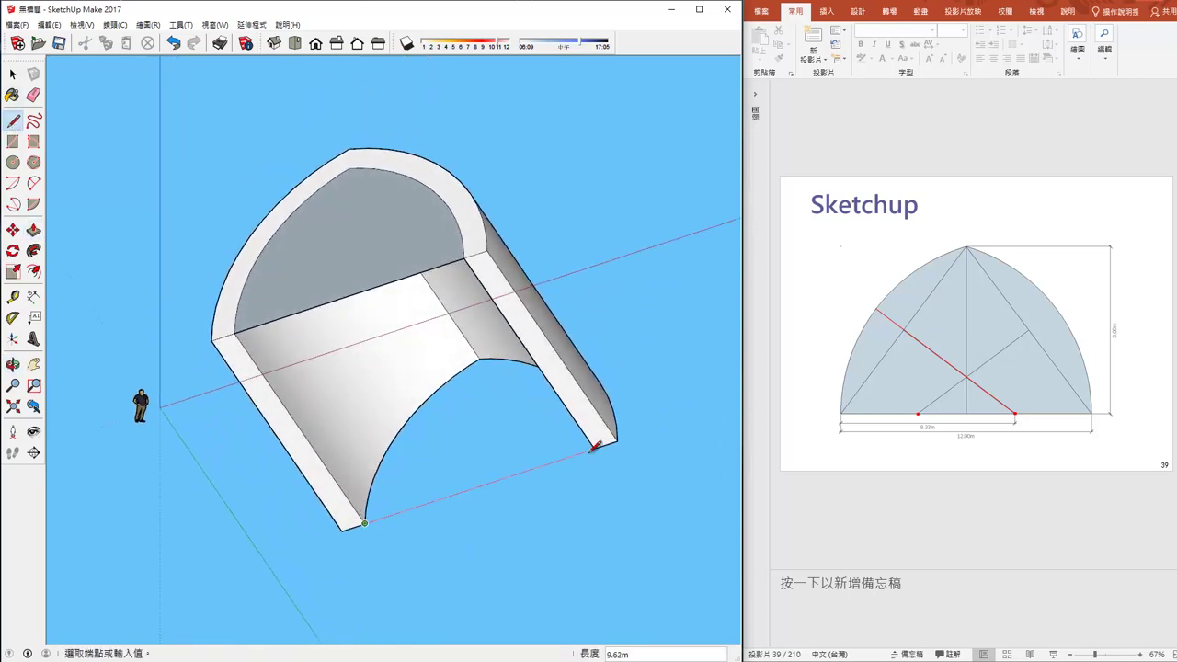
- Close the vault's bottom edge into a floor face and split it with a diagonal line
{"action": "left_click", "coordinate": [595, 448]}
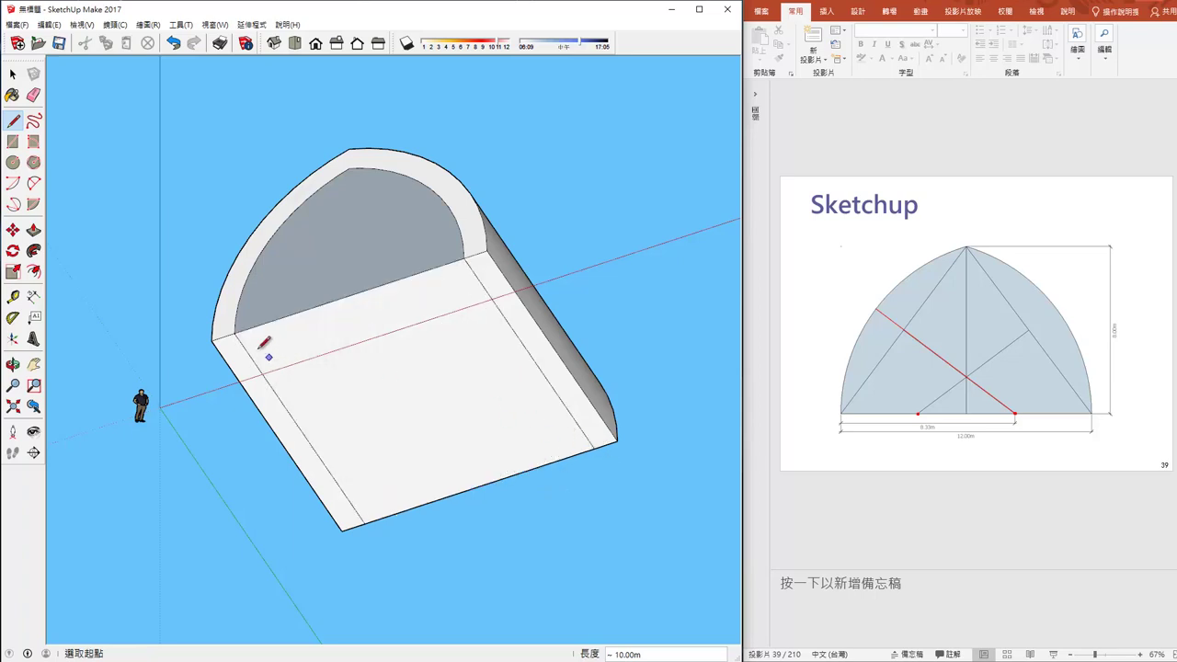
{"action": "left_click", "coordinate": [235, 329]}
{"action": "left_click", "coordinate": [595, 447]}
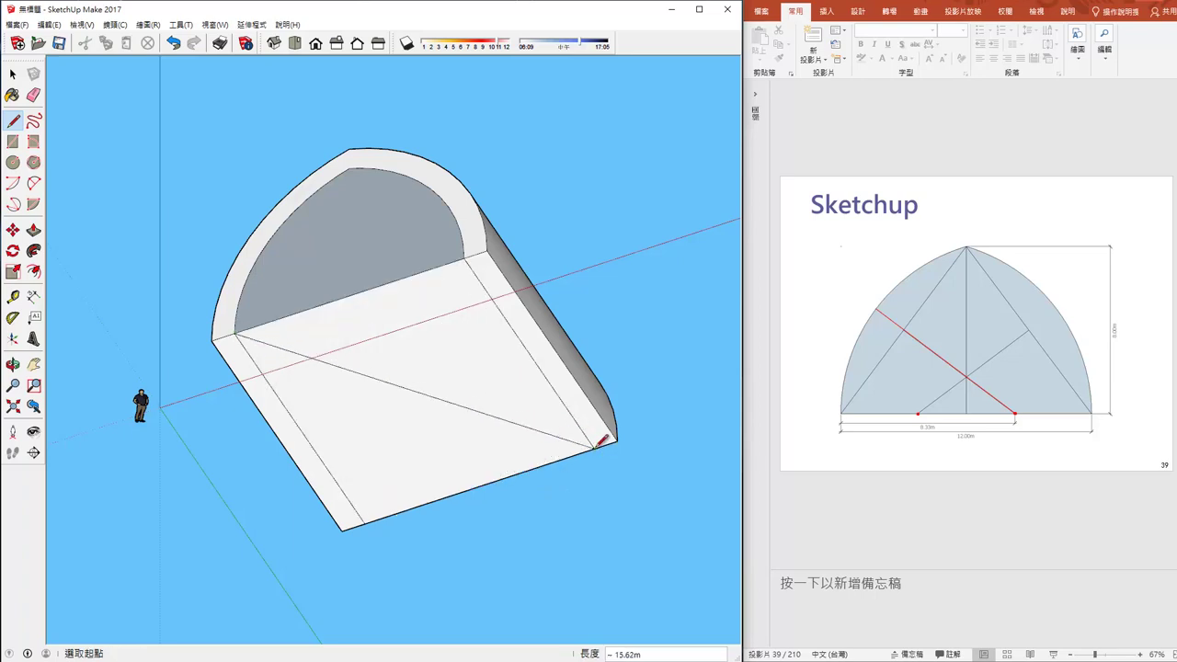
{"action": "mouse_move", "coordinate": [535, 358]}
{"action": "middle_mouse_down"}
{"action": "mouse_move", "coordinate": [521, 441]}
{"action": "mouse_move", "coordinate": [480, 414]}
{"action": "mouse_move", "coordinate": [473, 376]}
{"action": "middle_mouse_up"}
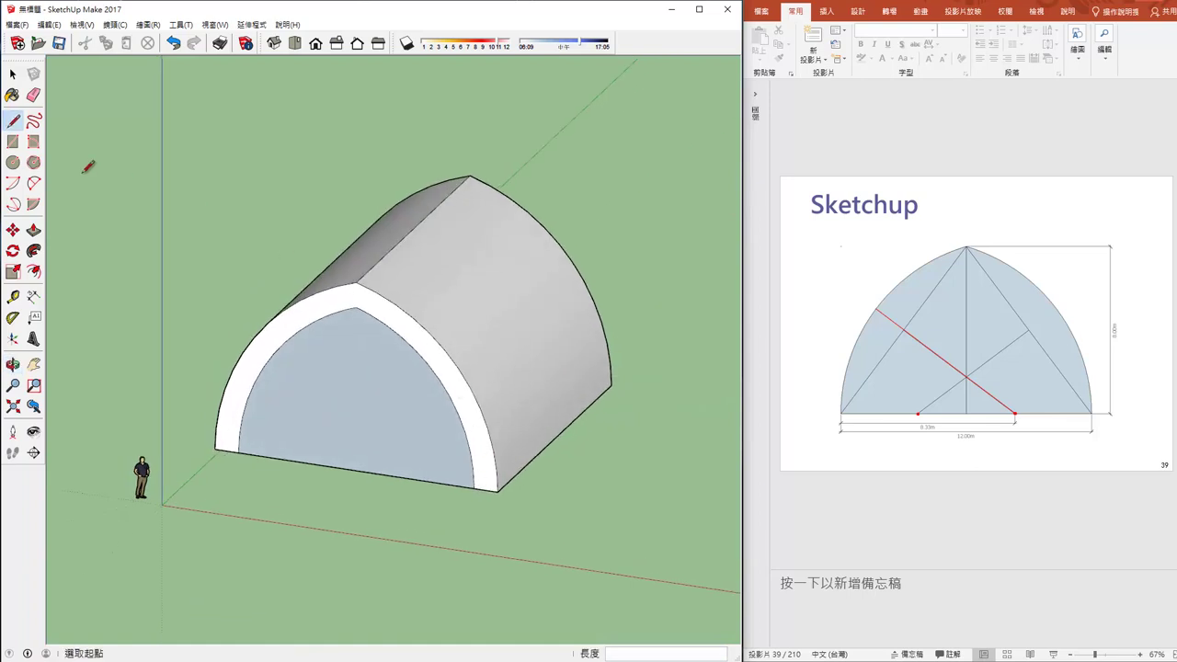
{"action": "left_click", "coordinate": [13, 75]}
{"action": "middle_click_drag", "start_coordinate": [303, 328], "coordinate": [215, 157]}
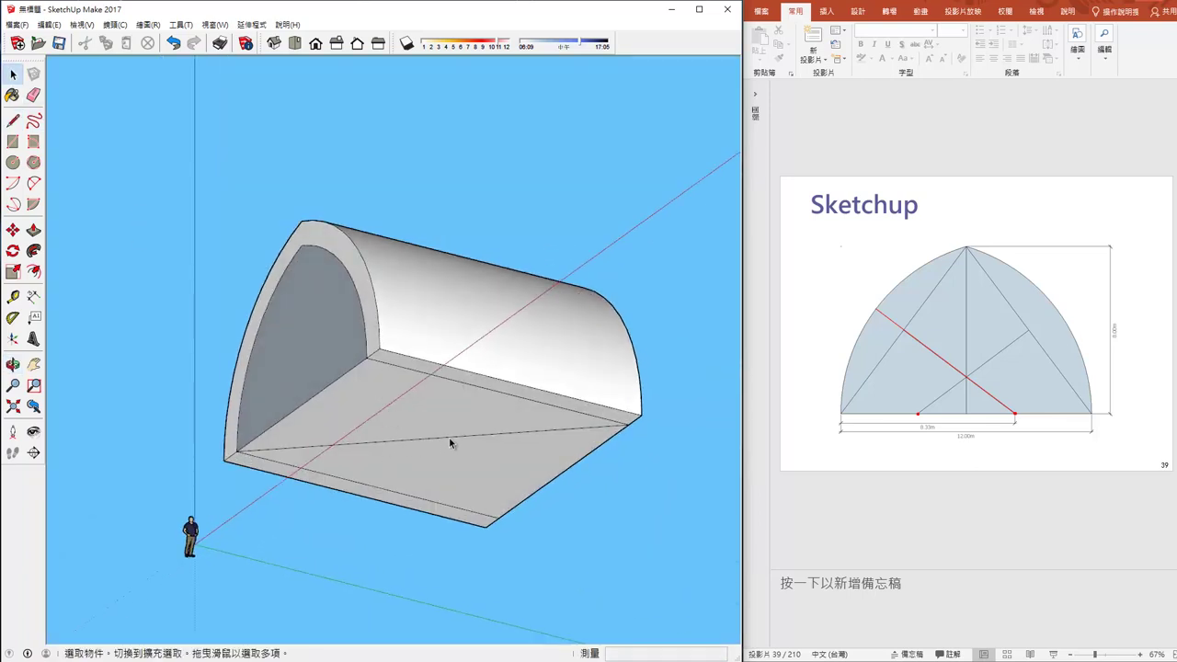
{"action": "mouse_move", "coordinate": [450, 443]}
{"action": "middle_mouse_down"}
{"action": "mouse_move", "coordinate": [467, 466]}
{"action": "mouse_move", "coordinate": [473, 404]}
{"action": "mouse_move", "coordinate": [425, 401]}
{"action": "mouse_move", "coordinate": [409, 348]}
{"action": "middle_mouse_up"}
- Make the whole connected vault a group and start a Ctrl-copy from its bottom-left corner
{"action": "triple_click", "coordinate": [378, 288]}
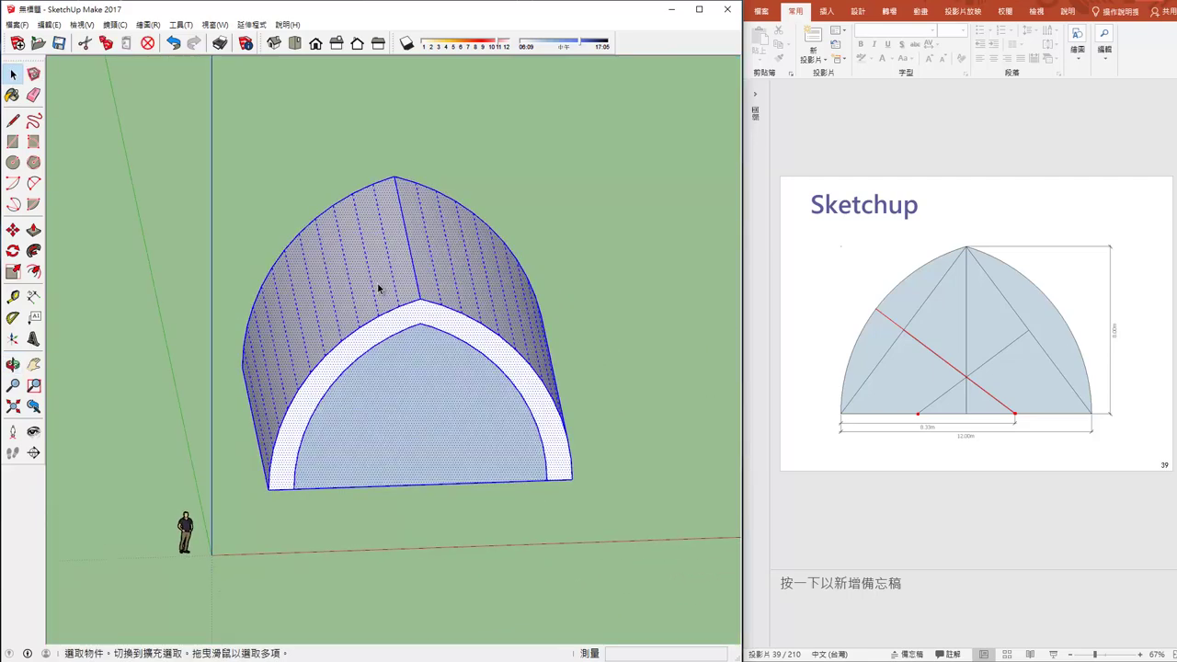
{"action": "right_click", "coordinate": [377, 288]}
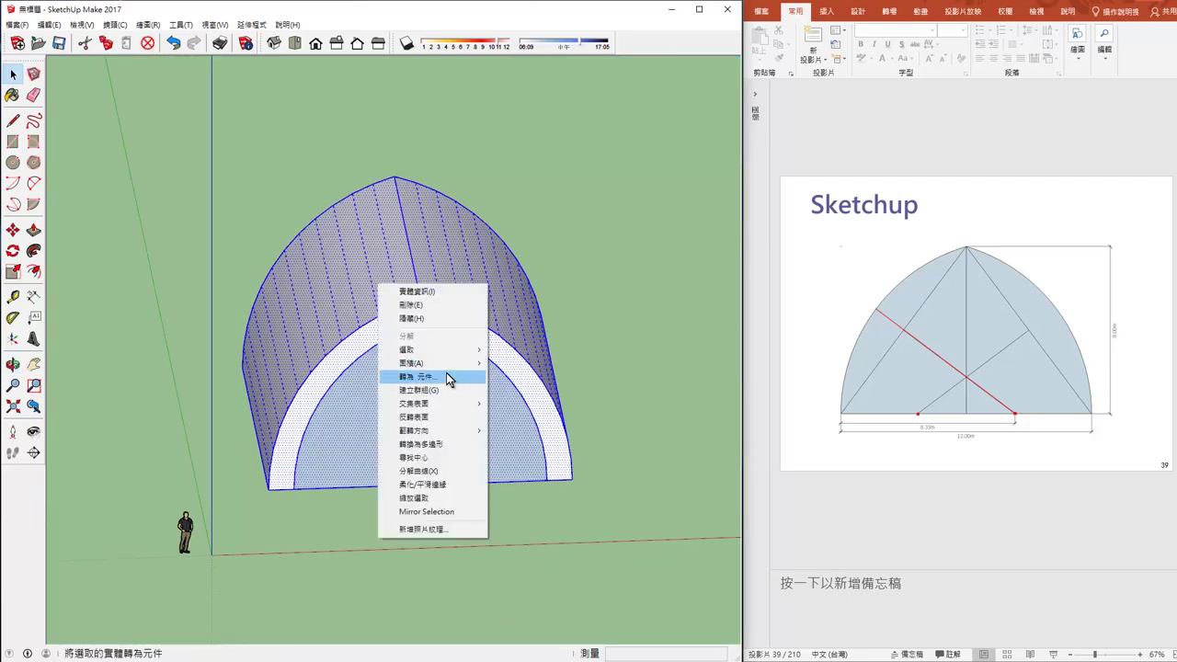
{"action": "left_click", "coordinate": [440, 390]}
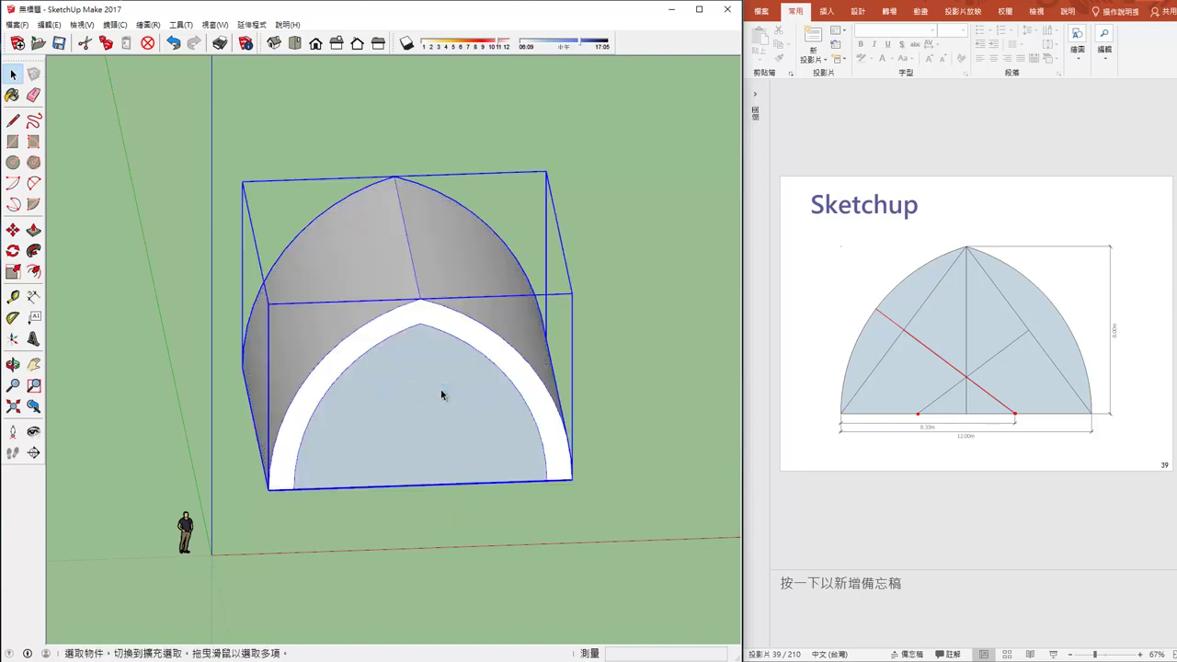
{"action": "left_click", "coordinate": [13, 232]}
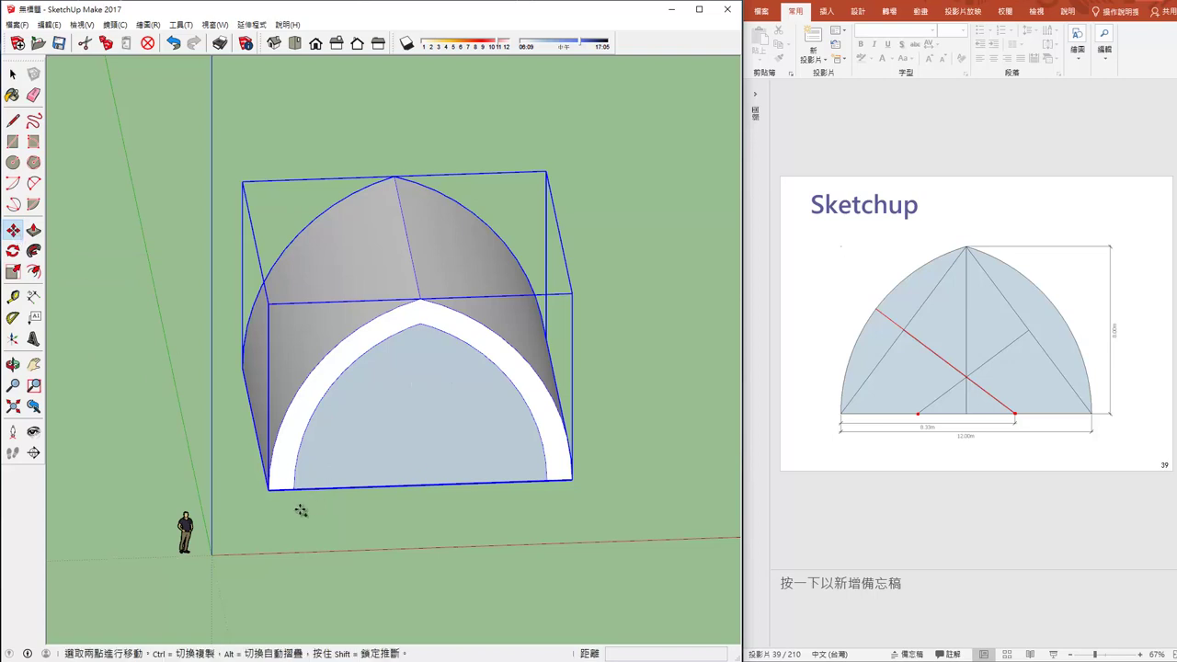
{"action": "left_click", "coordinate": [267, 489], "text": "ctrl"}
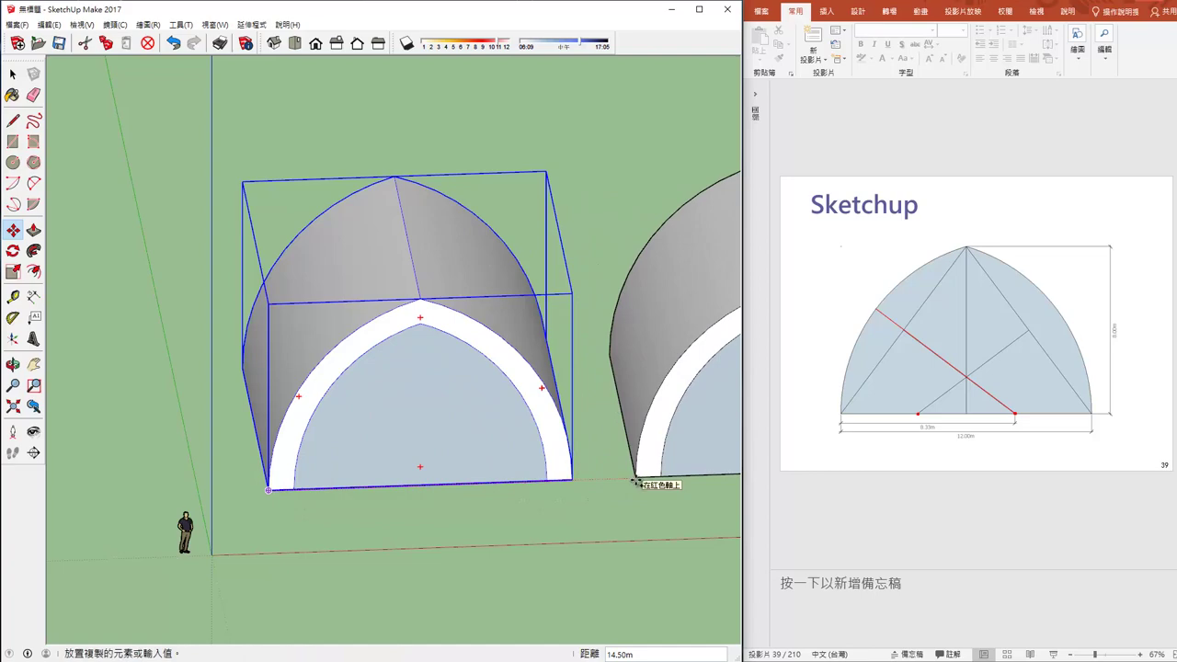
- Place the copy 14.50 m to the right and rotate it 90° about its floor's centre
{"action": "left_click", "coordinate": [634, 480]}
{"action": "middle_click_drag", "start_coordinate": [631, 487], "coordinate": [516, 320]}
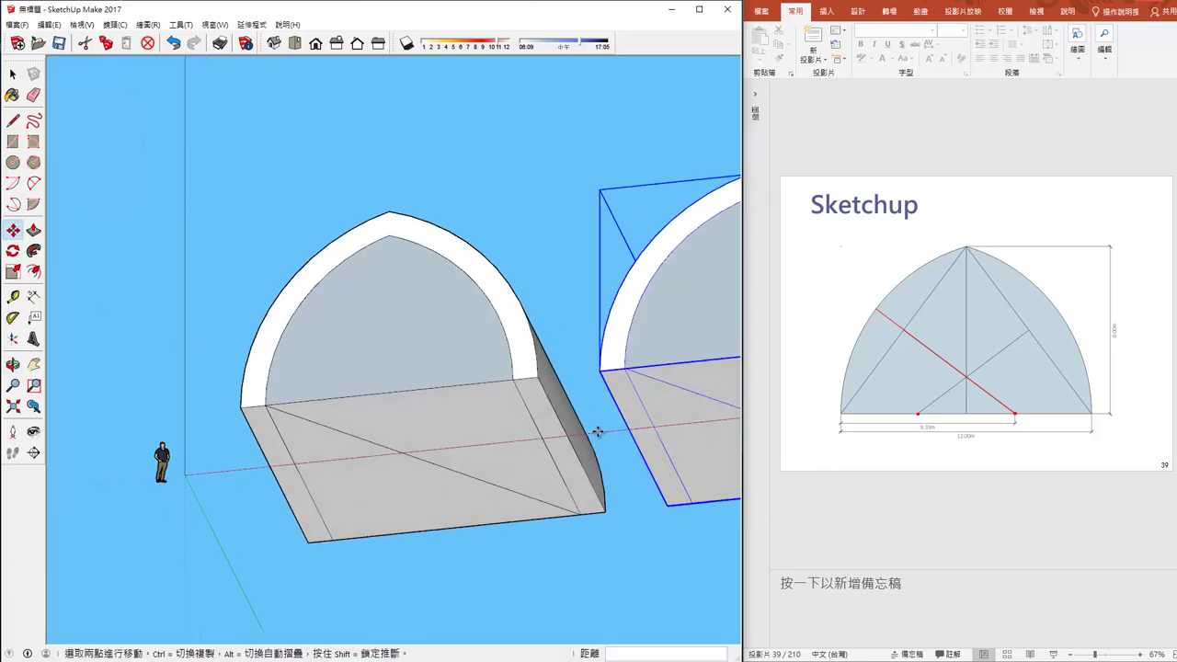
{"action": "left_click", "coordinate": [12, 250]}
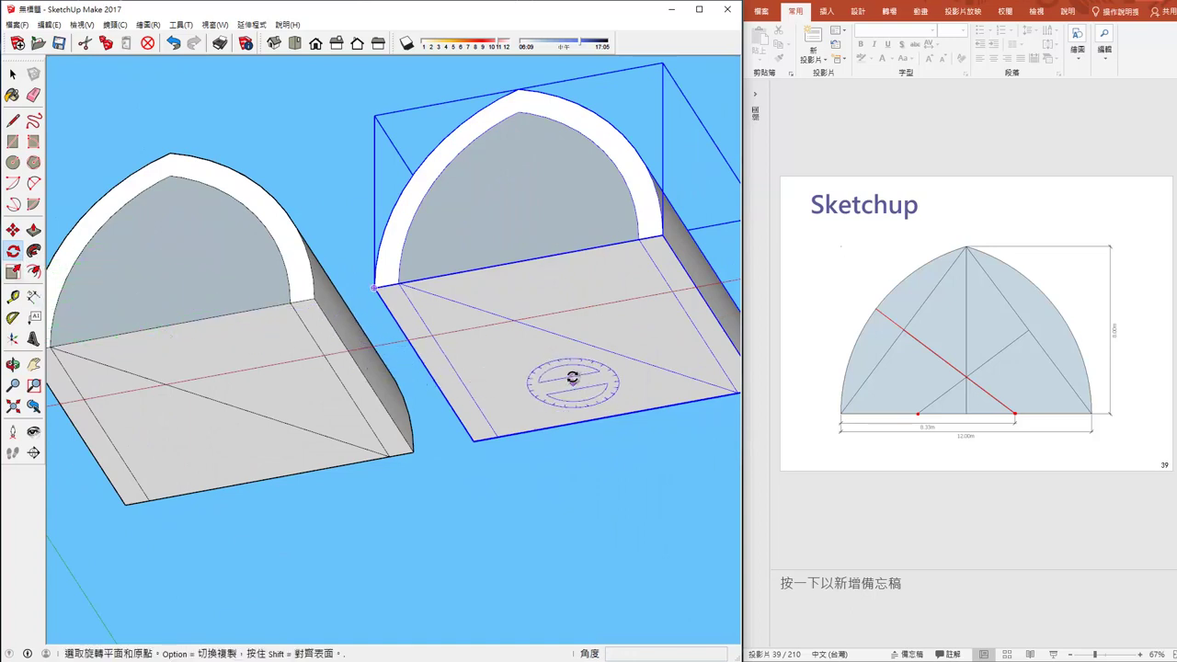
{"action": "left_click", "coordinate": [567, 340]}
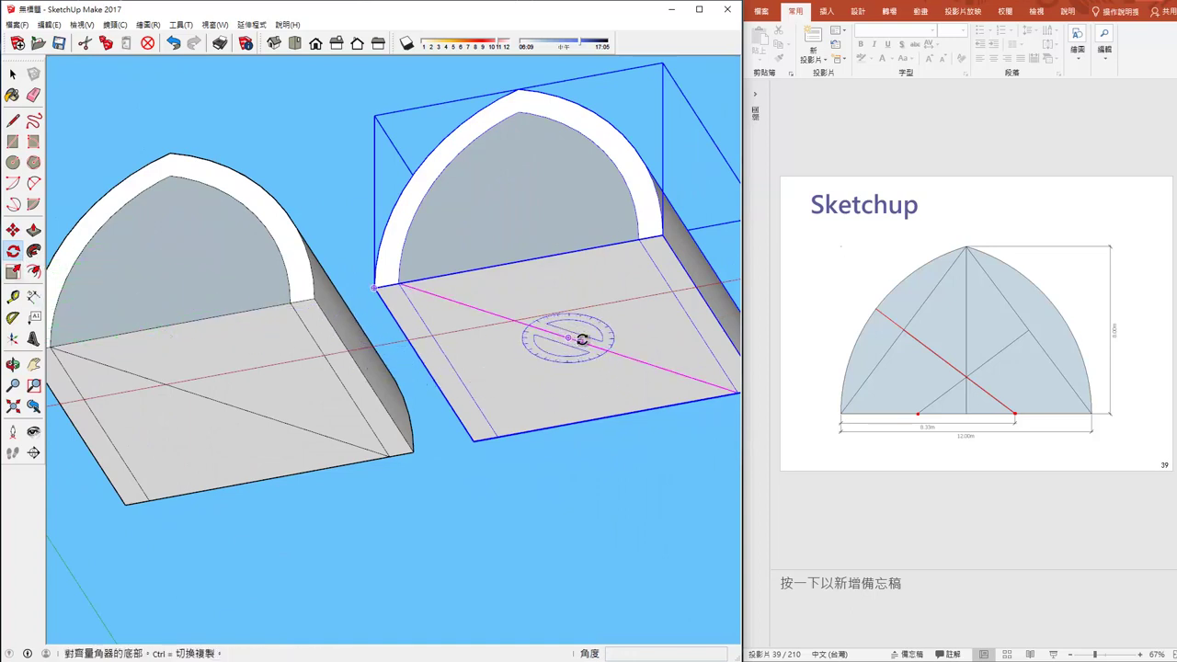
{"action": "left_click", "coordinate": [645, 326]}
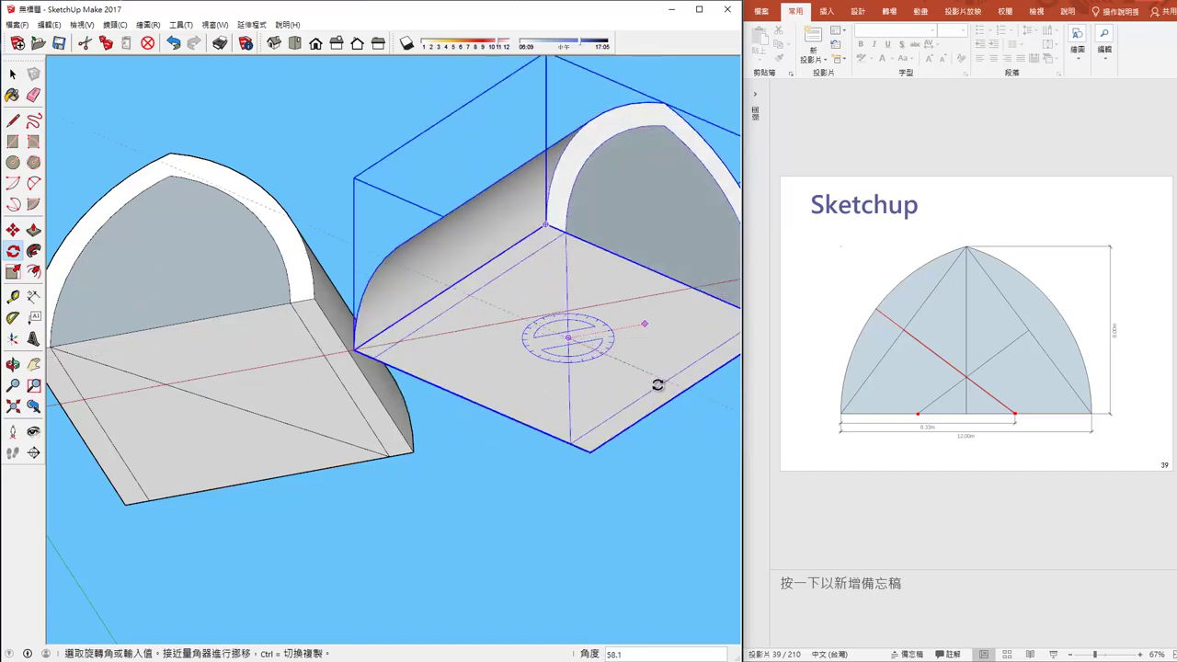
{"action": "left_click", "coordinate": [632, 457]}
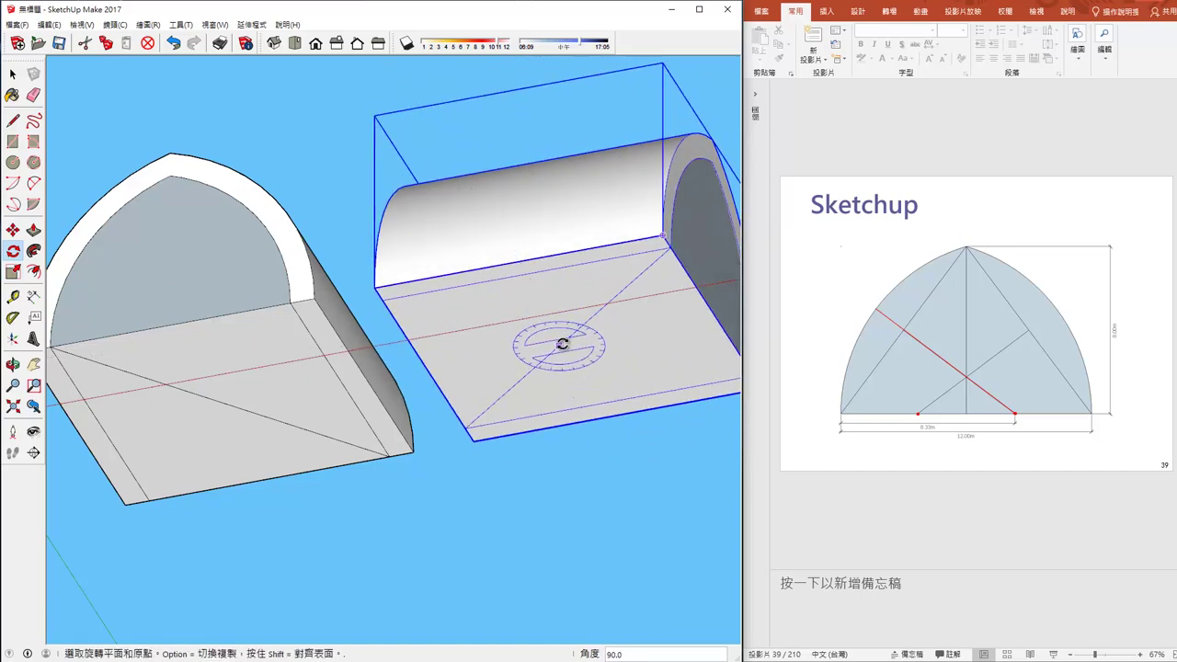
{"action": "mouse_move", "coordinate": [503, 342]}
{"action": "middle_mouse_down"}
{"action": "mouse_move", "coordinate": [486, 387]}
{"action": "mouse_move", "coordinate": [591, 389]}
{"action": "middle_mouse_up"}
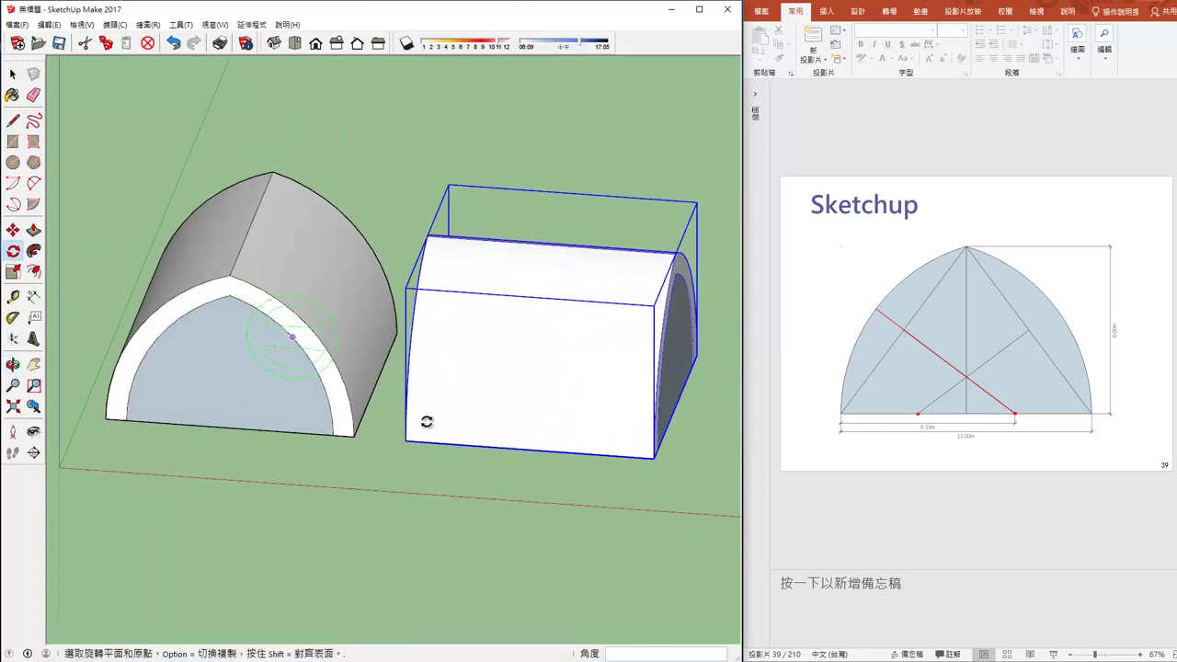
{"action": "middle_click_drag", "start_coordinate": [426, 420], "coordinate": [420, 395]}
{"action": "left_click", "coordinate": [13, 230]}
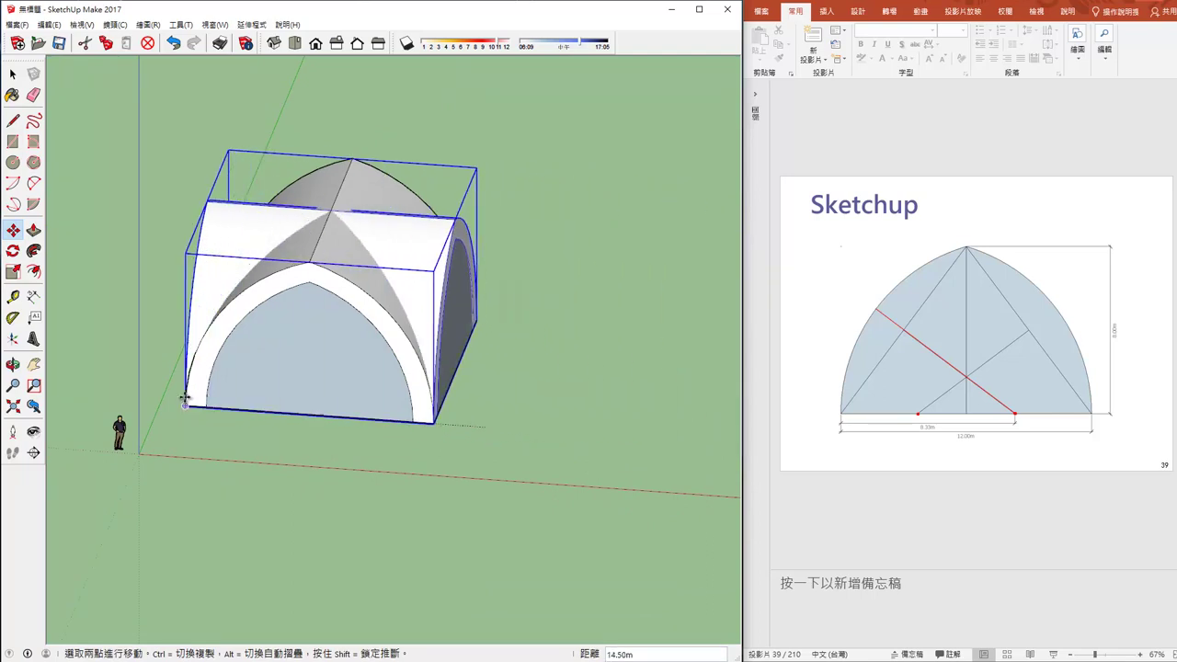
- Try moving the rotated vault onto the first arch, then undo that move
{"action": "left_click_drag", "start_coordinate": [486, 429], "coordinate": [186, 405]}
{"action": "scroll", "coordinate": [441, 423], "scroll_direction": "up", "scroll_amount": 3}
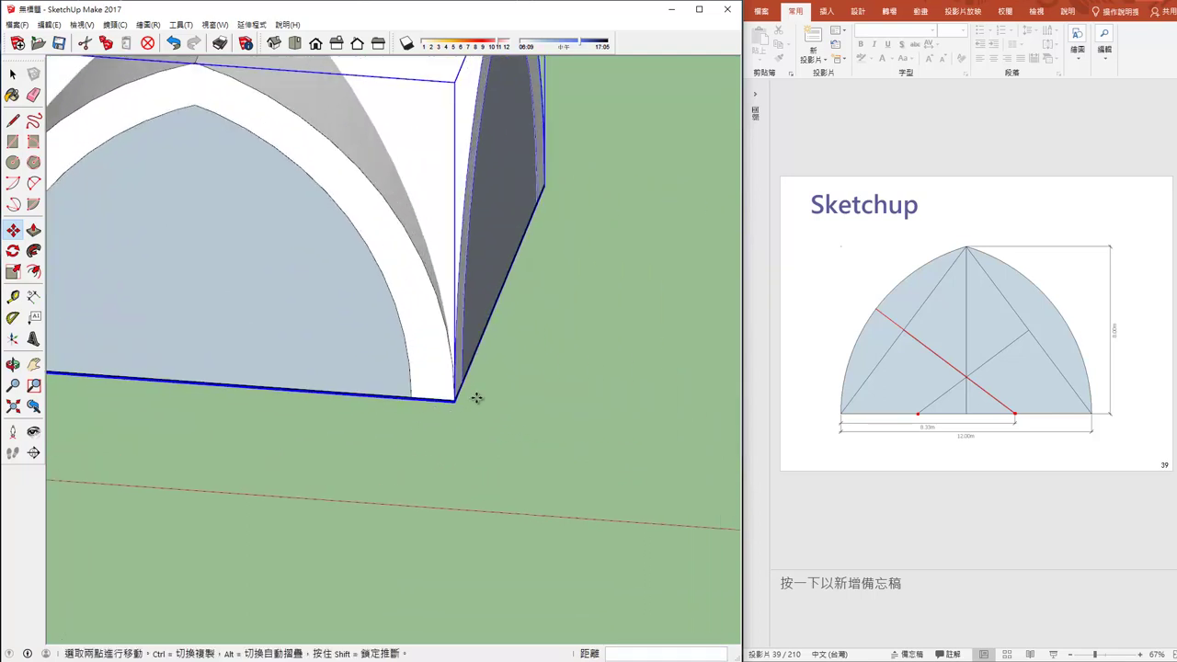
{"action": "scroll", "coordinate": [469, 368], "scroll_direction": "up", "scroll_amount": 2}
{"action": "scroll", "coordinate": [459, 381], "scroll_direction": "up", "scroll_amount": 2}
{"action": "mouse_move", "coordinate": [455, 386]}
{"action": "middle_mouse_down"}
{"action": "mouse_move", "coordinate": [472, 413]}
{"action": "mouse_move", "coordinate": [362, 478]}
{"action": "middle_mouse_up"}
{"action": "key", "text": "ctrl+z"}
- Snap the rotated vault's bottom corner onto the first vault's matching corner
{"action": "scroll", "coordinate": [539, 486], "scroll_direction": "down", "scroll_amount": 3}
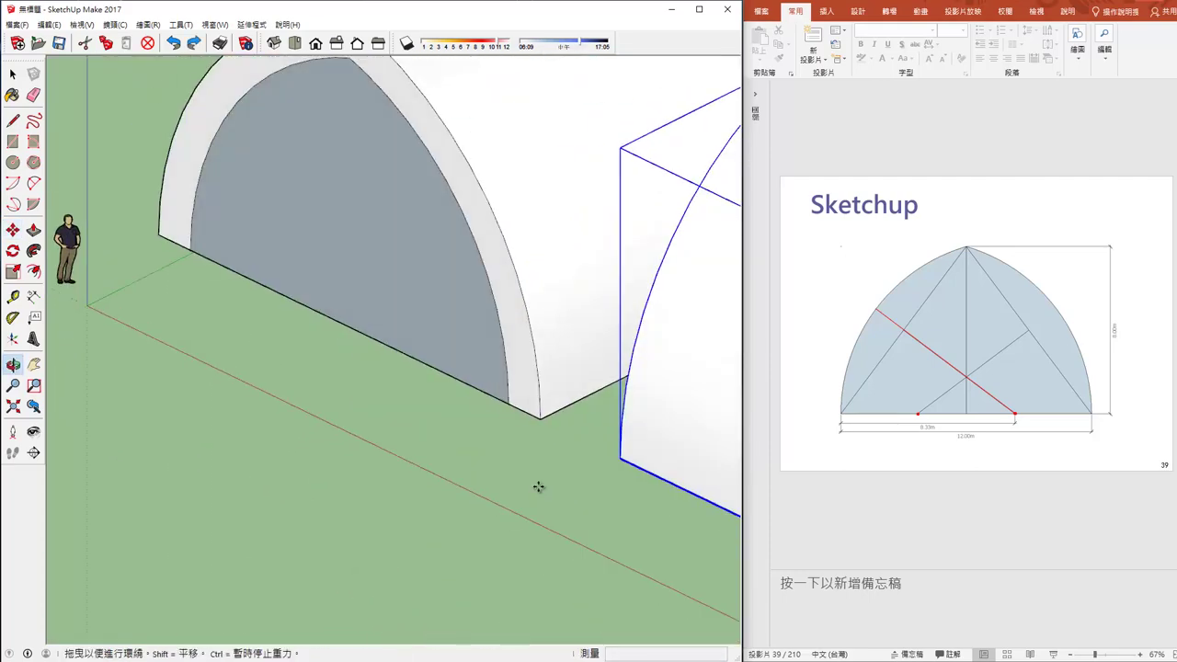
{"action": "scroll", "coordinate": [548, 486], "scroll_direction": "up", "scroll_amount": 1}
{"action": "scroll", "coordinate": [562, 459], "scroll_direction": "up", "scroll_amount": 2}
{"action": "middle_click_drag", "start_coordinate": [562, 459], "coordinate": [583, 468]}
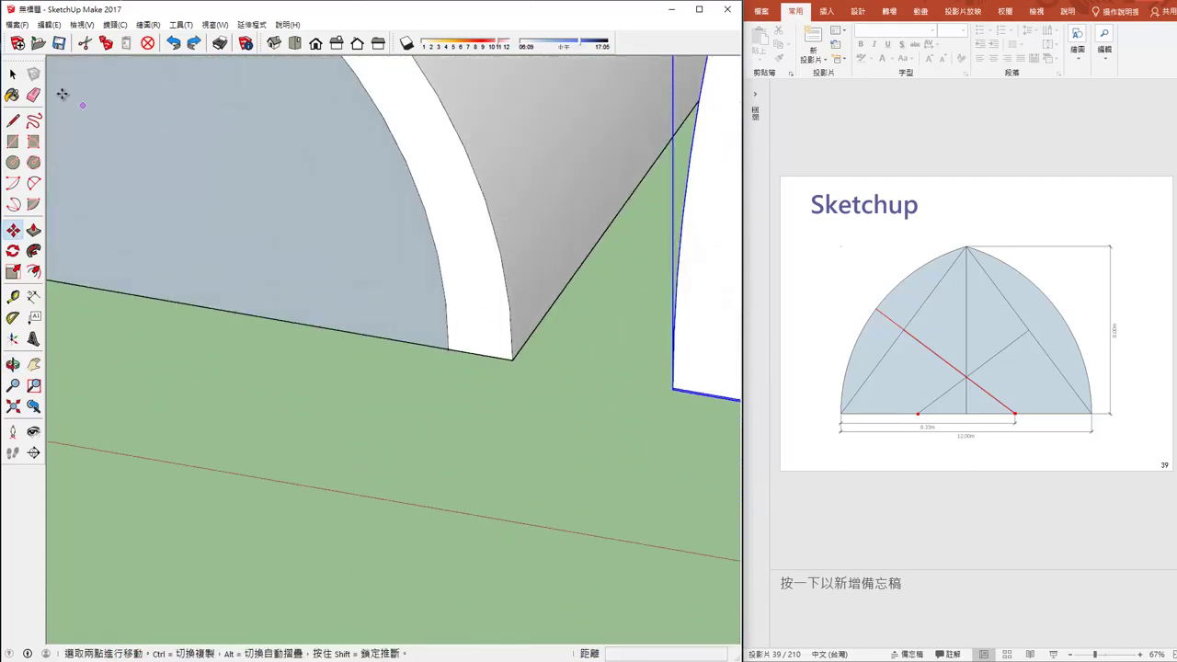
{"action": "key", "text": "space"}
{"action": "left_click", "coordinate": [566, 541]}
{"action": "mouse_move", "coordinate": [566, 542]}
{"action": "middle_mouse_down"}
{"action": "mouse_move", "coordinate": [651, 455]}
{"action": "mouse_move", "coordinate": [629, 375]}
{"action": "mouse_move", "coordinate": [744, 342]}
{"action": "mouse_move", "coordinate": [691, 372]}
{"action": "middle_mouse_up"}
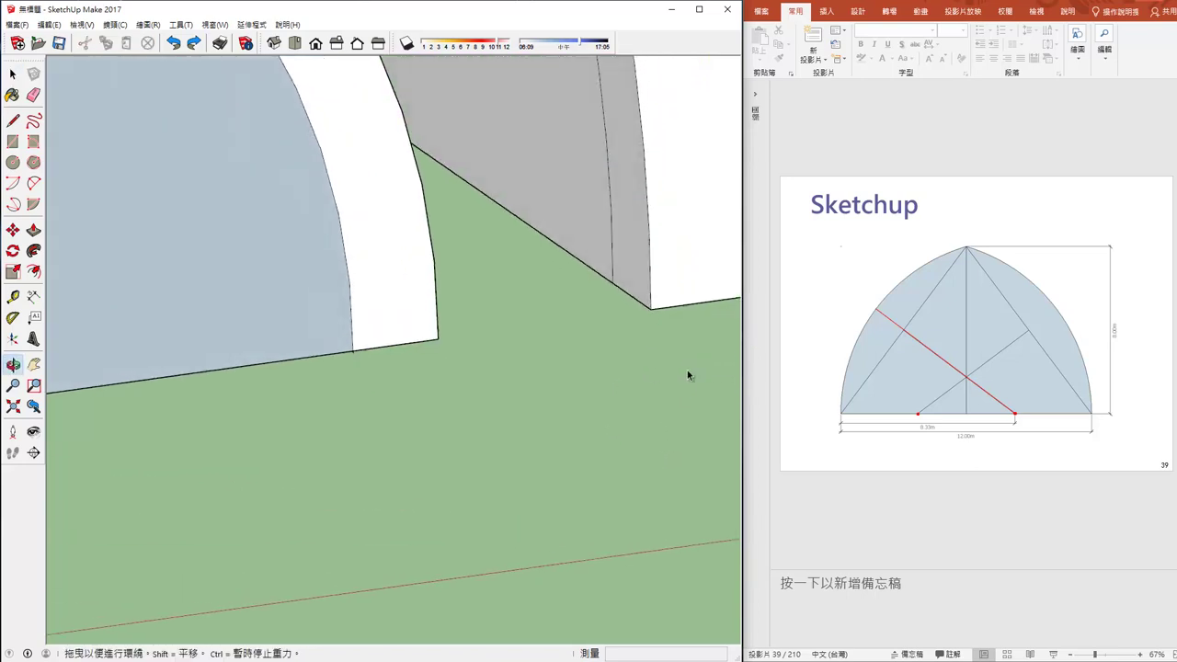
{"action": "left_click", "coordinate": [13, 230]}
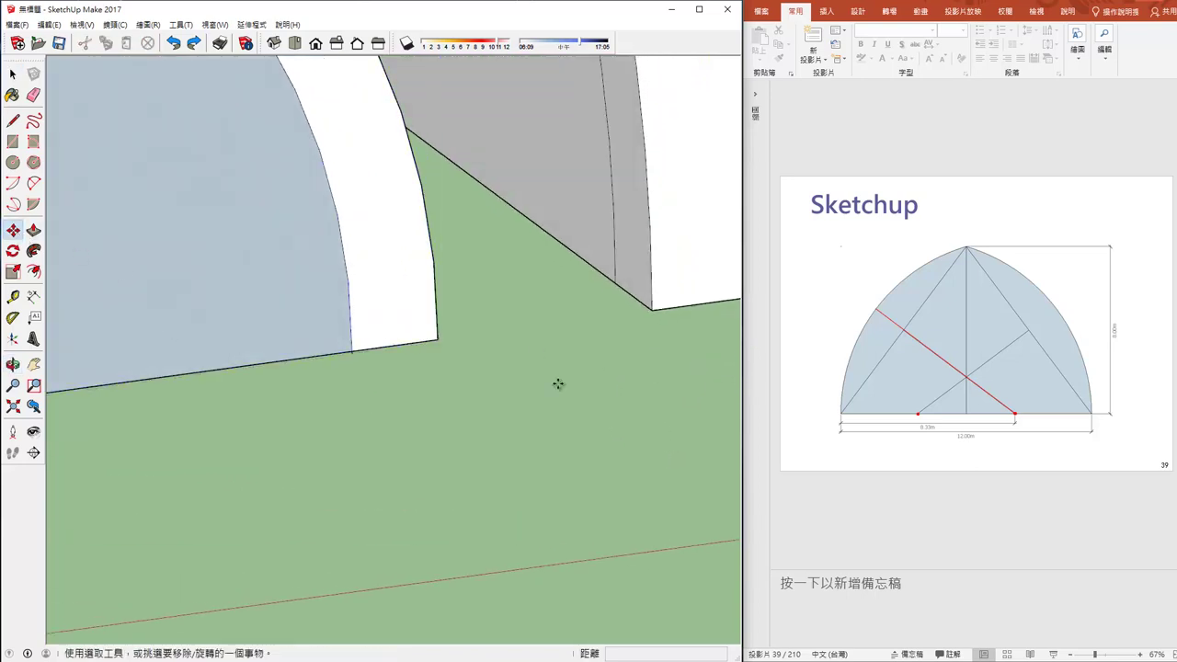
{"action": "left_click", "coordinate": [651, 311]}
{"action": "scroll", "coordinate": [646, 326], "scroll_direction": "down", "scroll_amount": 3}
{"action": "middle_click_drag", "start_coordinate": [510, 352], "coordinate": [463, 402]}
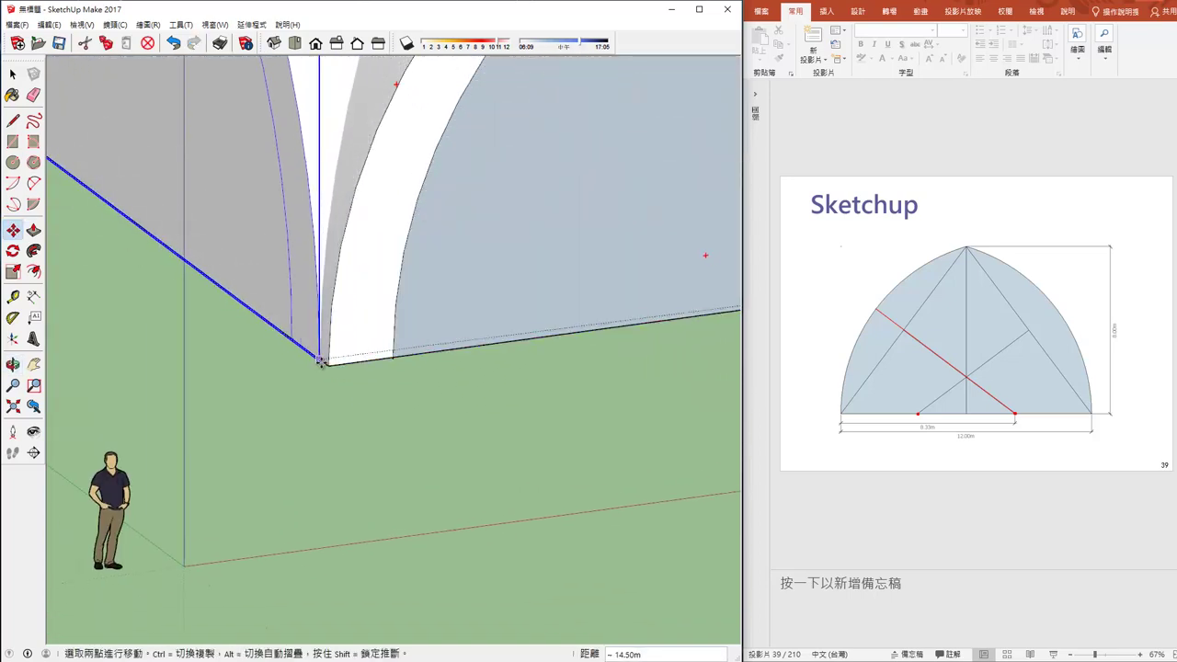
{"action": "left_click", "coordinate": [326, 365]}
- Select the crossed vault group and check its fit from outside
{"action": "scroll", "coordinate": [488, 472], "scroll_direction": "down", "scroll_amount": 3}
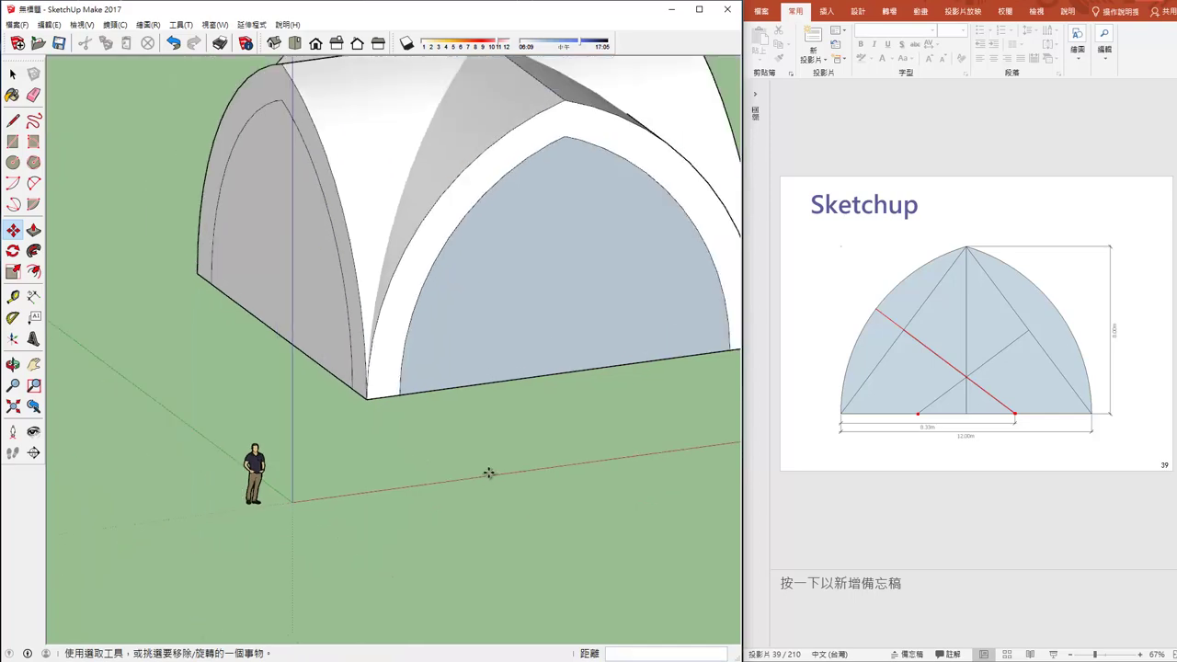
{"action": "mouse_move", "coordinate": [488, 473]}
{"action": "middle_mouse_down"}
{"action": "mouse_move", "coordinate": [591, 486]}
{"action": "mouse_move", "coordinate": [384, 459]}
{"action": "middle_mouse_up"}
{"action": "scroll", "coordinate": [384, 459], "scroll_direction": "down", "scroll_amount": 3}
{"action": "left_click", "coordinate": [441, 394]}
{"action": "middle_click_drag", "start_coordinate": [399, 420], "coordinate": [442, 395]}
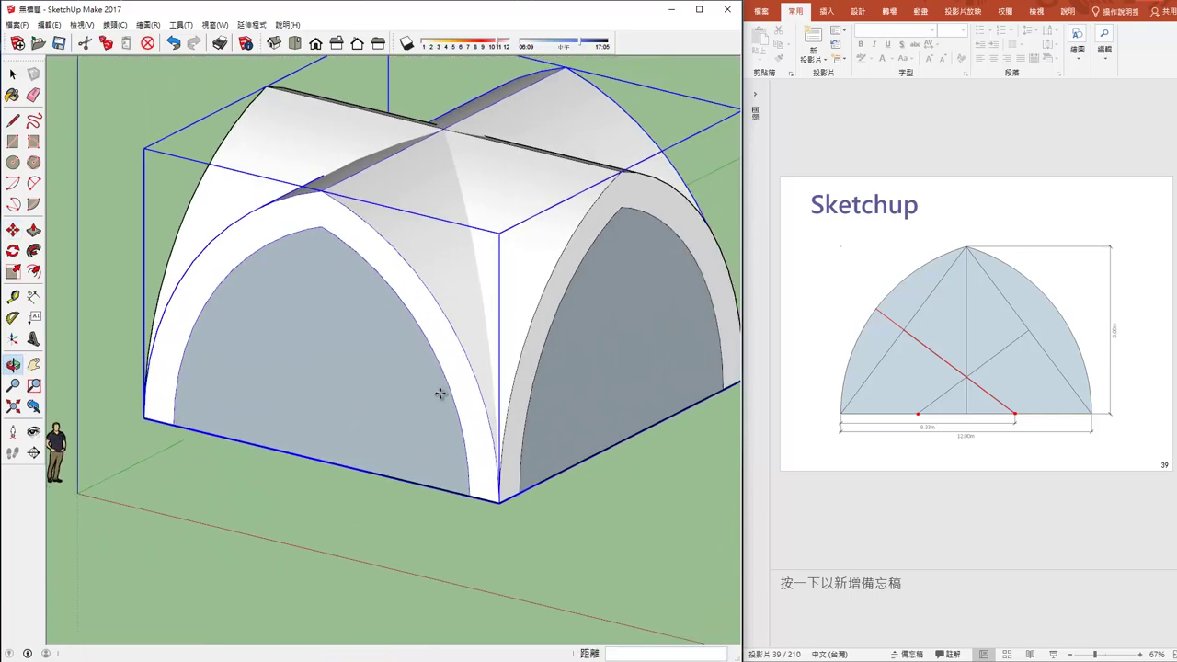
{"action": "key", "text": "m"}
{"action": "scroll", "coordinate": [594, 370], "scroll_direction": "up", "scroll_amount": 3}
{"action": "mouse_move", "coordinate": [594, 371]}
{"action": "middle_mouse_down"}
{"action": "mouse_move", "coordinate": [326, 379]}
{"action": "mouse_move", "coordinate": [525, 395]}
{"action": "mouse_move", "coordinate": [469, 431]}
{"action": "mouse_move", "coordinate": [533, 425]}
{"action": "mouse_move", "coordinate": [441, 420]}
{"action": "mouse_move", "coordinate": [515, 460]}
{"action": "mouse_move", "coordinate": [486, 480]}
{"action": "middle_mouse_up"}
{"action": "scroll", "coordinate": [447, 438], "scroll_direction": "down", "scroll_amount": 3}
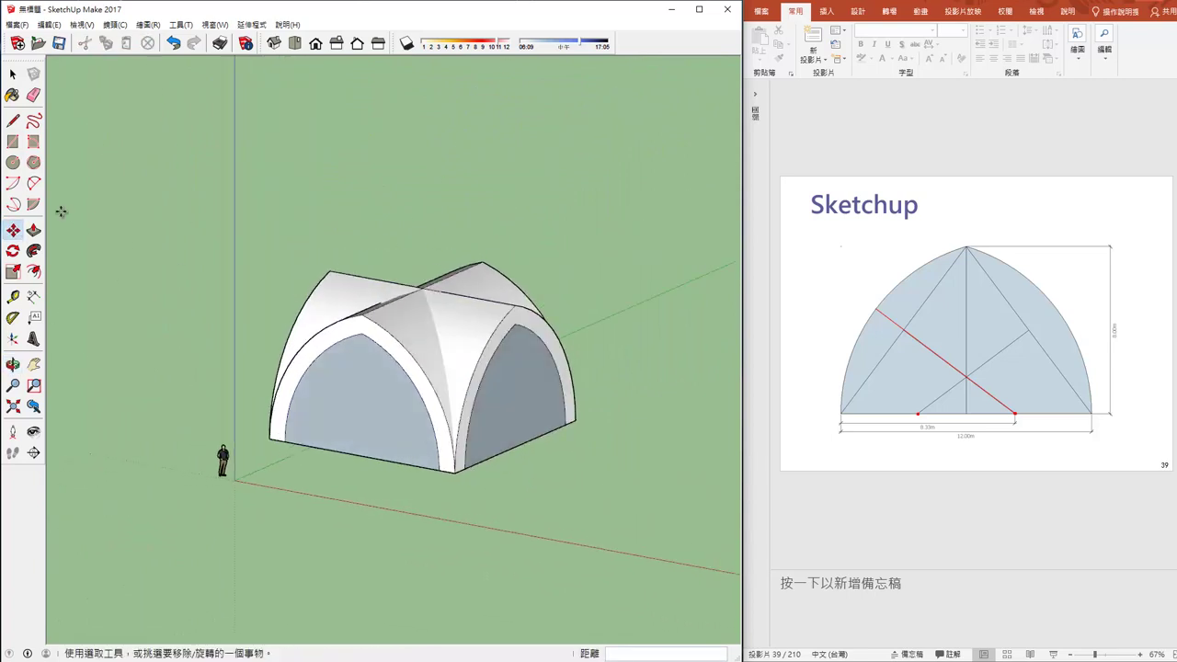
- Apply Intersect Faces With Model to the vault group and inspect the new groin edges
{"action": "left_click", "coordinate": [11, 74]}
{"action": "left_click", "coordinate": [373, 292]}
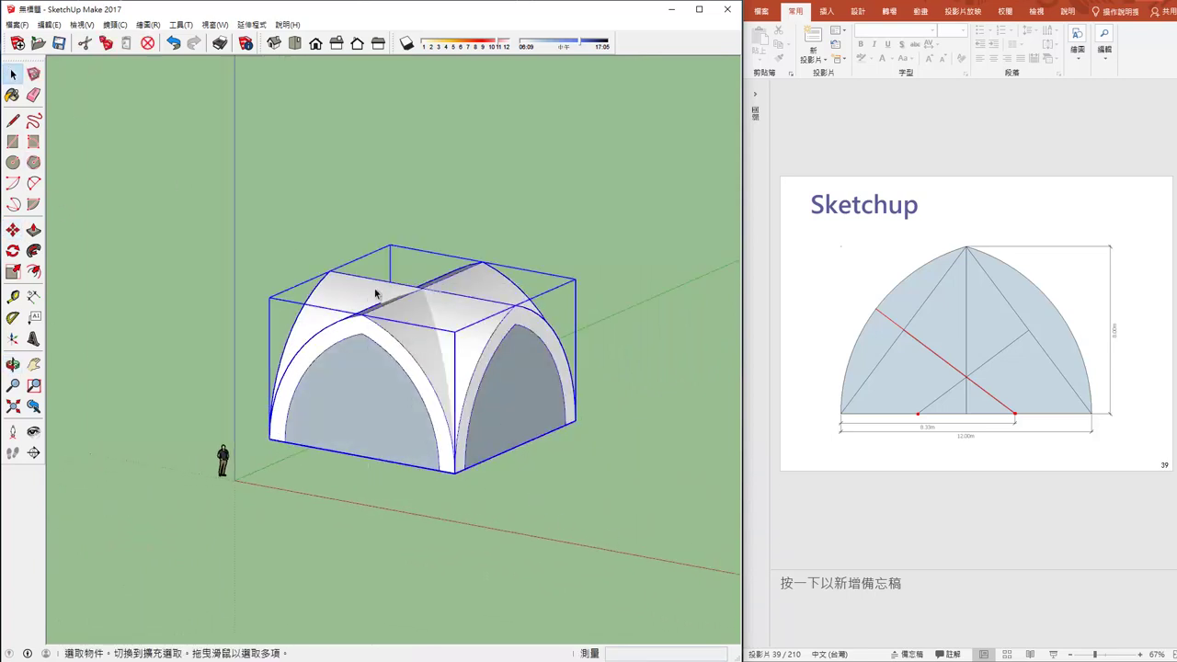
{"action": "right_click", "coordinate": [410, 324]}
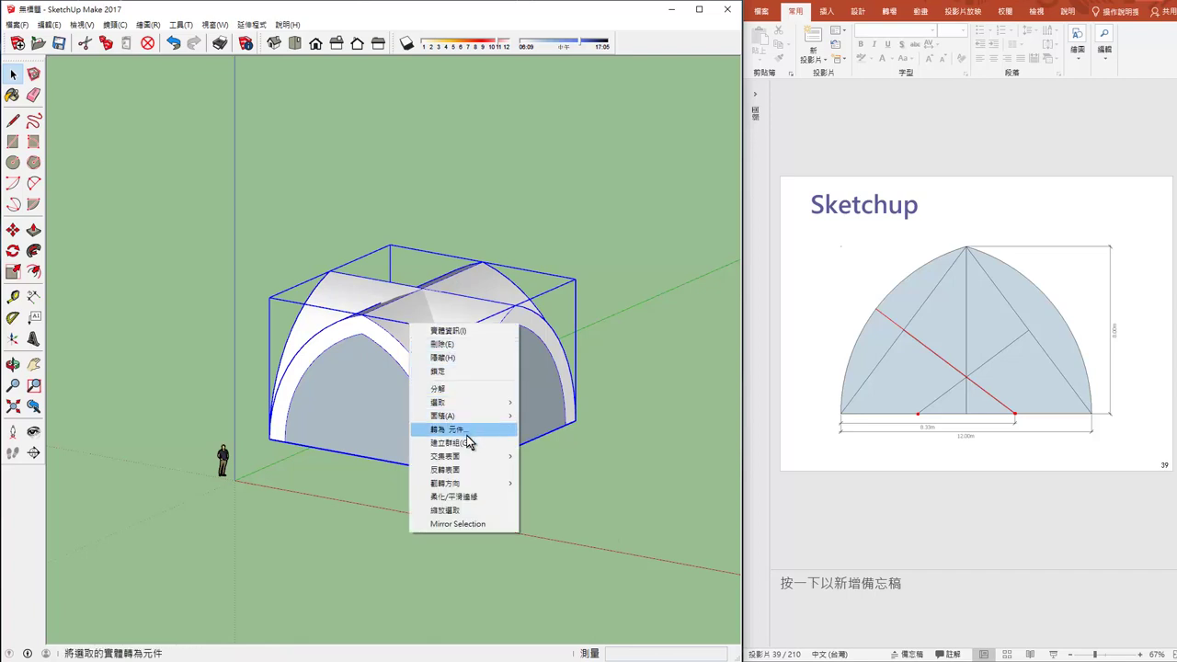
{"action": "mouse_move", "coordinate": [464, 456]}
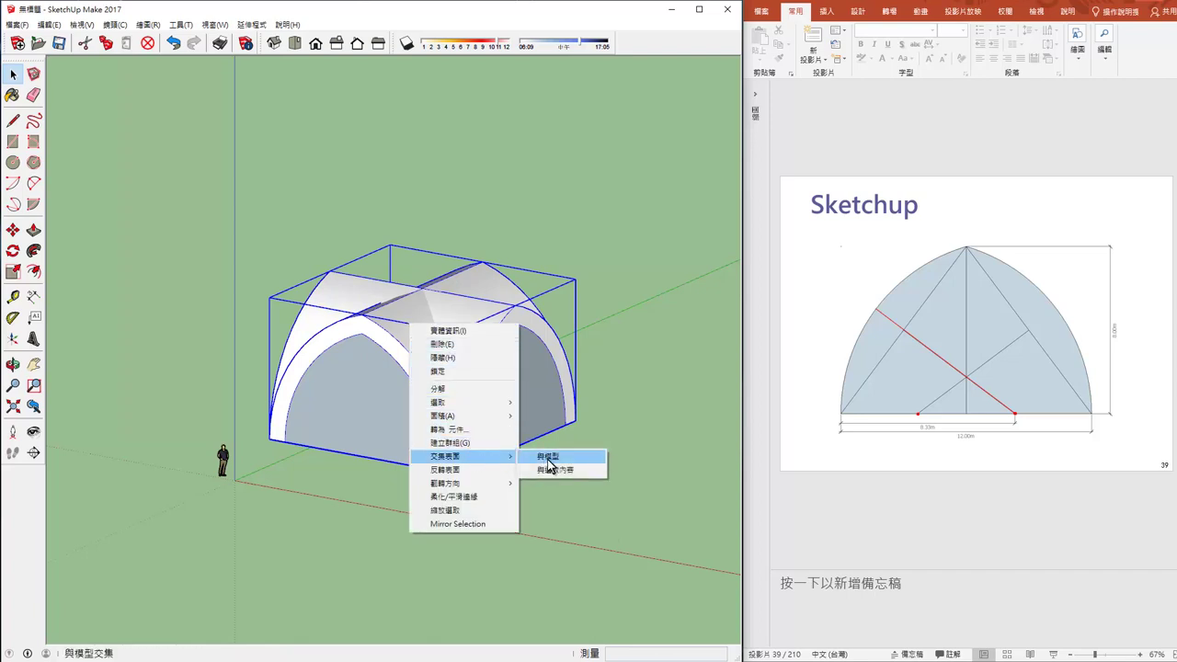
{"action": "left_click", "coordinate": [549, 457]}
{"action": "scroll", "coordinate": [465, 360], "scroll_direction": "up", "scroll_amount": 3}
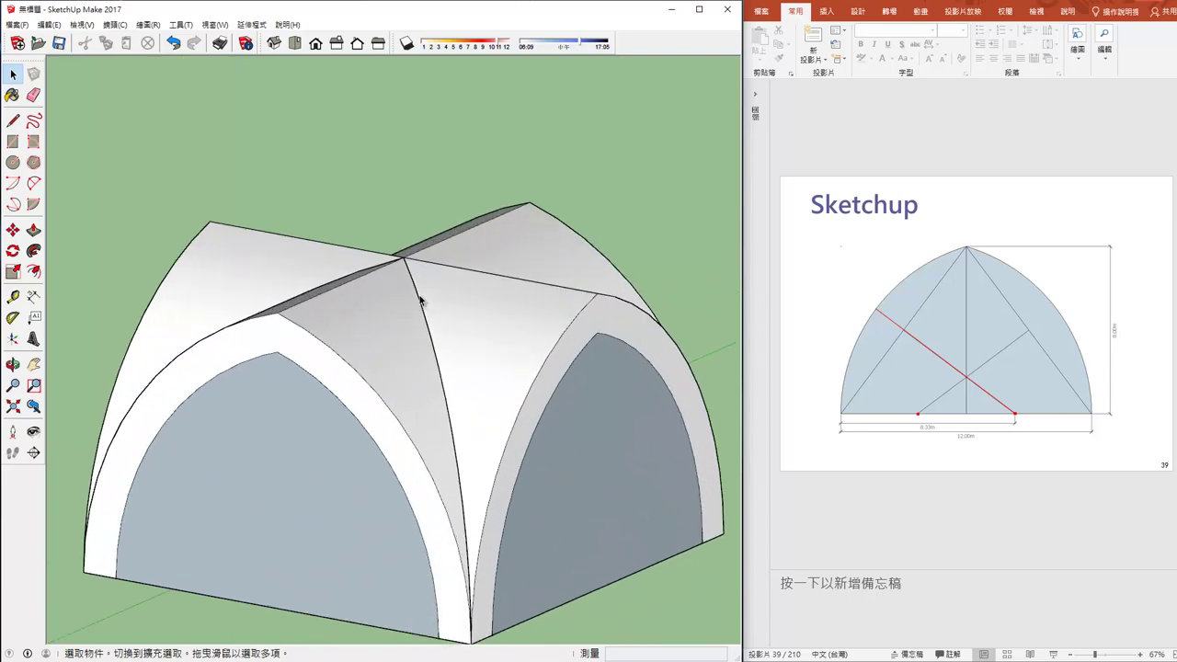
{"action": "scroll", "coordinate": [421, 296], "scroll_direction": "up", "scroll_amount": 2}
{"action": "mouse_move", "coordinate": [407, 254]}
{"action": "middle_mouse_down"}
{"action": "mouse_move", "coordinate": [333, 483]}
{"action": "mouse_move", "coordinate": [395, 267]}
{"action": "mouse_move", "coordinate": [441, 368]}
{"action": "mouse_move", "coordinate": [512, 303]}
{"action": "middle_mouse_up"}
{"action": "scroll", "coordinate": [491, 294], "scroll_direction": "up", "scroll_amount": 1}
{"action": "scroll", "coordinate": [432, 285], "scroll_direction": "up", "scroll_amount": 2}
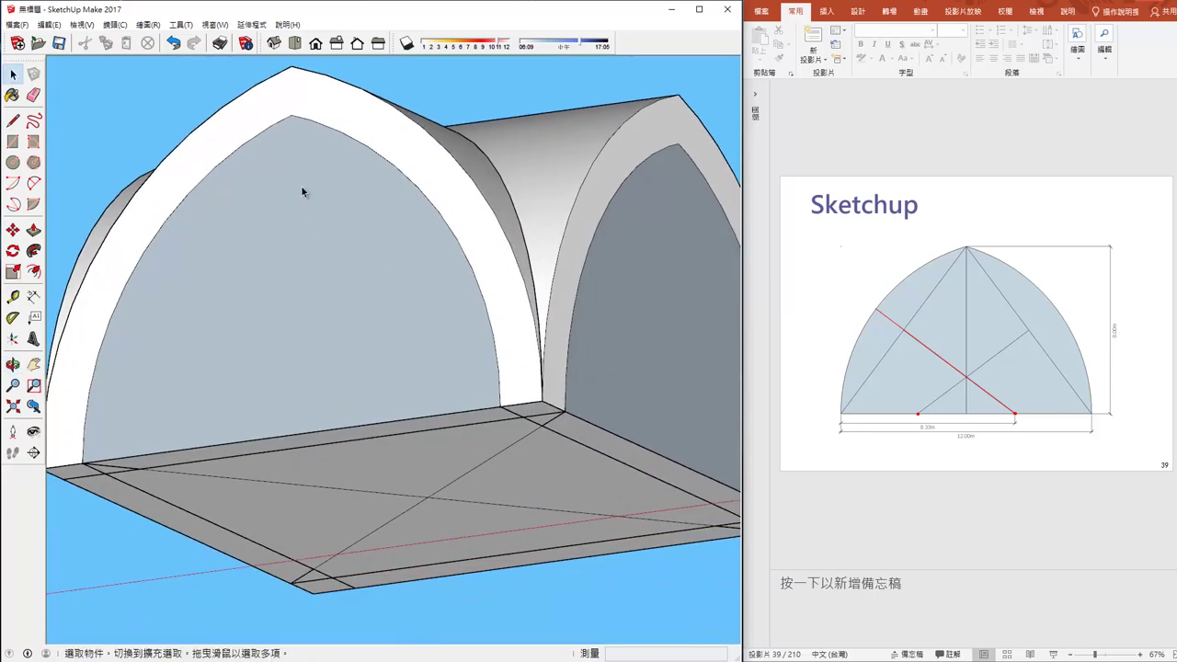
{"action": "mouse_move", "coordinate": [302, 191]}
{"action": "middle_mouse_down"}
{"action": "mouse_move", "coordinate": [454, 336]}
{"action": "mouse_move", "coordinate": [487, 318]}
{"action": "middle_mouse_up"}
- Explode the vault group and select all its connected faces
{"action": "right_click", "coordinate": [440, 194]}
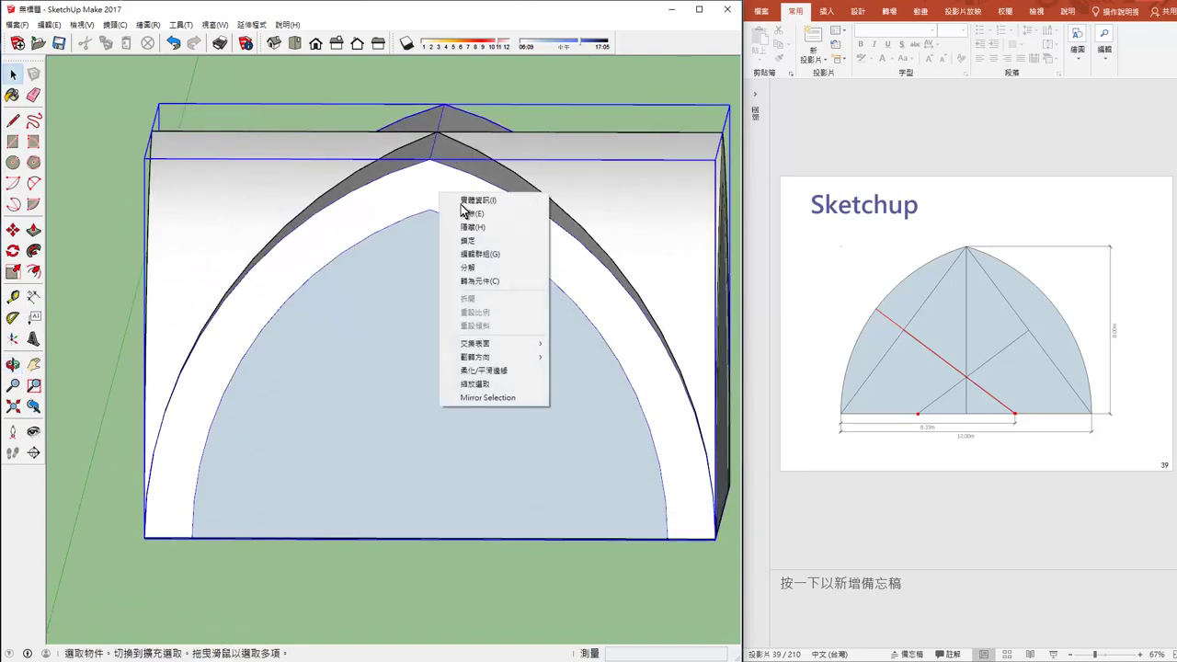
{"action": "left_click", "coordinate": [468, 267]}
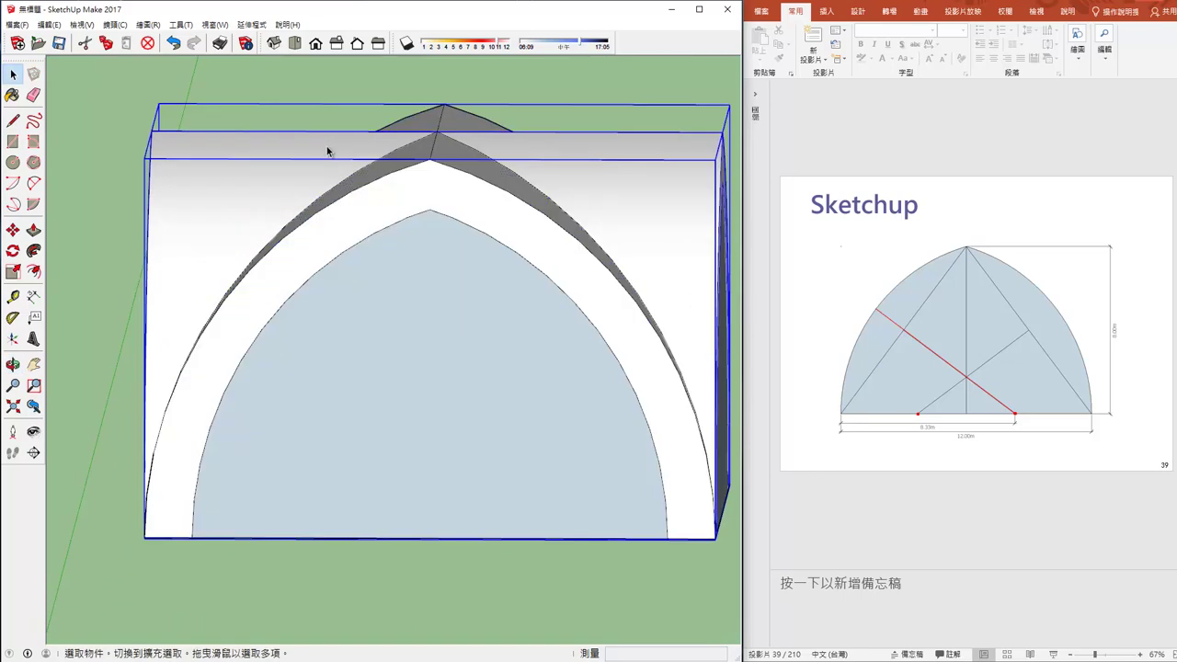
{"action": "right_click", "coordinate": [327, 151]}
{"action": "left_click", "coordinate": [372, 211]}
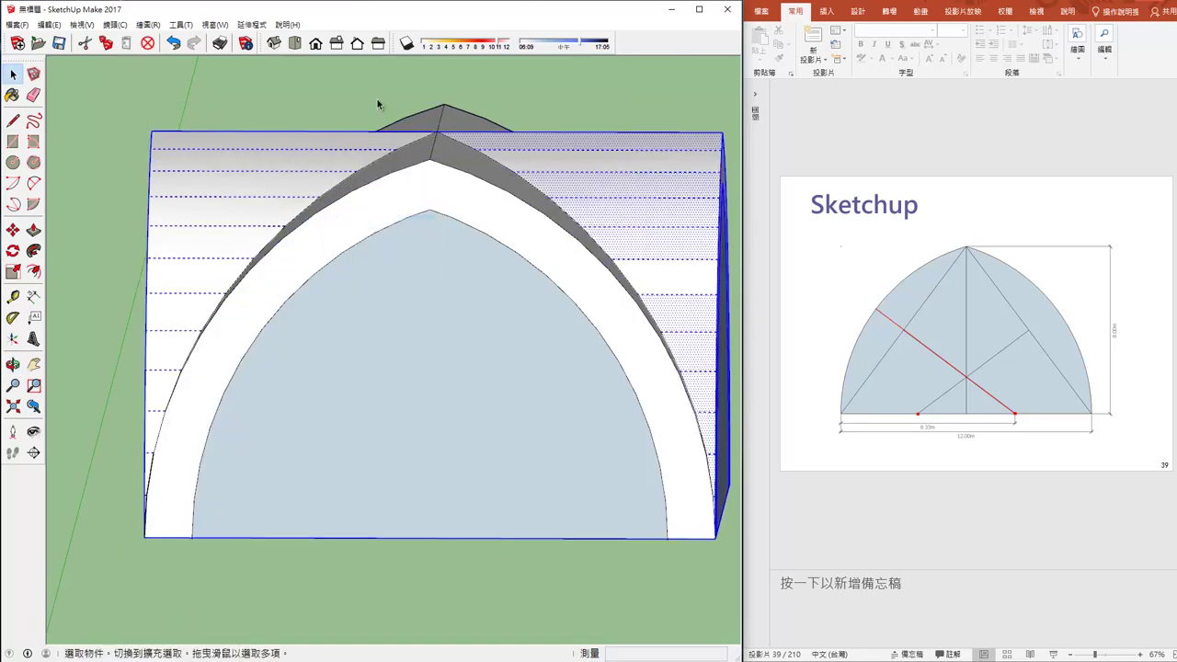
- In Front view, delete the face filling the front arch
{"action": "left_click", "coordinate": [315, 43]}
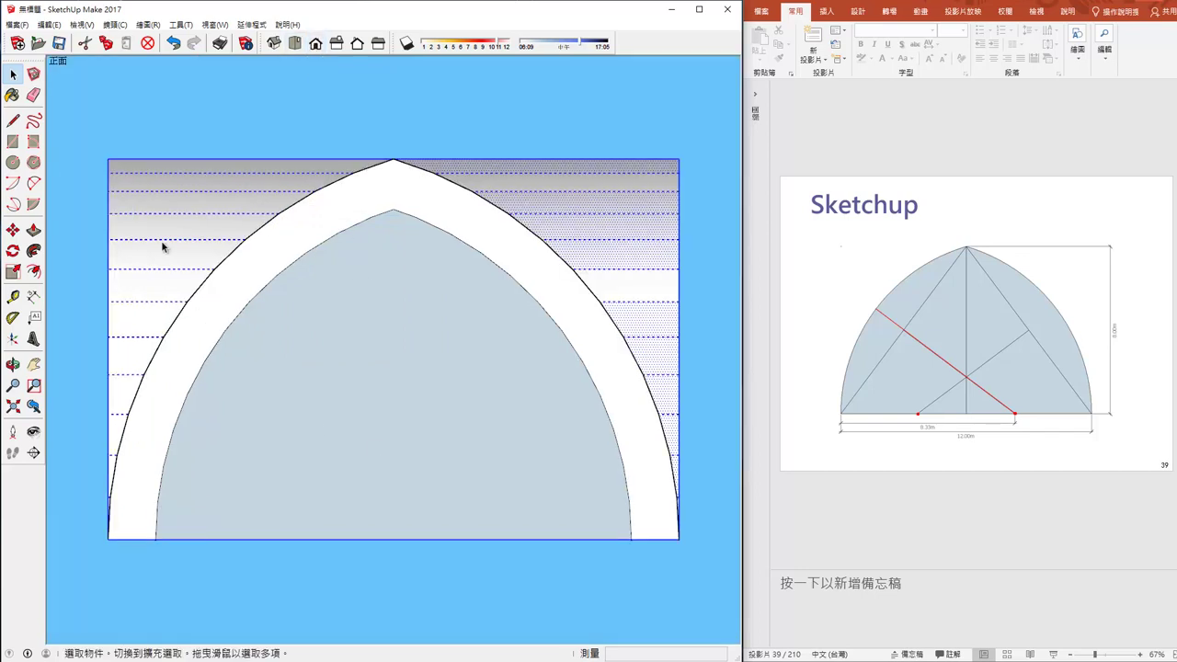
{"action": "left_click", "coordinate": [486, 567]}
{"action": "left_click", "coordinate": [320, 449]}
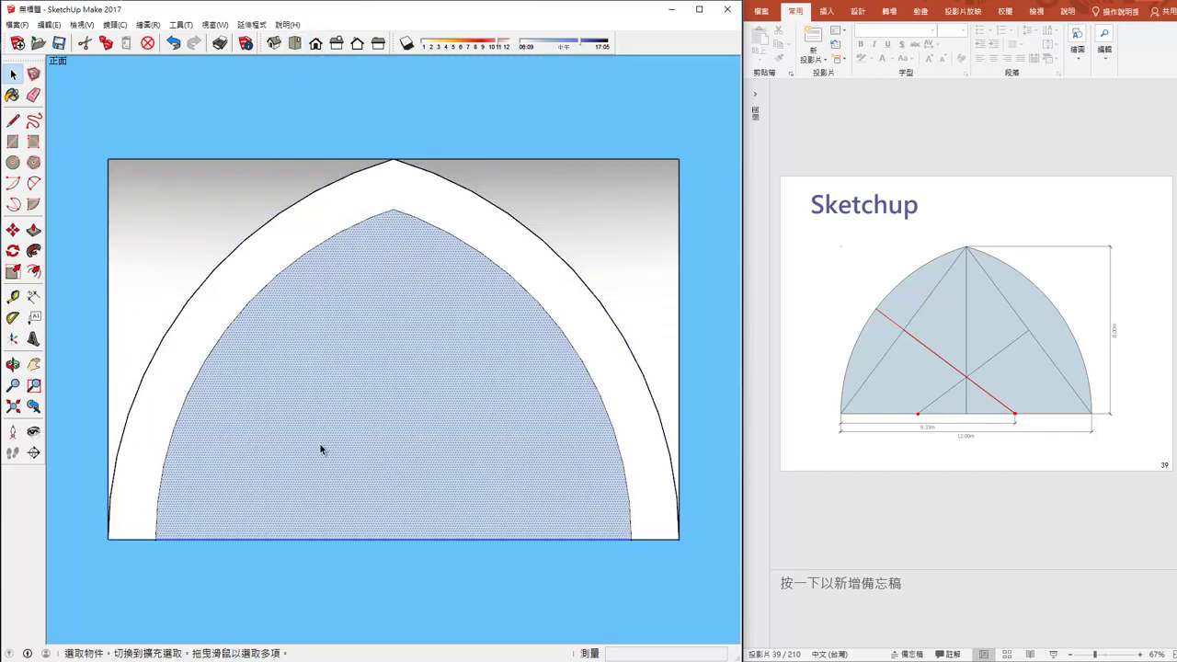
{"action": "key", "text": "Delete"}
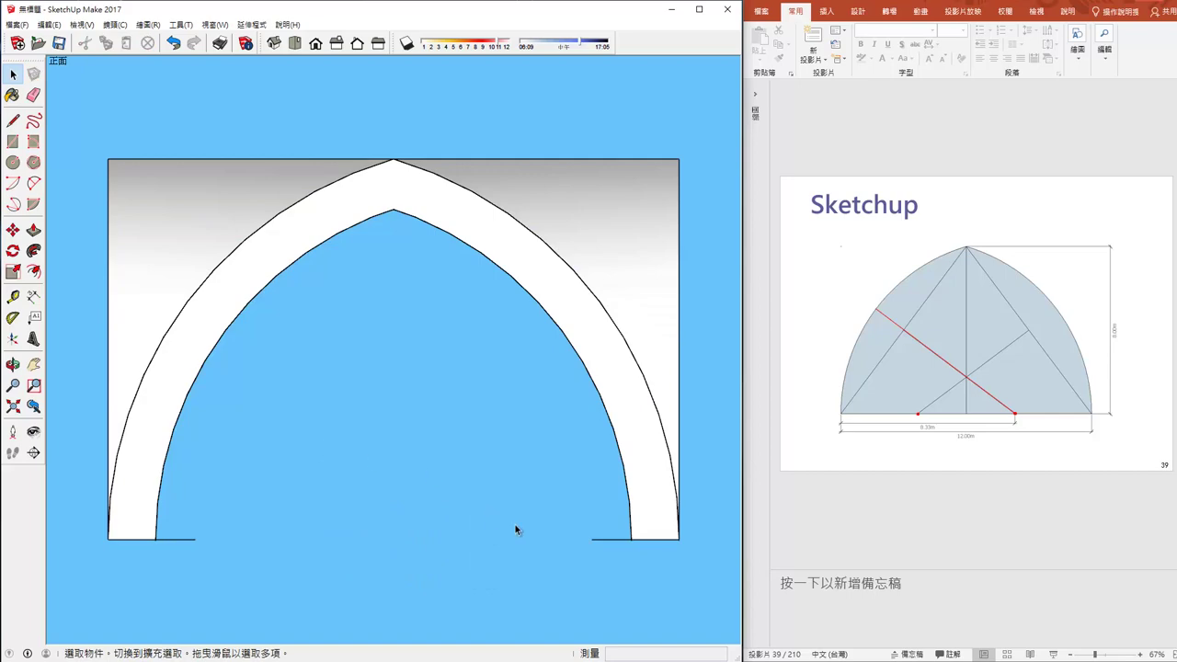
- Delete a small leftover triangle at the vault's base
{"action": "mouse_move", "coordinate": [591, 560]}
{"action": "middle_mouse_down"}
{"action": "mouse_move", "coordinate": [484, 591]}
{"action": "mouse_move", "coordinate": [248, 598]}
{"action": "mouse_move", "coordinate": [563, 598]}
{"action": "middle_mouse_up"}
{"action": "left_click", "coordinate": [174, 580]}
{"action": "key", "text": "Delete"}
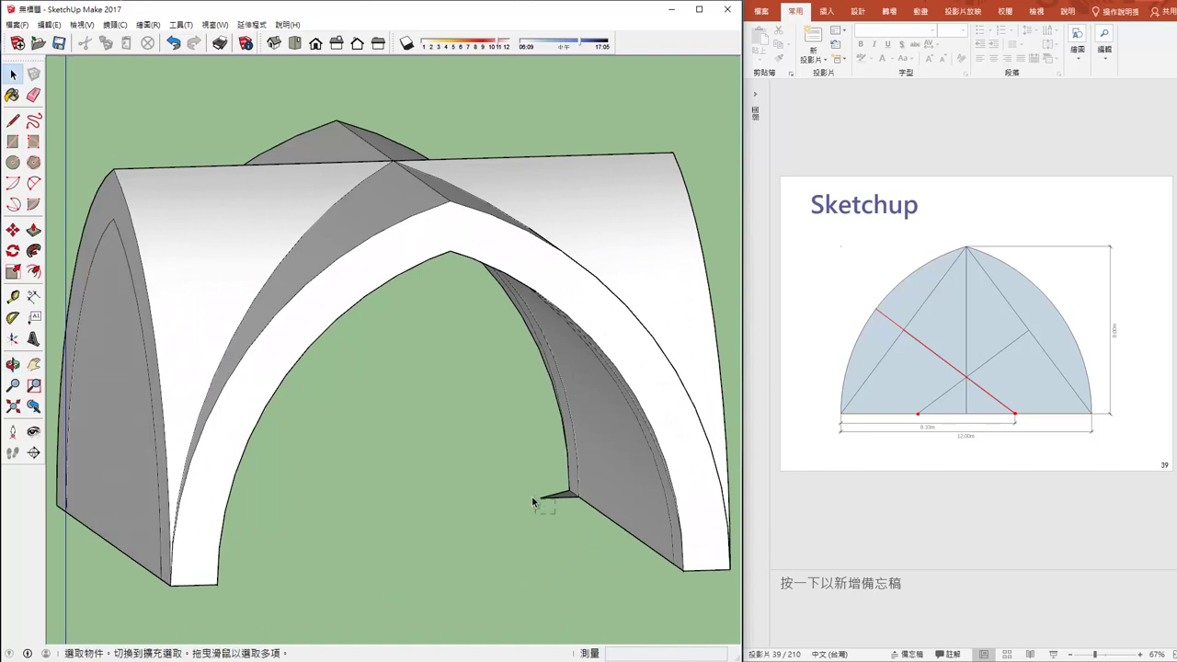
- Delete another small leftover base triangle near the front arch
{"action": "left_click", "coordinate": [549, 496]}
{"action": "key", "text": "Delete"}
{"action": "middle_click_drag", "start_coordinate": [533, 502], "coordinate": [363, 253]}
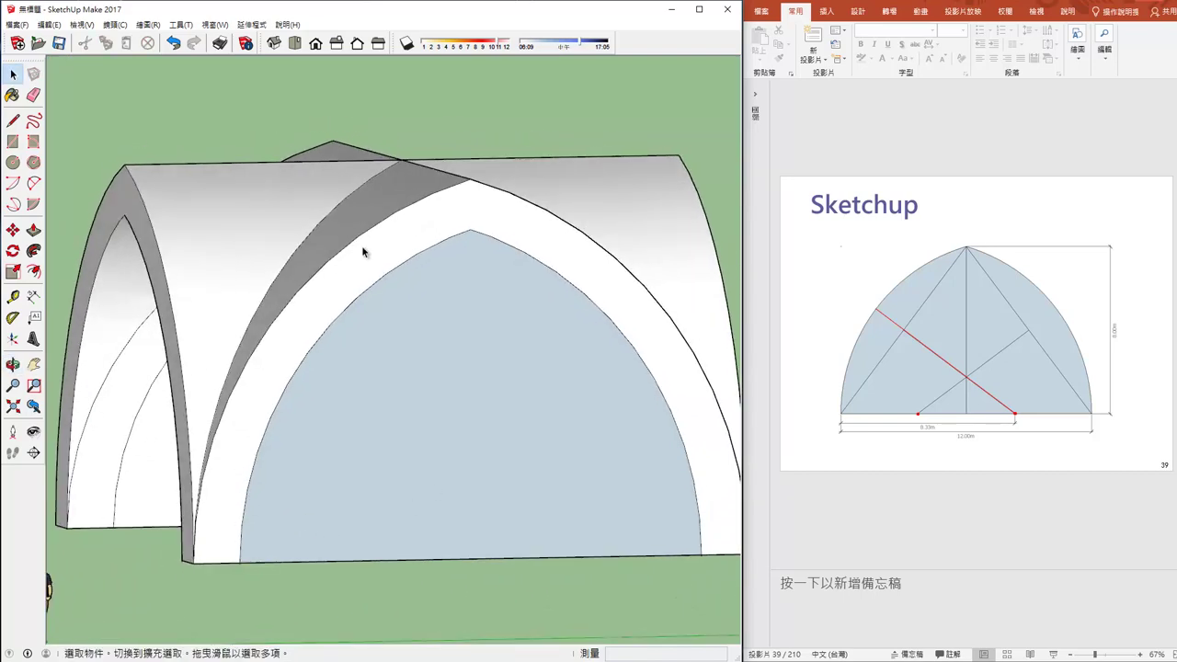
- In Right view, delete the side arch's infill face and bottom edge, leaving the vault open
{"action": "left_click", "coordinate": [334, 44]}
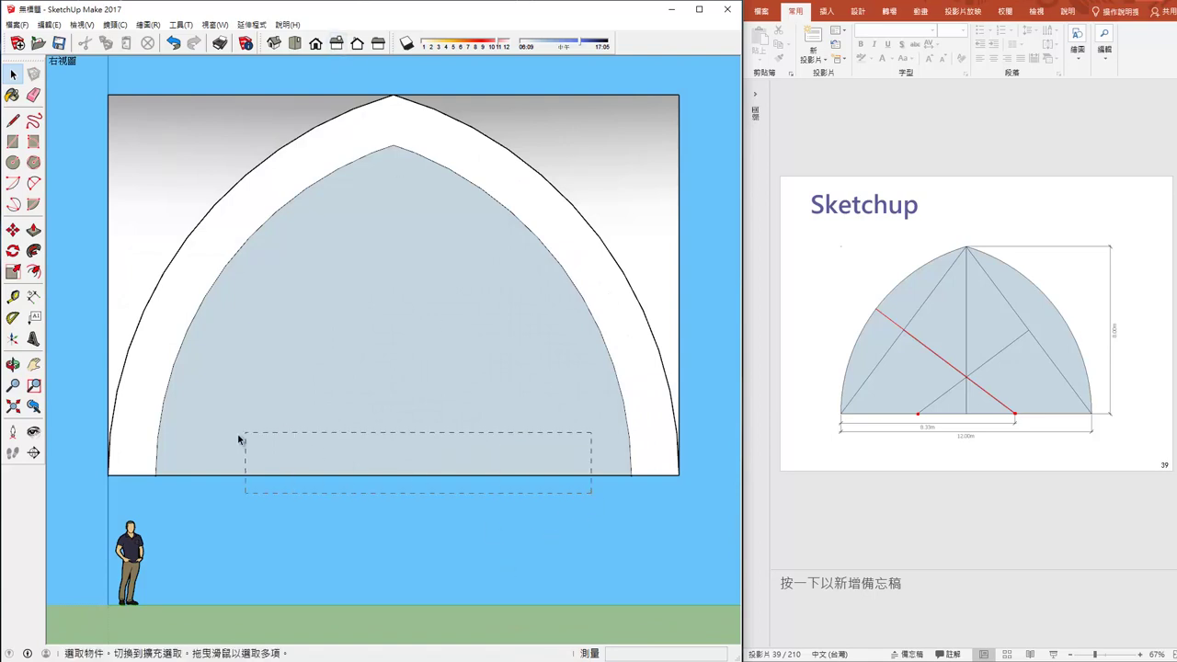
{"action": "left_click_drag", "start_coordinate": [197, 442], "coordinate": [200, 445]}
{"action": "key", "text": "Delete"}
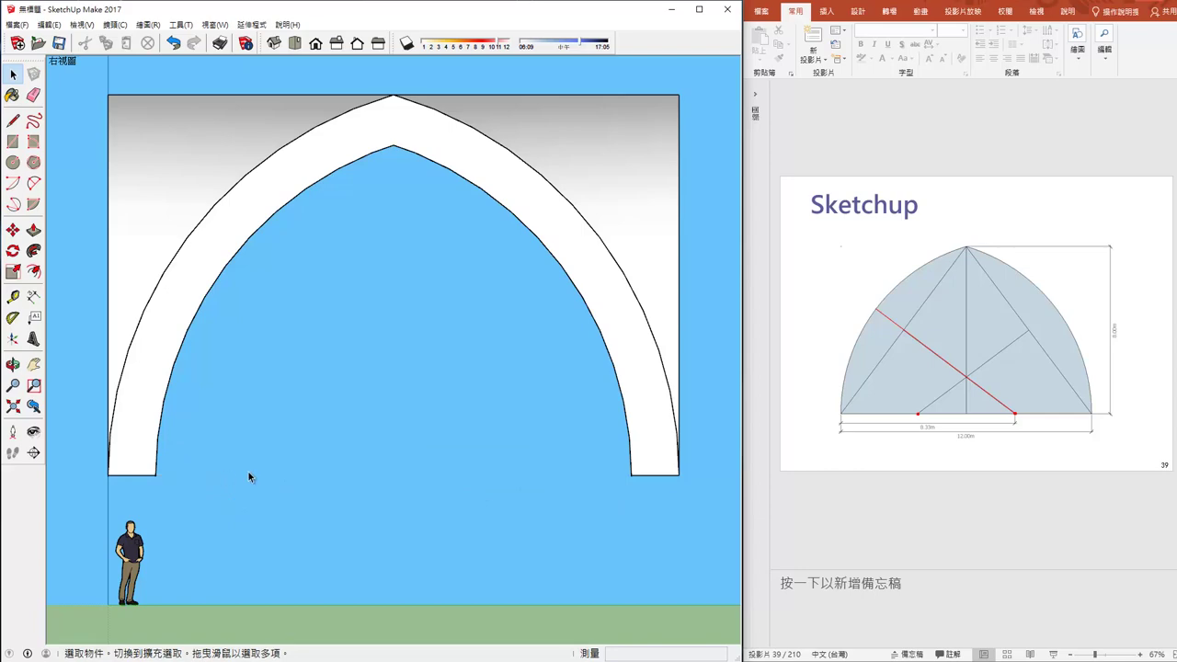
{"action": "scroll", "coordinate": [276, 492], "scroll_direction": "down", "scroll_amount": 4}
{"action": "mouse_move", "coordinate": [302, 507]}
{"action": "middle_mouse_down"}
{"action": "mouse_move", "coordinate": [591, 386]}
{"action": "mouse_move", "coordinate": [349, 395]}
{"action": "mouse_move", "coordinate": [425, 352]}
{"action": "middle_mouse_up"}
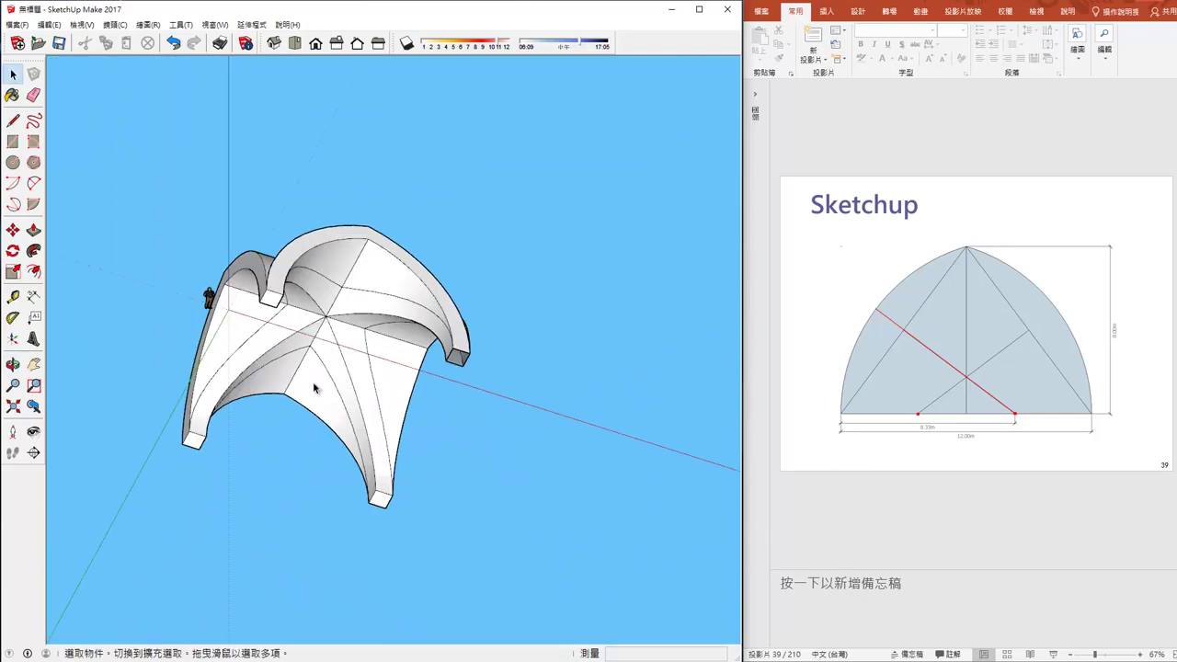
{"action": "mouse_move", "coordinate": [312, 383]}
{"action": "middle_mouse_down"}
{"action": "mouse_move", "coordinate": [486, 359]}
{"action": "mouse_move", "coordinate": [447, 408]}
{"action": "mouse_move", "coordinate": [478, 294]}
{"action": "mouse_move", "coordinate": [374, 339]}
{"action": "mouse_move", "coordinate": [389, 362]}
{"action": "mouse_move", "coordinate": [376, 475]}
{"action": "middle_mouse_up"}
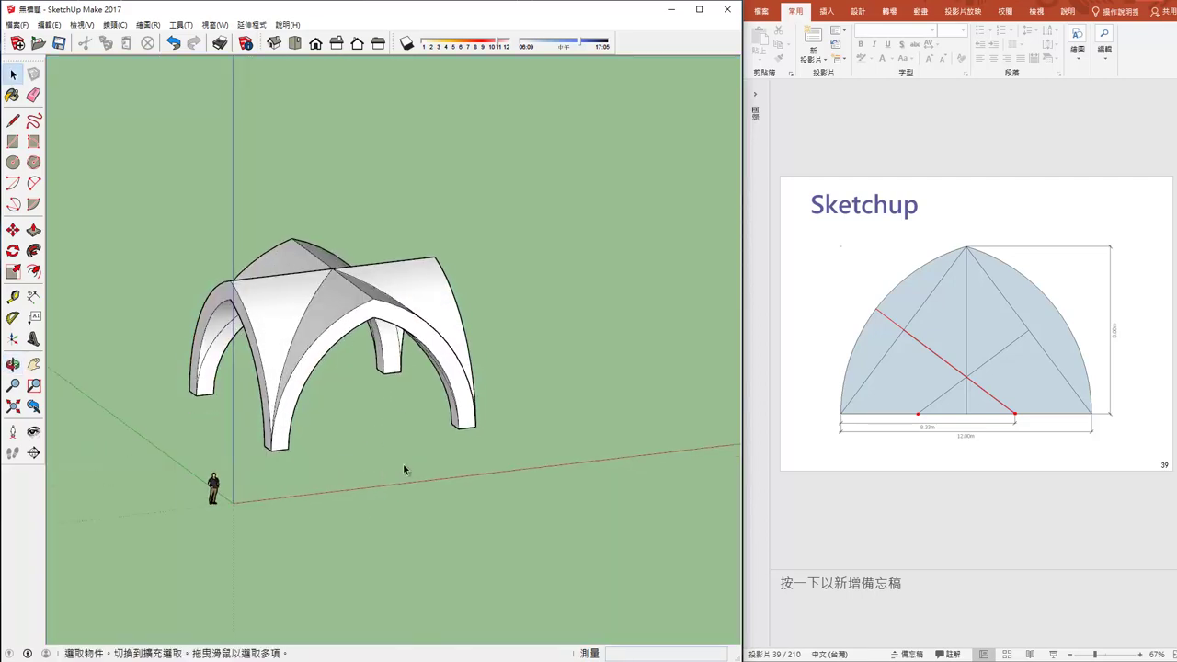
{"action": "middle_click_drag", "start_coordinate": [405, 470], "coordinate": [234, 421]}
{"action": "mouse_move", "coordinate": [559, 414]}
{"action": "middle_mouse_down"}
{"action": "mouse_move", "coordinate": [504, 399]}
{"action": "mouse_move", "coordinate": [531, 411]}
{"action": "middle_mouse_up"}
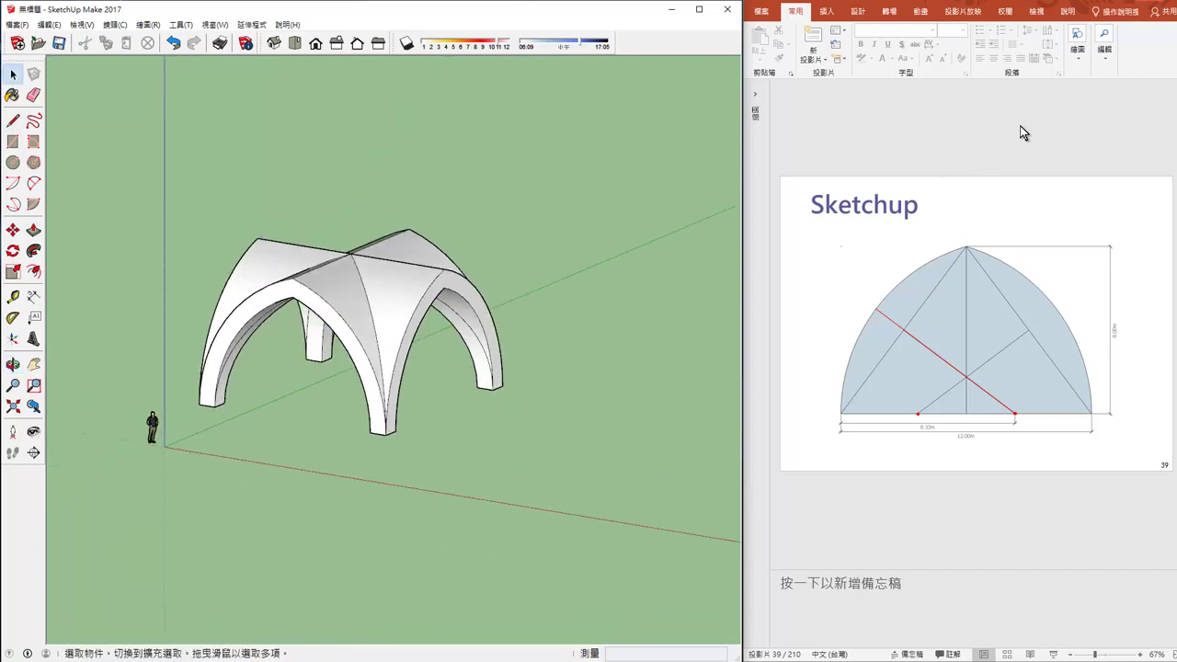
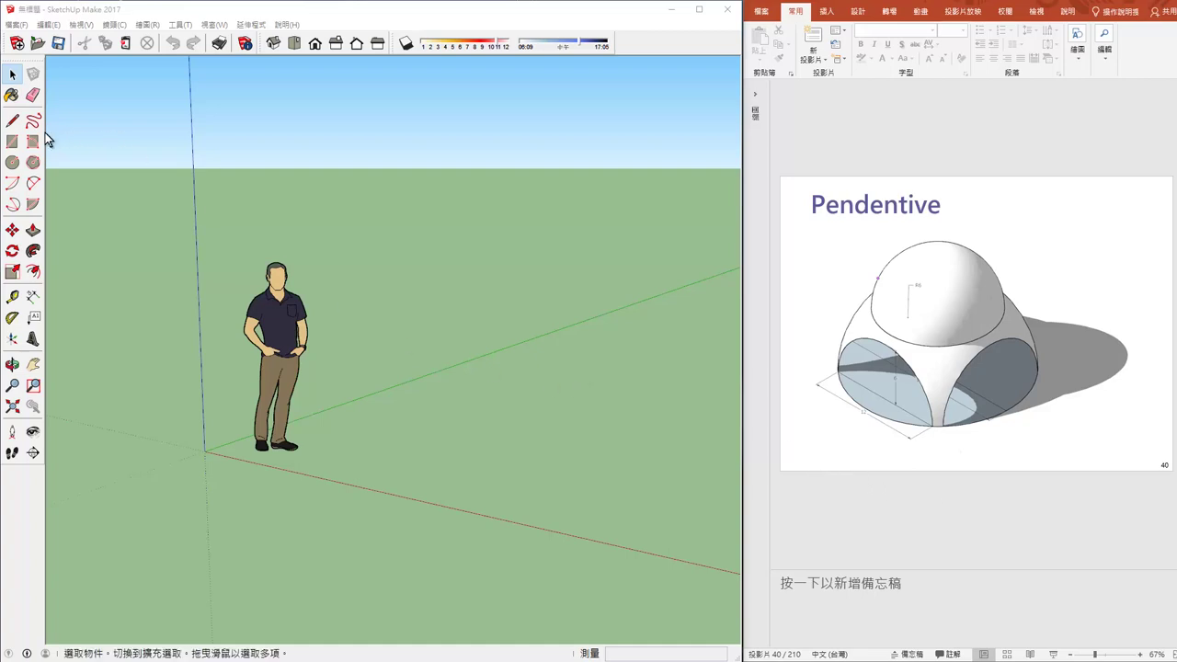
- Move the person figure well to the left of the axes origin
{"action": "left_click", "coordinate": [12, 230]}
{"action": "left_click", "coordinate": [256, 363]}
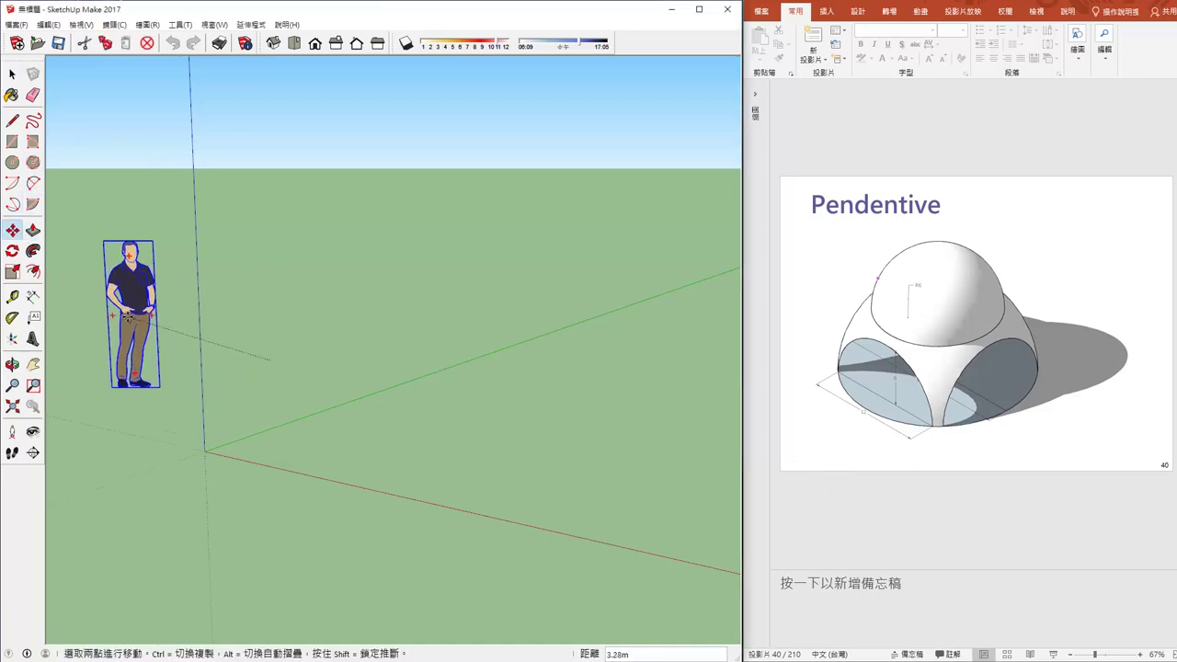
{"action": "left_click", "coordinate": [114, 322]}
{"action": "mouse_move", "coordinate": [318, 394]}
{"action": "middle_mouse_down"}
{"action": "mouse_move", "coordinate": [433, 405]}
{"action": "mouse_move", "coordinate": [399, 288]}
{"action": "mouse_move", "coordinate": [487, 463]}
{"action": "mouse_move", "coordinate": [394, 266]}
{"action": "mouse_move", "coordinate": [444, 359]}
{"action": "mouse_move", "coordinate": [356, 359]}
{"action": "middle_mouse_up"}
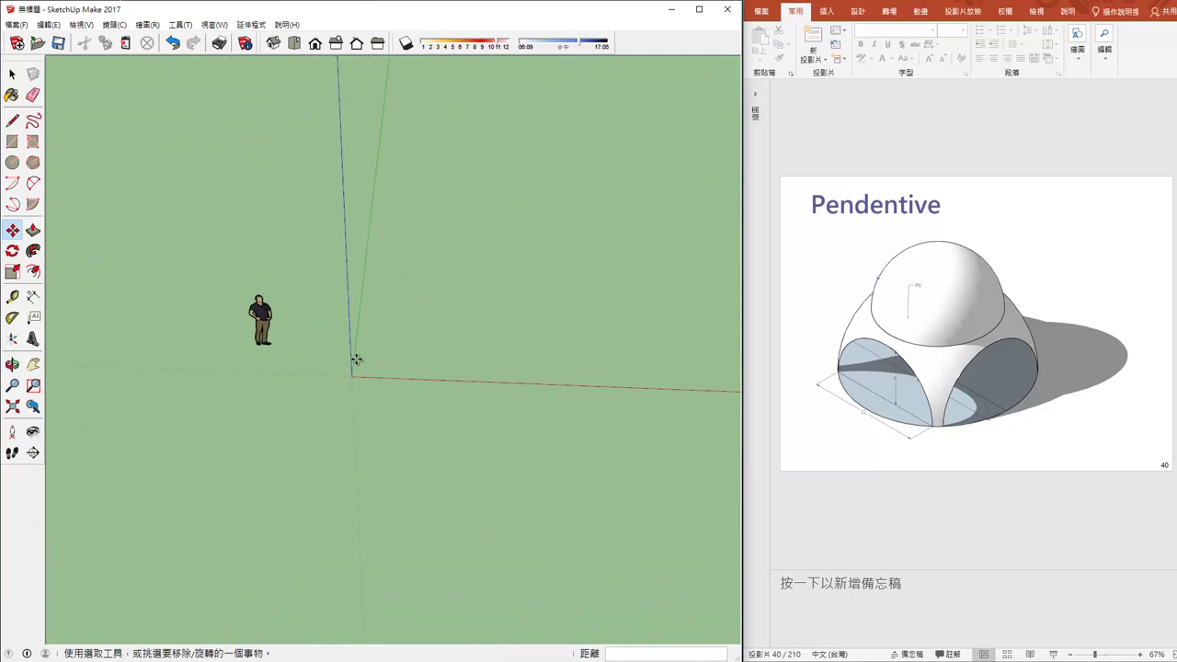
{"action": "left_click", "coordinate": [258, 321]}
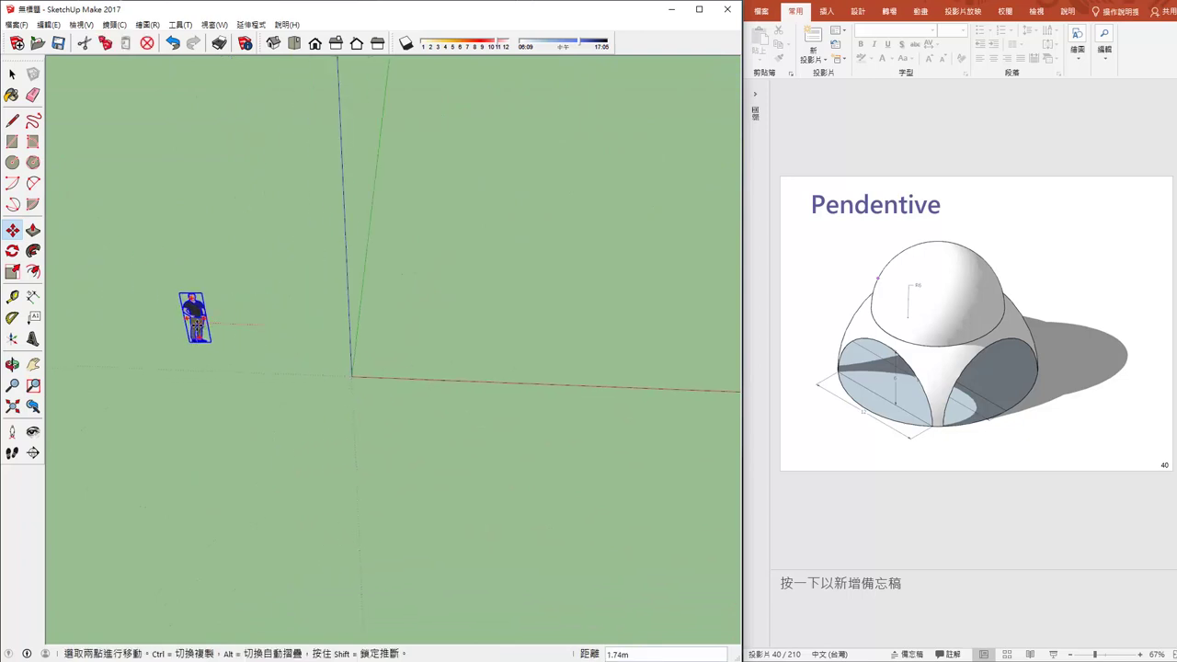
{"action": "left_click", "coordinate": [193, 322]}
{"action": "mouse_move", "coordinate": [420, 368]}
{"action": "middle_mouse_down"}
{"action": "mouse_move", "coordinate": [408, 331]}
{"action": "mouse_move", "coordinate": [519, 370]}
{"action": "mouse_move", "coordinate": [520, 359]}
{"action": "middle_mouse_up"}
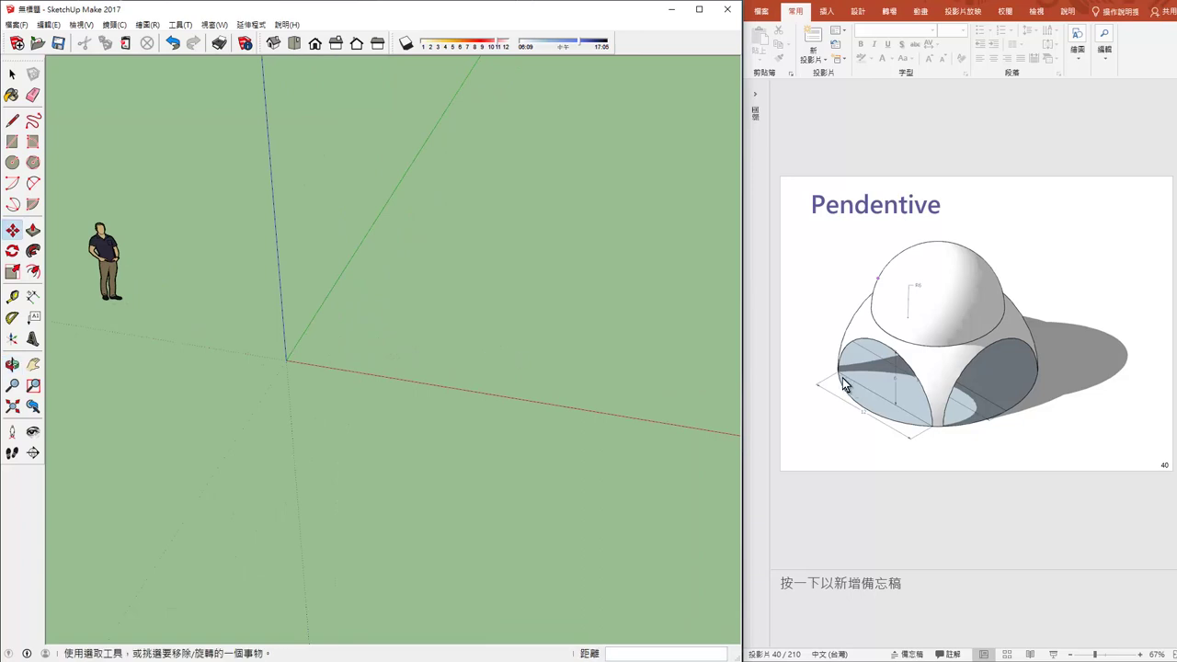
{"action": "scroll", "coordinate": [886, 404], "scroll_direction": "up", "scroll_amount": 2}
{"action": "scroll", "coordinate": [886, 404], "scroll_direction": "down", "scroll_amount": 1}
{"action": "scroll", "coordinate": [886, 404], "scroll_direction": "down", "scroll_amount": 1}
- Draw a 12 m by 12 m square face starting at the origin
{"action": "left_click", "coordinate": [12, 140]}
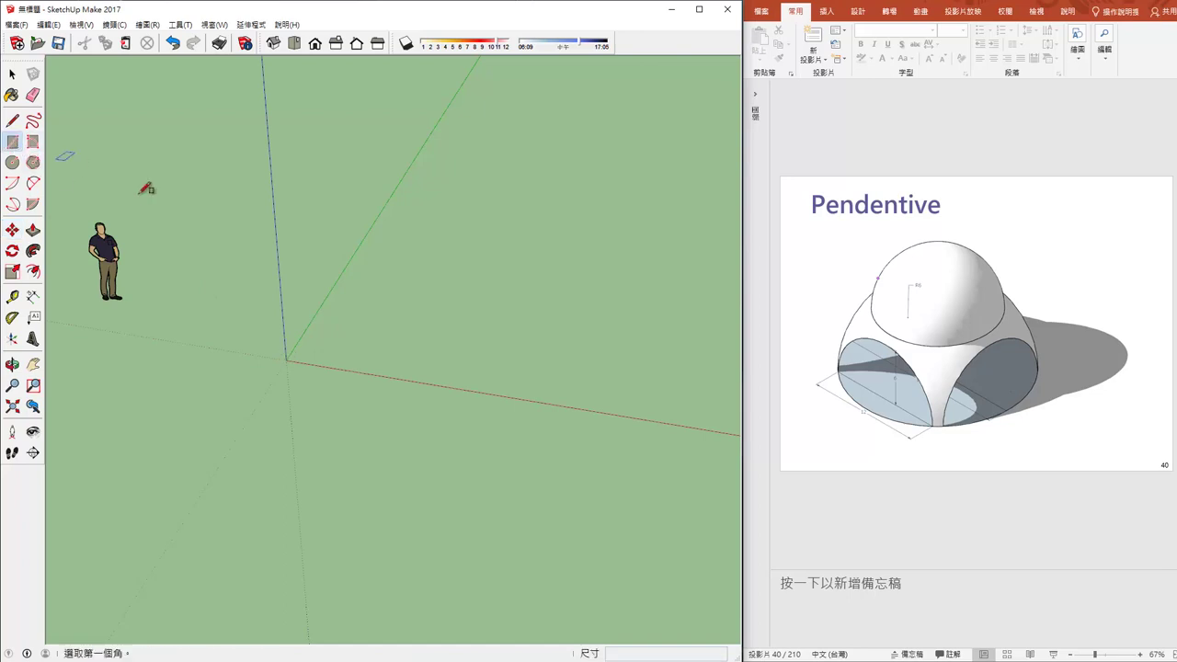
{"action": "left_click", "coordinate": [286, 360]}
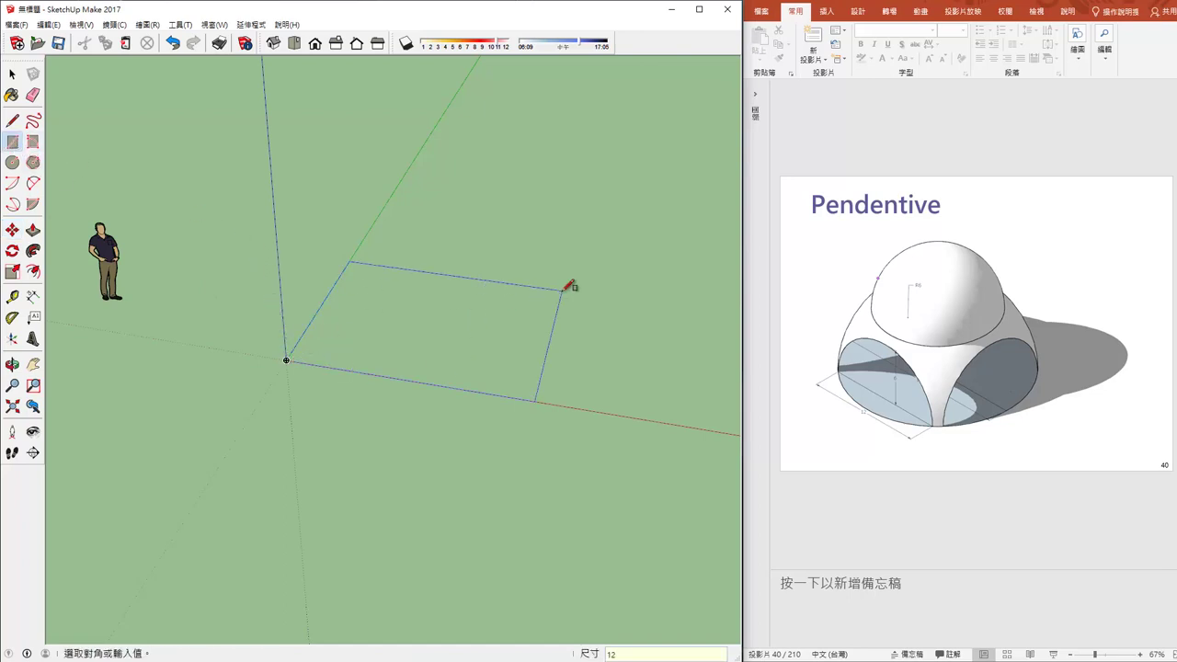
{"action": "left_click", "coordinate": [564, 288]}
{"action": "scroll", "coordinate": [561, 285], "scroll_direction": "up", "scroll_amount": 3}
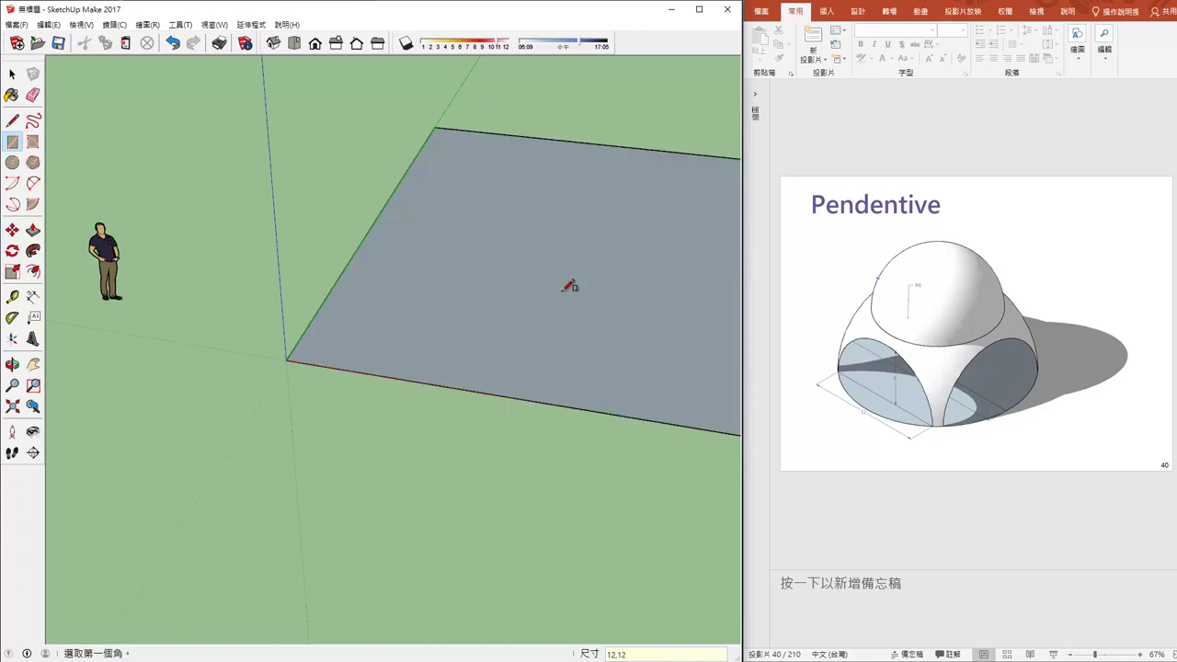
{"action": "scroll", "coordinate": [545, 276], "scroll_direction": "down", "scroll_amount": 2}
{"action": "scroll", "coordinate": [476, 356], "scroll_direction": "down", "scroll_amount": 1}
{"action": "middle_click_drag", "start_coordinate": [475, 357], "coordinate": [417, 376], "text": "shift"}
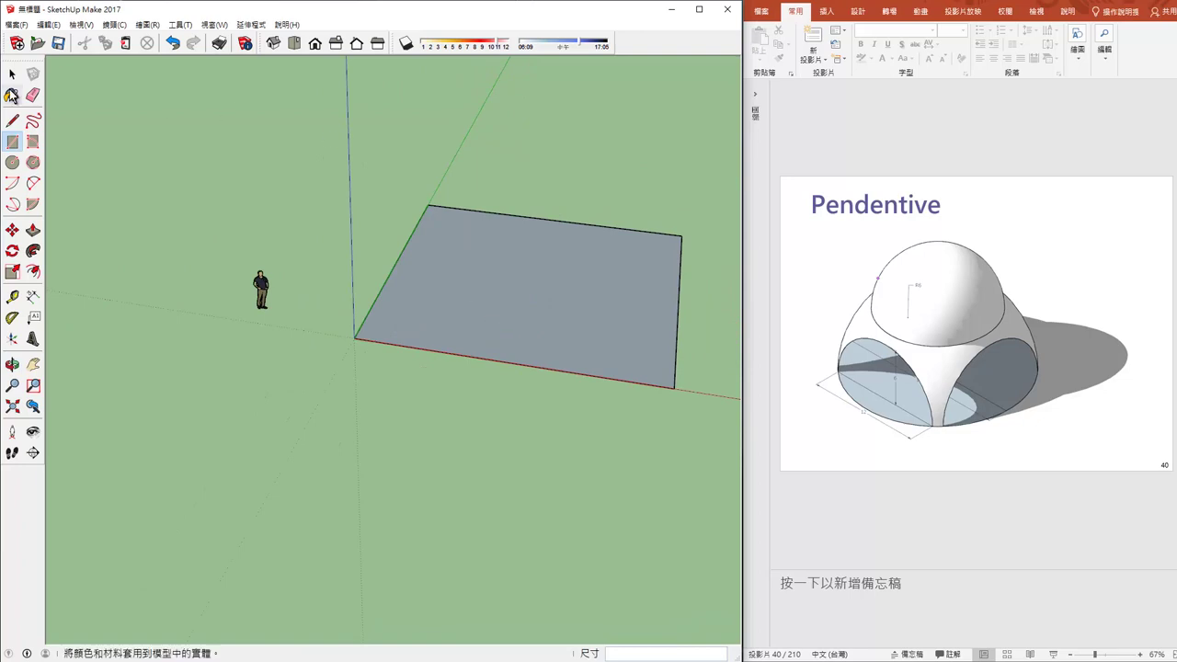
- Draw a 16.97 m diagonal line between opposite corners of the square
{"action": "left_click", "coordinate": [12, 121]}
{"action": "left_click", "coordinate": [355, 337]}
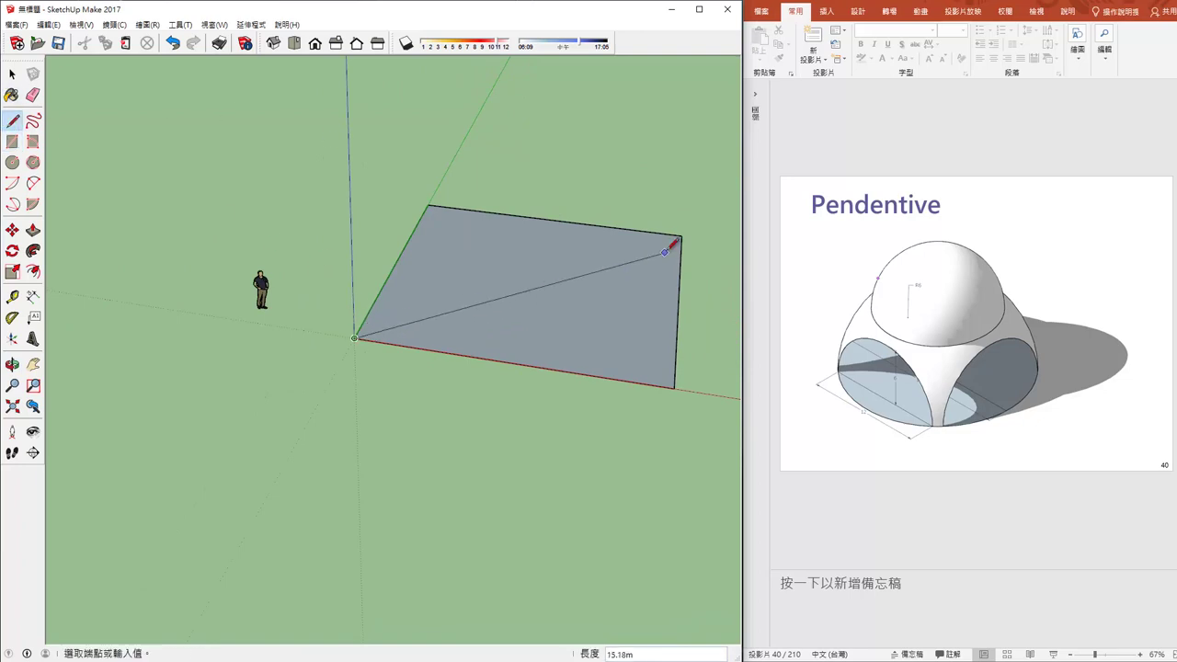
{"action": "left_click", "coordinate": [681, 237]}
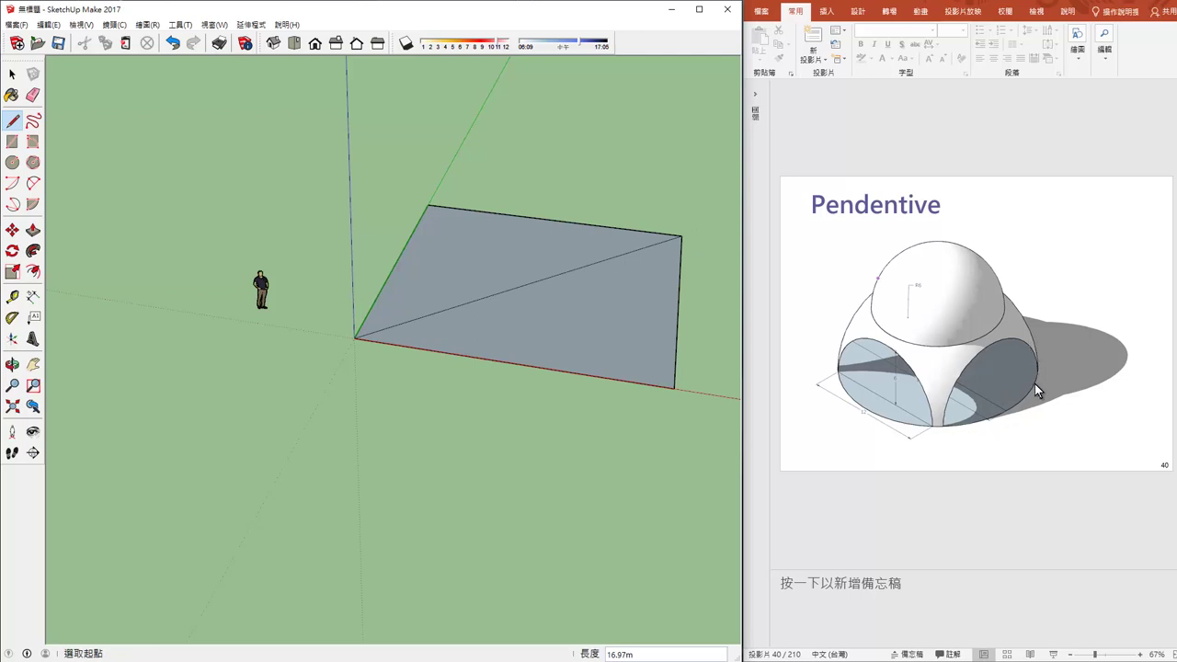
- Draw a radius 9 circle centred on the diagonal's midpoint, circumscribing the square
{"action": "left_click", "coordinate": [13, 164]}
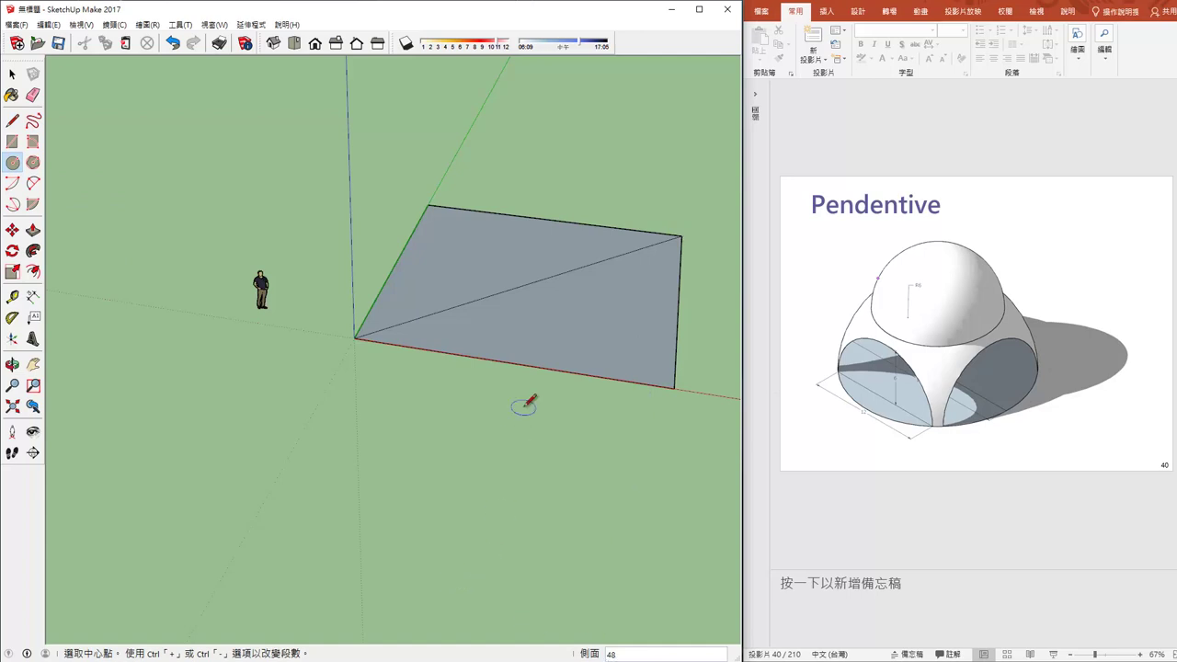
{"action": "left_click", "coordinate": [532, 282]}
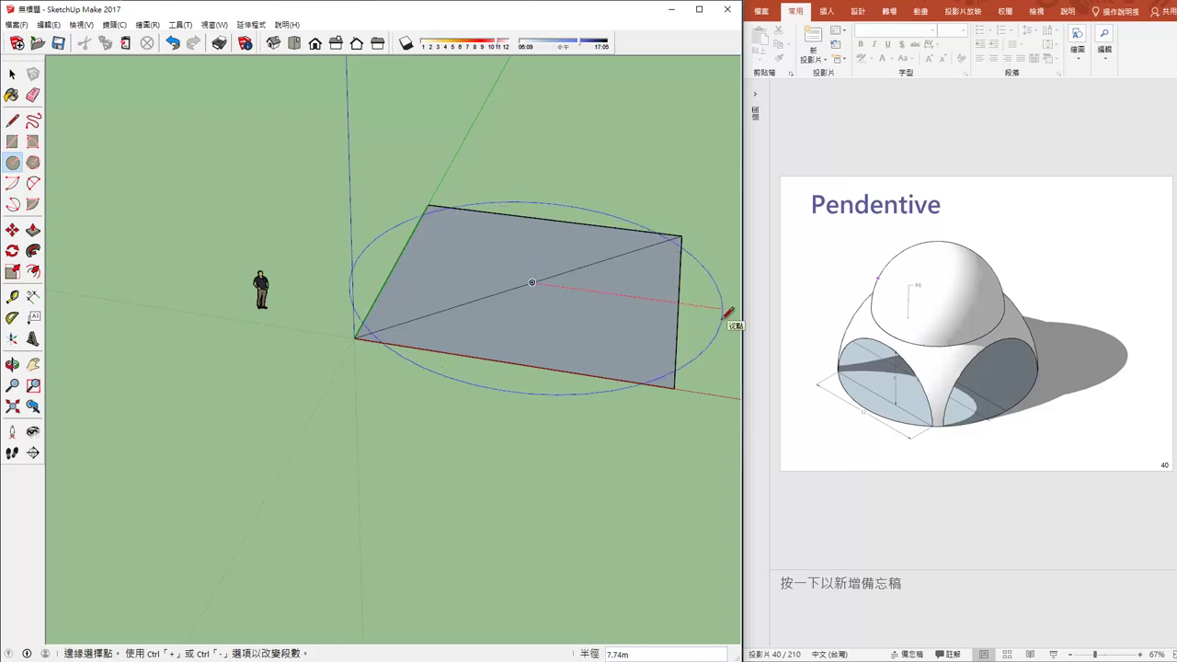
{"action": "middle_click_drag", "start_coordinate": [726, 313], "coordinate": [539, 281]}
{"action": "type", "text": "9"}
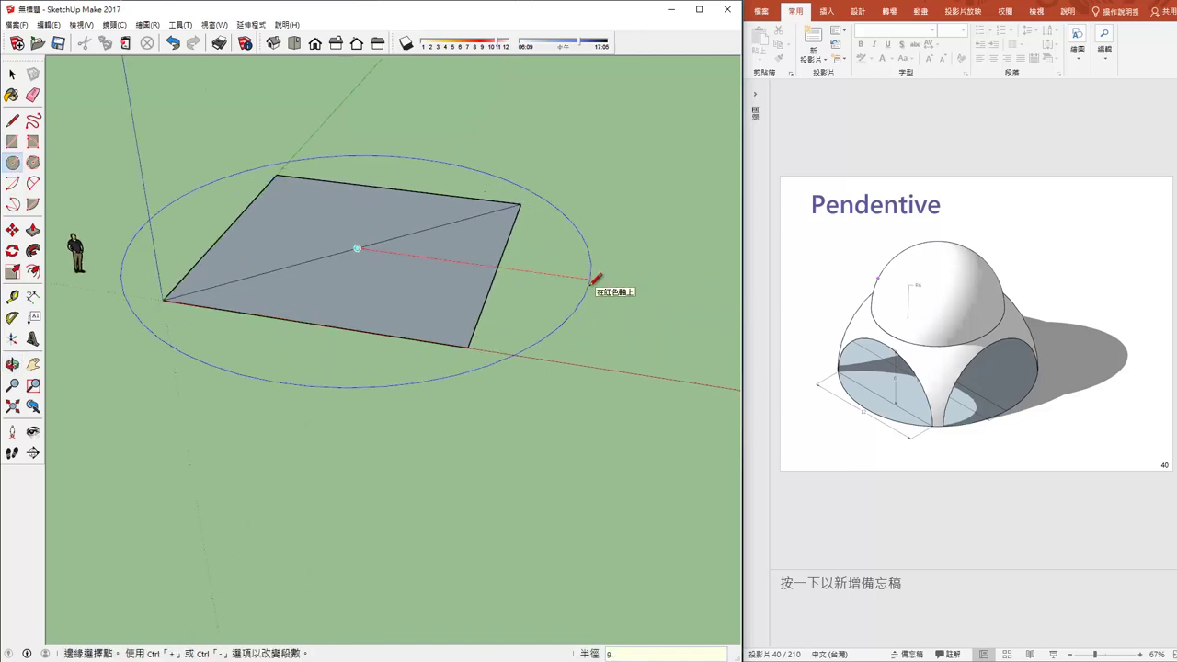
{"action": "key", "text": "Return"}
{"action": "left_click", "coordinate": [12, 73]}
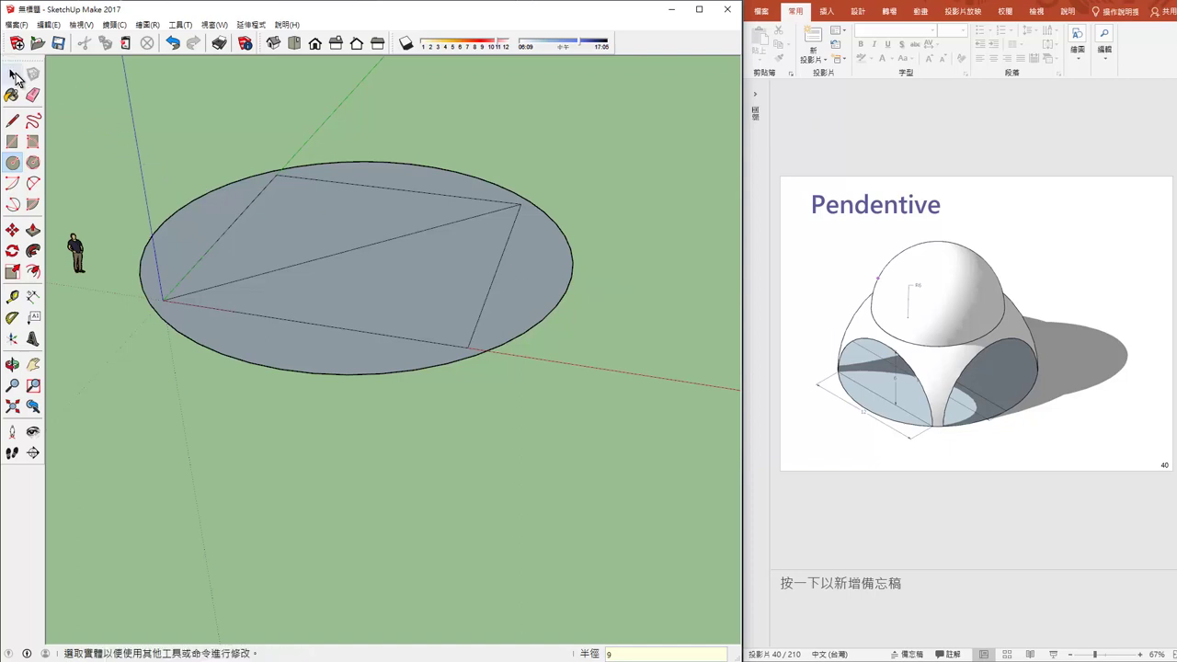
{"action": "mouse_move", "coordinate": [334, 439]}
{"action": "middle_mouse_down"}
{"action": "mouse_move", "coordinate": [361, 492]}
{"action": "mouse_move", "coordinate": [635, 554]}
{"action": "mouse_move", "coordinate": [484, 473]}
{"action": "middle_mouse_up"}
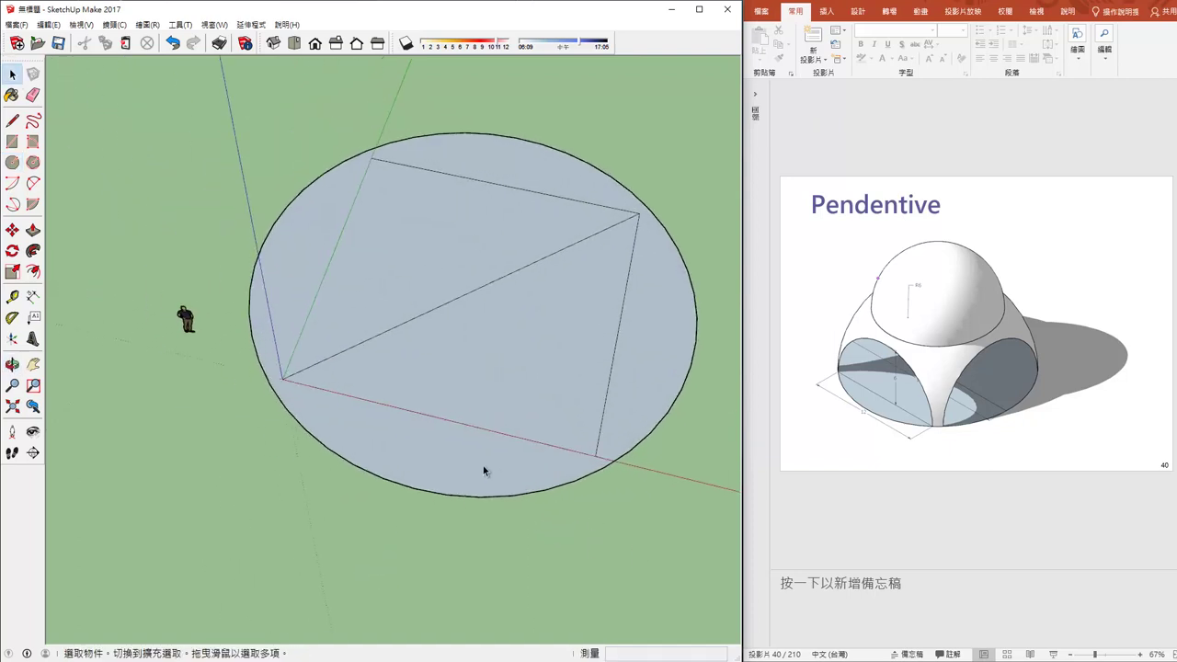
{"action": "mouse_move", "coordinate": [466, 393]}
{"action": "middle_mouse_down"}
{"action": "mouse_move", "coordinate": [541, 447]}
{"action": "mouse_move", "coordinate": [594, 525]}
{"action": "mouse_move", "coordinate": [431, 442]}
{"action": "middle_mouse_up"}
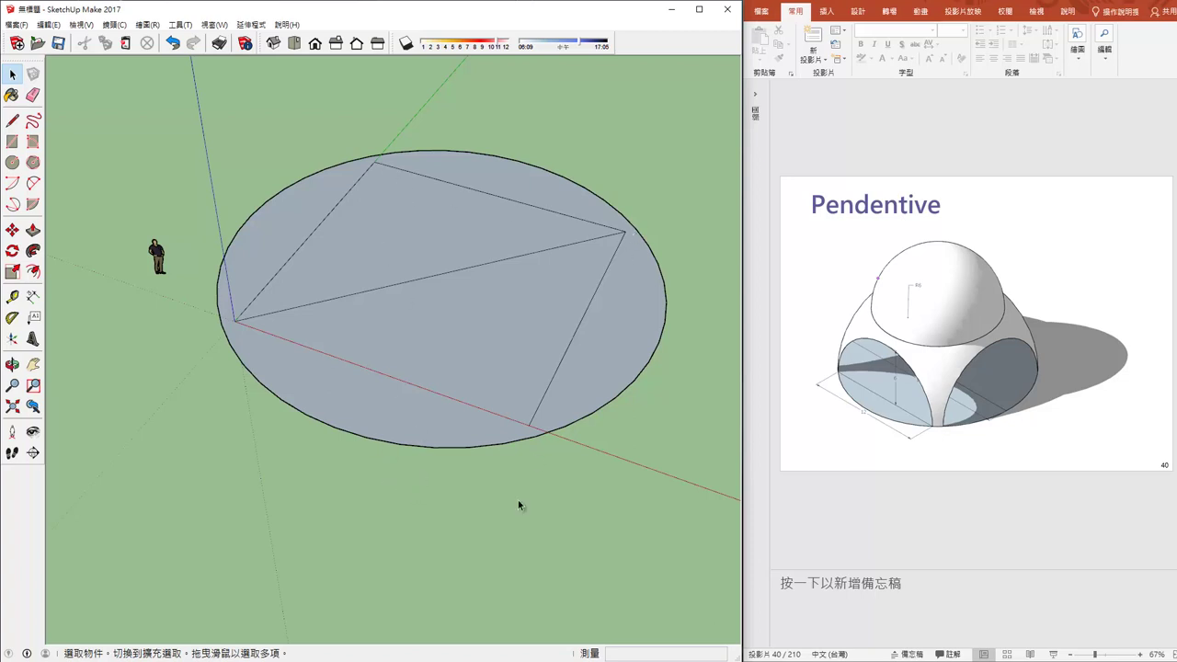
{"action": "middle_click_drag", "start_coordinate": [566, 488], "coordinate": [525, 439]}
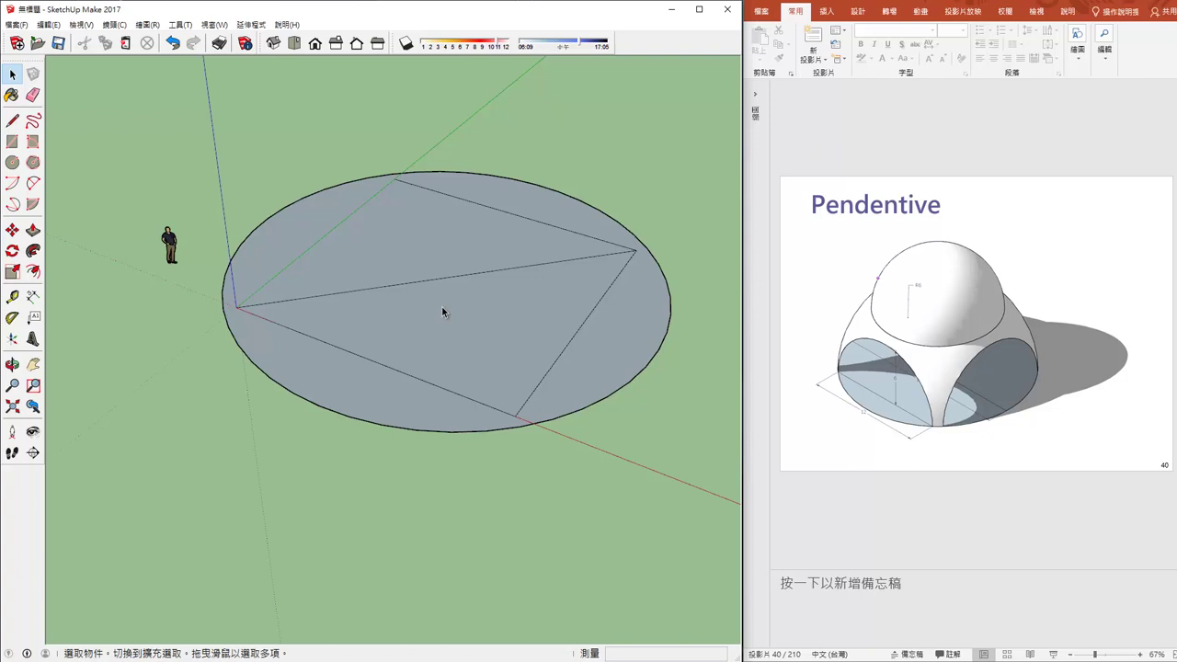
{"action": "middle_click_drag", "start_coordinate": [478, 326], "coordinate": [538, 326]}
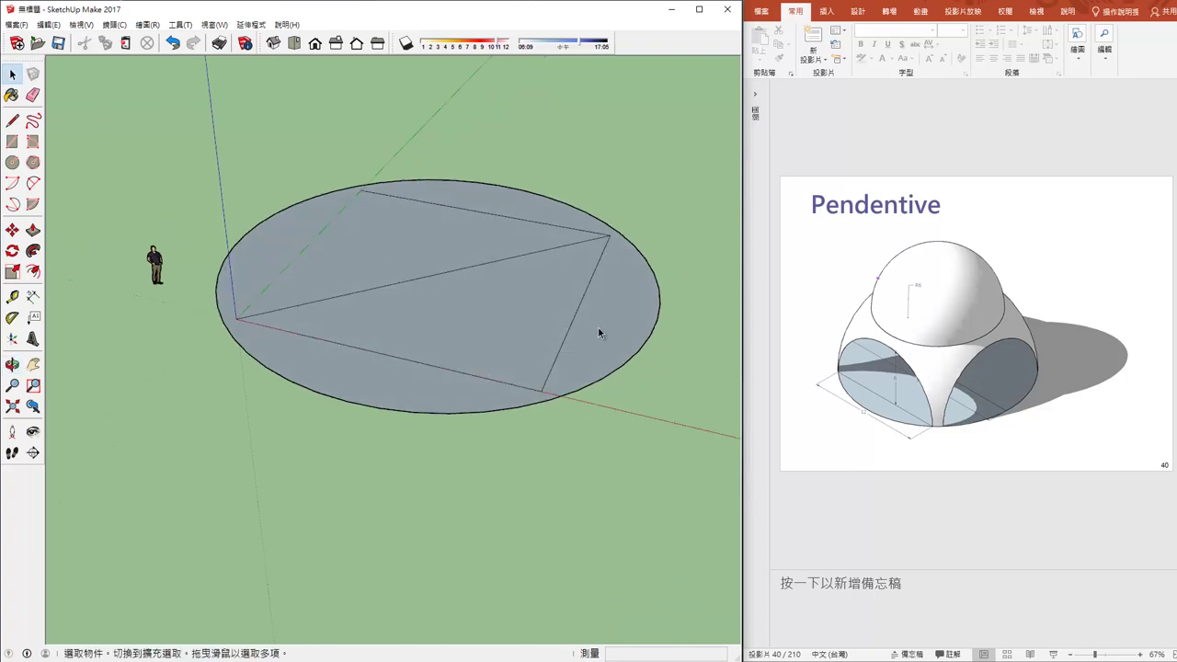
{"action": "mouse_move", "coordinate": [564, 343]}
{"action": "middle_mouse_down", "text": "shift"}
{"action": "mouse_move", "coordinate": [517, 336]}
{"action": "mouse_move", "coordinate": [540, 306]}
{"action": "middle_mouse_up", "text": "shift"}
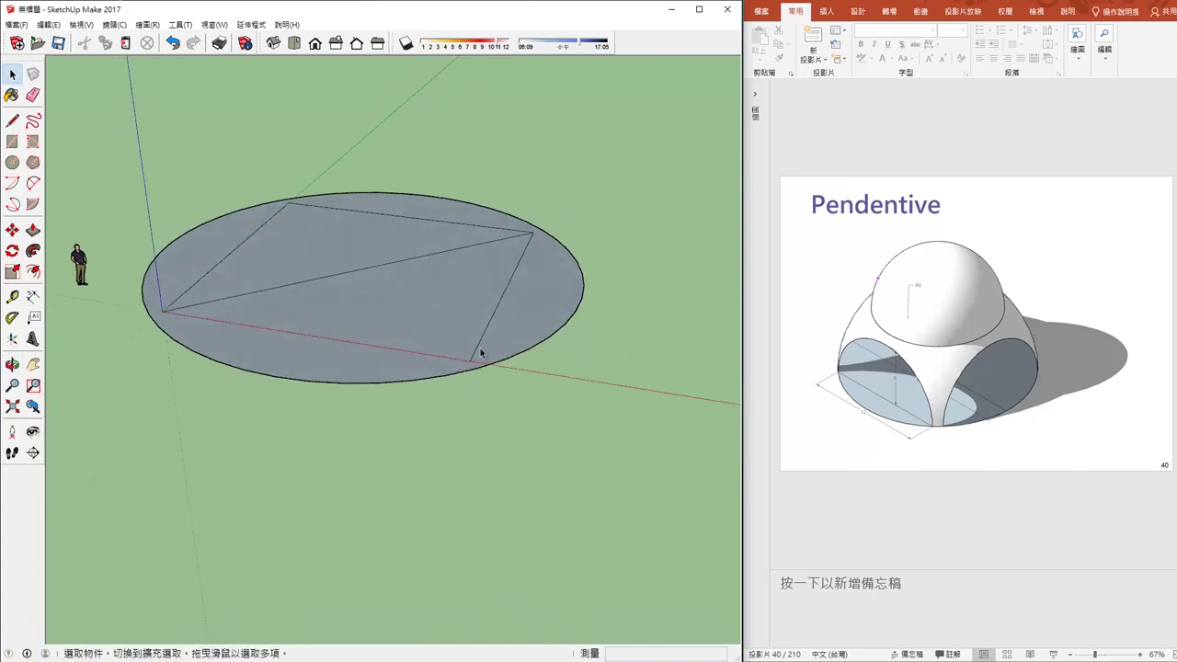
{"action": "middle_click_drag", "start_coordinate": [439, 347], "coordinate": [398, 373]}
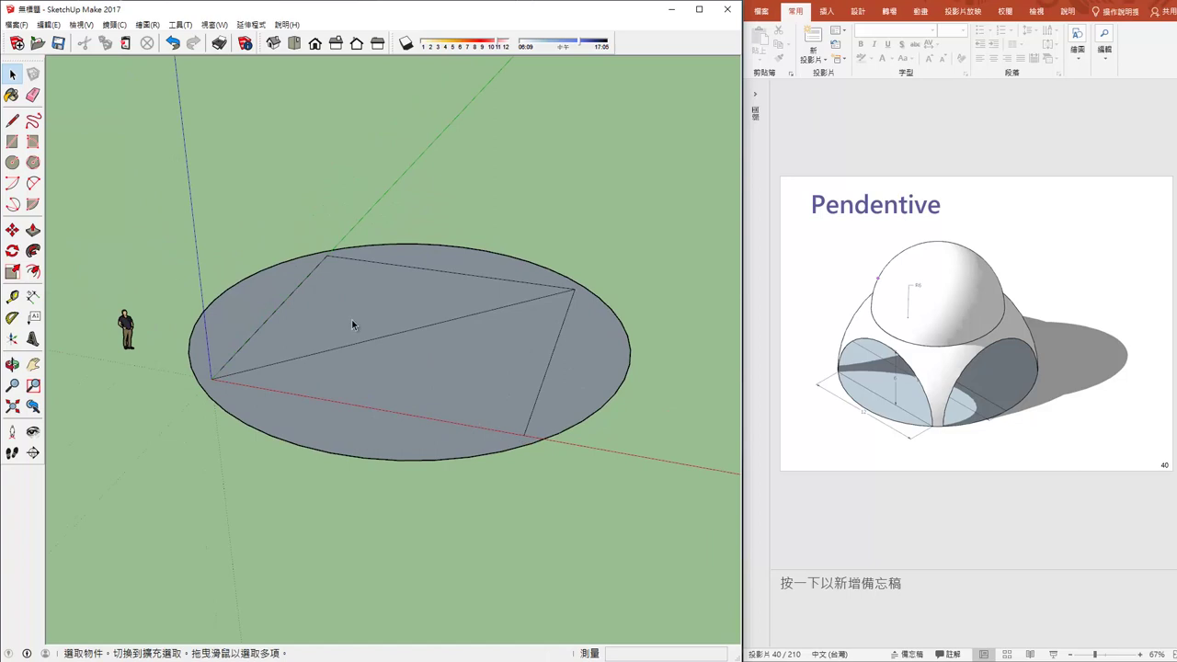
{"action": "middle_click_drag", "start_coordinate": [272, 322], "coordinate": [204, 190]}
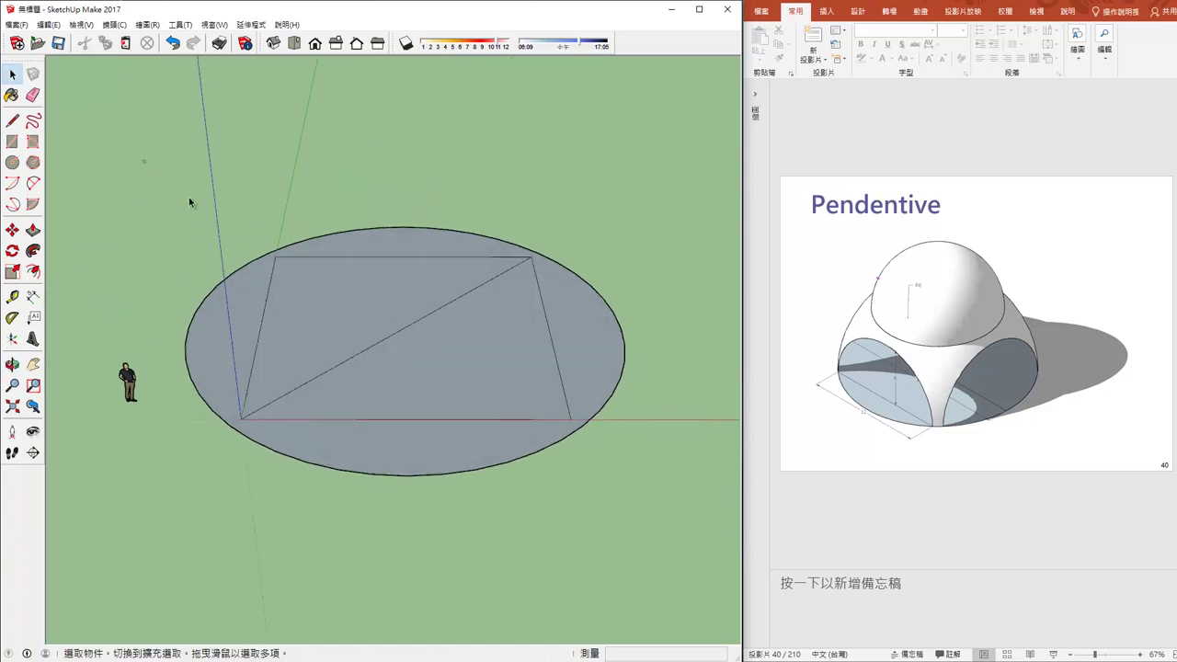
{"action": "left_click_drag", "start_coordinate": [142, 160], "coordinate": [656, 516]}
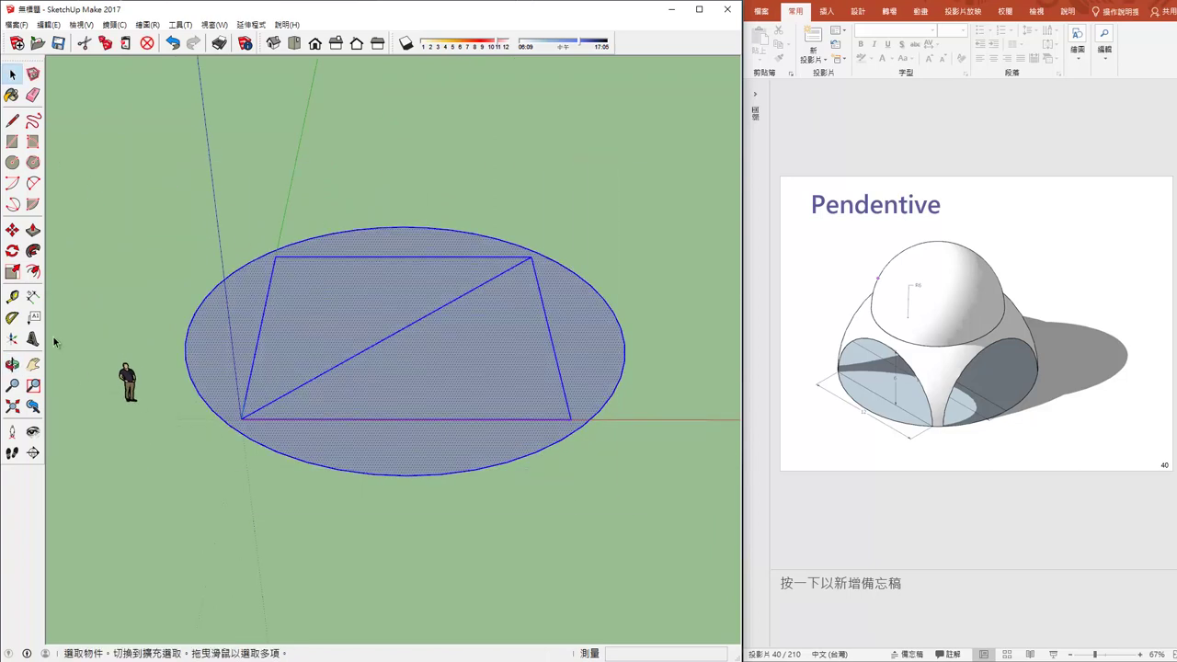
- Copy the circle with its square to the right
{"action": "left_click", "coordinate": [12, 230]}
{"action": "left_click", "coordinate": [174, 497]}
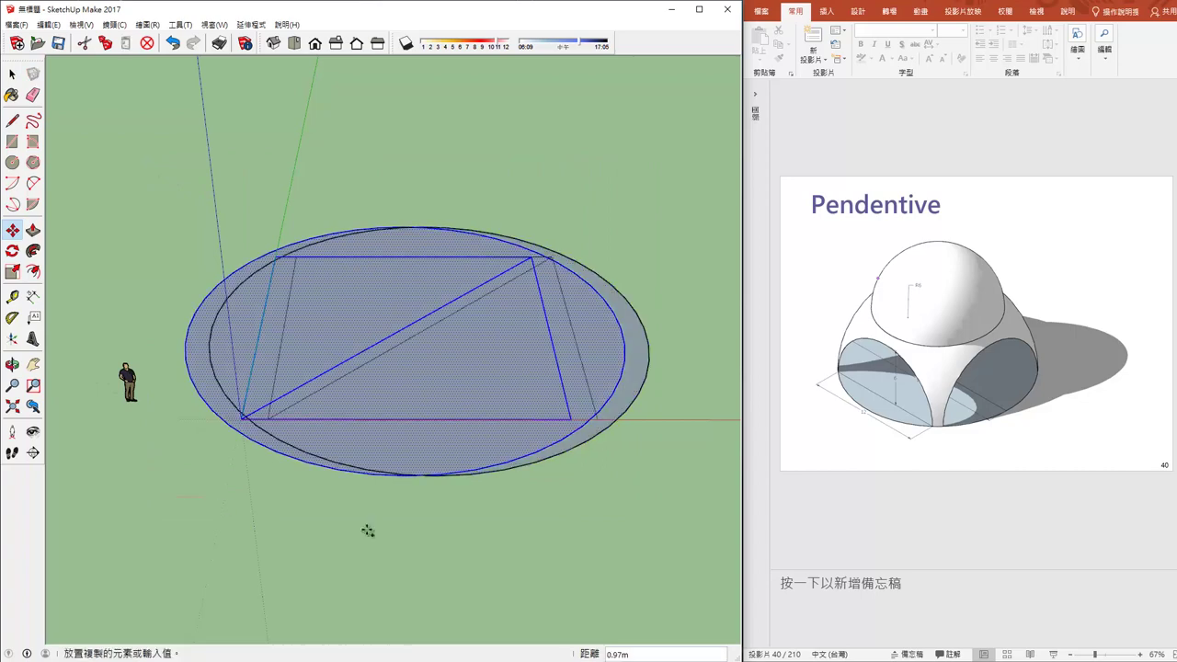
{"action": "mouse_move", "coordinate": [591, 549]}
{"action": "middle_mouse_down"}
{"action": "mouse_move", "coordinate": [438, 522]}
{"action": "mouse_move", "coordinate": [643, 550]}
{"action": "mouse_move", "coordinate": [649, 491]}
{"action": "mouse_move", "coordinate": [576, 491]}
{"action": "mouse_move", "coordinate": [457, 370]}
{"action": "mouse_move", "coordinate": [355, 441]}
{"action": "mouse_move", "coordinate": [415, 267]}
{"action": "middle_mouse_up"}
{"action": "key", "text": "ctrl"}
{"action": "left_click", "coordinate": [689, 539]}
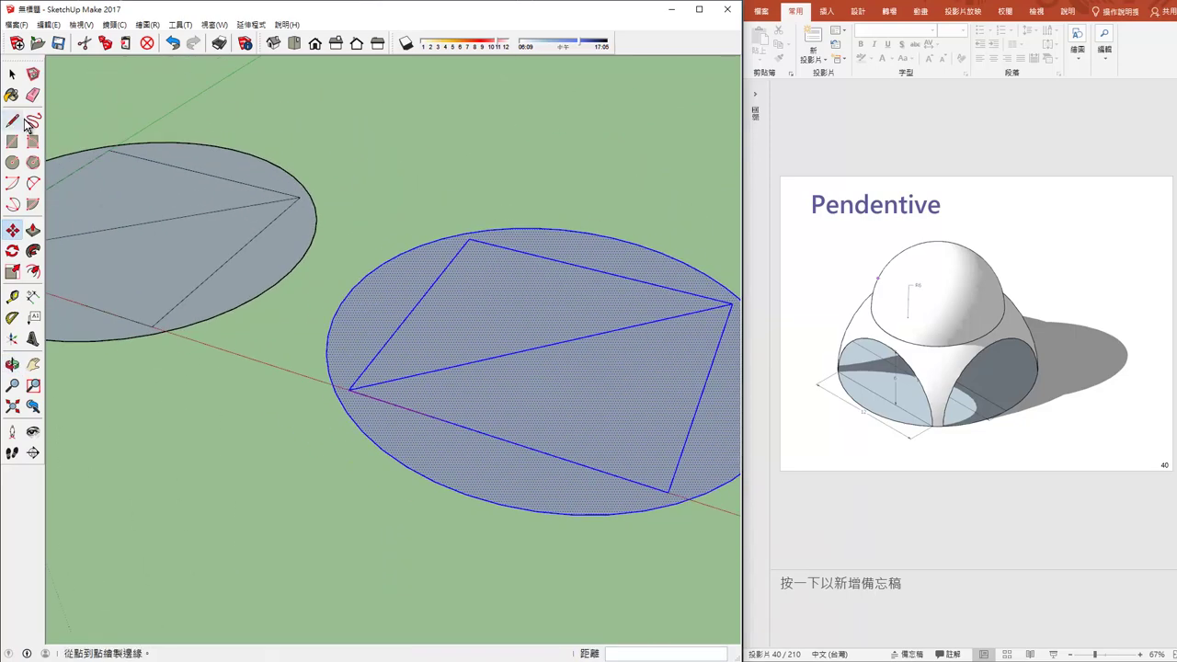
- Erase the square edges and diagonal inside the left circle, leaving a plain disc
{"action": "key", "text": "e"}
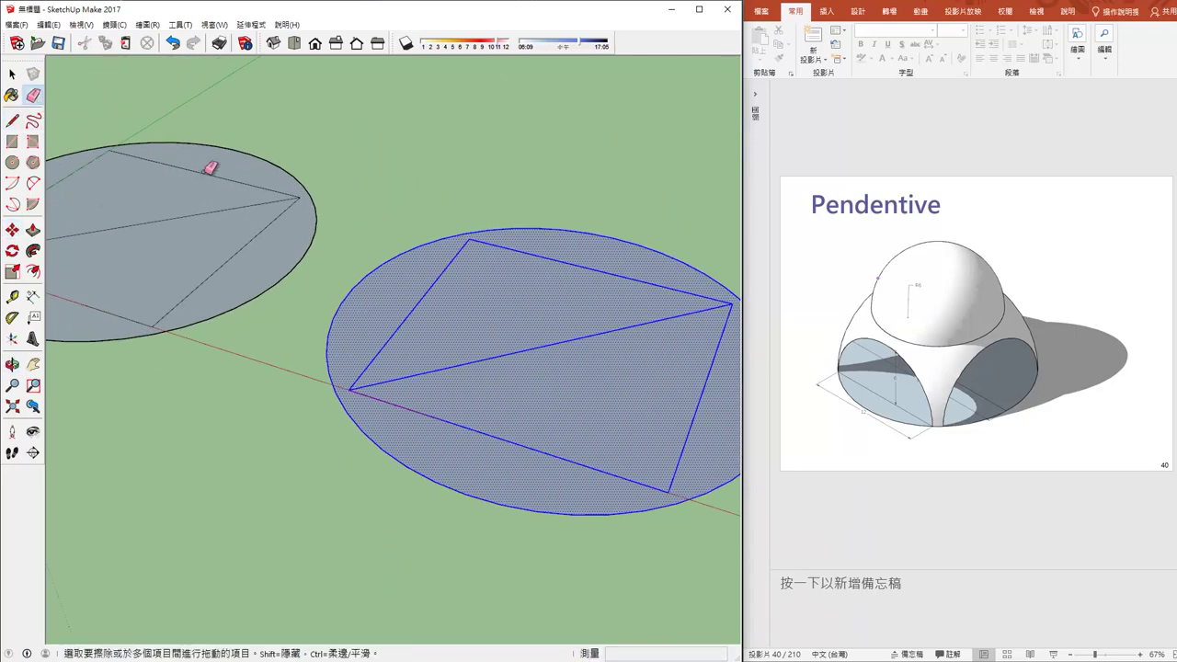
{"action": "left_click", "coordinate": [207, 172]}
{"action": "left_click_drag", "start_coordinate": [223, 232], "coordinate": [229, 263]}
{"action": "left_click", "coordinate": [231, 261]}
{"action": "left_click", "coordinate": [203, 215]}
{"action": "mouse_move", "coordinate": [202, 215]}
{"action": "middle_mouse_down"}
{"action": "mouse_move", "coordinate": [321, 255]}
{"action": "mouse_move", "coordinate": [221, 229]}
{"action": "middle_mouse_up"}
{"action": "left_click", "coordinate": [220, 228]}
{"action": "left_click", "coordinate": [223, 324]}
{"action": "middle_click_drag", "start_coordinate": [224, 324], "coordinate": [263, 273]}
{"action": "key", "text": "l"}
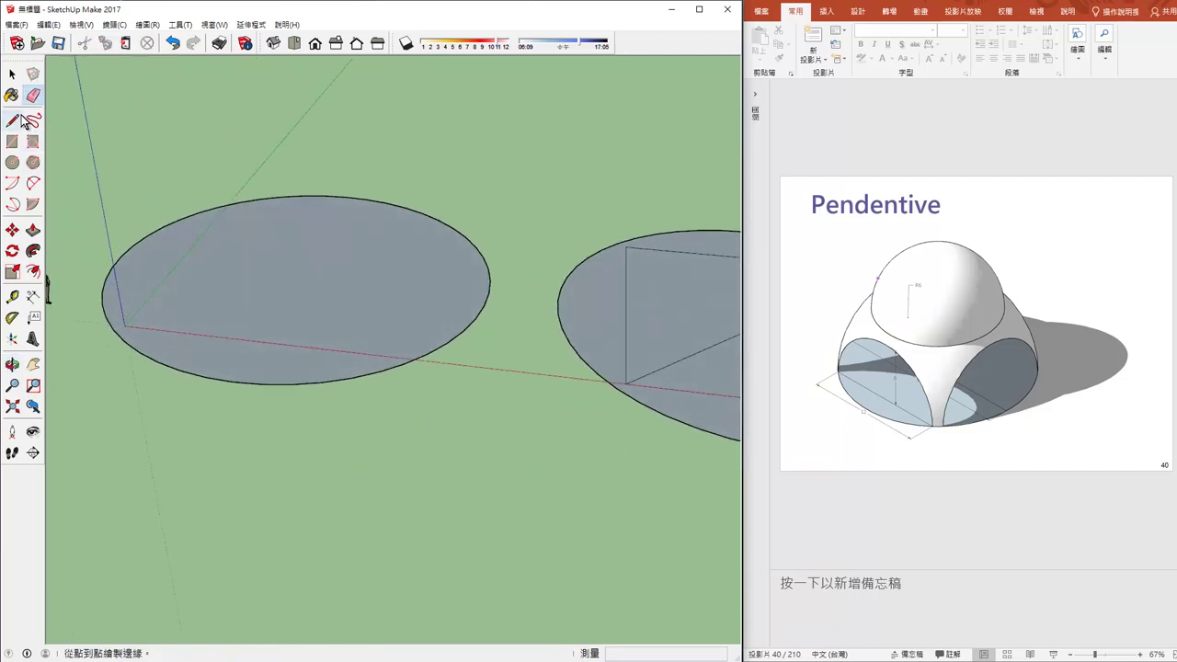
- Draw a radius line from the left disc's centre to its rim, erasing a stray slanted line
{"action": "left_click", "coordinate": [345, 194]}
{"action": "left_click", "coordinate": [298, 273]}
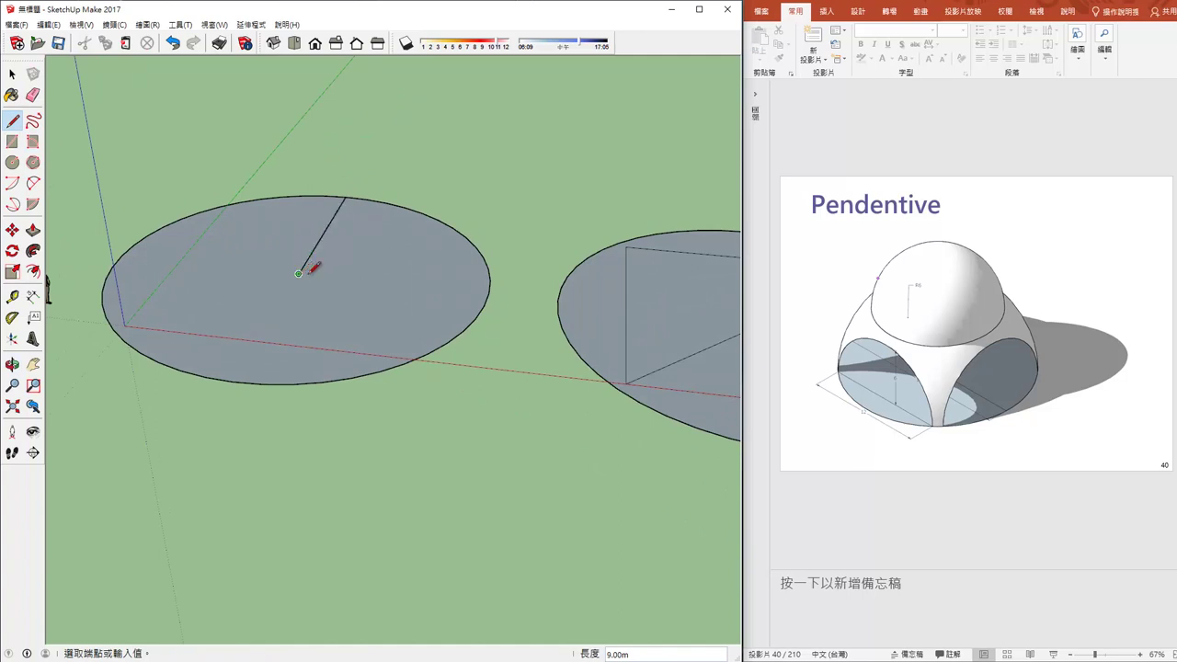
{"action": "left_click", "coordinate": [489, 292]}
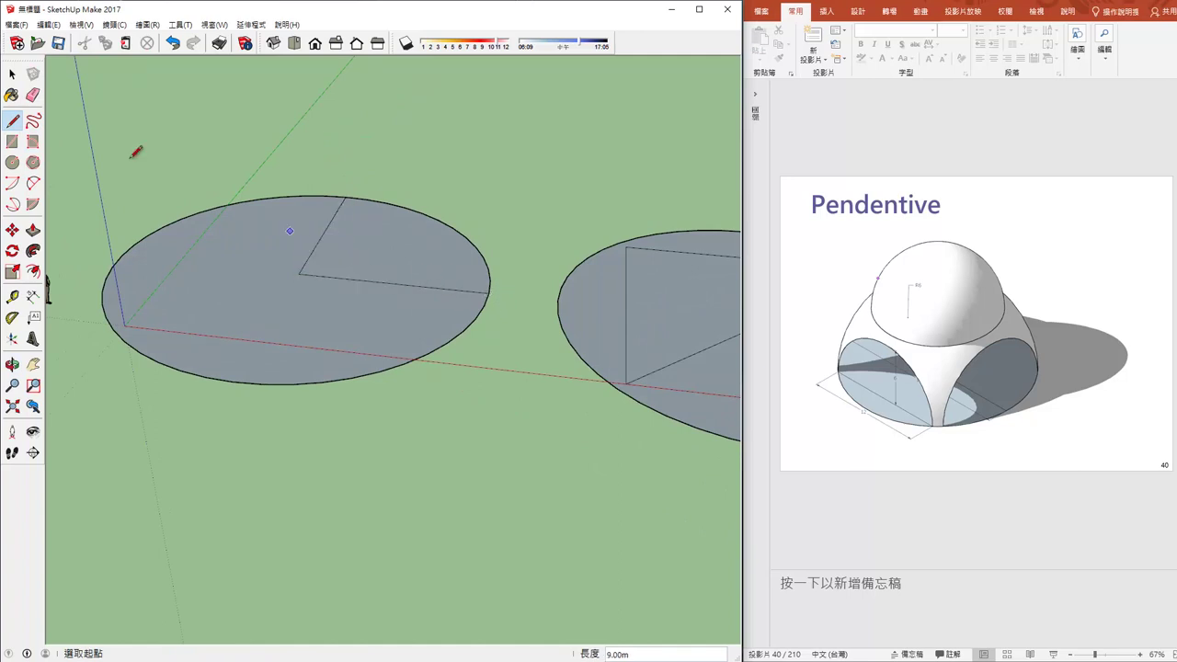
{"action": "left_click", "coordinate": [32, 96]}
{"action": "left_click", "coordinate": [325, 229]}
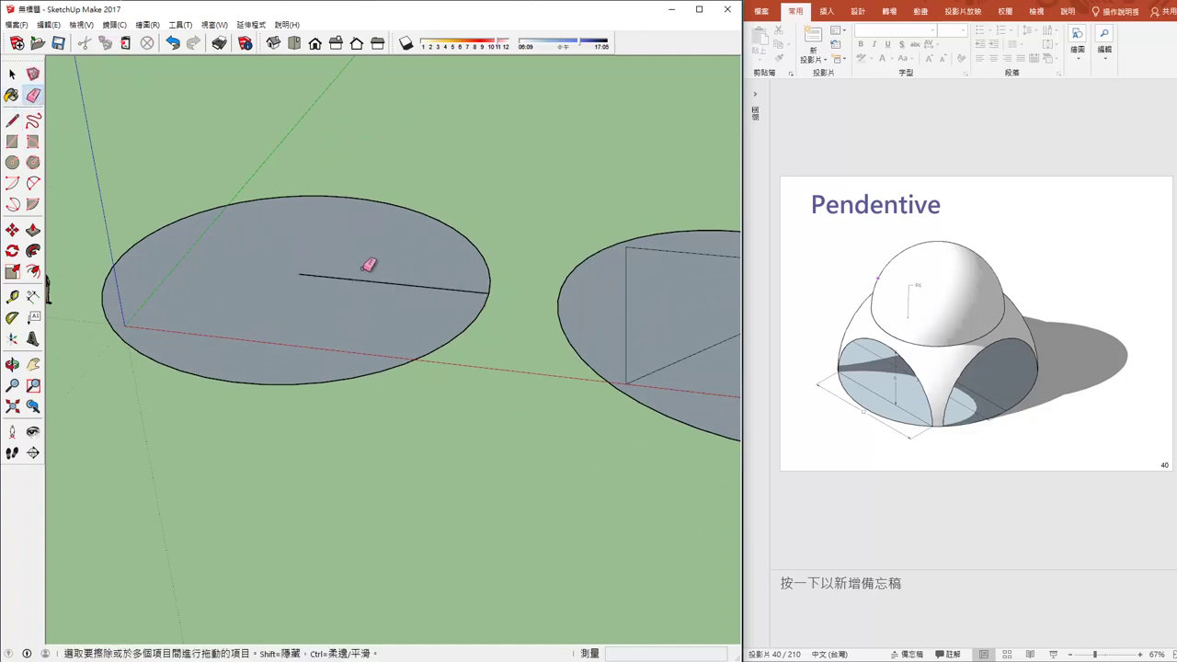
{"action": "mouse_move", "coordinate": [367, 263]}
{"action": "middle_mouse_down"}
{"action": "mouse_move", "coordinate": [386, 246]}
{"action": "mouse_move", "coordinate": [292, 276]}
{"action": "middle_mouse_up"}
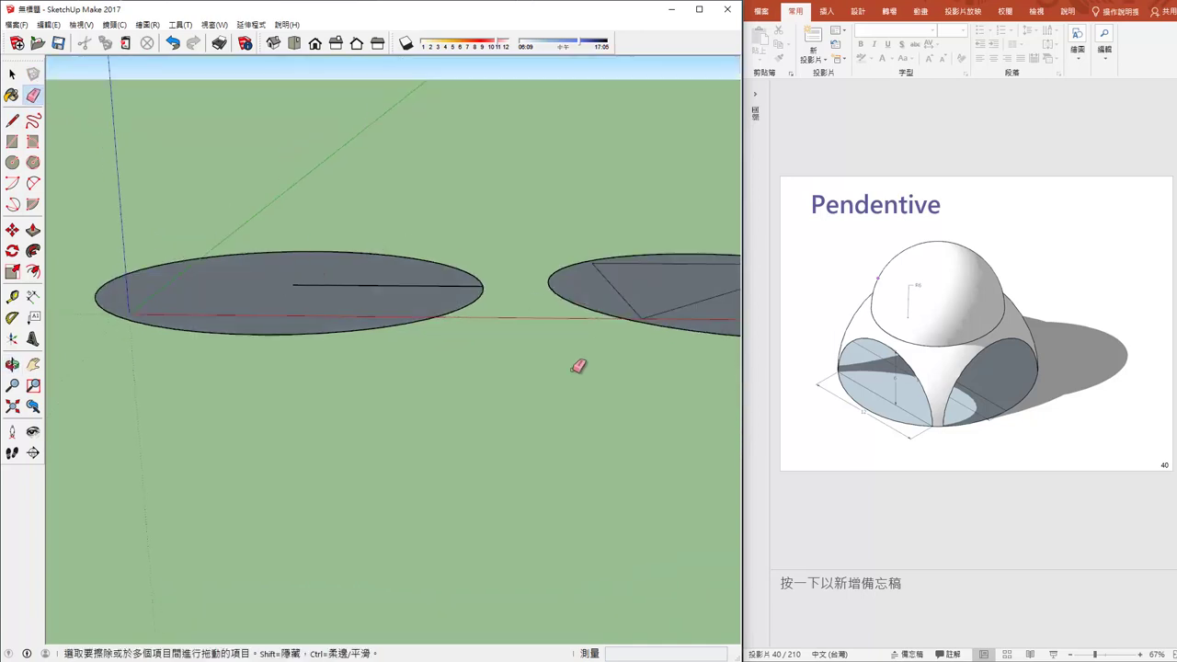
- Draw a 9 m vertical line from the disc centre and close the triangle to the radius endpoint
{"action": "key", "text": "l"}
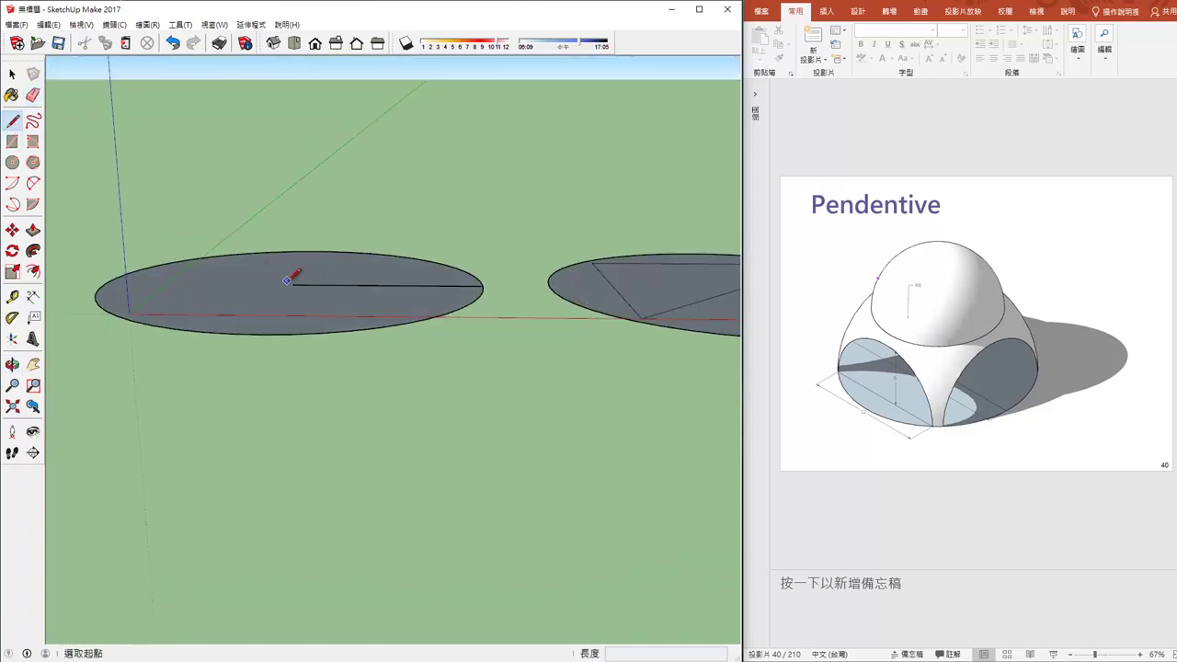
{"action": "left_click", "coordinate": [292, 284]}
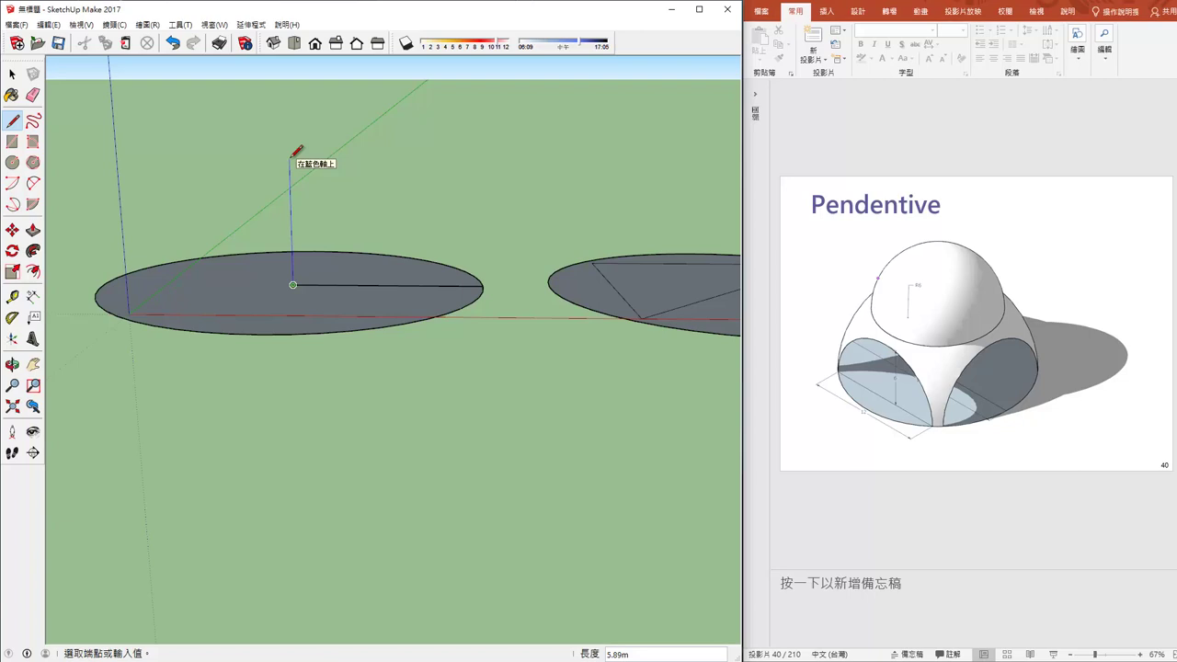
{"action": "type", "text": "9"}
{"action": "key", "text": "Return"}
{"action": "scroll", "coordinate": [296, 151], "scroll_direction": "down", "scroll_amount": 2}
{"action": "middle_click_drag", "start_coordinate": [307, 179], "coordinate": [296, 399]}
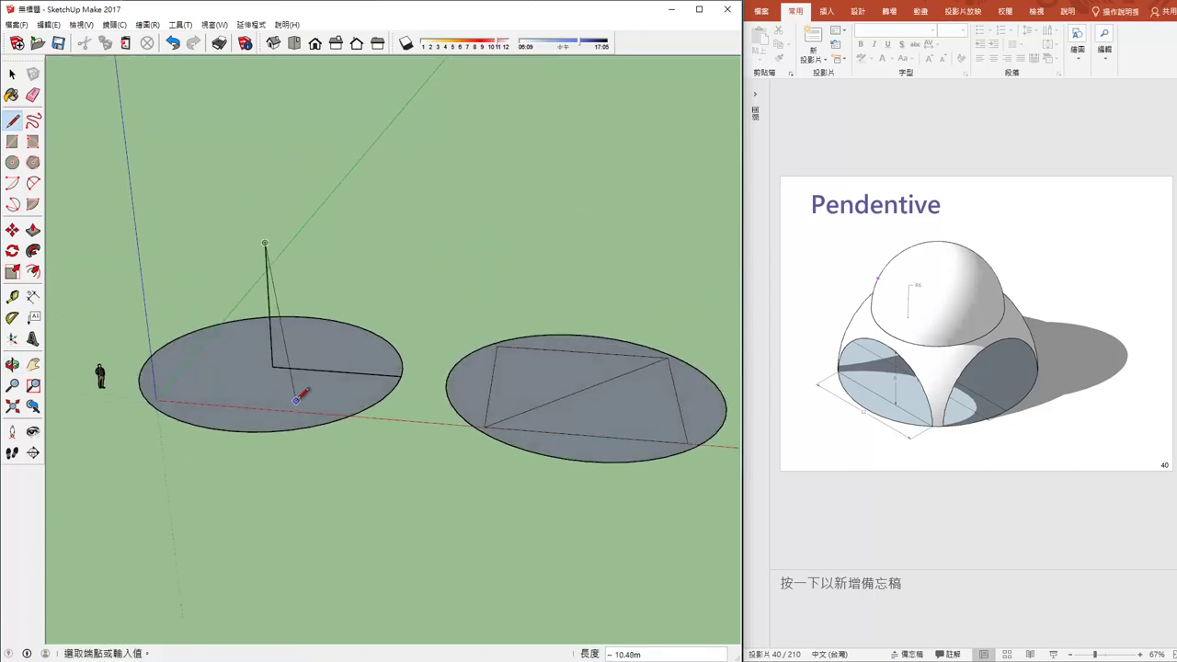
{"action": "key", "text": "Escape"}
{"action": "left_click", "coordinate": [264, 242]}
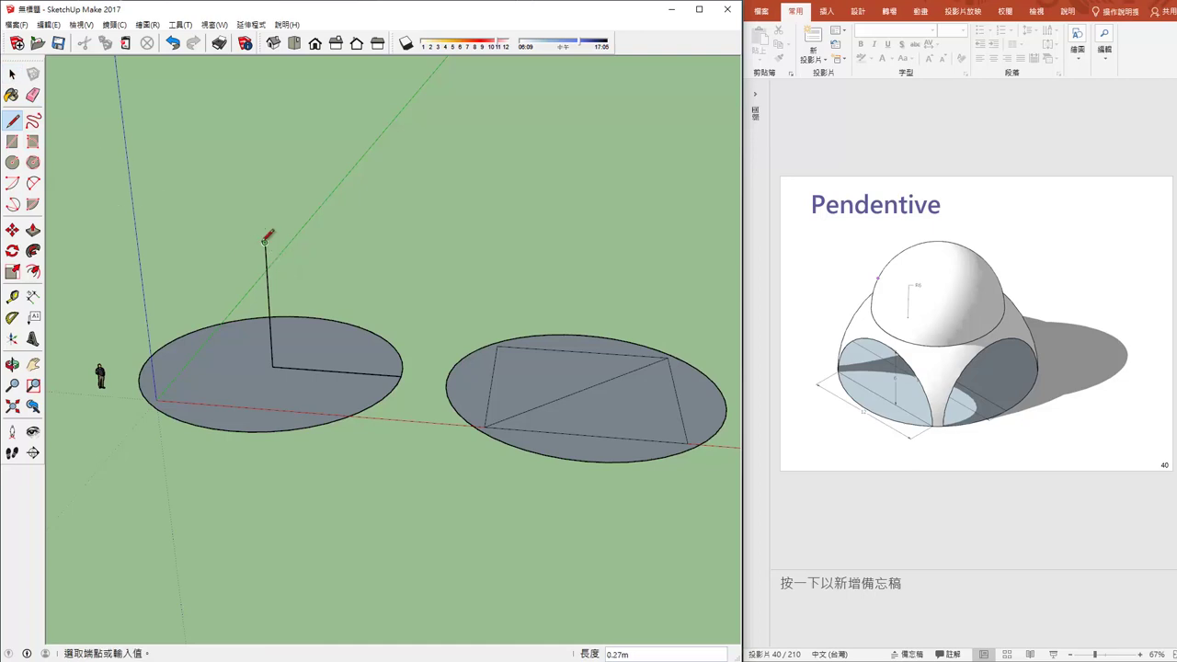
{"action": "left_click", "coordinate": [402, 374]}
{"action": "middle_click_drag", "start_coordinate": [404, 372], "coordinate": [468, 284]}
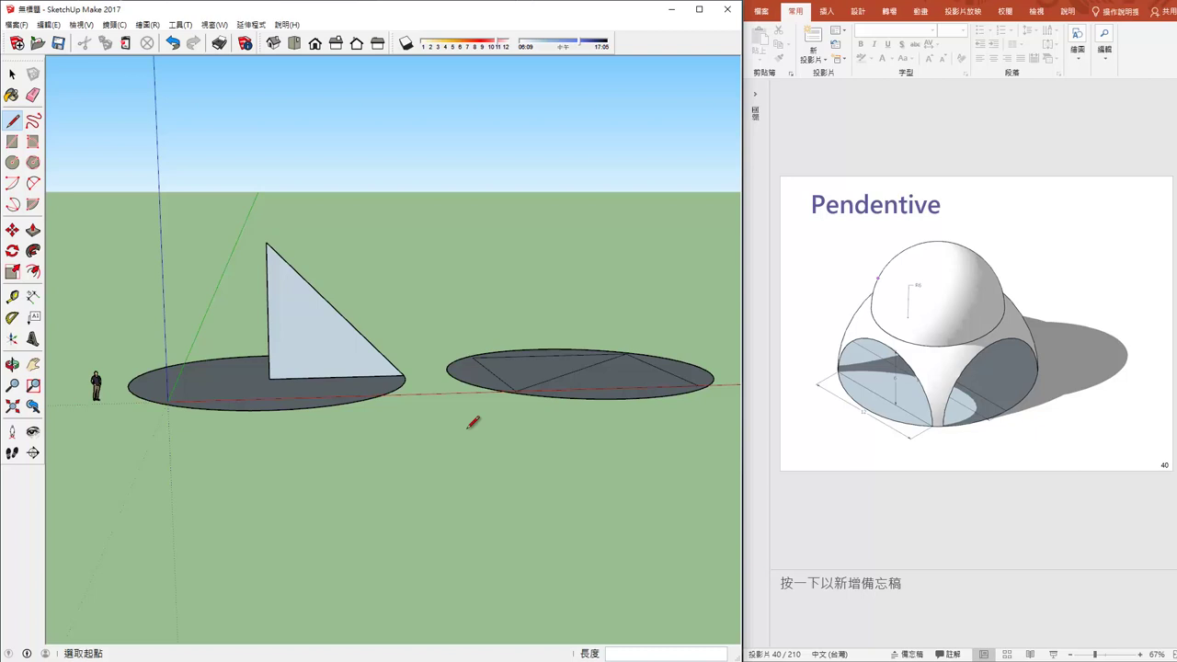
{"action": "scroll", "coordinate": [205, 387], "scroll_direction": "up", "scroll_amount": 2}
{"action": "scroll", "coordinate": [249, 375], "scroll_direction": "up", "scroll_amount": 1}
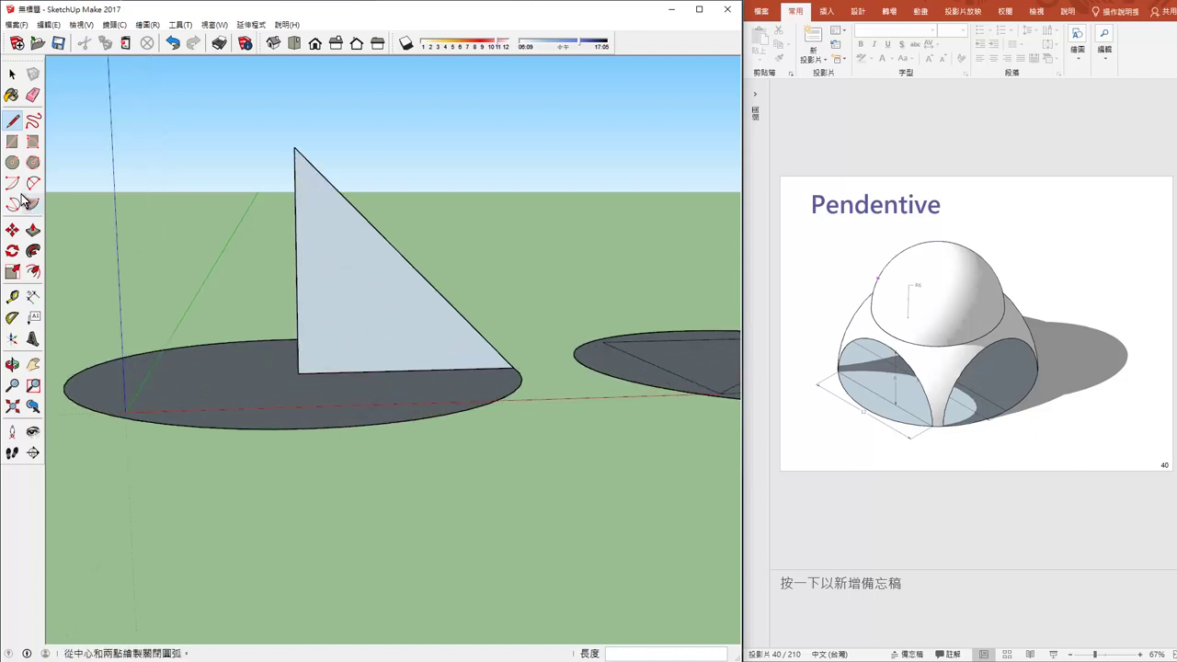
- Draw a 9 m circle centred on the triangle's base corner and erase the extra arcs, leaving a quarter-circle
{"action": "left_click", "coordinate": [13, 163]}
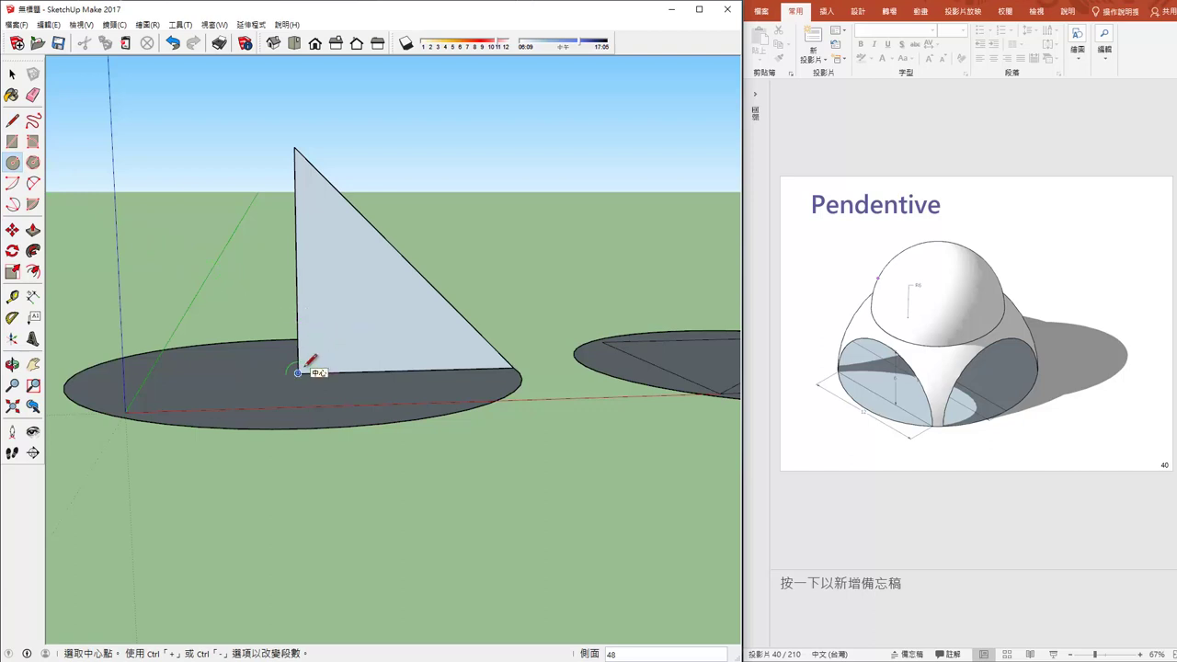
{"action": "left_click", "coordinate": [305, 365]}
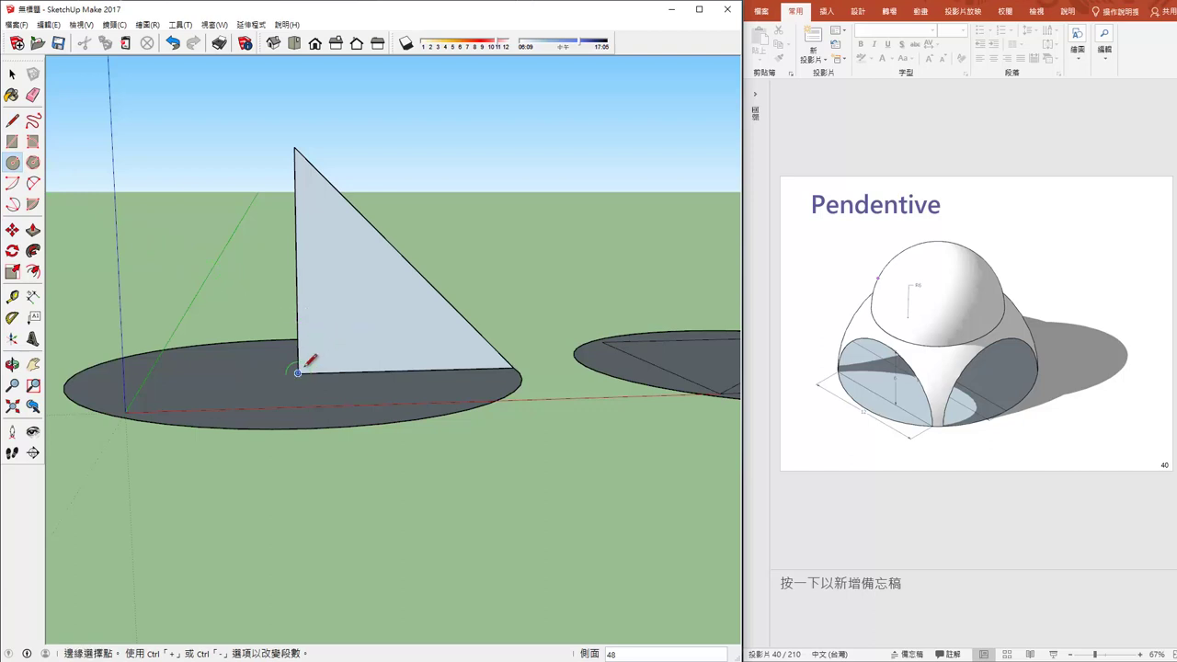
{"action": "left_click", "coordinate": [513, 367]}
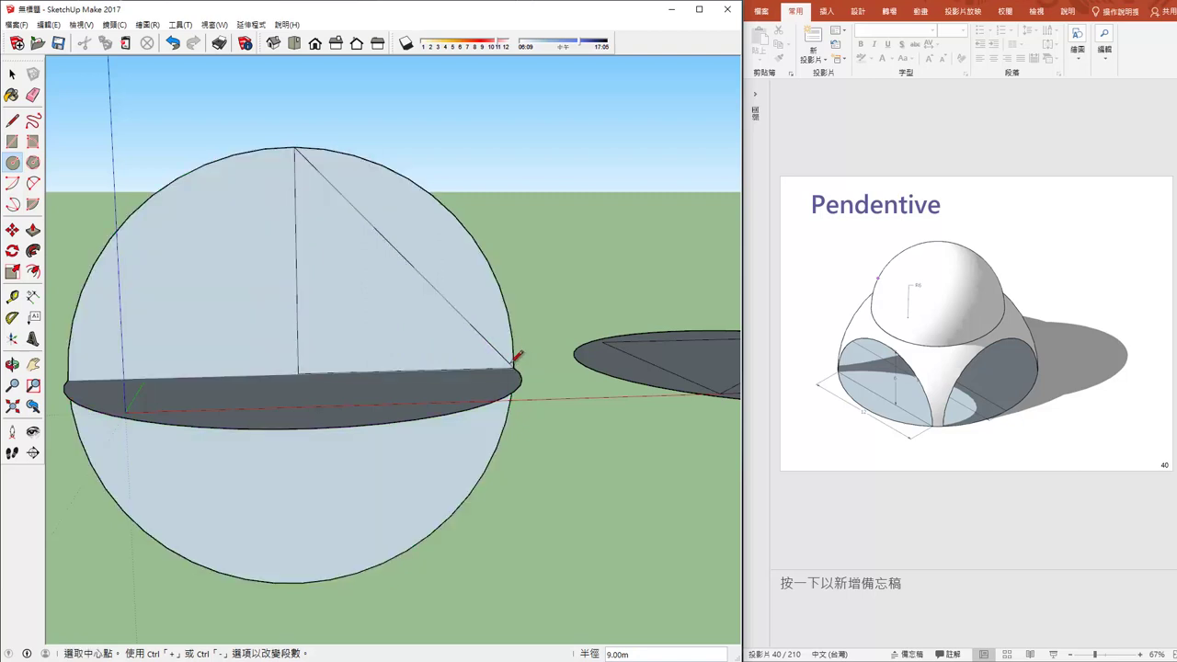
{"action": "left_click", "coordinate": [33, 95]}
{"action": "left_click", "coordinate": [201, 175]}
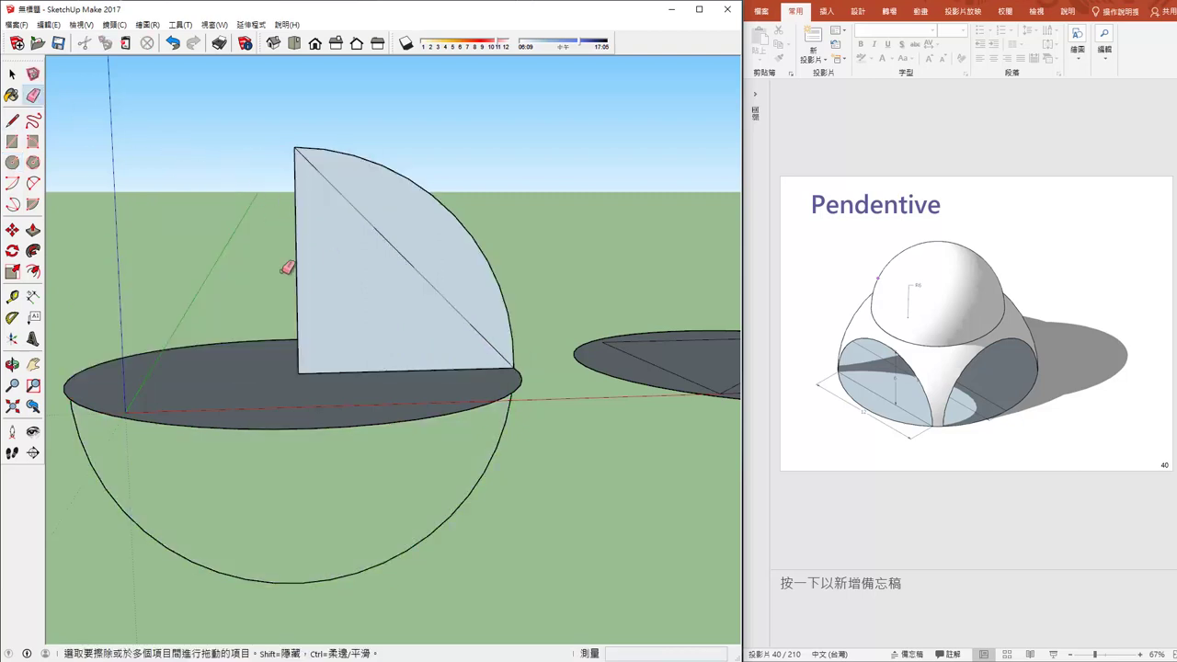
{"action": "left_click", "coordinate": [448, 515]}
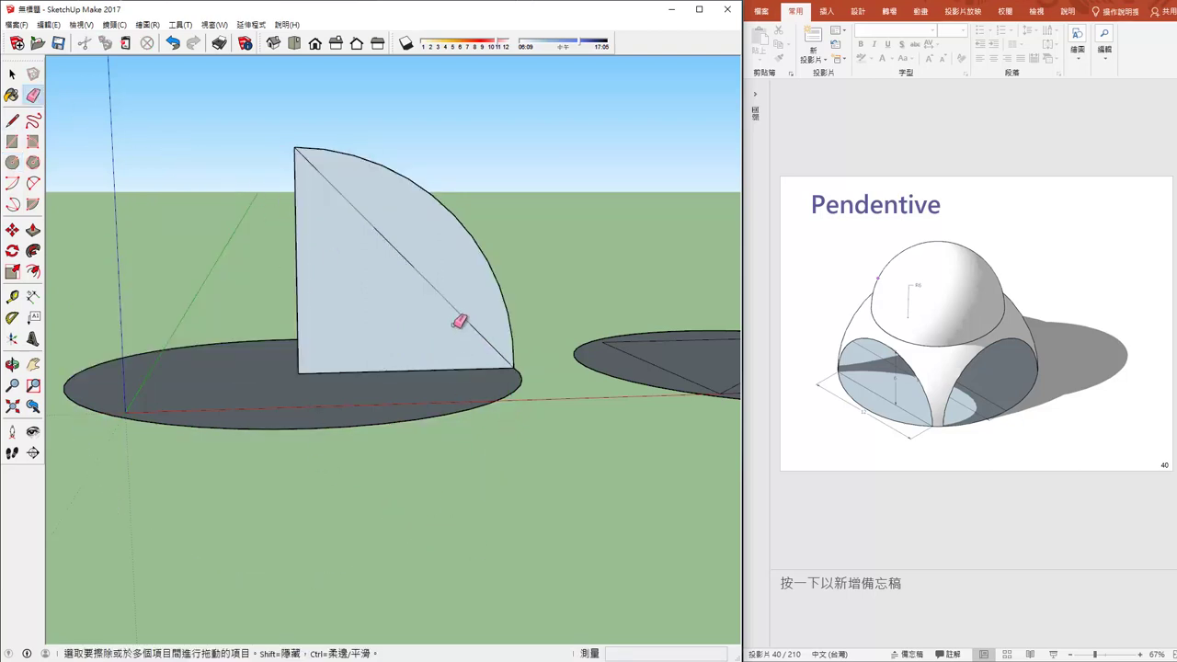
{"action": "middle_click_drag", "start_coordinate": [459, 307], "coordinate": [350, 452]}
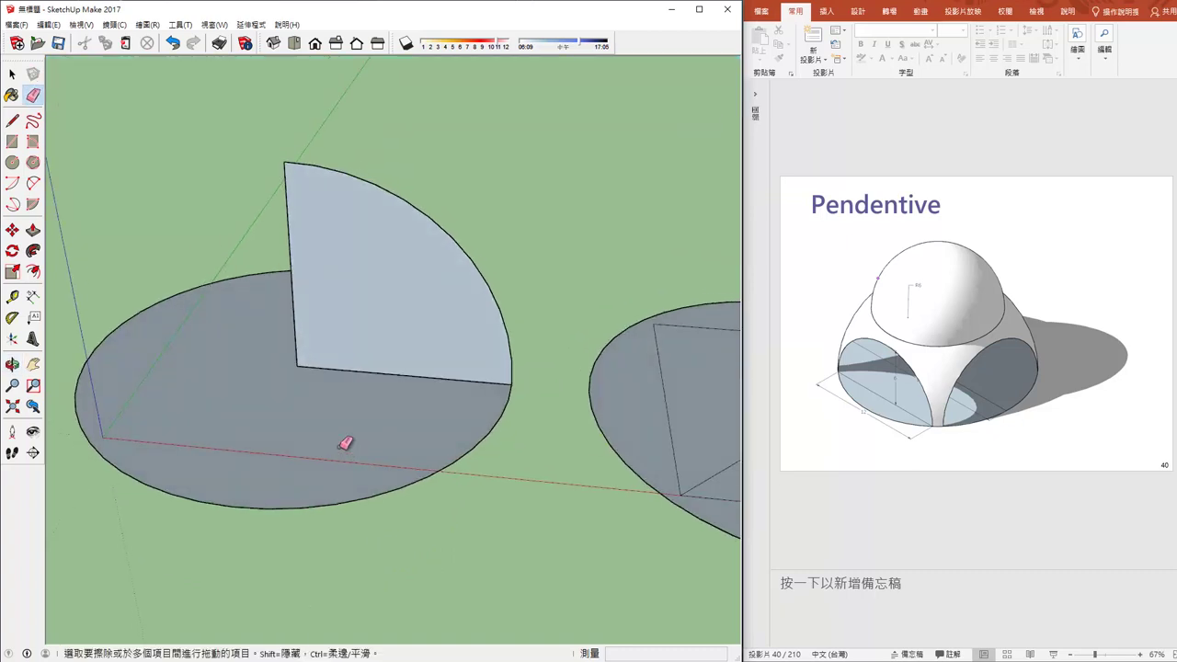
{"action": "left_click", "coordinate": [12, 74]}
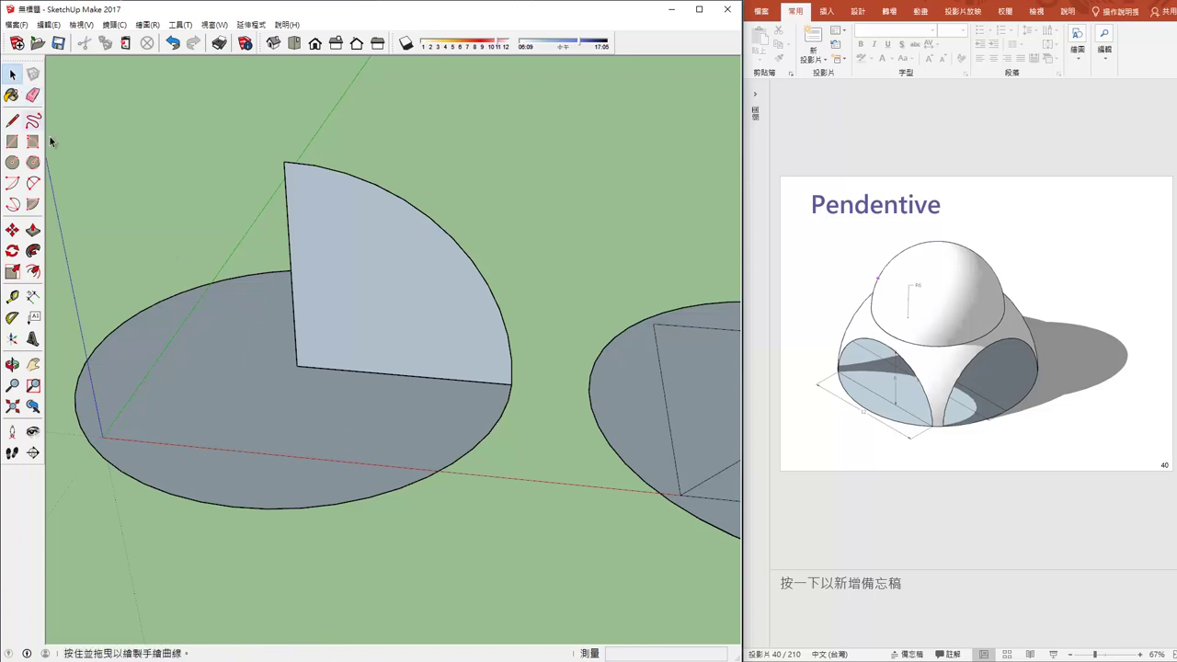
{"action": "left_click", "coordinate": [233, 372]}
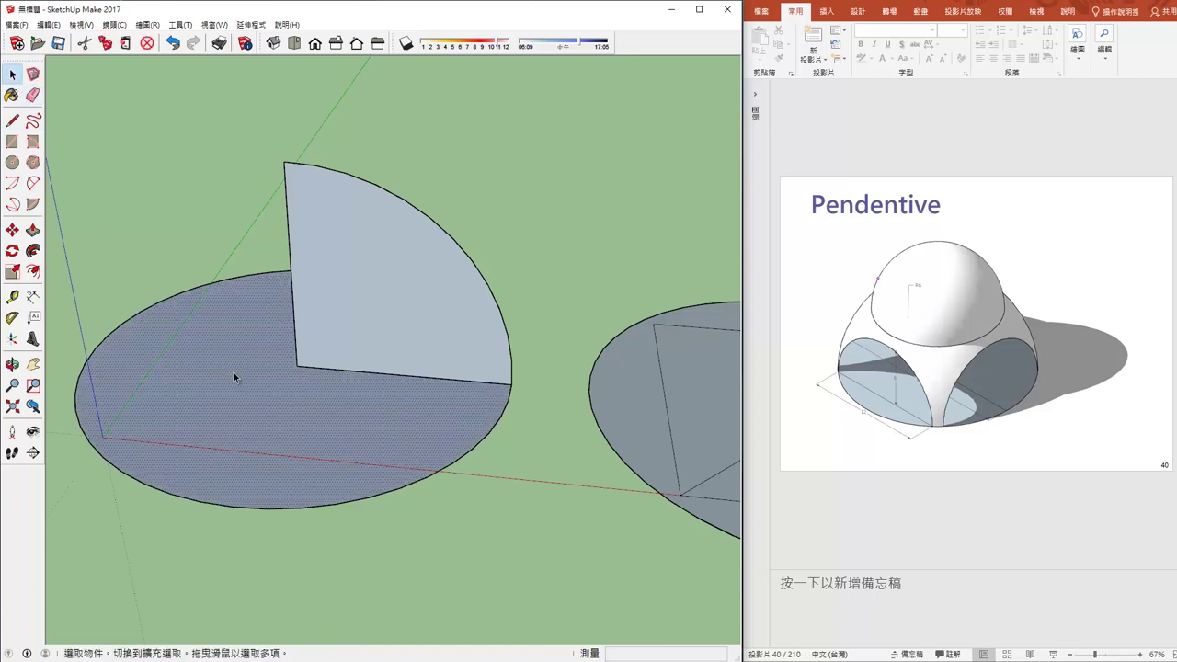
{"action": "left_click", "coordinate": [38, 254]}
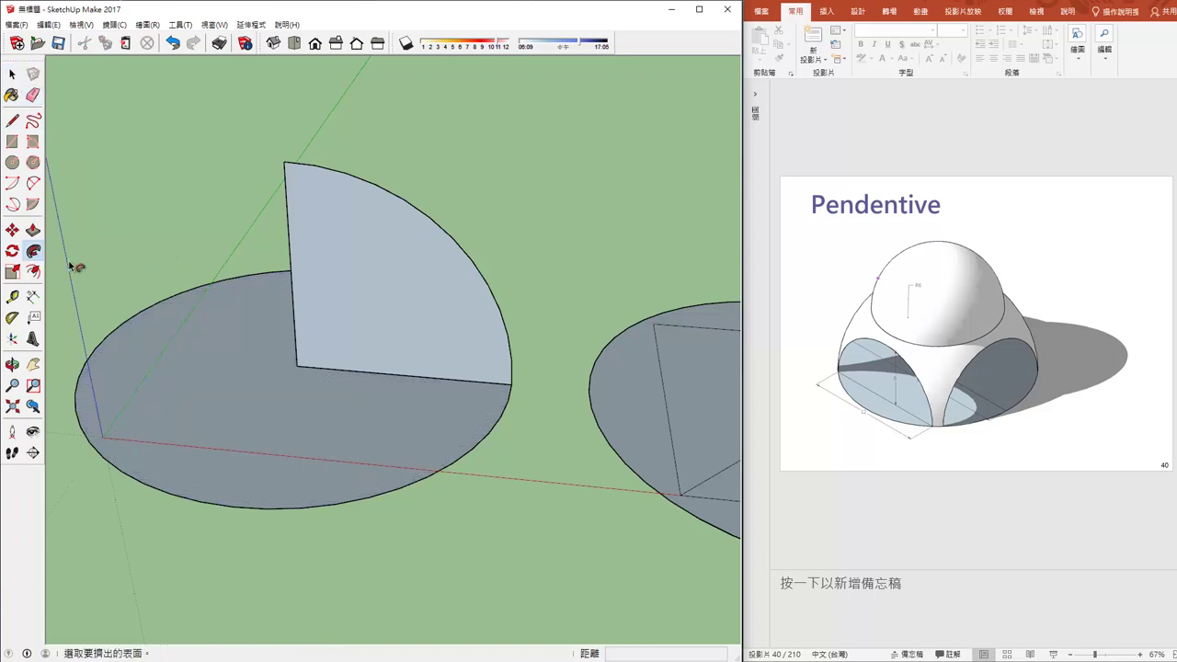
{"action": "left_click", "coordinate": [381, 273]}
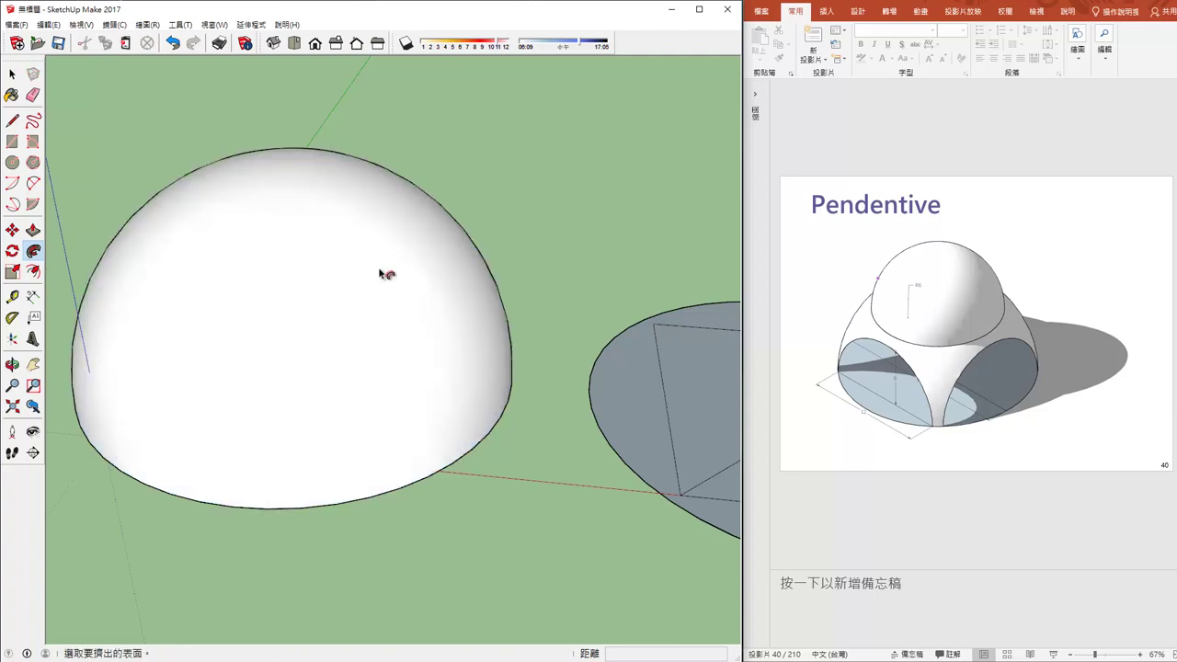
{"action": "mouse_move", "coordinate": [349, 429]}
{"action": "middle_mouse_down"}
{"action": "mouse_move", "coordinate": [420, 251]}
{"action": "mouse_move", "coordinate": [442, 277]}
{"action": "middle_mouse_up"}
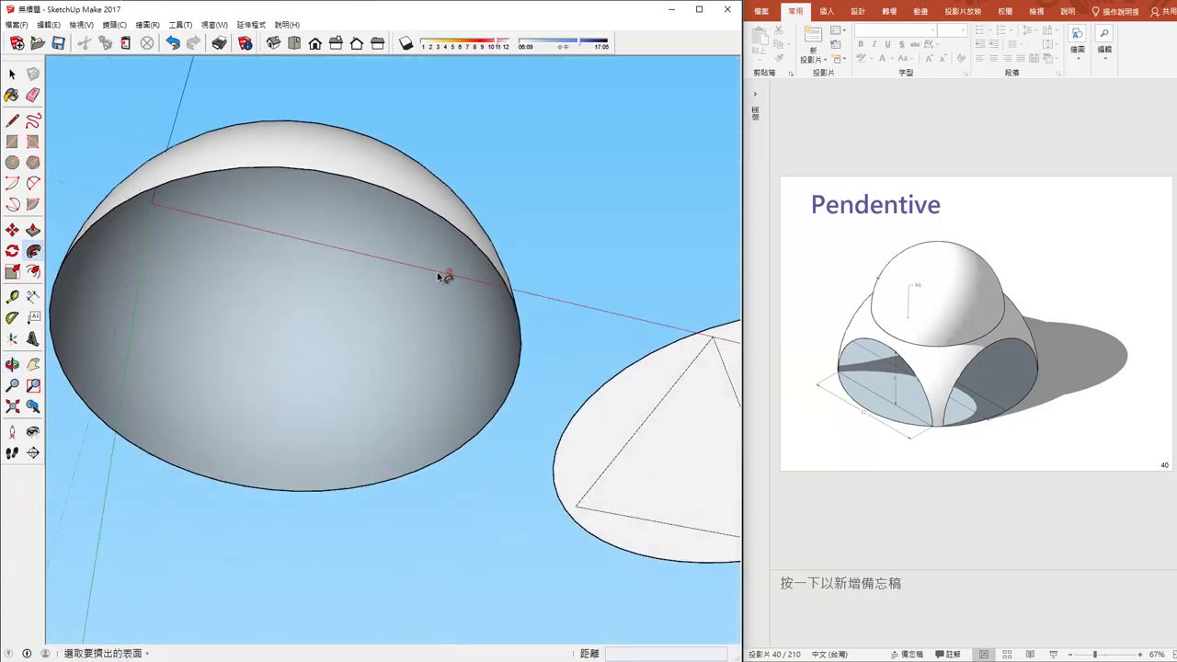
{"action": "key", "text": "ctrl+z"}
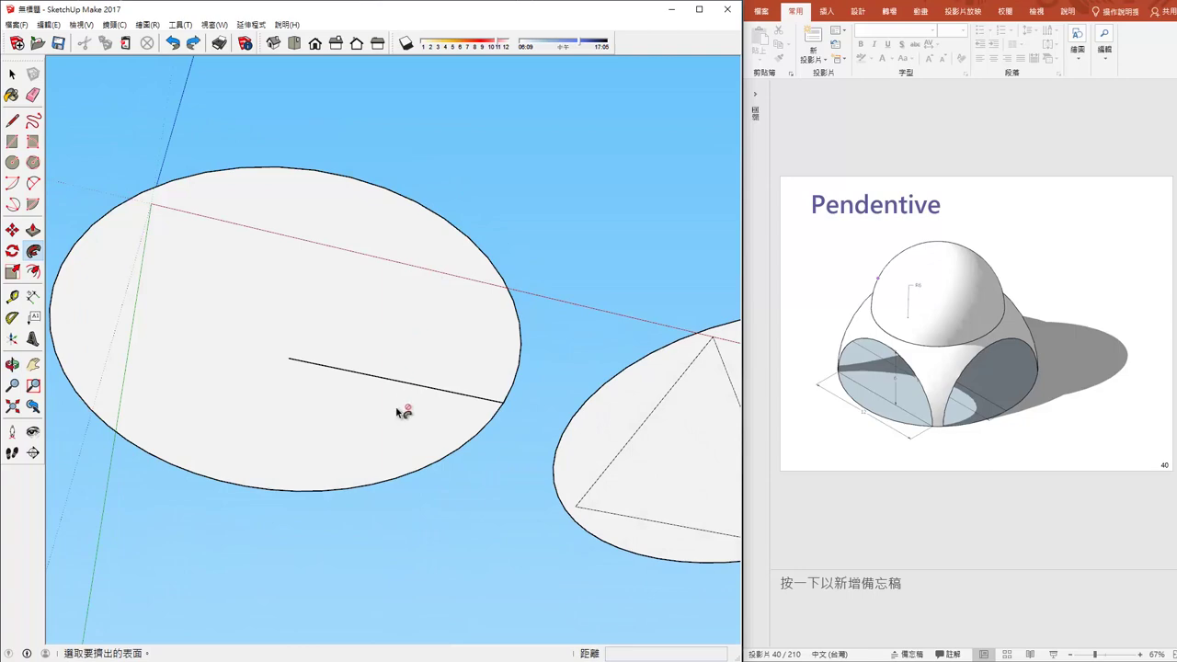
{"action": "mouse_move", "coordinate": [401, 413]}
{"action": "middle_mouse_down"}
{"action": "mouse_move", "coordinate": [389, 334]}
{"action": "mouse_move", "coordinate": [367, 487]}
{"action": "mouse_move", "coordinate": [99, 181]}
{"action": "middle_mouse_up"}
- Draw a line from the quarter-circle's corner to the disc's edge
{"action": "left_click", "coordinate": [12, 121]}
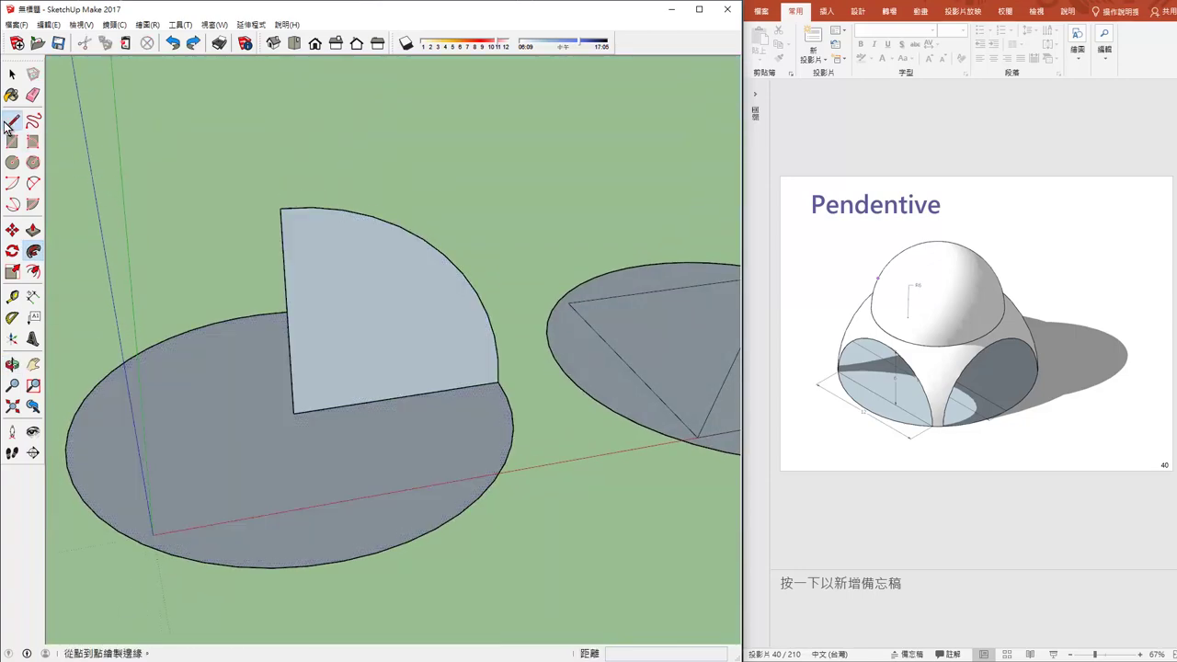
{"action": "left_click", "coordinate": [293, 413]}
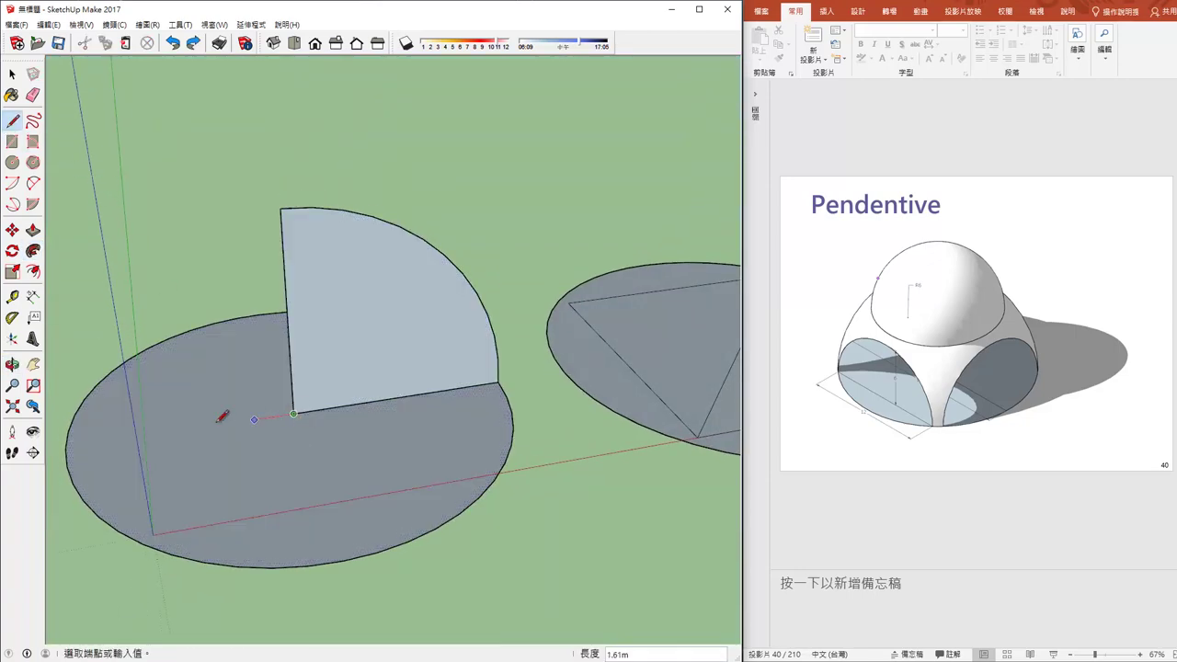
{"action": "left_click", "coordinate": [67, 448]}
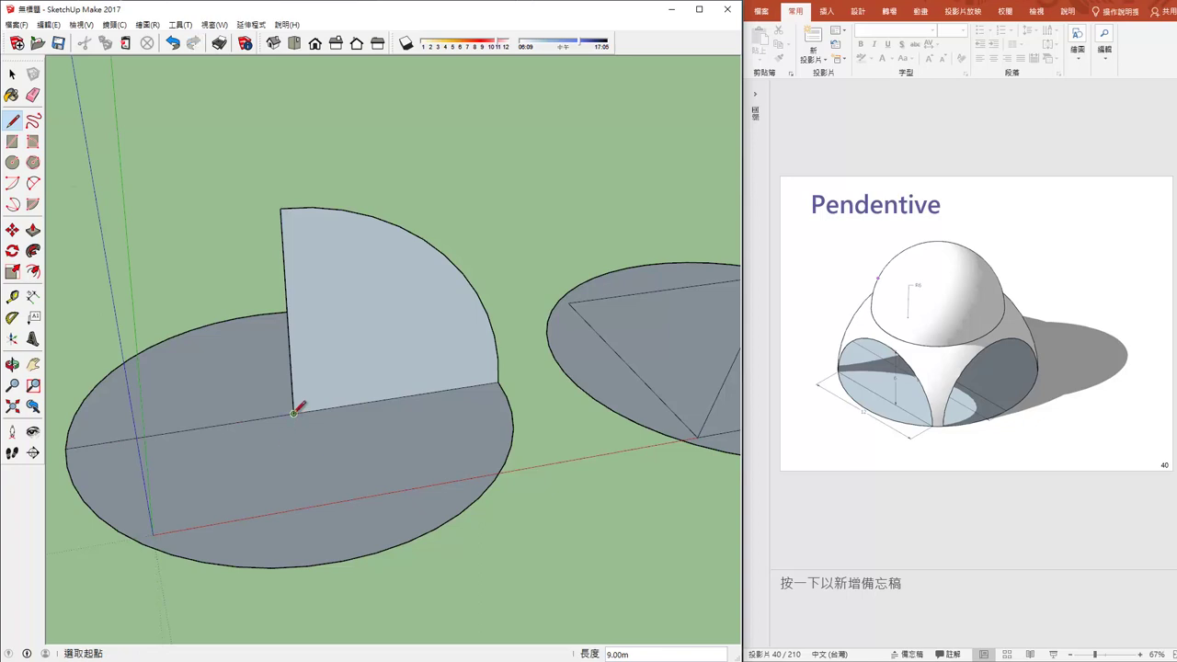
{"action": "left_click", "coordinate": [293, 412]}
{"action": "key", "text": "Escape"}
- Select the disc pieces and try Follow Me with the quarter-circle, undoing the failed sweep
{"action": "key", "text": "space"}
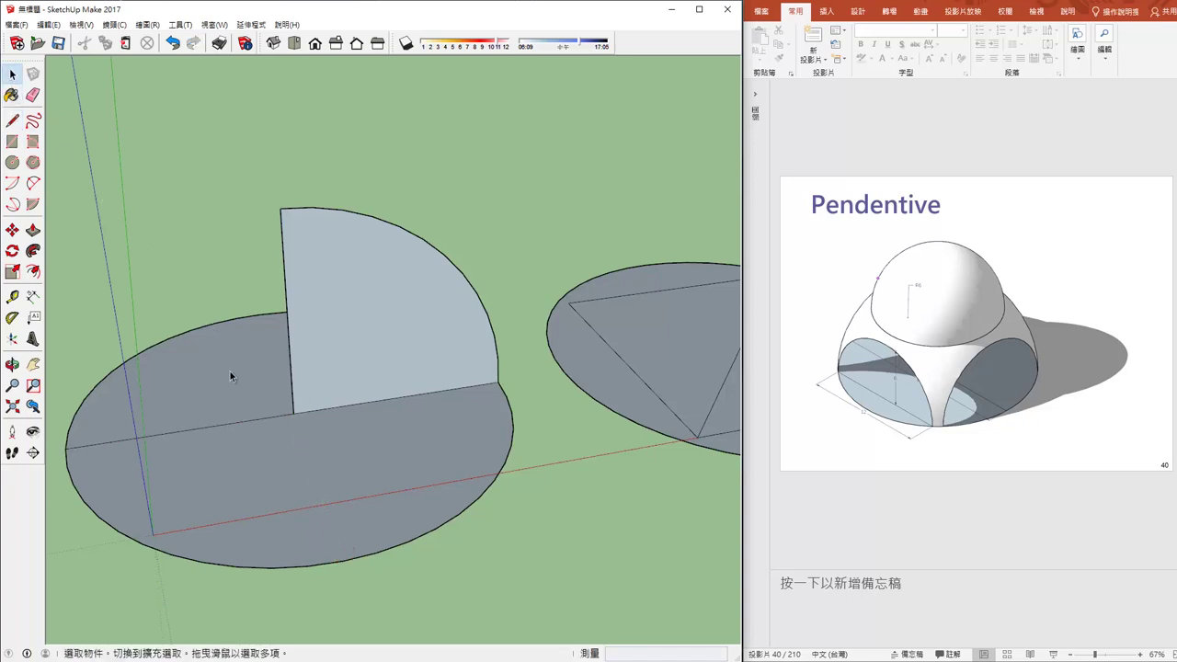
{"action": "left_click", "coordinate": [278, 418]}
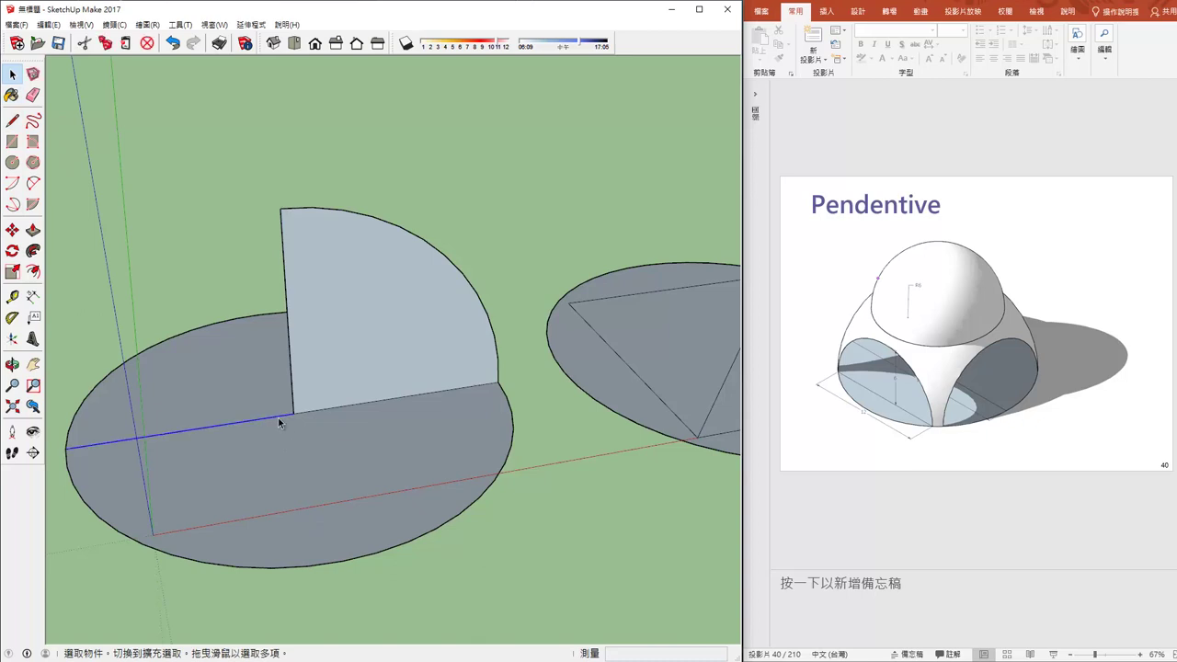
{"action": "left_click", "coordinate": [262, 323]}
{"action": "left_click", "coordinate": [311, 487], "text": "ctrl"}
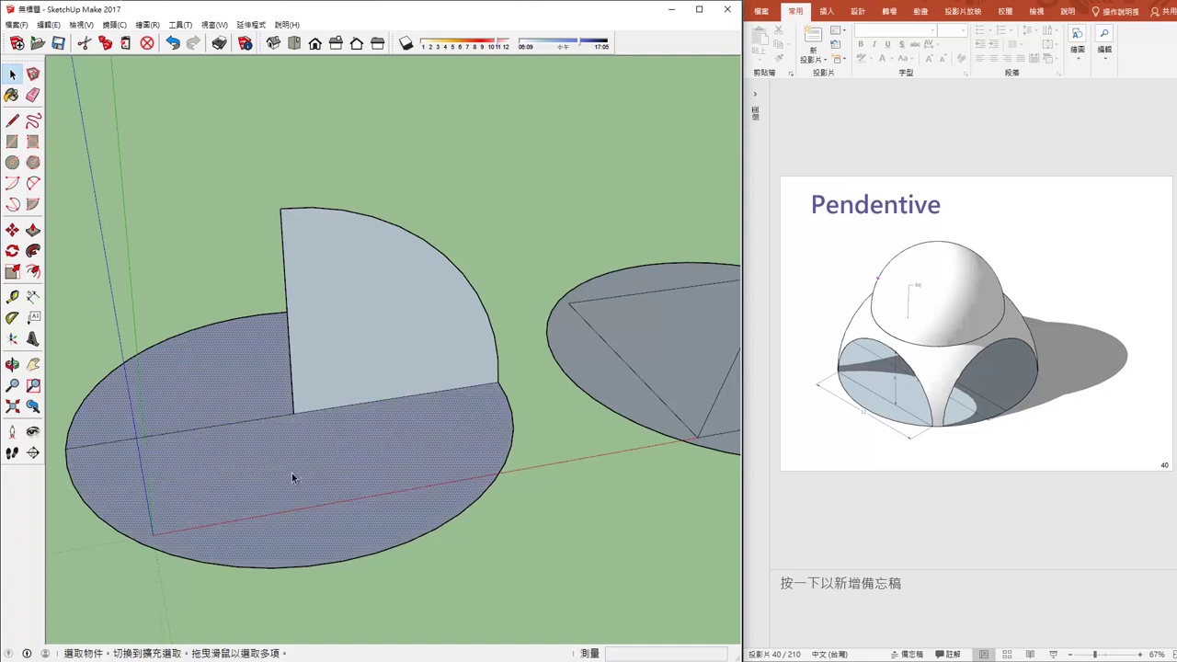
{"action": "left_click", "coordinate": [34, 251]}
{"action": "left_click", "coordinate": [322, 311]}
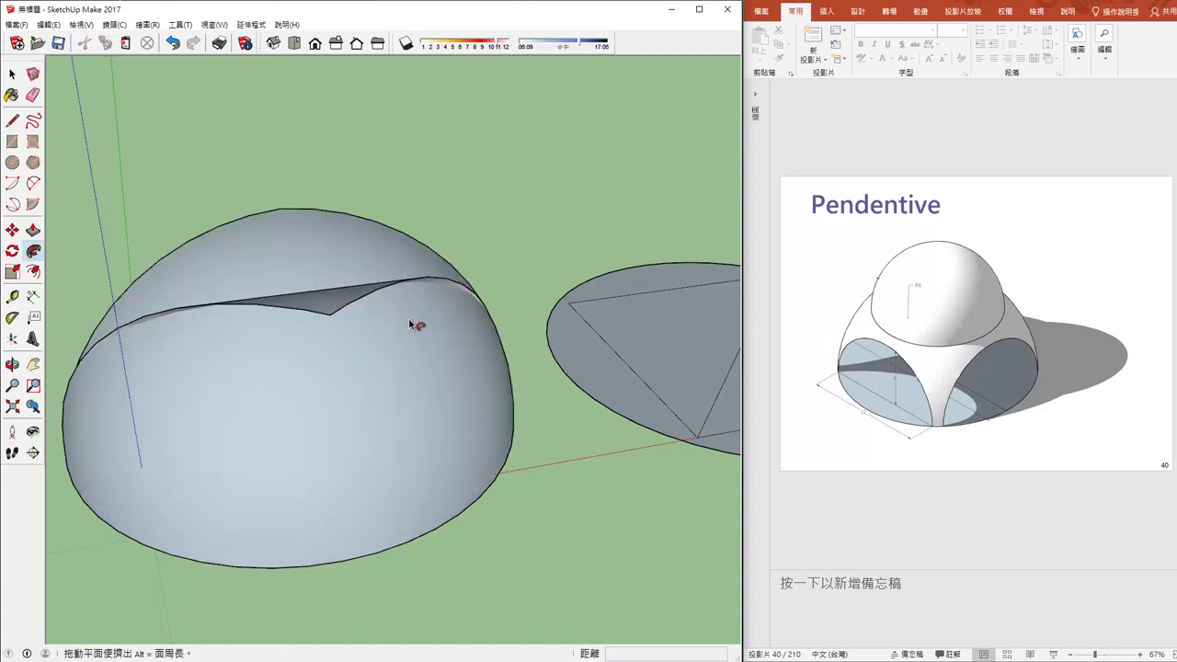
{"action": "key", "text": "ctrl+z"}
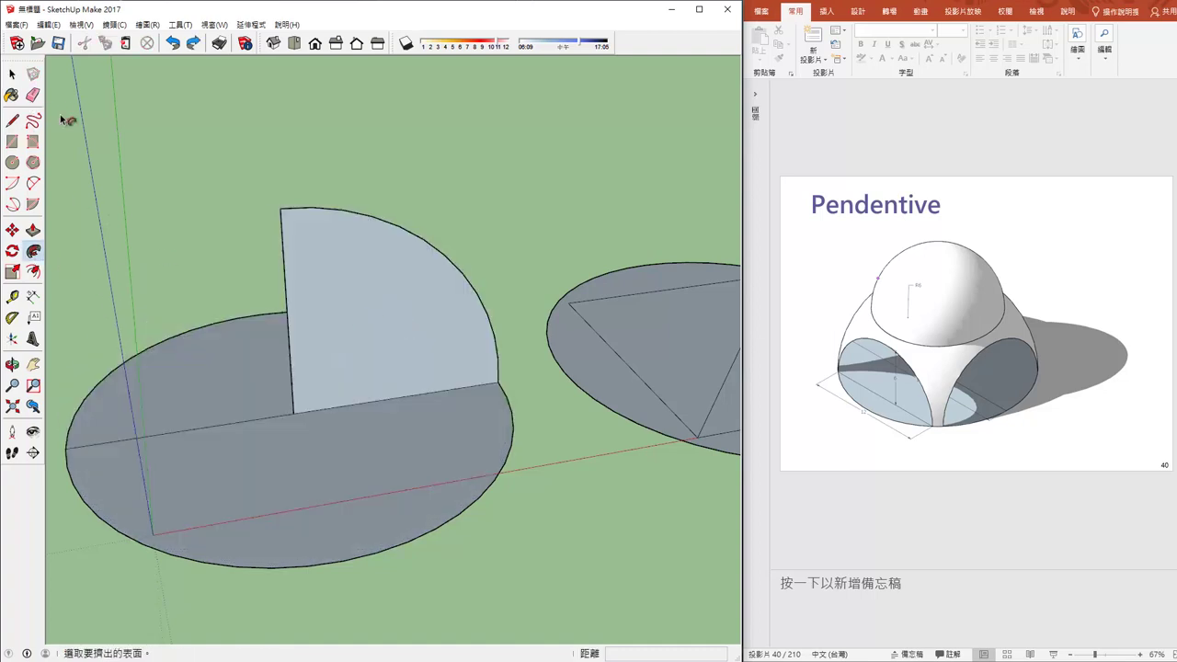
- Erase the line across the disc, select the whole disc and sweep the profile into a 9 m dome
{"action": "left_click", "coordinate": [34, 95]}
{"action": "left_click", "coordinate": [237, 421]}
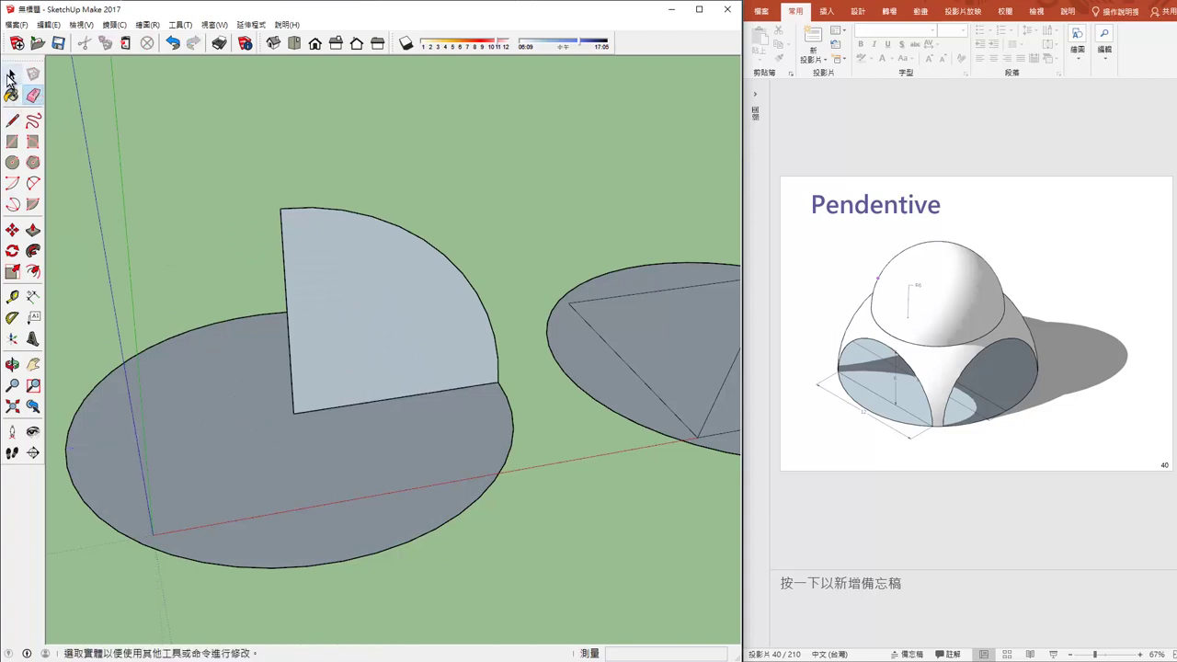
{"action": "left_click", "coordinate": [12, 73]}
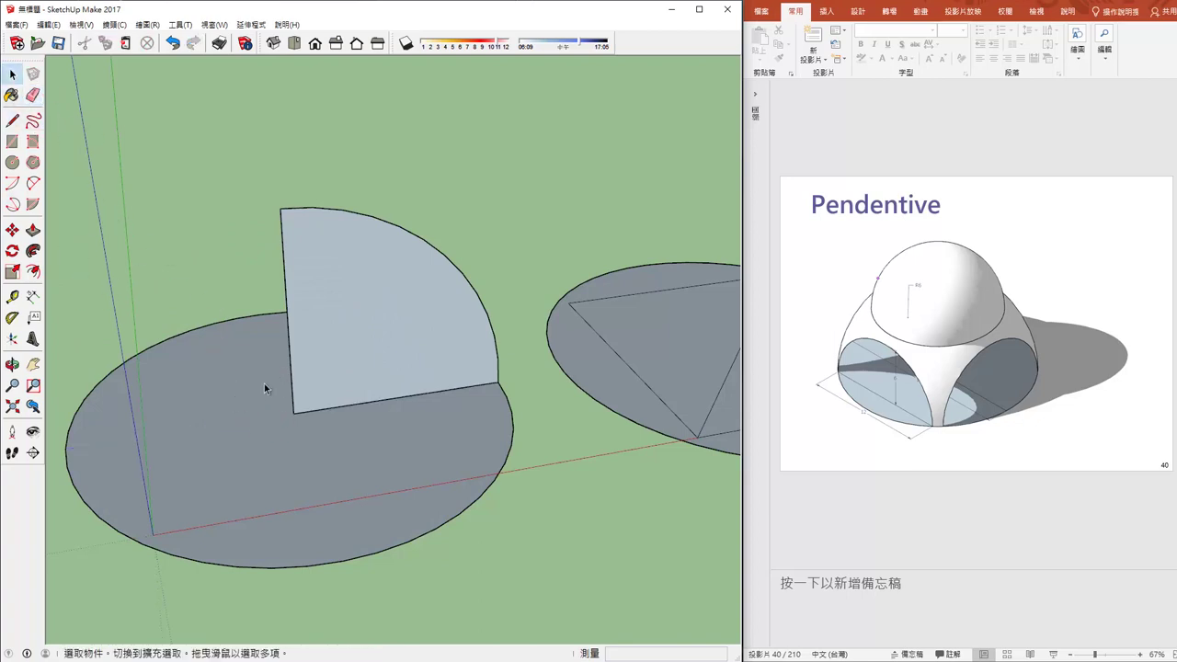
{"action": "left_click", "coordinate": [266, 384]}
{"action": "left_click", "coordinate": [33, 250]}
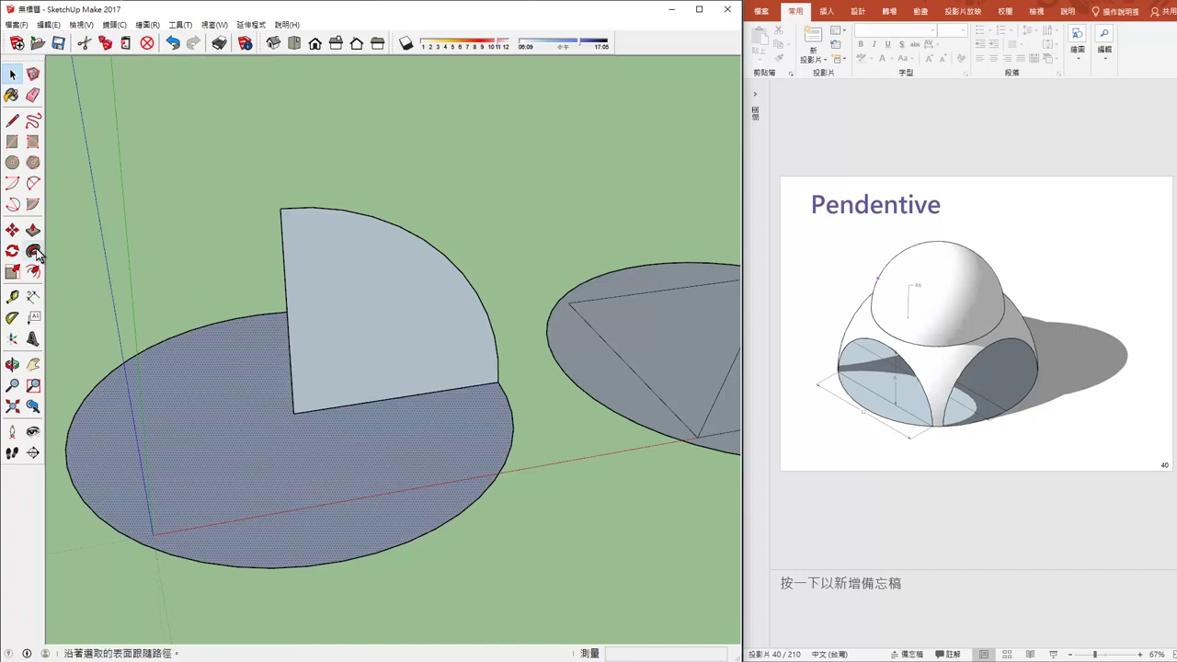
{"action": "left_click", "coordinate": [346, 315]}
{"action": "mouse_move", "coordinate": [479, 412]}
{"action": "middle_mouse_down"}
{"action": "mouse_move", "coordinate": [429, 205]}
{"action": "mouse_move", "coordinate": [412, 309]}
{"action": "mouse_move", "coordinate": [472, 407]}
{"action": "mouse_move", "coordinate": [459, 467]}
{"action": "mouse_move", "coordinate": [552, 494]}
{"action": "middle_mouse_up"}
- Draw a line from the right disc's centre to the dome's rim and orbit to a low side view
{"action": "left_click", "coordinate": [12, 120]}
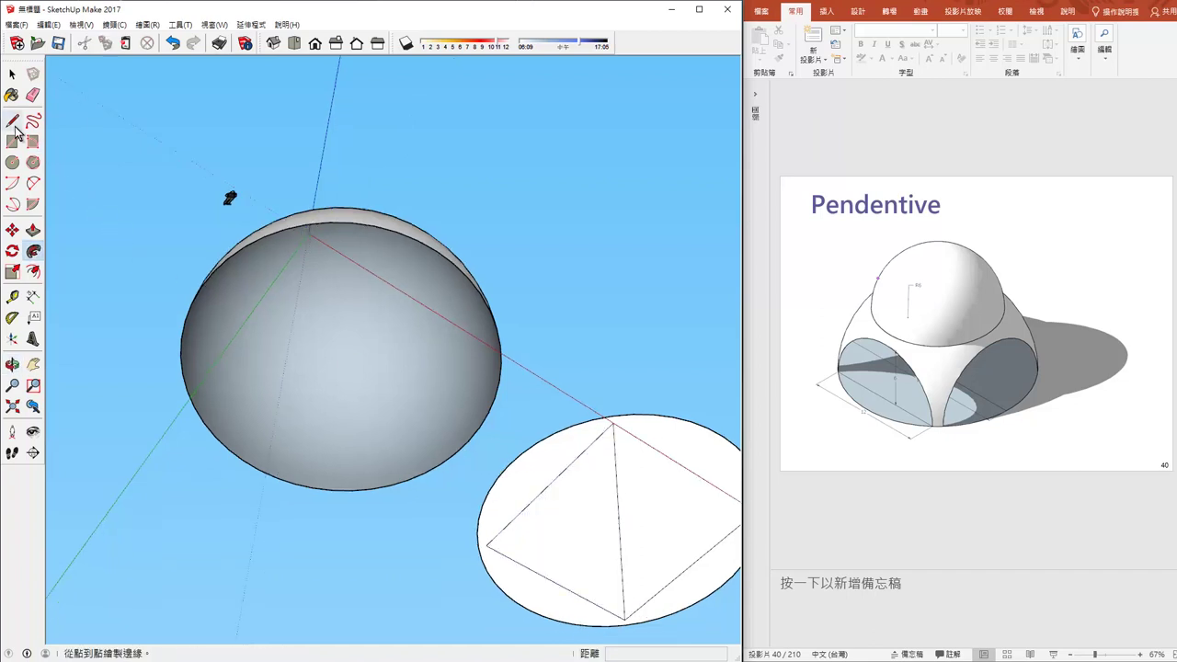
{"action": "left_click", "coordinate": [618, 528]}
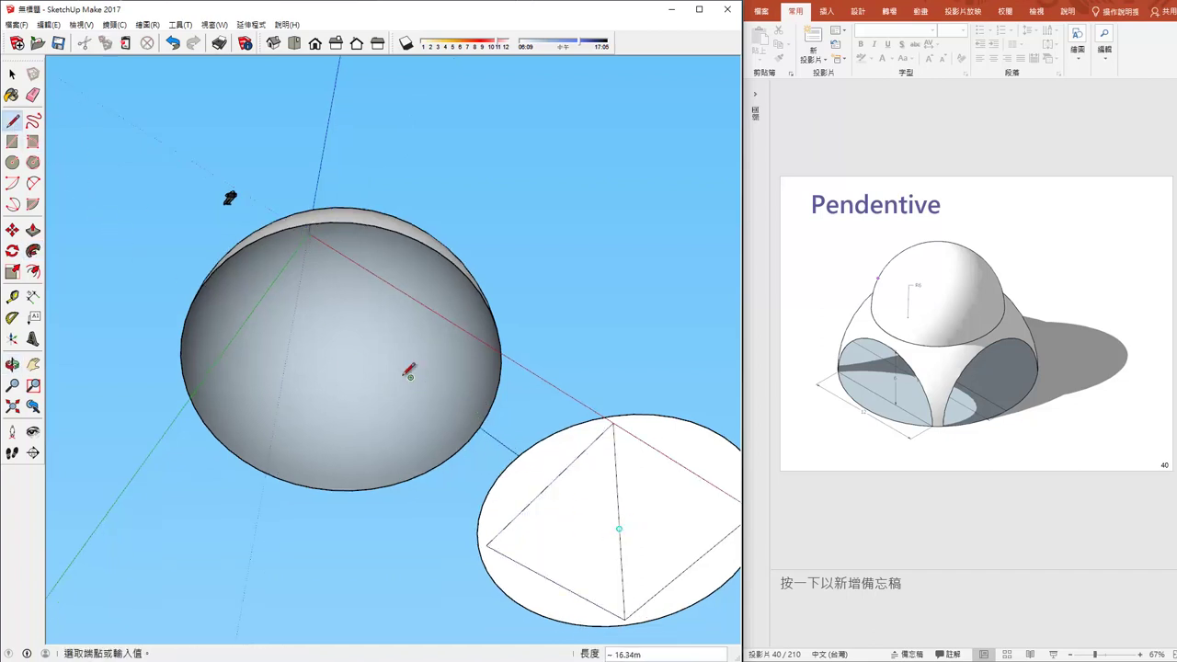
{"action": "left_click", "coordinate": [205, 277]}
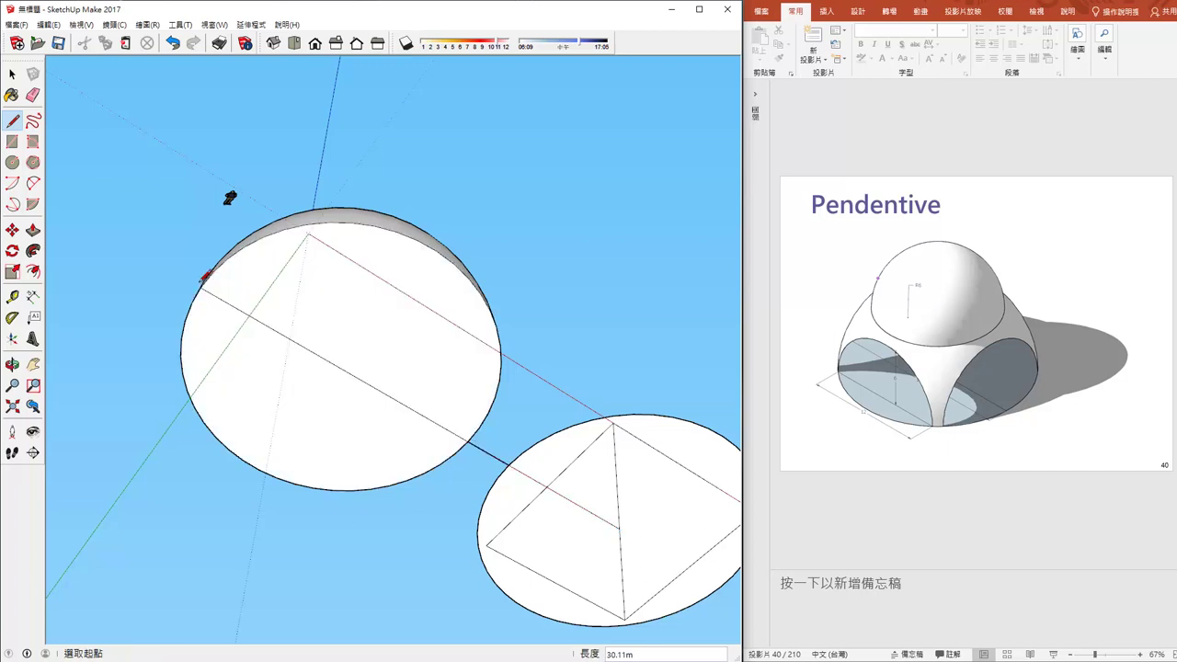
{"action": "key", "text": "space"}
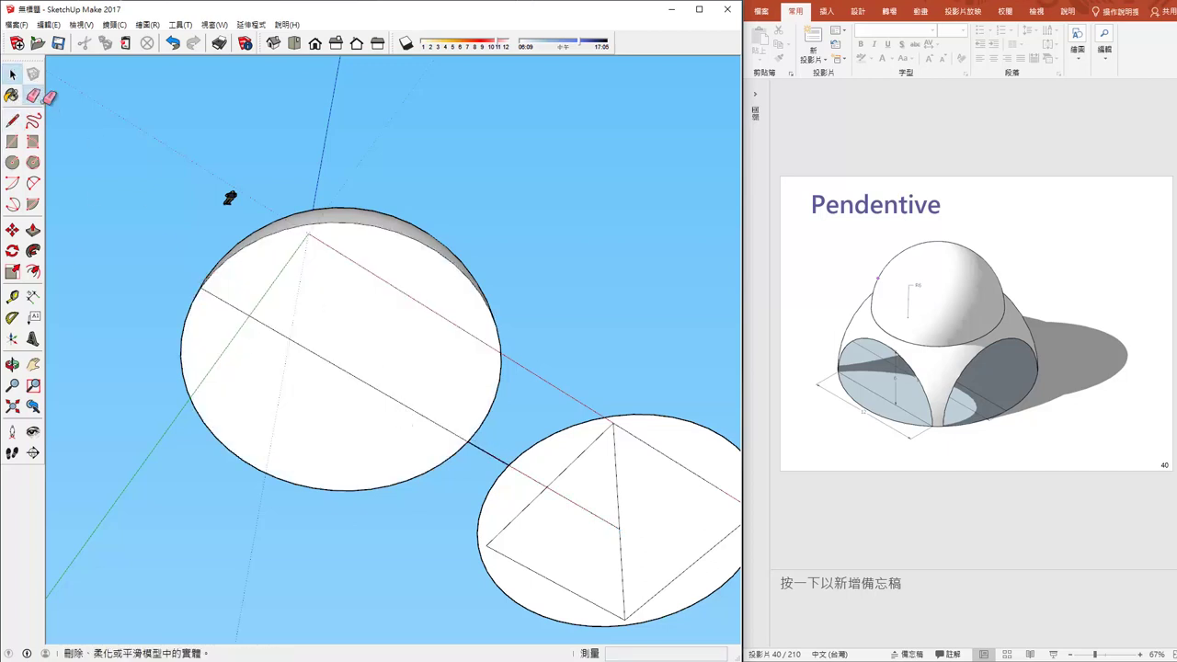
{"action": "key", "text": "e"}
{"action": "middle_click_drag", "start_coordinate": [481, 457], "coordinate": [380, 447]}
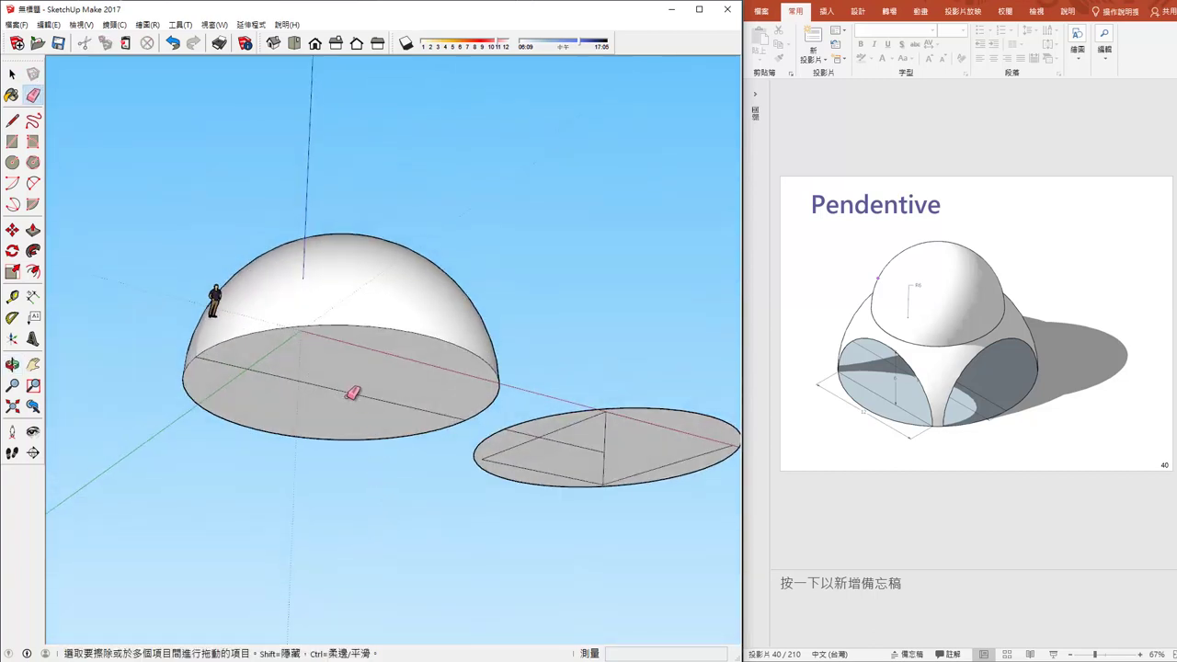
{"action": "mouse_move", "coordinate": [543, 491]}
{"action": "middle_mouse_down"}
{"action": "mouse_move", "coordinate": [447, 588]}
{"action": "mouse_move", "coordinate": [567, 466]}
{"action": "mouse_move", "coordinate": [389, 472]}
{"action": "middle_mouse_up"}
{"action": "left_click", "coordinate": [12, 73]}
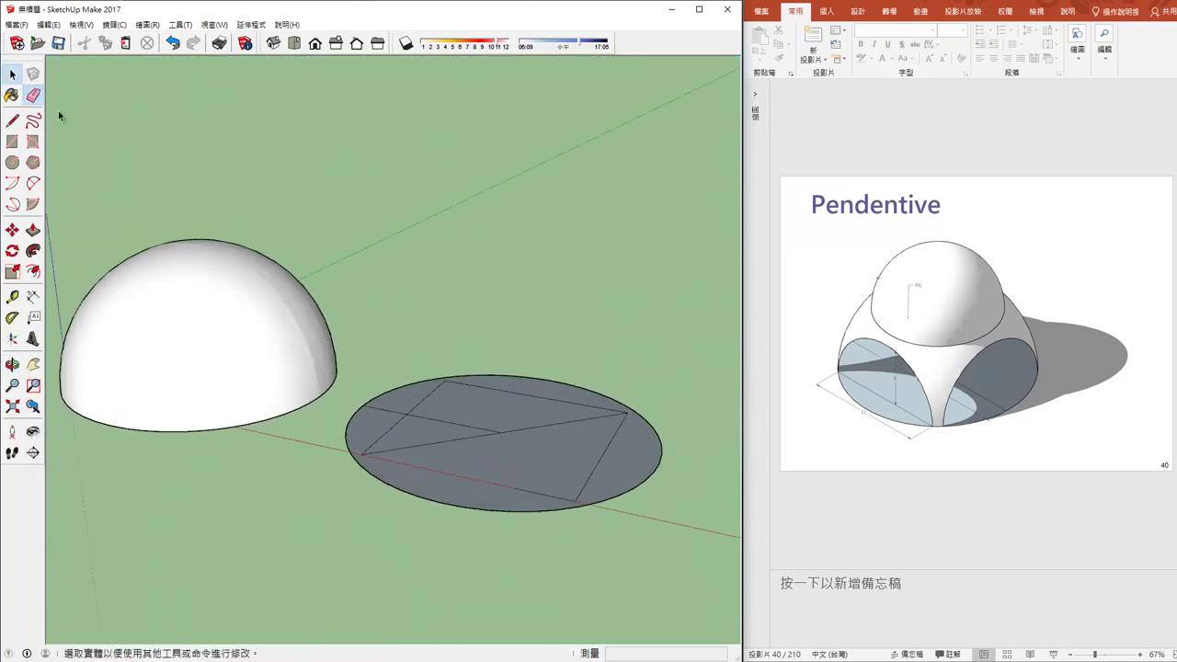
- Delete the extra line across the right disc and orbit to check the square and its diagonal
{"action": "left_click", "coordinate": [444, 425]}
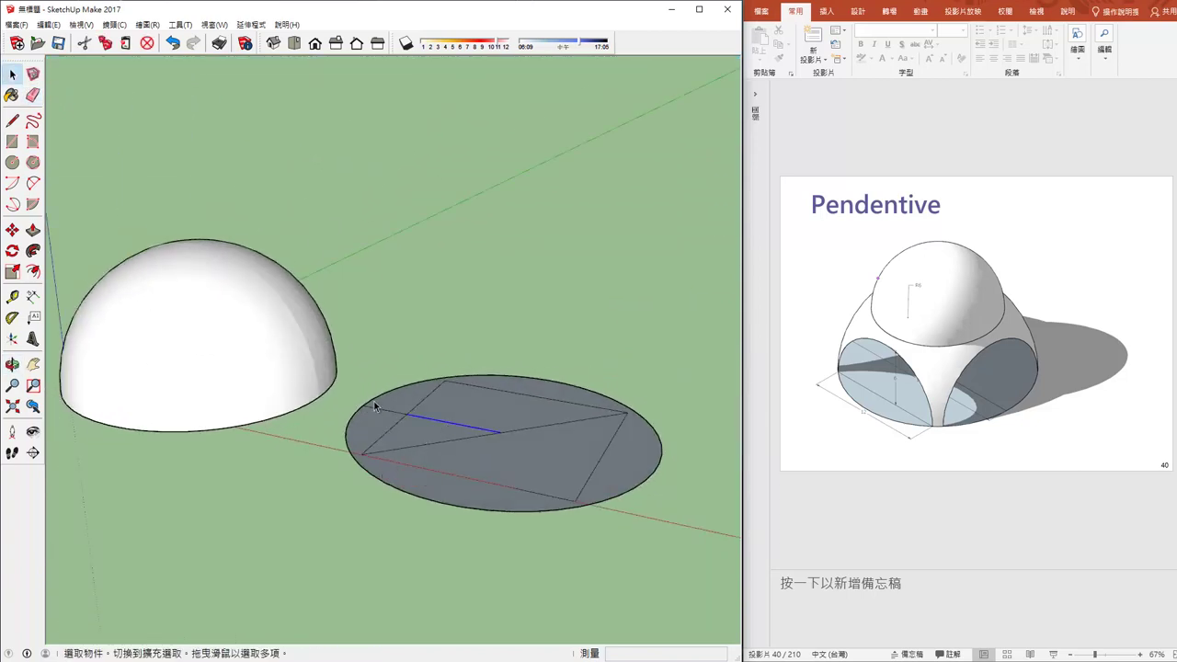
{"action": "key", "text": "Delete"}
{"action": "mouse_move", "coordinate": [500, 488]}
{"action": "middle_mouse_down"}
{"action": "mouse_move", "coordinate": [536, 533]}
{"action": "mouse_move", "coordinate": [512, 429]}
{"action": "mouse_move", "coordinate": [461, 488]}
{"action": "mouse_move", "coordinate": [385, 464]}
{"action": "middle_mouse_up"}
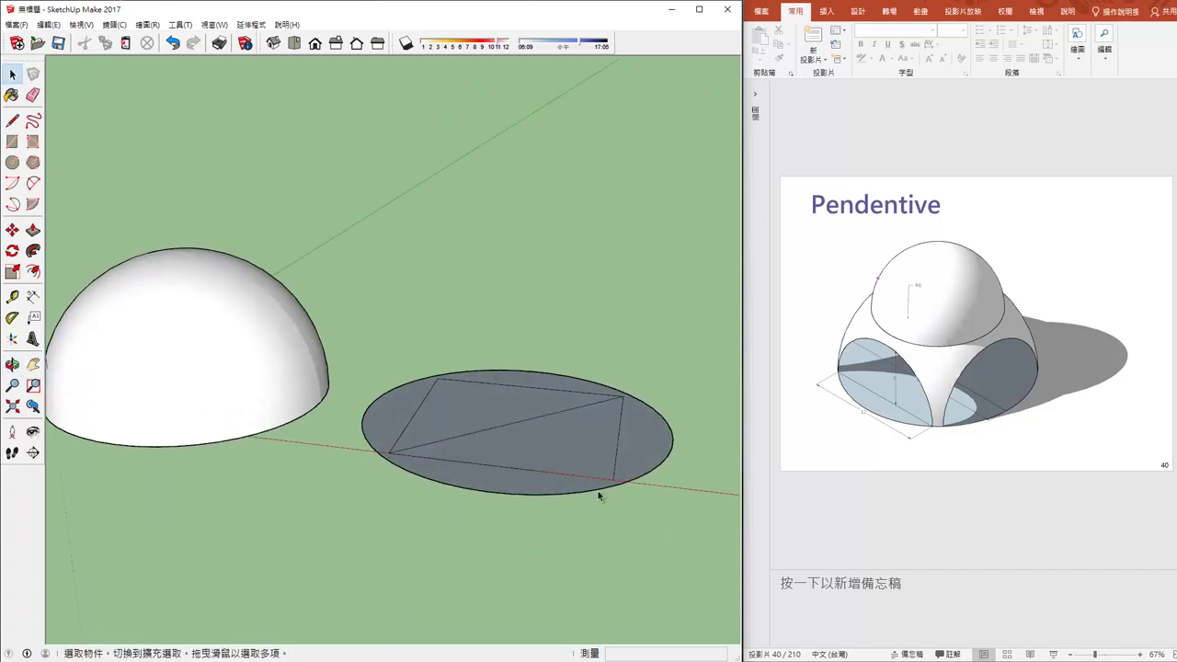
{"action": "mouse_move", "coordinate": [635, 492]}
{"action": "middle_mouse_down"}
{"action": "mouse_move", "coordinate": [368, 447]}
{"action": "mouse_move", "coordinate": [392, 499]}
{"action": "middle_mouse_up"}
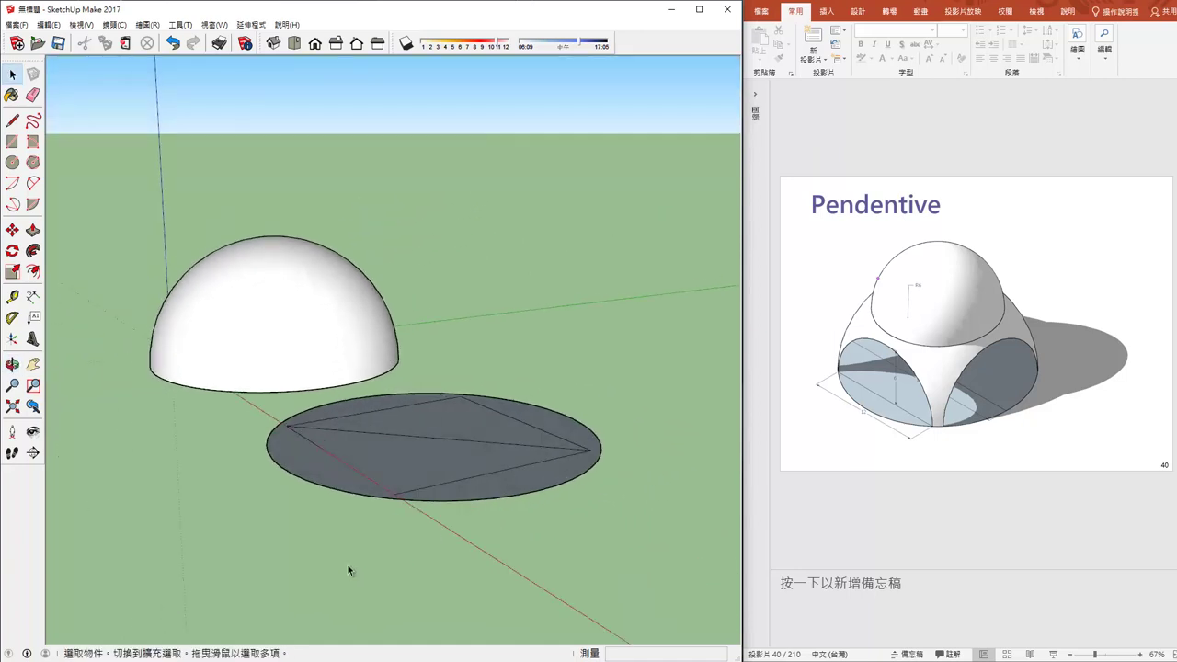
{"action": "middle_click_drag", "start_coordinate": [349, 565], "coordinate": [512, 567]}
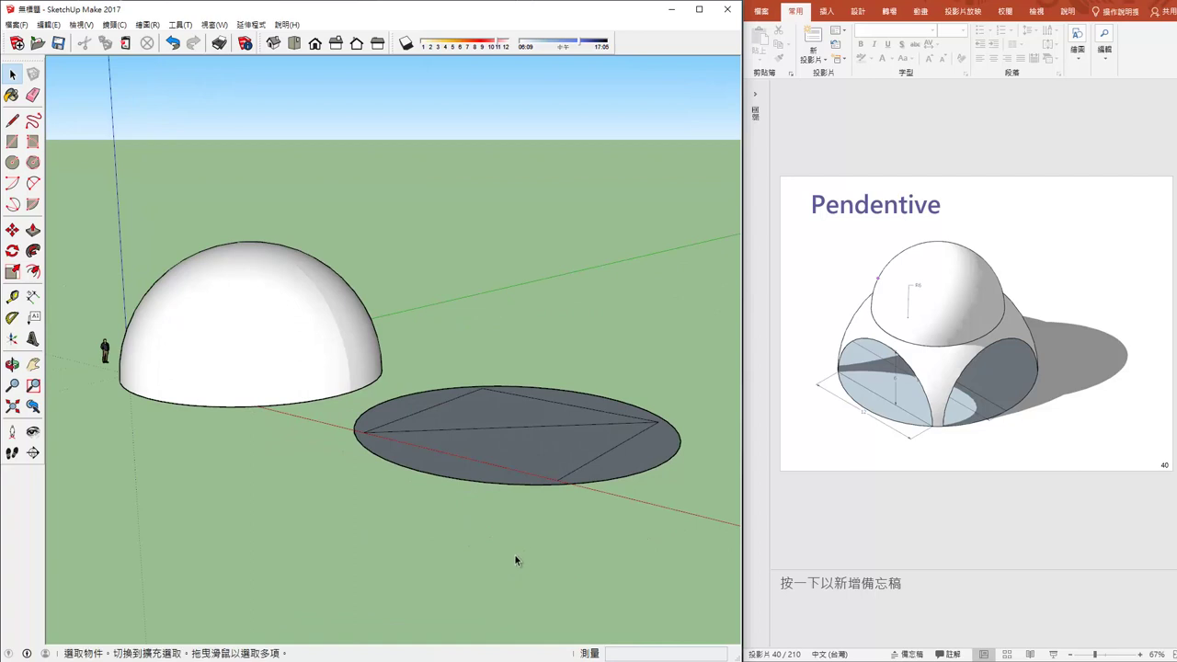
{"action": "middle_click_drag", "start_coordinate": [520, 558], "coordinate": [620, 543]}
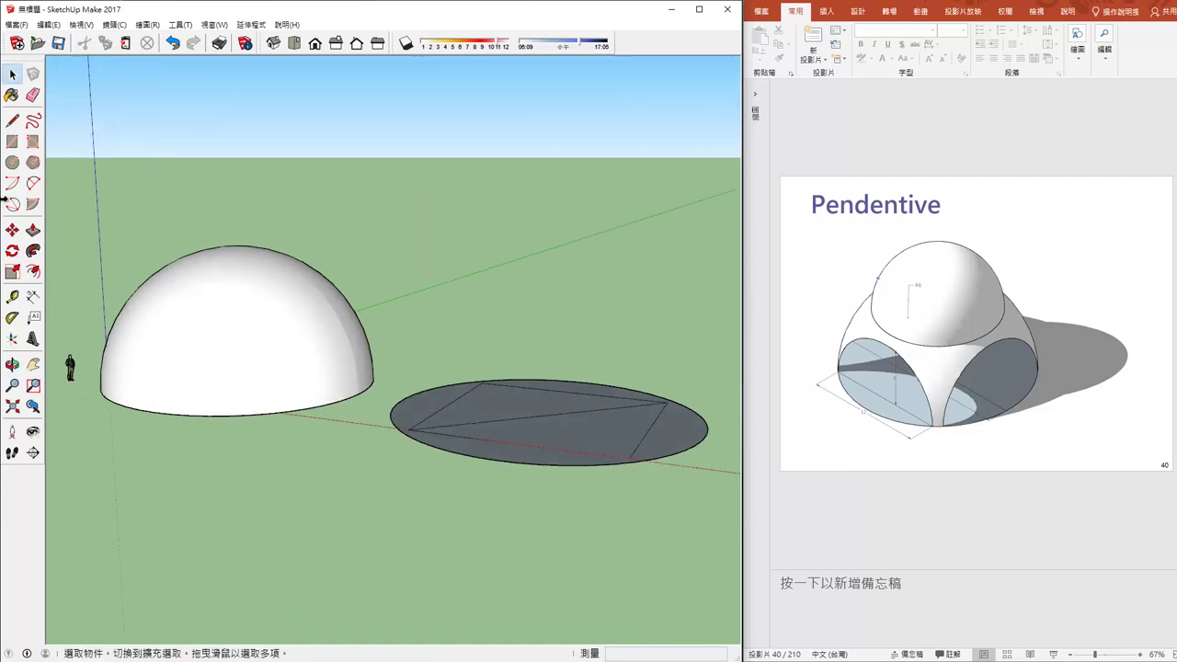
{"action": "middle_click_drag", "start_coordinate": [537, 453], "coordinate": [587, 486]}
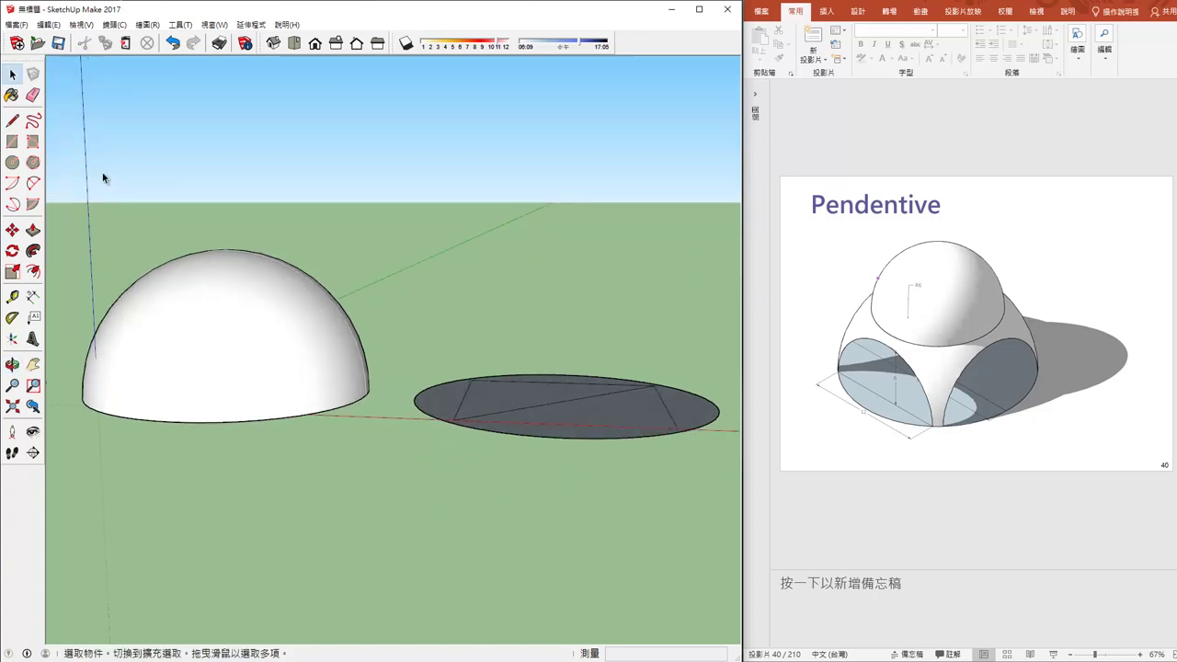
{"action": "left_click", "coordinate": [32, 95]}
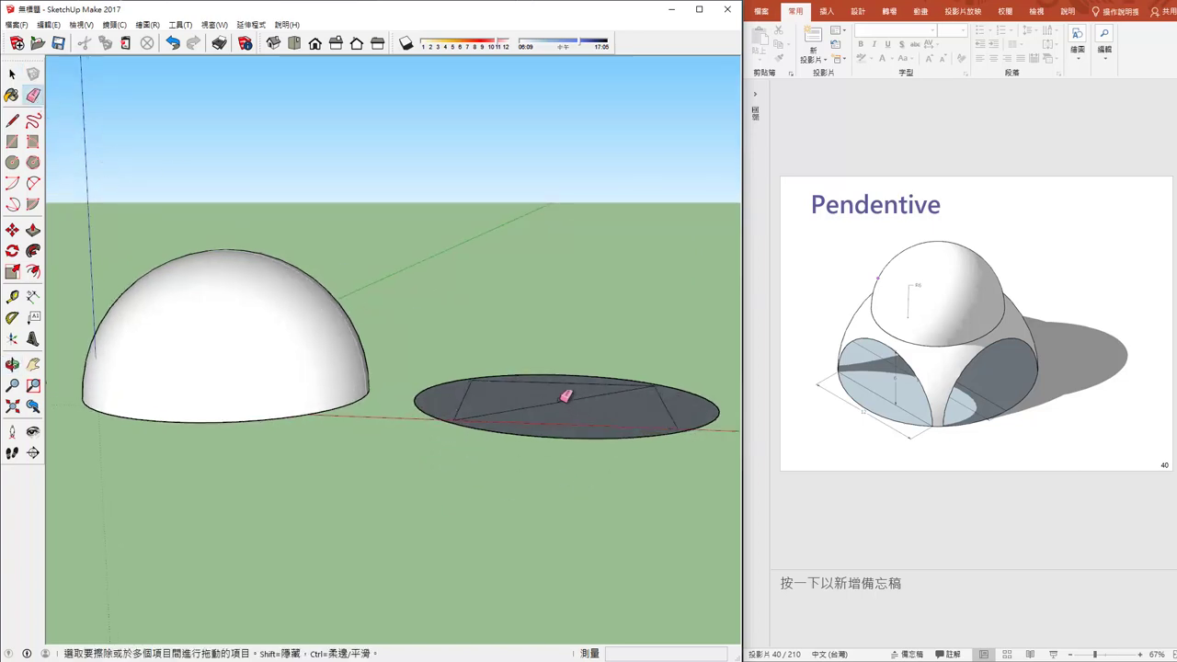
- Push/Pull one triangular half of the square 6 m upward into a triangular prism
{"action": "left_click", "coordinate": [33, 230]}
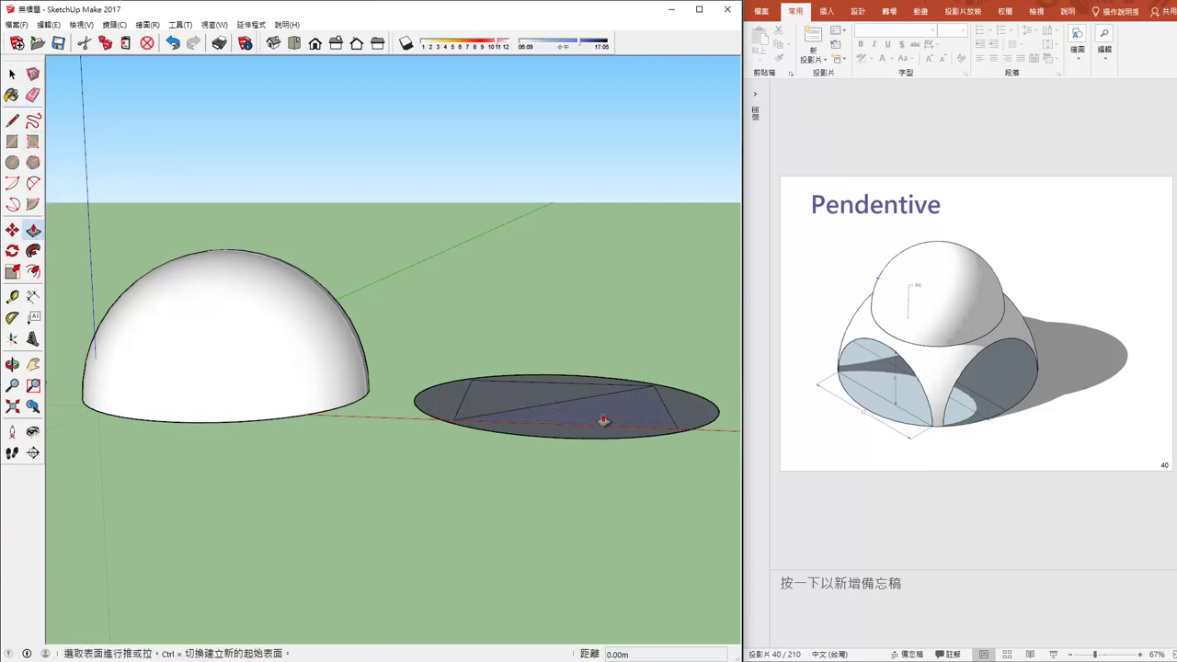
{"action": "left_click_drag", "start_coordinate": [607, 398], "coordinate": [605, 313]}
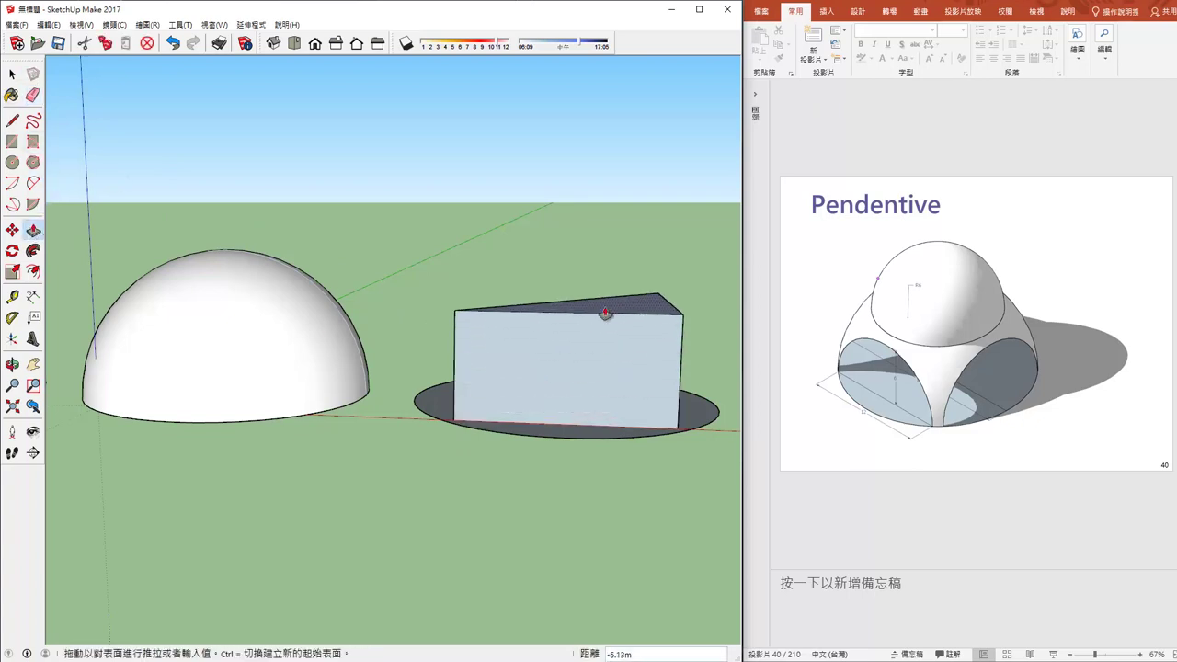
{"action": "type", "text": "6"}
{"action": "key", "text": "Return"}
{"action": "mouse_move", "coordinate": [481, 457]}
{"action": "middle_mouse_down"}
{"action": "mouse_move", "coordinate": [558, 393]}
{"action": "mouse_move", "coordinate": [376, 368]}
{"action": "mouse_move", "coordinate": [263, 376]}
{"action": "mouse_move", "coordinate": [485, 488]}
{"action": "mouse_move", "coordinate": [425, 441]}
{"action": "mouse_move", "coordinate": [392, 447]}
{"action": "middle_mouse_up"}
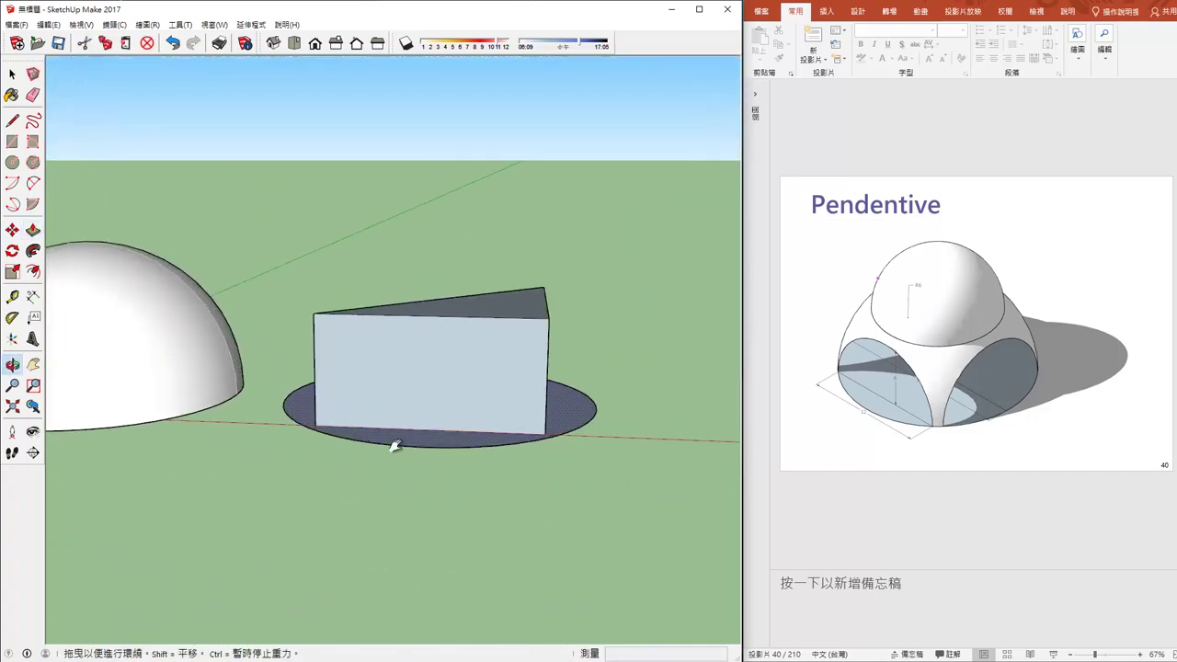
- Draw two 6 m circles centred on the bottom edges of two prism faces
{"action": "left_click", "coordinate": [12, 162]}
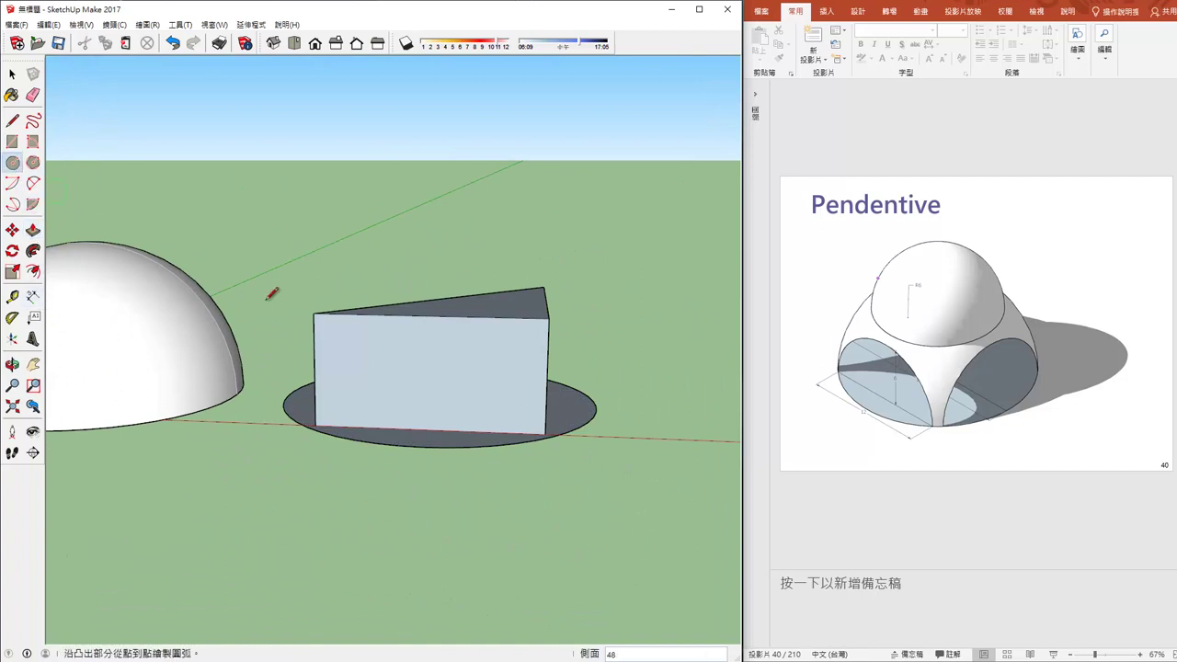
{"action": "left_click", "coordinate": [428, 429]}
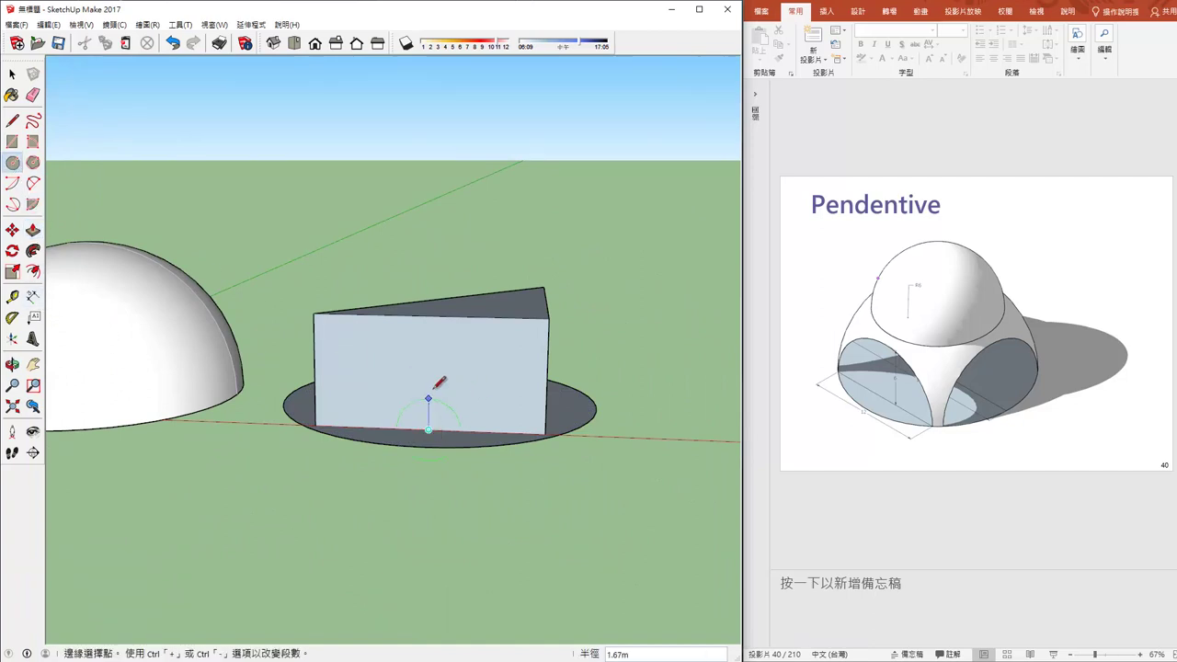
{"action": "left_click", "coordinate": [436, 312]}
{"action": "middle_click_drag", "start_coordinate": [589, 394], "coordinate": [450, 458]}
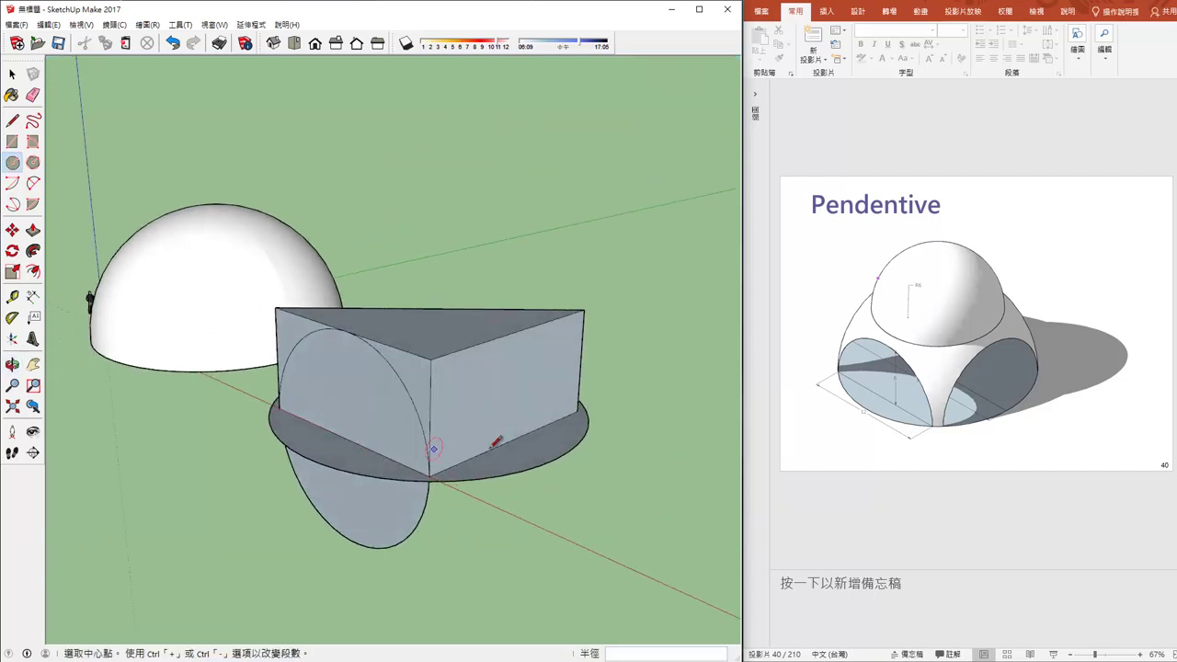
{"action": "left_click", "coordinate": [444, 454]}
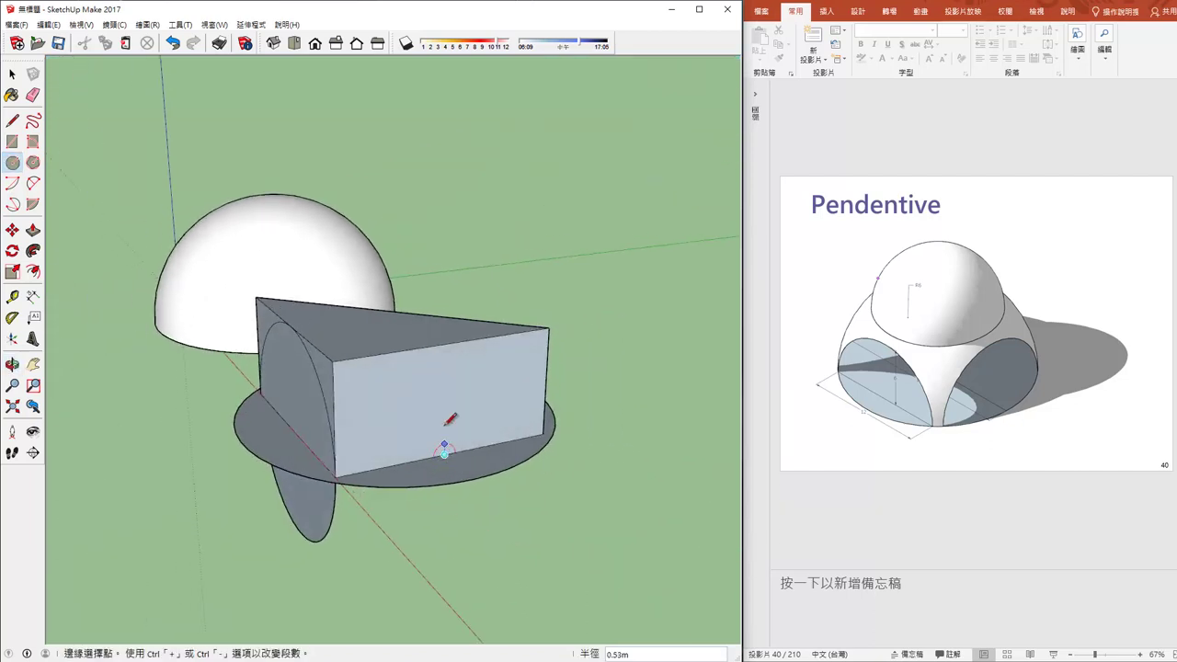
{"action": "left_click", "coordinate": [445, 342]}
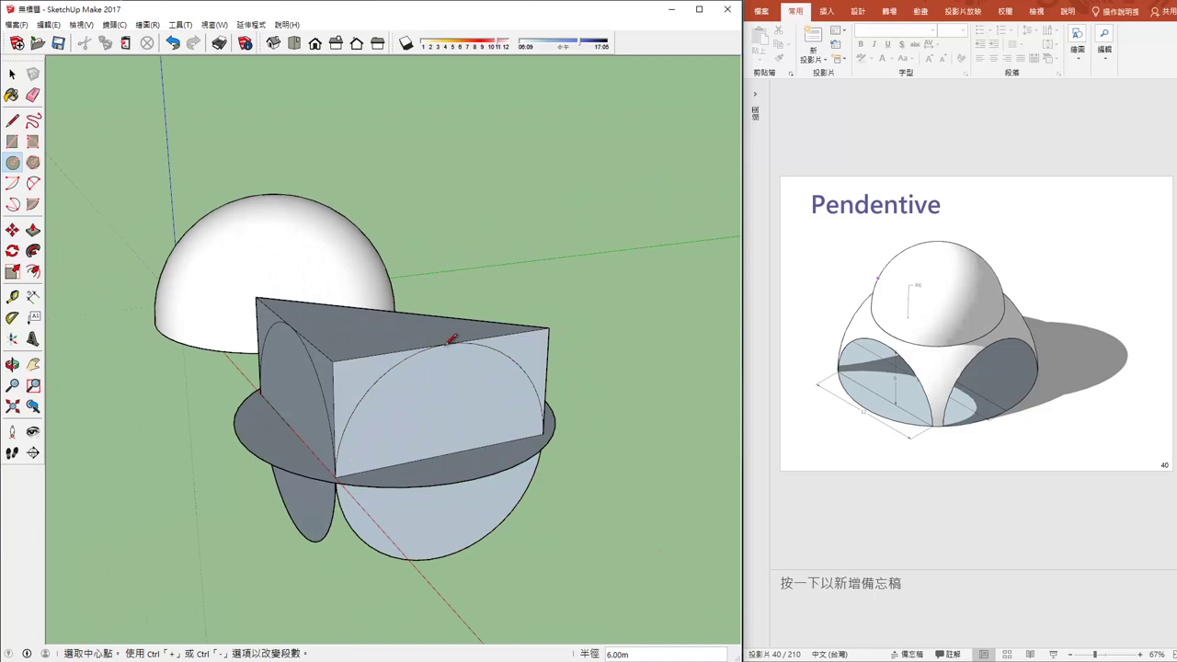
- Erase the prism's top, vertical and inner edges and faces, plus the triangular tip
{"action": "left_click", "coordinate": [32, 94]}
{"action": "middle_click_drag", "start_coordinate": [253, 375], "coordinate": [358, 347]}
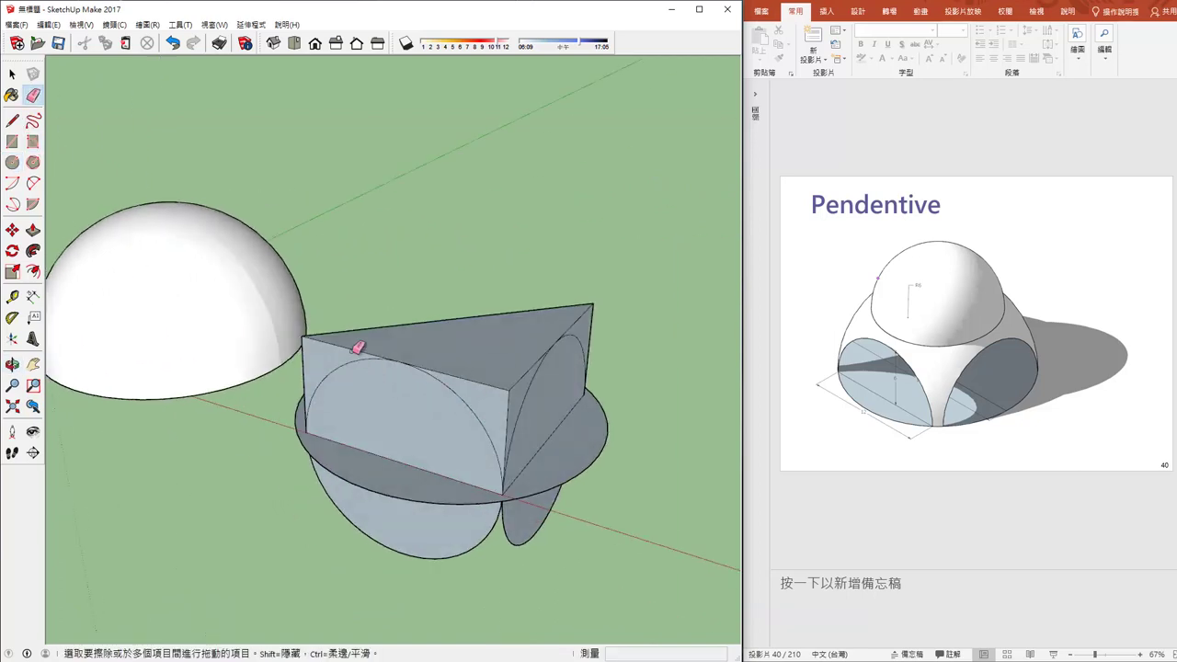
{"action": "left_click", "coordinate": [321, 332]}
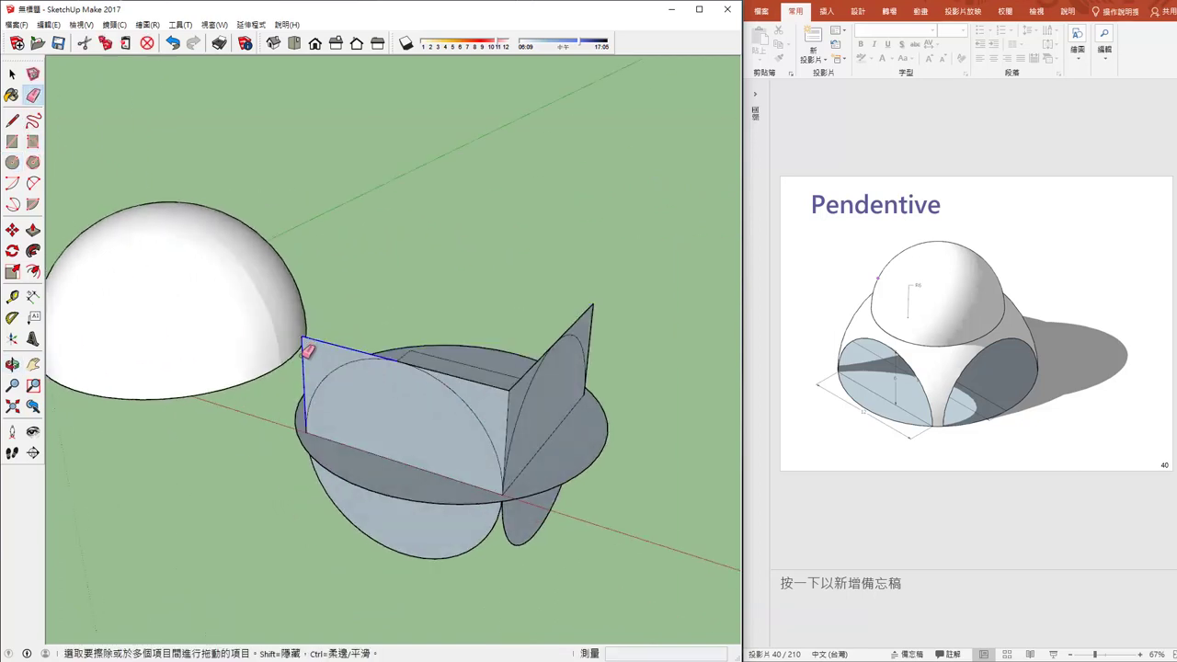
{"action": "left_click", "coordinate": [305, 344]}
{"action": "left_click_drag", "start_coordinate": [570, 342], "coordinate": [623, 323]}
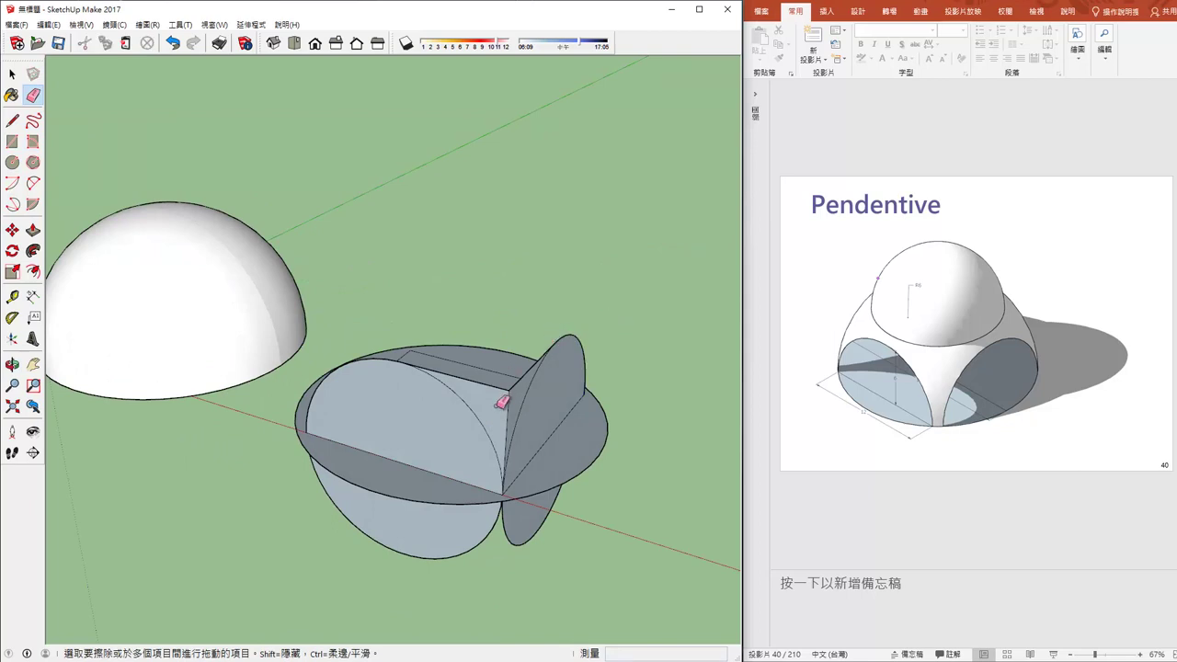
{"action": "scroll", "coordinate": [501, 402], "scroll_direction": "up", "scroll_amount": 1}
{"action": "left_click_drag", "start_coordinate": [515, 397], "coordinate": [515, 388]}
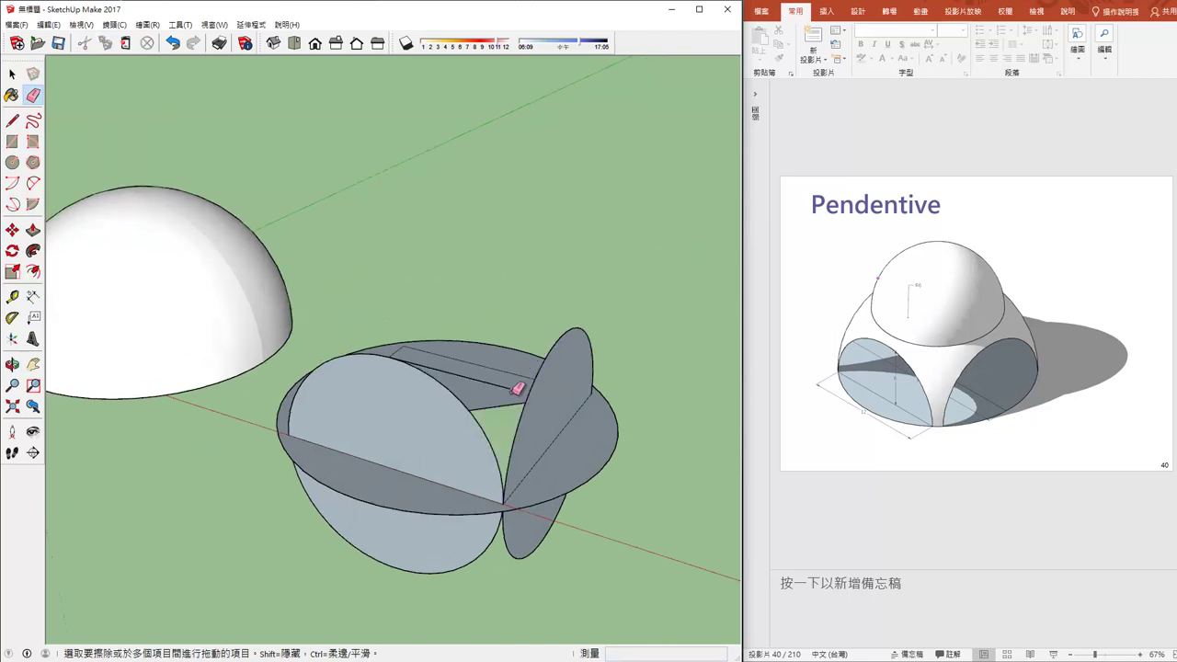
{"action": "left_click", "coordinate": [512, 426]}
- Erase the leftover quarter-cylinder faces, the sliver's lower part and the circle halves below the disc
{"action": "mouse_move", "coordinate": [523, 426]}
{"action": "middle_mouse_down"}
{"action": "mouse_move", "coordinate": [570, 360]}
{"action": "mouse_move", "coordinate": [517, 283]}
{"action": "mouse_move", "coordinate": [515, 478]}
{"action": "mouse_move", "coordinate": [354, 398]}
{"action": "mouse_move", "coordinate": [488, 412]}
{"action": "mouse_move", "coordinate": [552, 512]}
{"action": "mouse_move", "coordinate": [436, 528]}
{"action": "middle_mouse_up"}
{"action": "left_click", "coordinate": [516, 272]}
{"action": "left_click", "coordinate": [512, 268]}
{"action": "left_click", "coordinate": [549, 508]}
{"action": "left_click", "coordinate": [488, 508]}
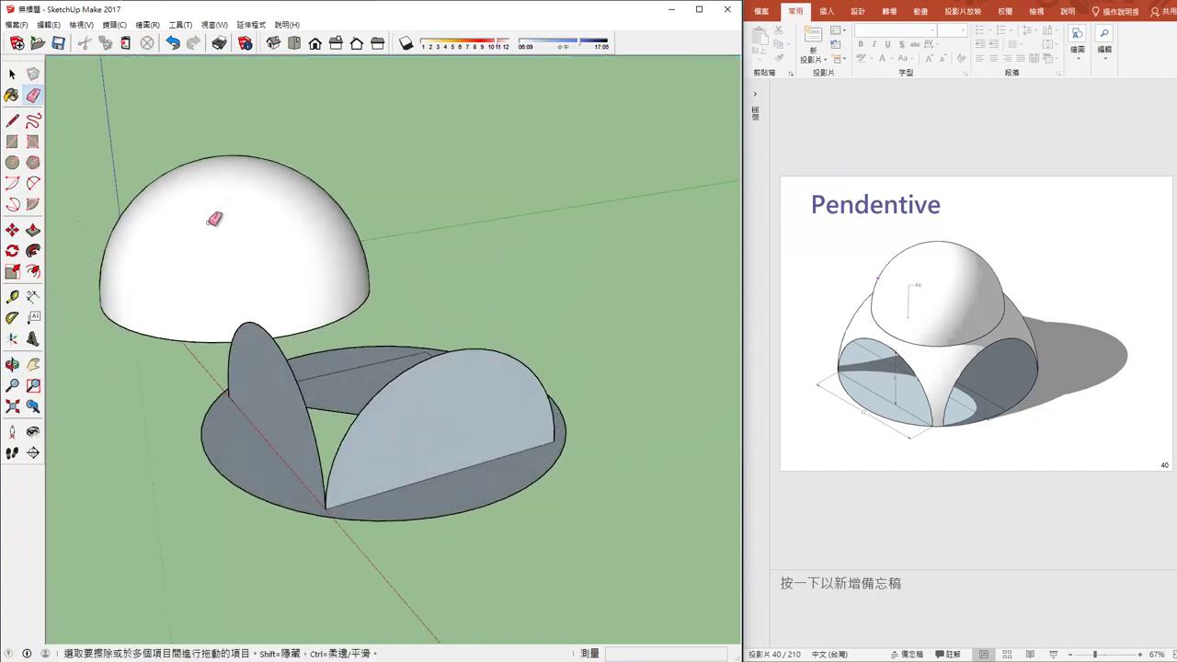
- Make the half-disc face and the upright sliver face into separate groups
{"action": "mouse_move", "coordinate": [347, 337]}
{"action": "middle_mouse_down"}
{"action": "mouse_move", "coordinate": [205, 441]}
{"action": "mouse_move", "coordinate": [177, 438]}
{"action": "middle_mouse_up"}
{"action": "left_click", "coordinate": [12, 73]}
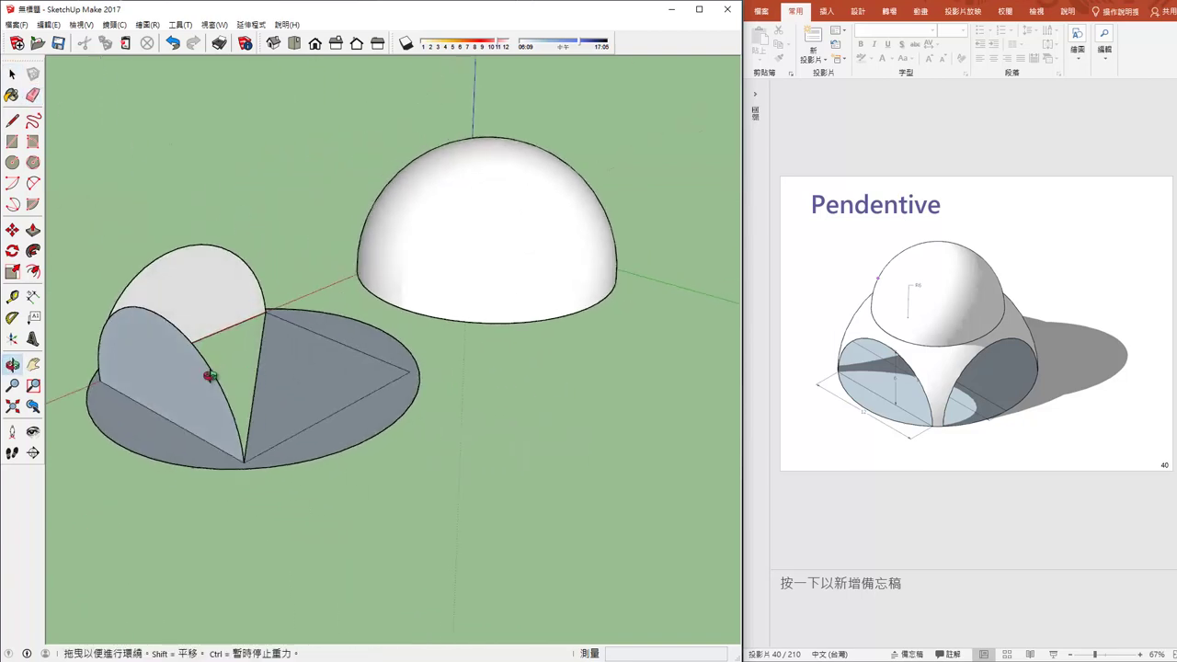
{"action": "middle_click_drag", "start_coordinate": [205, 375], "coordinate": [243, 368]}
{"action": "left_click", "coordinate": [195, 293]}
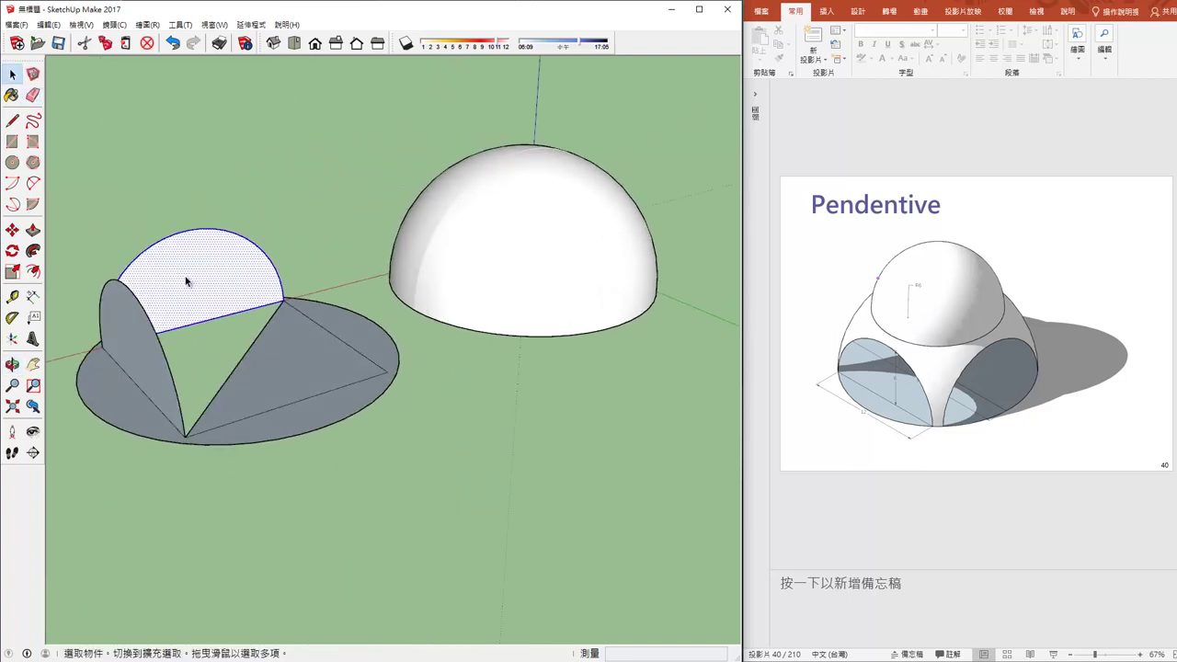
{"action": "right_click", "coordinate": [195, 279]}
{"action": "left_click", "coordinate": [214, 383]}
{"action": "left_click", "coordinate": [153, 357]}
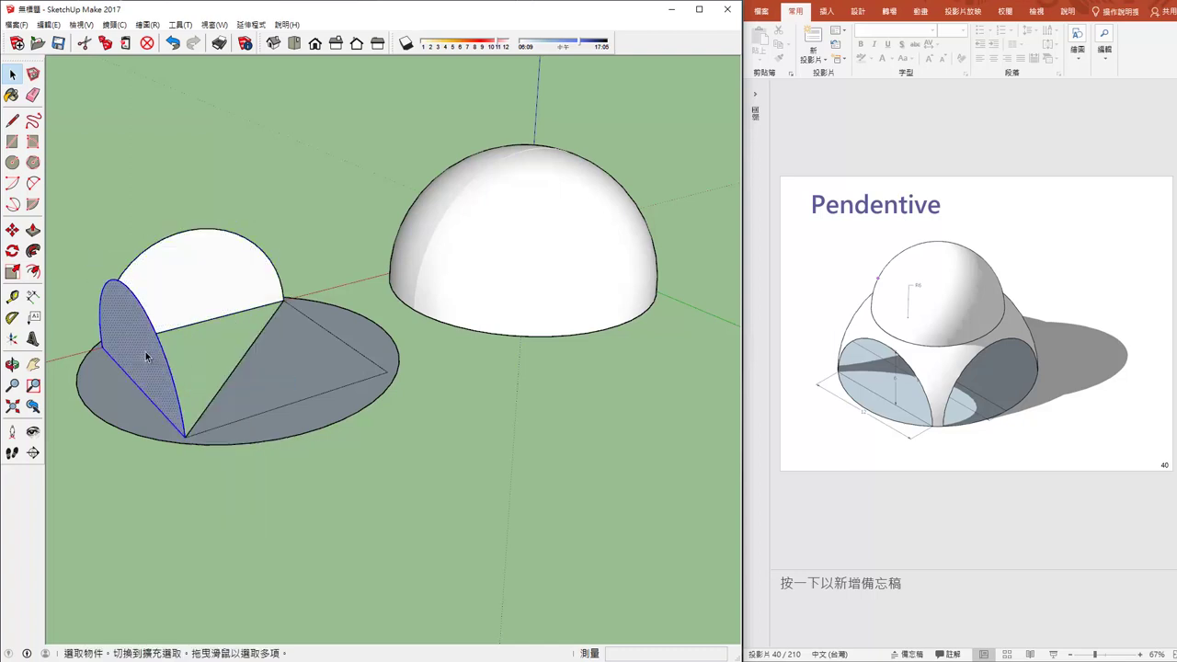
{"action": "right_click", "coordinate": [147, 355]}
{"action": "left_click", "coordinate": [199, 454]}
- Inside the half-disc group, push/pull it into a barrel vault, lengthened a further 5.97 m
{"action": "mouse_move", "coordinate": [401, 504]}
{"action": "middle_mouse_down"}
{"action": "mouse_move", "coordinate": [433, 447]}
{"action": "mouse_move", "coordinate": [422, 390]}
{"action": "middle_mouse_up"}
{"action": "double_click", "coordinate": [399, 370]}
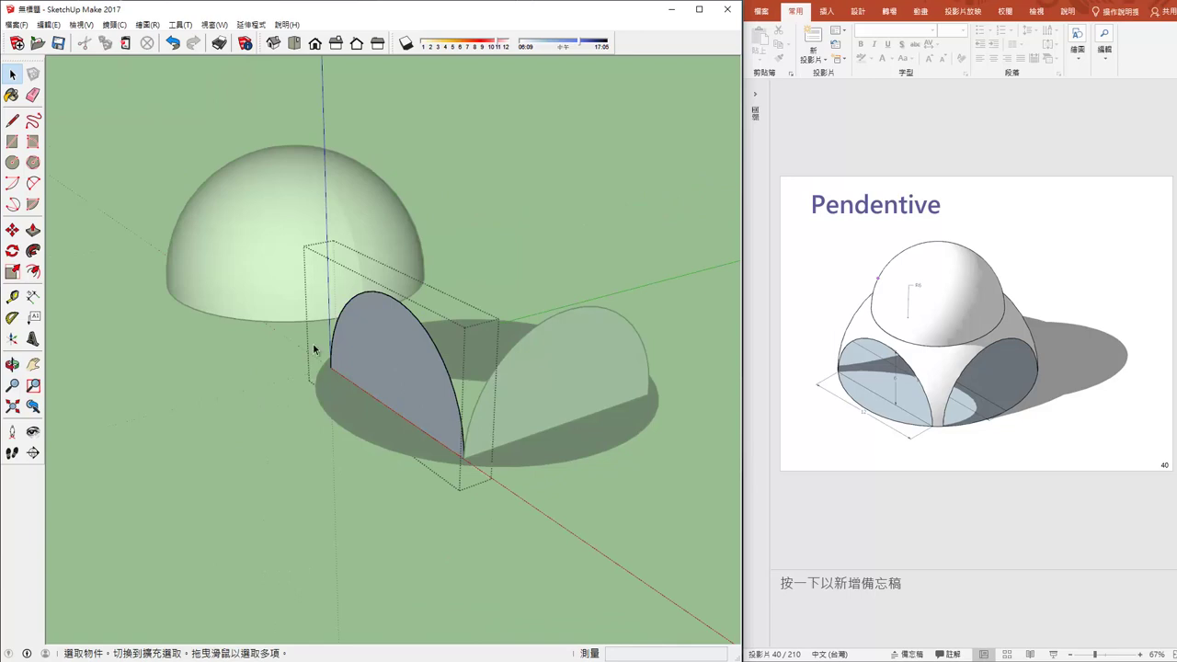
{"action": "left_click", "coordinate": [33, 230]}
{"action": "left_click", "coordinate": [404, 348]}
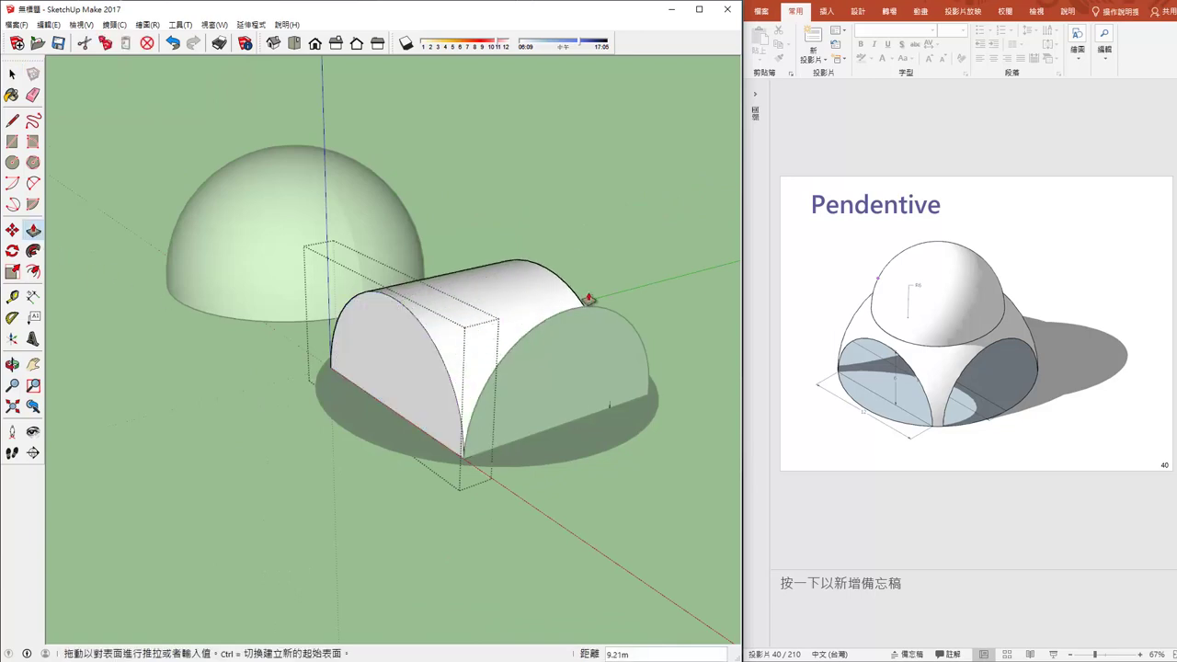
{"action": "left_click", "coordinate": [641, 273]}
{"action": "left_click", "coordinate": [389, 347]}
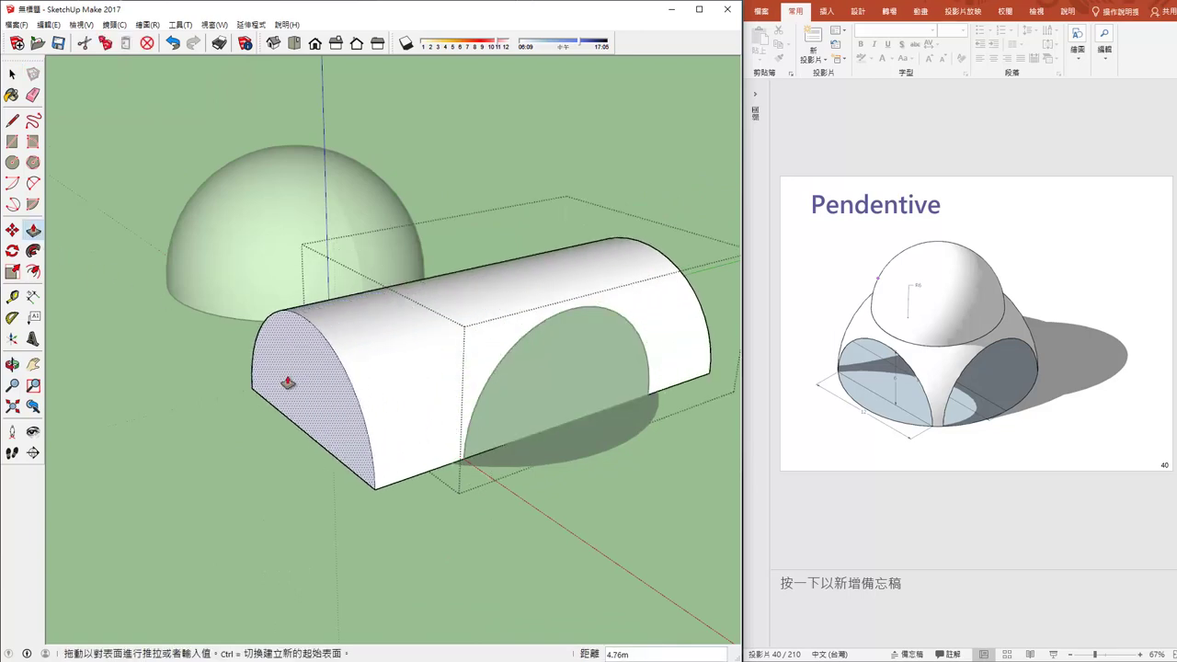
{"action": "left_click", "coordinate": [326, 383]}
{"action": "middle_click_drag", "start_coordinate": [325, 383], "coordinate": [411, 479]}
{"action": "key", "text": "space"}
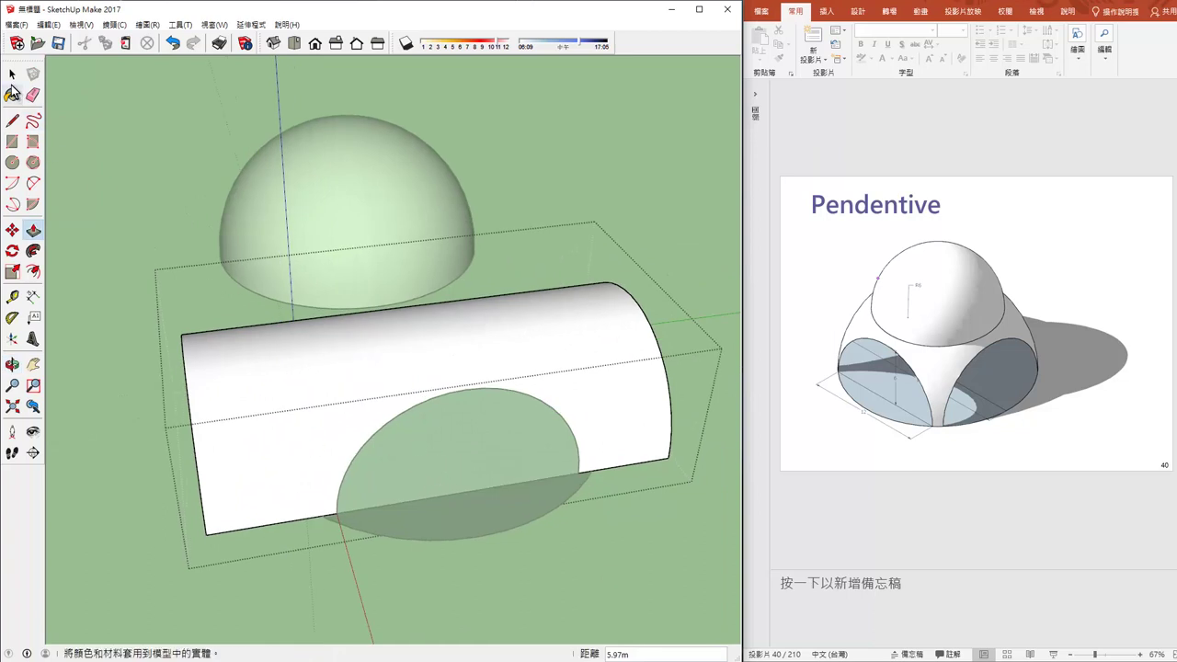
{"action": "left_click", "coordinate": [620, 593]}
{"action": "mouse_move", "coordinate": [206, 528]}
{"action": "middle_mouse_down"}
{"action": "mouse_move", "coordinate": [353, 468]}
{"action": "mouse_move", "coordinate": [296, 422]}
{"action": "mouse_move", "coordinate": [402, 488]}
{"action": "mouse_move", "coordinate": [389, 400]}
{"action": "mouse_move", "coordinate": [260, 337]}
{"action": "middle_mouse_up"}
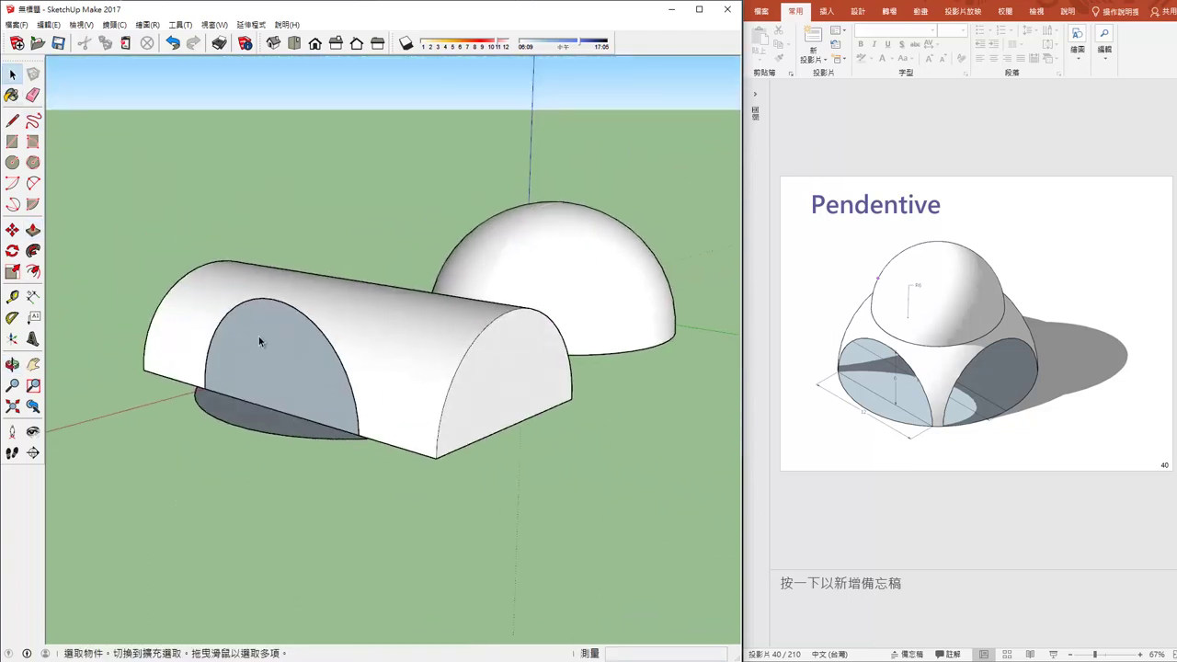
- Inside the barrel group, pull the semicircle face out toward the viewer
{"action": "double_click", "coordinate": [264, 340]}
{"action": "left_click", "coordinate": [34, 230]}
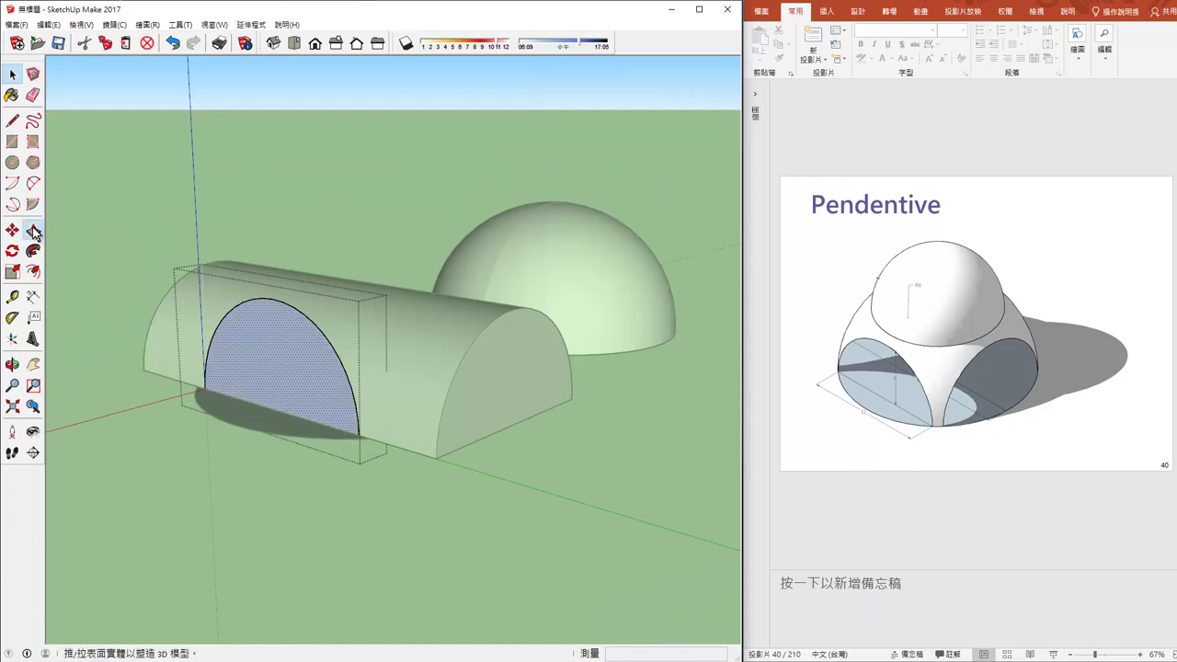
{"action": "left_click", "coordinate": [289, 341]}
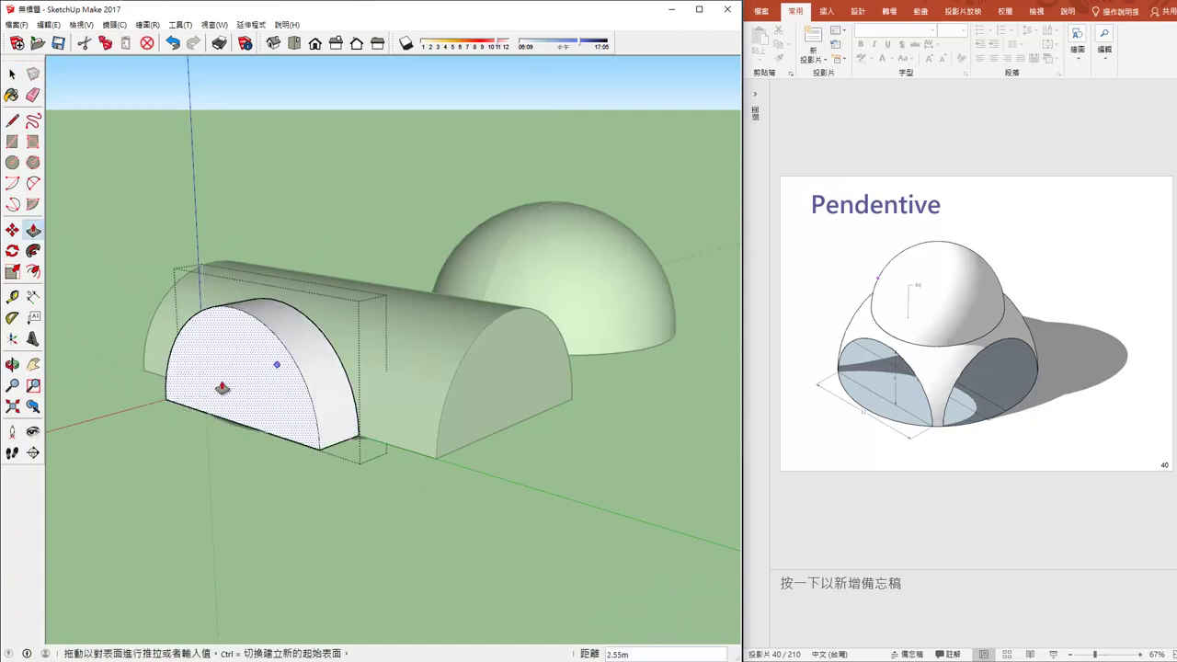
{"action": "mouse_move", "coordinate": [189, 402]}
{"action": "middle_mouse_down"}
{"action": "mouse_move", "coordinate": [87, 484]}
{"action": "mouse_move", "coordinate": [171, 328]}
{"action": "middle_mouse_up"}
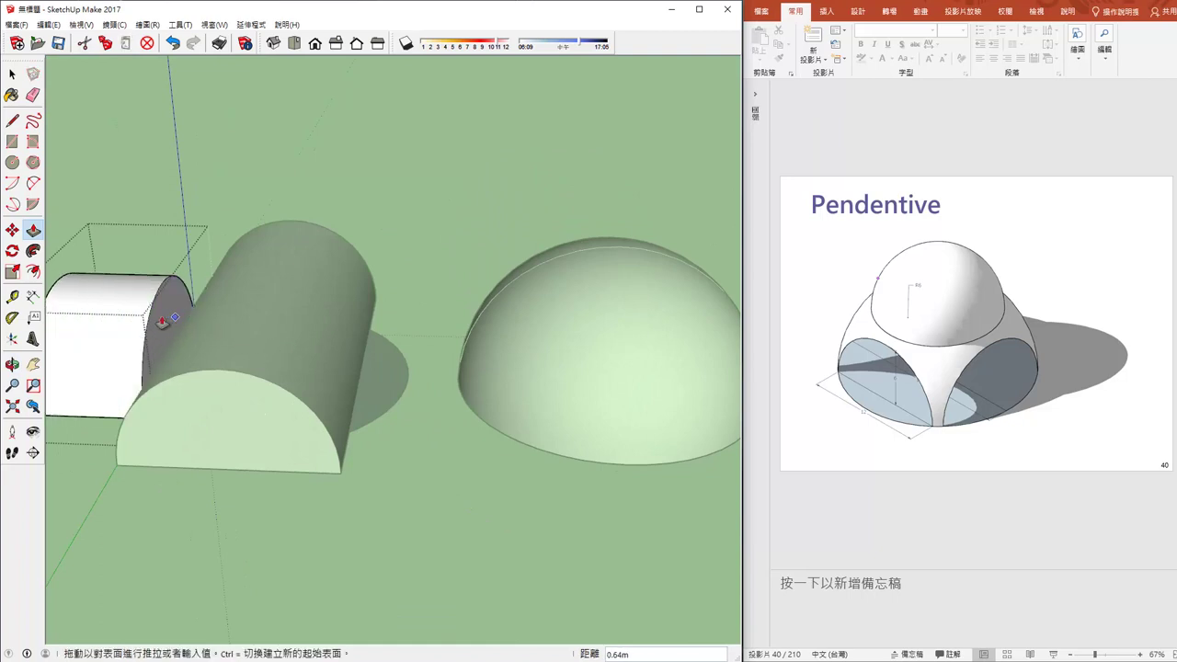
{"action": "key", "text": "b"}
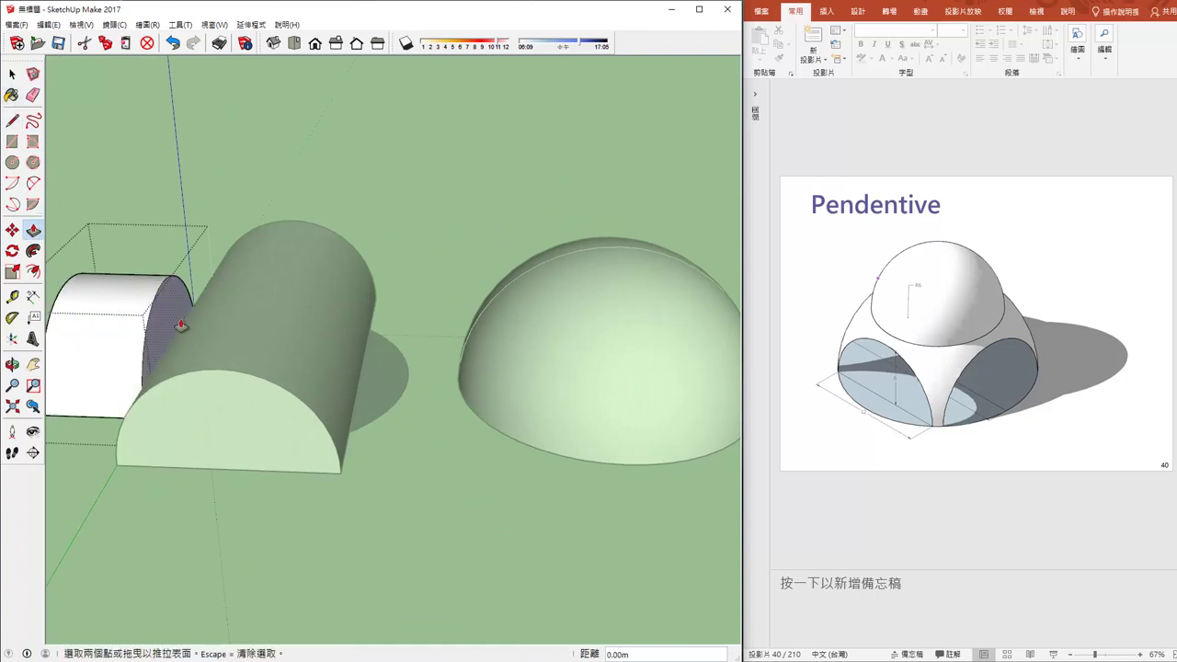
{"action": "left_click", "coordinate": [12, 77]}
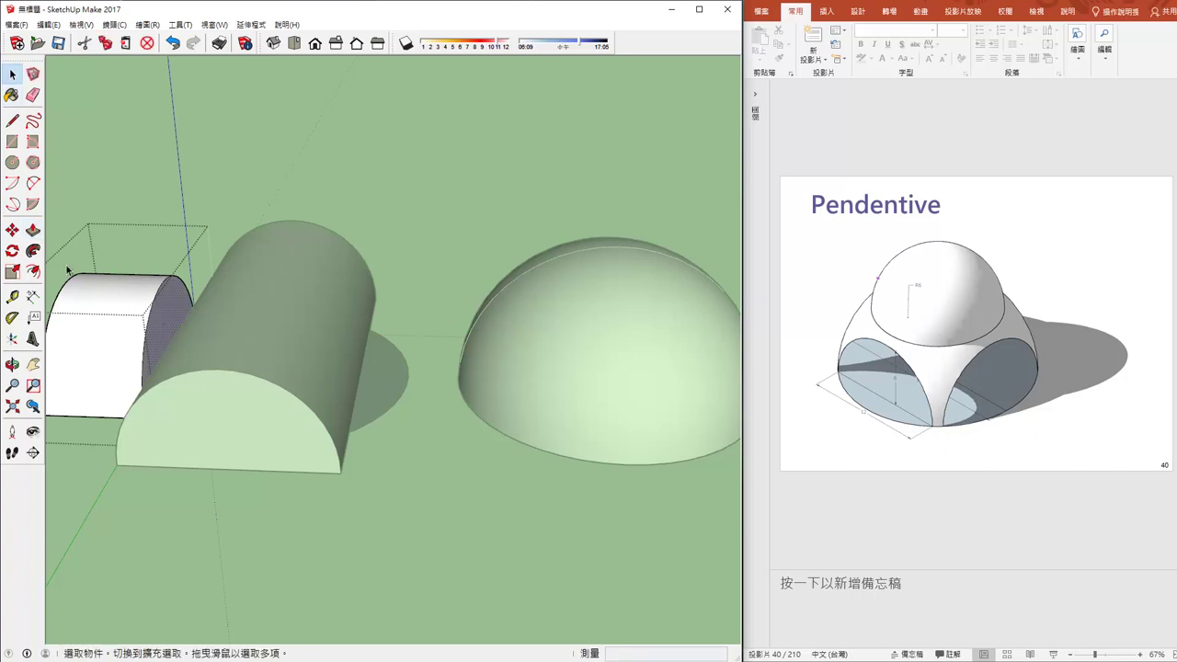
- Push/pull the half-cylinder's end face straight through the other vault, then deselect
{"action": "key", "text": "p"}
{"action": "left_click", "coordinate": [164, 309]}
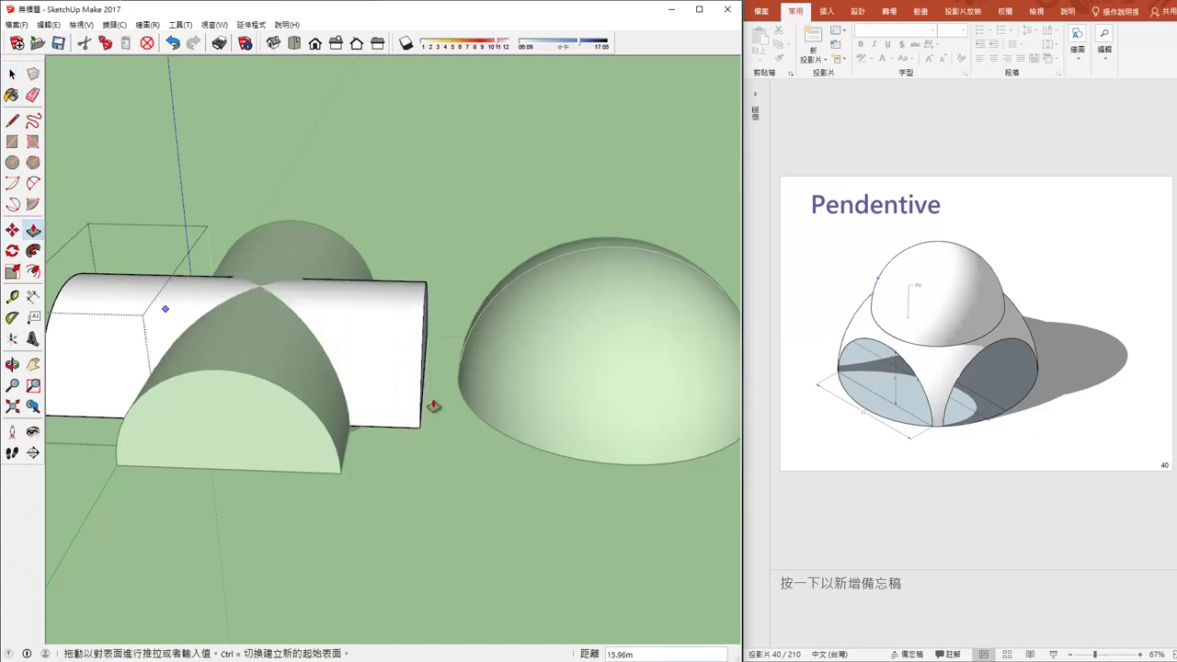
{"action": "left_click", "coordinate": [434, 426]}
{"action": "middle_click_drag", "start_coordinate": [389, 512], "coordinate": [444, 475]}
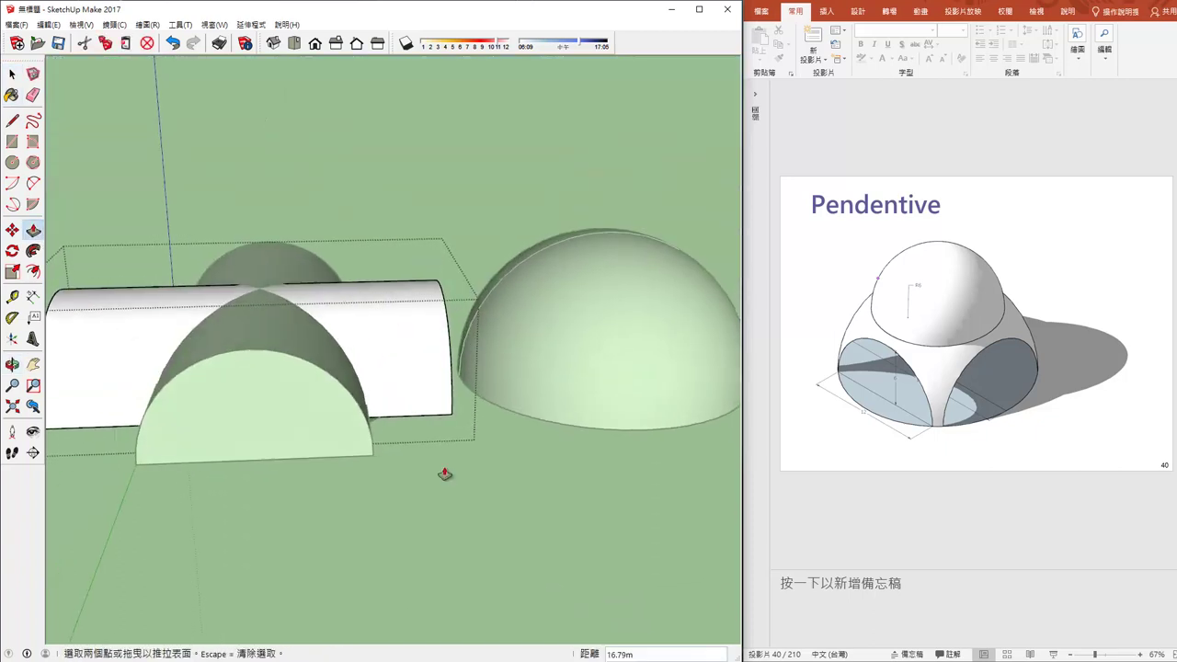
{"action": "left_click", "coordinate": [12, 73]}
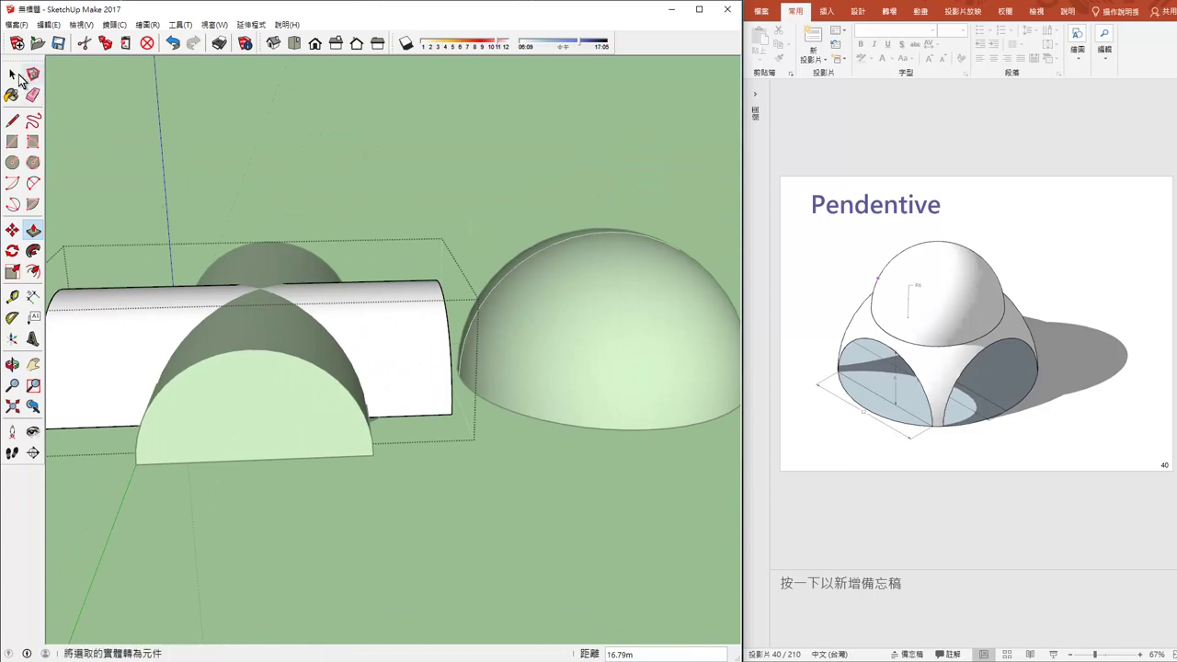
{"action": "left_click", "coordinate": [231, 147]}
{"action": "mouse_move", "coordinate": [278, 319]}
{"action": "middle_mouse_down"}
{"action": "mouse_move", "coordinate": [436, 488]}
{"action": "mouse_move", "coordinate": [475, 341]}
{"action": "mouse_move", "coordinate": [347, 347]}
{"action": "middle_mouse_up"}
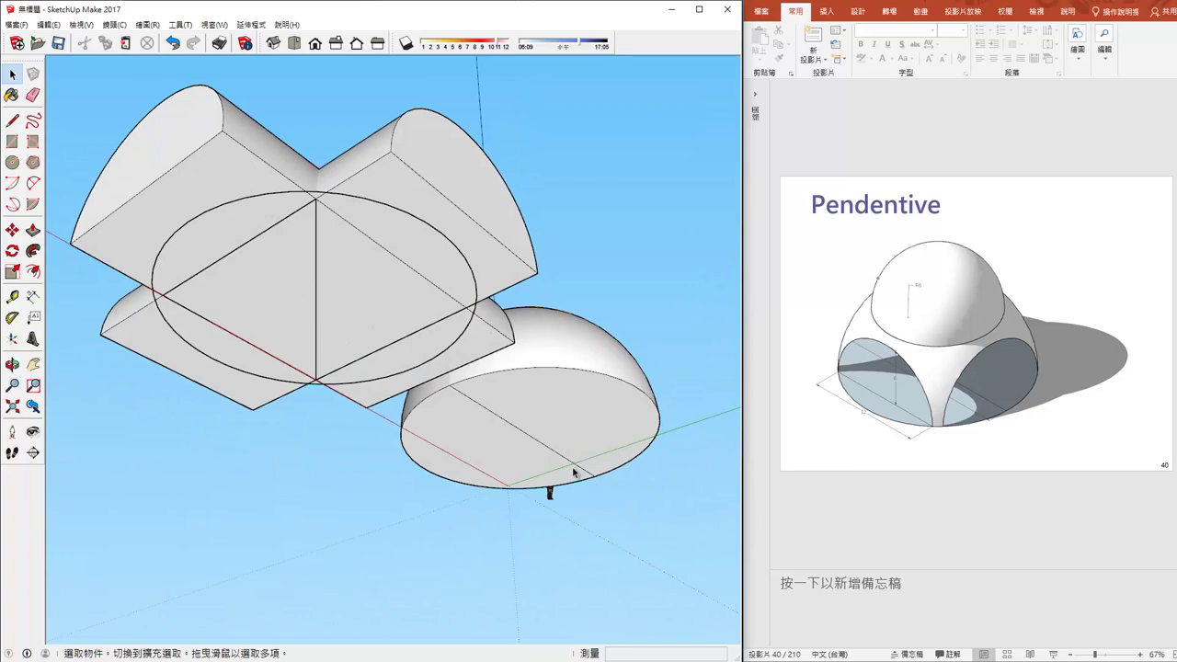
- Move both vault groups so they sit centred over the dome
{"action": "mouse_move", "coordinate": [572, 472]}
{"action": "middle_mouse_down"}
{"action": "mouse_move", "coordinate": [531, 415]}
{"action": "mouse_move", "coordinate": [588, 472]}
{"action": "mouse_move", "coordinate": [609, 465]}
{"action": "mouse_move", "coordinate": [557, 430]}
{"action": "mouse_move", "coordinate": [618, 326]}
{"action": "middle_mouse_up"}
{"action": "left_click", "coordinate": [565, 313]}
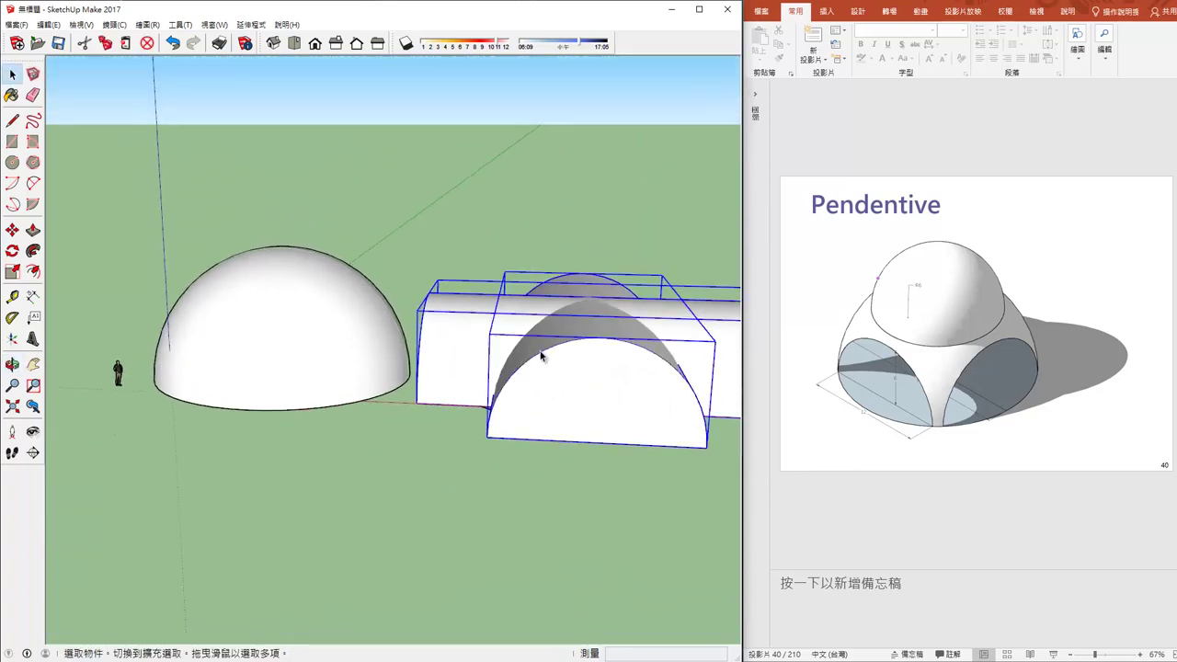
{"action": "left_click", "coordinate": [27, 230]}
{"action": "middle_click_drag", "start_coordinate": [276, 383], "coordinate": [512, 178]}
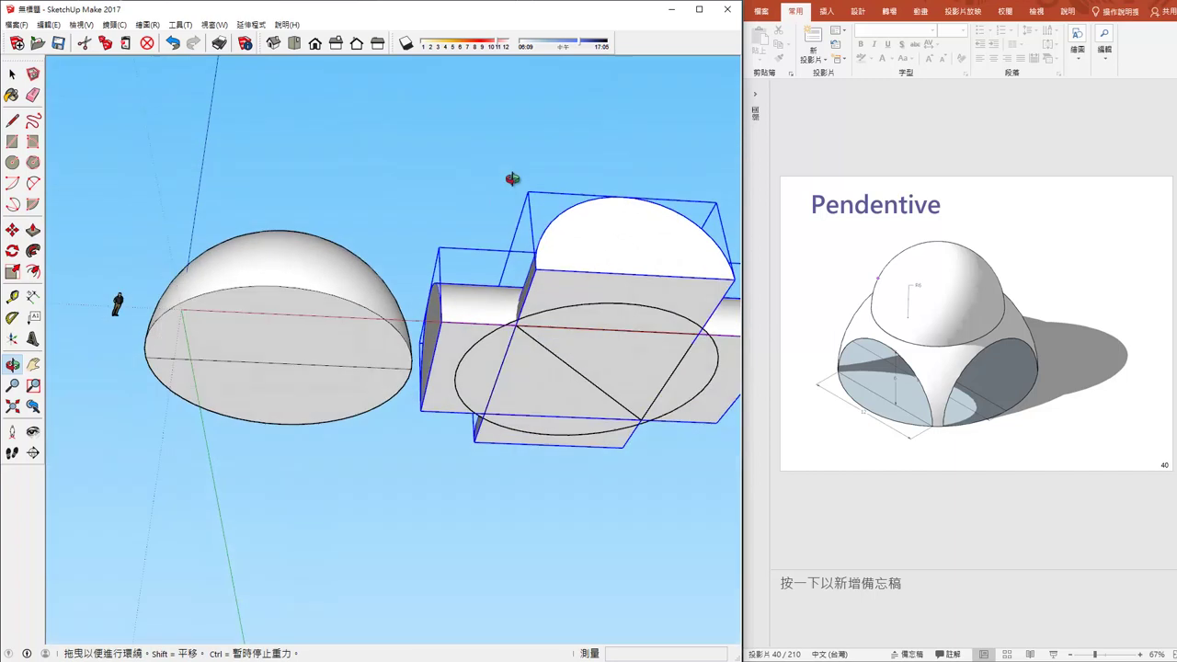
{"action": "left_click", "coordinate": [589, 374]}
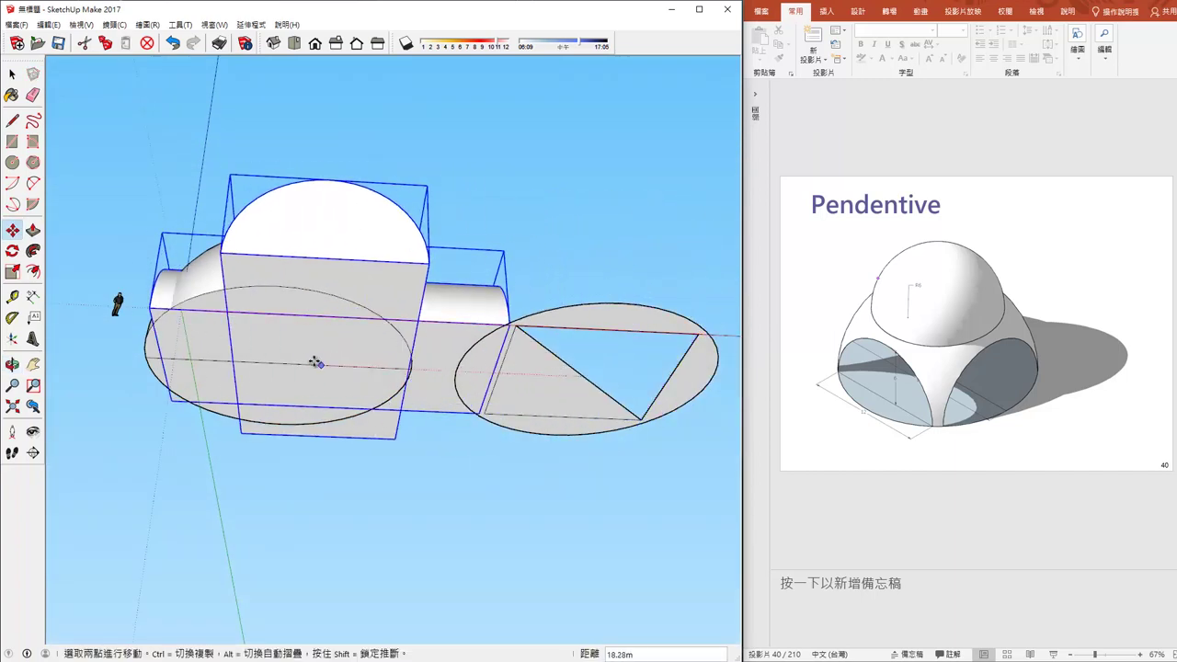
{"action": "left_click", "coordinate": [284, 364]}
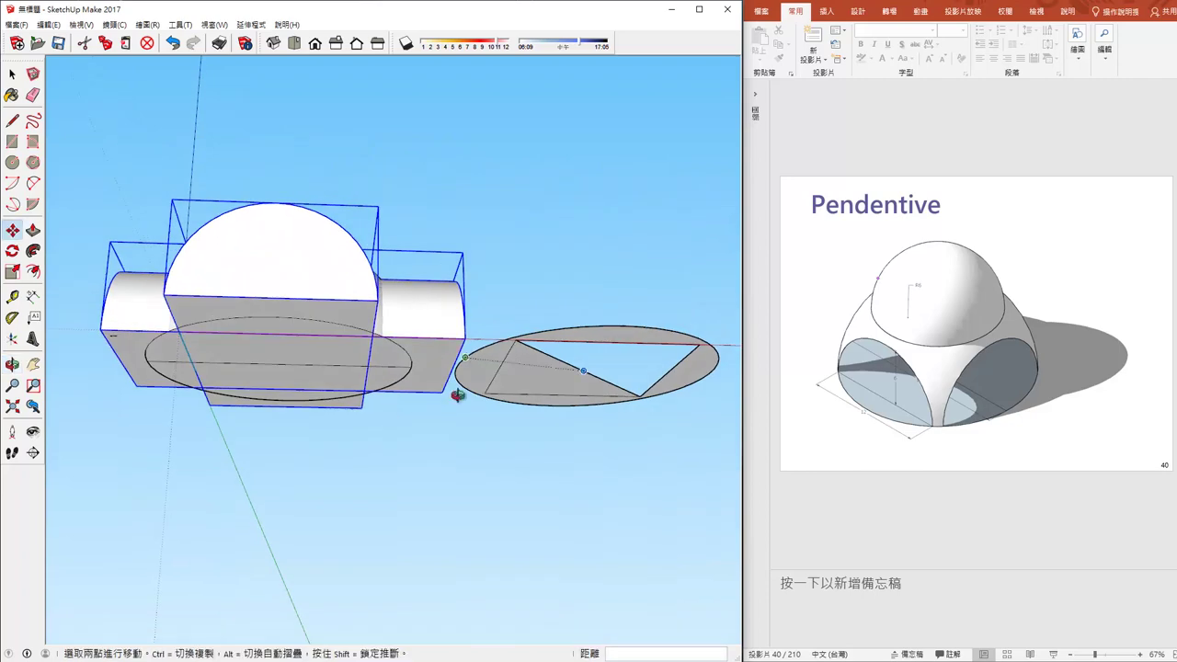
{"action": "middle_click_drag", "start_coordinate": [457, 388], "coordinate": [507, 483]}
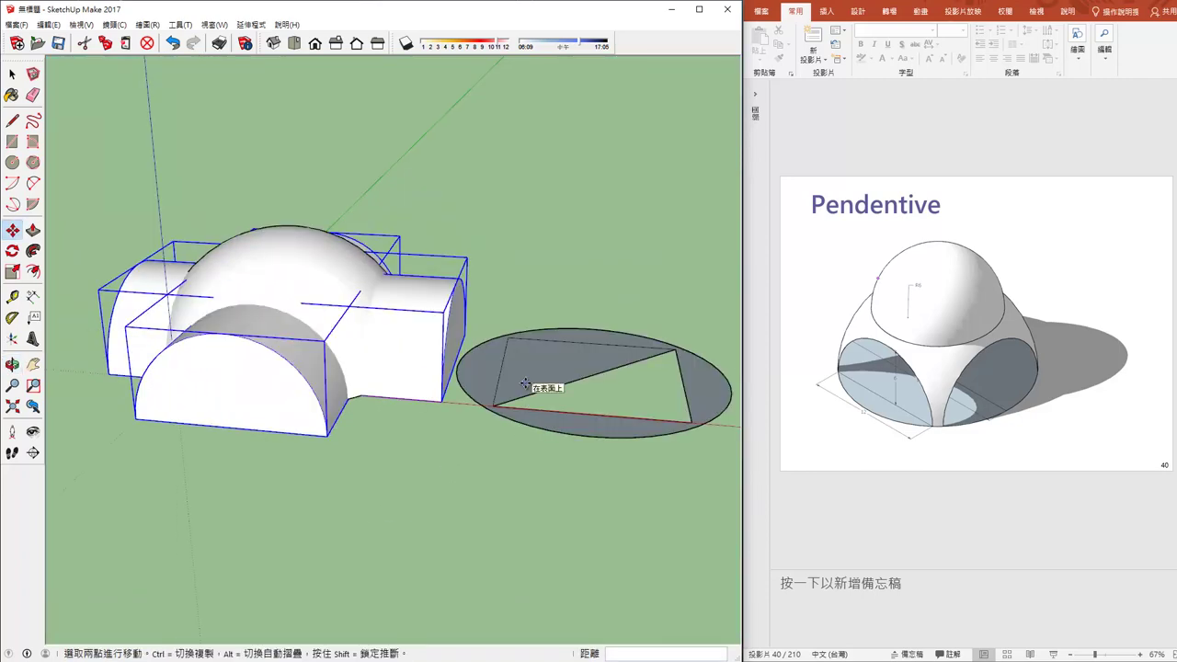
{"action": "mouse_move", "coordinate": [374, 433]}
{"action": "middle_mouse_down"}
{"action": "mouse_move", "coordinate": [476, 494]}
{"action": "mouse_move", "coordinate": [472, 478]}
{"action": "mouse_move", "coordinate": [221, 433]}
{"action": "mouse_move", "coordinate": [612, 395]}
{"action": "mouse_move", "coordinate": [397, 366]}
{"action": "middle_mouse_up"}
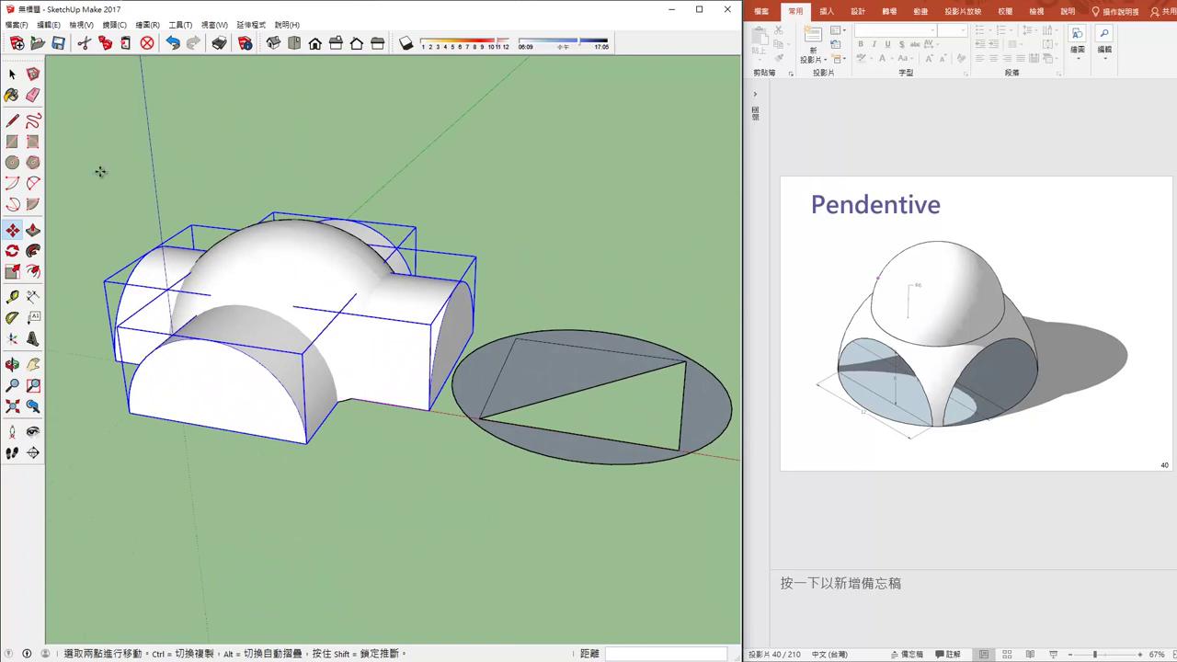
- Select the dome surface
{"action": "left_click", "coordinate": [12, 74]}
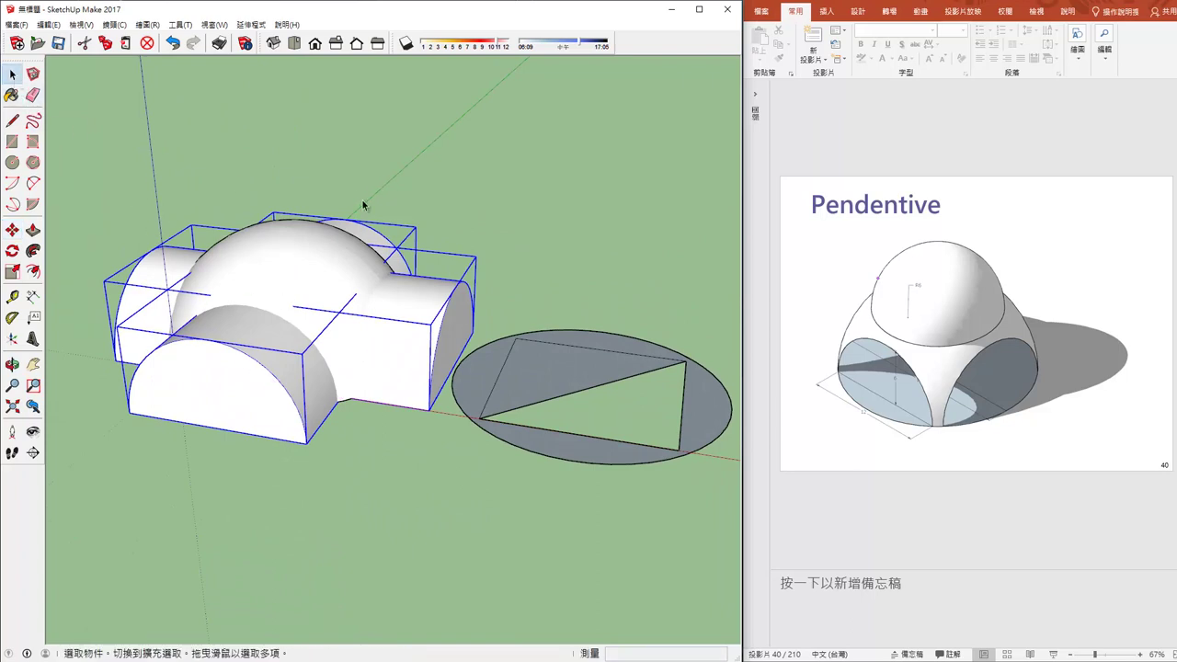
{"action": "middle_click_drag", "start_coordinate": [363, 204], "coordinate": [394, 205]}
{"action": "left_click", "coordinate": [238, 350]}
- Intersect the dome with the model, then inspect the cut edges from the Top view
{"action": "right_click", "coordinate": [238, 299]}
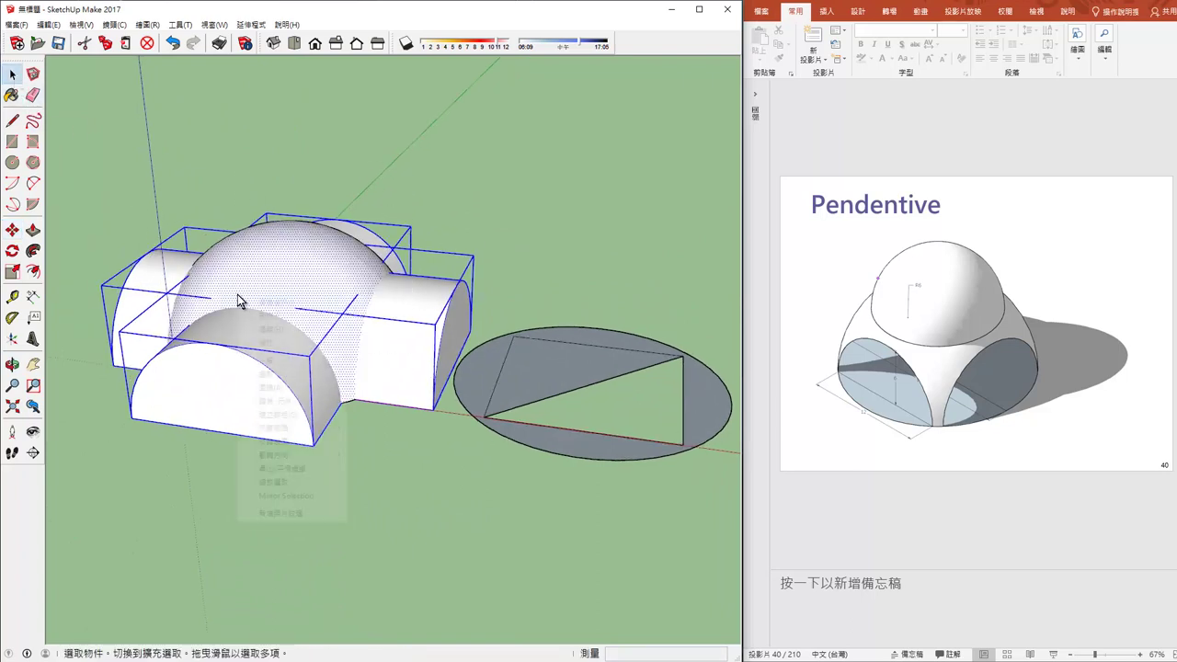
{"action": "mouse_move", "coordinate": [288, 428]}
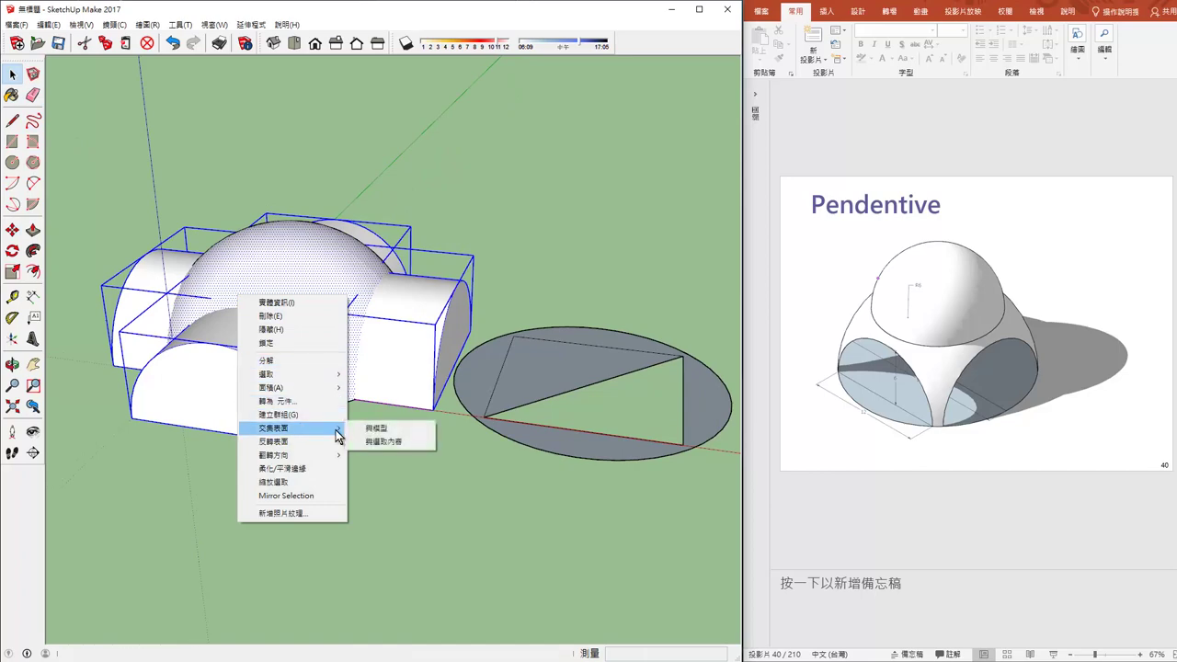
{"action": "left_click", "coordinate": [366, 428]}
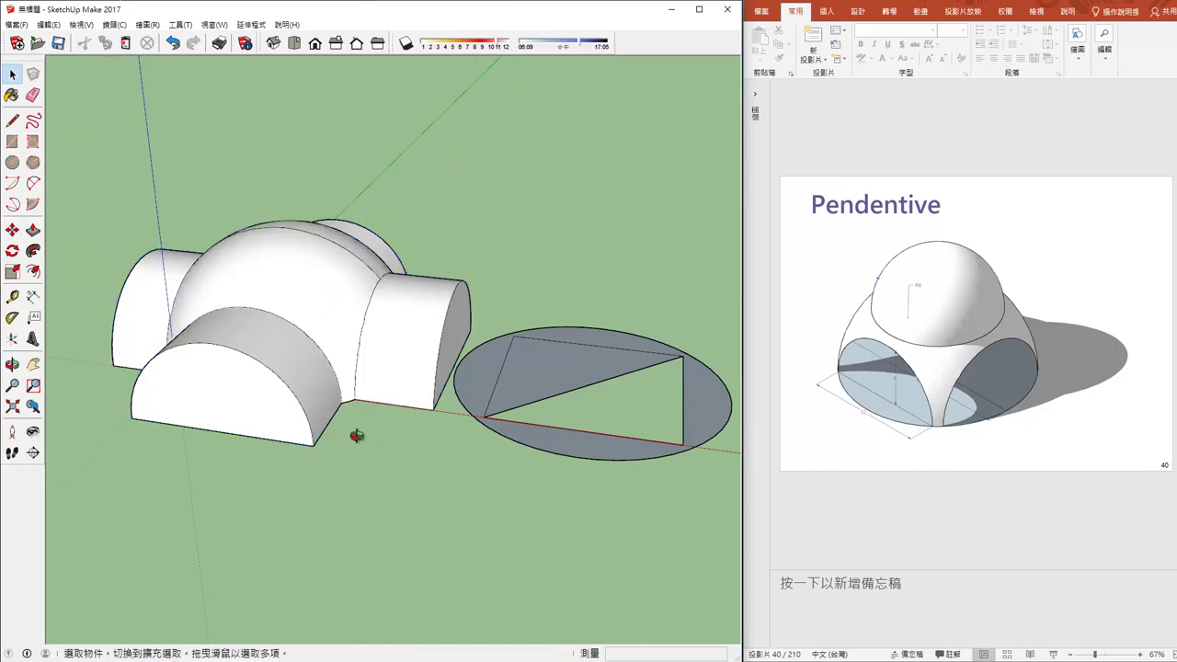
{"action": "middle_click_drag", "start_coordinate": [356, 436], "coordinate": [200, 499]}
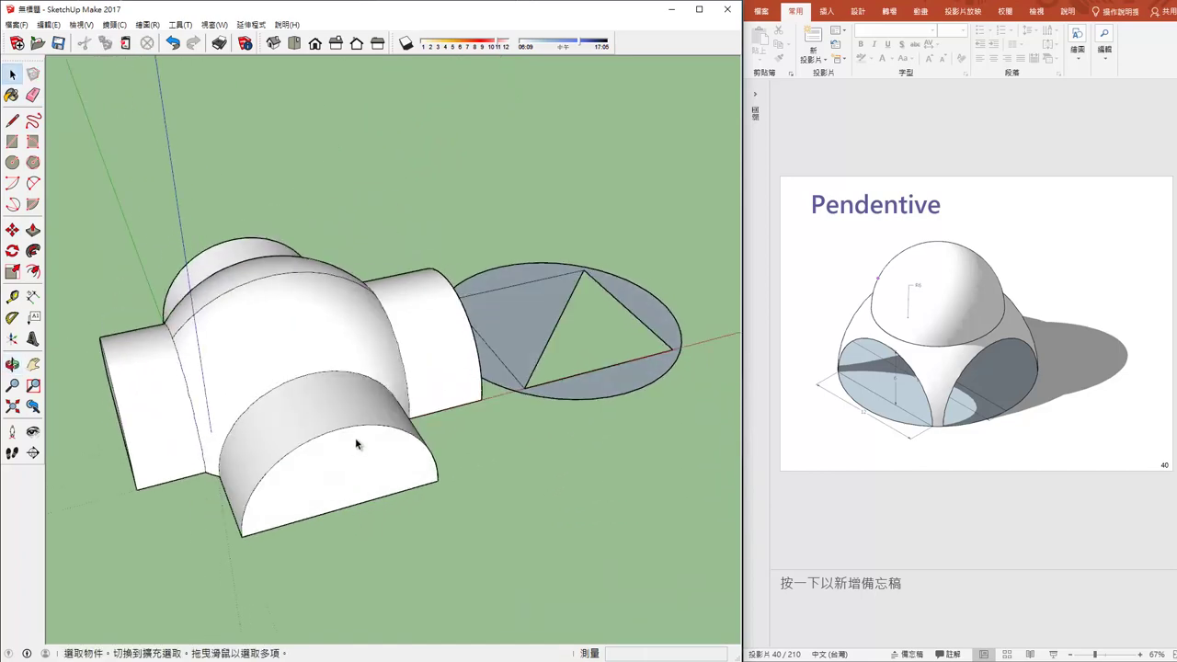
{"action": "middle_click_drag", "start_coordinate": [351, 409], "coordinate": [236, 394]}
{"action": "mouse_move", "coordinate": [381, 451]}
{"action": "middle_mouse_down"}
{"action": "mouse_move", "coordinate": [355, 399]}
{"action": "mouse_move", "coordinate": [474, 584]}
{"action": "middle_mouse_up"}
{"action": "left_click", "coordinate": [294, 45]}
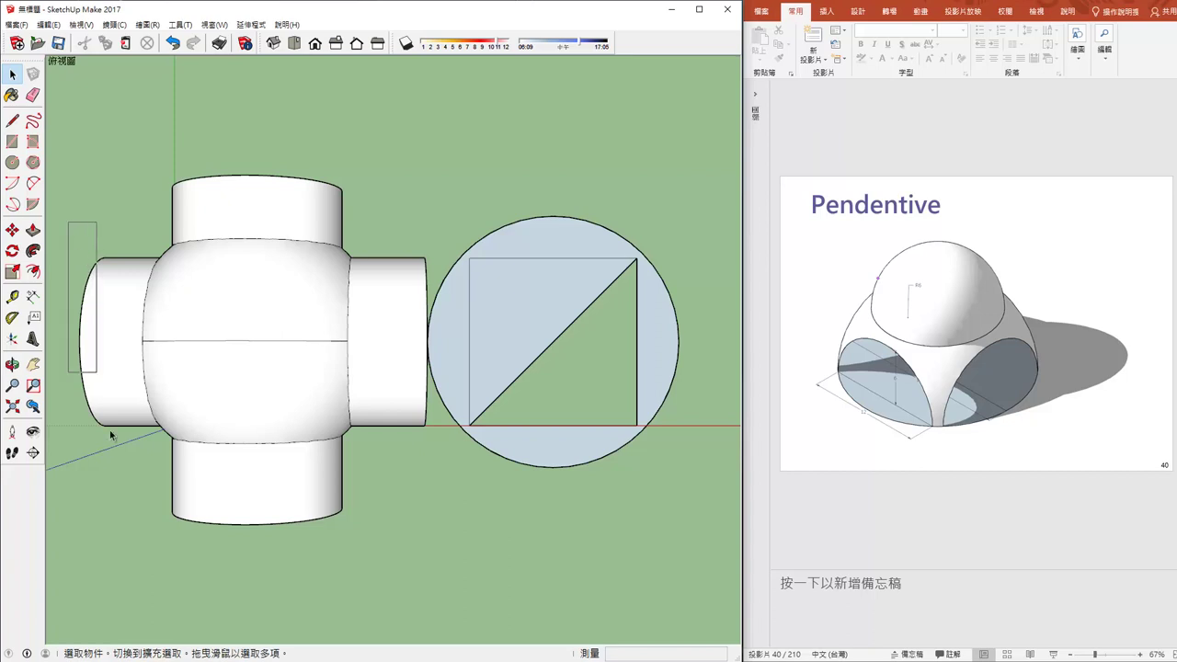
- Switch the camera to parallel projection
{"action": "left_click", "coordinate": [115, 24]}
{"action": "left_click", "coordinate": [132, 80]}
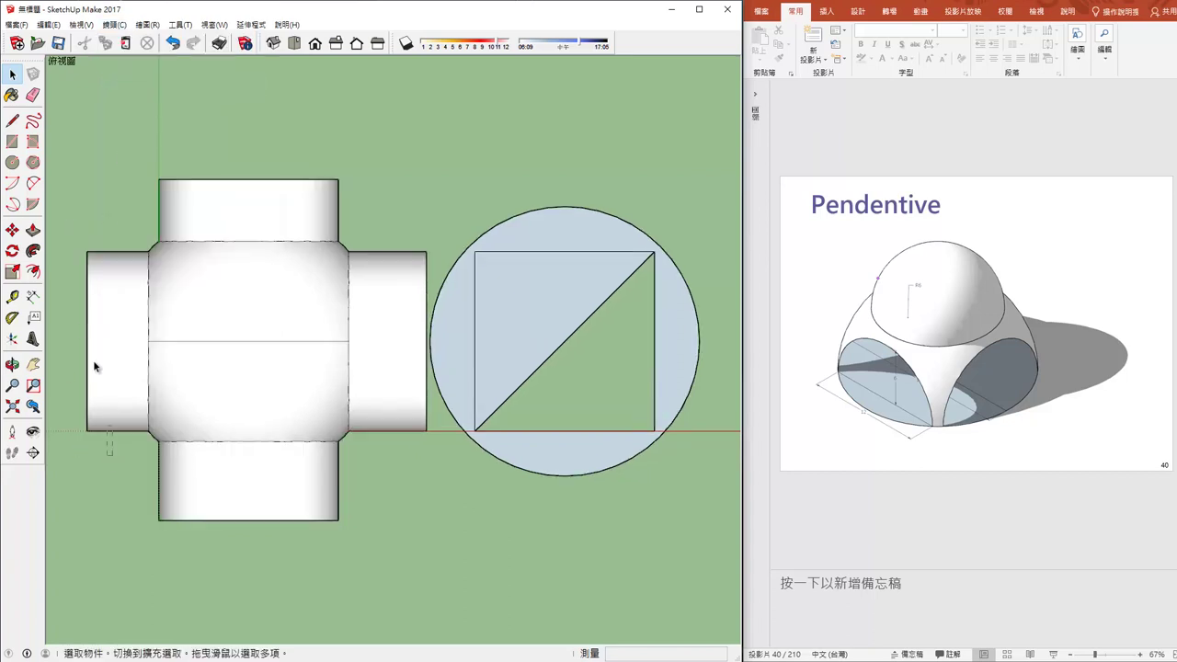
{"action": "left_click_drag", "start_coordinate": [73, 236], "coordinate": [73, 236]}
{"action": "key", "text": "Delete"}
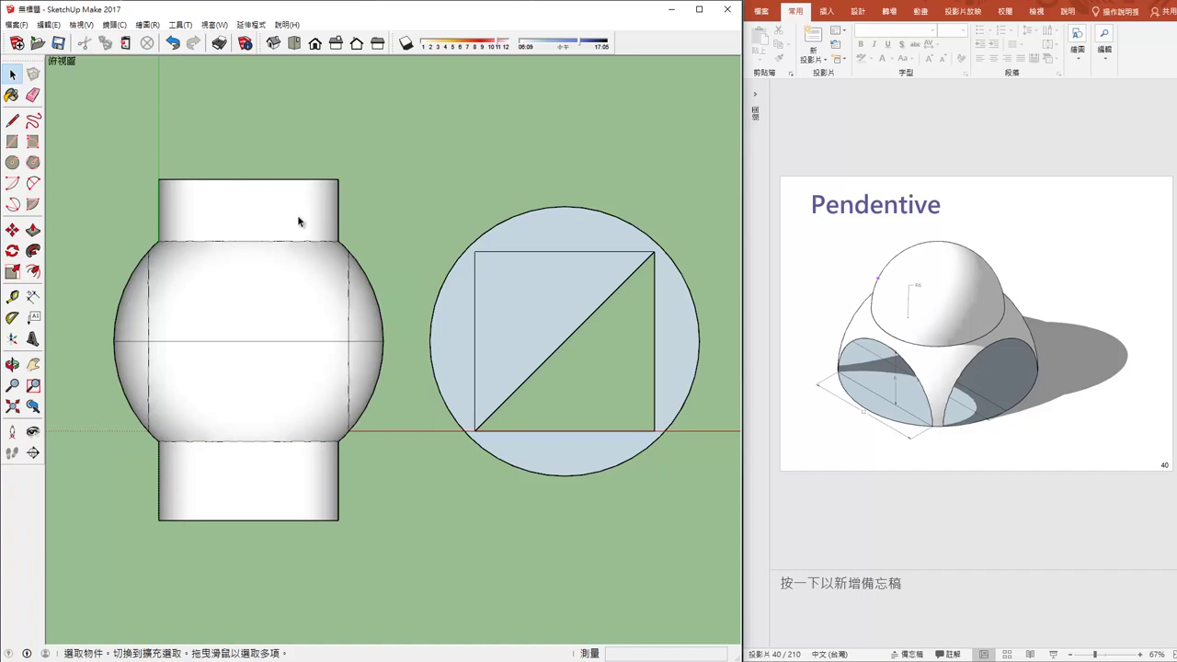
{"action": "key", "text": "ctrl+z"}
- Explode the horizontal and vertical cylinder groups
{"action": "left_click", "coordinate": [386, 290]}
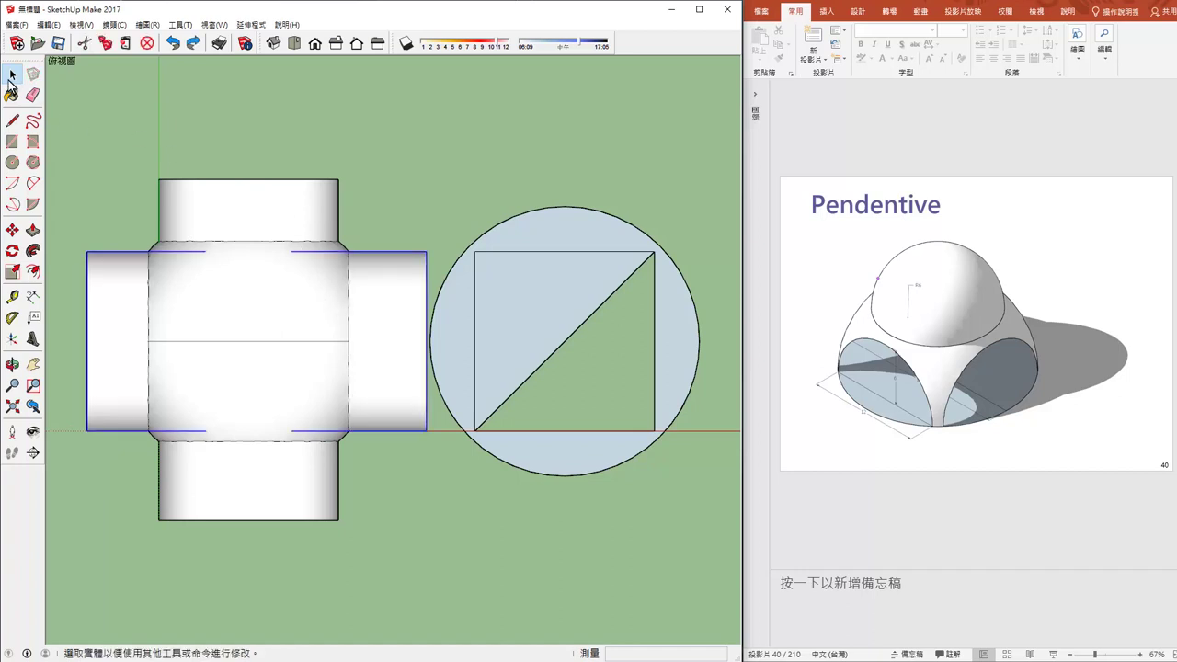
{"action": "right_click", "coordinate": [413, 297]}
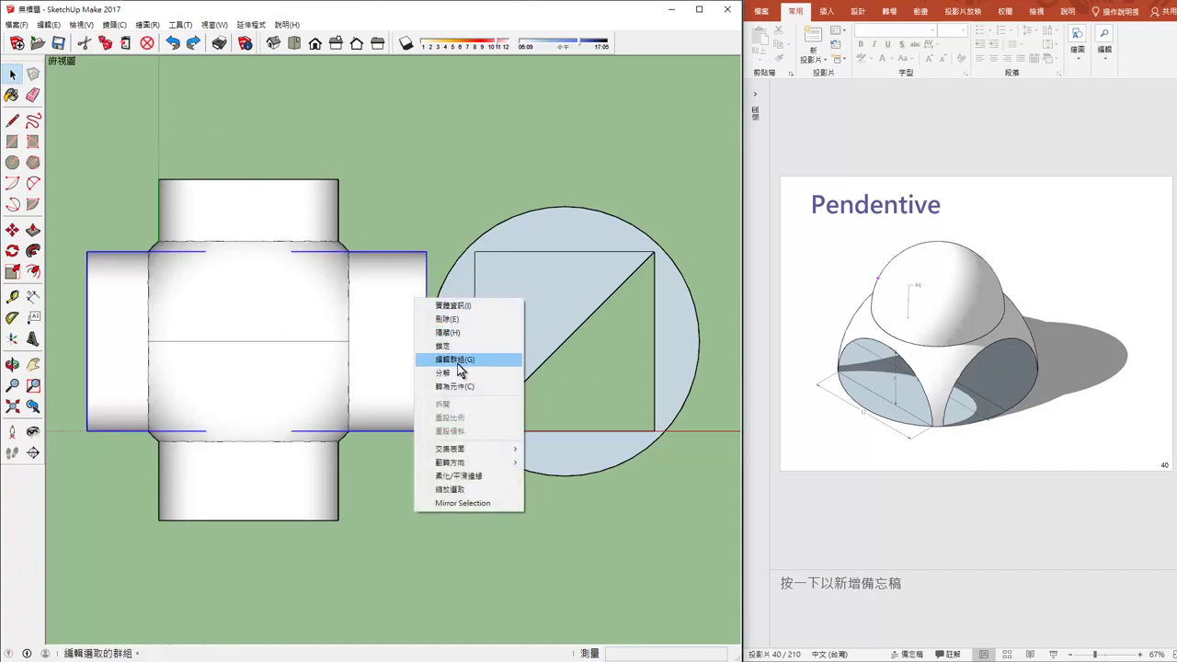
{"action": "left_click", "coordinate": [457, 361]}
{"action": "left_click", "coordinate": [286, 171]}
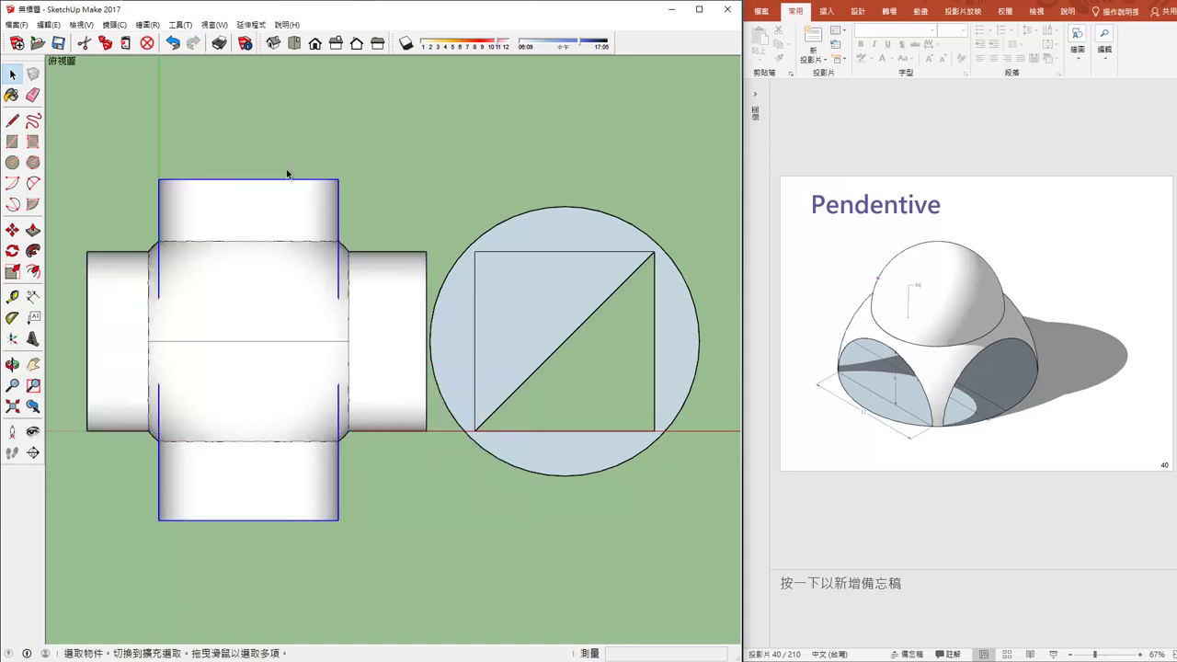
{"action": "right_click", "coordinate": [251, 196]}
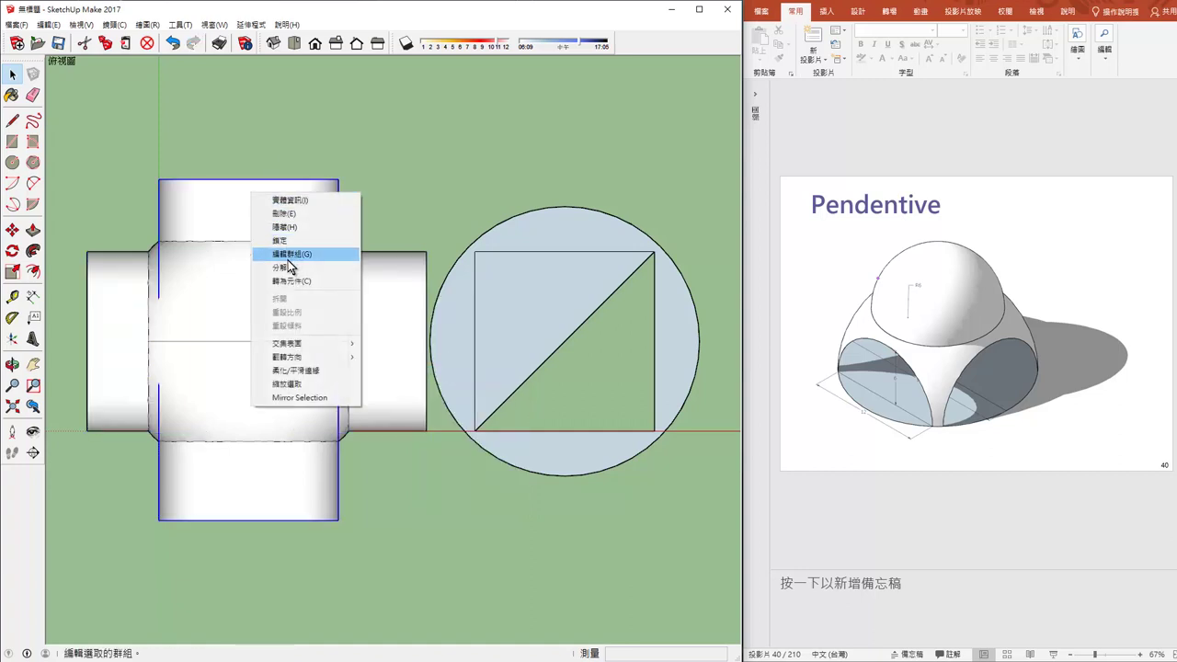
{"action": "left_click", "coordinate": [294, 255]}
{"action": "key", "text": "Escape"}
{"action": "left_click", "coordinate": [265, 216]}
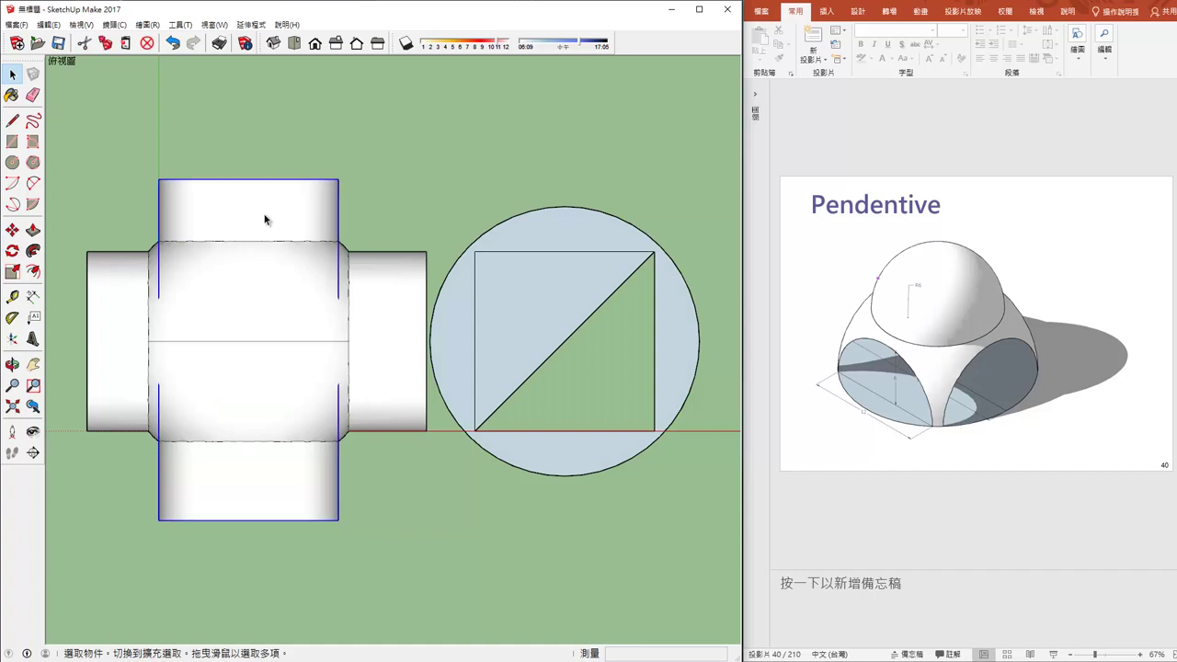
{"action": "right_click", "coordinate": [265, 214]}
{"action": "left_click", "coordinate": [295, 290]}
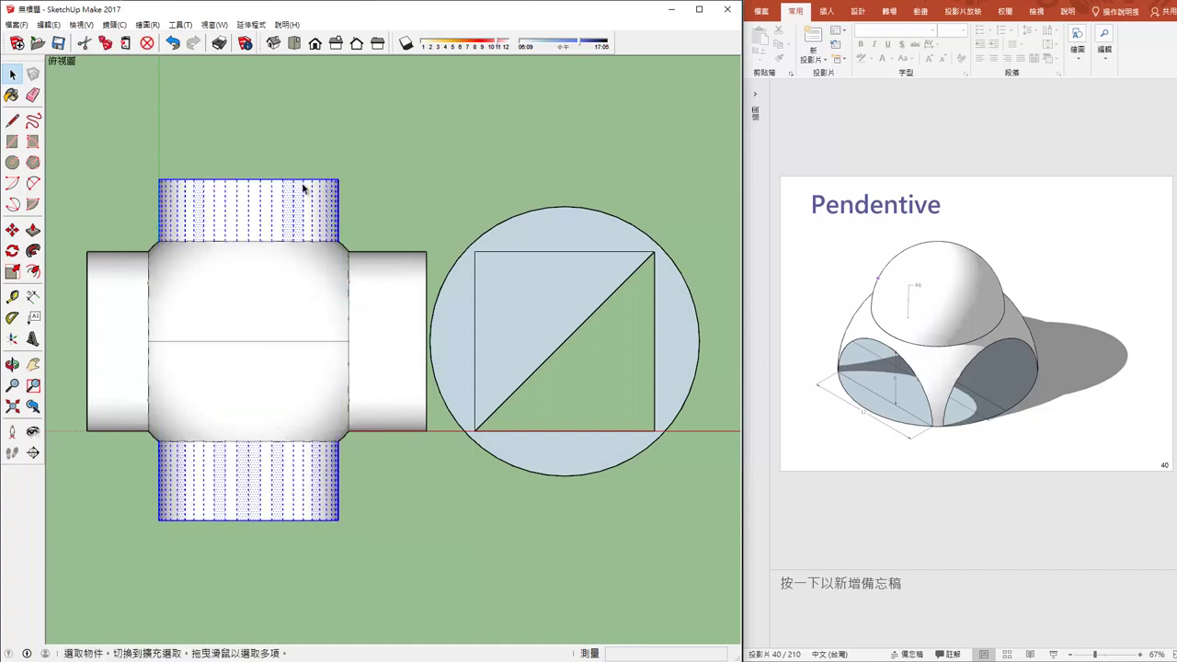
{"action": "left_click", "coordinate": [59, 101]}
- Delete the left cylinder end, the bottom piece and the cylinder between dome and circle
{"action": "left_click_drag", "start_coordinate": [94, 344], "coordinate": [73, 223]}
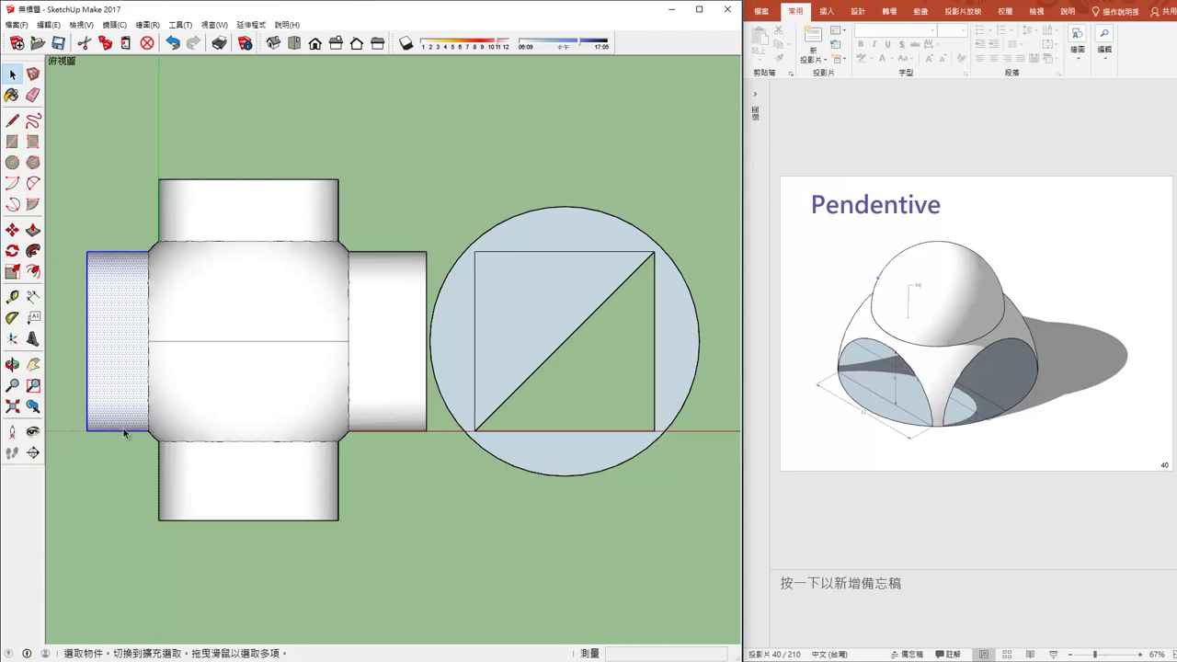
{"action": "key", "text": "Delete"}
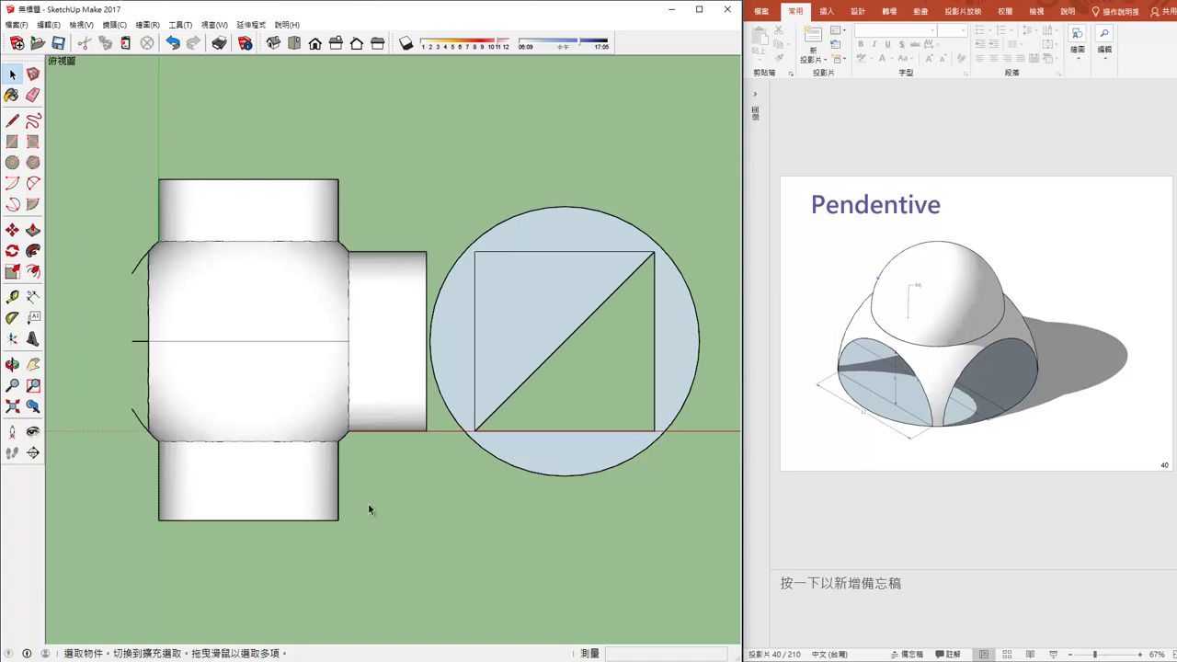
{"action": "left_click_drag", "start_coordinate": [390, 560], "coordinate": [211, 528]}
{"action": "key", "text": "Delete"}
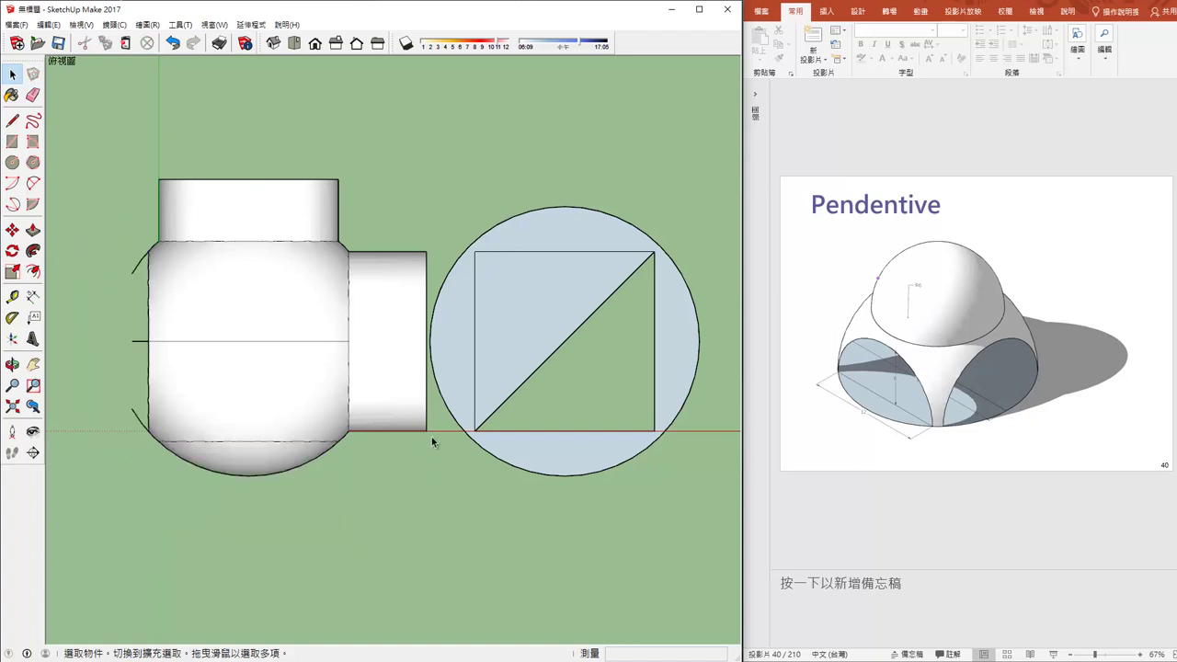
{"action": "left_click_drag", "start_coordinate": [414, 388], "coordinate": [387, 290]}
{"action": "left_click_drag", "start_coordinate": [428, 445], "coordinate": [400, 253]}
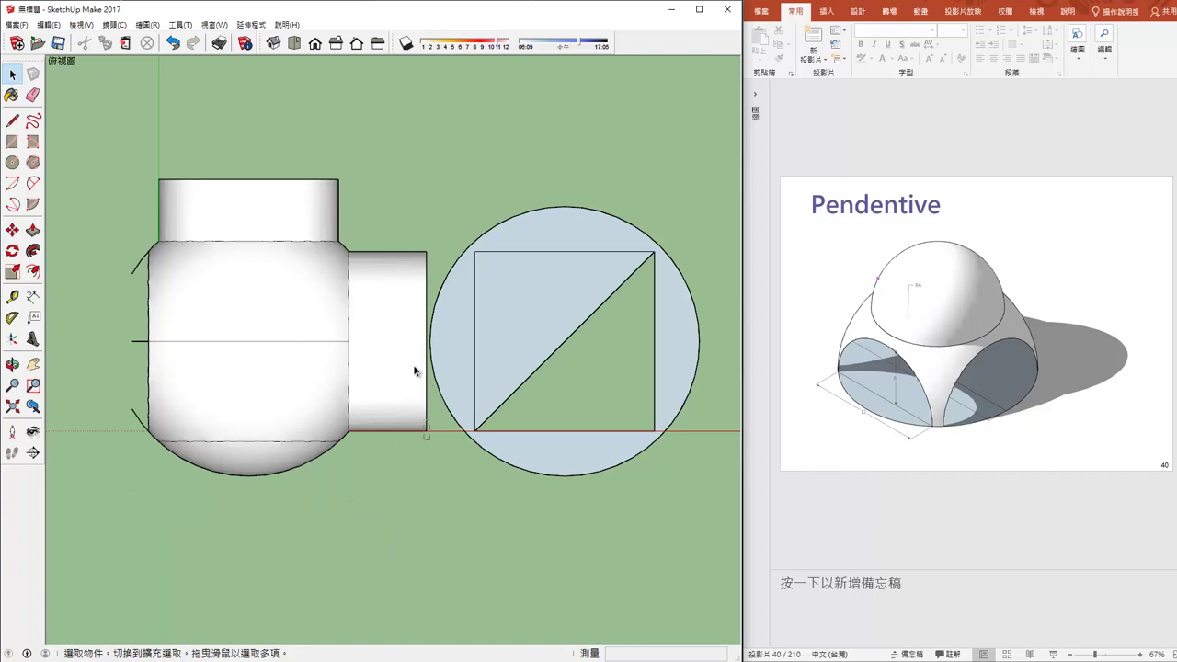
{"action": "left_click", "coordinate": [450, 433]}
{"action": "scroll", "coordinate": [412, 437], "scroll_direction": "up", "scroll_amount": 3}
{"action": "left_click_drag", "start_coordinate": [438, 425], "coordinate": [360, 122]}
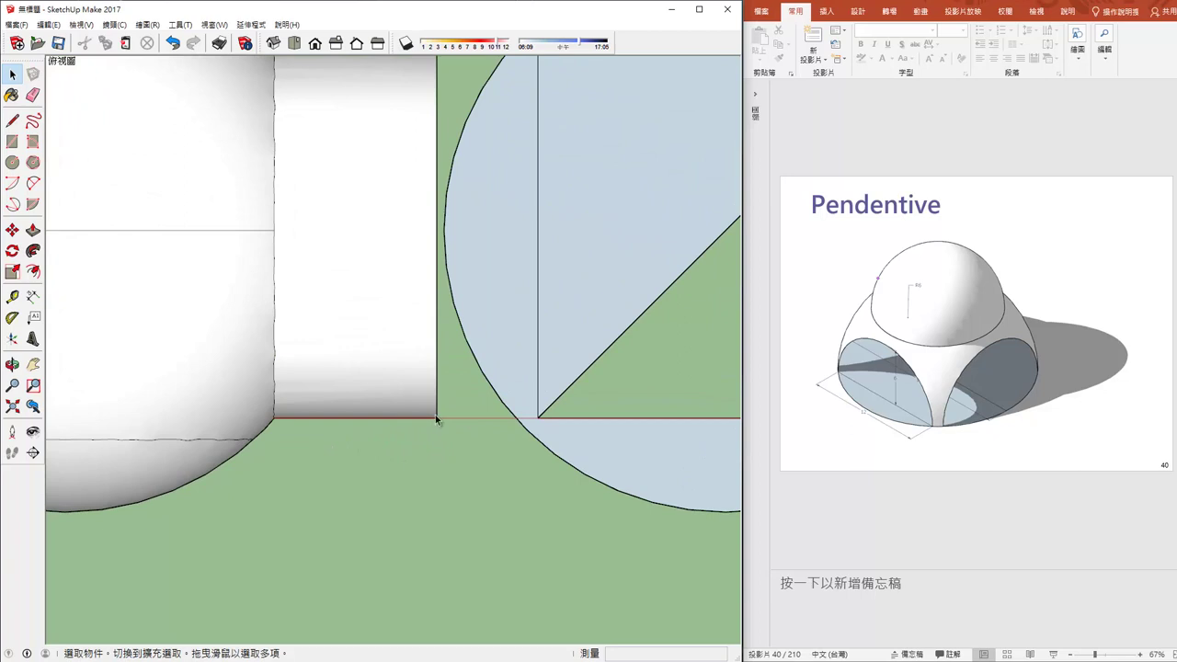
{"action": "key", "text": "Delete"}
- Restore the deleted cylinder, then delete the middle cylinder face in top view
{"action": "middle_click_drag", "start_coordinate": [357, 94], "coordinate": [368, 299]}
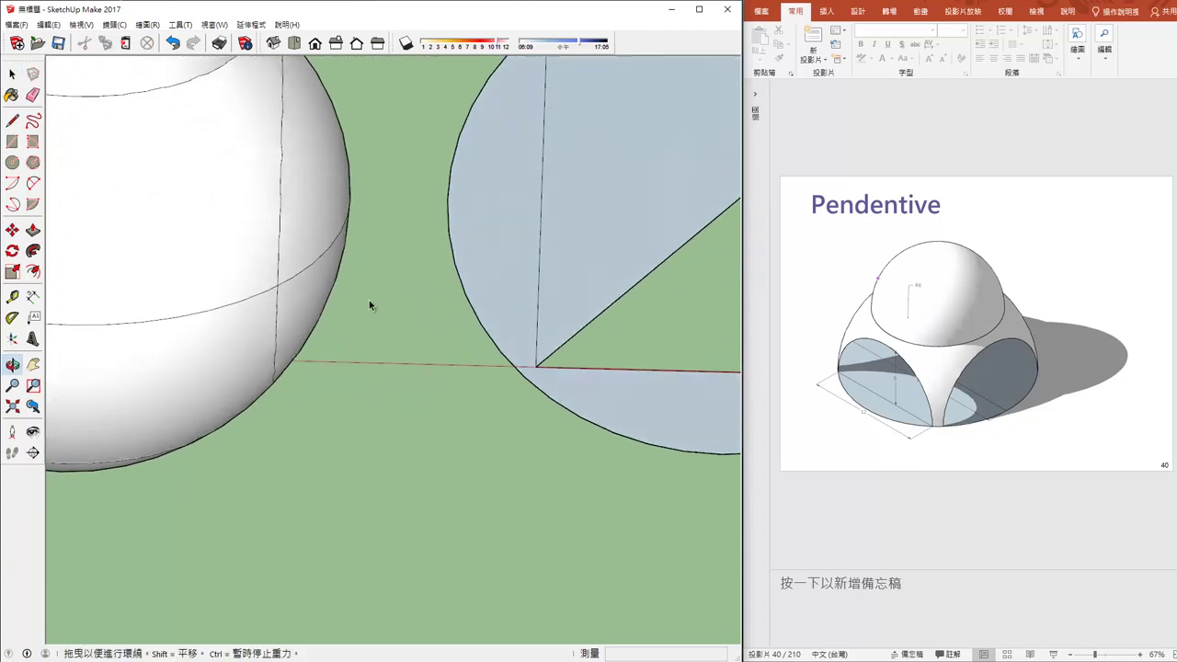
{"action": "key", "text": "ctrl+z"}
{"action": "scroll", "coordinate": [341, 556], "scroll_direction": "down", "scroll_amount": 1}
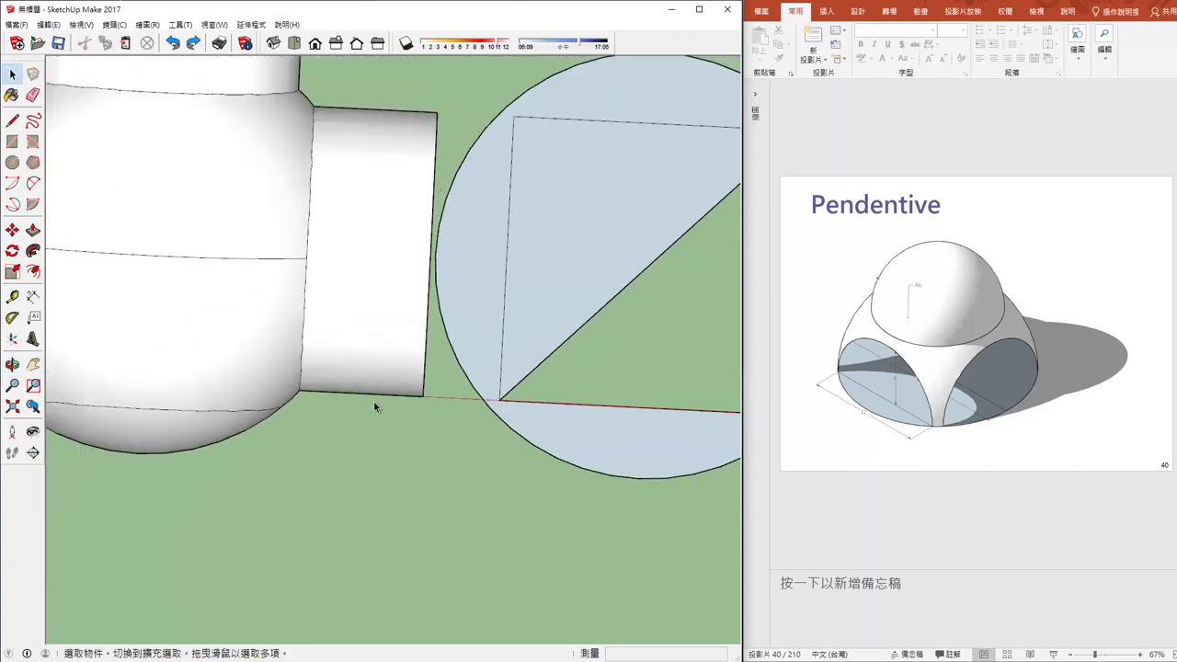
{"action": "scroll", "coordinate": [375, 402], "scroll_direction": "down", "scroll_amount": 2}
{"action": "mouse_move", "coordinate": [386, 439]}
{"action": "middle_mouse_down"}
{"action": "mouse_move", "coordinate": [362, 528]}
{"action": "mouse_move", "coordinate": [343, 486]}
{"action": "mouse_move", "coordinate": [378, 484]}
{"action": "mouse_move", "coordinate": [476, 433]}
{"action": "middle_mouse_up"}
{"action": "mouse_move", "coordinate": [439, 480]}
{"action": "middle_mouse_down"}
{"action": "mouse_move", "coordinate": [381, 486]}
{"action": "mouse_move", "coordinate": [403, 437]}
{"action": "mouse_move", "coordinate": [384, 465]}
{"action": "middle_mouse_up"}
{"action": "left_click", "coordinate": [391, 425]}
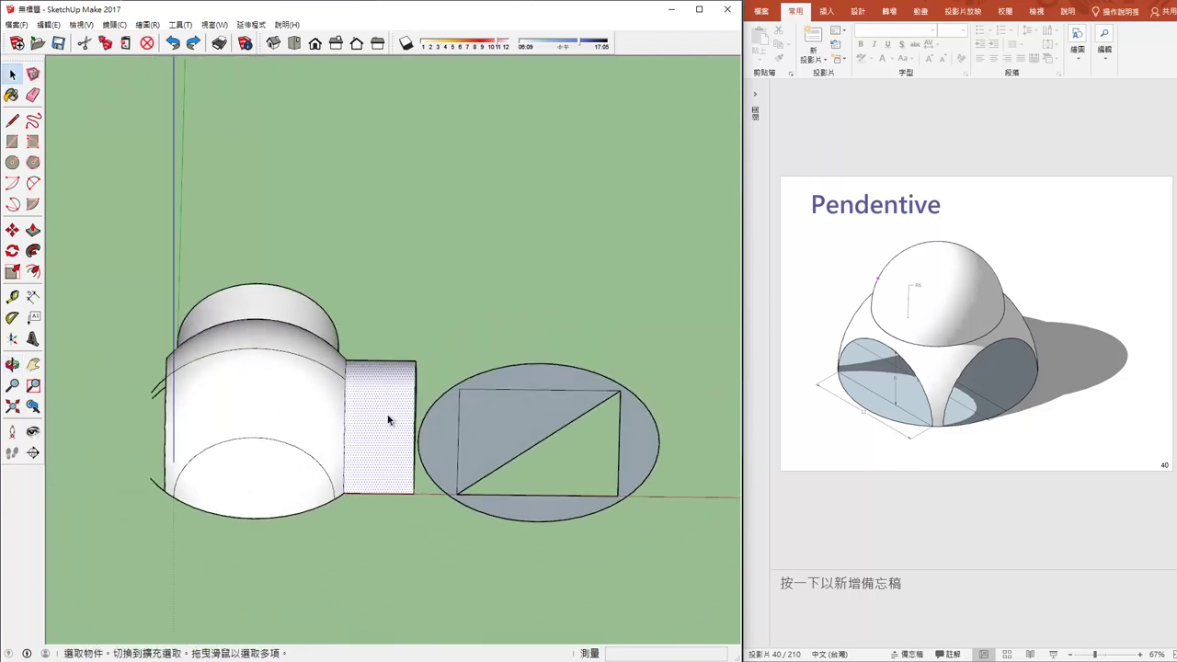
{"action": "scroll", "coordinate": [409, 490], "scroll_direction": "up", "scroll_amount": 2}
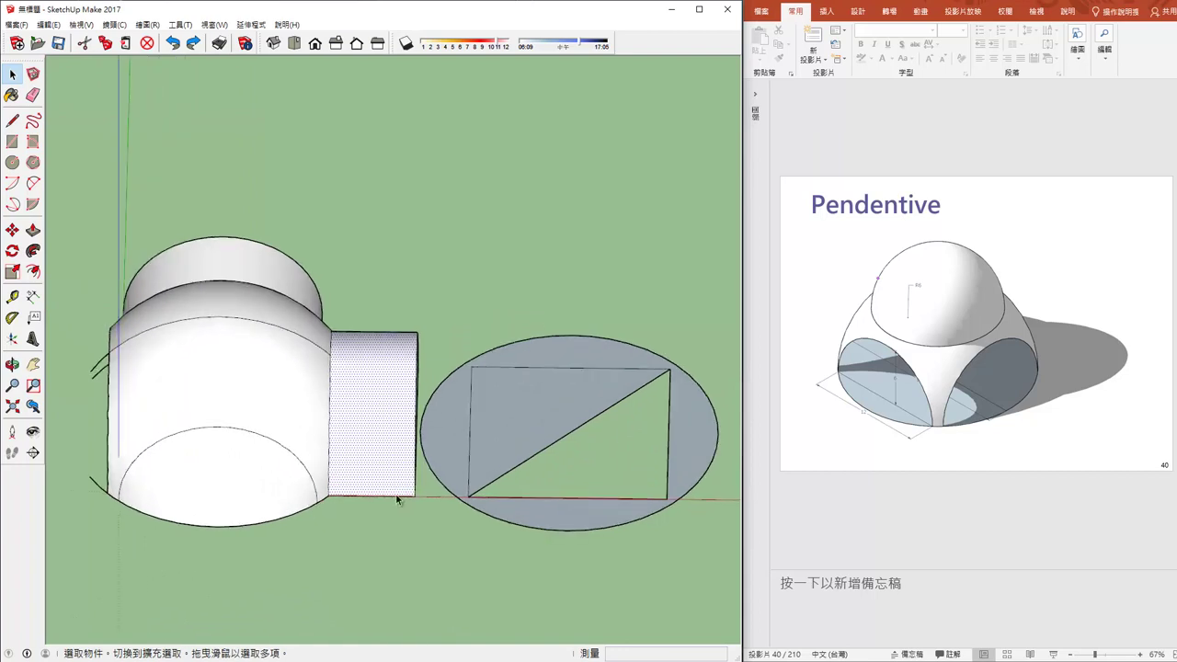
{"action": "mouse_move", "coordinate": [398, 499]}
{"action": "middle_mouse_down"}
{"action": "mouse_move", "coordinate": [419, 497]}
{"action": "mouse_move", "coordinate": [405, 478]}
{"action": "middle_mouse_up"}
{"action": "left_click", "coordinate": [294, 43]}
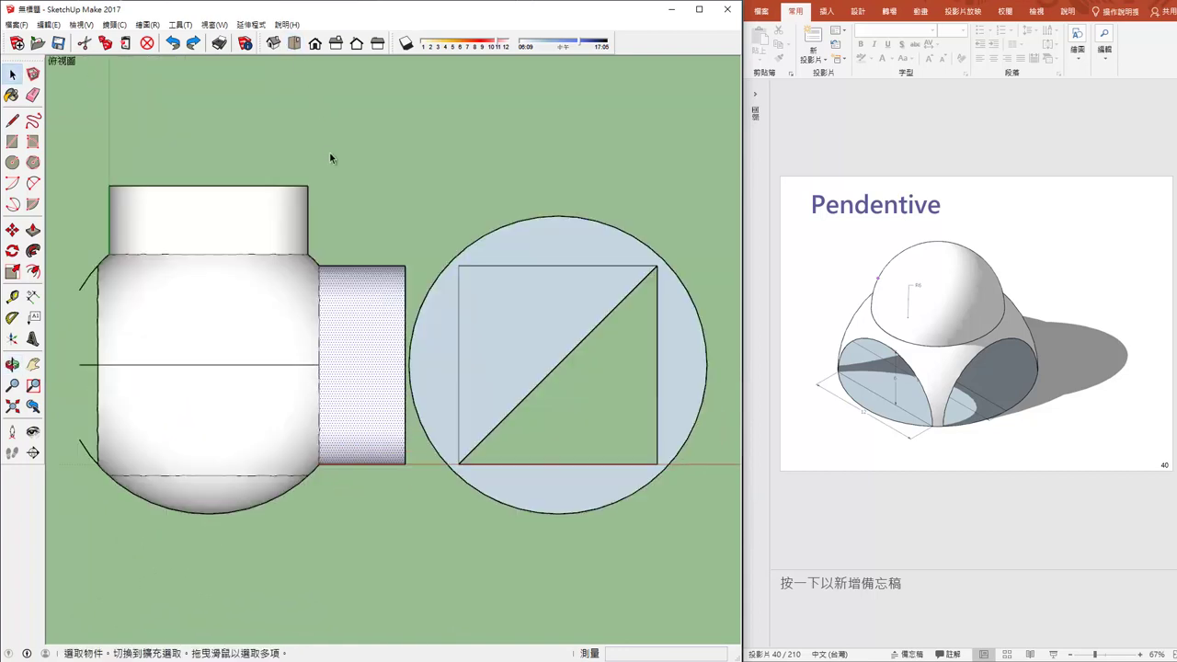
{"action": "scroll", "coordinate": [383, 432], "scroll_direction": "up", "scroll_amount": 2}
{"action": "scroll", "coordinate": [405, 493], "scroll_direction": "up", "scroll_amount": 2}
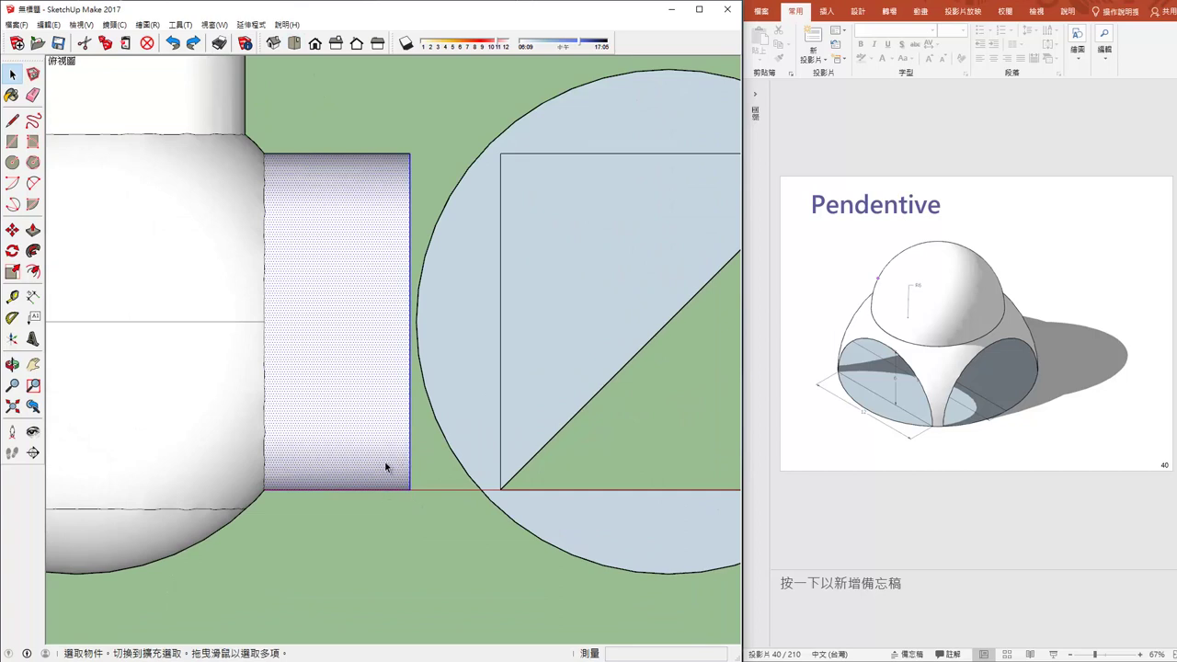
{"action": "key", "text": "Delete"}
- Delete the cylinder piece sticking out at the top of the plan
{"action": "middle_click_drag", "start_coordinate": [338, 190], "coordinate": [339, 214]}
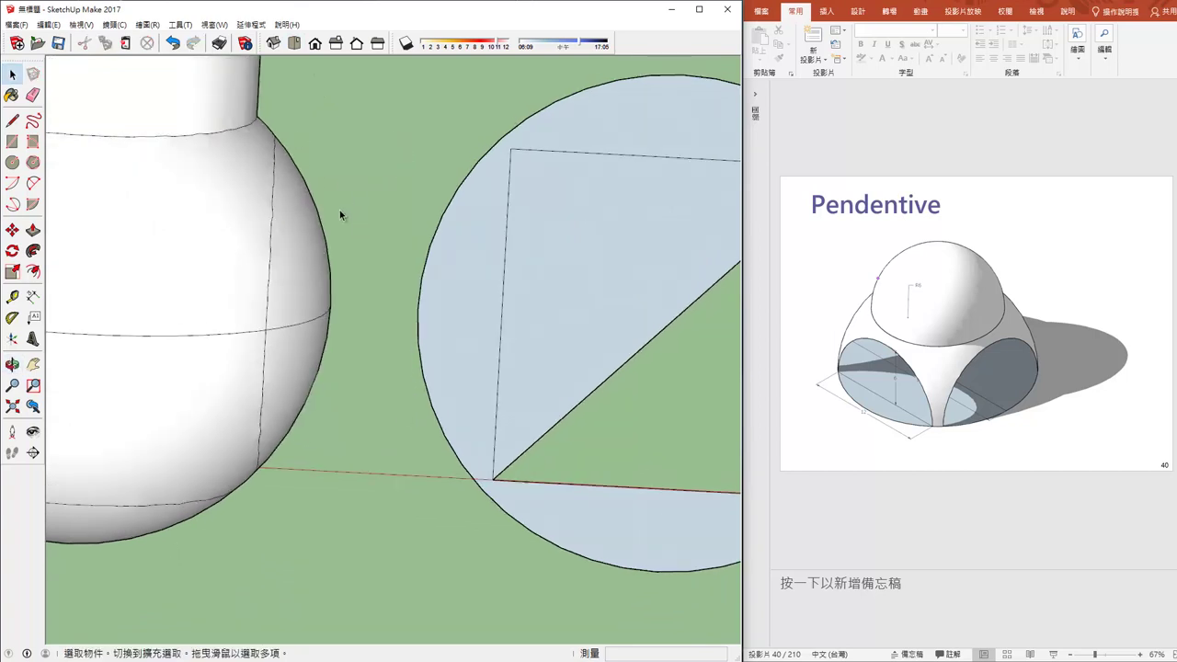
{"action": "left_click", "coordinate": [294, 44]}
{"action": "scroll", "coordinate": [421, 301], "scroll_direction": "up", "scroll_amount": 2}
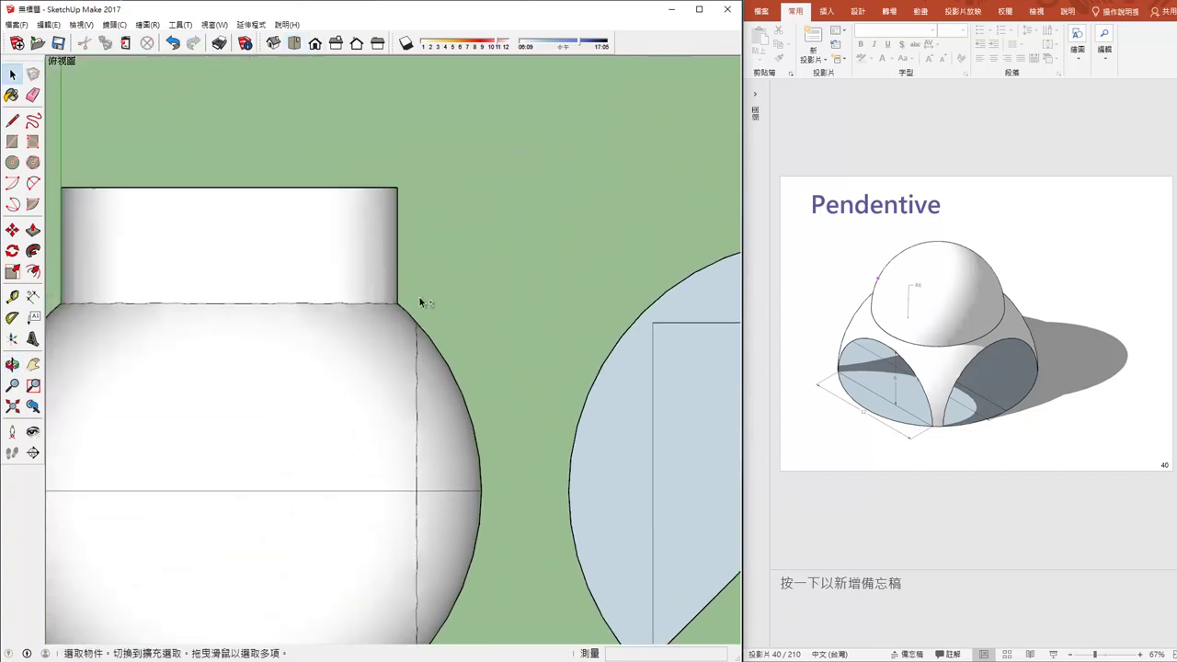
{"action": "middle_click_drag", "start_coordinate": [396, 254], "coordinate": [542, 181], "text": "shift"}
{"action": "left_click_drag", "start_coordinate": [116, 196], "coordinate": [127, 215]}
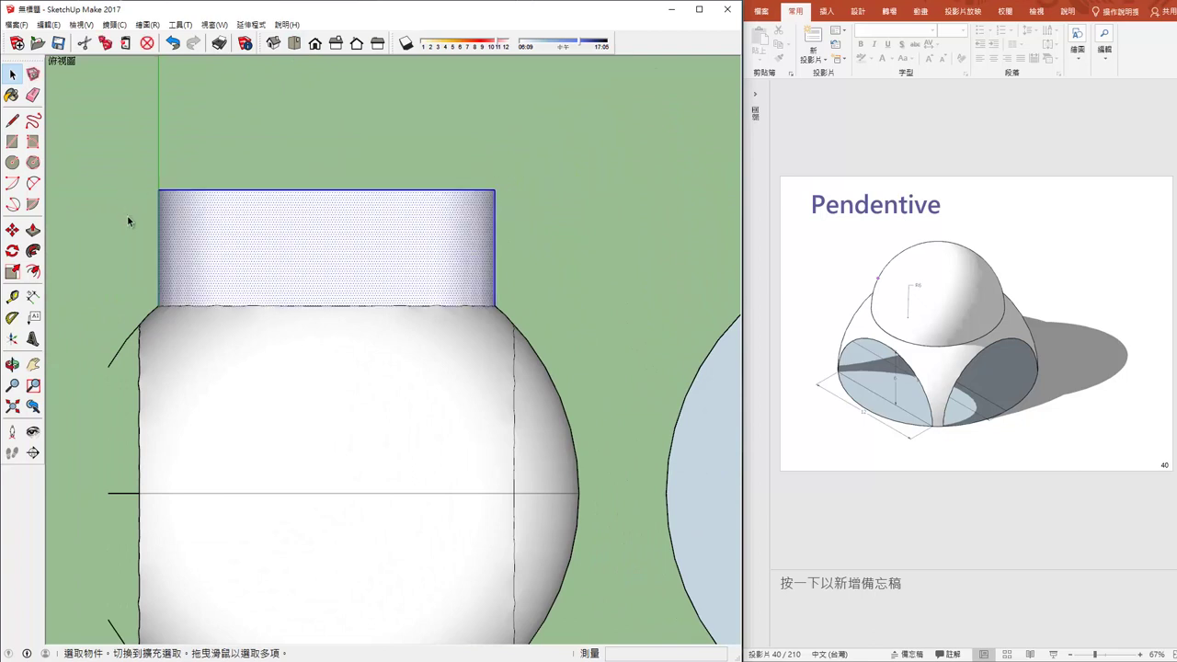
{"action": "key", "text": "Delete"}
{"action": "left_click_drag", "start_coordinate": [121, 372], "coordinate": [106, 337]}
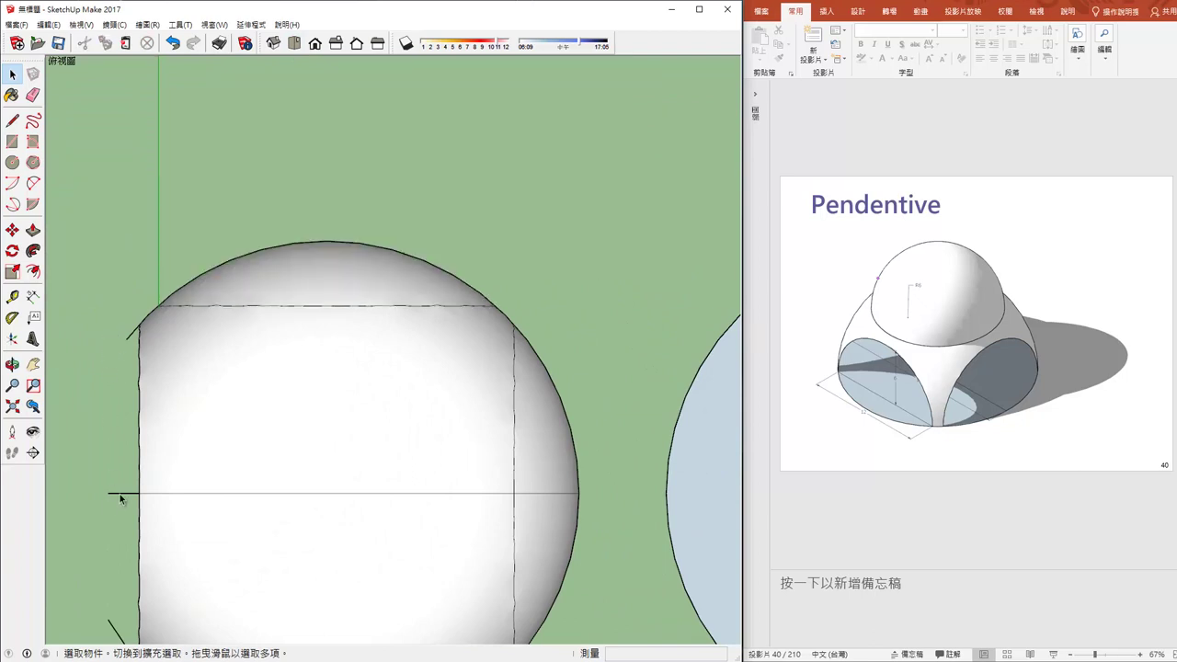
- Delete the sphere caps beyond the top and right edges, plus leftover top arc pieces
{"action": "left_click_drag", "start_coordinate": [193, 263], "coordinate": [166, 264]}
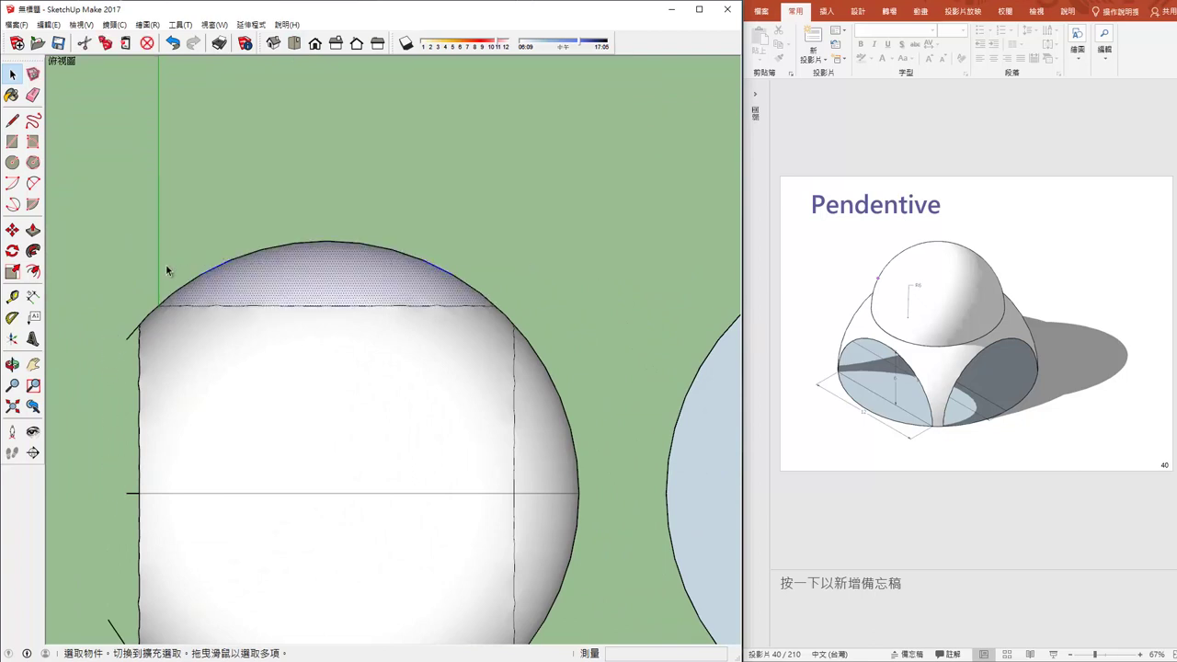
{"action": "key", "text": "Delete"}
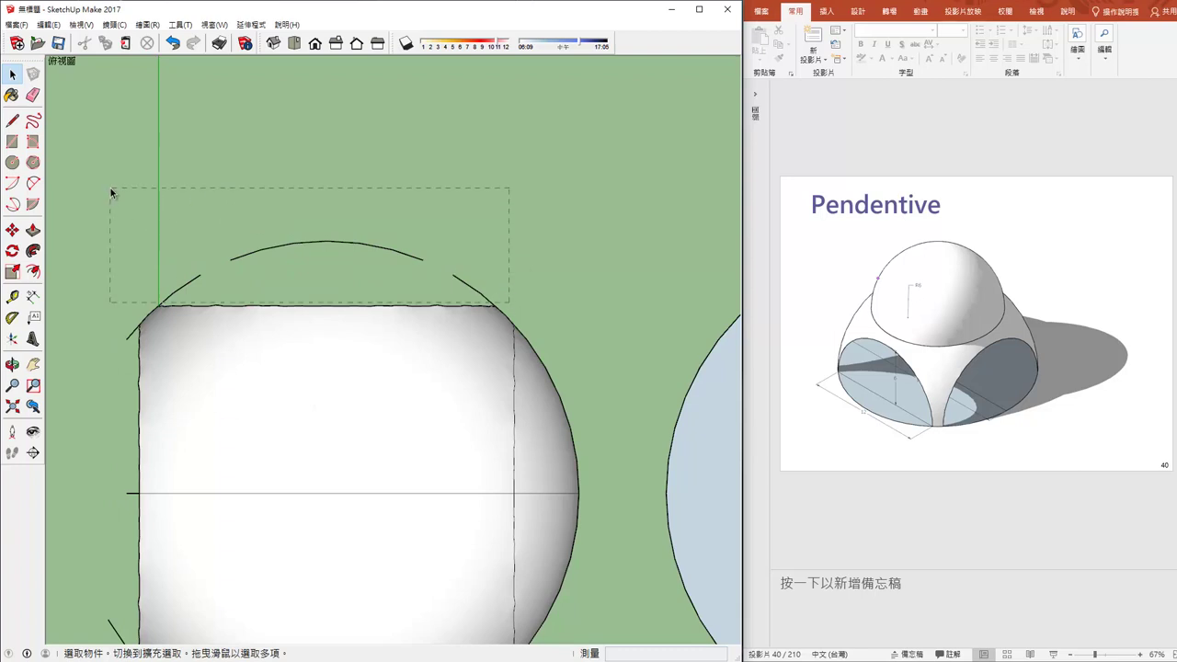
{"action": "left_click_drag", "start_coordinate": [111, 192], "coordinate": [111, 193]}
{"action": "key", "text": "Delete"}
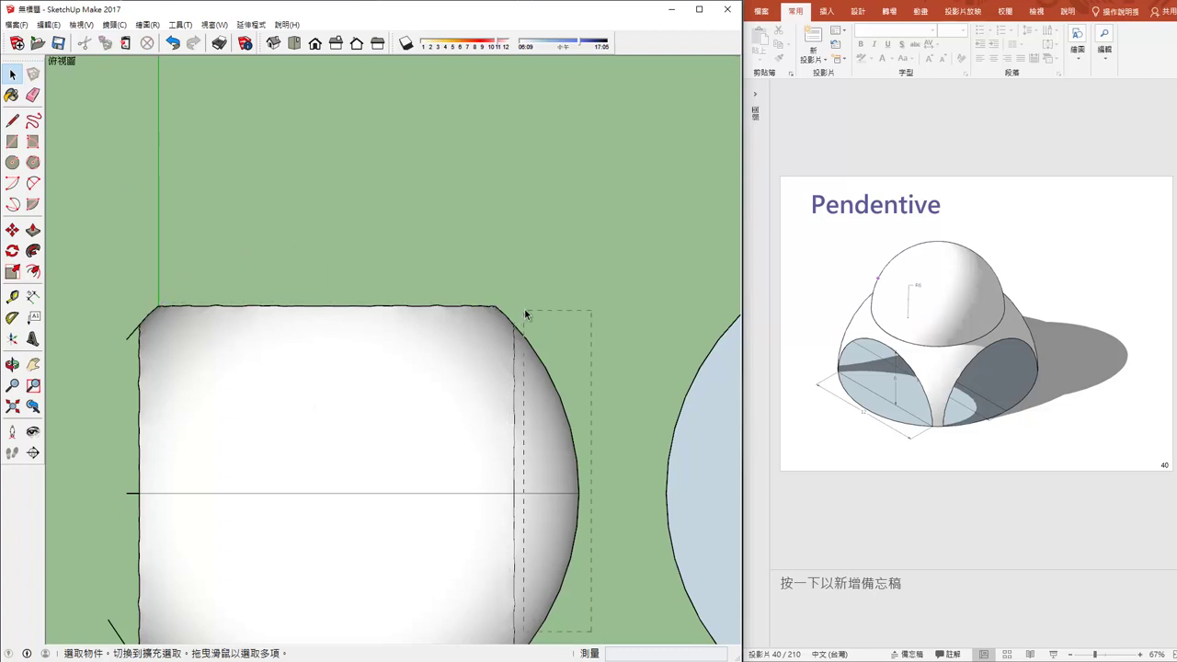
{"action": "left_click_drag", "start_coordinate": [517, 296], "coordinate": [519, 297]}
{"action": "key", "text": "Delete"}
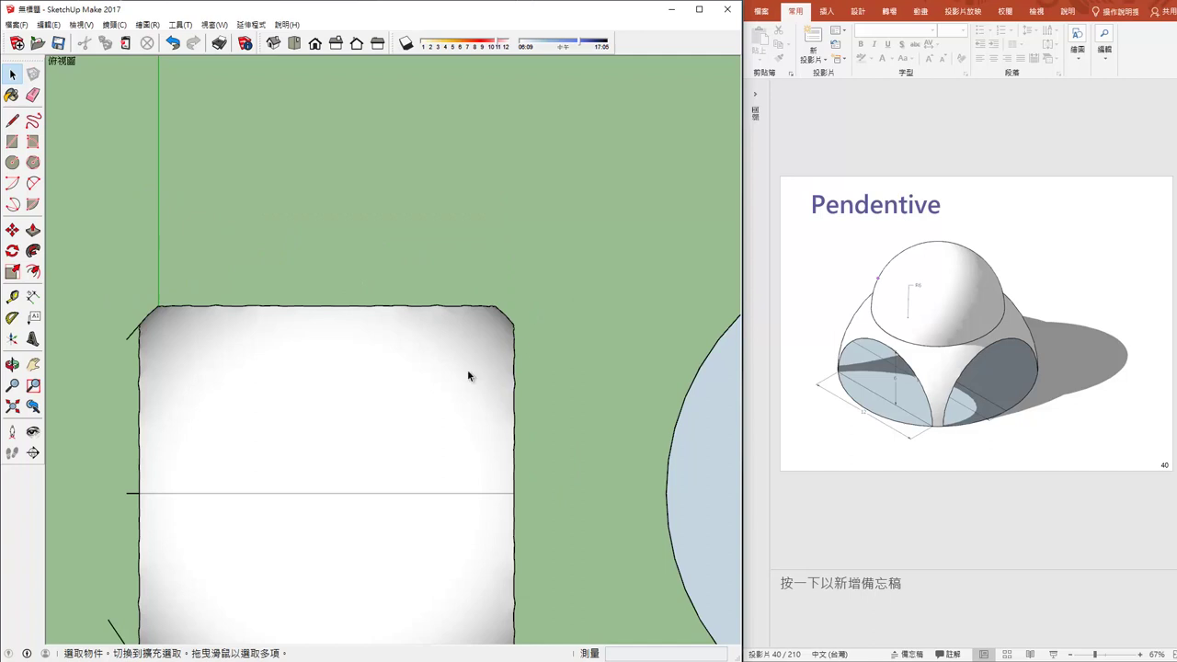
- Delete the stray left fragments and the sphere segment below the bottom edge
{"action": "middle_click_drag", "start_coordinate": [422, 405], "coordinate": [474, 229], "text": "shift"}
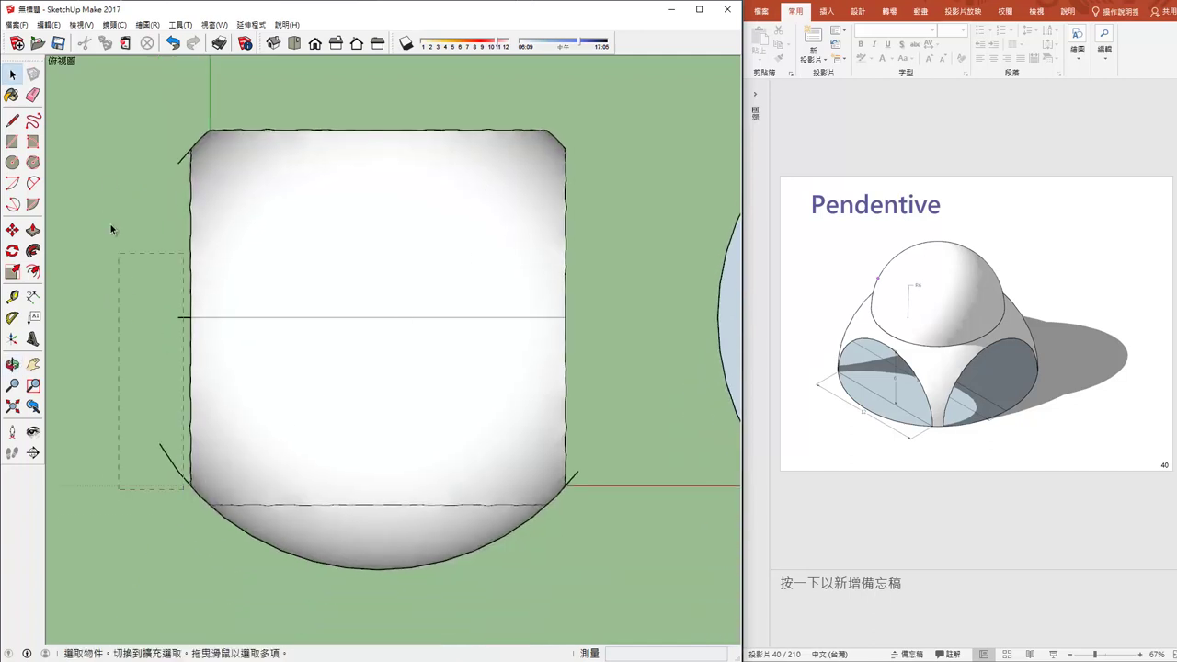
{"action": "key", "text": "Delete"}
{"action": "left_click_drag", "start_coordinate": [189, 515], "coordinate": [190, 512]}
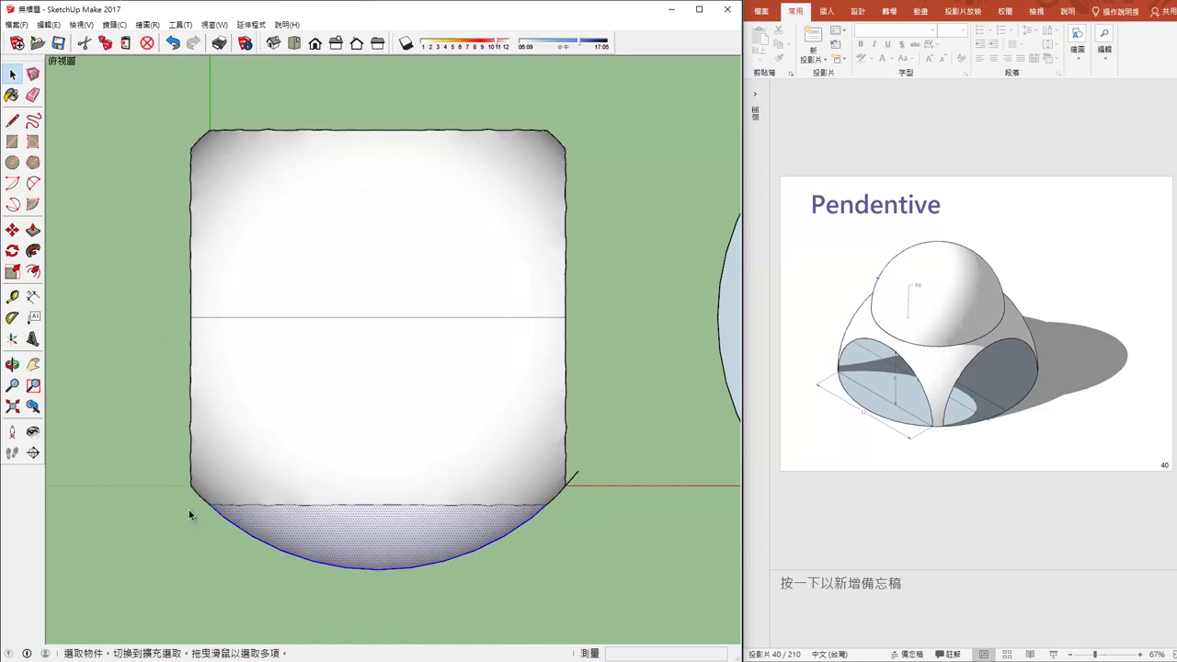
{"action": "key", "text": "Delete"}
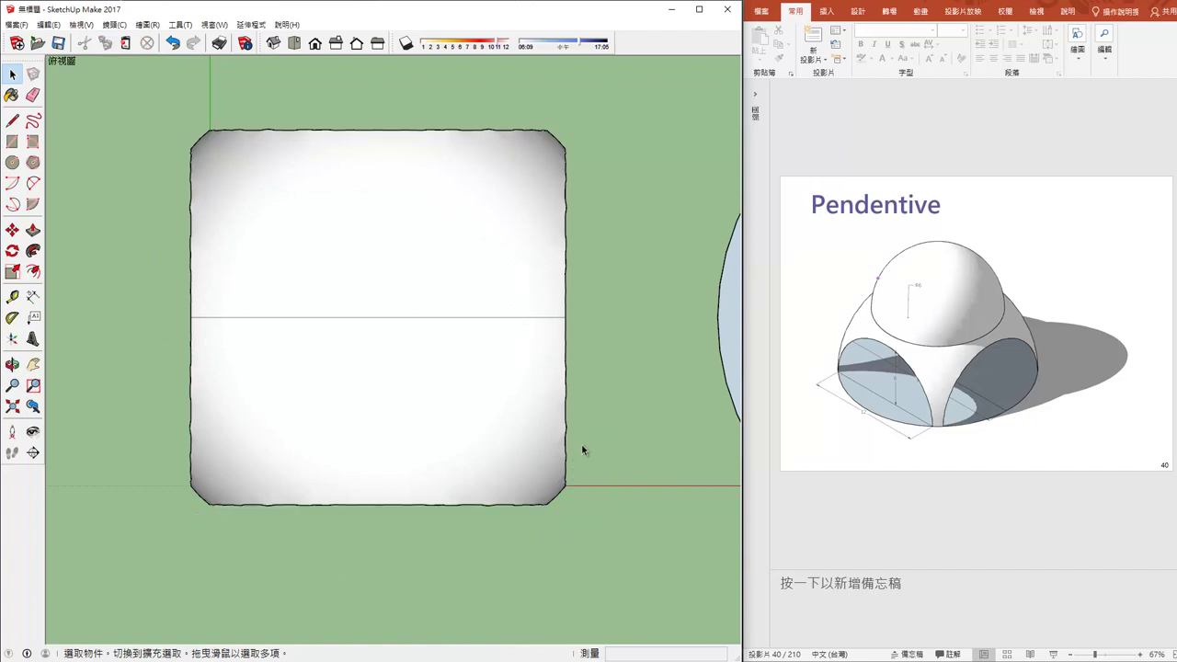
{"action": "mouse_move", "coordinate": [551, 486]}
{"action": "middle_mouse_down"}
{"action": "mouse_move", "coordinate": [491, 383]}
{"action": "mouse_move", "coordinate": [499, 399]}
{"action": "mouse_move", "coordinate": [328, 343]}
{"action": "mouse_move", "coordinate": [441, 420]}
{"action": "mouse_move", "coordinate": [371, 420]}
{"action": "mouse_move", "coordinate": [473, 387]}
{"action": "middle_mouse_up"}
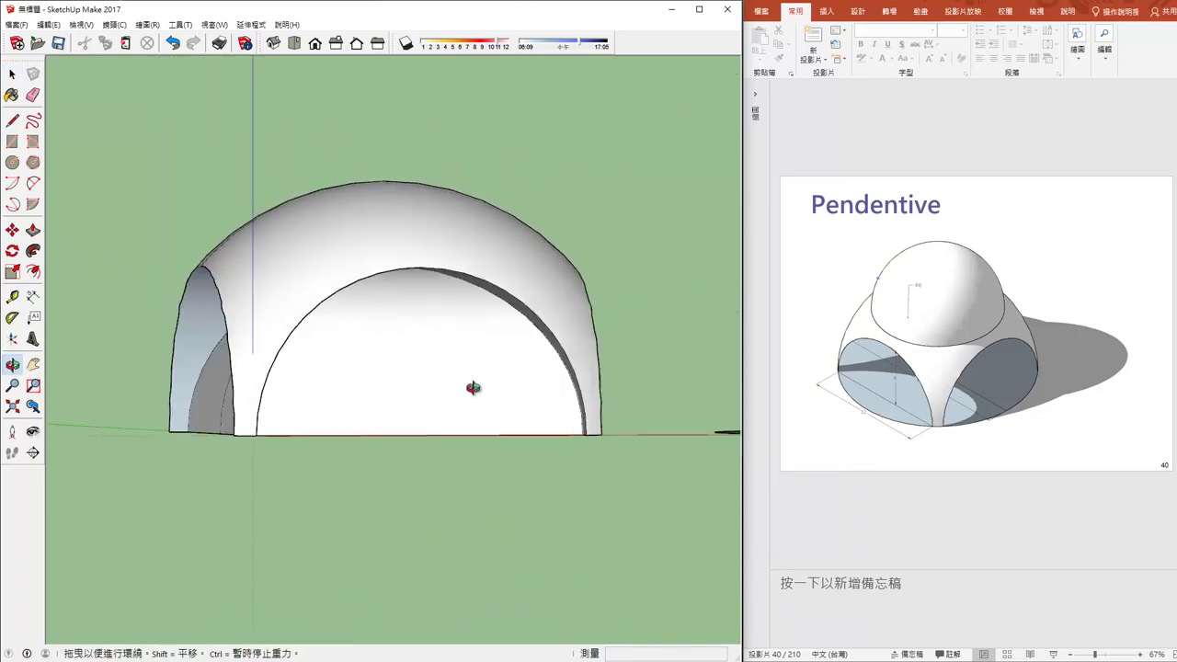
- From Front view, delete the faces filling the front arch and the next arch
{"action": "key", "text": "f"}
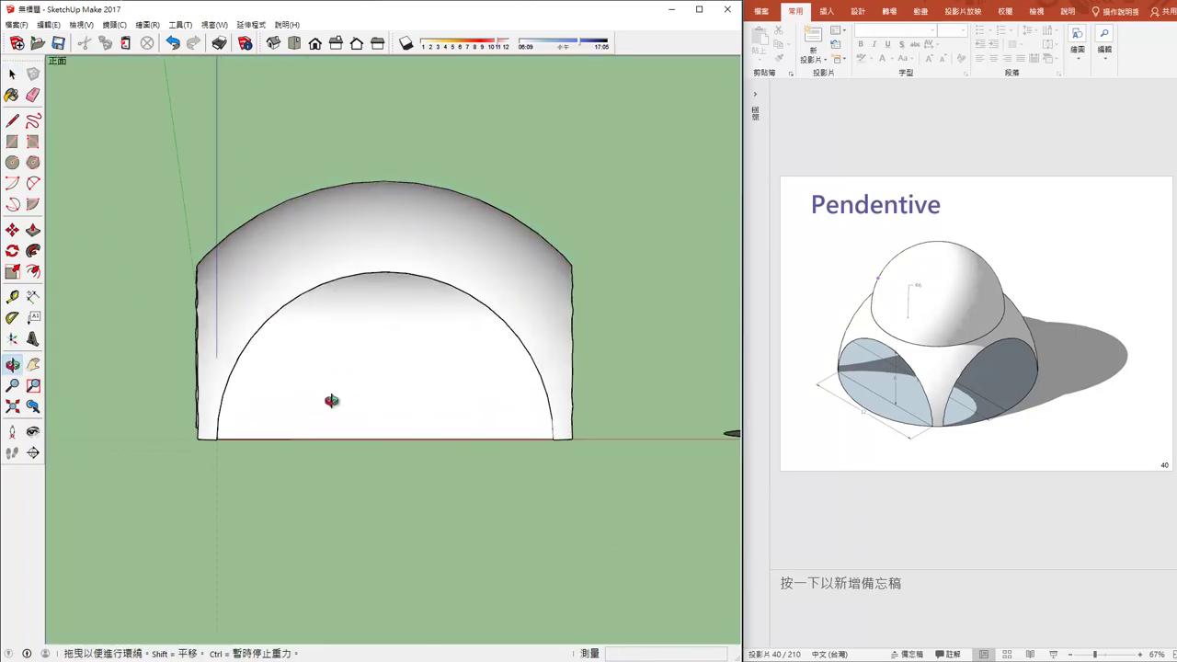
{"action": "key", "text": "space"}
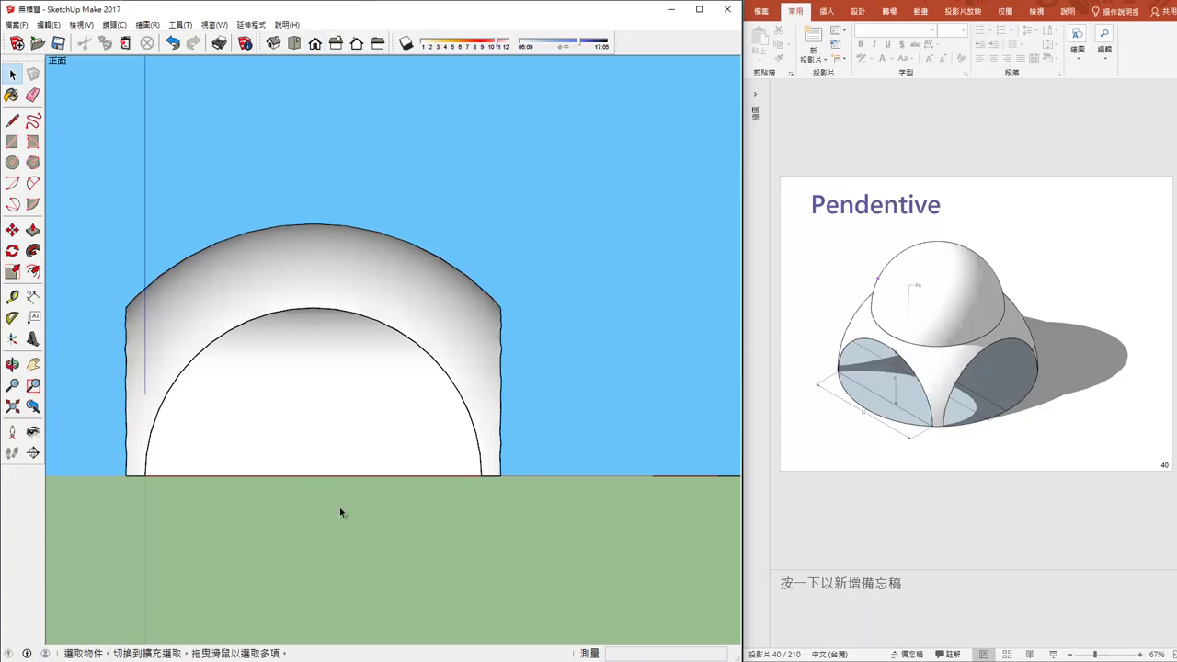
{"action": "left_click_drag", "start_coordinate": [298, 464], "coordinate": [237, 434]}
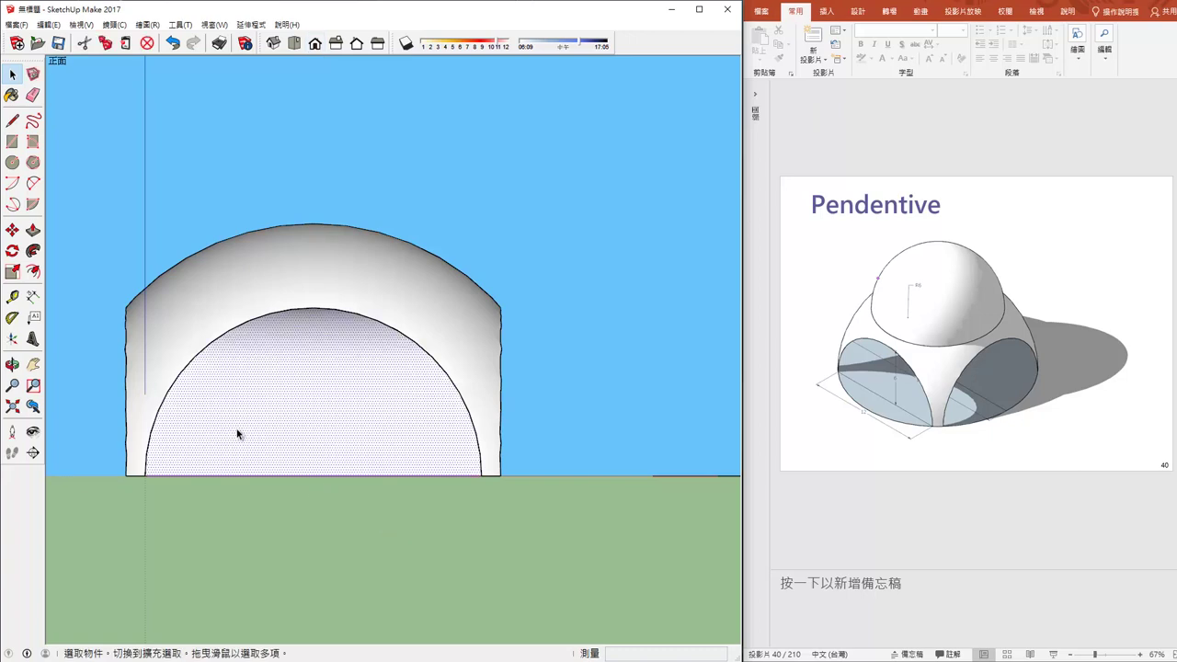
{"action": "key", "text": "Delete"}
{"action": "mouse_move", "coordinate": [250, 432]}
{"action": "middle_mouse_down"}
{"action": "mouse_move", "coordinate": [241, 524]}
{"action": "mouse_move", "coordinate": [267, 520]}
{"action": "mouse_move", "coordinate": [253, 537]}
{"action": "mouse_move", "coordinate": [384, 525]}
{"action": "middle_mouse_up"}
{"action": "left_click_drag", "start_coordinate": [350, 429], "coordinate": [349, 428]}
{"action": "key", "text": "Delete"}
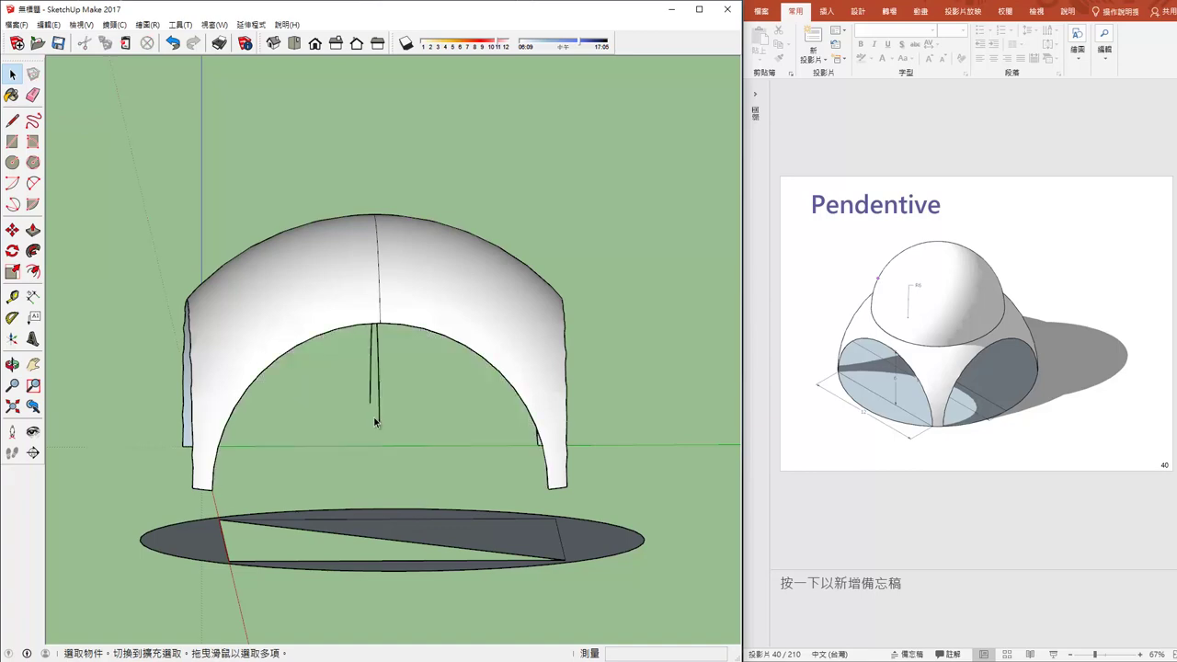
{"action": "mouse_move", "coordinate": [349, 428]}
{"action": "middle_mouse_down"}
{"action": "mouse_move", "coordinate": [346, 389]}
{"action": "mouse_move", "coordinate": [418, 342]}
{"action": "mouse_move", "coordinate": [349, 336]}
{"action": "mouse_move", "coordinate": [413, 386]}
{"action": "mouse_move", "coordinate": [362, 383]}
{"action": "mouse_move", "coordinate": [383, 403]}
{"action": "mouse_move", "coordinate": [307, 368]}
{"action": "mouse_move", "coordinate": [417, 339]}
{"action": "mouse_move", "coordinate": [357, 331]}
{"action": "mouse_move", "coordinate": [381, 231]}
{"action": "mouse_move", "coordinate": [373, 345]}
{"action": "middle_mouse_up"}
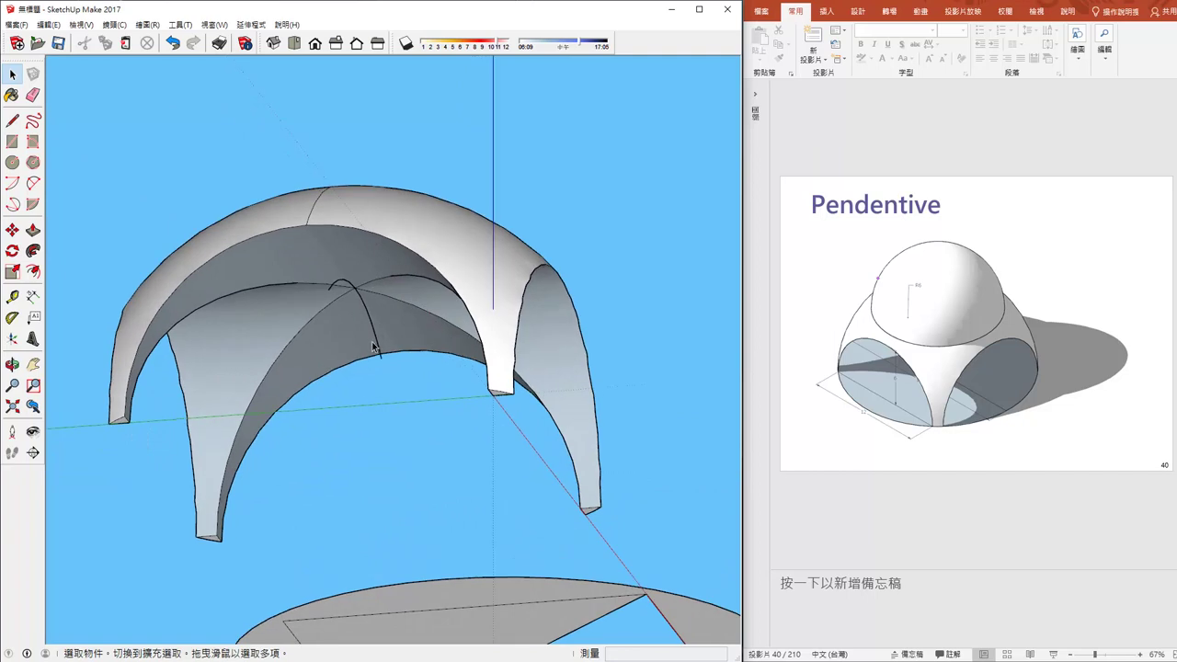
- Delete the stray arc fragment and the lower pieces of the leftover vertical line
{"action": "left_click", "coordinate": [378, 344]}
{"action": "key", "text": "Delete"}
{"action": "mouse_move", "coordinate": [338, 290]}
{"action": "middle_mouse_down"}
{"action": "mouse_move", "coordinate": [379, 280]}
{"action": "mouse_move", "coordinate": [315, 355]}
{"action": "mouse_move", "coordinate": [332, 246]}
{"action": "middle_mouse_up"}
{"action": "mouse_move", "coordinate": [329, 209]}
{"action": "left_mouse_down"}
{"action": "mouse_move", "coordinate": [360, 264]}
{"action": "mouse_move", "coordinate": [372, 340]}
{"action": "left_mouse_up"}
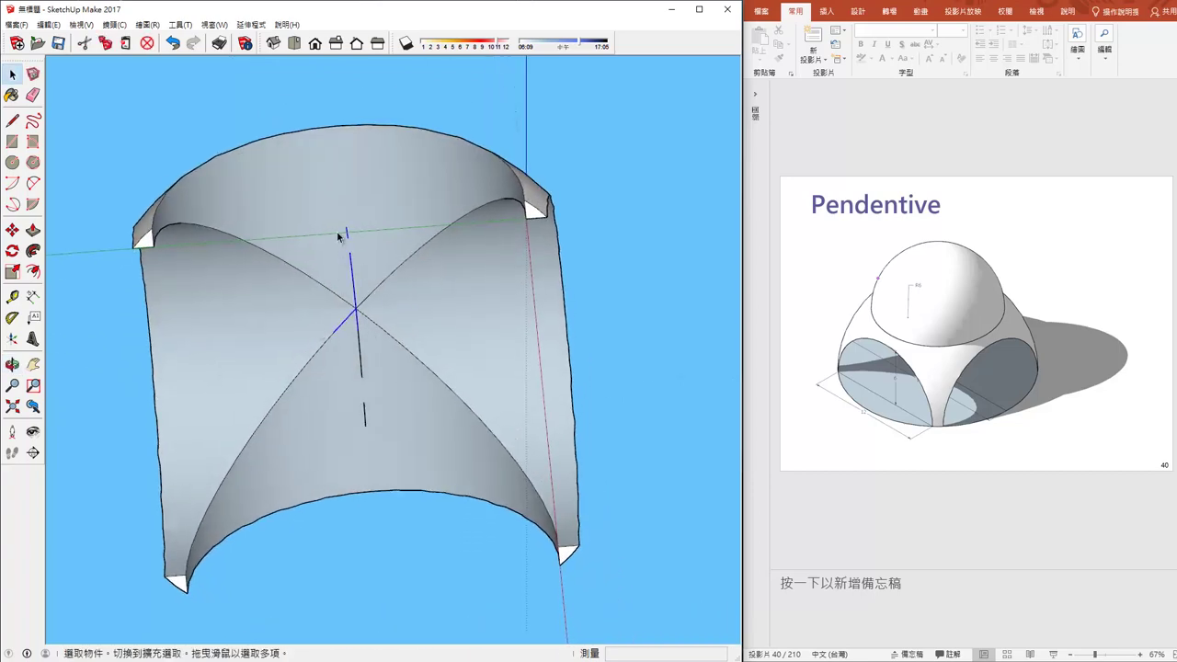
{"action": "scroll", "coordinate": [370, 377], "scroll_direction": "up", "scroll_amount": 3}
{"action": "scroll", "coordinate": [366, 360], "scroll_direction": "up", "scroll_amount": 2}
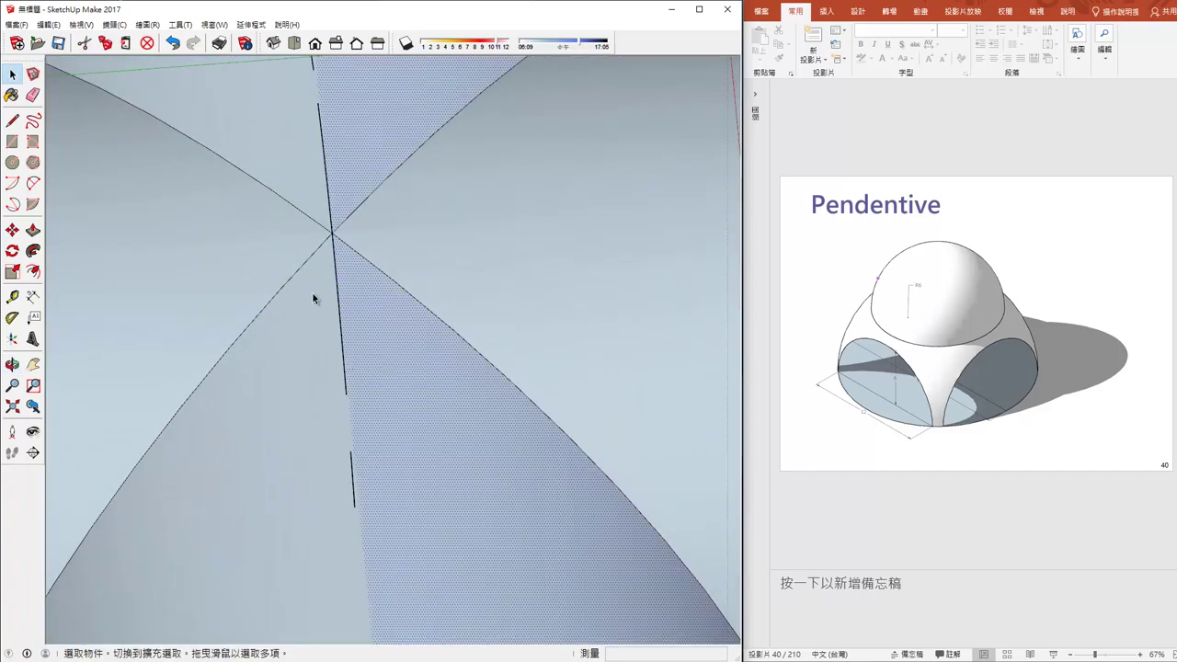
{"action": "left_click_drag", "start_coordinate": [322, 283], "coordinate": [359, 529]}
{"action": "key", "text": "Delete"}
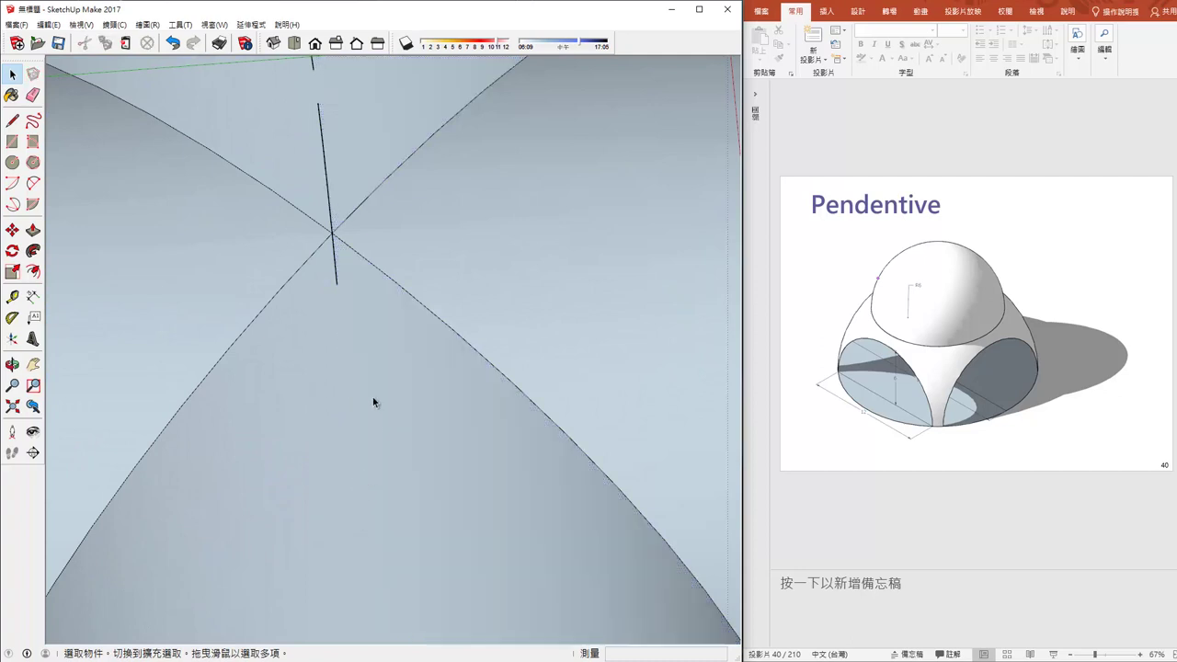
- Delete the remaining upper vertical line segments inside the vault
{"action": "mouse_move", "coordinate": [373, 401]}
{"action": "middle_mouse_down"}
{"action": "mouse_move", "coordinate": [341, 249]}
{"action": "mouse_move", "coordinate": [313, 230]}
{"action": "mouse_move", "coordinate": [316, 202]}
{"action": "middle_mouse_up"}
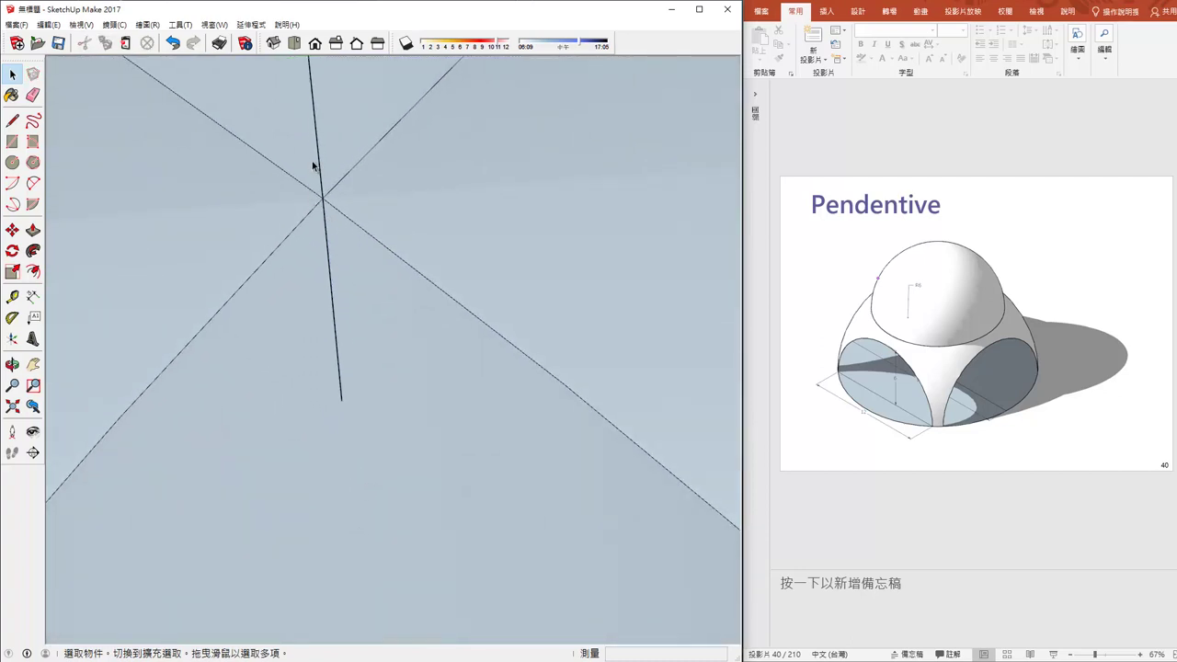
{"action": "left_click_drag", "start_coordinate": [320, 182], "coordinate": [326, 227]}
{"action": "left_click_drag", "start_coordinate": [324, 221], "coordinate": [325, 211]}
{"action": "key", "text": "Delete"}
{"action": "left_click", "coordinate": [321, 184]}
{"action": "key", "text": "Delete"}
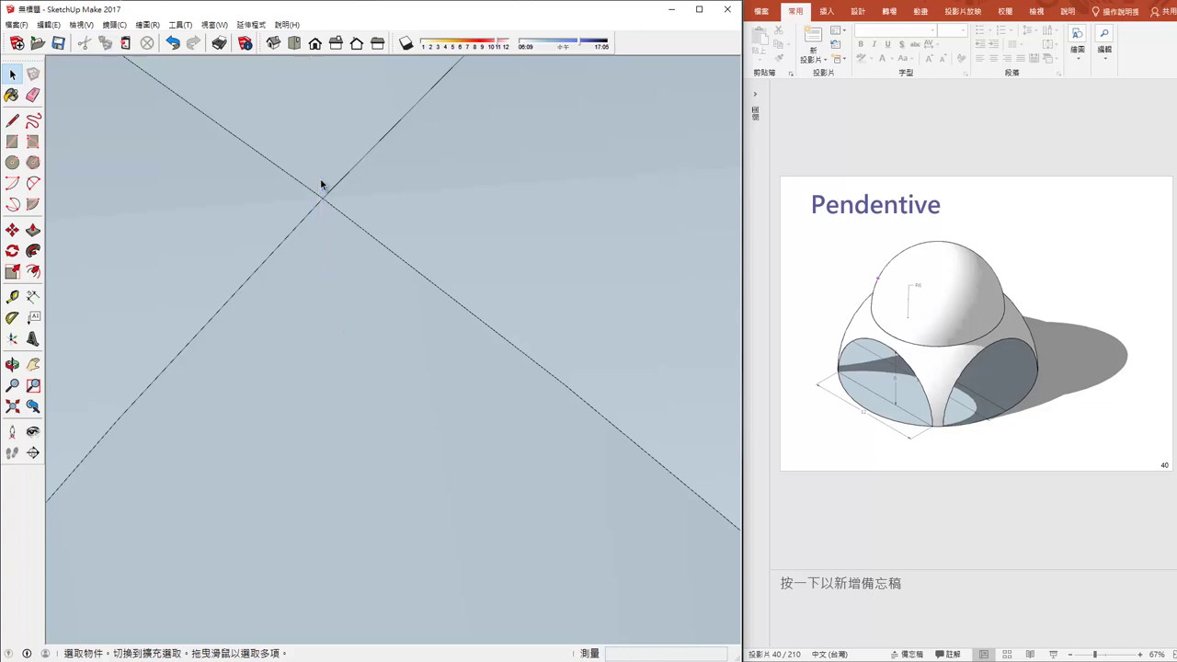
{"action": "middle_click_drag", "start_coordinate": [321, 184], "coordinate": [365, 260]}
{"action": "mouse_move", "coordinate": [334, 144]}
{"action": "middle_mouse_down"}
{"action": "mouse_move", "coordinate": [339, 164]}
{"action": "mouse_move", "coordinate": [363, 136]}
{"action": "mouse_move", "coordinate": [376, 446]}
{"action": "middle_mouse_up"}
{"action": "left_click_drag", "start_coordinate": [343, 90], "coordinate": [410, 403]}
{"action": "key", "text": "Delete"}
{"action": "scroll", "coordinate": [409, 403], "scroll_direction": "down", "scroll_amount": 3}
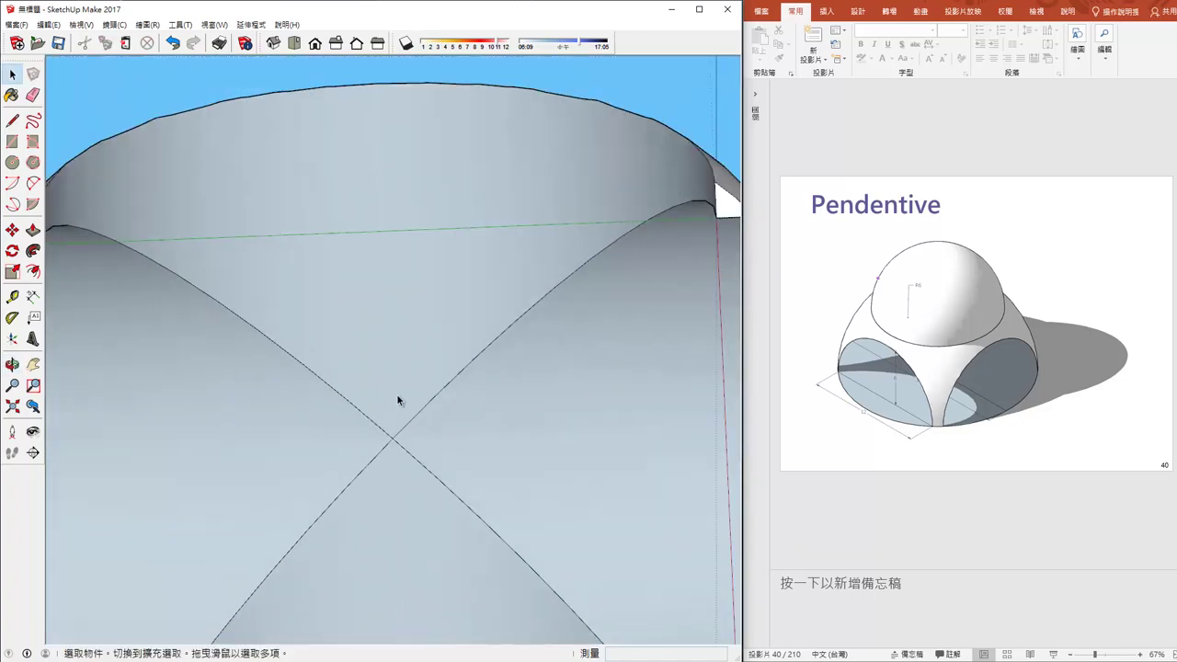
{"action": "scroll", "coordinate": [396, 393], "scroll_direction": "down", "scroll_amount": 3}
{"action": "mouse_move", "coordinate": [423, 405]}
{"action": "middle_mouse_down"}
{"action": "mouse_move", "coordinate": [398, 455]}
{"action": "mouse_move", "coordinate": [307, 538]}
{"action": "mouse_move", "coordinate": [369, 488]}
{"action": "mouse_move", "coordinate": [472, 465]}
{"action": "mouse_move", "coordinate": [472, 486]}
{"action": "mouse_move", "coordinate": [504, 488]}
{"action": "mouse_move", "coordinate": [499, 550]}
{"action": "mouse_move", "coordinate": [546, 491]}
{"action": "mouse_move", "coordinate": [528, 431]}
{"action": "mouse_move", "coordinate": [468, 515]}
{"action": "mouse_move", "coordinate": [578, 402]}
{"action": "mouse_move", "coordinate": [441, 490]}
{"action": "mouse_move", "coordinate": [399, 472]}
{"action": "mouse_move", "coordinate": [341, 567]}
{"action": "mouse_move", "coordinate": [474, 391]}
{"action": "mouse_move", "coordinate": [384, 392]}
{"action": "mouse_move", "coordinate": [431, 355]}
{"action": "mouse_move", "coordinate": [326, 491]}
{"action": "mouse_move", "coordinate": [426, 466]}
{"action": "mouse_move", "coordinate": [478, 294]}
{"action": "mouse_move", "coordinate": [499, 352]}
{"action": "mouse_move", "coordinate": [483, 367]}
{"action": "mouse_move", "coordinate": [502, 483]}
{"action": "mouse_move", "coordinate": [479, 354]}
{"action": "middle_mouse_up"}
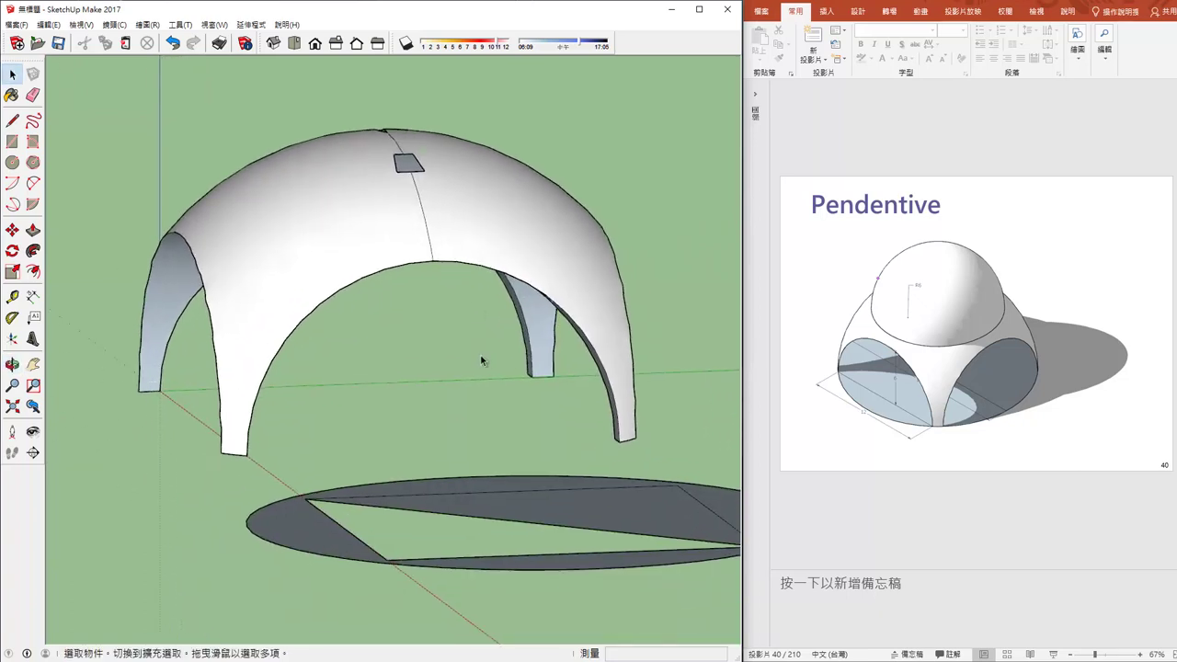
- Draw a rectangle between two leg corners, which ends up on the vault's front side
{"action": "left_click", "coordinate": [13, 152]}
{"action": "mouse_move", "coordinate": [157, 386]}
{"action": "middle_mouse_down"}
{"action": "mouse_move", "coordinate": [368, 570]}
{"action": "mouse_move", "coordinate": [275, 546]}
{"action": "middle_mouse_up"}
{"action": "scroll", "coordinate": [364, 552], "scroll_direction": "down", "scroll_amount": 3}
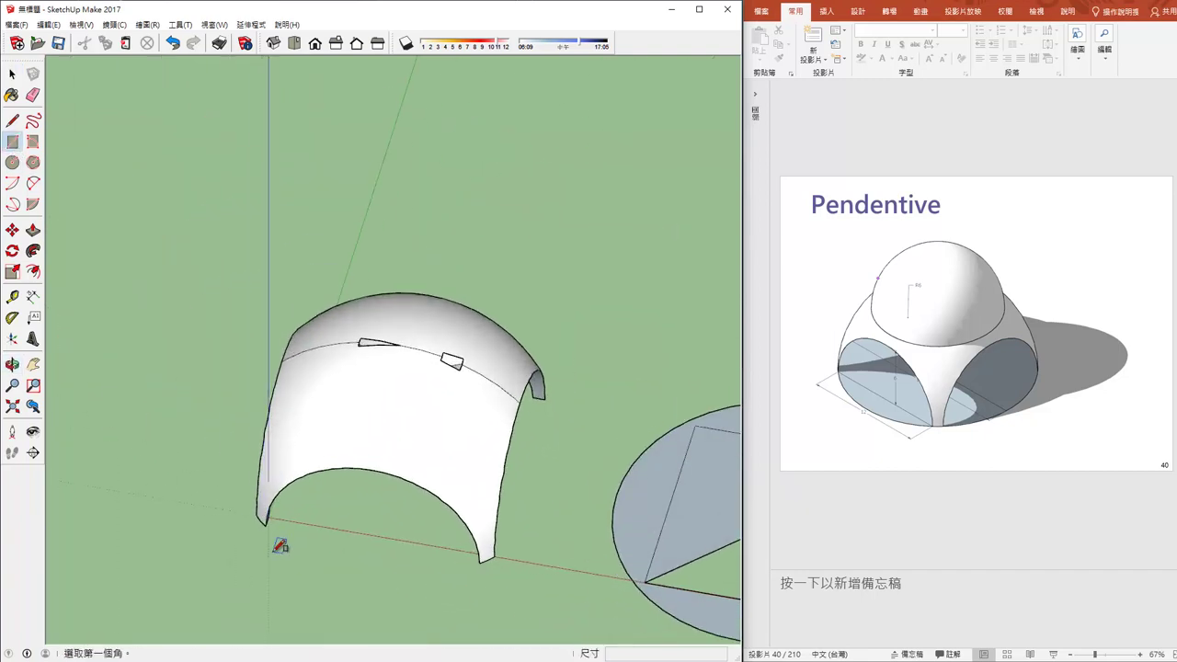
{"action": "scroll", "coordinate": [276, 546], "scroll_direction": "up", "scroll_amount": 3}
{"action": "scroll", "coordinate": [273, 531], "scroll_direction": "up", "scroll_amount": 2}
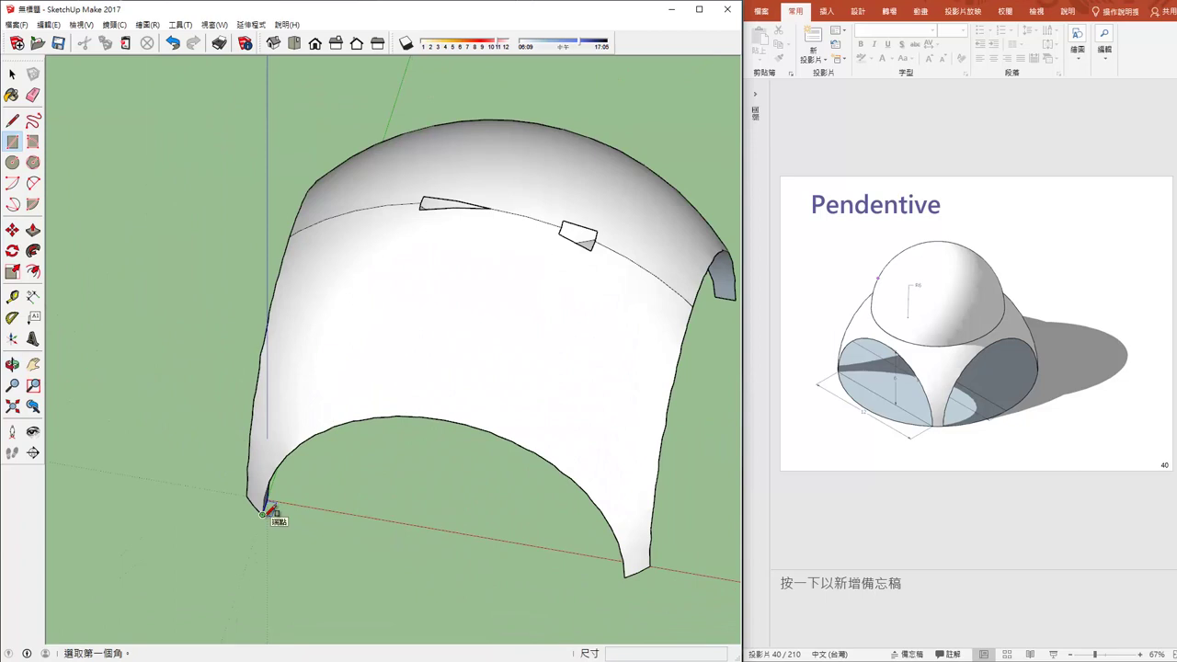
{"action": "left_click", "coordinate": [264, 511]}
{"action": "mouse_move", "coordinate": [420, 505]}
{"action": "middle_mouse_down"}
{"action": "mouse_move", "coordinate": [573, 344]}
{"action": "mouse_move", "coordinate": [581, 303]}
{"action": "mouse_move", "coordinate": [614, 426]}
{"action": "middle_mouse_up"}
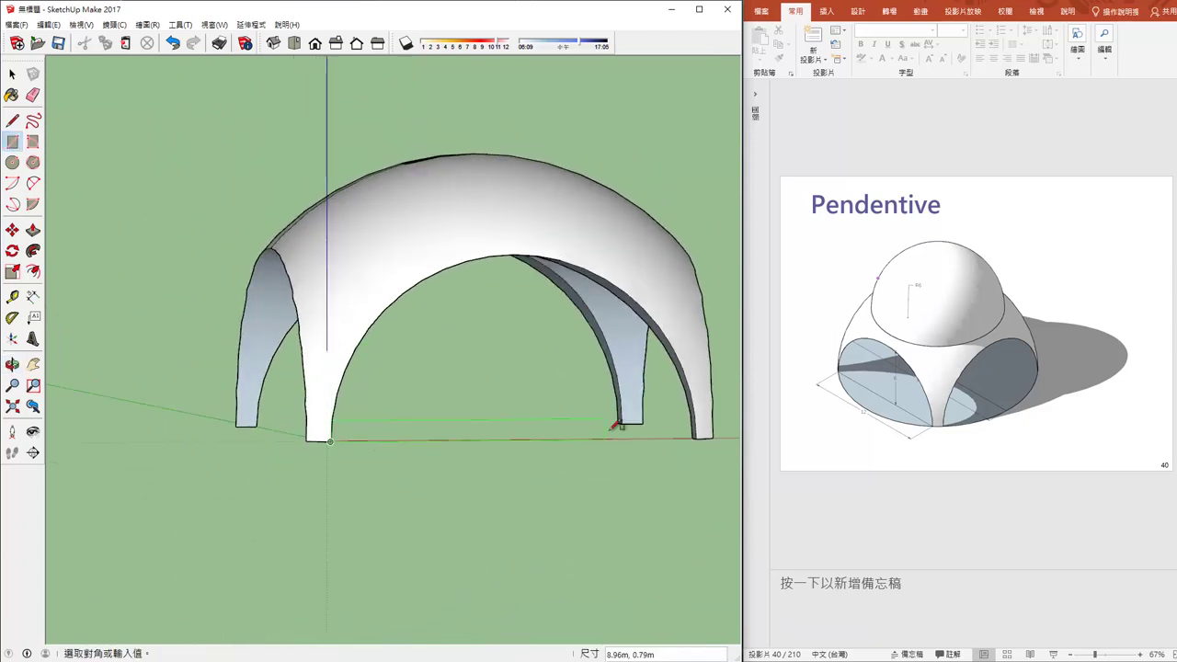
{"action": "left_click", "coordinate": [623, 426]}
{"action": "mouse_move", "coordinate": [555, 300]}
{"action": "middle_mouse_down"}
{"action": "mouse_move", "coordinate": [520, 505]}
{"action": "mouse_move", "coordinate": [488, 312]}
{"action": "mouse_move", "coordinate": [493, 187]}
{"action": "mouse_move", "coordinate": [399, 349]}
{"action": "mouse_move", "coordinate": [441, 570]}
{"action": "mouse_move", "coordinate": [407, 447]}
{"action": "mouse_move", "coordinate": [413, 499]}
{"action": "mouse_move", "coordinate": [458, 305]}
{"action": "middle_mouse_up"}
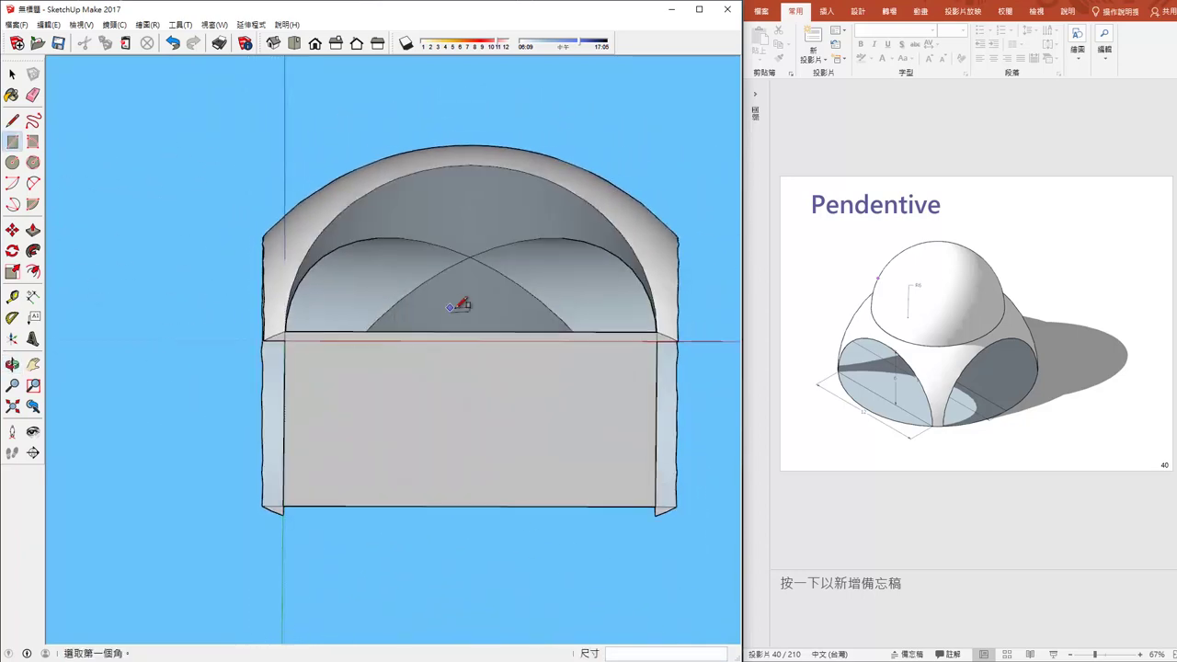
{"action": "scroll", "coordinate": [457, 305], "scroll_direction": "up", "scroll_amount": 1}
{"action": "scroll", "coordinate": [386, 340], "scroll_direction": "up", "scroll_amount": 1}
{"action": "scroll", "coordinate": [346, 336], "scroll_direction": "down", "scroll_amount": 1}
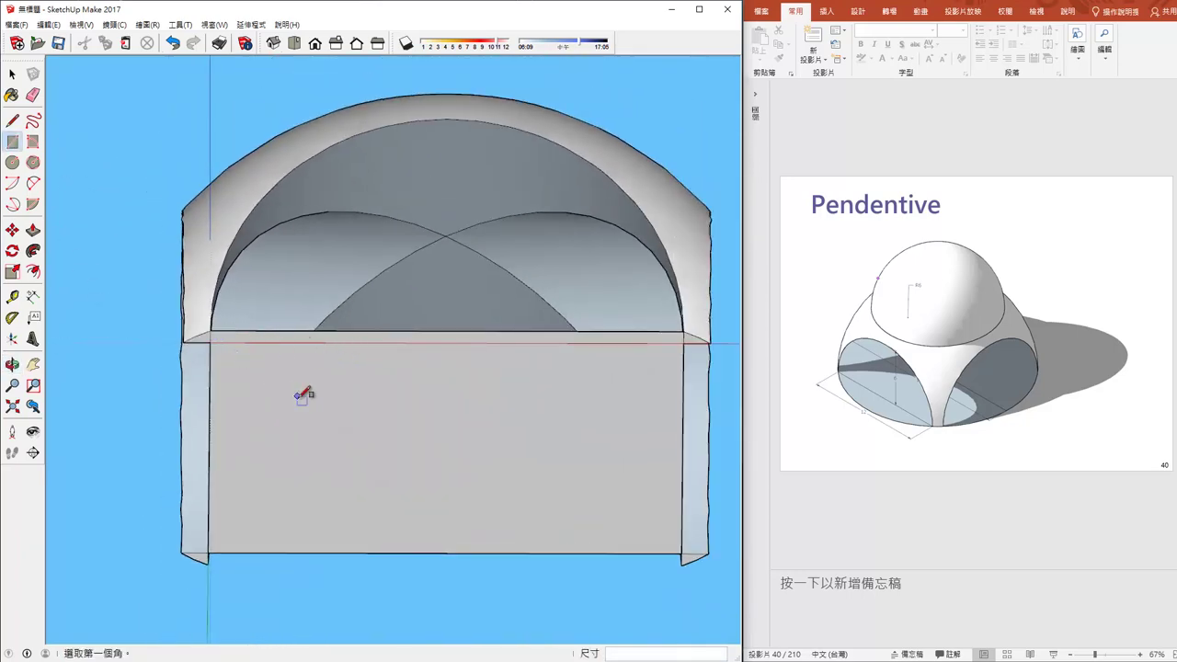
- Undo that rectangle and draw the 12m × 12m floor square between the base corners
{"action": "key", "text": "ctrl+z"}
{"action": "left_click", "coordinate": [209, 341]}
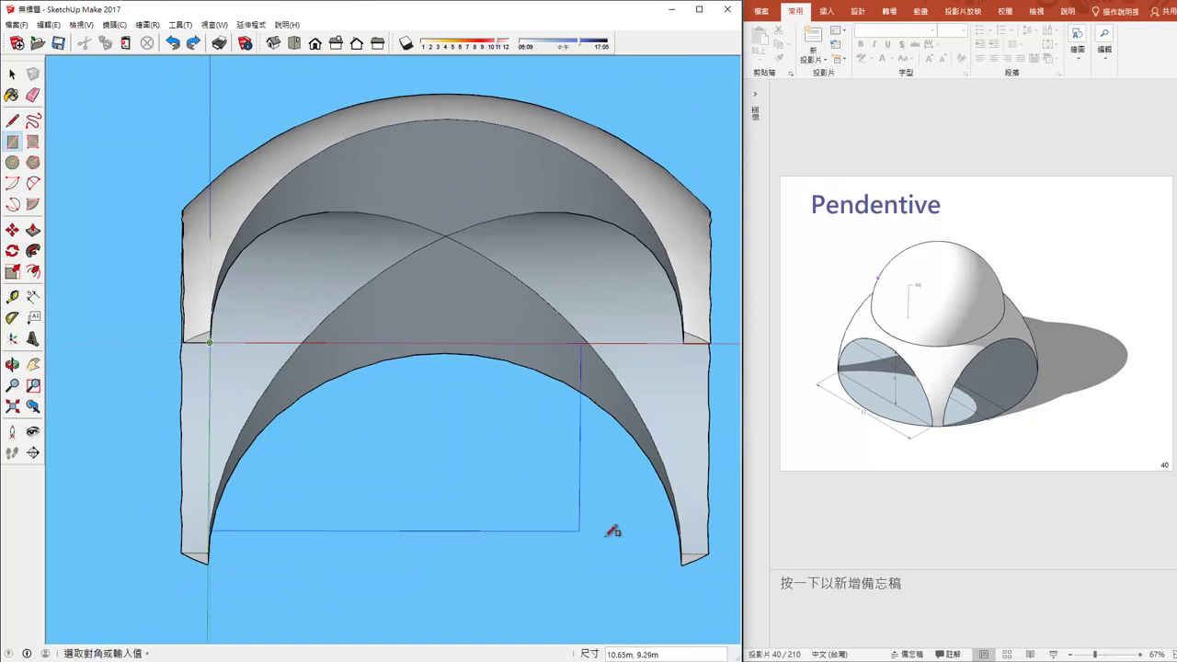
{"action": "left_click", "coordinate": [683, 553]}
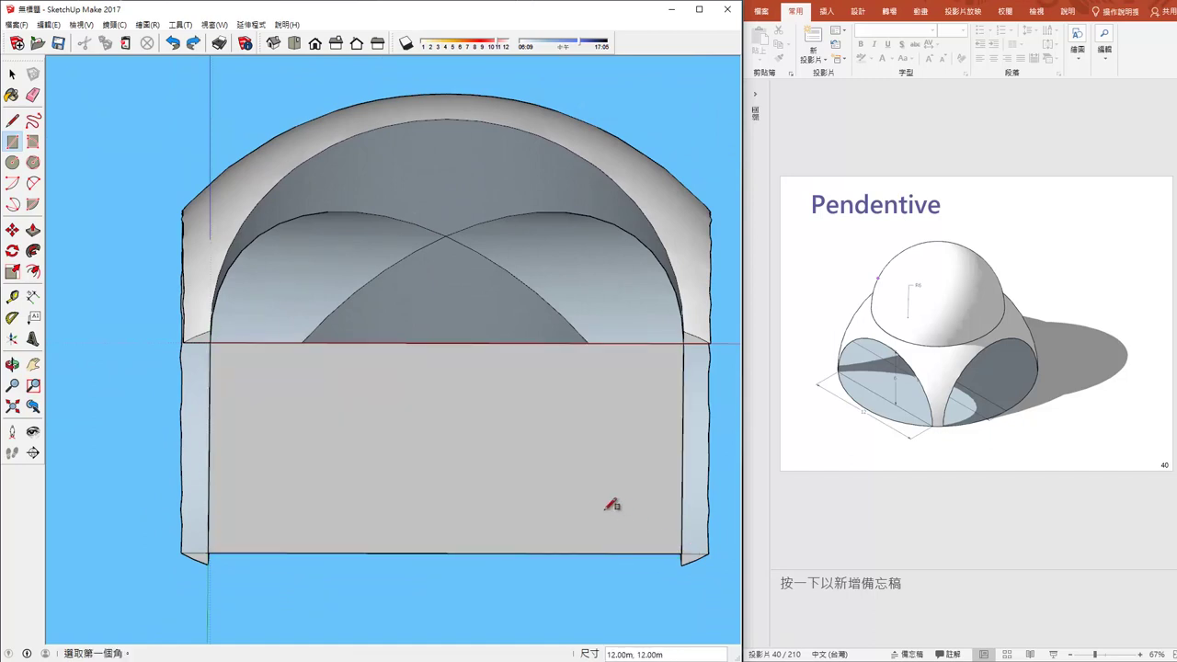
{"action": "mouse_move", "coordinate": [559, 293]}
{"action": "middle_mouse_down"}
{"action": "mouse_move", "coordinate": [507, 505]}
{"action": "mouse_move", "coordinate": [512, 441]}
{"action": "mouse_move", "coordinate": [499, 452]}
{"action": "mouse_move", "coordinate": [494, 499]}
{"action": "mouse_move", "coordinate": [511, 492]}
{"action": "middle_mouse_up"}
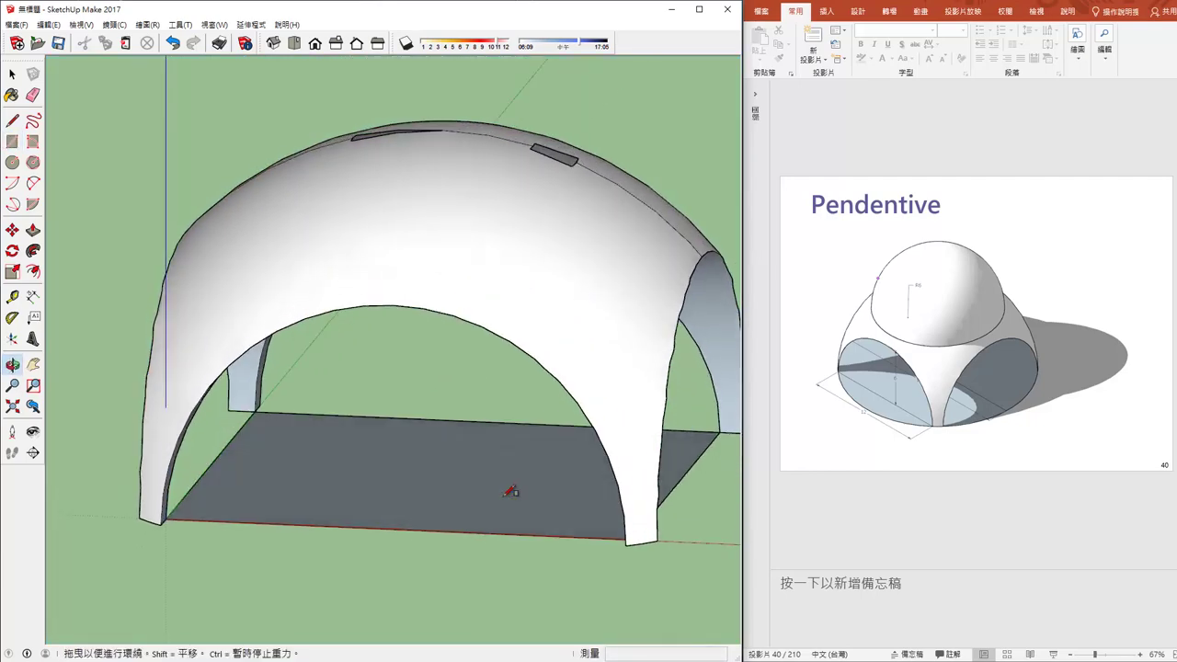
- Select the dome surface and extend the selection to the whole connected vault and floor square
{"action": "key", "text": "space"}
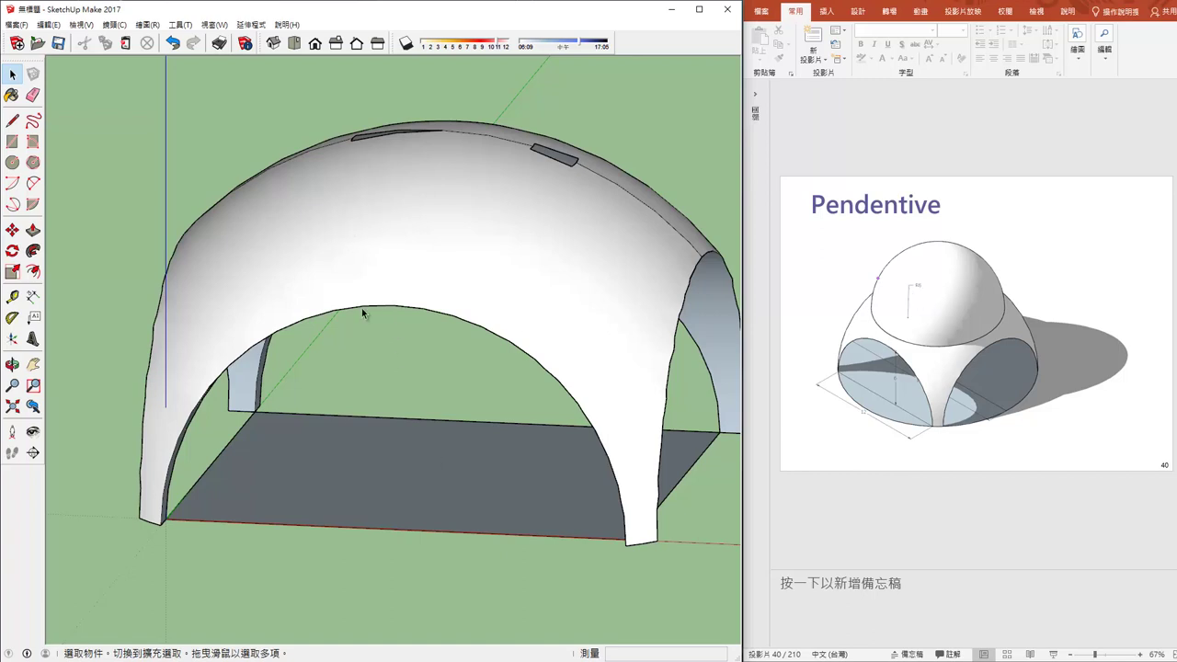
{"action": "mouse_move", "coordinate": [361, 308]}
{"action": "middle_mouse_down"}
{"action": "mouse_move", "coordinate": [477, 384]}
{"action": "mouse_move", "coordinate": [407, 433]}
{"action": "mouse_move", "coordinate": [425, 384]}
{"action": "middle_mouse_up"}
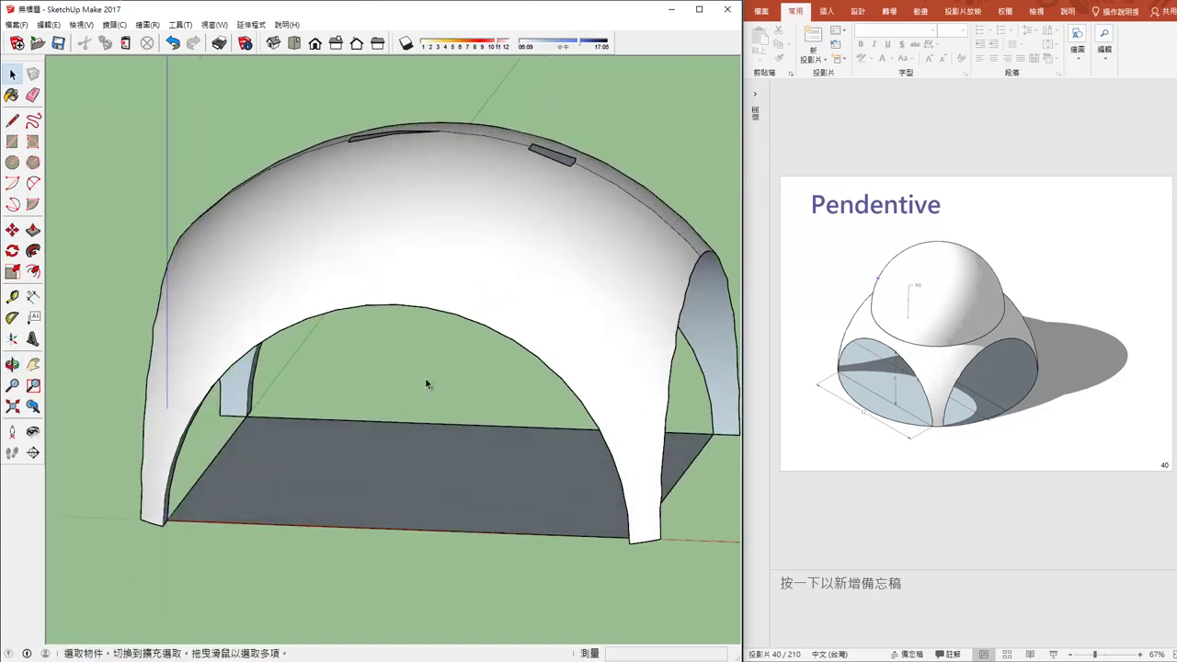
{"action": "left_click", "coordinate": [381, 237]}
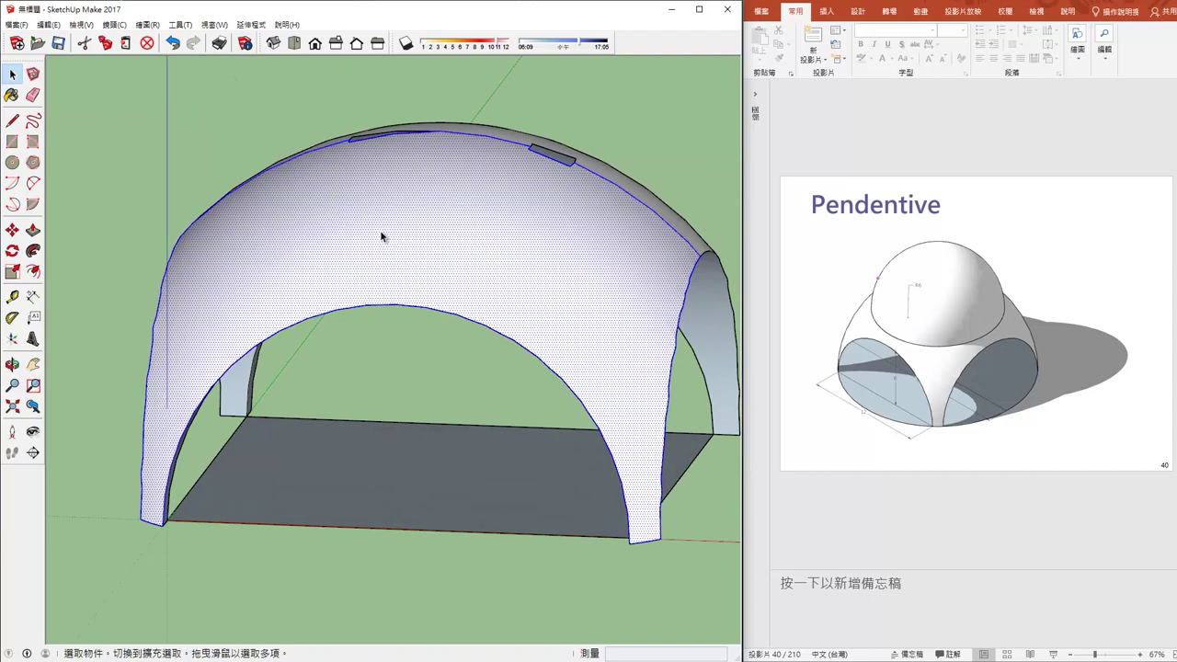
{"action": "triple_click", "coordinate": [379, 229]}
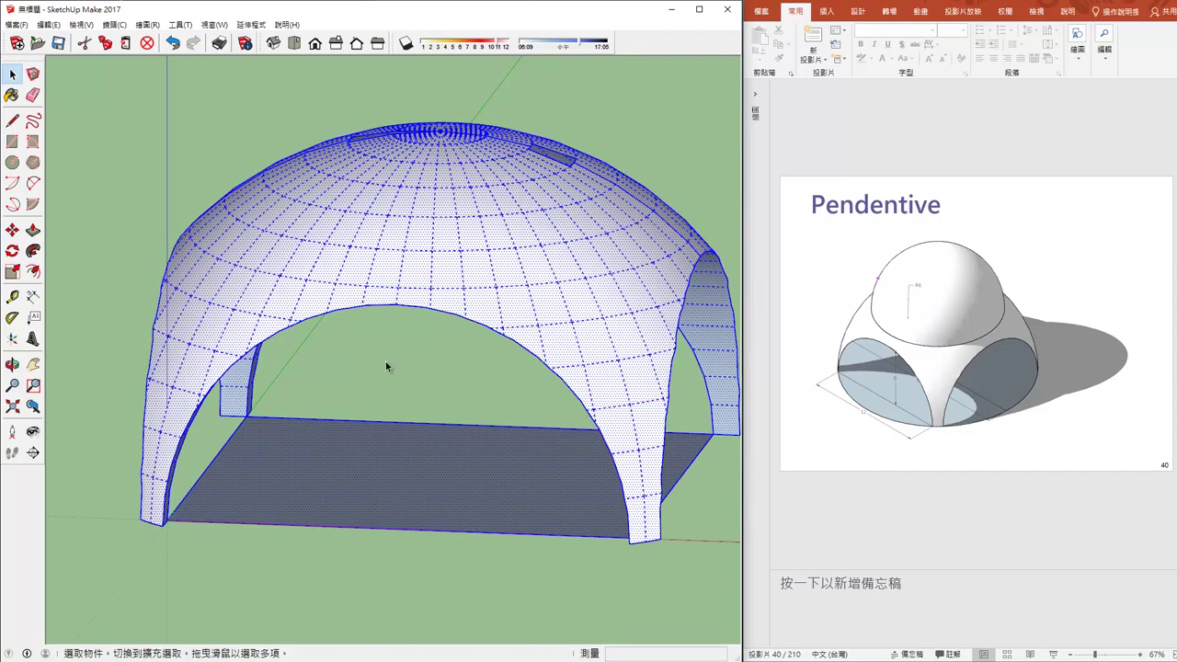
- Erase the 12 m floor face and its edge lines with the Eraser
{"action": "mouse_move", "coordinate": [435, 333]}
{"action": "middle_mouse_down"}
{"action": "mouse_move", "coordinate": [525, 354]}
{"action": "mouse_move", "coordinate": [468, 399]}
{"action": "mouse_move", "coordinate": [394, 532]}
{"action": "middle_mouse_up"}
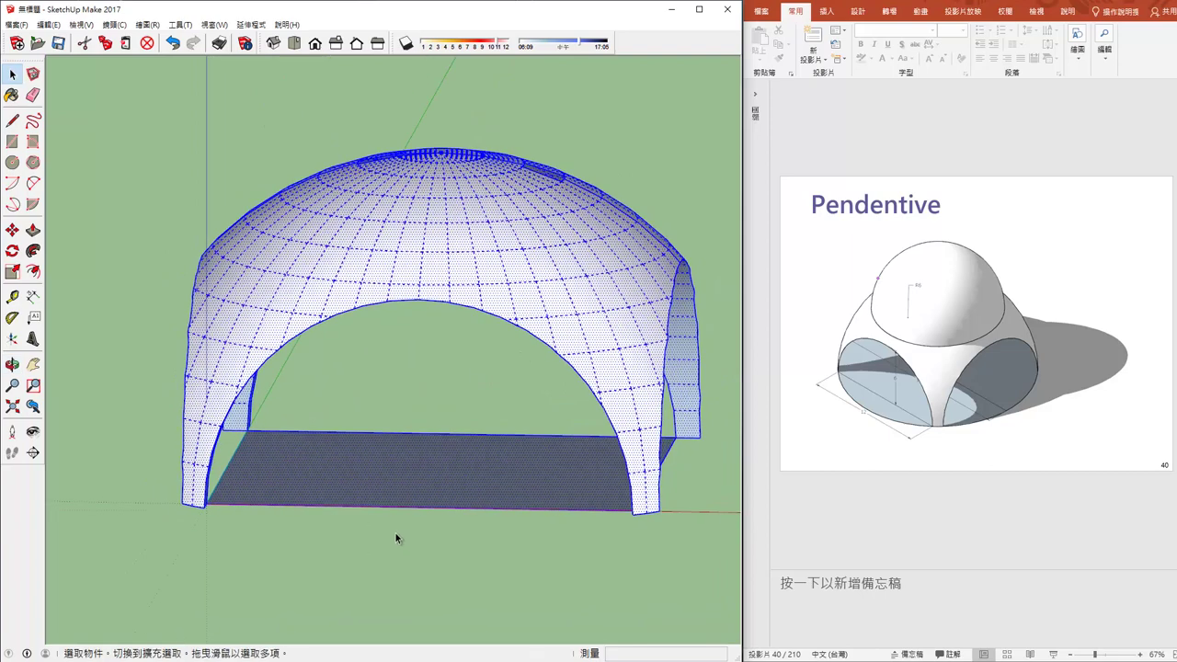
{"action": "left_click", "coordinate": [391, 531]}
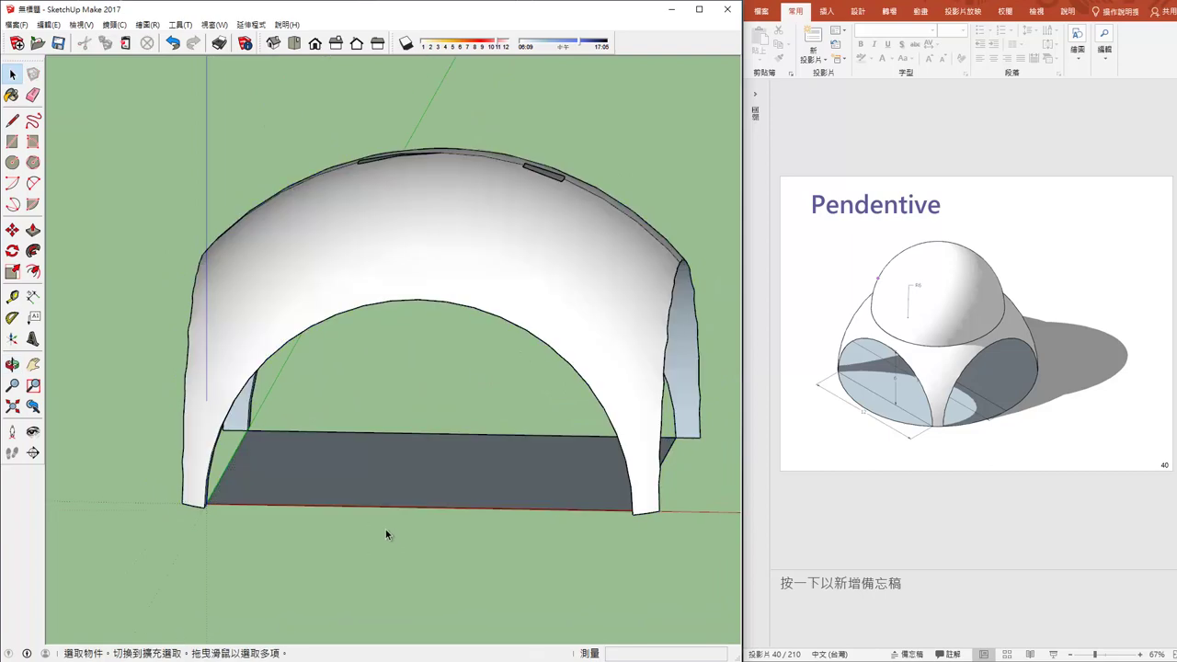
{"action": "left_click", "coordinate": [32, 95]}
{"action": "left_click", "coordinate": [259, 470]}
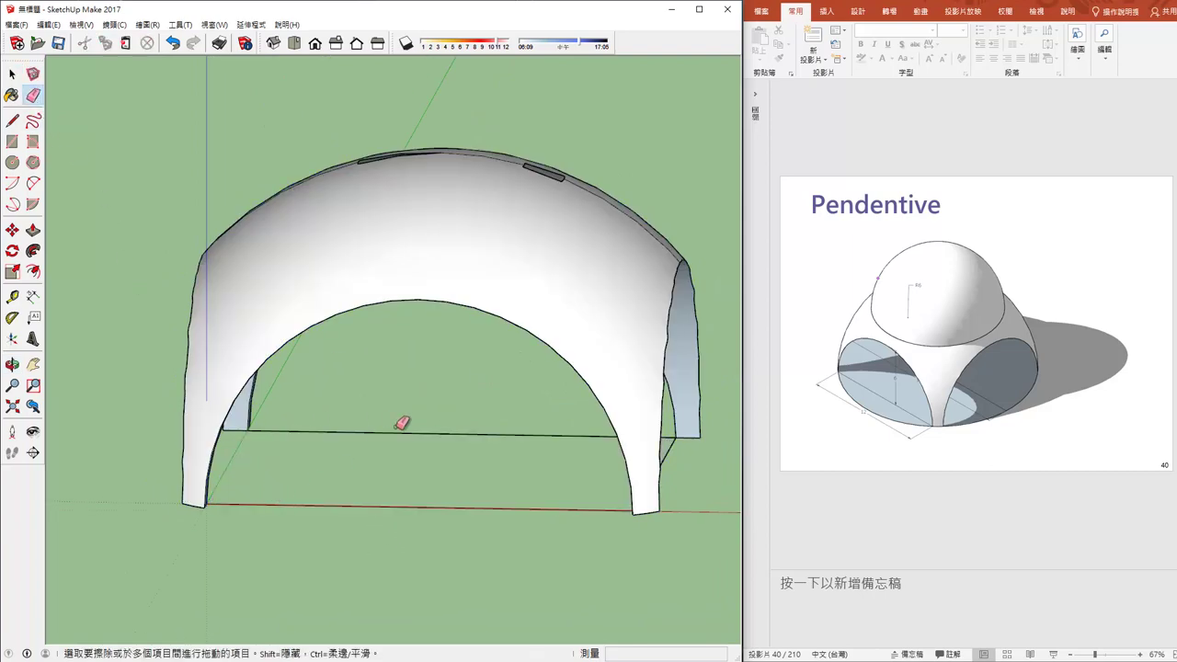
{"action": "left_click", "coordinate": [437, 432]}
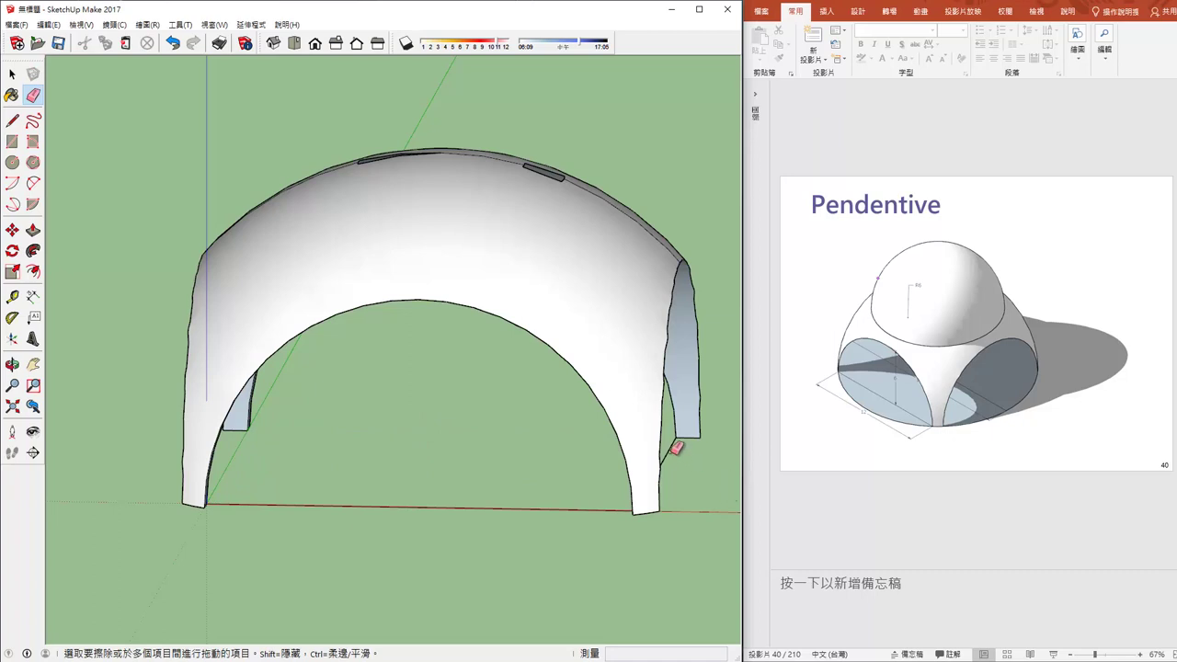
{"action": "left_click", "coordinate": [405, 508]}
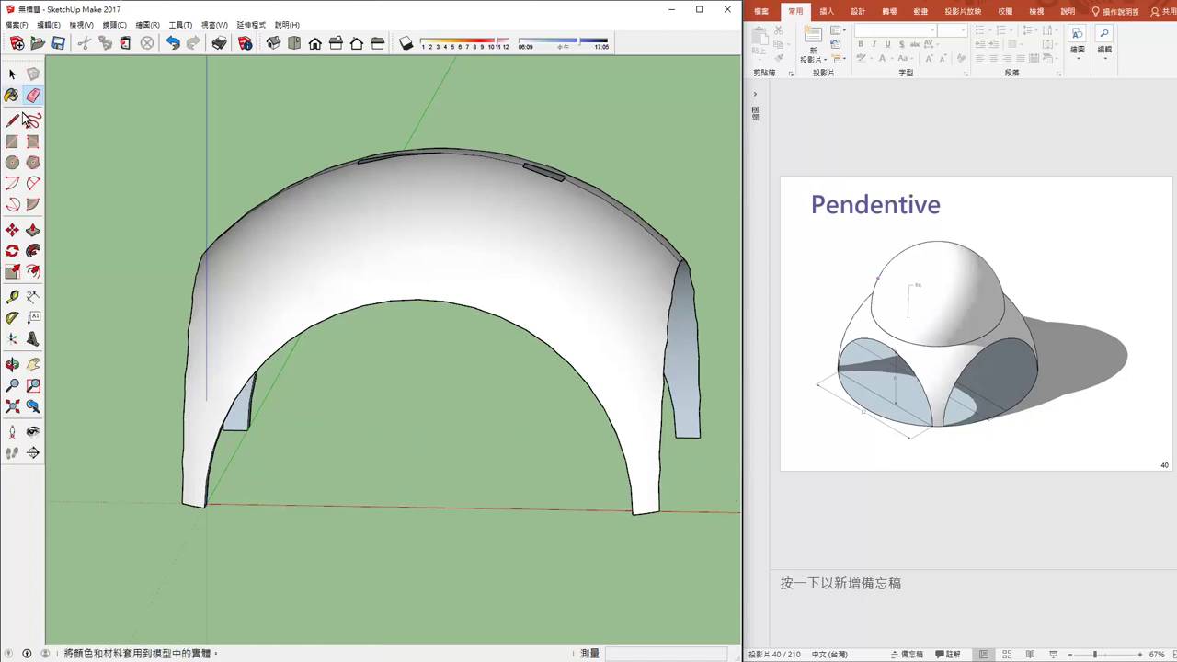
{"action": "key", "text": "space"}
- Make the entire vault shell into a single group
{"action": "left_click", "coordinate": [472, 253]}
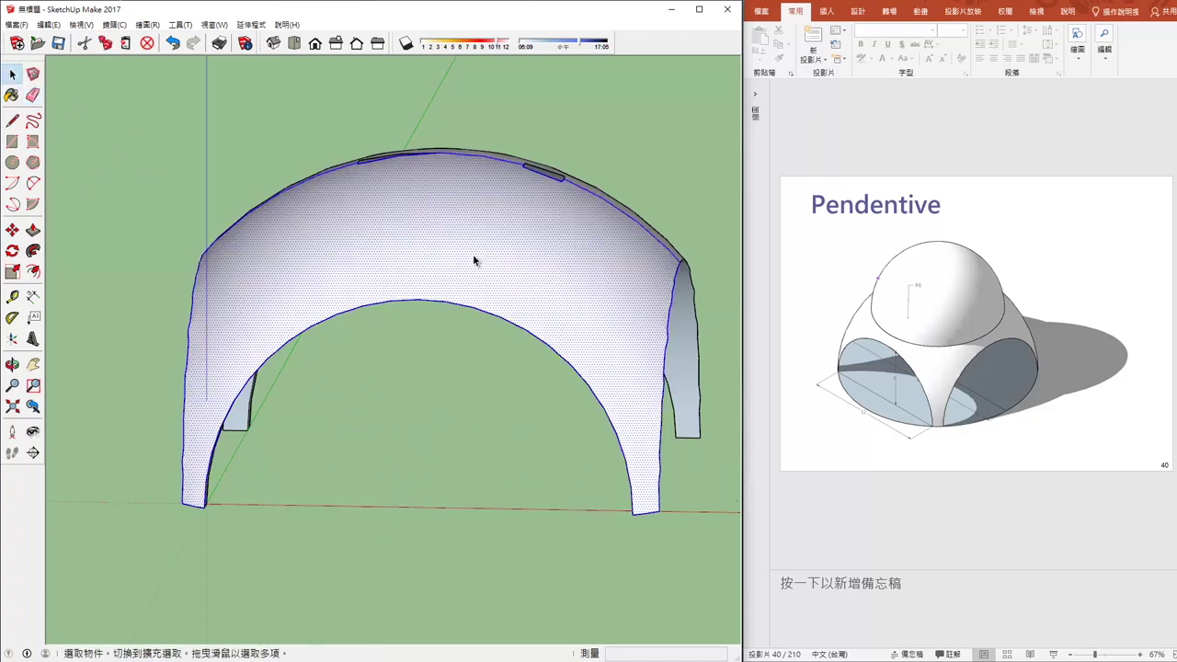
{"action": "triple_click", "coordinate": [473, 254]}
{"action": "right_click", "coordinate": [481, 255]}
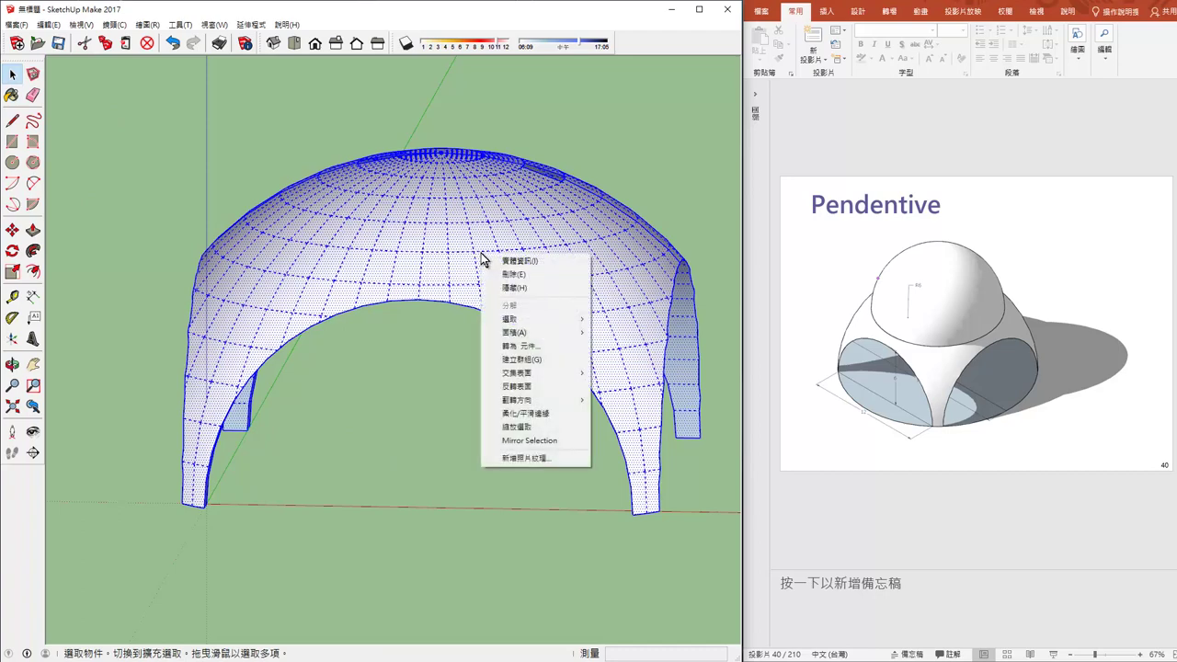
{"action": "left_click", "coordinate": [538, 361]}
{"action": "mouse_move", "coordinate": [496, 508]}
{"action": "middle_mouse_down"}
{"action": "mouse_move", "coordinate": [582, 543]}
{"action": "mouse_move", "coordinate": [481, 435]}
{"action": "middle_mouse_up"}
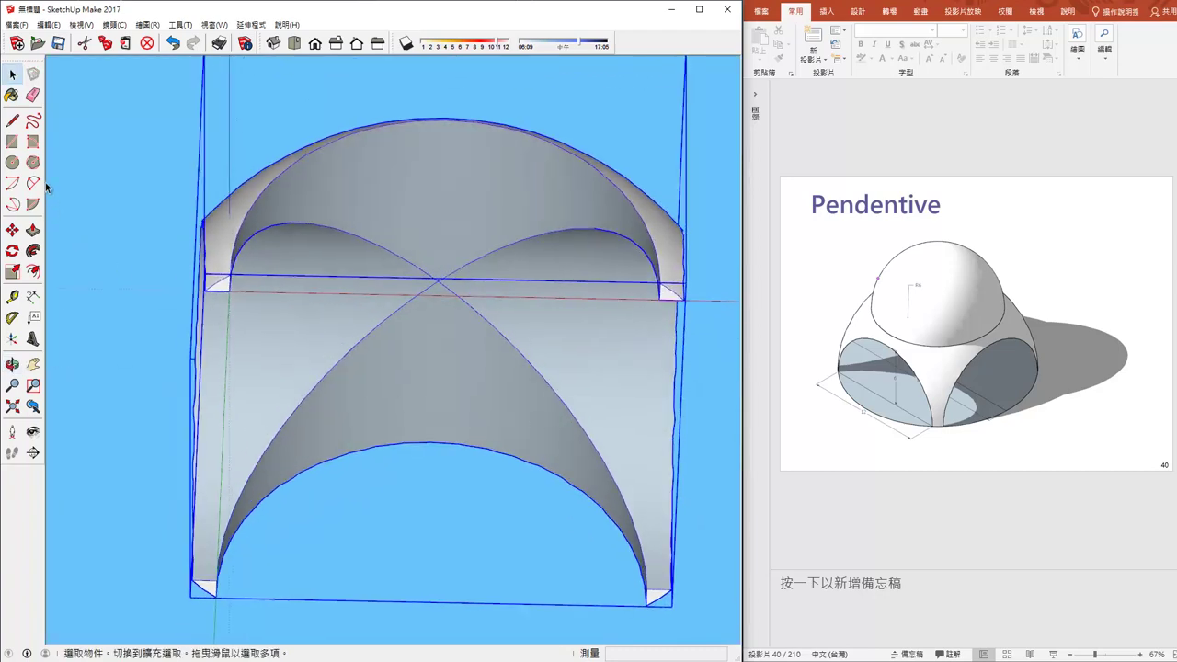
- Draw a new 12m × 12m floor square beneath the grouped shell
{"action": "left_click", "coordinate": [12, 140]}
{"action": "left_click", "coordinate": [230, 291]}
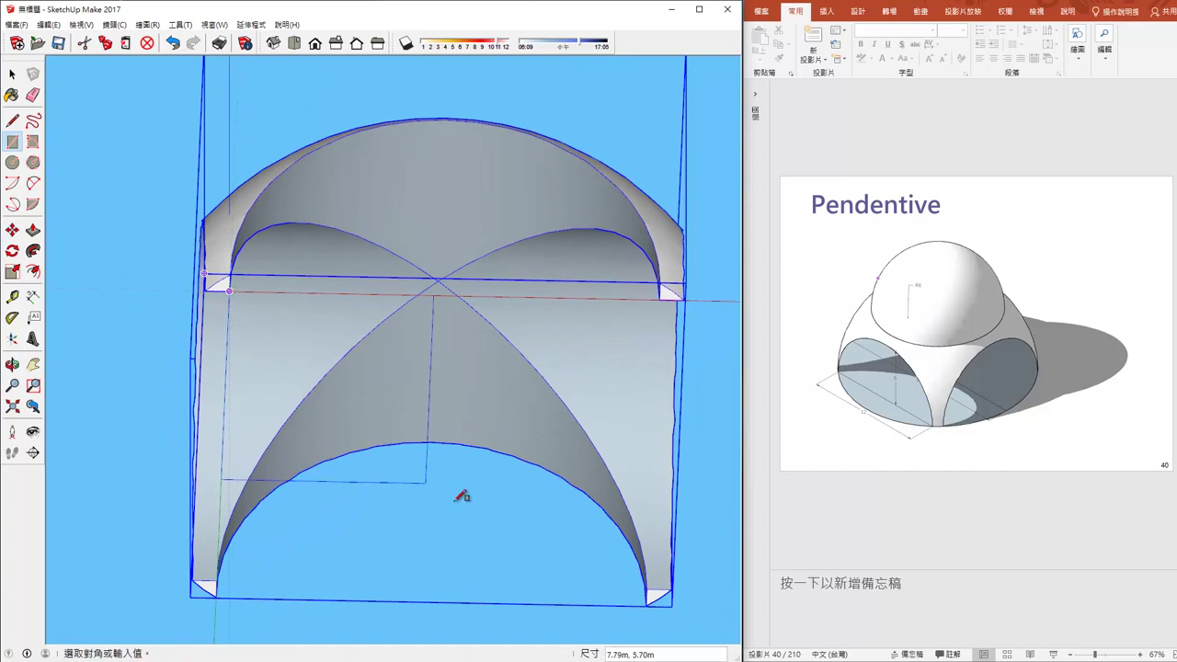
{"action": "left_click", "coordinate": [649, 589]}
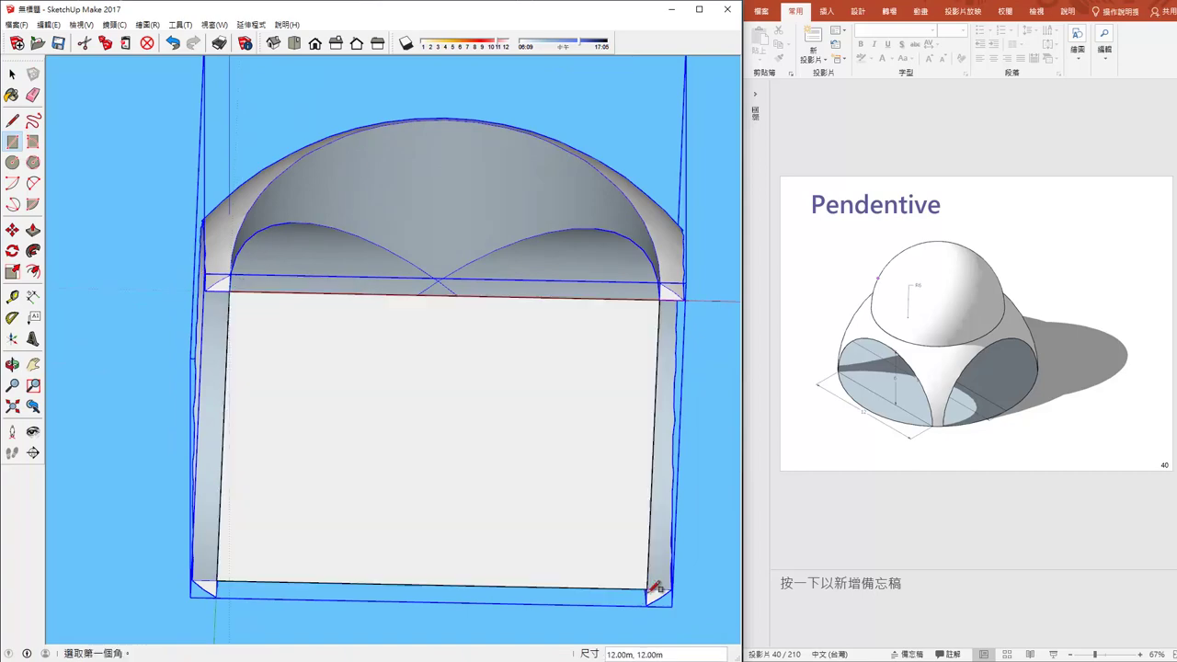
{"action": "mouse_move", "coordinate": [432, 420]}
{"action": "middle_mouse_down"}
{"action": "mouse_move", "coordinate": [446, 451]}
{"action": "mouse_move", "coordinate": [473, 428]}
{"action": "mouse_move", "coordinate": [457, 460]}
{"action": "middle_mouse_up"}
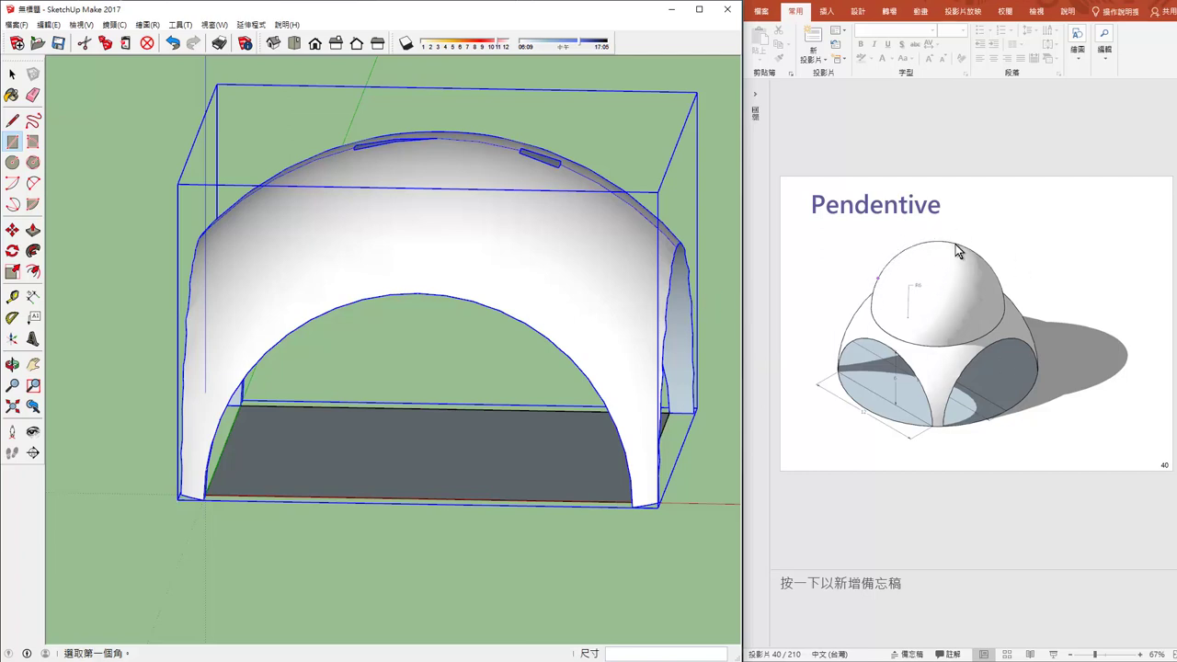
{"action": "mouse_move", "coordinate": [518, 389]}
{"action": "middle_mouse_down"}
{"action": "mouse_move", "coordinate": [489, 320]}
{"action": "mouse_move", "coordinate": [469, 475]}
{"action": "mouse_move", "coordinate": [412, 481]}
{"action": "middle_mouse_up"}
- Draw a diagonal line across the floor square between opposite corners
{"action": "scroll", "coordinate": [413, 480], "scroll_direction": "down", "scroll_amount": 3}
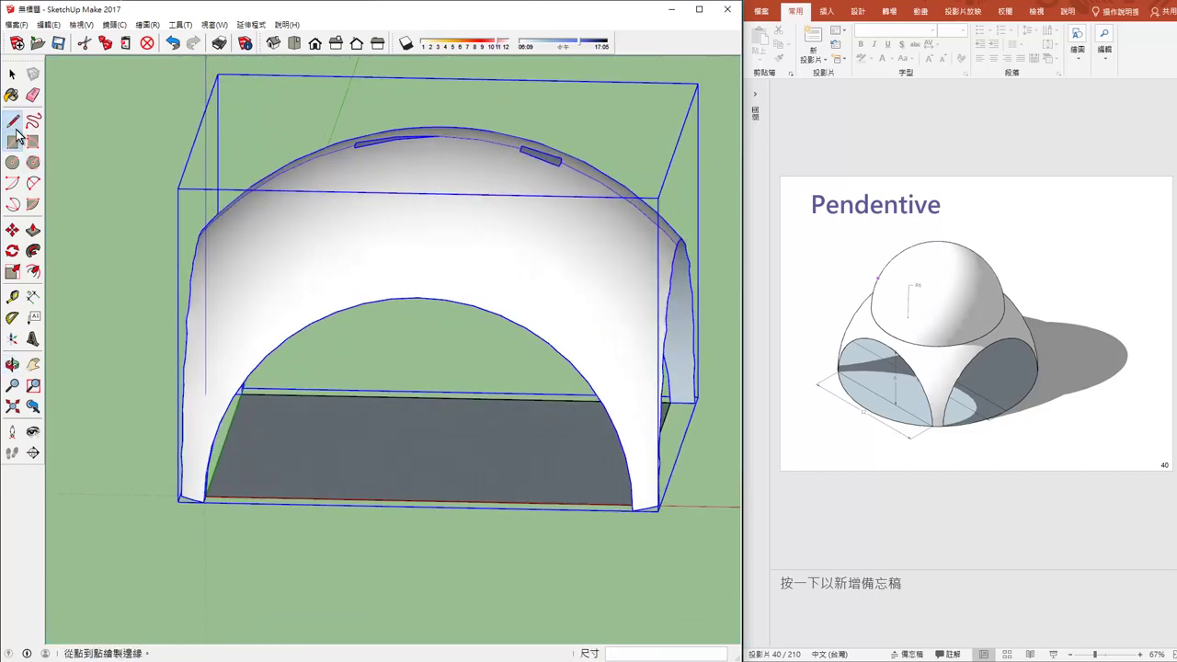
{"action": "middle_click_drag", "start_coordinate": [447, 407], "coordinate": [344, 445]}
{"action": "left_click", "coordinate": [269, 395]}
{"action": "middle_click_drag", "start_coordinate": [268, 396], "coordinate": [614, 525]}
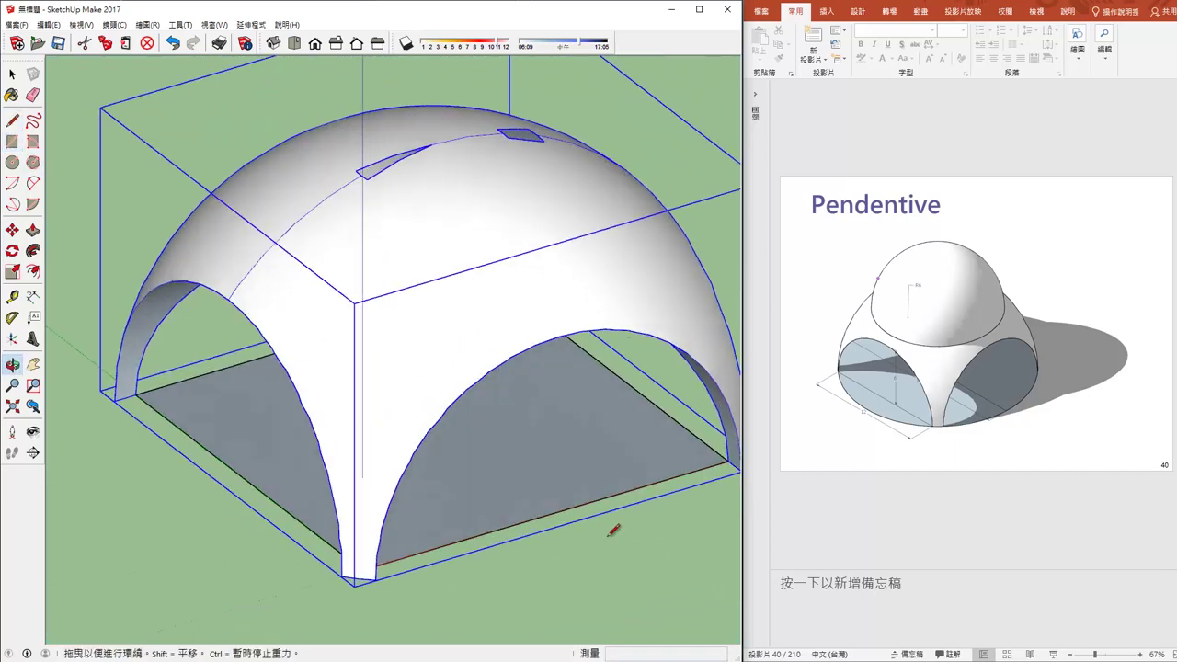
{"action": "left_click", "coordinate": [731, 453]}
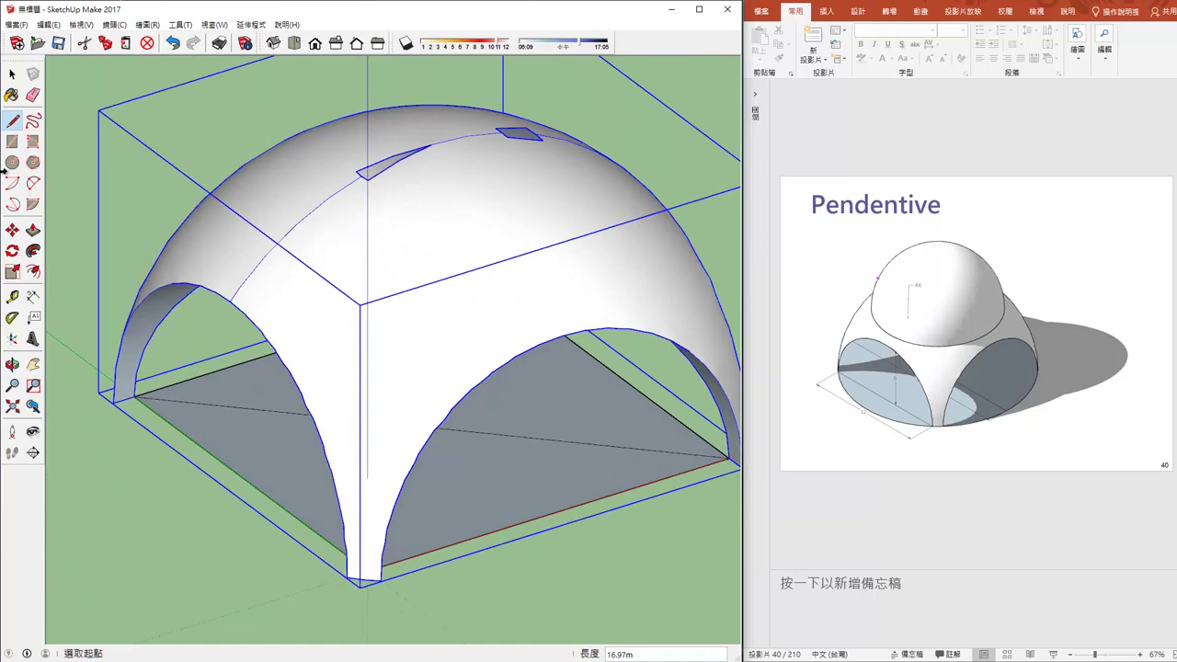
{"action": "middle_click_drag", "start_coordinate": [651, 512], "coordinate": [444, 438]}
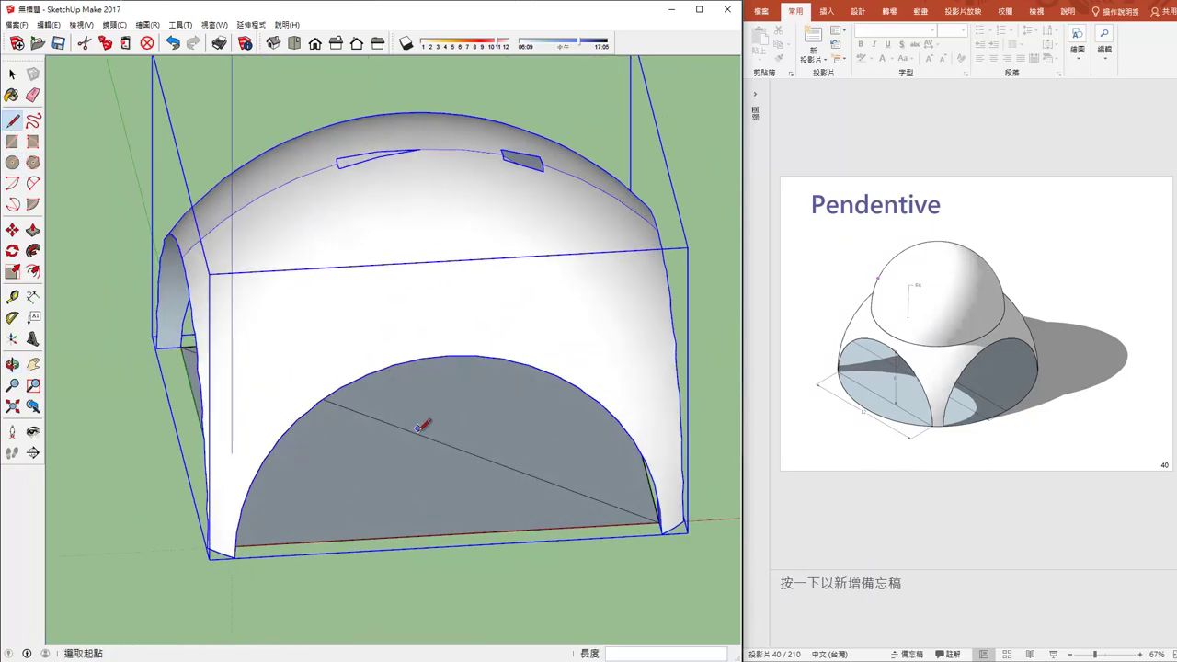
- Draw a radius-6 circle centred on the diagonal's midpoint, then erase the diagonal
{"action": "left_click", "coordinate": [12, 162]}
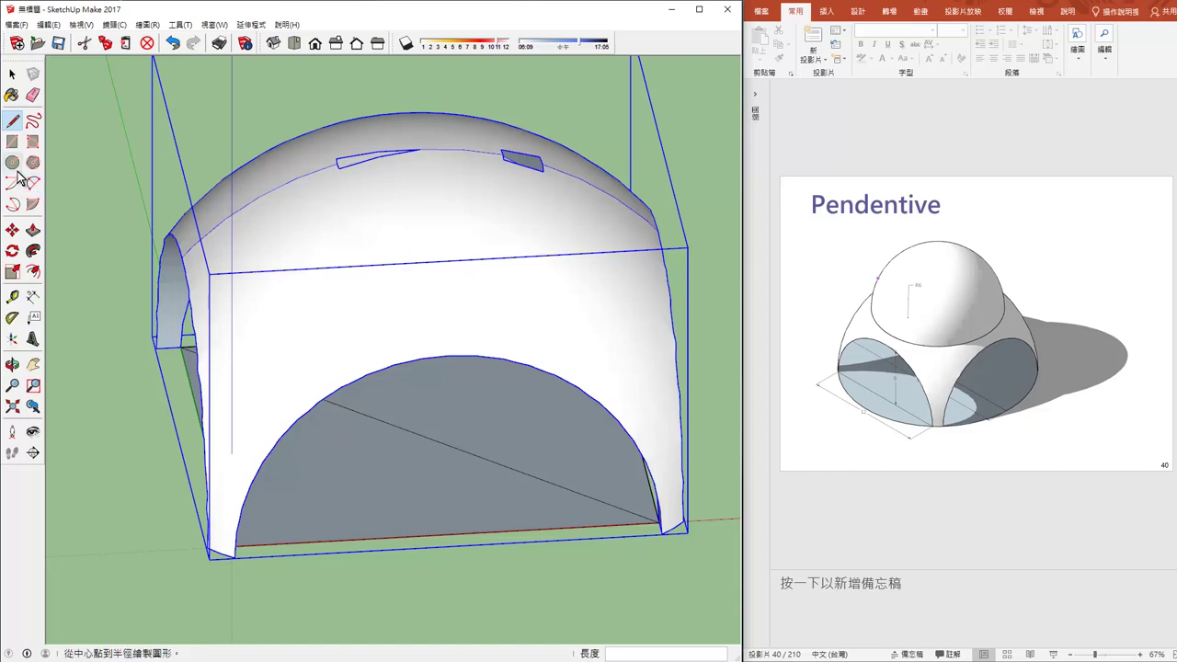
{"action": "left_click", "coordinate": [419, 434]}
{"action": "type", "text": "6"}
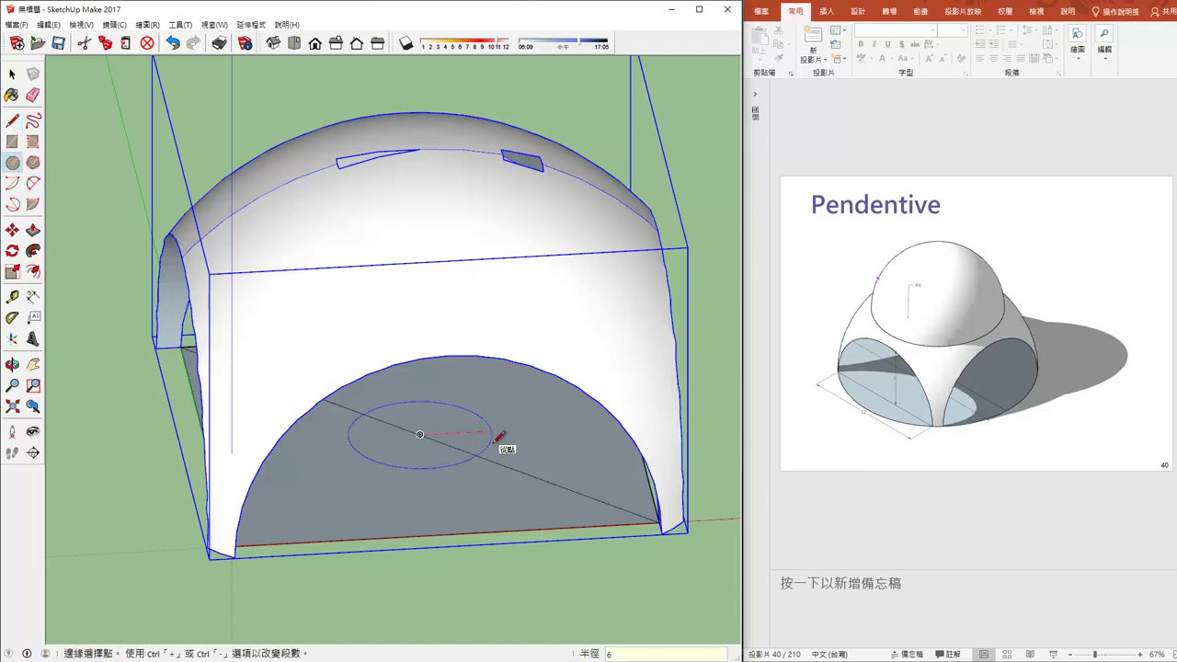
{"action": "key", "text": "Return"}
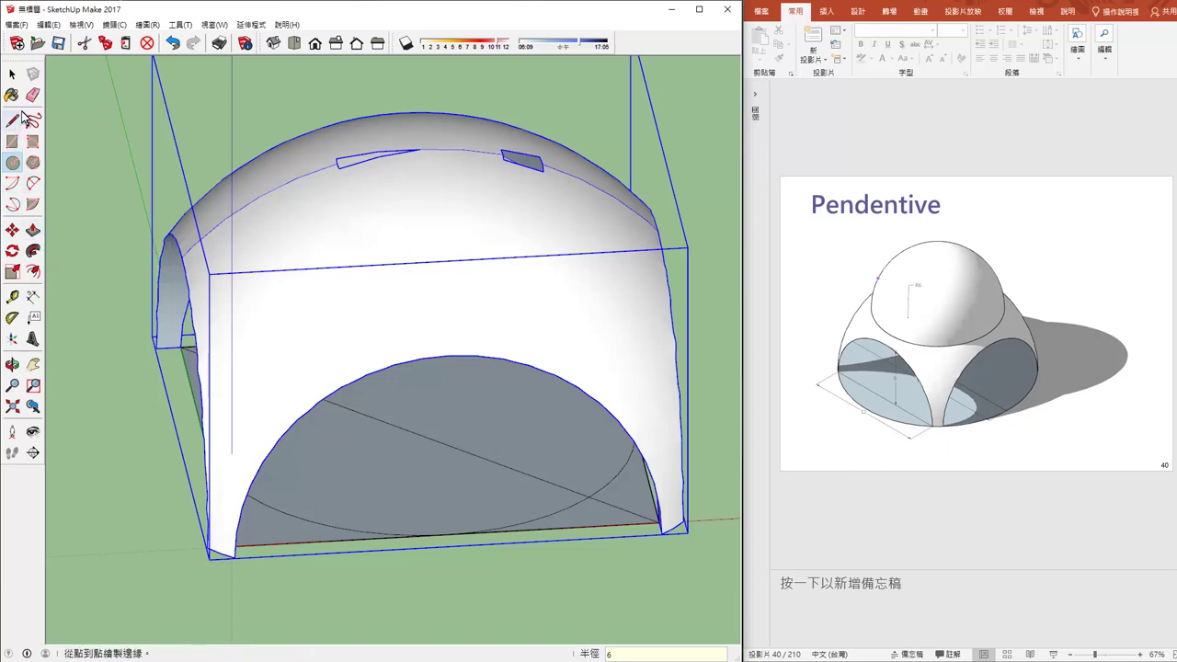
{"action": "left_click", "coordinate": [33, 95]}
{"action": "left_click", "coordinate": [427, 432]}
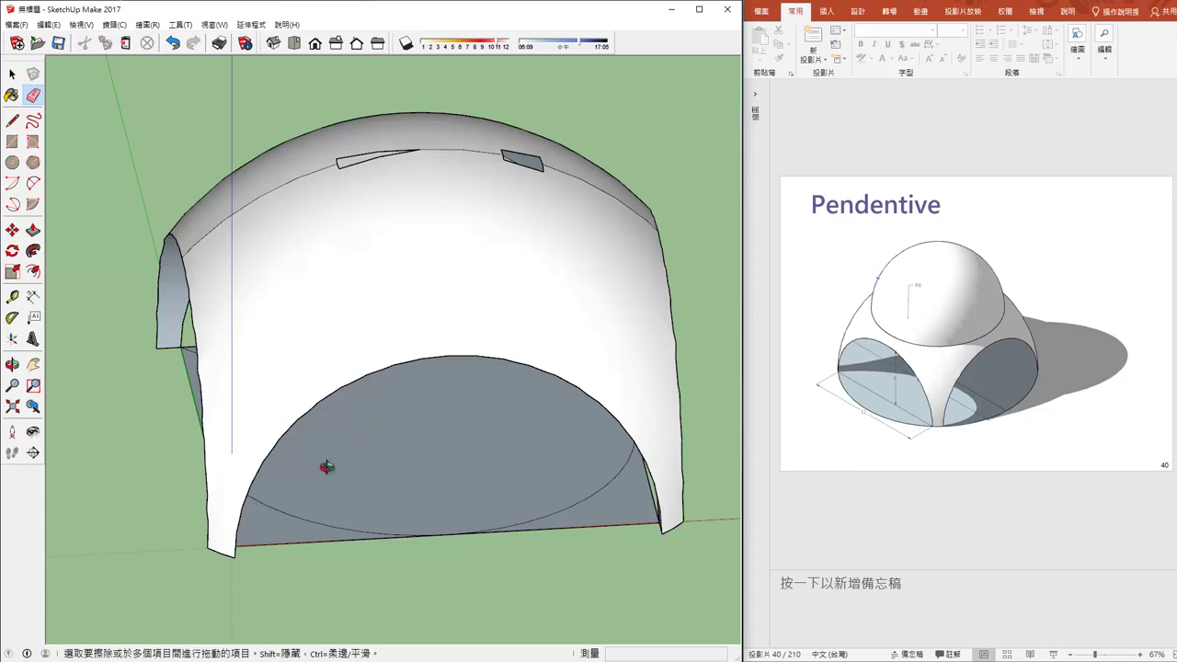
- Push/pull the floor circle up 12.35m into a cylinder rising through the vault
{"action": "middle_click_drag", "start_coordinate": [326, 468], "coordinate": [268, 408]}
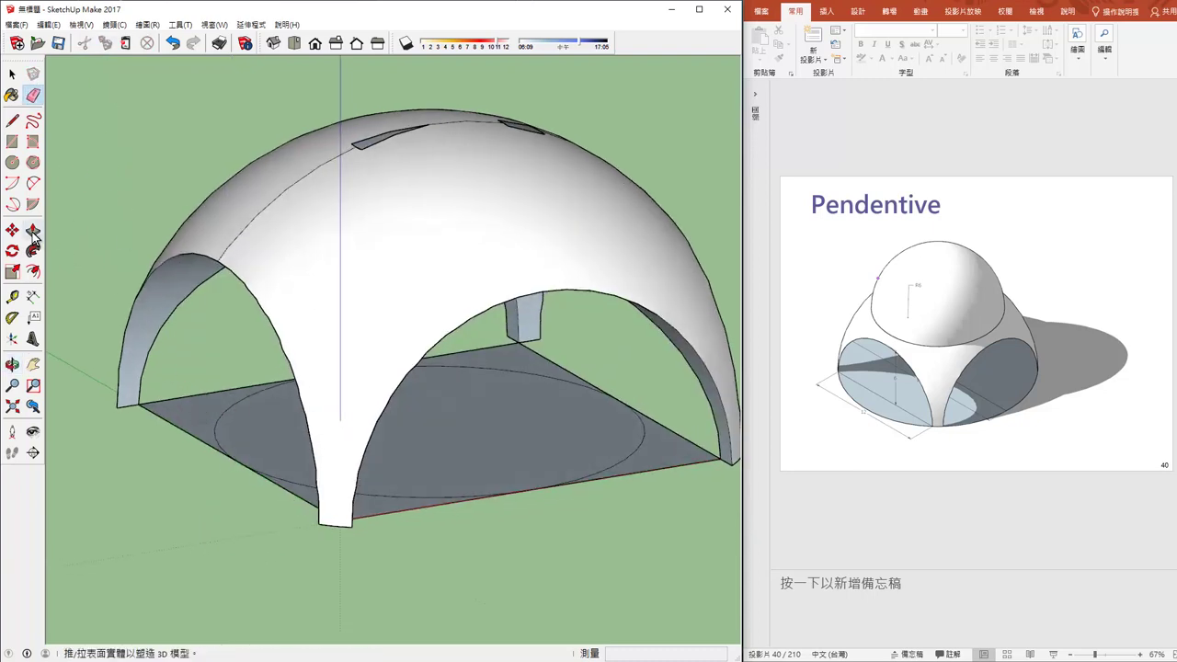
{"action": "left_click", "coordinate": [33, 230]}
{"action": "left_click", "coordinate": [420, 415]}
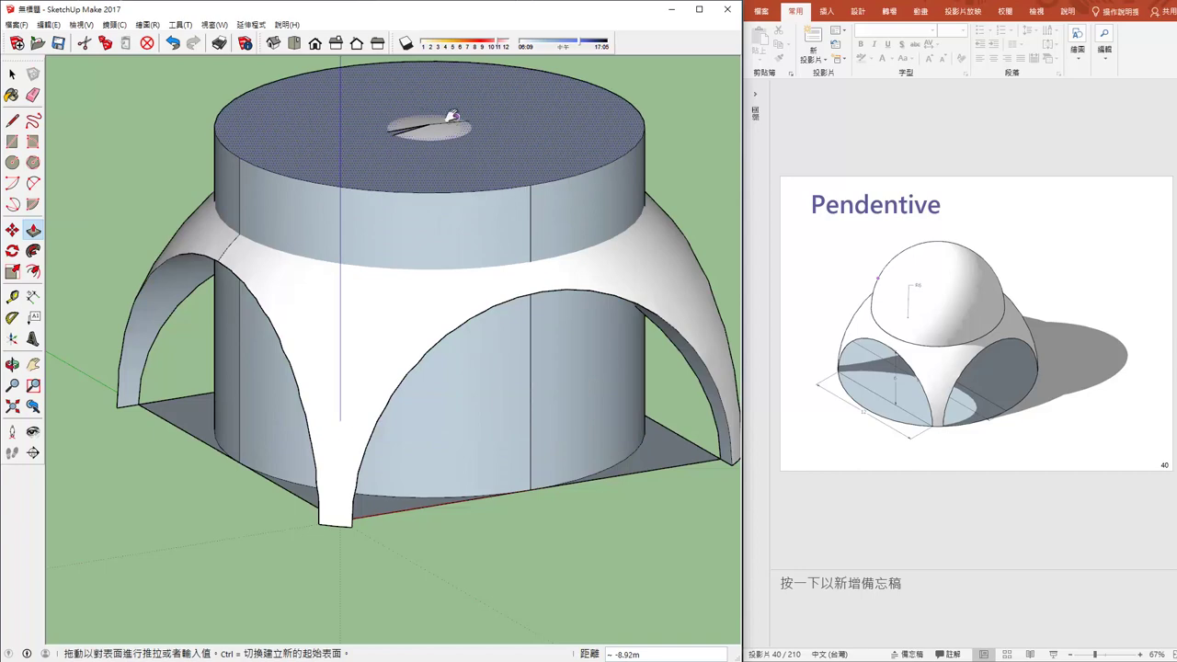
{"action": "scroll", "coordinate": [457, 160], "scroll_direction": "up", "scroll_amount": 3}
{"action": "left_click", "coordinate": [451, 207]}
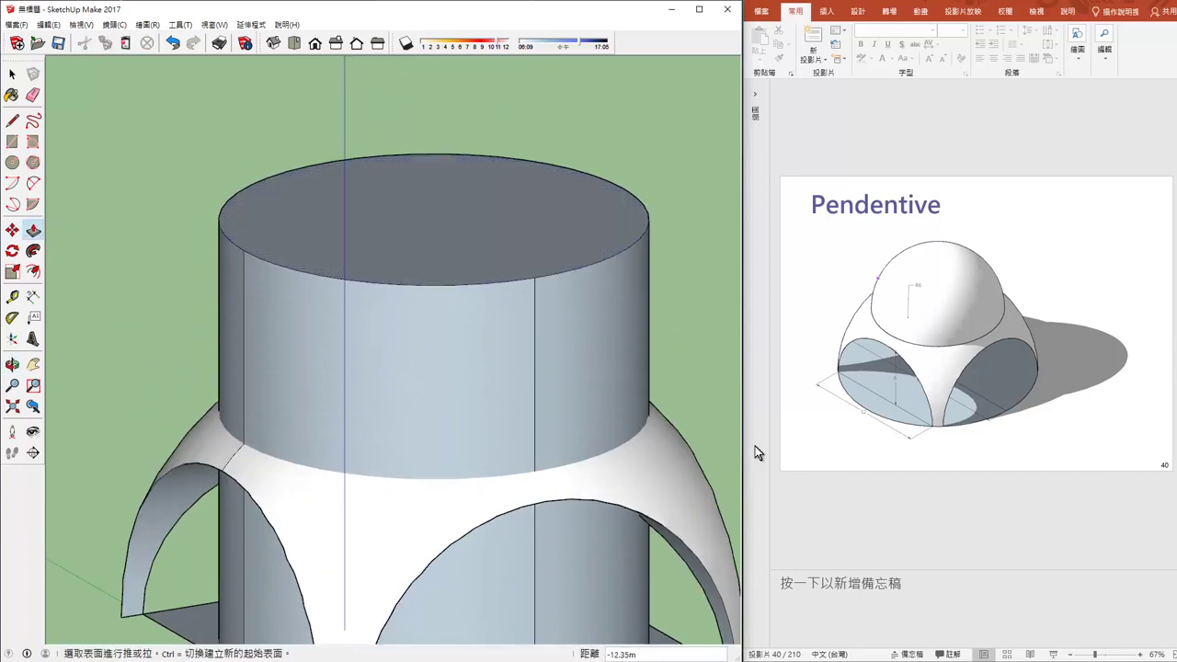
{"action": "scroll", "coordinate": [597, 419], "scroll_direction": "down", "scroll_amount": 2}
{"action": "mouse_move", "coordinate": [591, 429]}
{"action": "middle_mouse_down"}
{"action": "mouse_move", "coordinate": [466, 486]}
{"action": "mouse_move", "coordinate": [315, 386]}
{"action": "mouse_move", "coordinate": [480, 346]}
{"action": "middle_mouse_up"}
{"action": "left_click", "coordinate": [12, 73]}
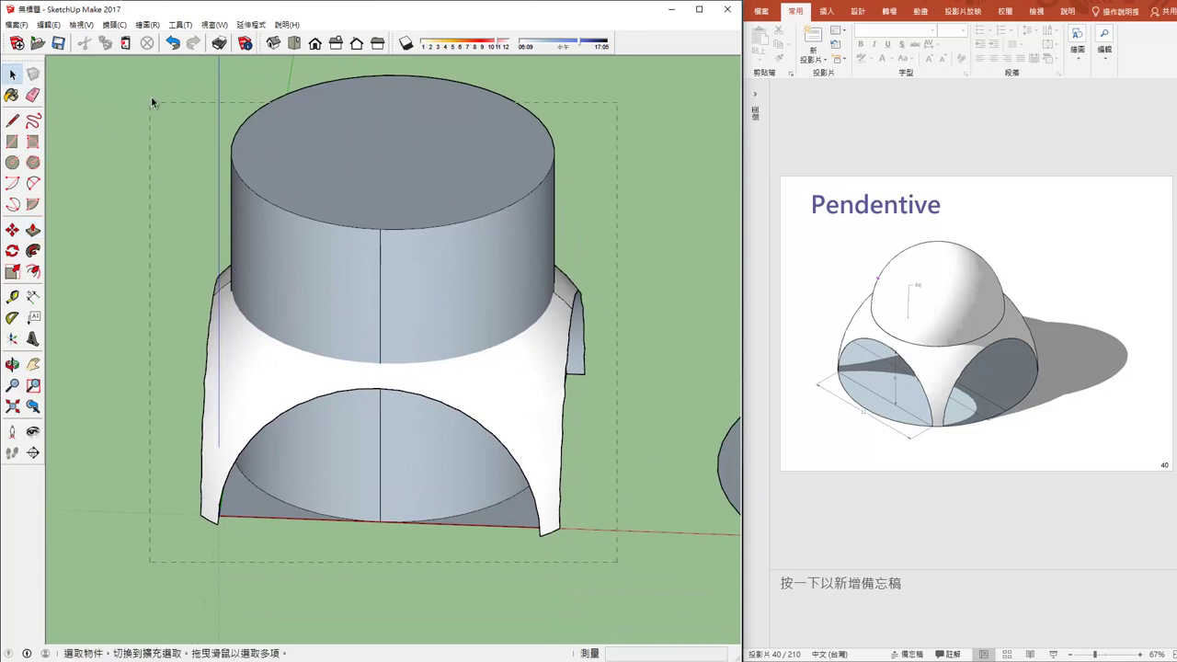
- Select the vault and cylinder together and intersect their faces
{"action": "left_click_drag", "start_coordinate": [152, 96], "coordinate": [151, 95]}
{"action": "right_click", "coordinate": [388, 189]}
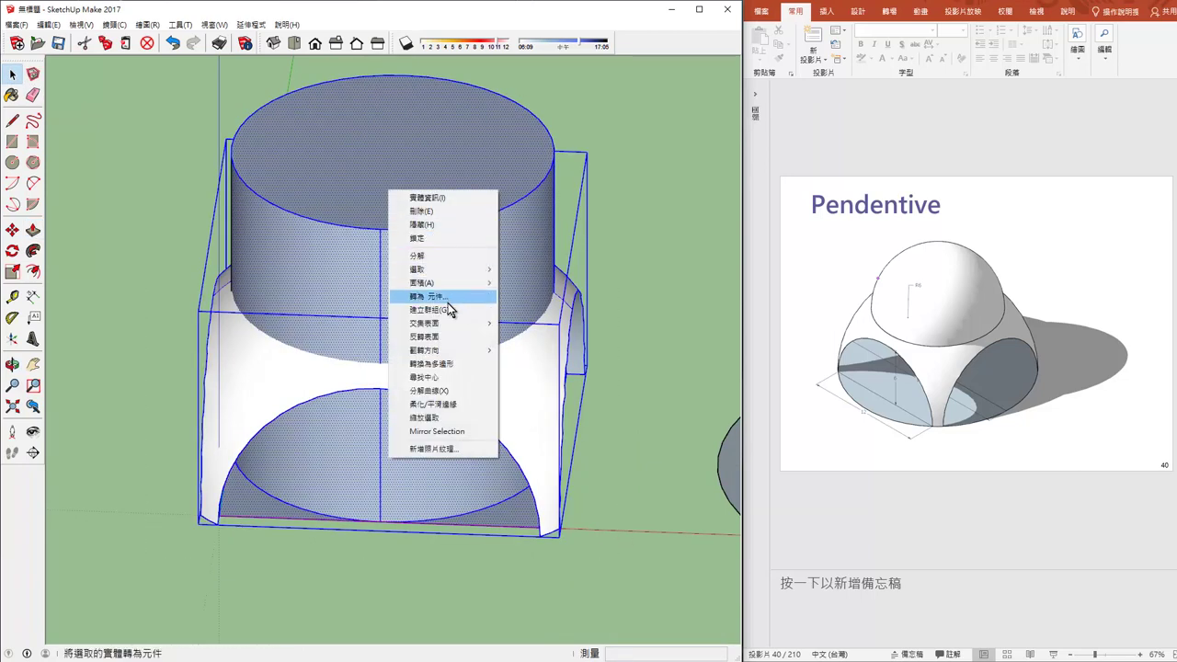
{"action": "mouse_move", "coordinate": [439, 323]}
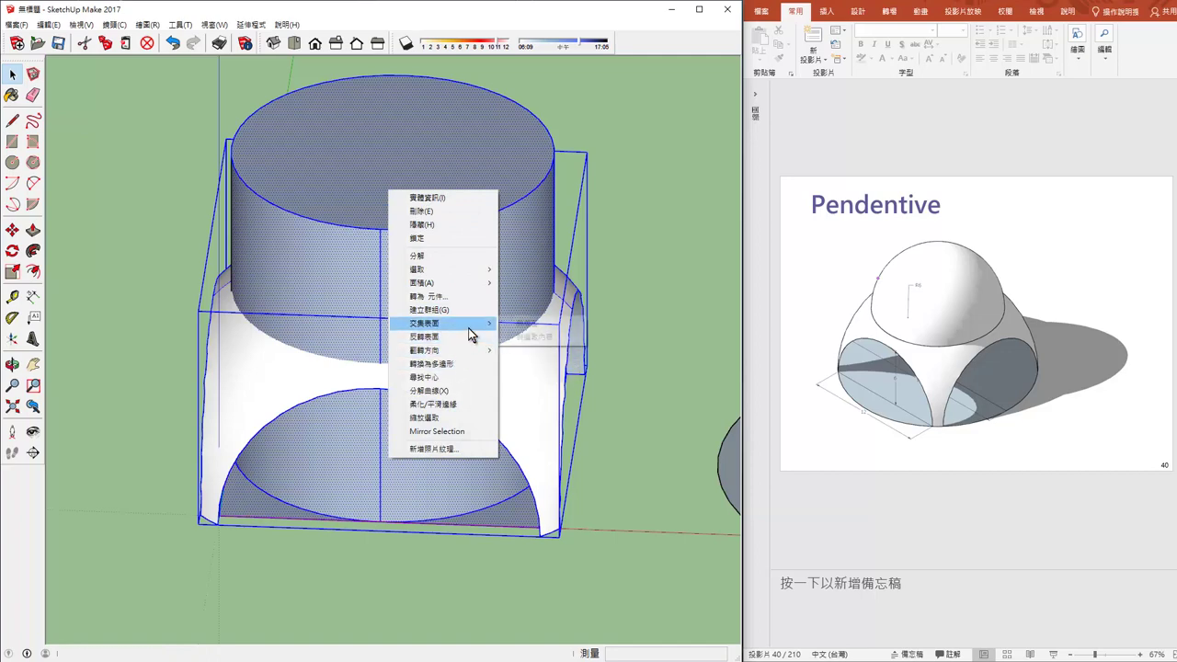
{"action": "left_click", "coordinate": [523, 321]}
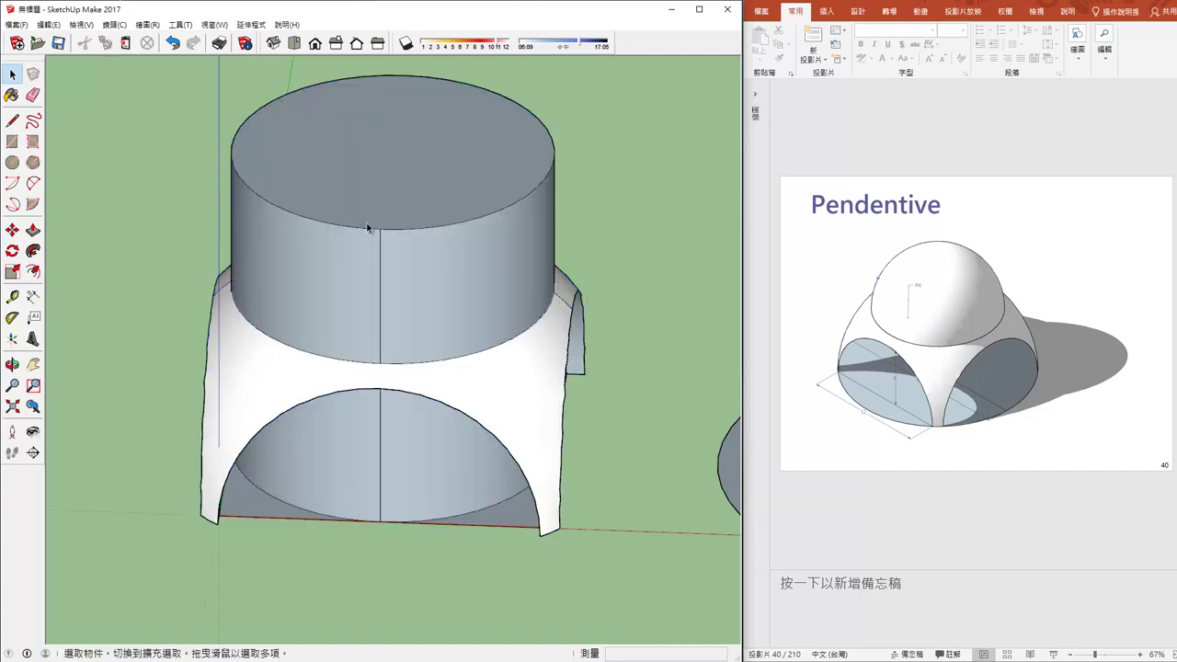
- In Front view, erase the cylinder's outline edges and delete the leftover vertical edges
{"action": "left_click", "coordinate": [377, 45]}
{"action": "key", "text": "e"}
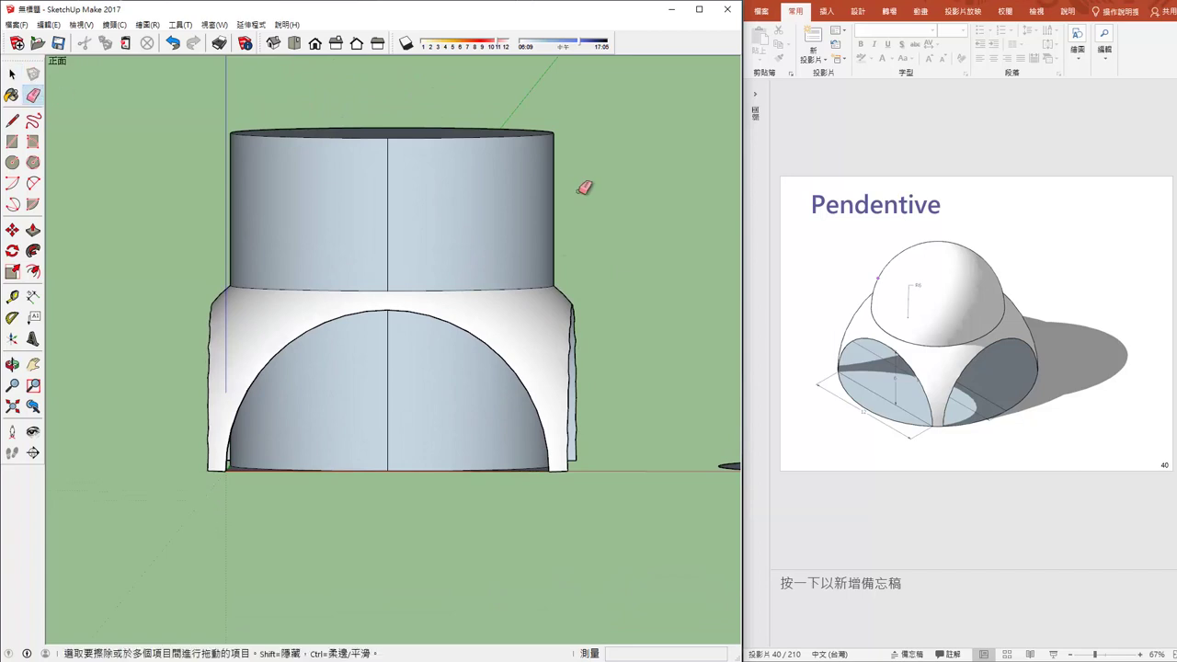
{"action": "left_click", "coordinate": [546, 120]}
{"action": "mouse_move", "coordinate": [525, 131]}
{"action": "left_mouse_down"}
{"action": "mouse_move", "coordinate": [231, 133]}
{"action": "mouse_move", "coordinate": [252, 148]}
{"action": "left_mouse_up"}
{"action": "key", "text": "space"}
{"action": "key", "text": "Delete"}
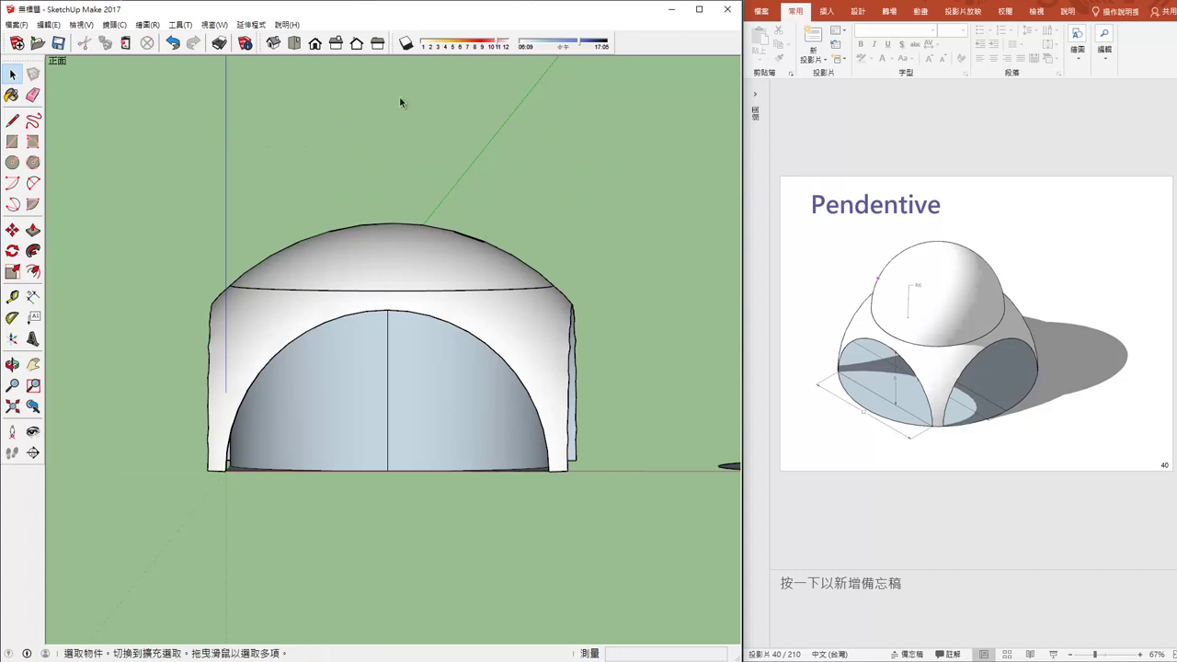
{"action": "left_click", "coordinate": [315, 43]}
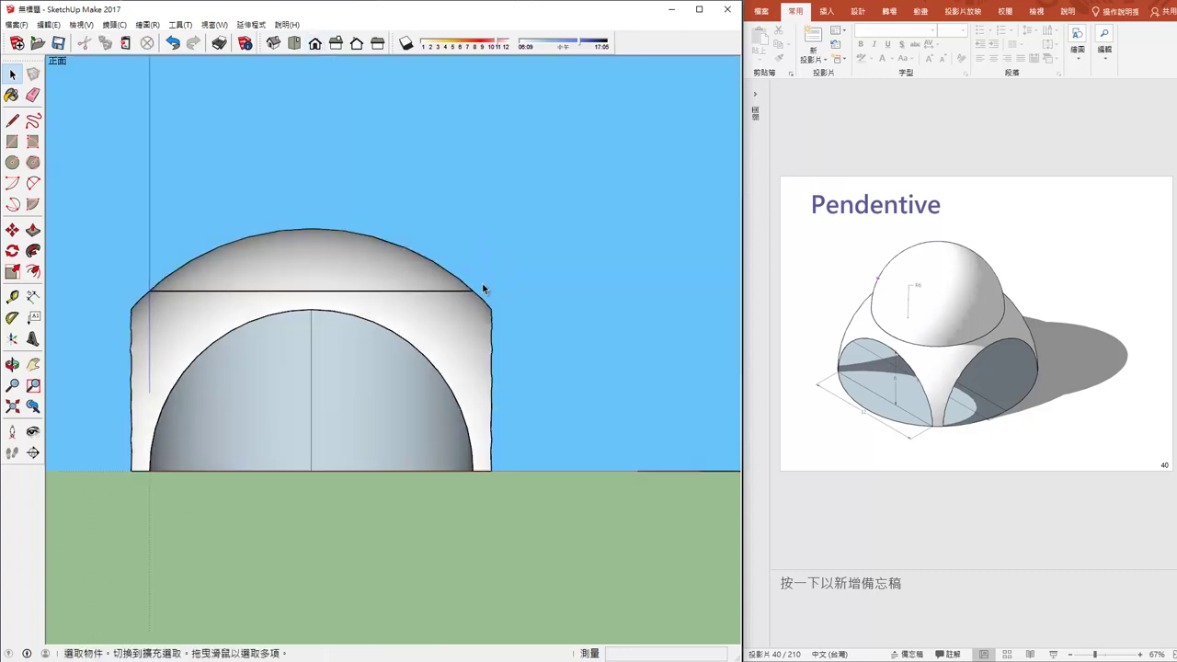
- Explode the dome group into loose geometry
{"action": "left_click_drag", "start_coordinate": [172, 200], "coordinate": [150, 194]}
{"action": "key", "text": "Delete"}
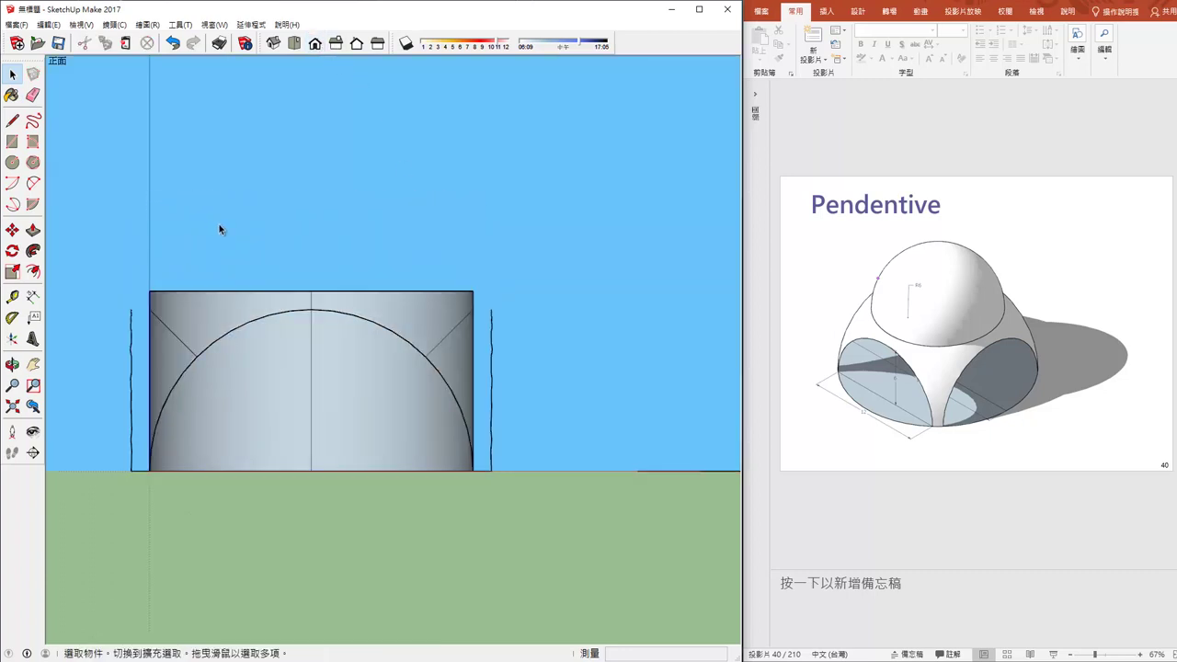
{"action": "mouse_move", "coordinate": [381, 296]}
{"action": "middle_mouse_down"}
{"action": "mouse_move", "coordinate": [386, 475]}
{"action": "mouse_move", "coordinate": [322, 287]}
{"action": "middle_mouse_up"}
{"action": "key", "text": "ctrl+z"}
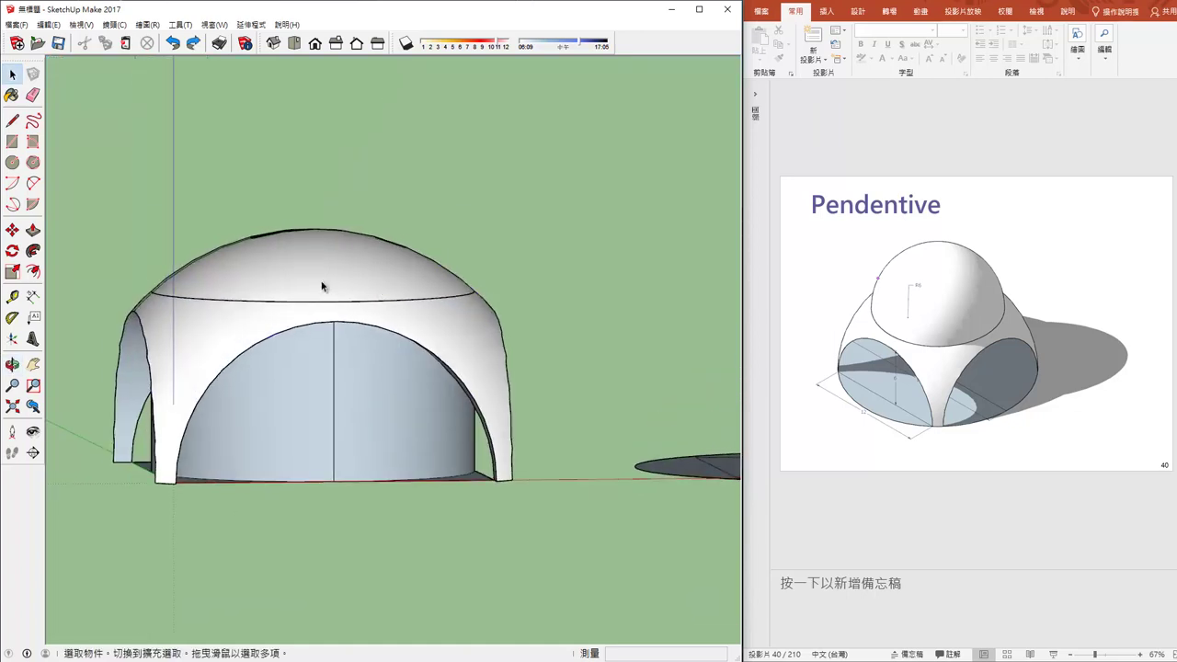
{"action": "right_click", "coordinate": [322, 286]}
{"action": "left_click", "coordinate": [364, 358]}
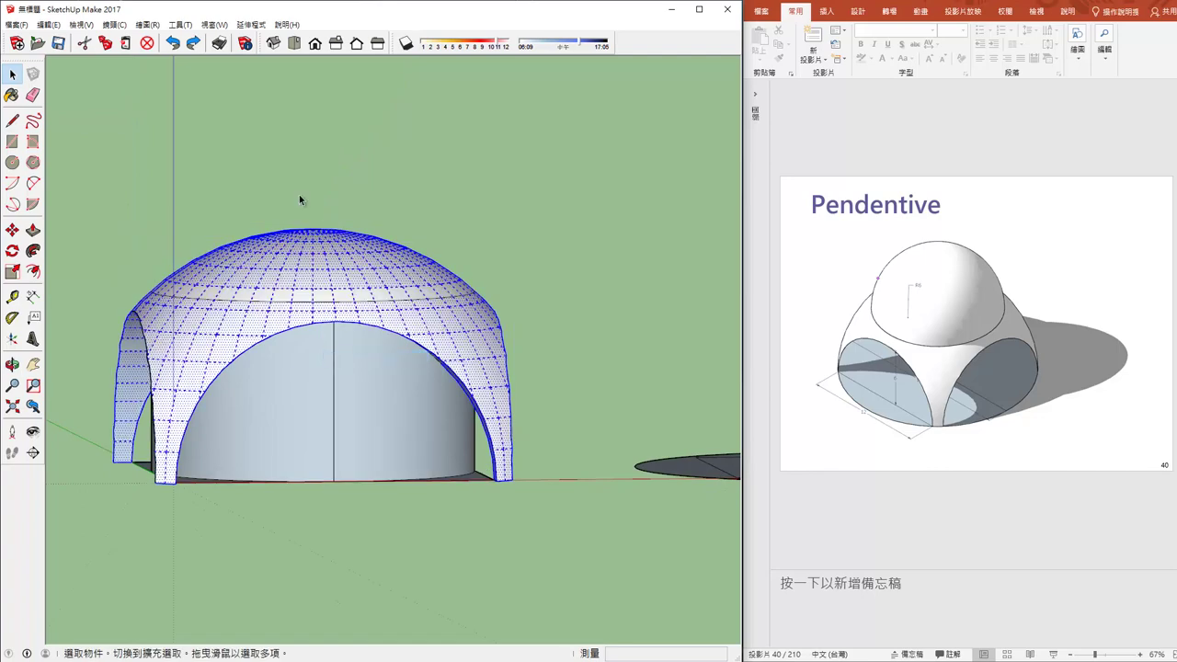
- From the front view, select the whole dome cap and delete it
{"action": "left_click", "coordinate": [315, 46]}
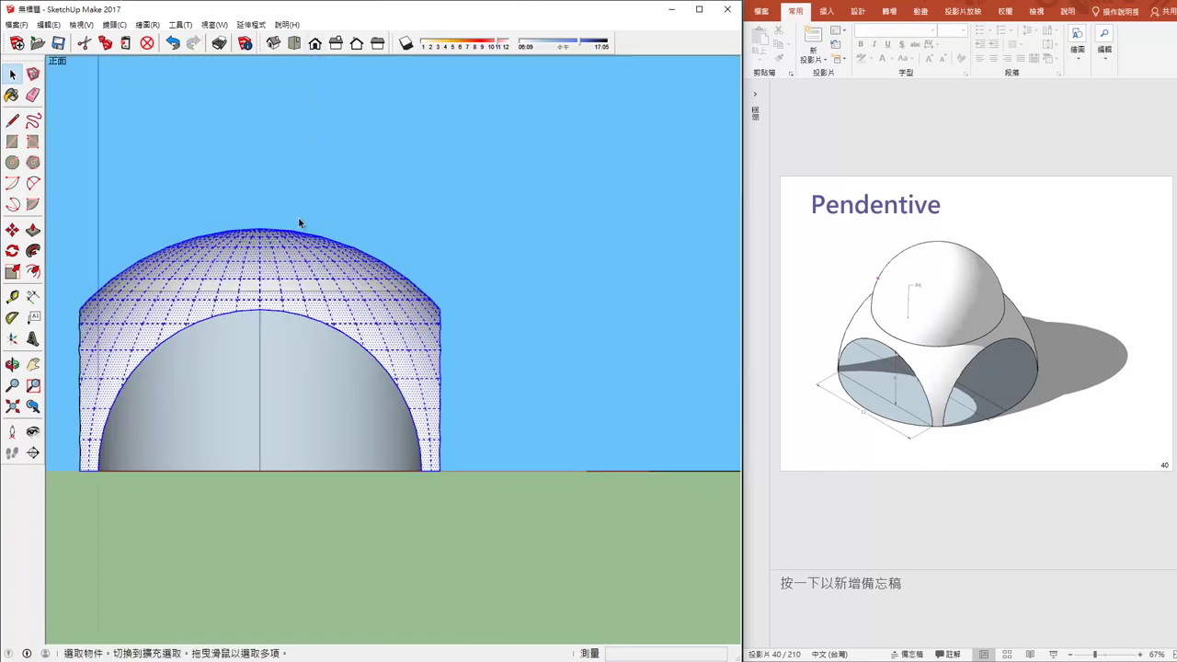
{"action": "middle_click_drag", "start_coordinate": [310, 320], "coordinate": [448, 334], "text": "shift"}
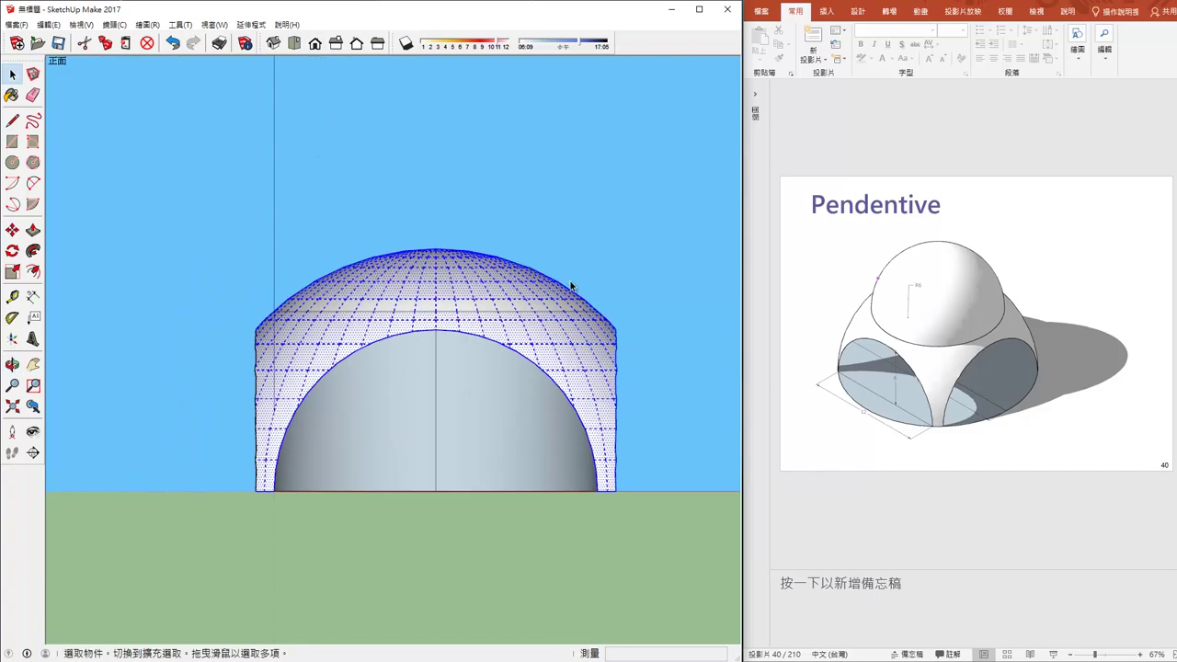
{"action": "left_click", "coordinate": [621, 305]}
{"action": "left_click", "coordinate": [488, 300]}
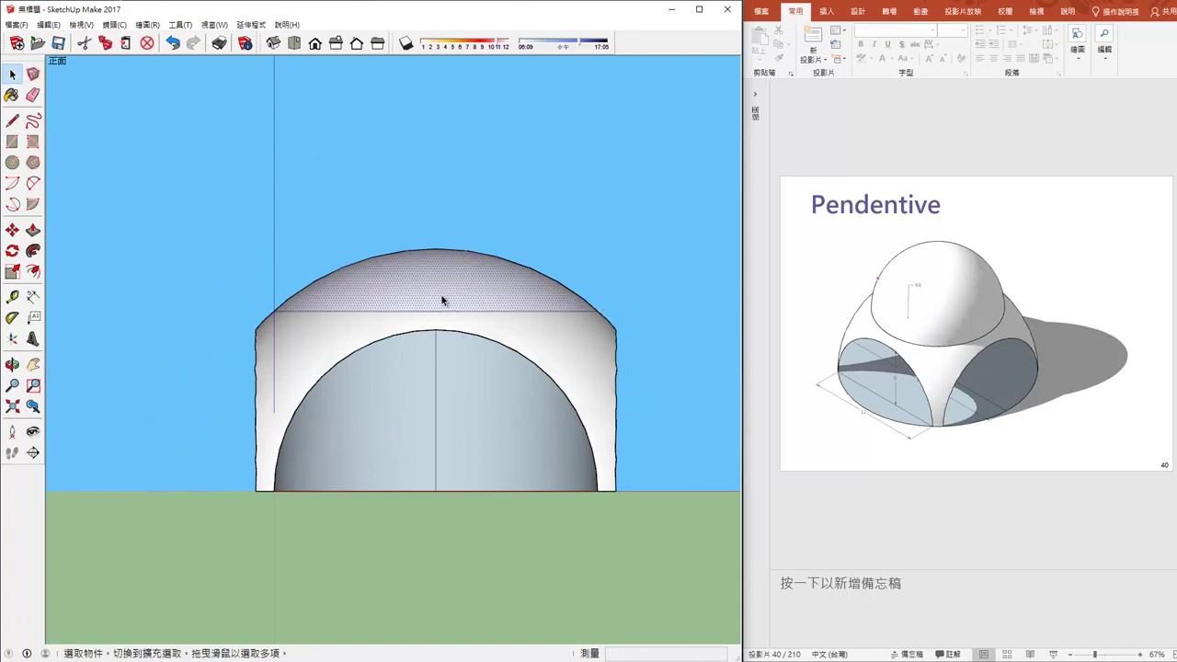
{"action": "left_click", "coordinate": [539, 282]}
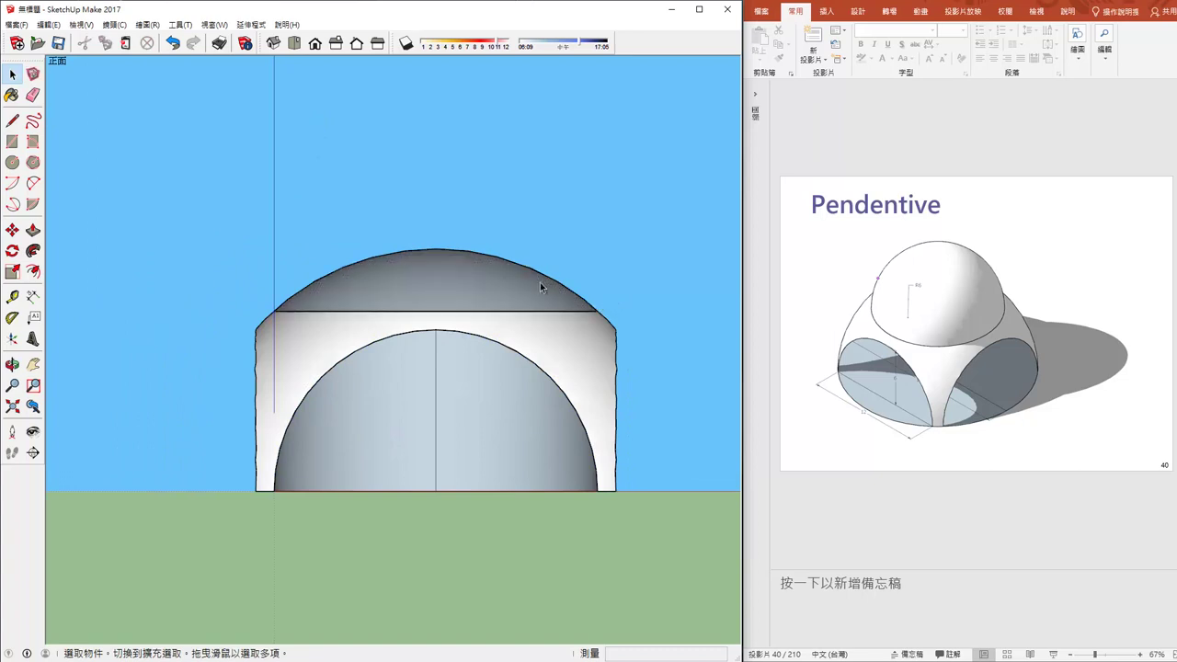
{"action": "left_click", "coordinate": [481, 281]}
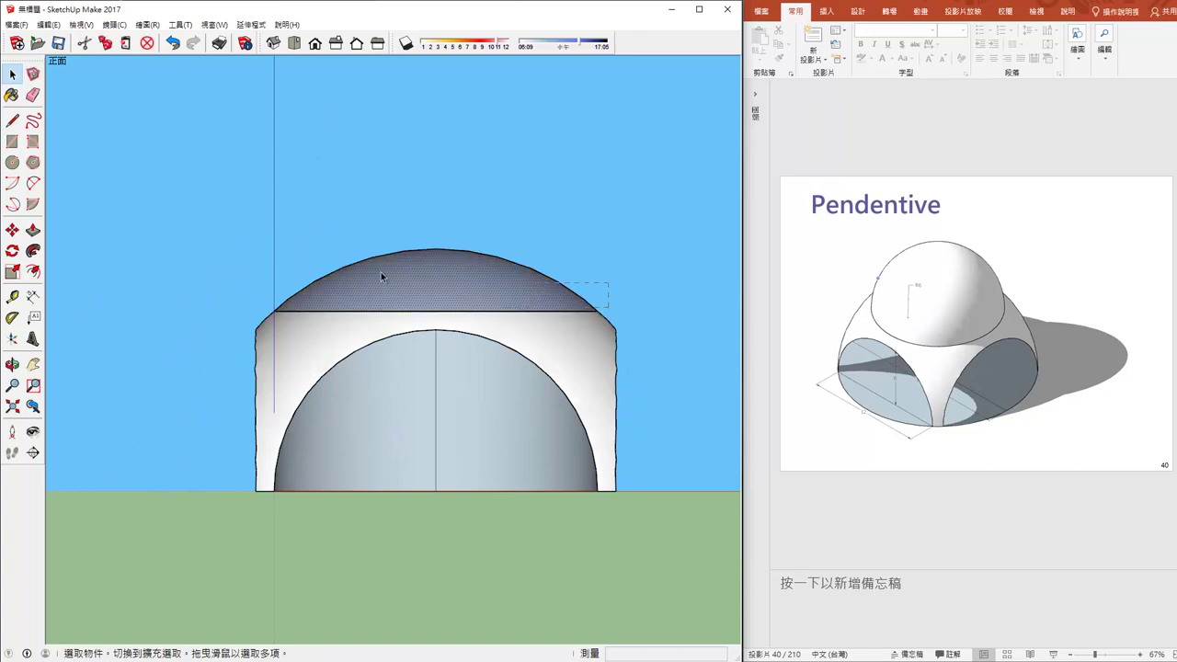
{"action": "left_click_drag", "start_coordinate": [380, 272], "coordinate": [247, 251]}
{"action": "key", "text": "Delete"}
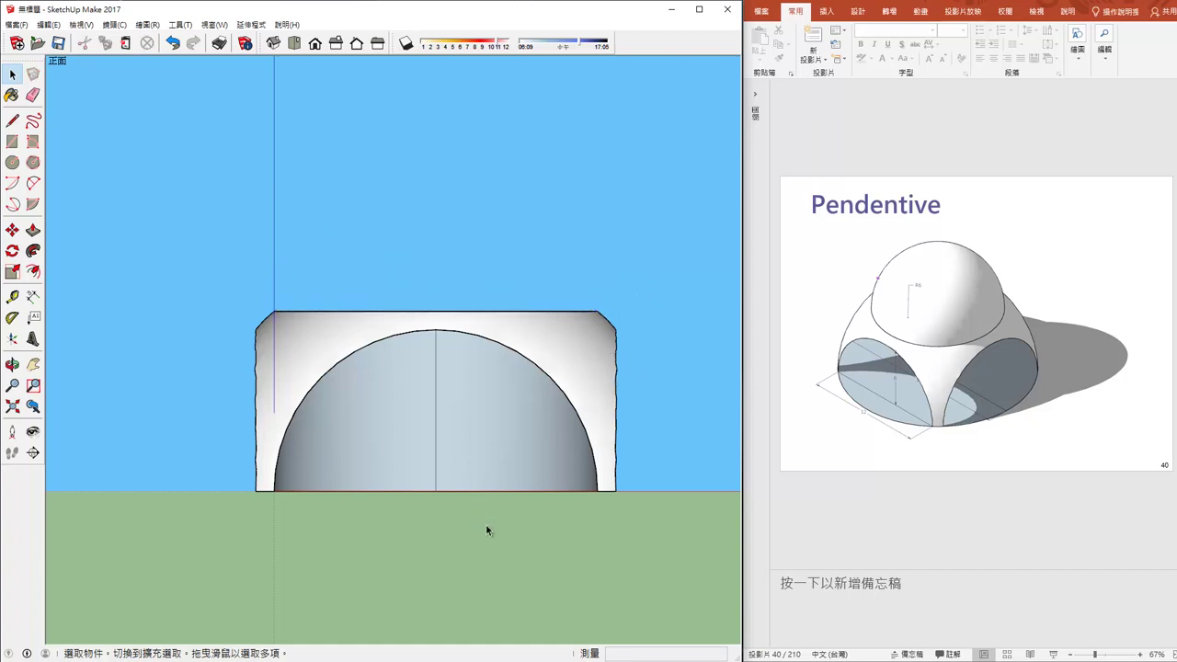
- Delete the inner curved face and its centre line
{"action": "left_click_drag", "start_coordinate": [388, 452], "coordinate": [388, 448]}
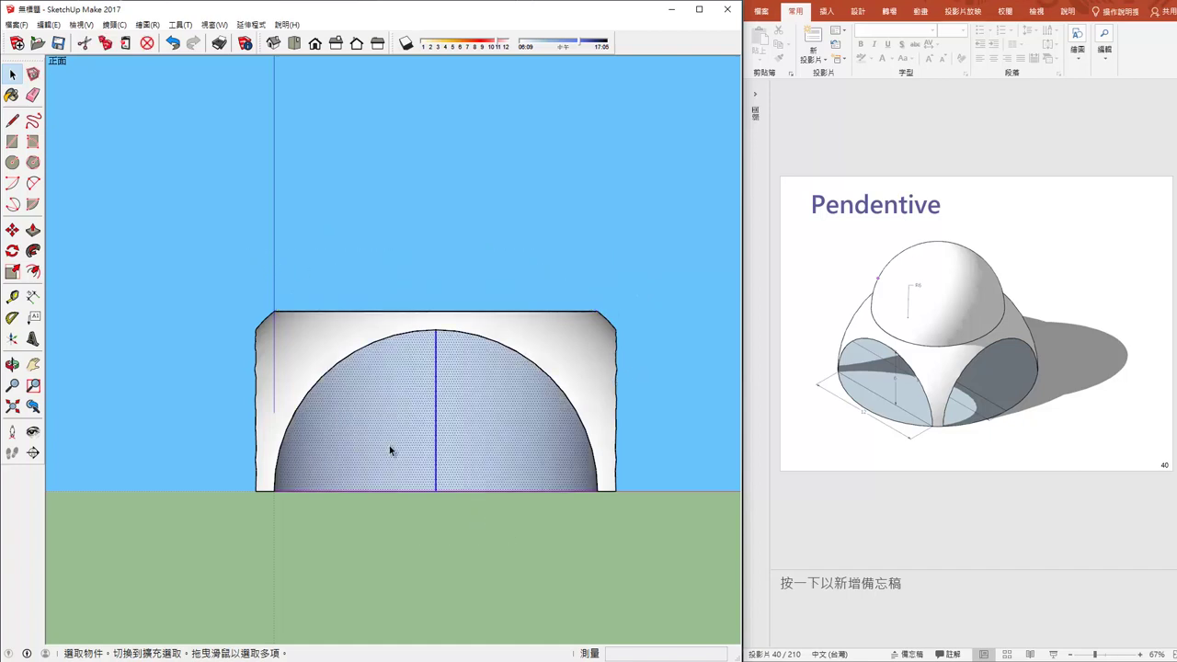
{"action": "key", "text": "Delete"}
{"action": "mouse_move", "coordinate": [543, 477]}
{"action": "middle_mouse_down"}
{"action": "mouse_move", "coordinate": [289, 479]}
{"action": "mouse_move", "coordinate": [402, 481]}
{"action": "mouse_move", "coordinate": [491, 446]}
{"action": "mouse_move", "coordinate": [536, 486]}
{"action": "mouse_move", "coordinate": [522, 514]}
{"action": "mouse_move", "coordinate": [525, 337]}
{"action": "mouse_move", "coordinate": [472, 407]}
{"action": "mouse_move", "coordinate": [471, 259]}
{"action": "mouse_move", "coordinate": [473, 302]}
{"action": "mouse_move", "coordinate": [442, 399]}
{"action": "mouse_move", "coordinate": [525, 462]}
{"action": "mouse_move", "coordinate": [401, 384]}
{"action": "mouse_move", "coordinate": [494, 318]}
{"action": "mouse_move", "coordinate": [488, 307]}
{"action": "mouse_move", "coordinate": [426, 267]}
{"action": "mouse_move", "coordinate": [390, 263]}
{"action": "mouse_move", "coordinate": [399, 367]}
{"action": "mouse_move", "coordinate": [344, 325]}
{"action": "mouse_move", "coordinate": [381, 307]}
{"action": "middle_mouse_up"}
- Delete the central face and wedge faces inside the top circle
{"action": "left_click", "coordinate": [391, 303]}
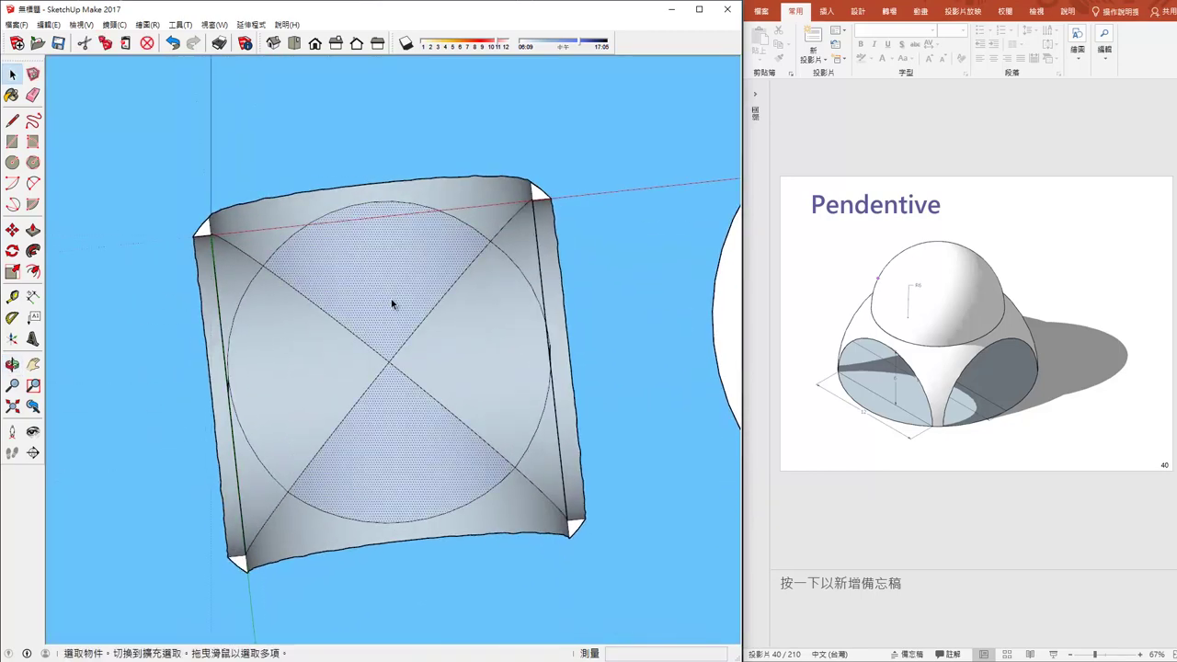
{"action": "key", "text": "Delete"}
{"action": "left_click", "coordinate": [317, 382]}
{"action": "key", "text": "Delete"}
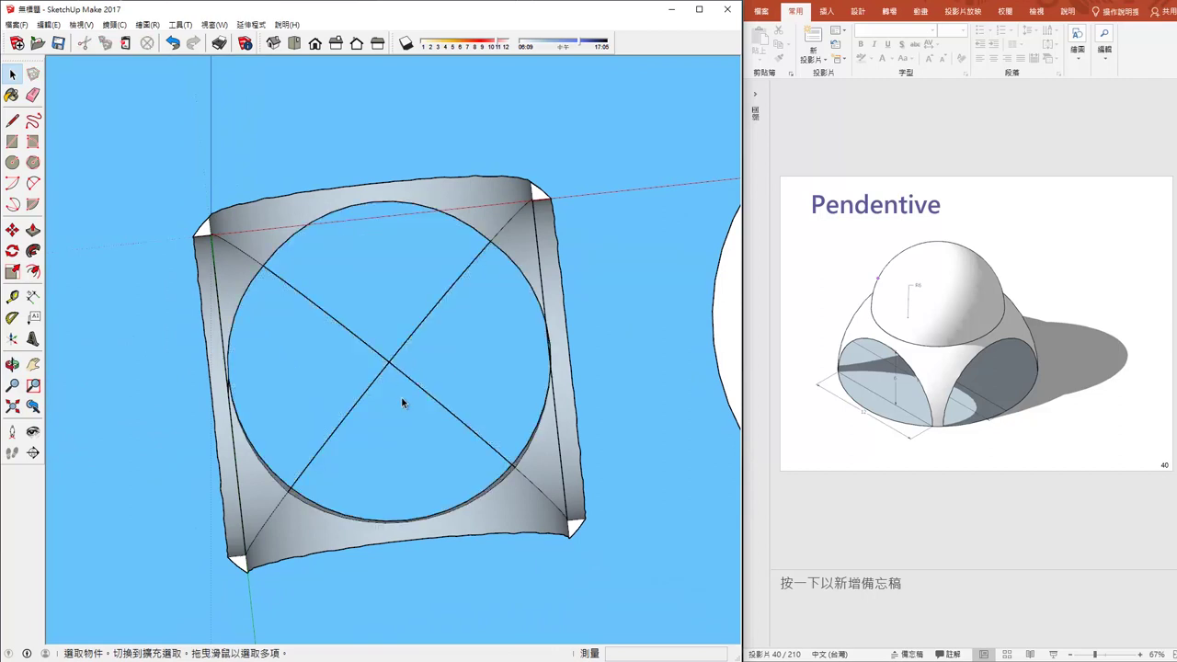
- Delete the middle and lower-right segments of the crossing diagonals
{"action": "left_click_drag", "start_coordinate": [401, 396], "coordinate": [350, 335]}
{"action": "key", "text": "Delete"}
{"action": "left_click", "coordinate": [476, 436]}
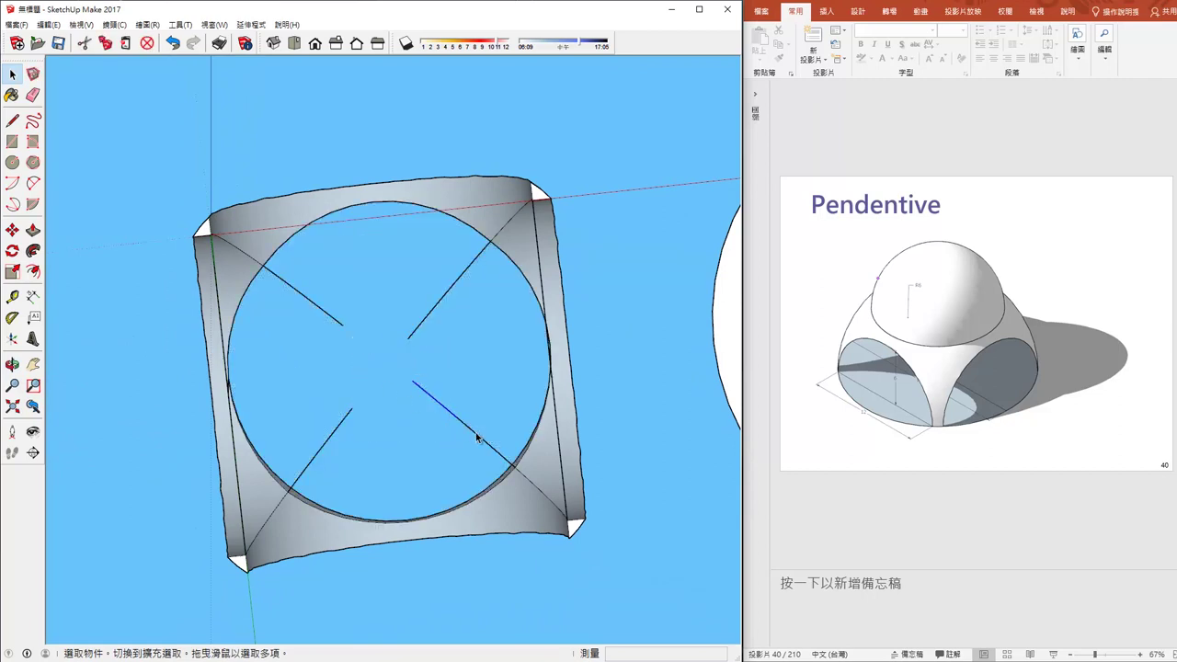
{"action": "key", "text": "Delete"}
{"action": "left_click", "coordinate": [497, 452]}
{"action": "key", "text": "Delete"}
{"action": "left_click", "coordinate": [469, 427]}
{"action": "key", "text": "Delete"}
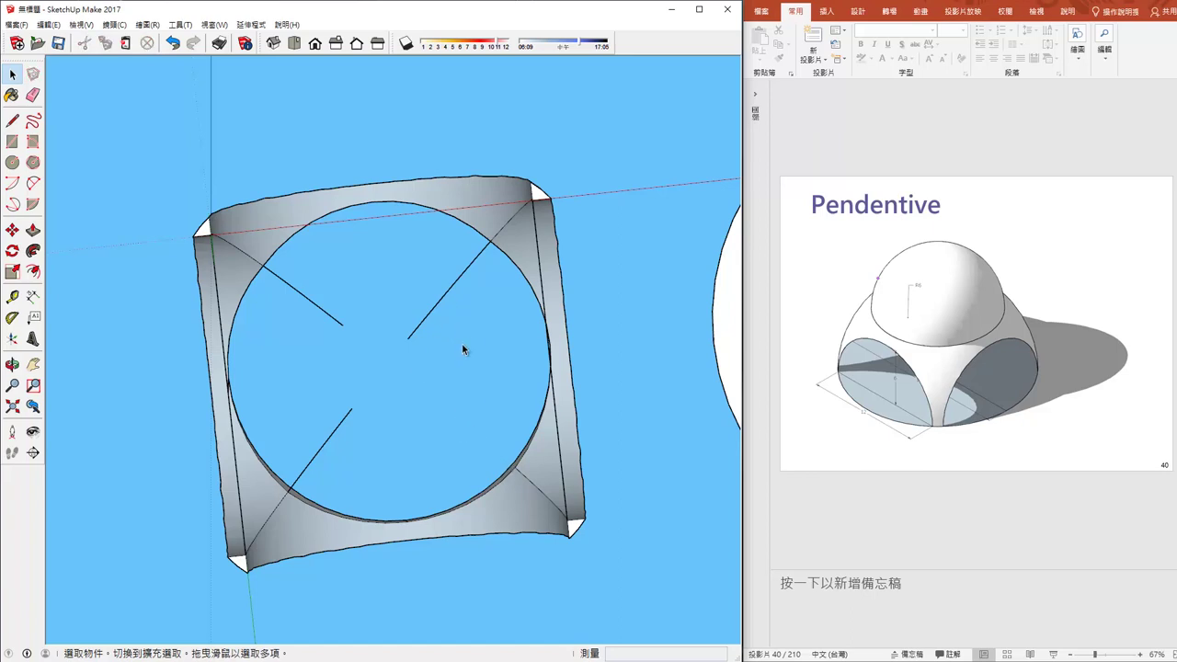
- Delete the upper-right diagonal, its leftover stub, and the last diagonal piece
{"action": "key", "text": "Delete"}
{"action": "left_click", "coordinate": [486, 249]}
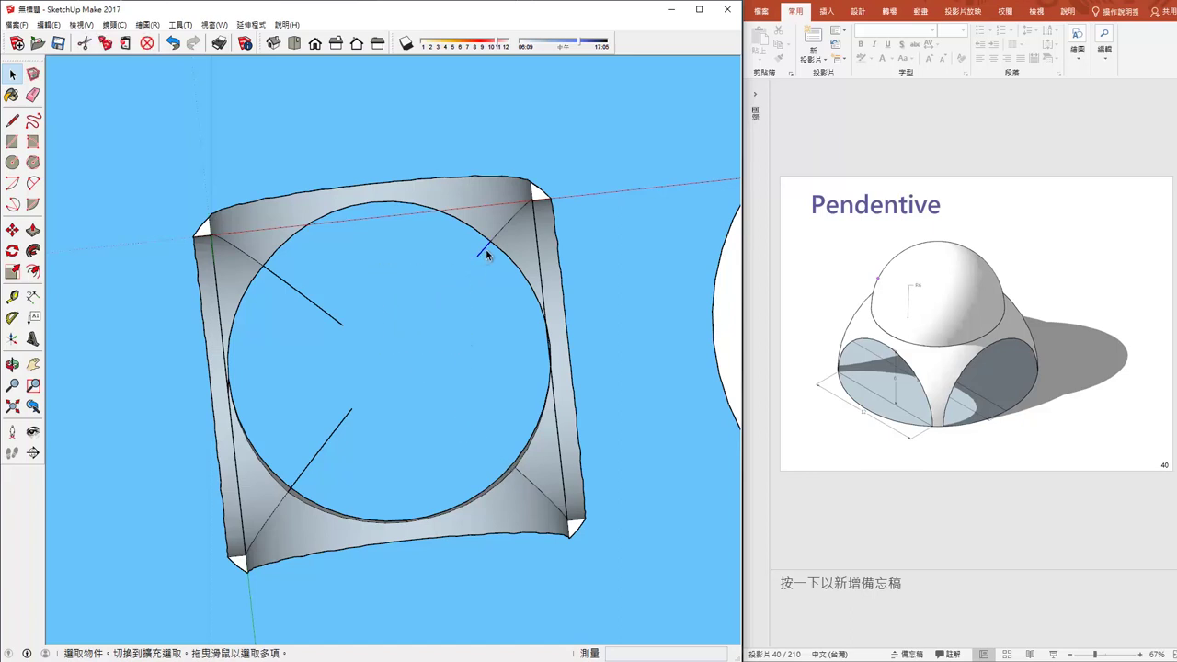
{"action": "key", "text": "Delete"}
{"action": "left_click", "coordinate": [312, 464]}
{"action": "key", "text": "Delete"}
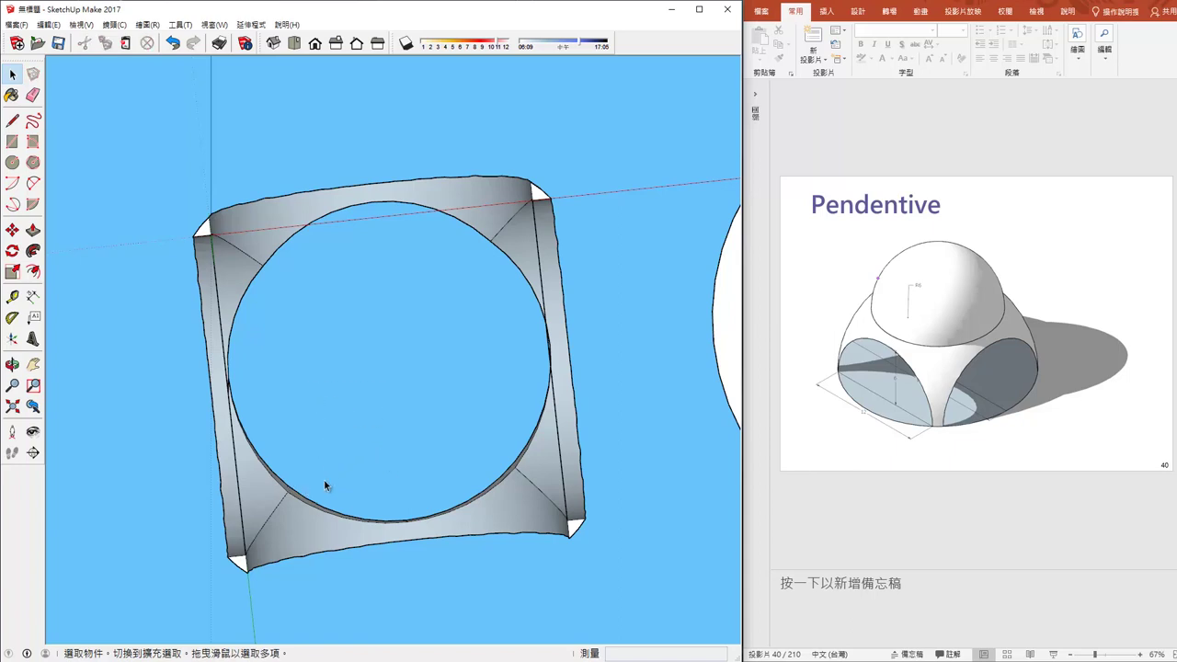
{"action": "mouse_move", "coordinate": [324, 485]}
{"action": "middle_mouse_down"}
{"action": "mouse_move", "coordinate": [358, 397]}
{"action": "mouse_move", "coordinate": [389, 459]}
{"action": "mouse_move", "coordinate": [430, 415]}
{"action": "mouse_move", "coordinate": [414, 394]}
{"action": "mouse_move", "coordinate": [354, 524]}
{"action": "mouse_move", "coordinate": [468, 436]}
{"action": "mouse_move", "coordinate": [465, 451]}
{"action": "mouse_move", "coordinate": [394, 465]}
{"action": "mouse_move", "coordinate": [210, 433]}
{"action": "mouse_move", "coordinate": [486, 439]}
{"action": "mouse_move", "coordinate": [279, 420]}
{"action": "middle_mouse_up"}
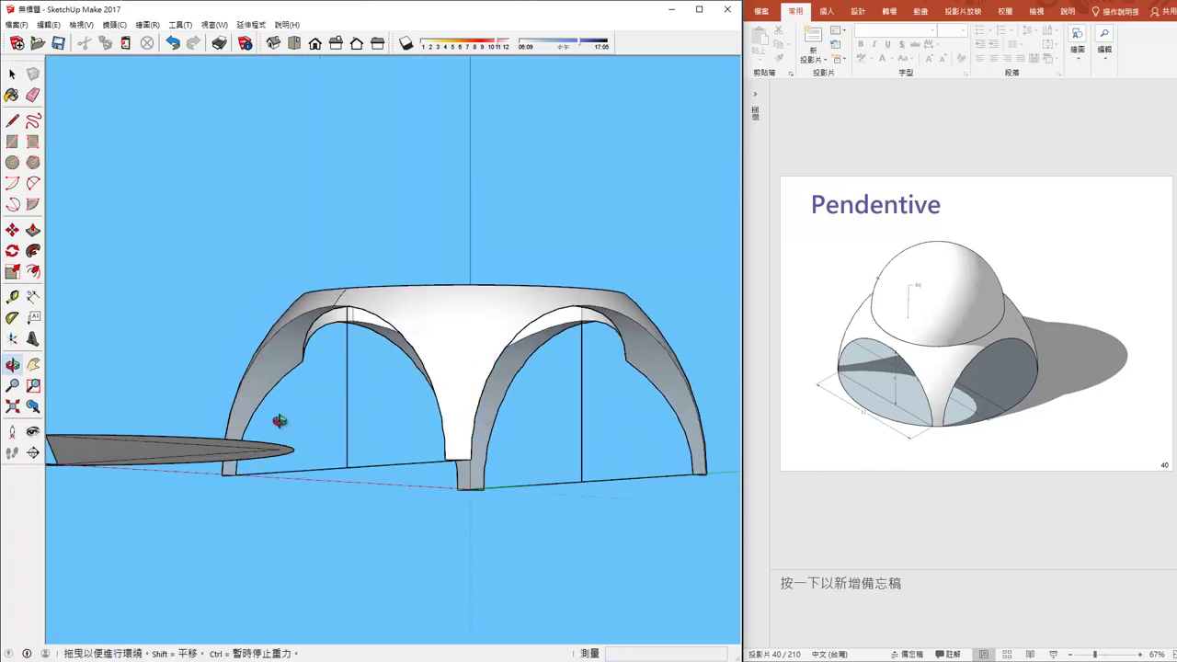
{"action": "scroll", "coordinate": [433, 429], "scroll_direction": "up", "scroll_amount": 1}
{"action": "scroll", "coordinate": [434, 430], "scroll_direction": "up", "scroll_amount": 1}
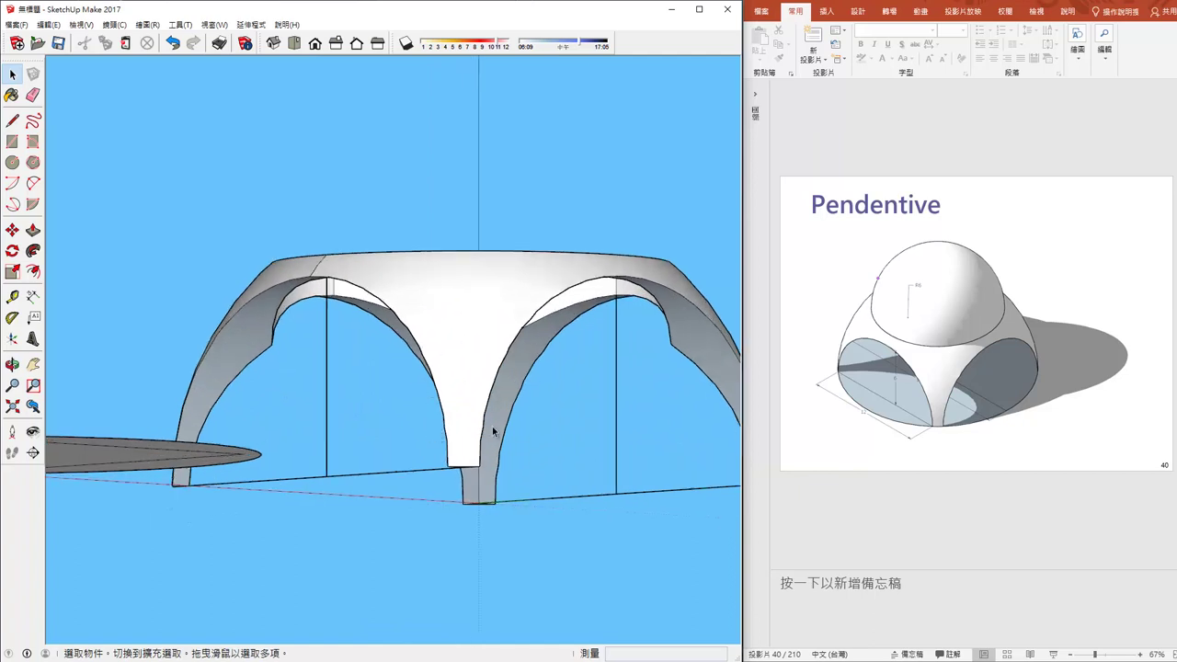
{"action": "mouse_move", "coordinate": [492, 426]}
{"action": "middle_mouse_down"}
{"action": "mouse_move", "coordinate": [269, 457]}
{"action": "mouse_move", "coordinate": [525, 414]}
{"action": "mouse_move", "coordinate": [357, 469]}
{"action": "middle_mouse_up"}
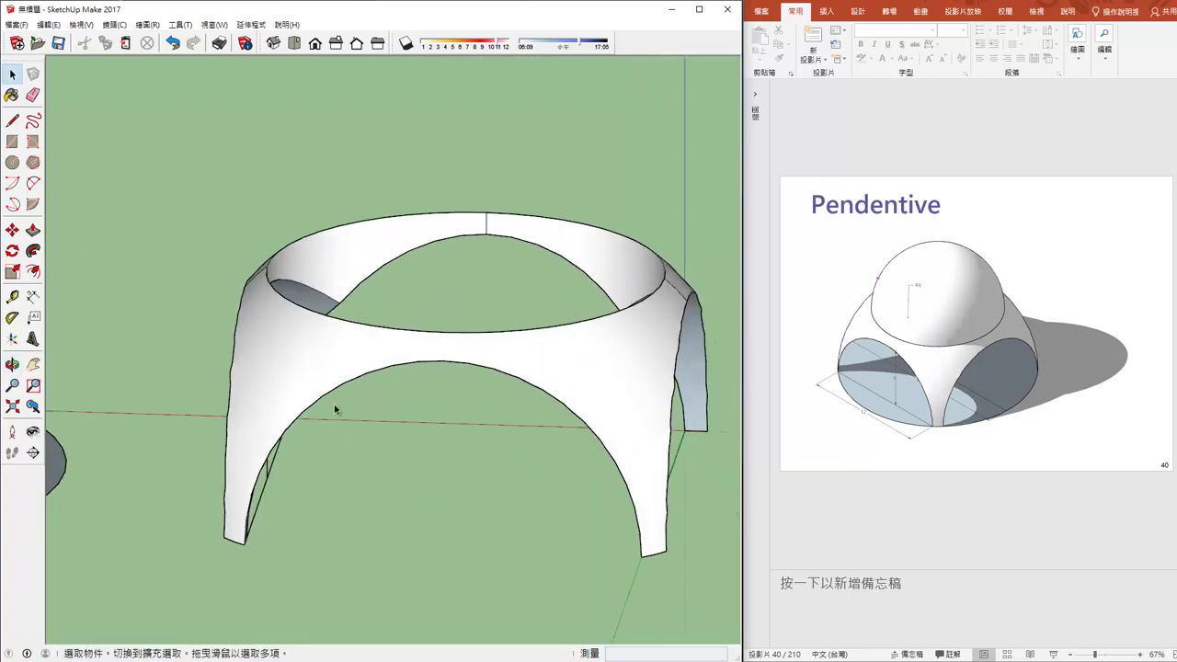
{"action": "middle_click_drag", "start_coordinate": [441, 386], "coordinate": [247, 468]}
{"action": "scroll", "coordinate": [437, 257], "scroll_direction": "up", "scroll_amount": 2}
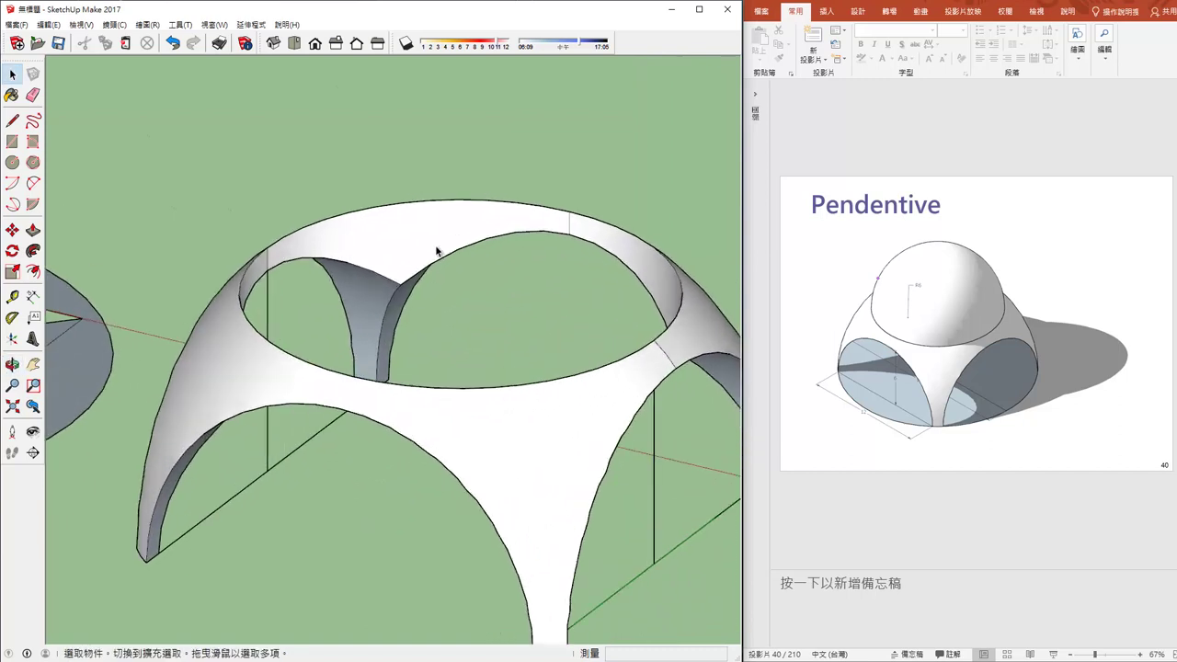
{"action": "scroll", "coordinate": [437, 250], "scroll_direction": "up", "scroll_amount": 1}
{"action": "scroll", "coordinate": [368, 244], "scroll_direction": "up", "scroll_amount": 1}
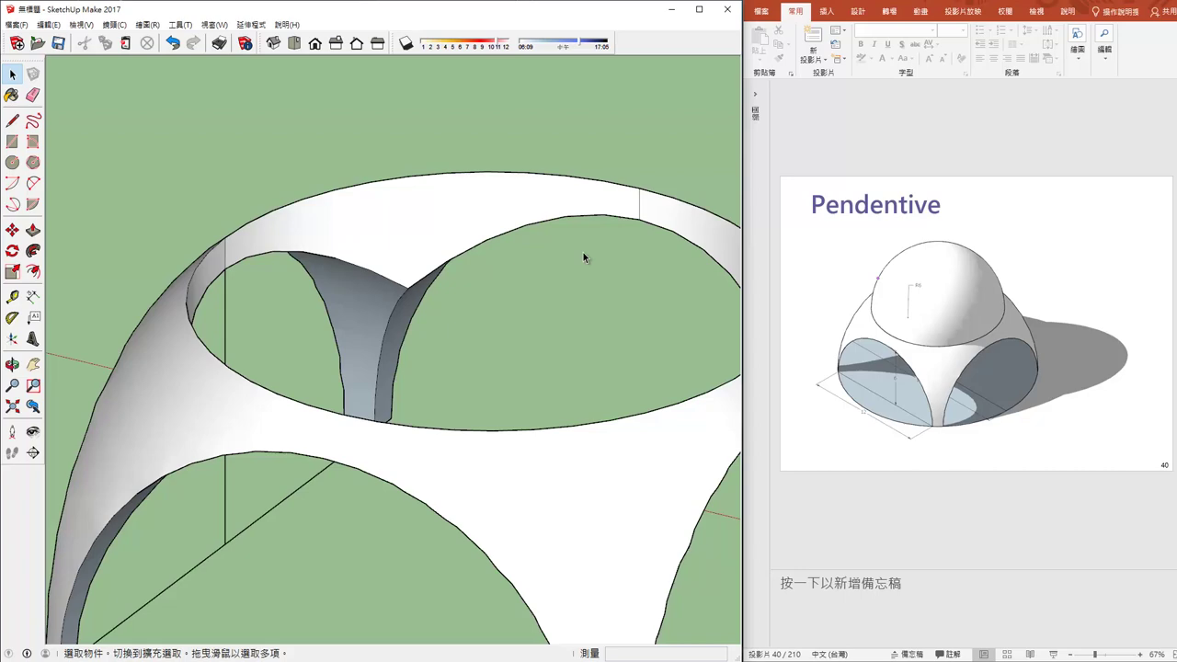
{"action": "scroll", "coordinate": [514, 344], "scroll_direction": "down", "scroll_amount": 2}
{"action": "scroll", "coordinate": [514, 344], "scroll_direction": "down", "scroll_amount": 1}
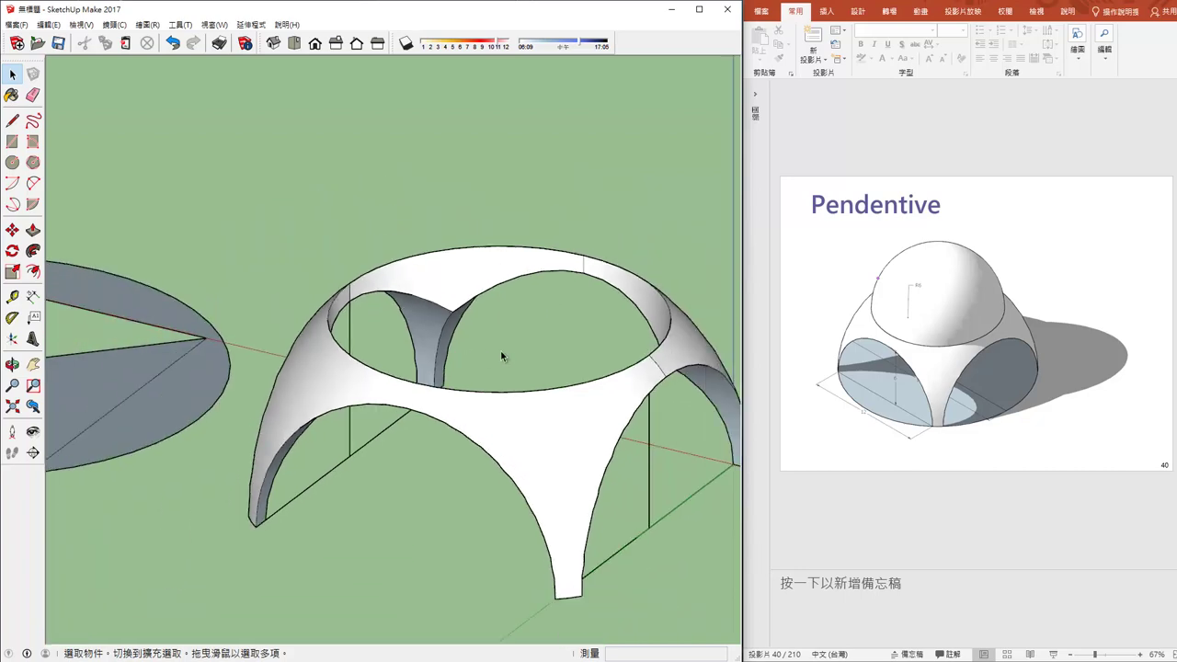
{"action": "mouse_move", "coordinate": [501, 347]}
{"action": "middle_mouse_down"}
{"action": "mouse_move", "coordinate": [381, 428]}
{"action": "mouse_move", "coordinate": [410, 389]}
{"action": "mouse_move", "coordinate": [505, 391]}
{"action": "mouse_move", "coordinate": [432, 395]}
{"action": "middle_mouse_up"}
- Delete the stray ellipse lying beside the model
{"action": "left_click", "coordinate": [13, 73]}
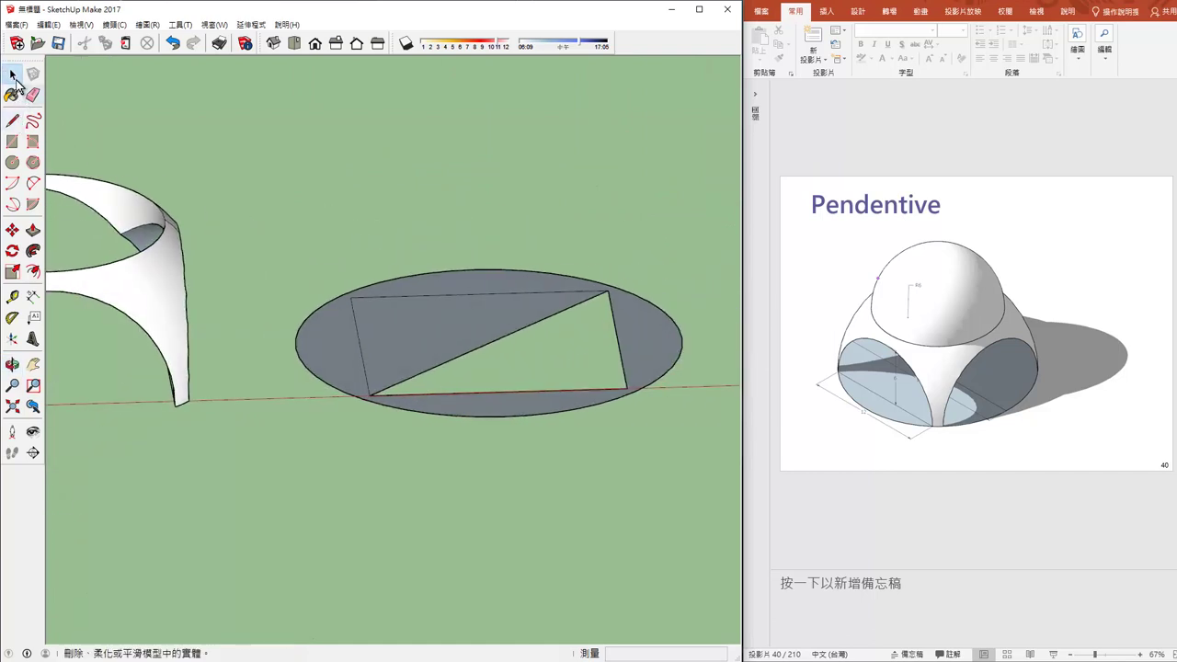
{"action": "left_click_drag", "start_coordinate": [274, 237], "coordinate": [708, 451]}
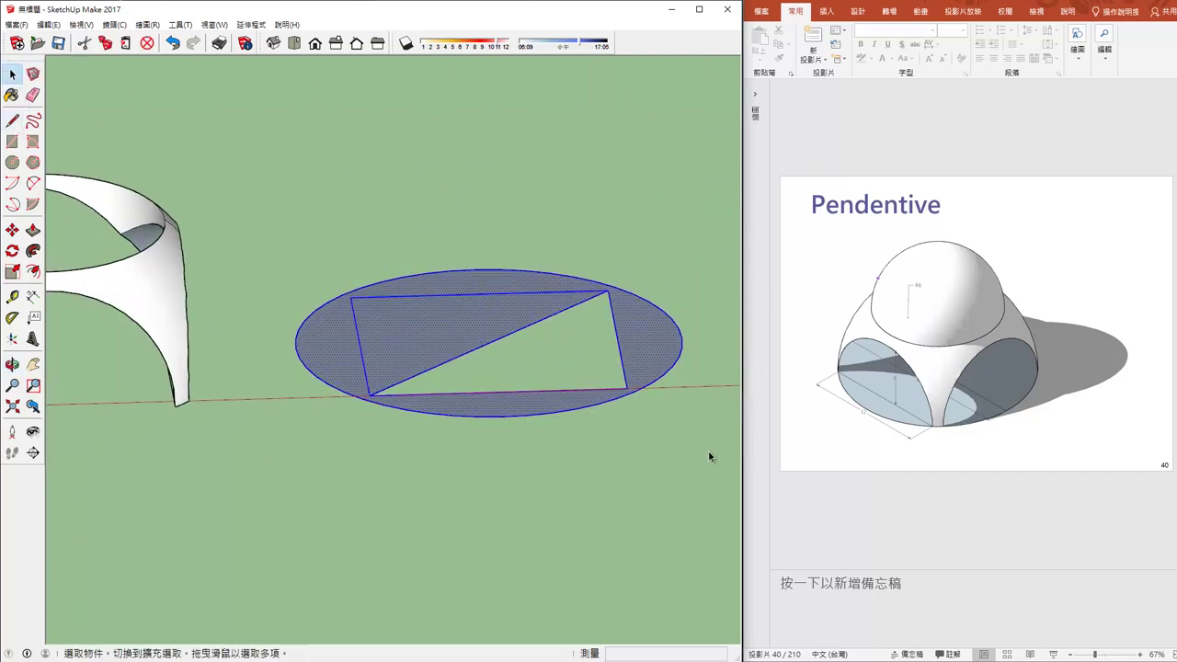
{"action": "key", "text": "Delete"}
{"action": "scroll", "coordinate": [279, 323], "scroll_direction": "down", "scroll_amount": 5}
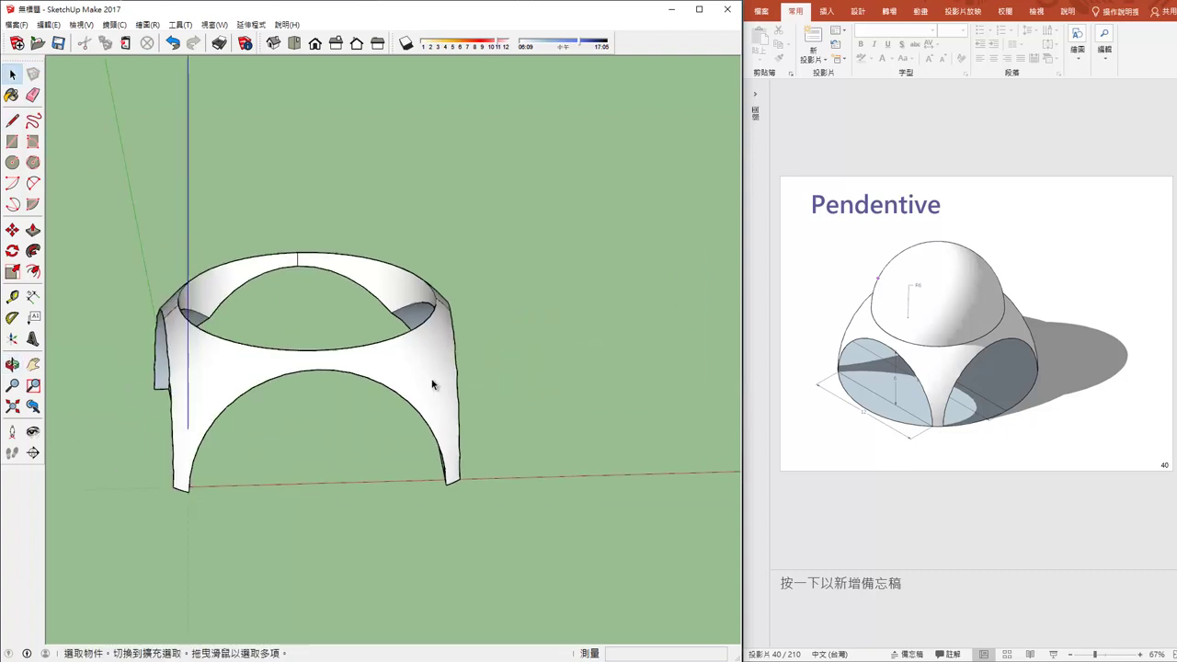
{"action": "mouse_move", "coordinate": [507, 383]}
{"action": "middle_mouse_down"}
{"action": "mouse_move", "coordinate": [334, 436]}
{"action": "mouse_move", "coordinate": [546, 426]}
{"action": "mouse_move", "coordinate": [421, 397]}
{"action": "middle_mouse_up"}
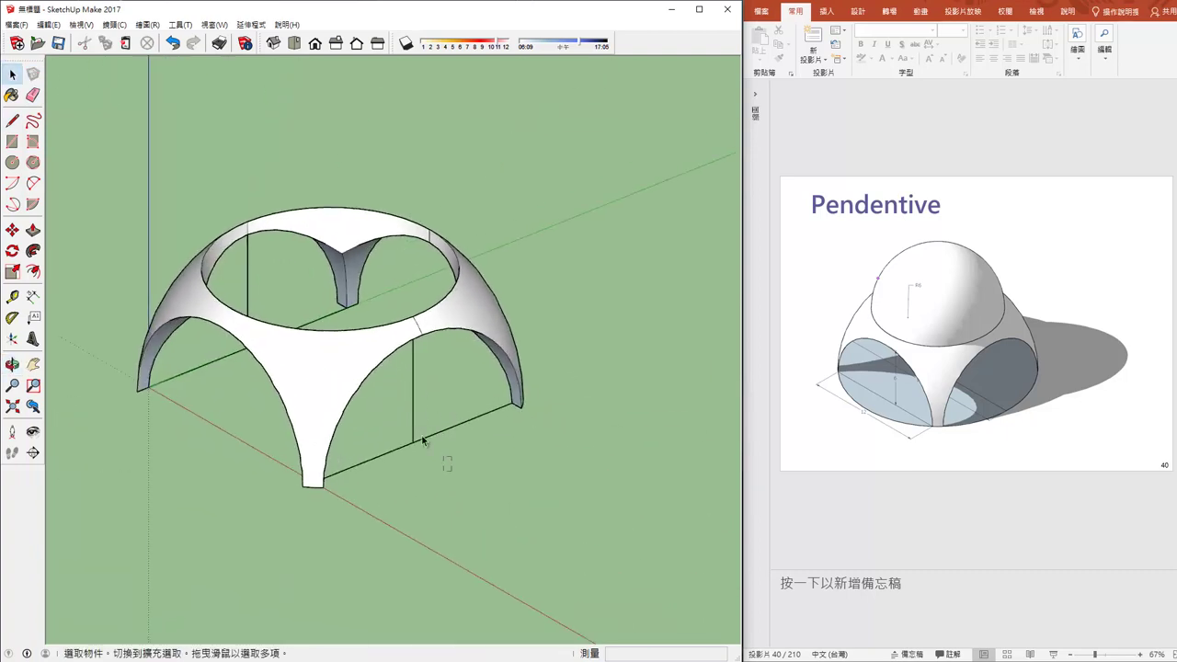
- Erase the leftover vertical guide lines and ground edges, ending on a top-down view
{"action": "left_click_drag", "start_coordinate": [423, 441], "coordinate": [395, 417]}
{"action": "key", "text": "Delete"}
{"action": "middle_click_drag", "start_coordinate": [342, 278], "coordinate": [236, 446]}
{"action": "scroll", "coordinate": [235, 447], "scroll_direction": "up", "scroll_amount": 2}
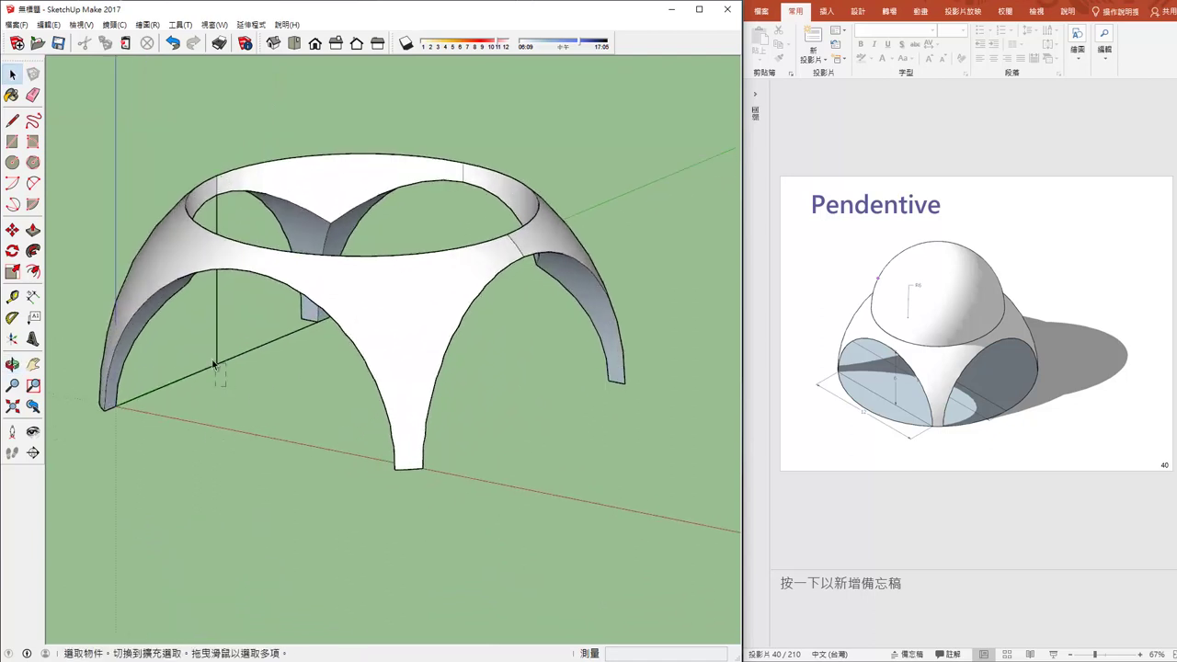
{"action": "left_click_drag", "start_coordinate": [212, 365], "coordinate": [209, 359]}
{"action": "key", "text": "Delete"}
{"action": "middle_click_drag", "start_coordinate": [276, 357], "coordinate": [205, 264]}
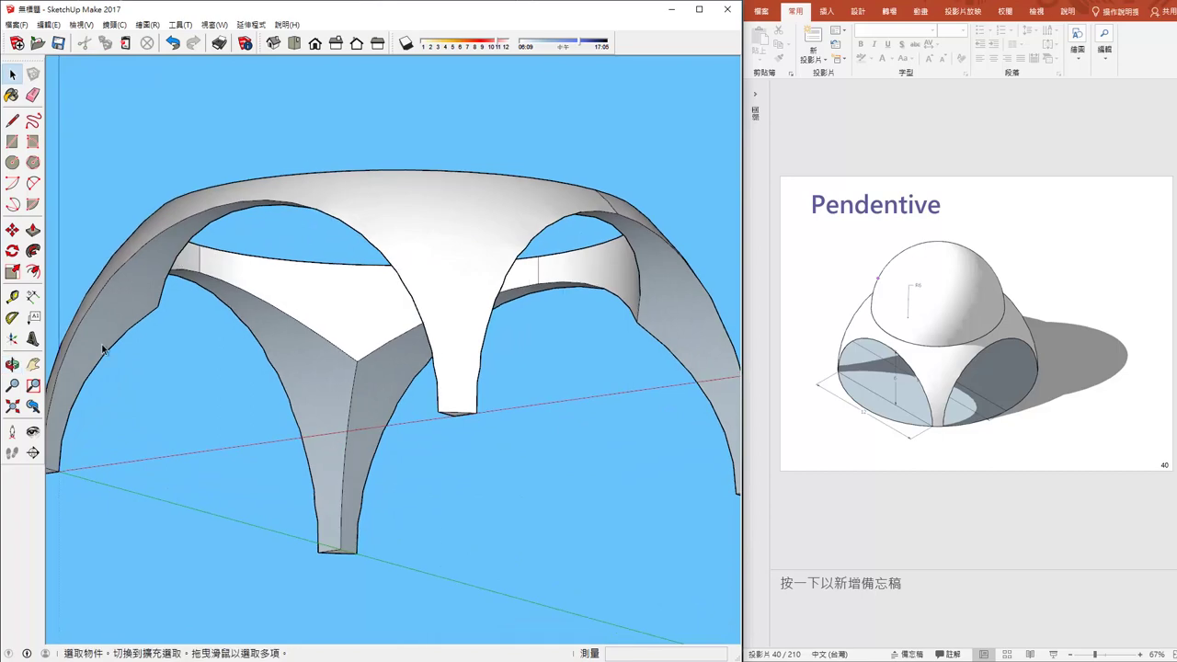
{"action": "mouse_move", "coordinate": [321, 300]}
{"action": "middle_mouse_down"}
{"action": "mouse_move", "coordinate": [413, 297]}
{"action": "mouse_move", "coordinate": [468, 394]}
{"action": "mouse_move", "coordinate": [568, 474]}
{"action": "mouse_move", "coordinate": [428, 375]}
{"action": "mouse_move", "coordinate": [404, 325]}
{"action": "mouse_move", "coordinate": [496, 407]}
{"action": "mouse_move", "coordinate": [374, 401]}
{"action": "middle_mouse_up"}
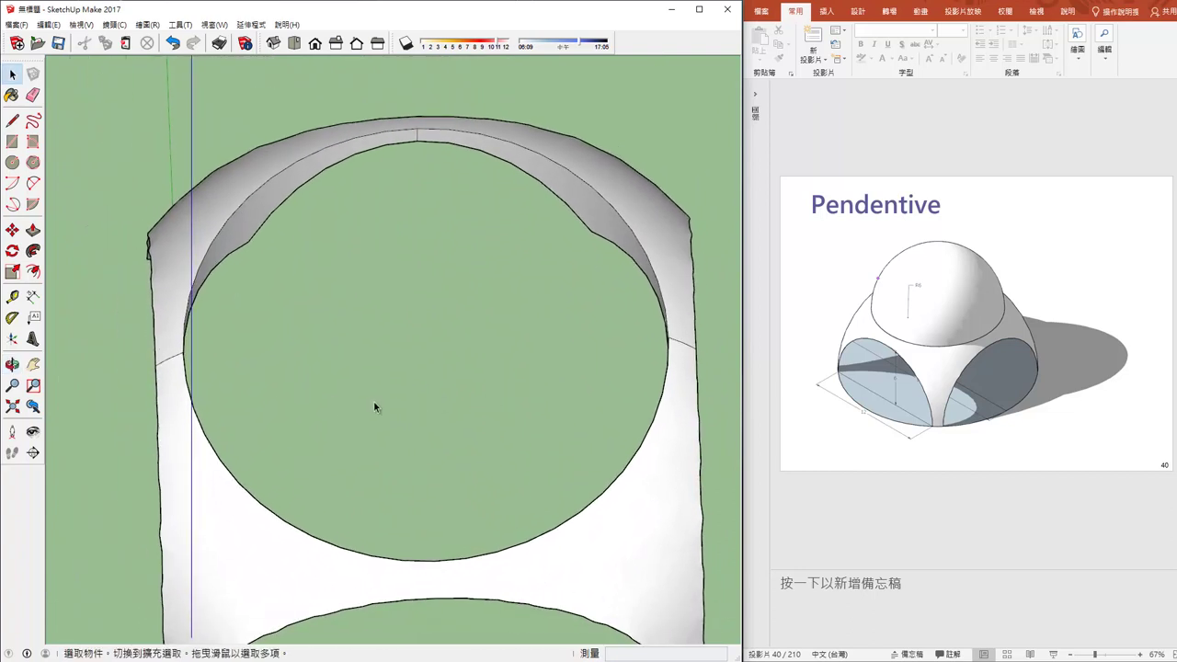
- Draw a diameter across the top circle and a radius from its centre to the rim
{"action": "left_click", "coordinate": [12, 161]}
{"action": "left_click", "coordinate": [12, 120]}
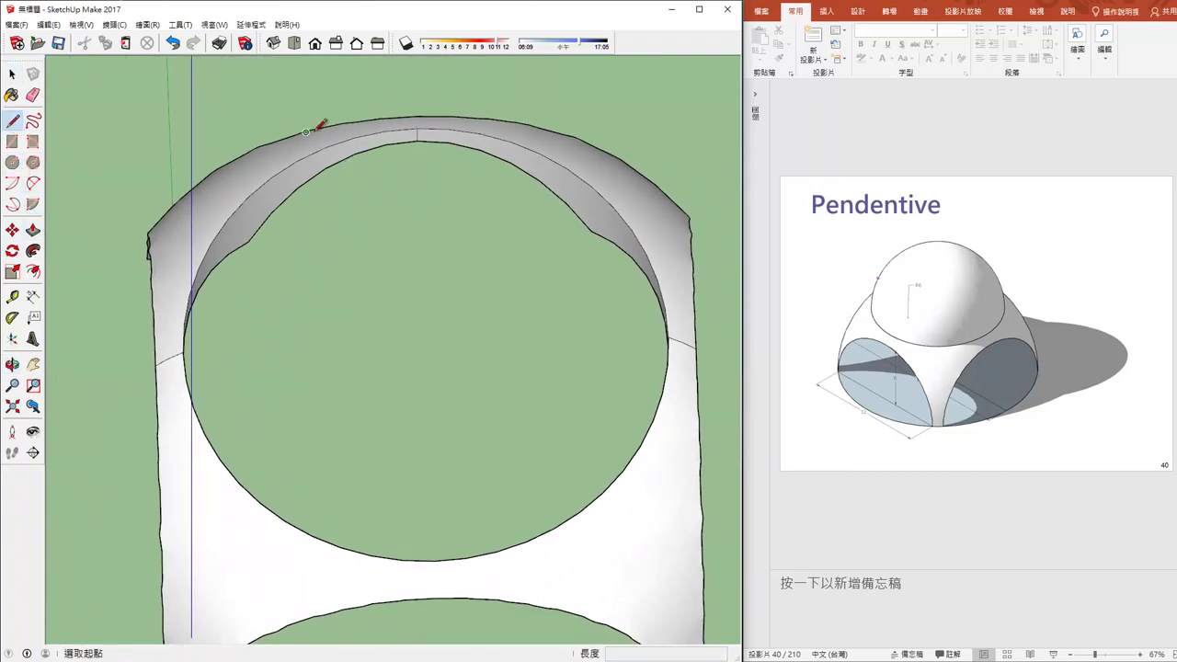
{"action": "left_click", "coordinate": [417, 129]}
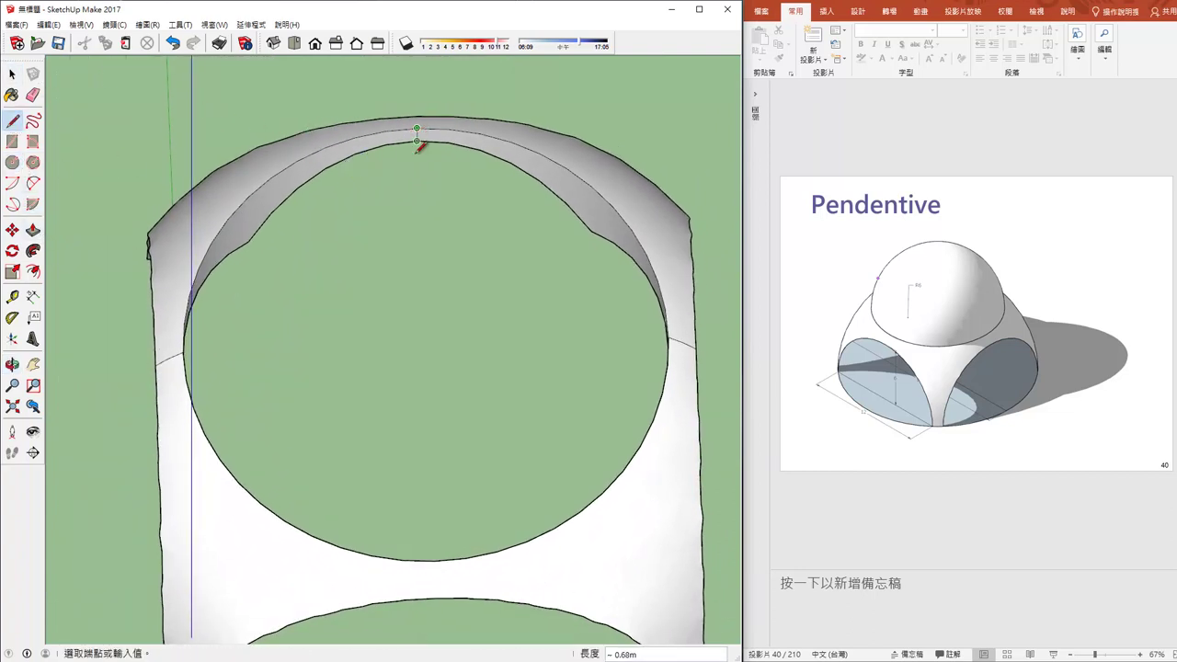
{"action": "left_click", "coordinate": [435, 558]}
{"action": "mouse_move", "coordinate": [591, 413]}
{"action": "middle_mouse_down"}
{"action": "mouse_move", "coordinate": [349, 166]}
{"action": "mouse_move", "coordinate": [485, 354]}
{"action": "middle_mouse_up"}
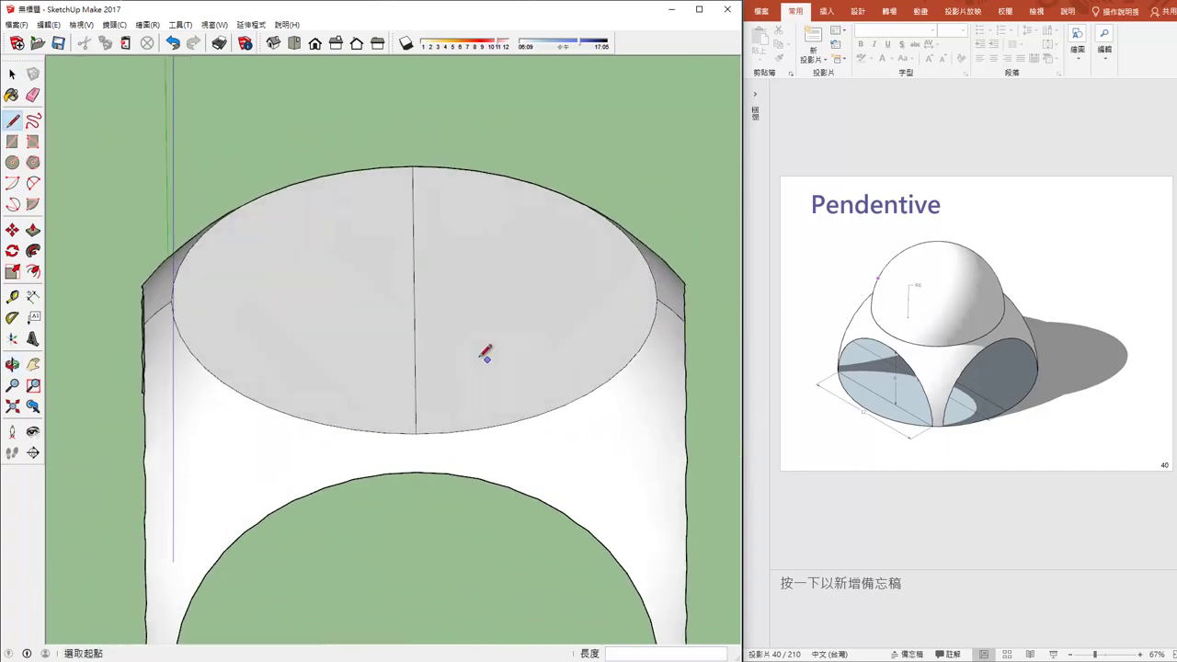
{"action": "left_click", "coordinate": [413, 300]}
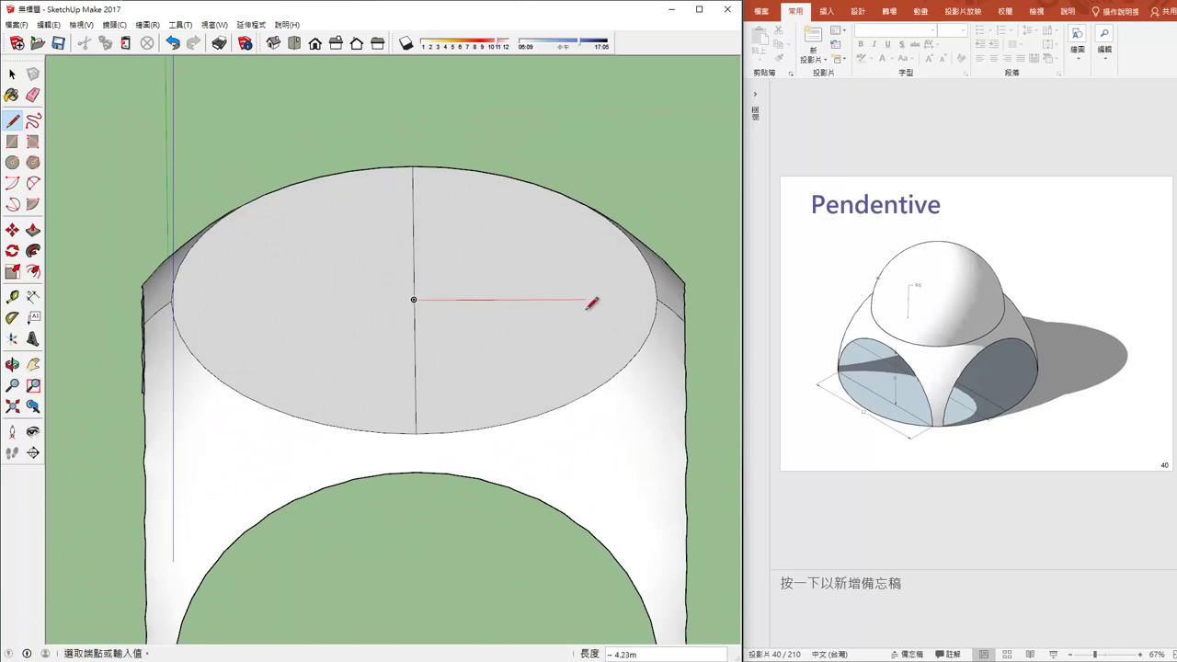
{"action": "left_click", "coordinate": [658, 299]}
- Draw a 6 m vertical line from the circle centre and close the triangle at the rim
{"action": "middle_click_drag", "start_coordinate": [525, 336], "coordinate": [525, 231]}
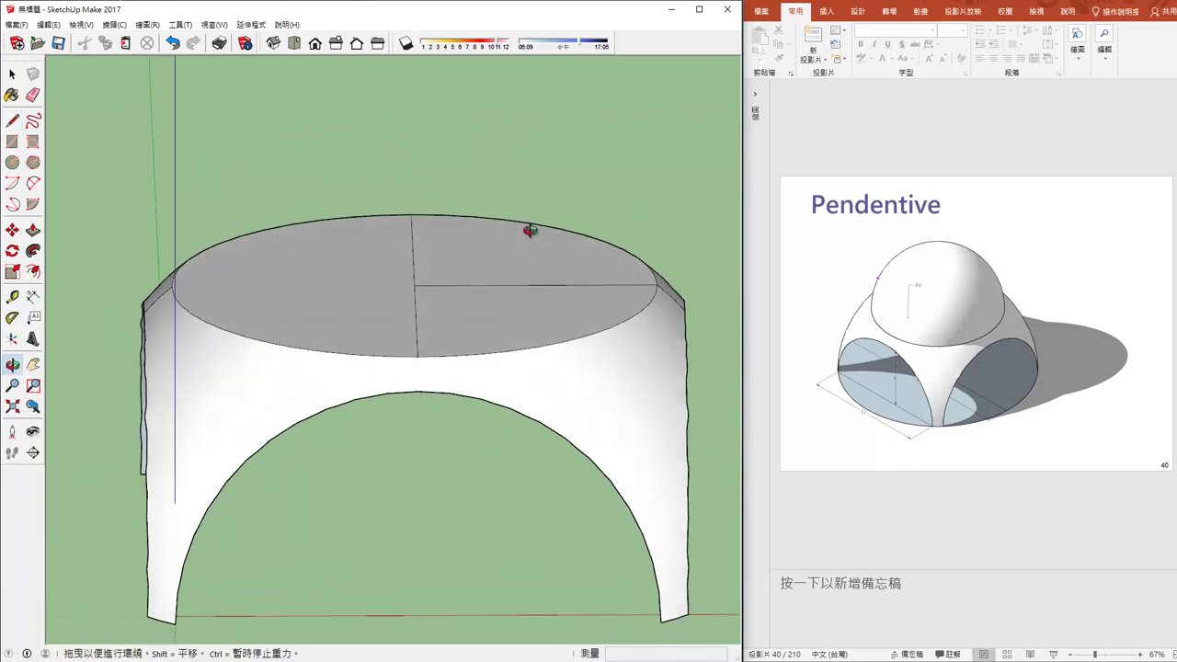
{"action": "left_click", "coordinate": [414, 285]}
{"action": "type", "text": "6"}
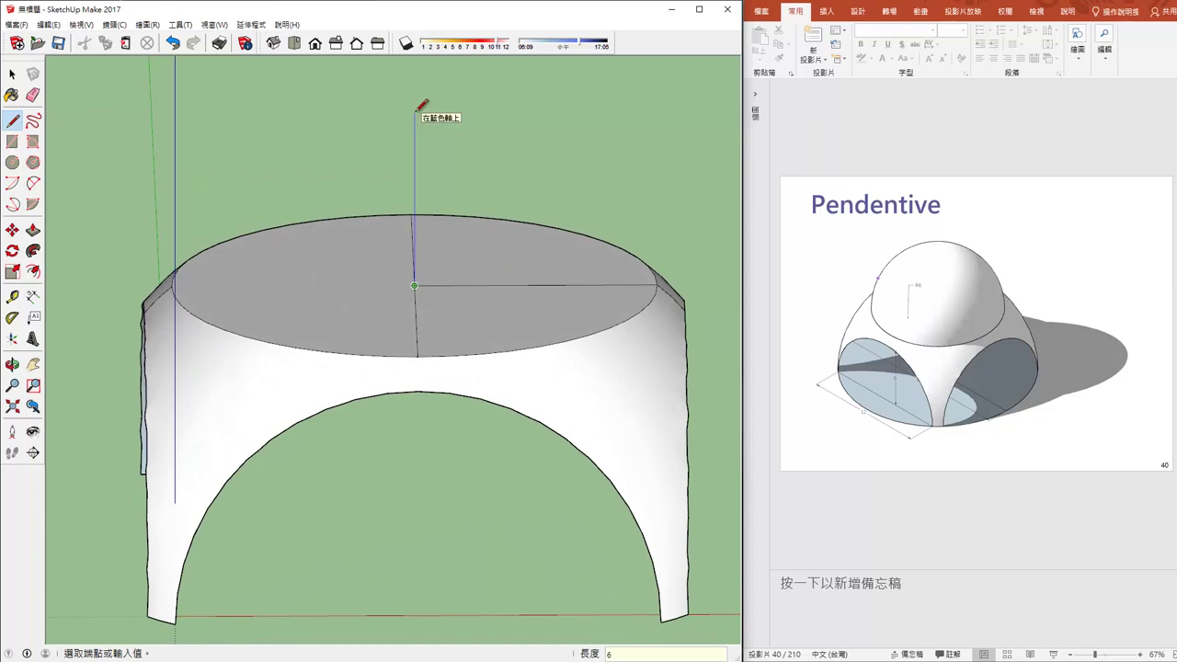
{"action": "key", "text": "Return"}
{"action": "scroll", "coordinate": [491, 234], "scroll_direction": "down", "scroll_amount": 1}
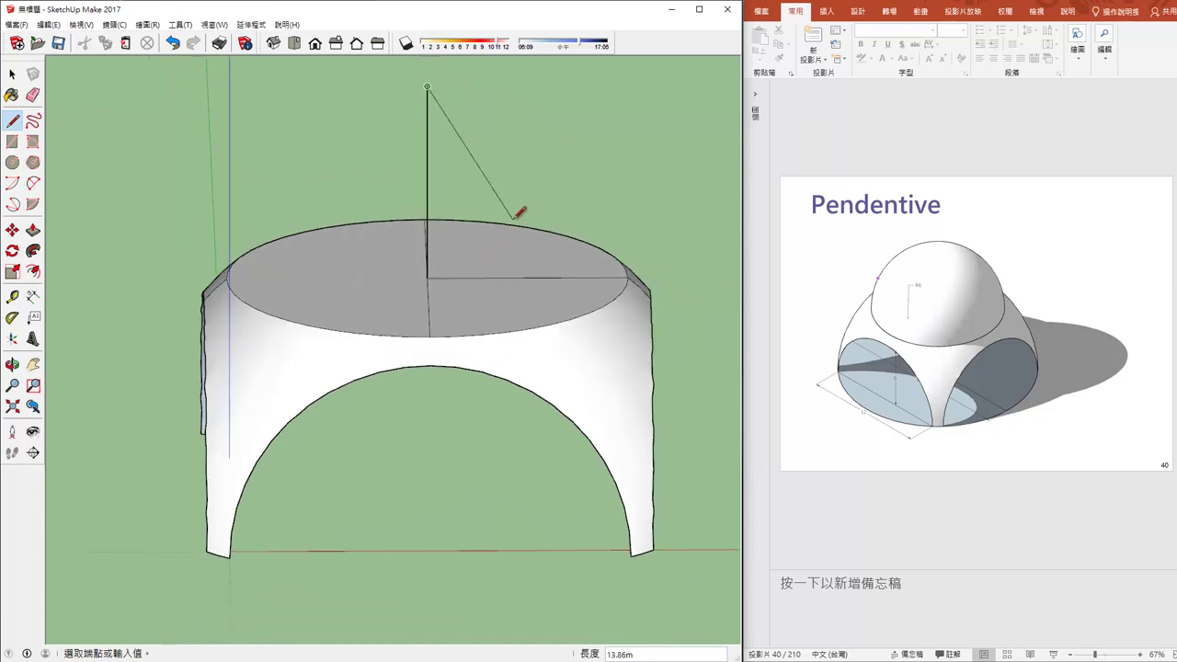
{"action": "left_click", "coordinate": [628, 277]}
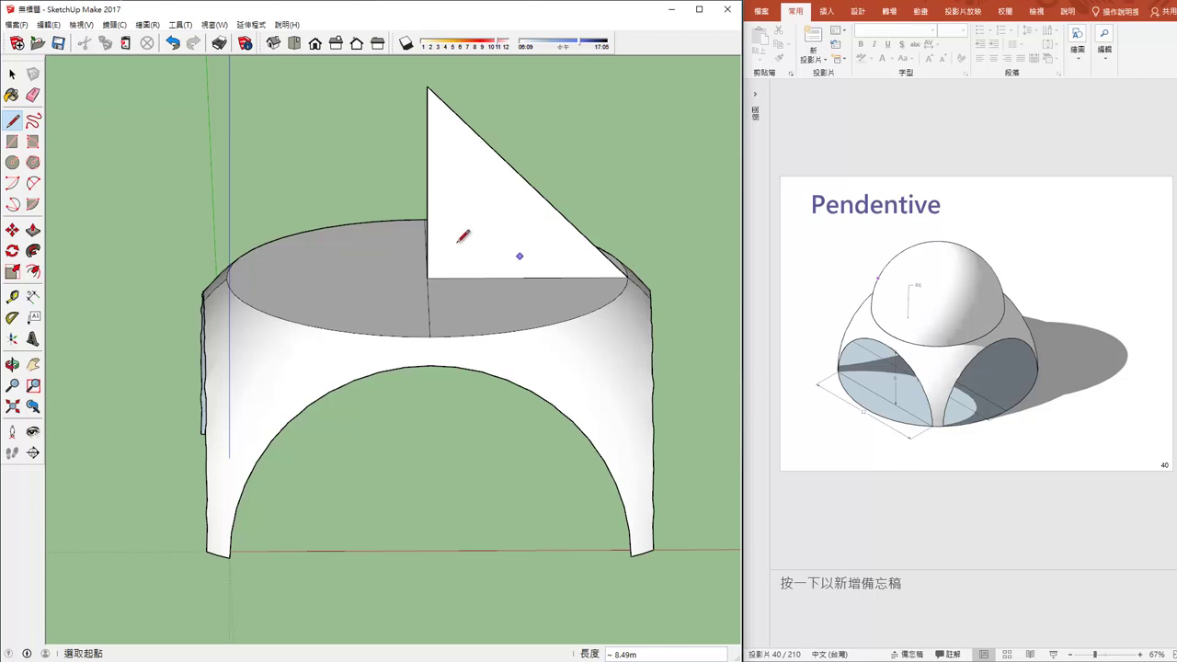
- Draw a 6 m quarter-circle arc centred on the circle centre, from the rim to the triangle apex
{"action": "left_click", "coordinate": [13, 163]}
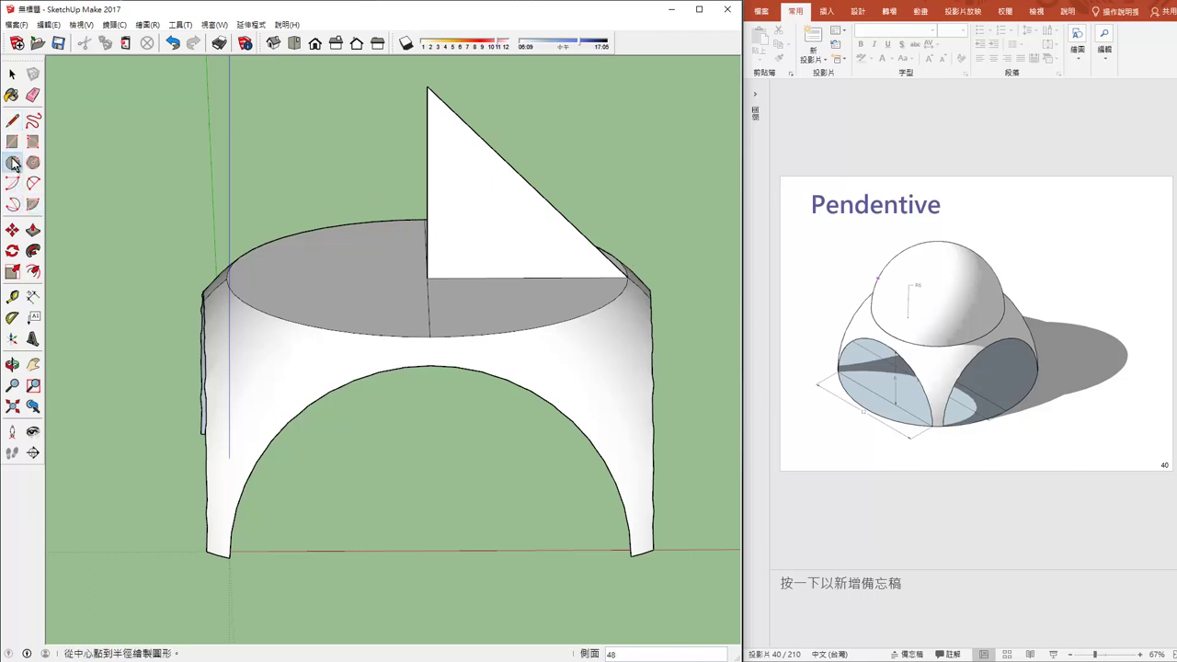
{"action": "left_click", "coordinate": [13, 183]}
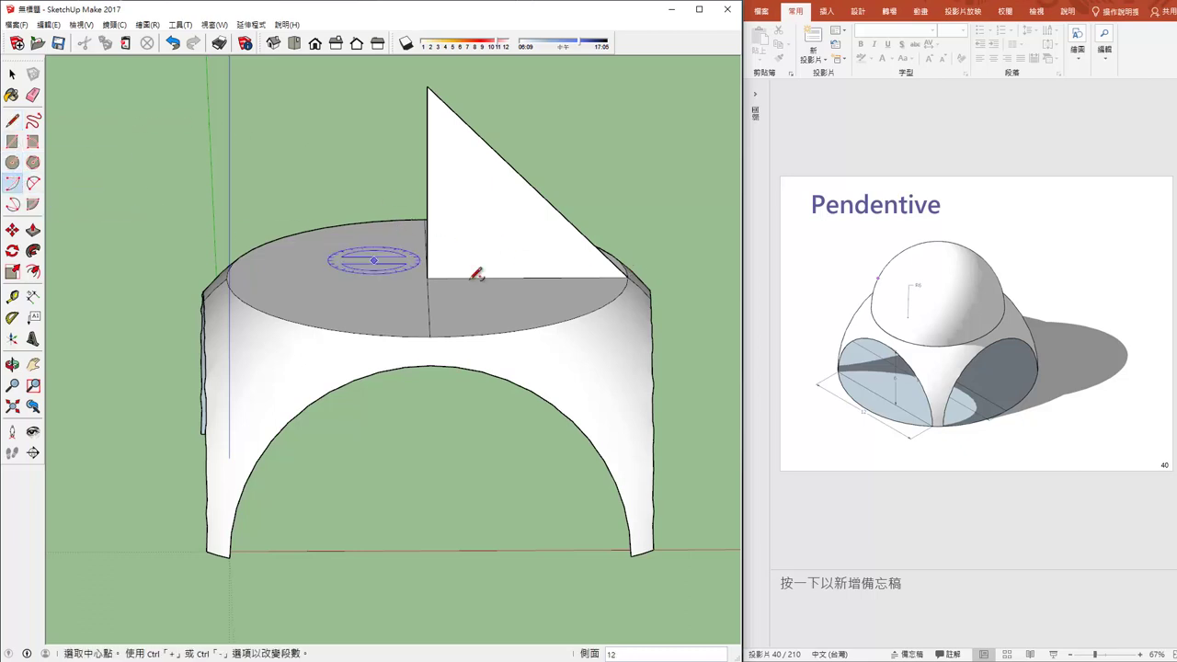
{"action": "left_click", "coordinate": [427, 277]}
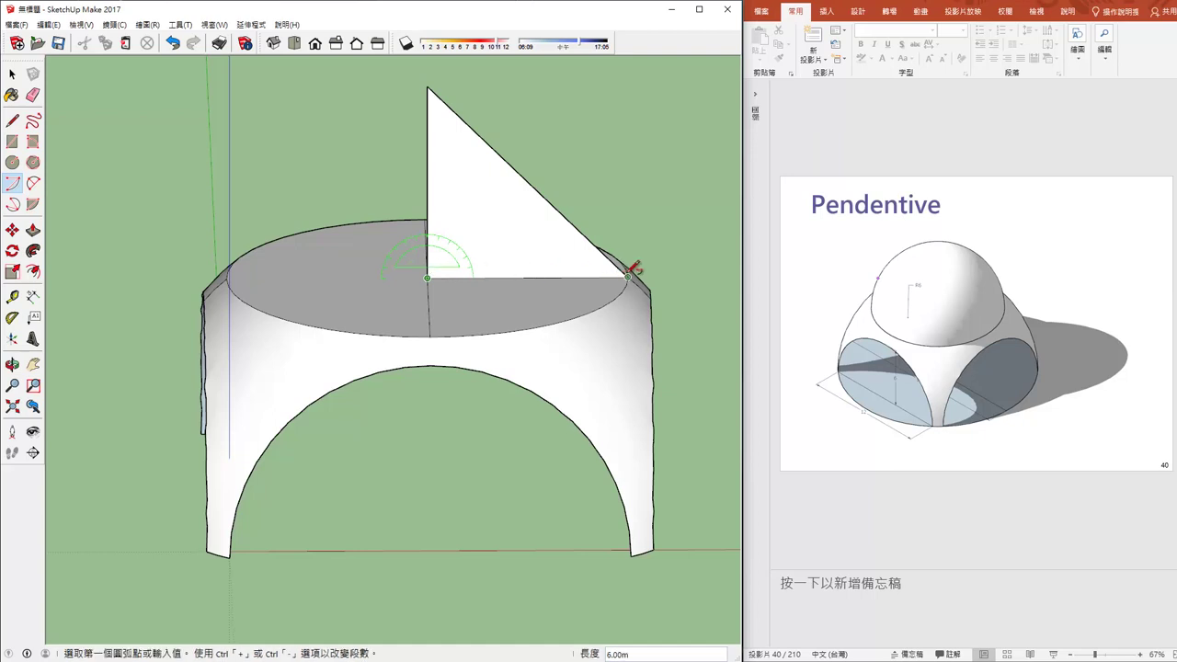
{"action": "left_click", "coordinate": [629, 277]}
{"action": "left_click", "coordinate": [428, 87]}
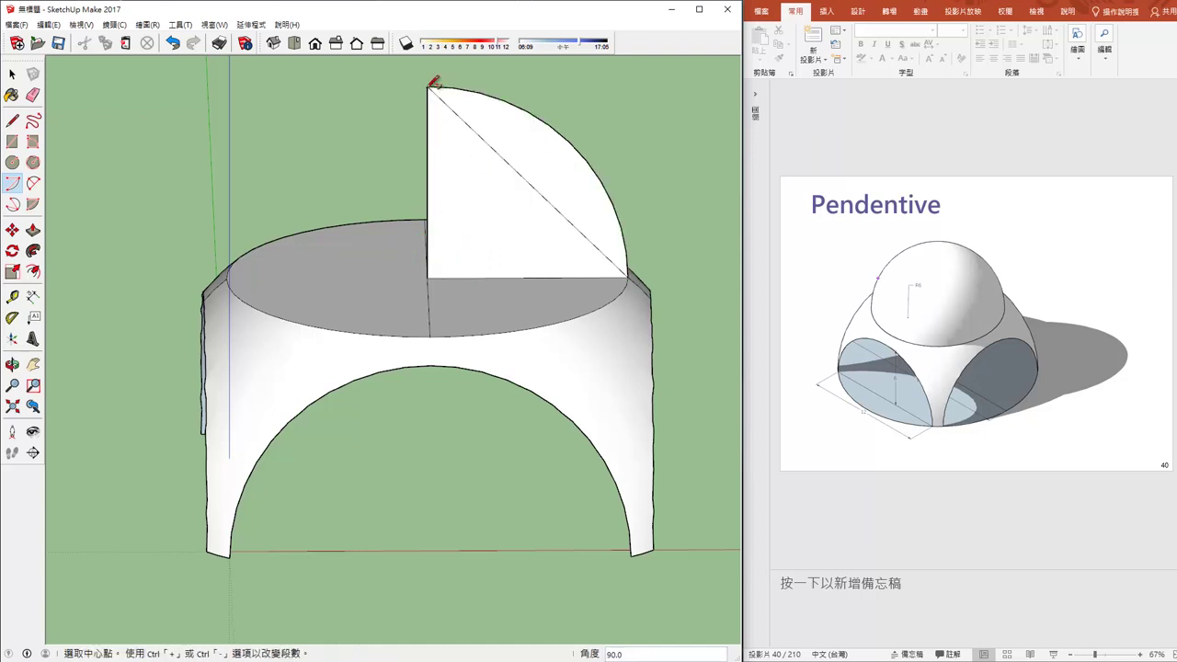
- Erase the triangle's diagonal edge and select the circular top face as the sweep path
{"action": "left_click", "coordinate": [32, 94]}
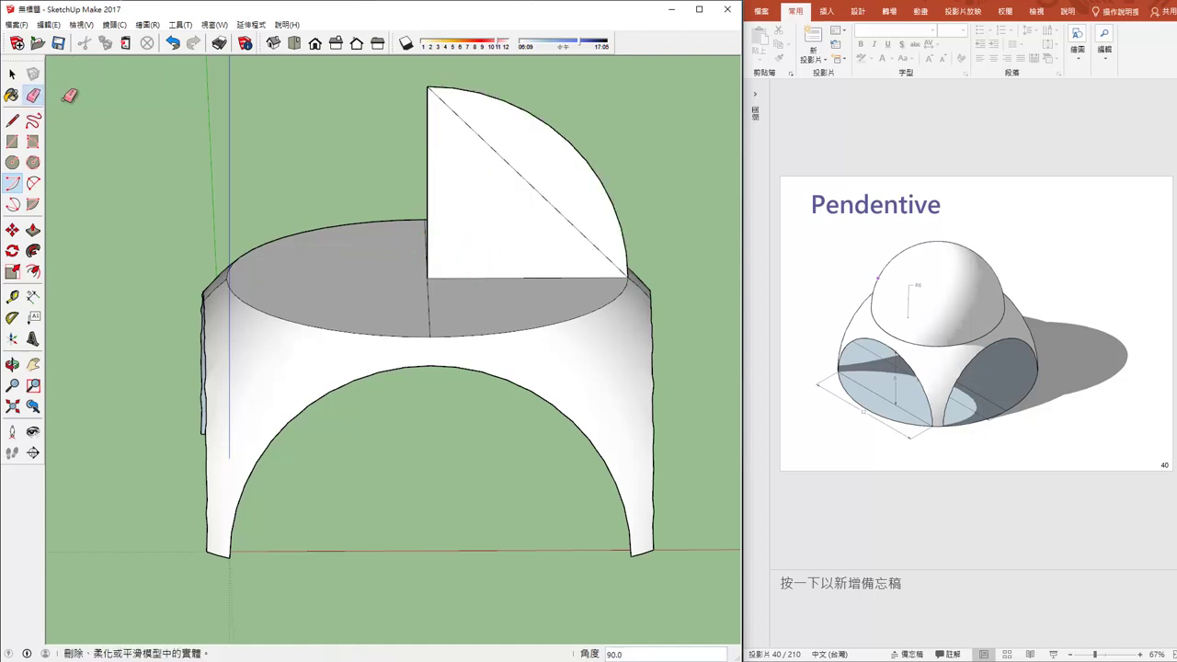
{"action": "left_click", "coordinate": [497, 149]}
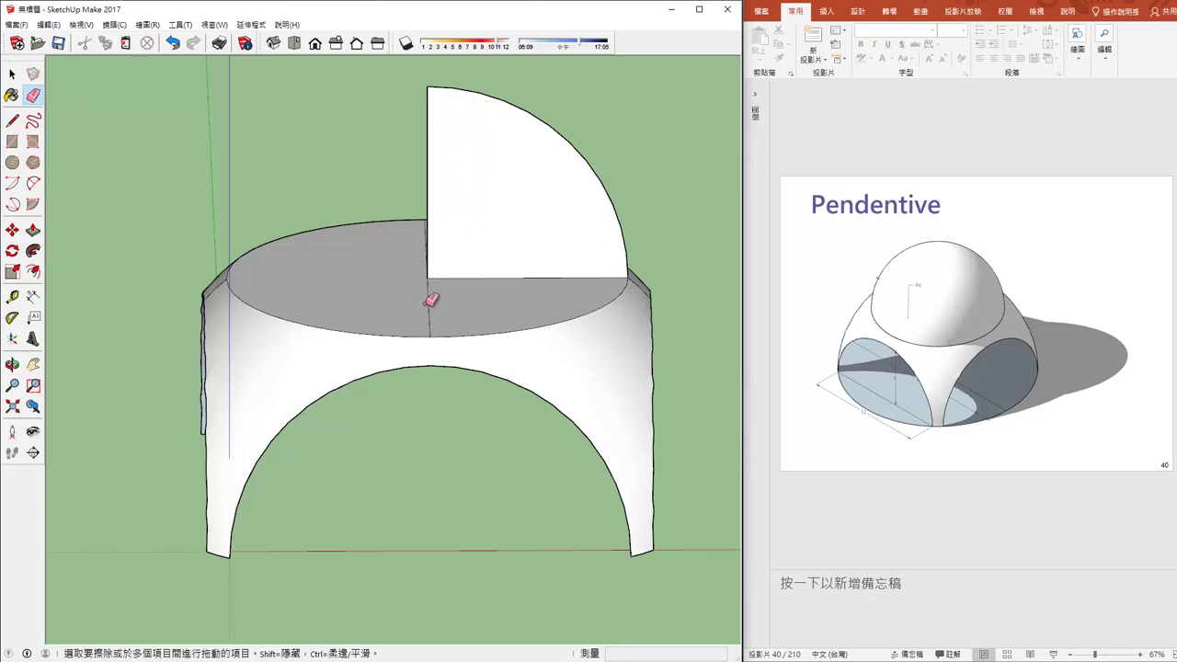
{"action": "middle_click_drag", "start_coordinate": [434, 293], "coordinate": [428, 270]}
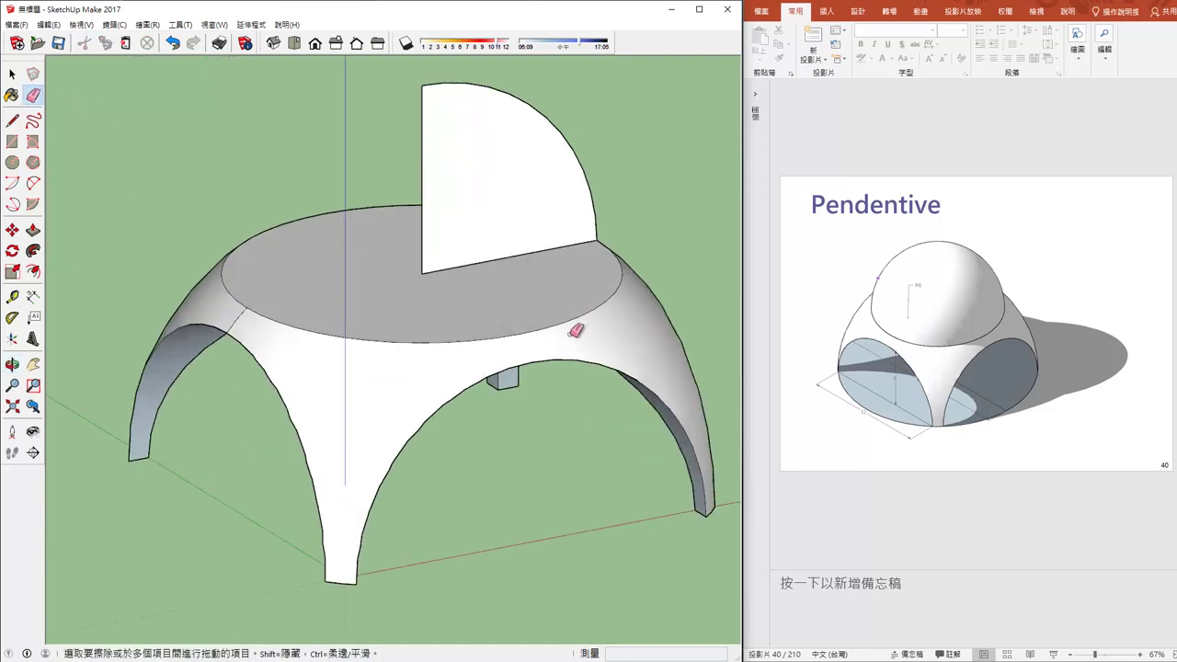
{"action": "middle_click_drag", "start_coordinate": [440, 317], "coordinate": [194, 150]}
{"action": "left_click", "coordinate": [12, 74]}
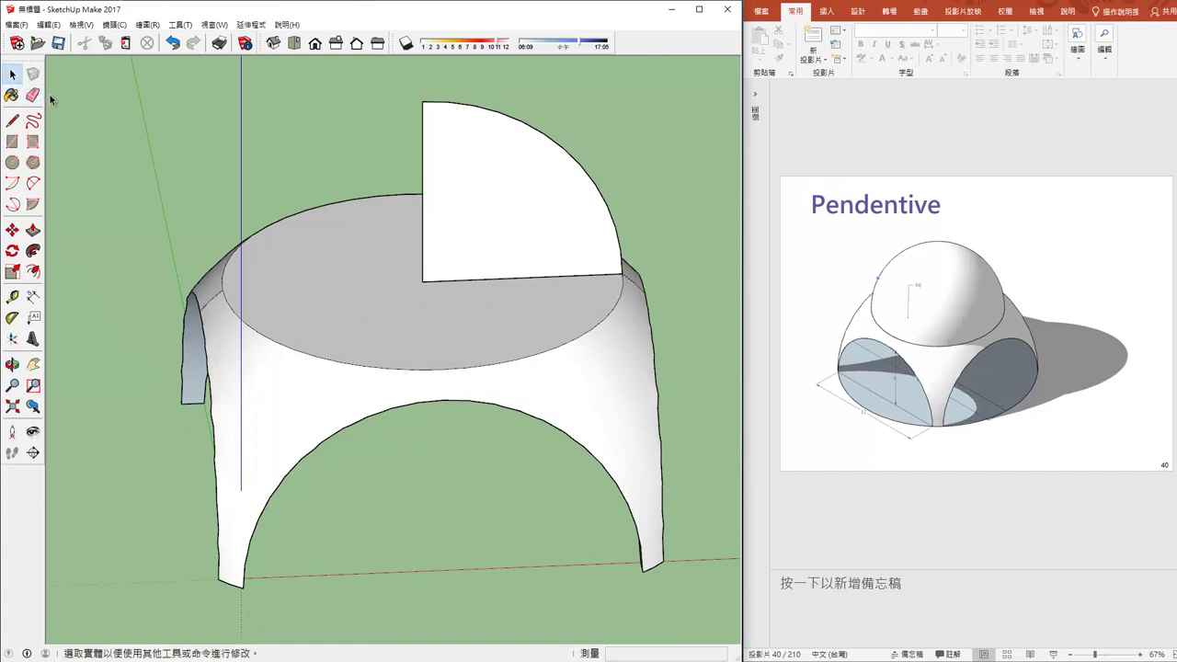
{"action": "left_click", "coordinate": [365, 279]}
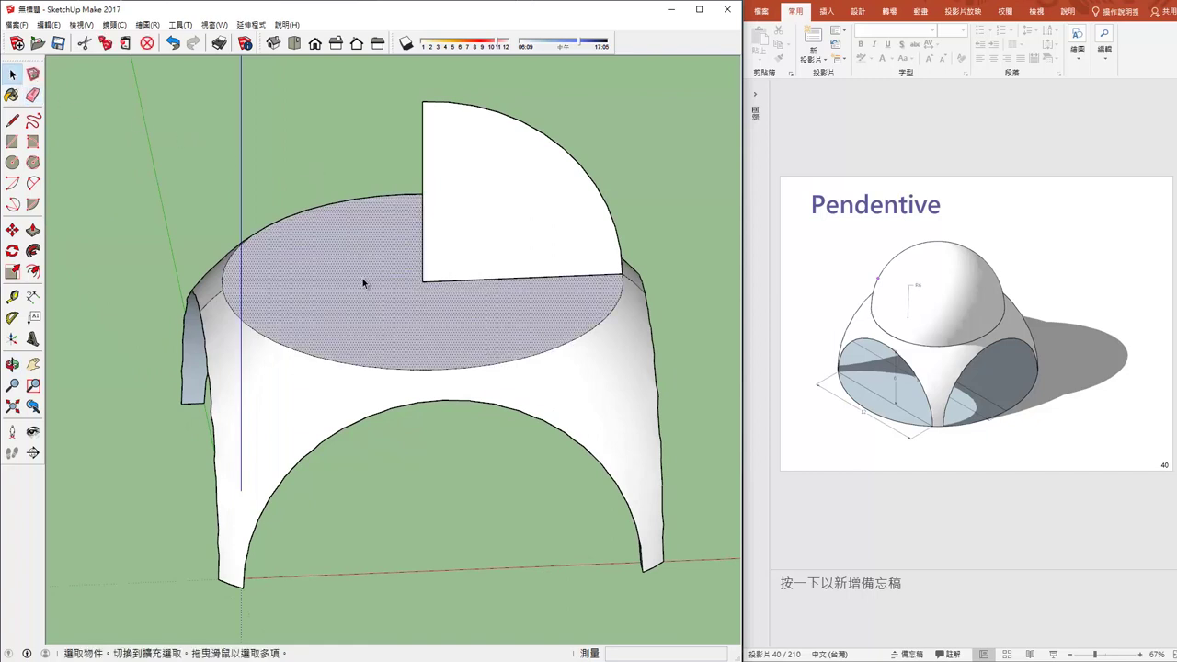
- Follow Me the quarter-circle profile around the top circle to form the 6 m dome, then orbit to inspect it
{"action": "left_click", "coordinate": [33, 254]}
{"action": "left_click", "coordinate": [493, 238]}
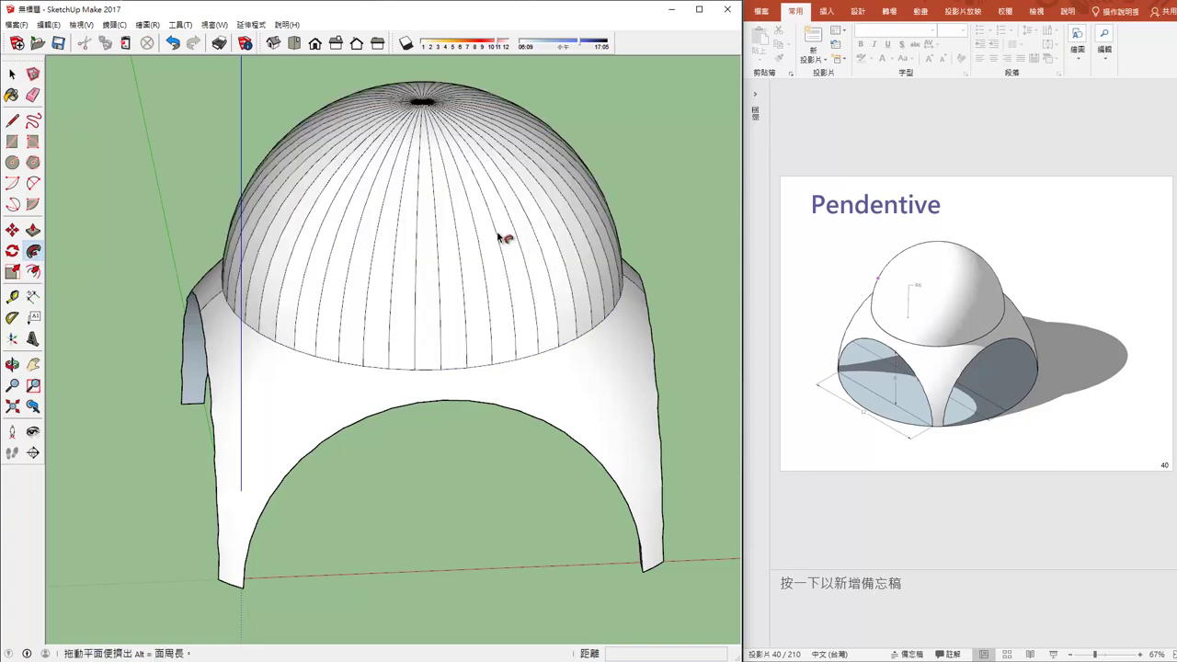
{"action": "key", "text": "space"}
{"action": "mouse_move", "coordinate": [403, 261]}
{"action": "middle_mouse_down"}
{"action": "mouse_move", "coordinate": [280, 292]}
{"action": "mouse_move", "coordinate": [653, 377]}
{"action": "mouse_move", "coordinate": [447, 245]}
{"action": "mouse_move", "coordinate": [413, 244]}
{"action": "mouse_move", "coordinate": [375, 147]}
{"action": "mouse_move", "coordinate": [481, 196]}
{"action": "mouse_move", "coordinate": [297, 236]}
{"action": "mouse_move", "coordinate": [255, 178]}
{"action": "middle_mouse_up"}
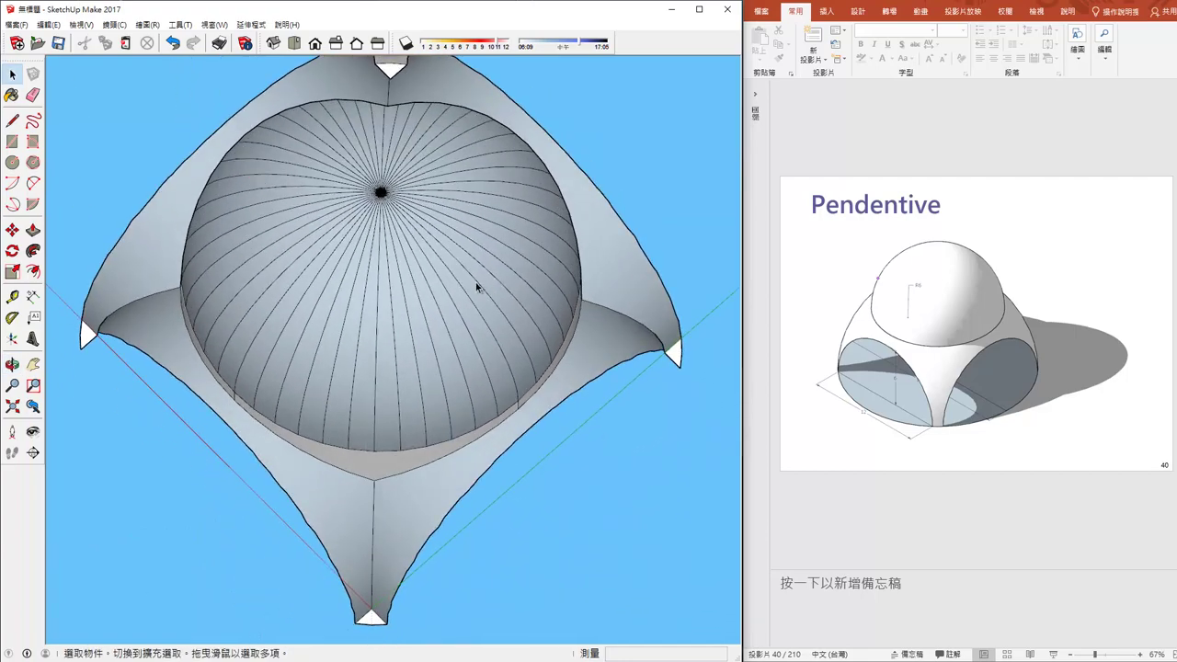
{"action": "mouse_move", "coordinate": [475, 288]}
{"action": "middle_mouse_down"}
{"action": "mouse_move", "coordinate": [452, 349]}
{"action": "mouse_move", "coordinate": [394, 386]}
{"action": "mouse_move", "coordinate": [376, 457]}
{"action": "mouse_move", "coordinate": [386, 539]}
{"action": "middle_mouse_up"}
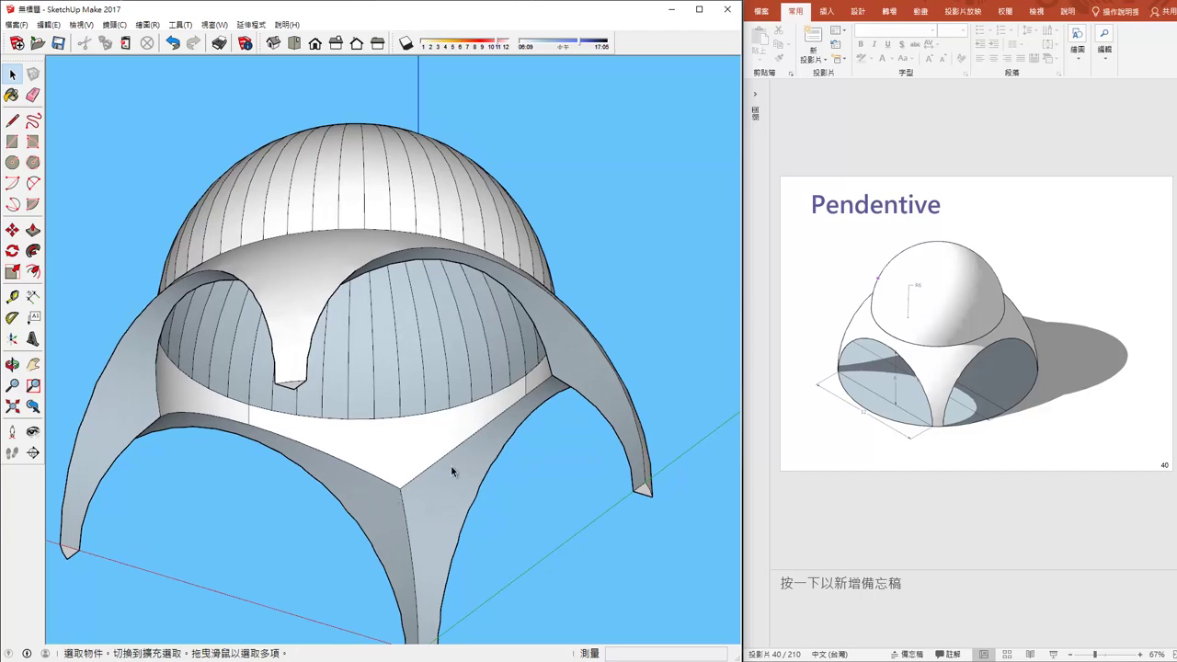
{"action": "mouse_move", "coordinate": [451, 465]}
{"action": "middle_mouse_down"}
{"action": "mouse_move", "coordinate": [439, 436]}
{"action": "mouse_move", "coordinate": [462, 535]}
{"action": "mouse_move", "coordinate": [559, 572]}
{"action": "mouse_move", "coordinate": [465, 538]}
{"action": "mouse_move", "coordinate": [434, 420]}
{"action": "middle_mouse_up"}
{"action": "scroll", "coordinate": [449, 485], "scroll_direction": "down", "scroll_amount": 2}
{"action": "scroll", "coordinate": [448, 485], "scroll_direction": "down", "scroll_amount": 2}
- Open the Materials tray, then select and deselect a dome edge and view all four arches
{"action": "left_click", "coordinate": [11, 94]}
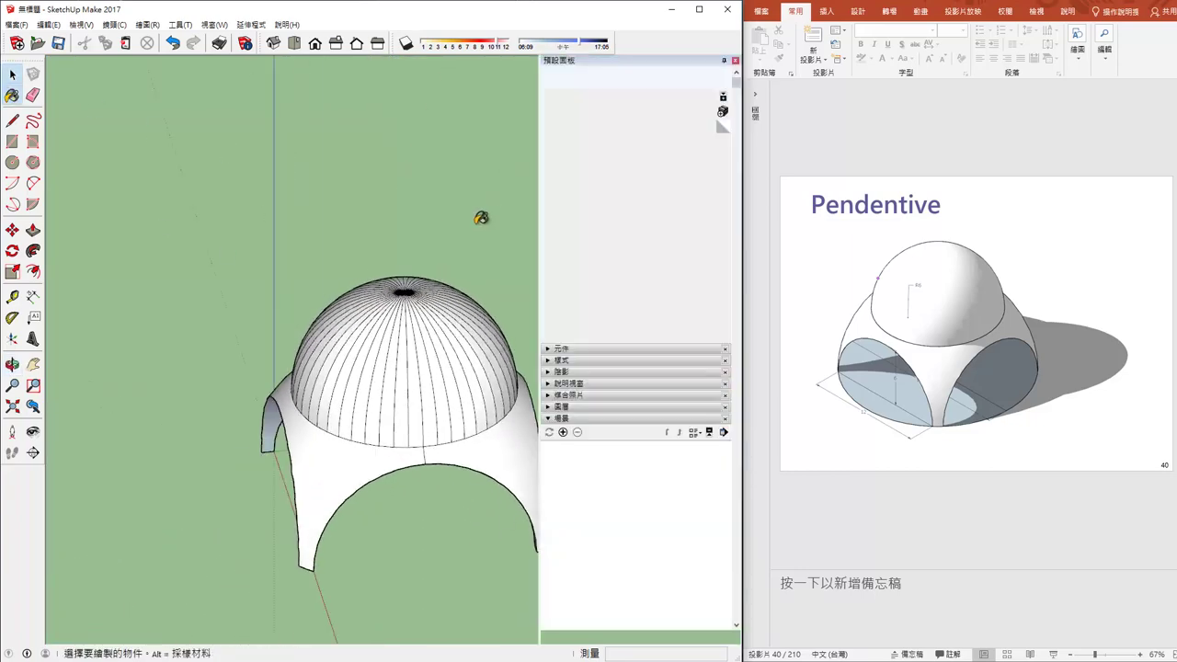
{"action": "left_click", "coordinate": [13, 74]}
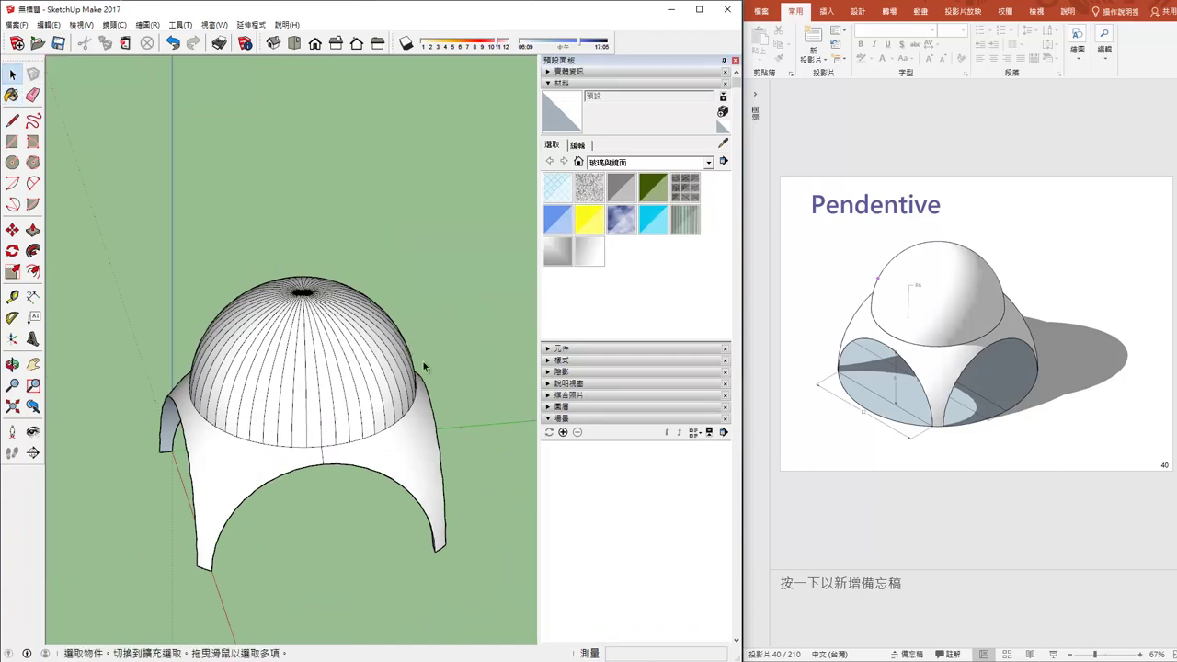
{"action": "left_click", "coordinate": [328, 373]}
{"action": "left_click", "coordinate": [495, 429]}
{"action": "mouse_move", "coordinate": [381, 459]}
{"action": "middle_mouse_down"}
{"action": "mouse_move", "coordinate": [360, 402]}
{"action": "mouse_move", "coordinate": [351, 419]}
{"action": "mouse_move", "coordinate": [438, 435]}
{"action": "mouse_move", "coordinate": [420, 444]}
{"action": "middle_mouse_up"}
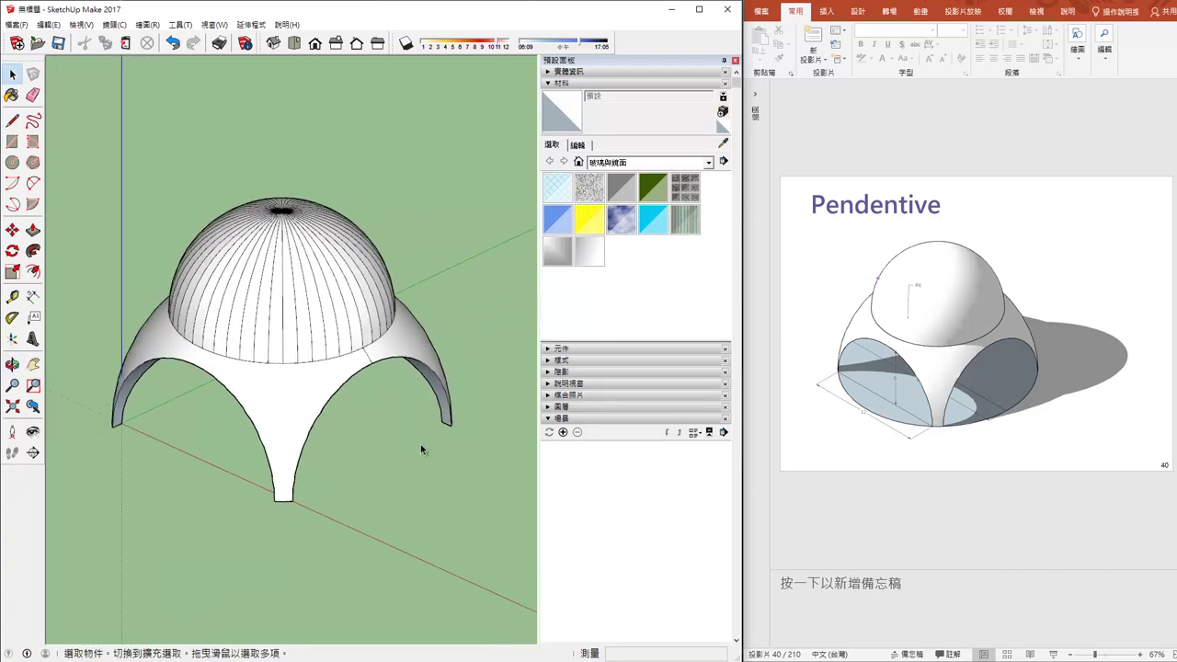